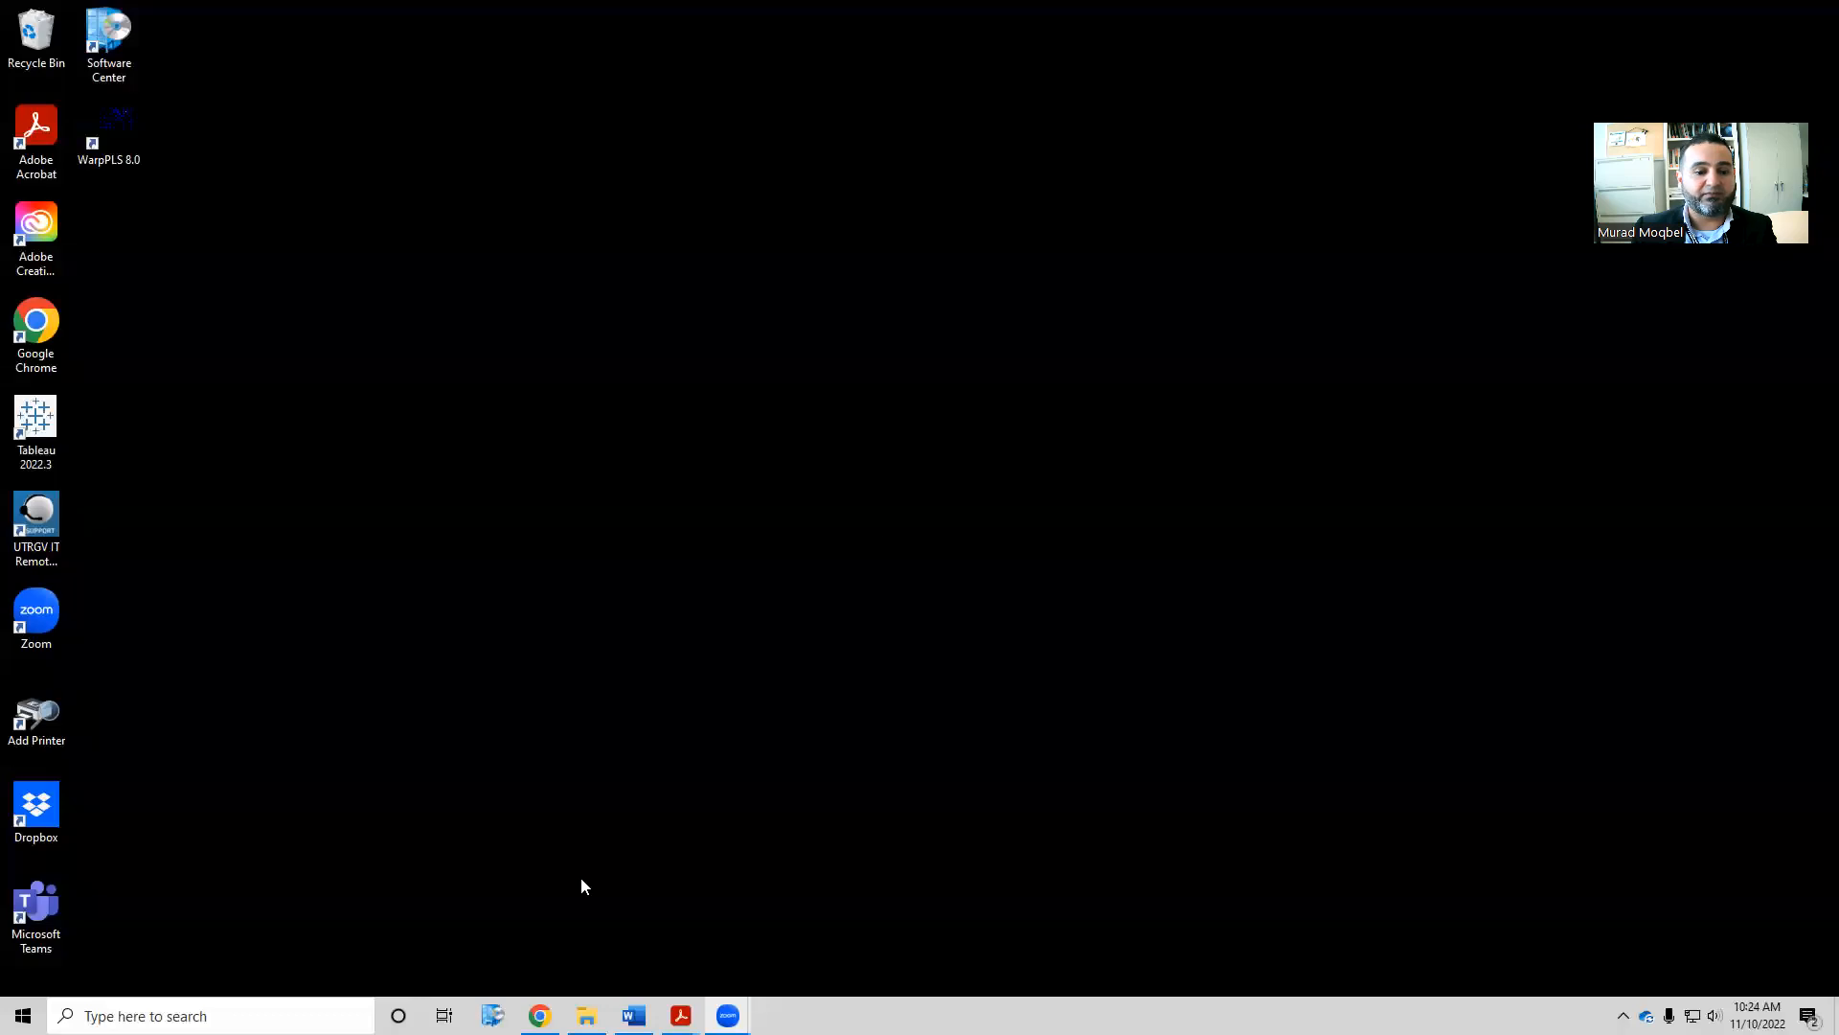
Switch to Qualtrics in Chrome and open the response data table of the SHS Survey
{"action": "left_click", "coordinate": [540, 1016]}
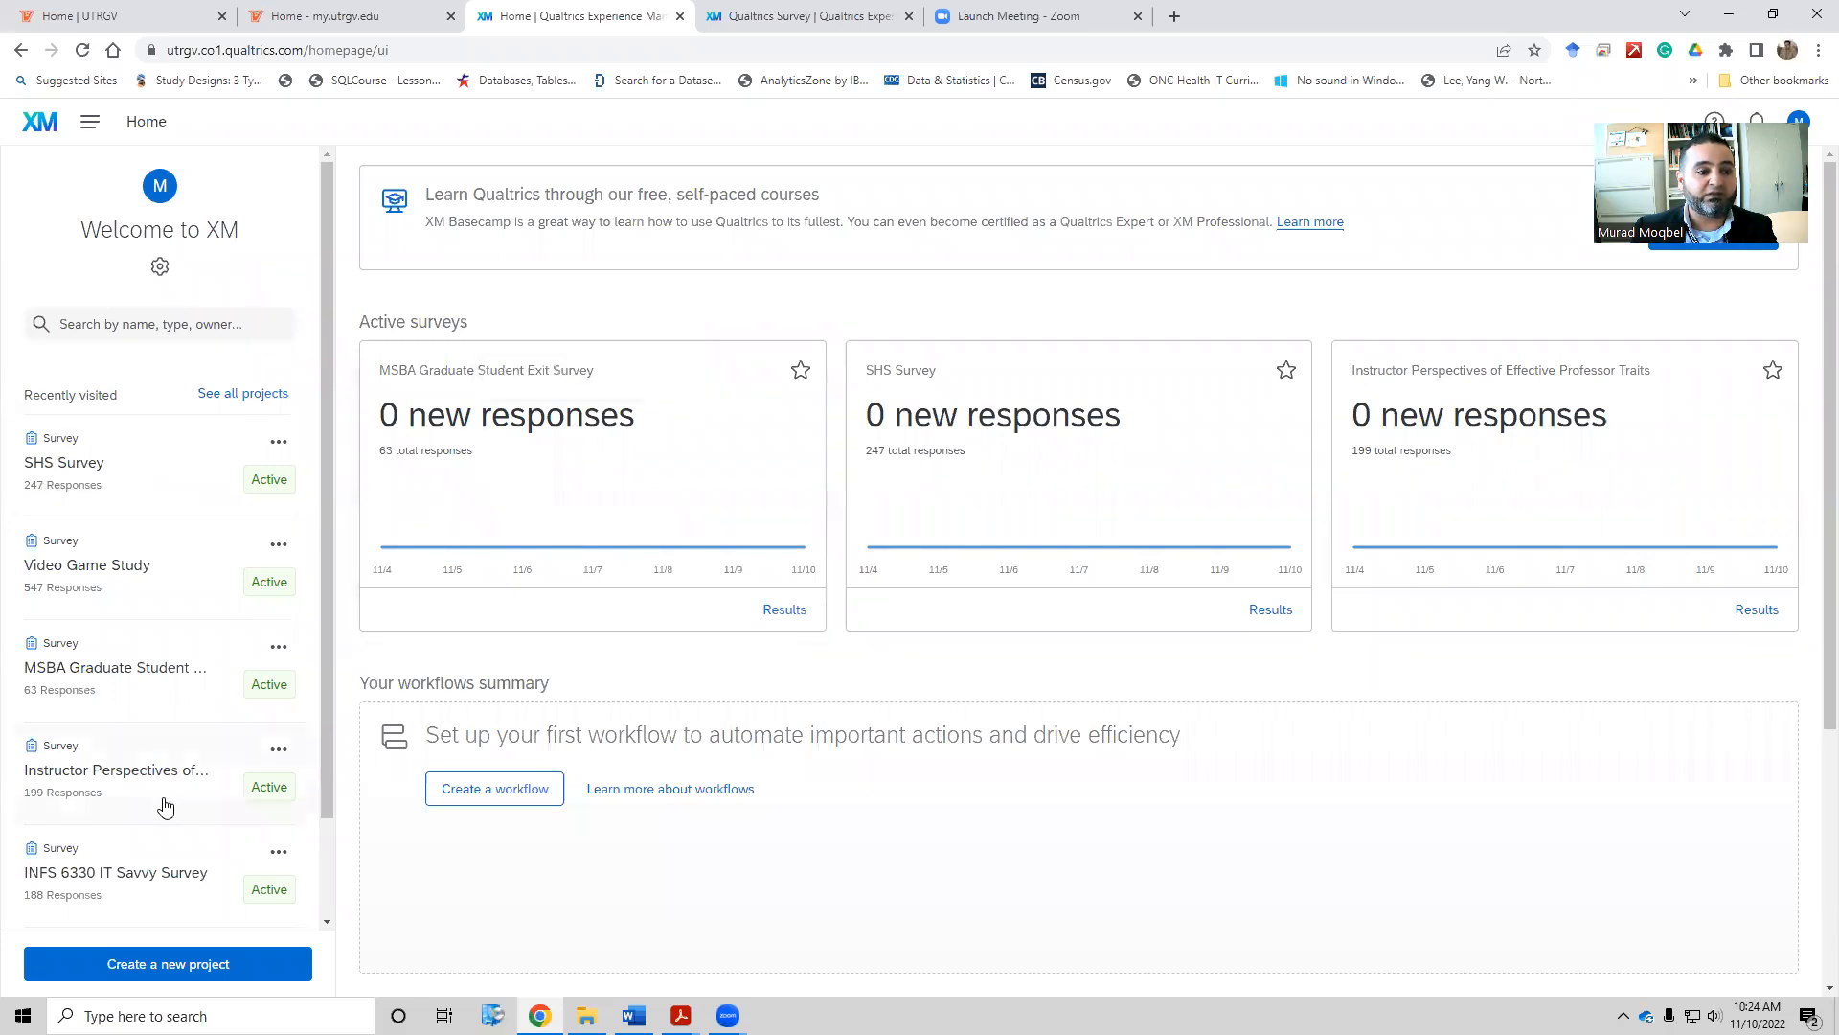
{"action": "left_click", "coordinate": [71, 467]}
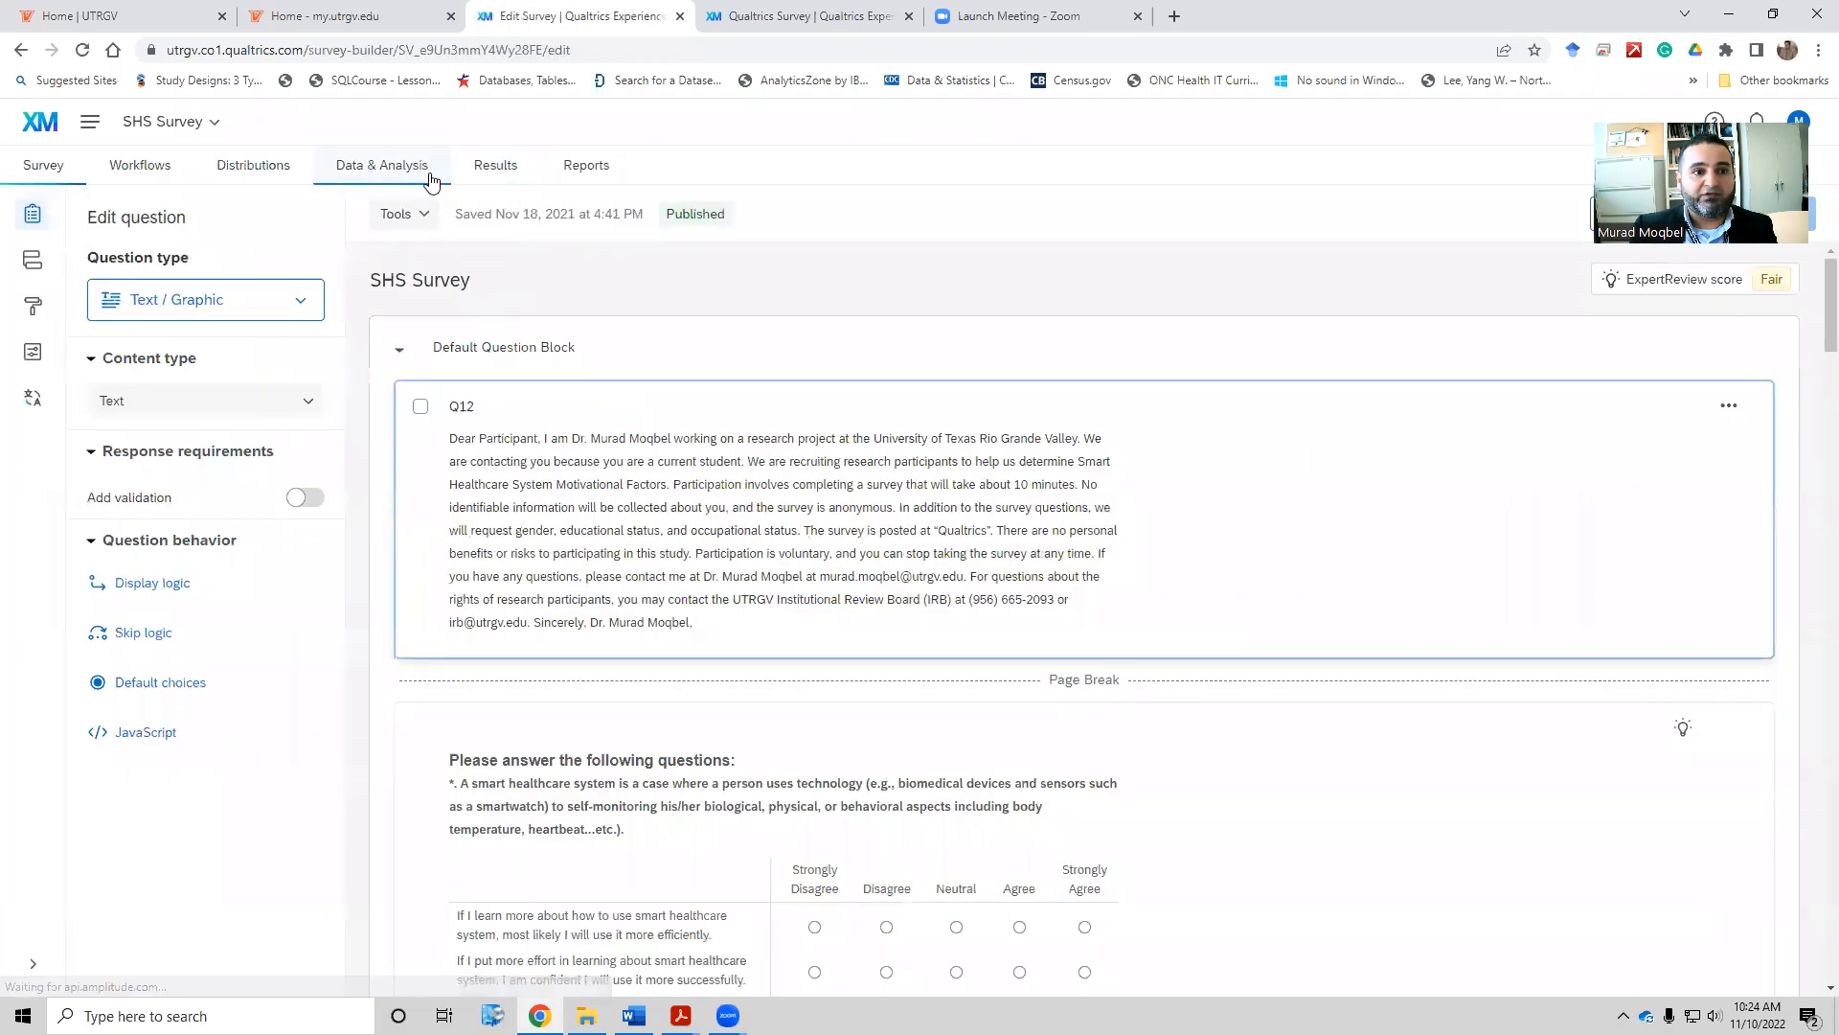
{"action": "left_click", "coordinate": [375, 169]}
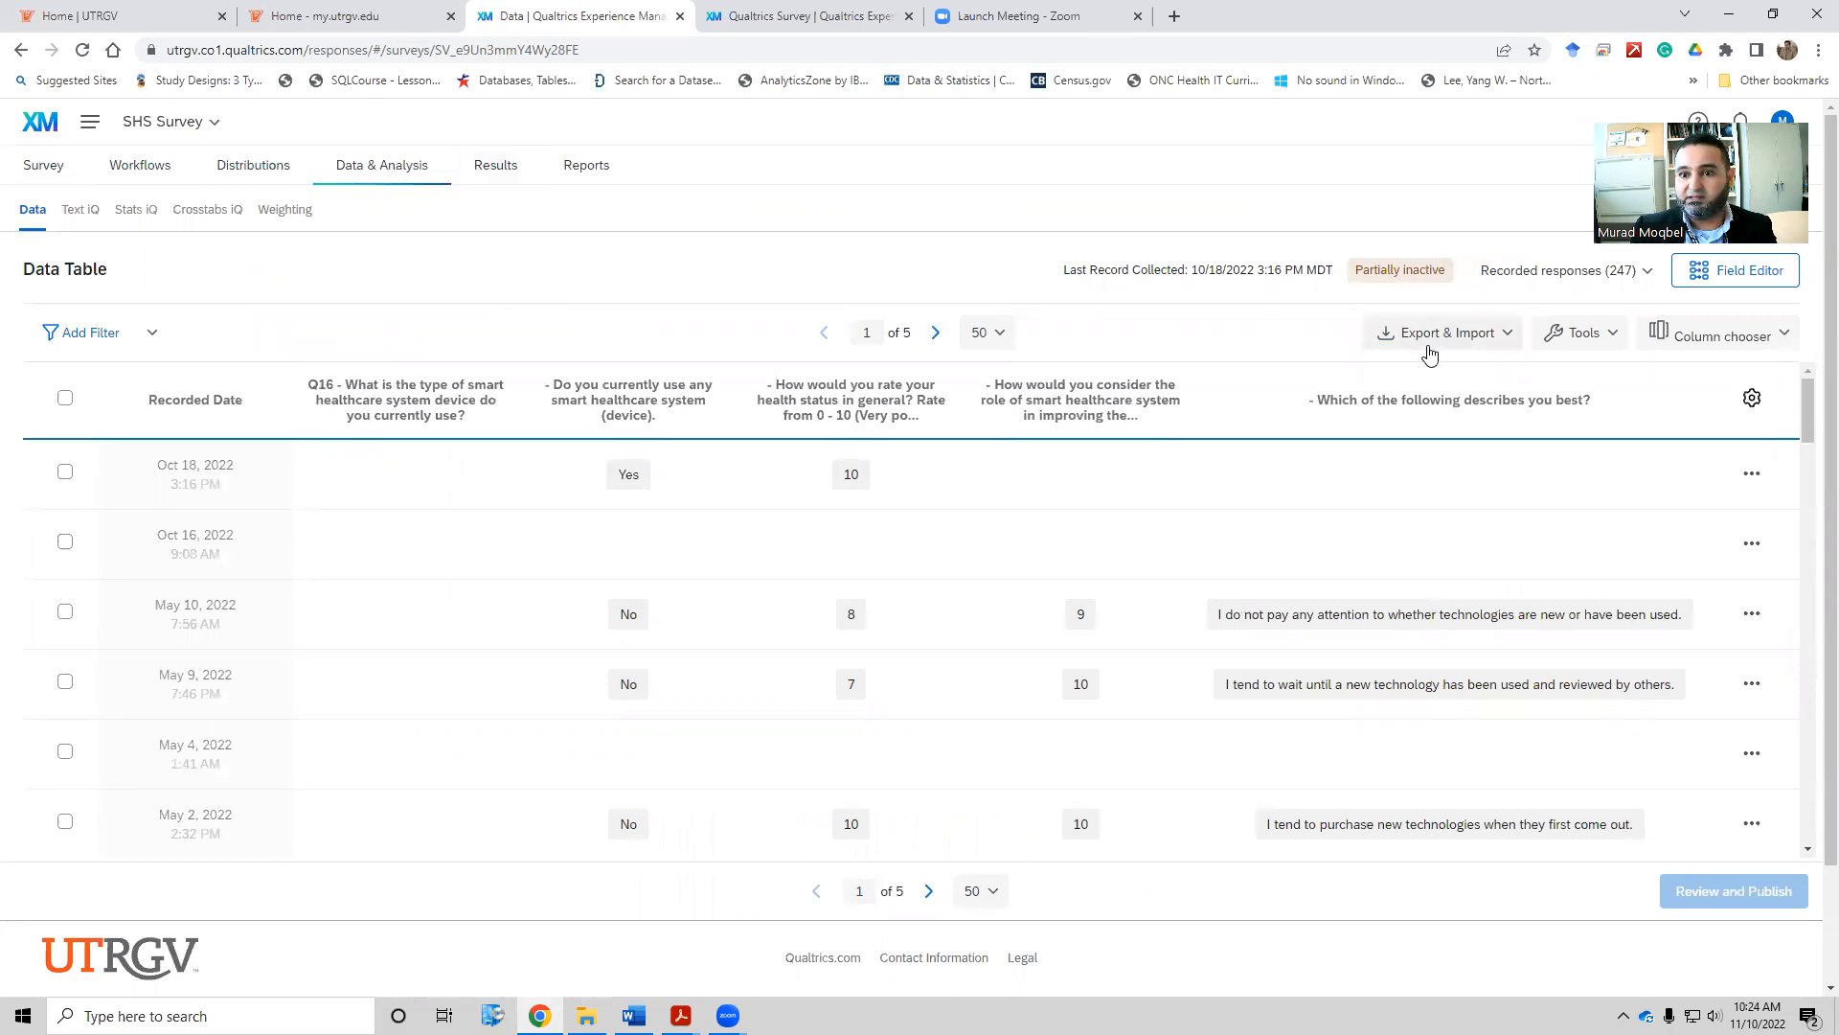
Export all fields of the survey responses as a CSV file using numeric values, and close the download list
{"action": "left_click", "coordinate": [1510, 345]}
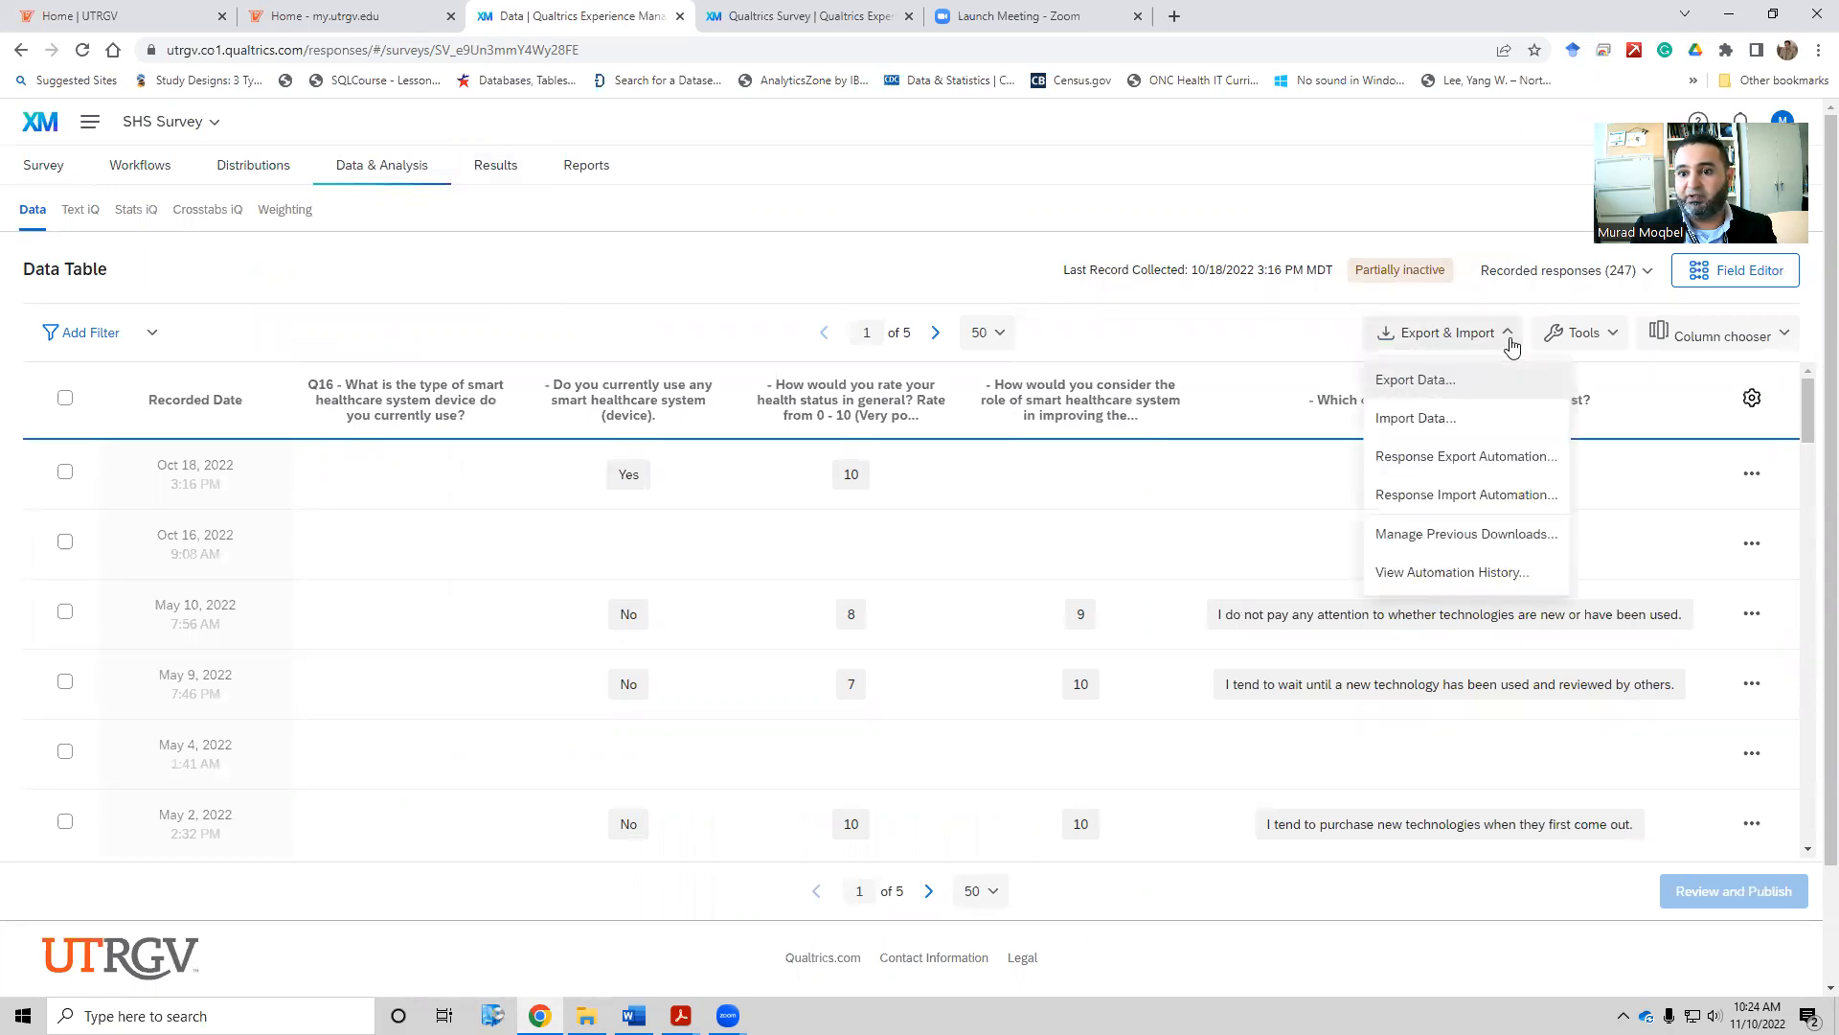
{"action": "left_click", "coordinate": [1437, 379]}
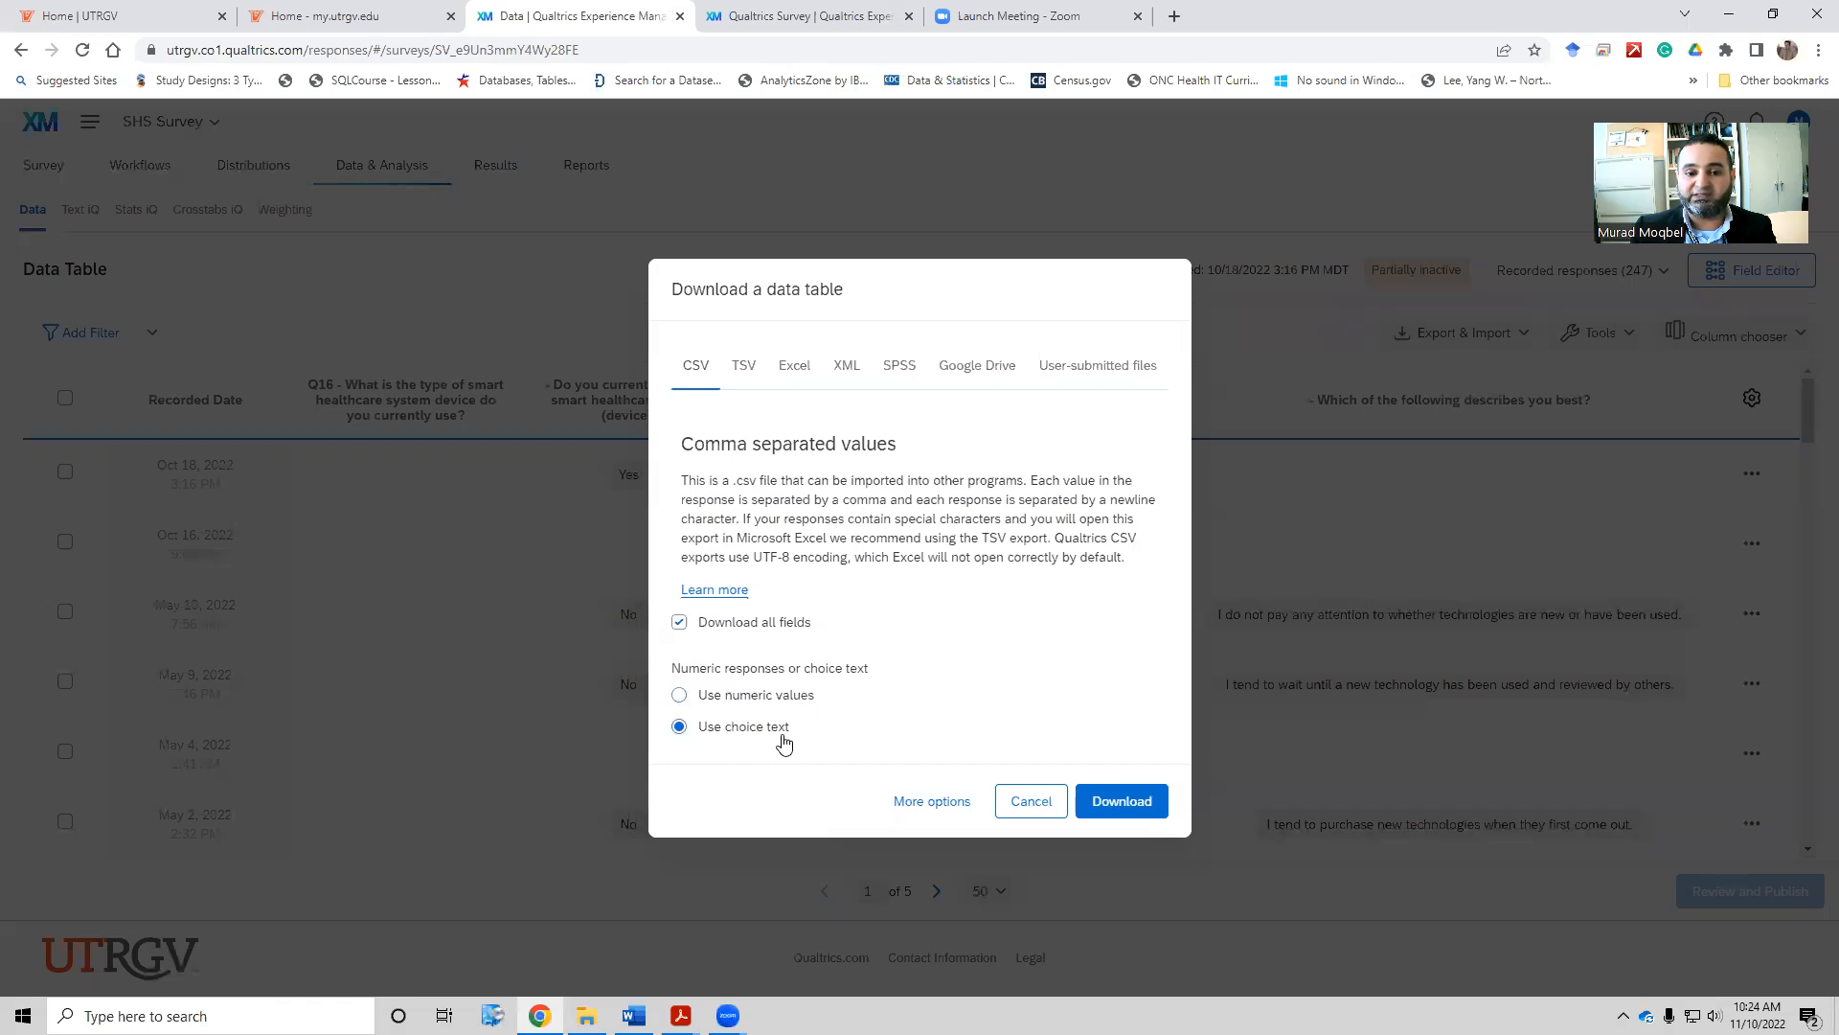
{"action": "left_click", "coordinate": [679, 696]}
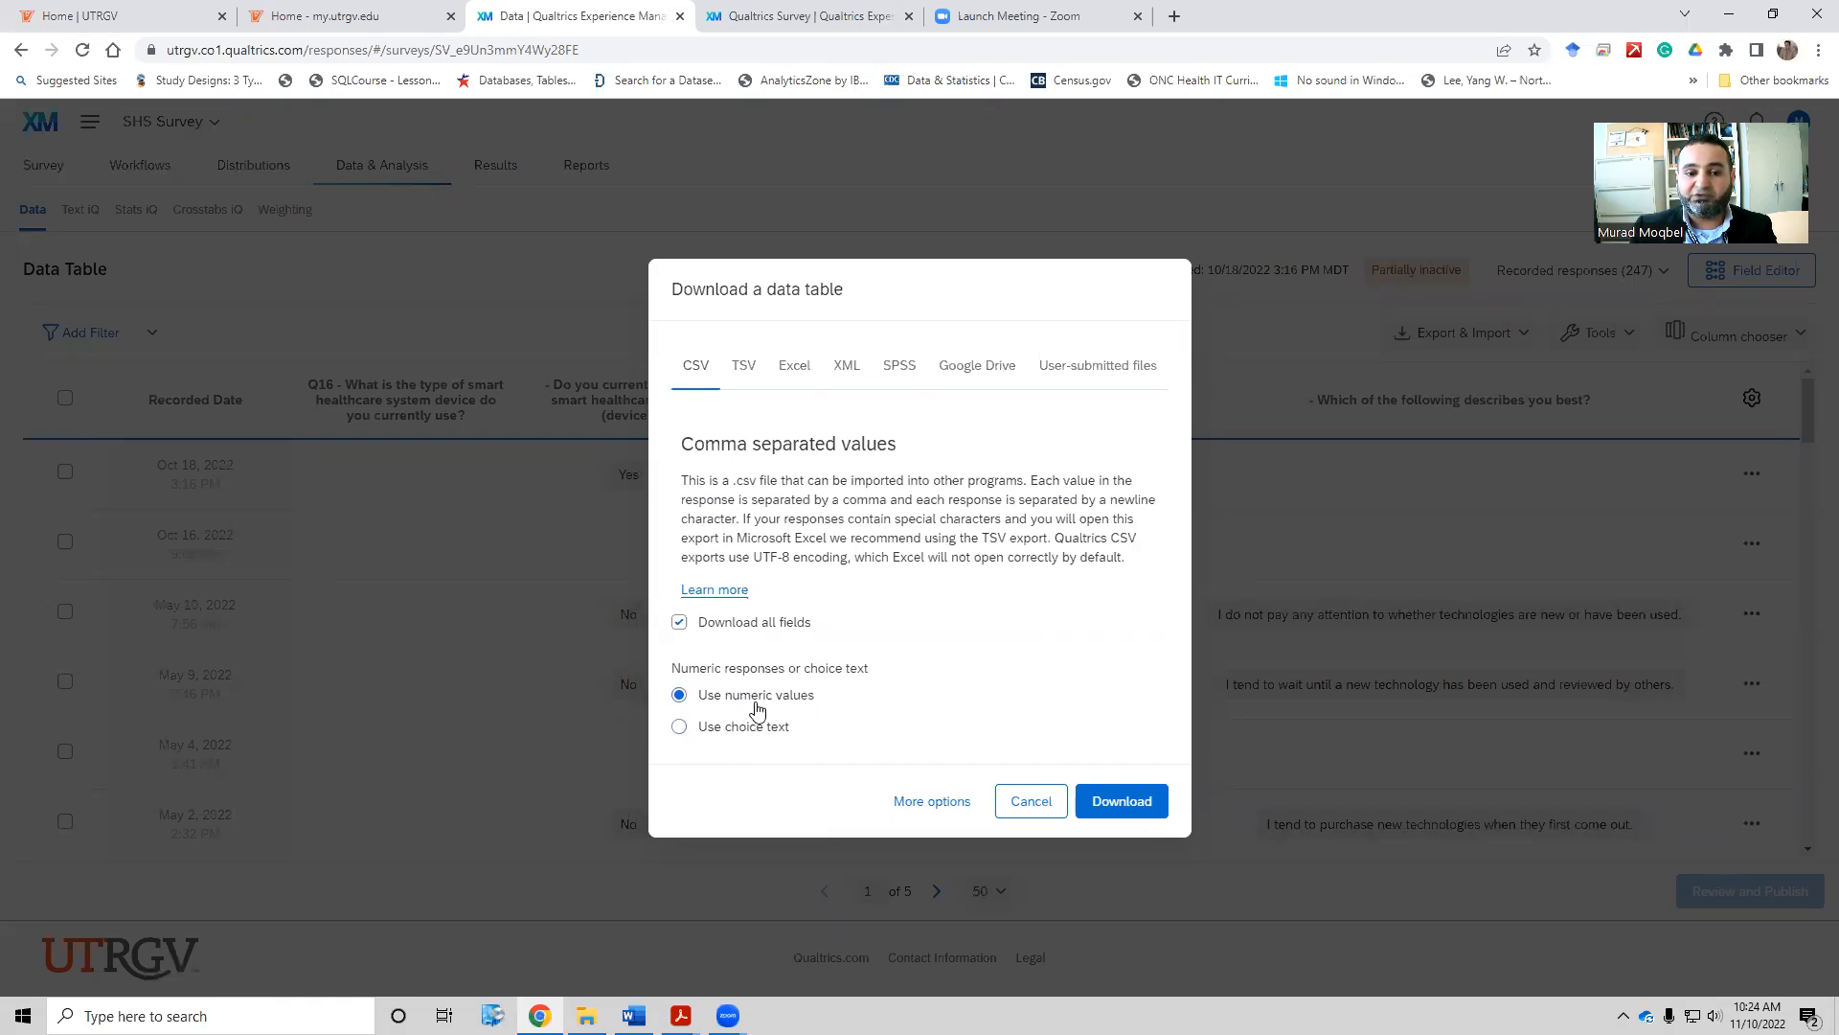
{"action": "left_click", "coordinate": [1143, 808]}
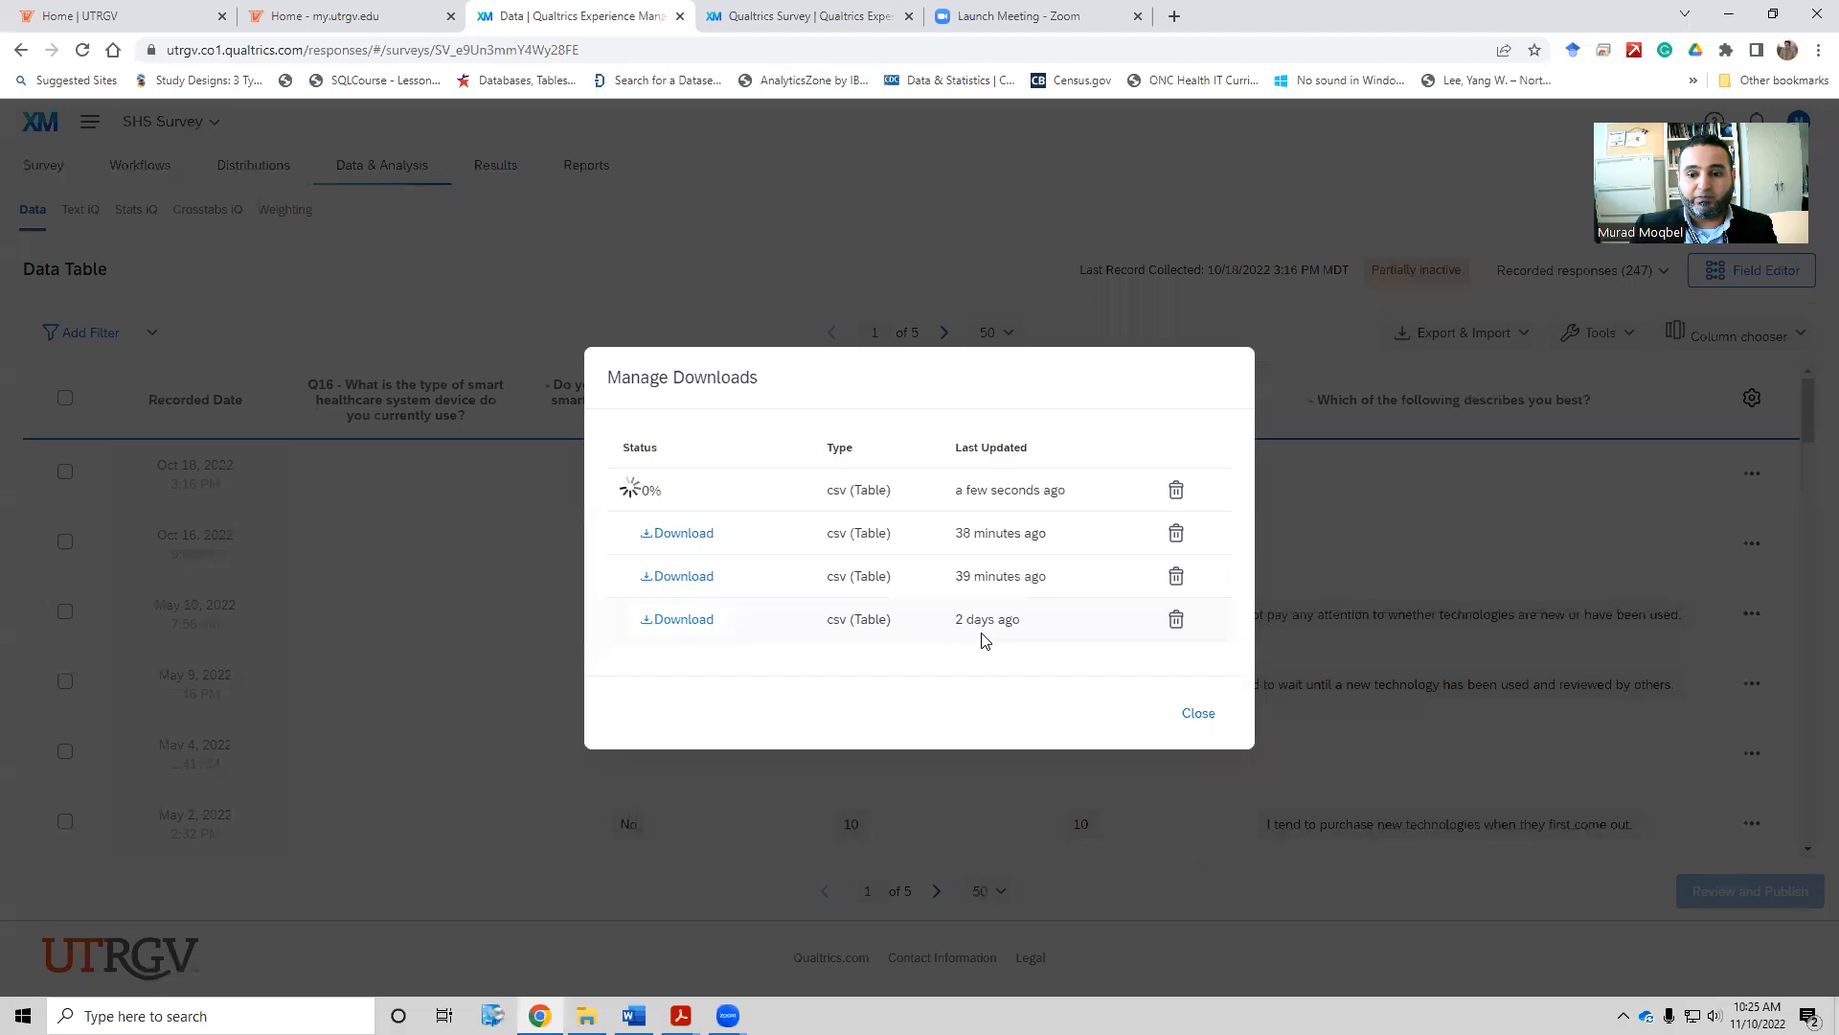
{"action": "left_click", "coordinate": [1199, 688]}
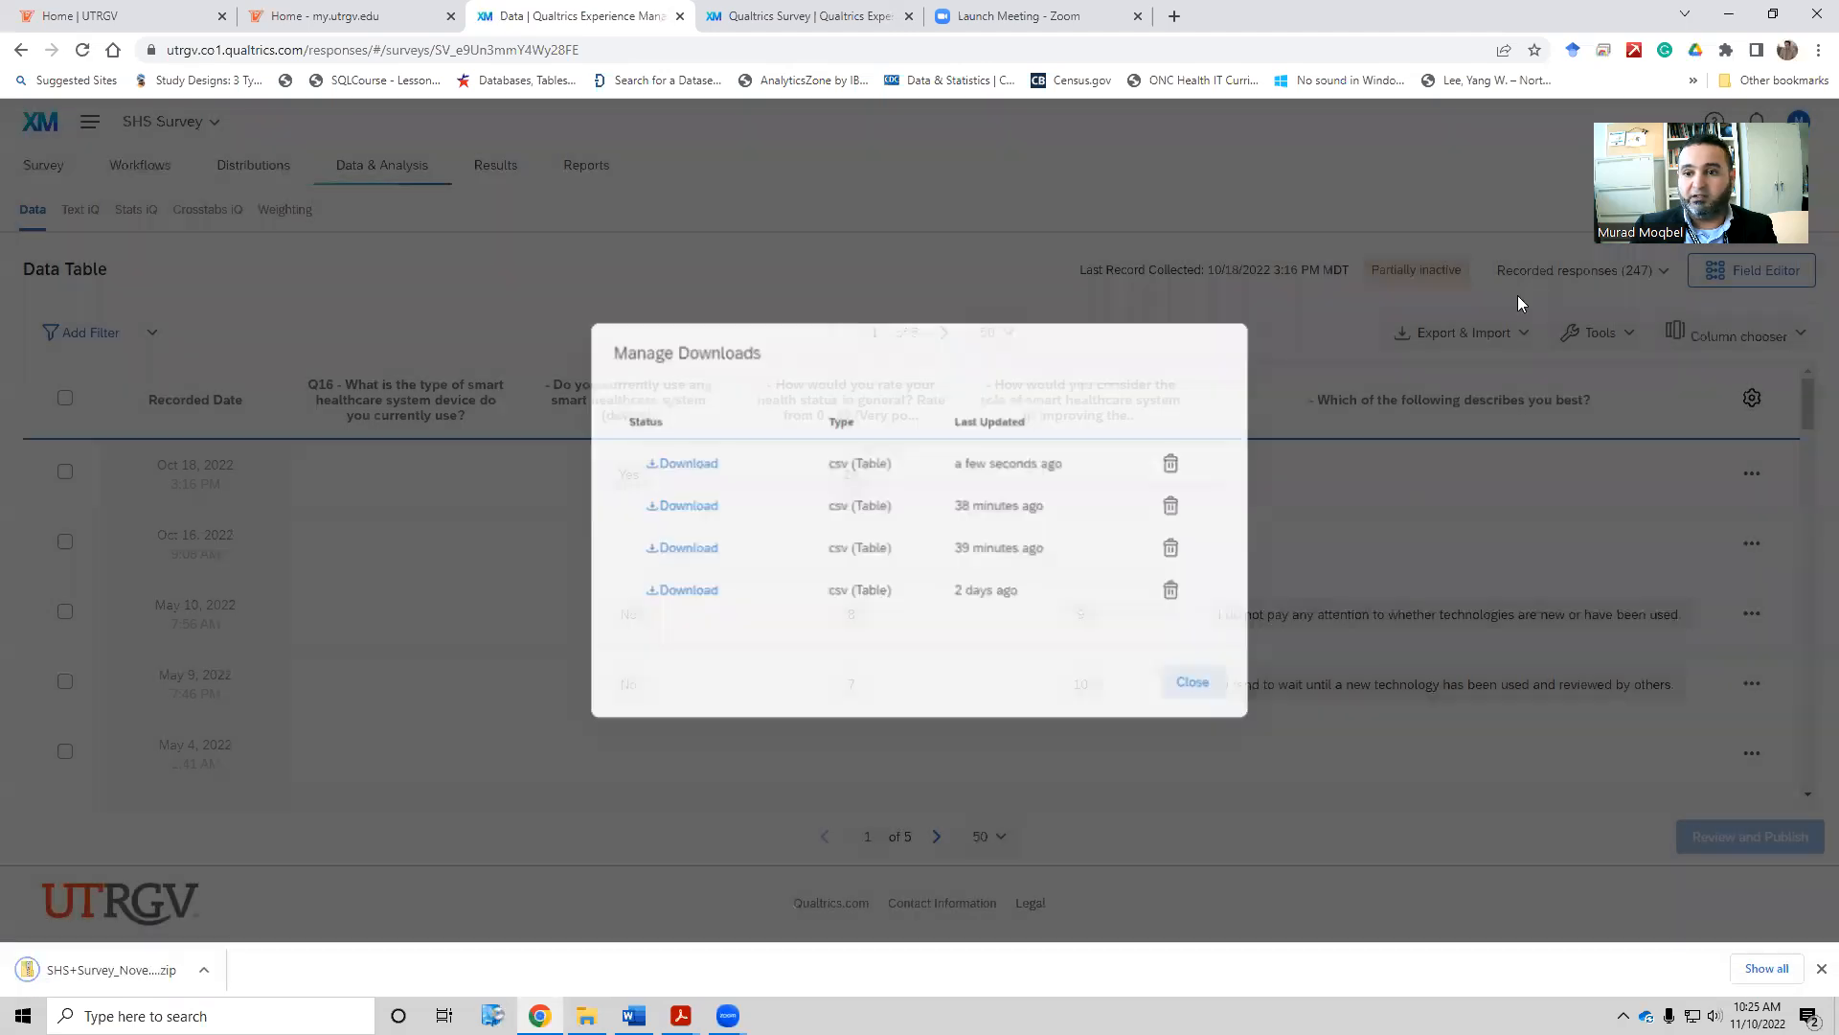
Export the survey responses again as a CSV file with choice text, and close the download list
{"action": "left_click", "coordinate": [1502, 335]}
{"action": "left_click", "coordinate": [1415, 379]}
{"action": "left_click", "coordinate": [682, 700]}
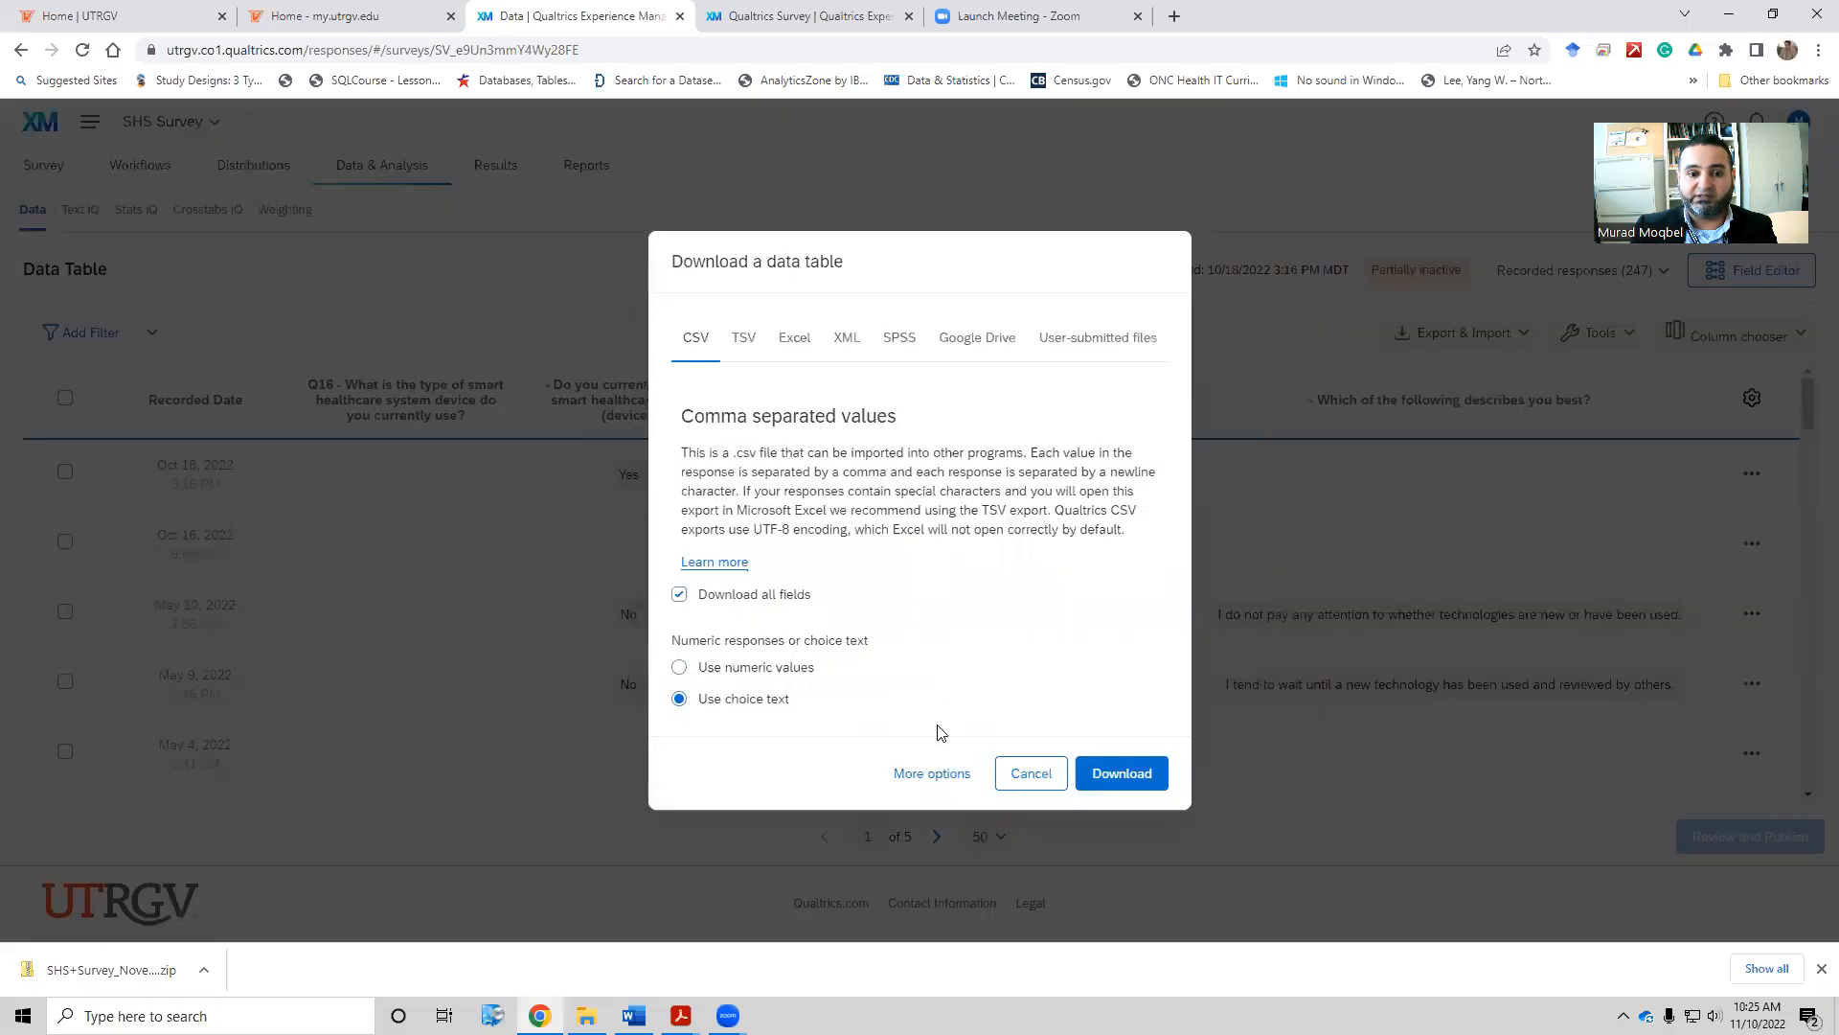
{"action": "left_click", "coordinate": [1122, 776]}
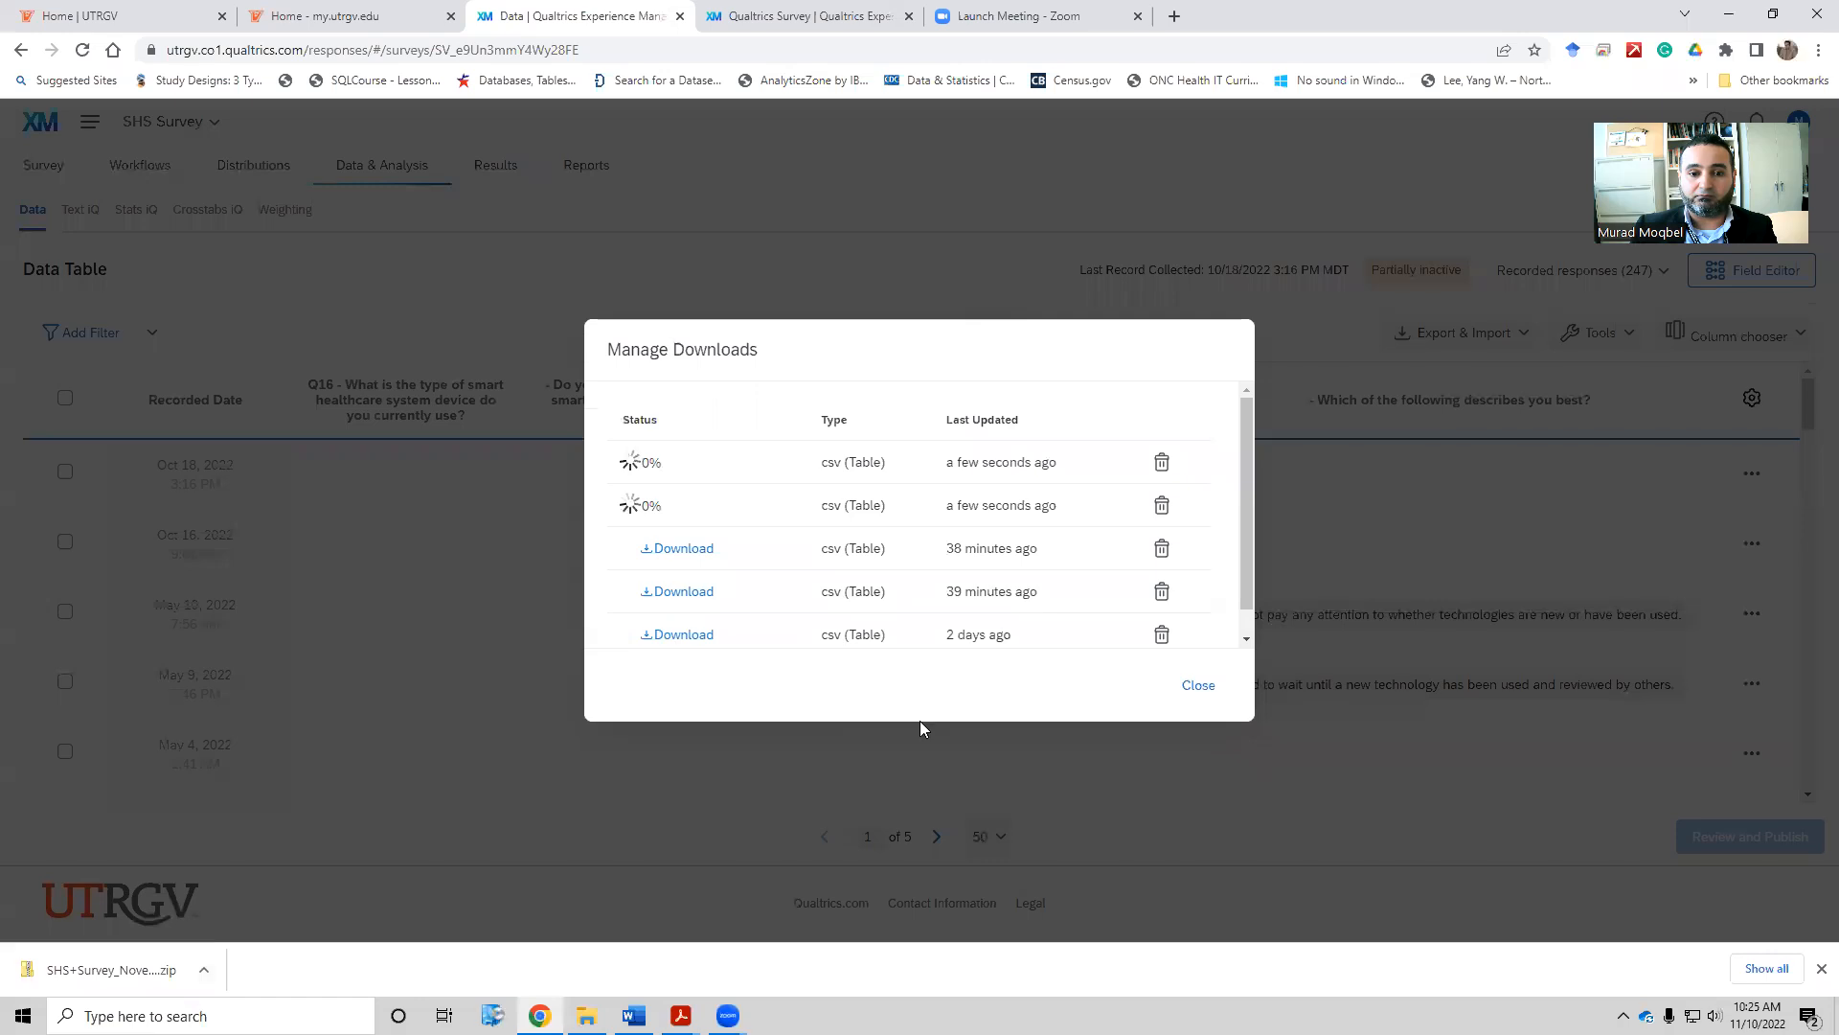
{"action": "left_click", "coordinate": [1199, 686]}
Open the CSV file inside the downloaded SHS Survey zip archive in Excel and maximize its window
{"action": "left_click", "coordinate": [120, 970]}
{"action": "double_click", "coordinate": [392, 130]}
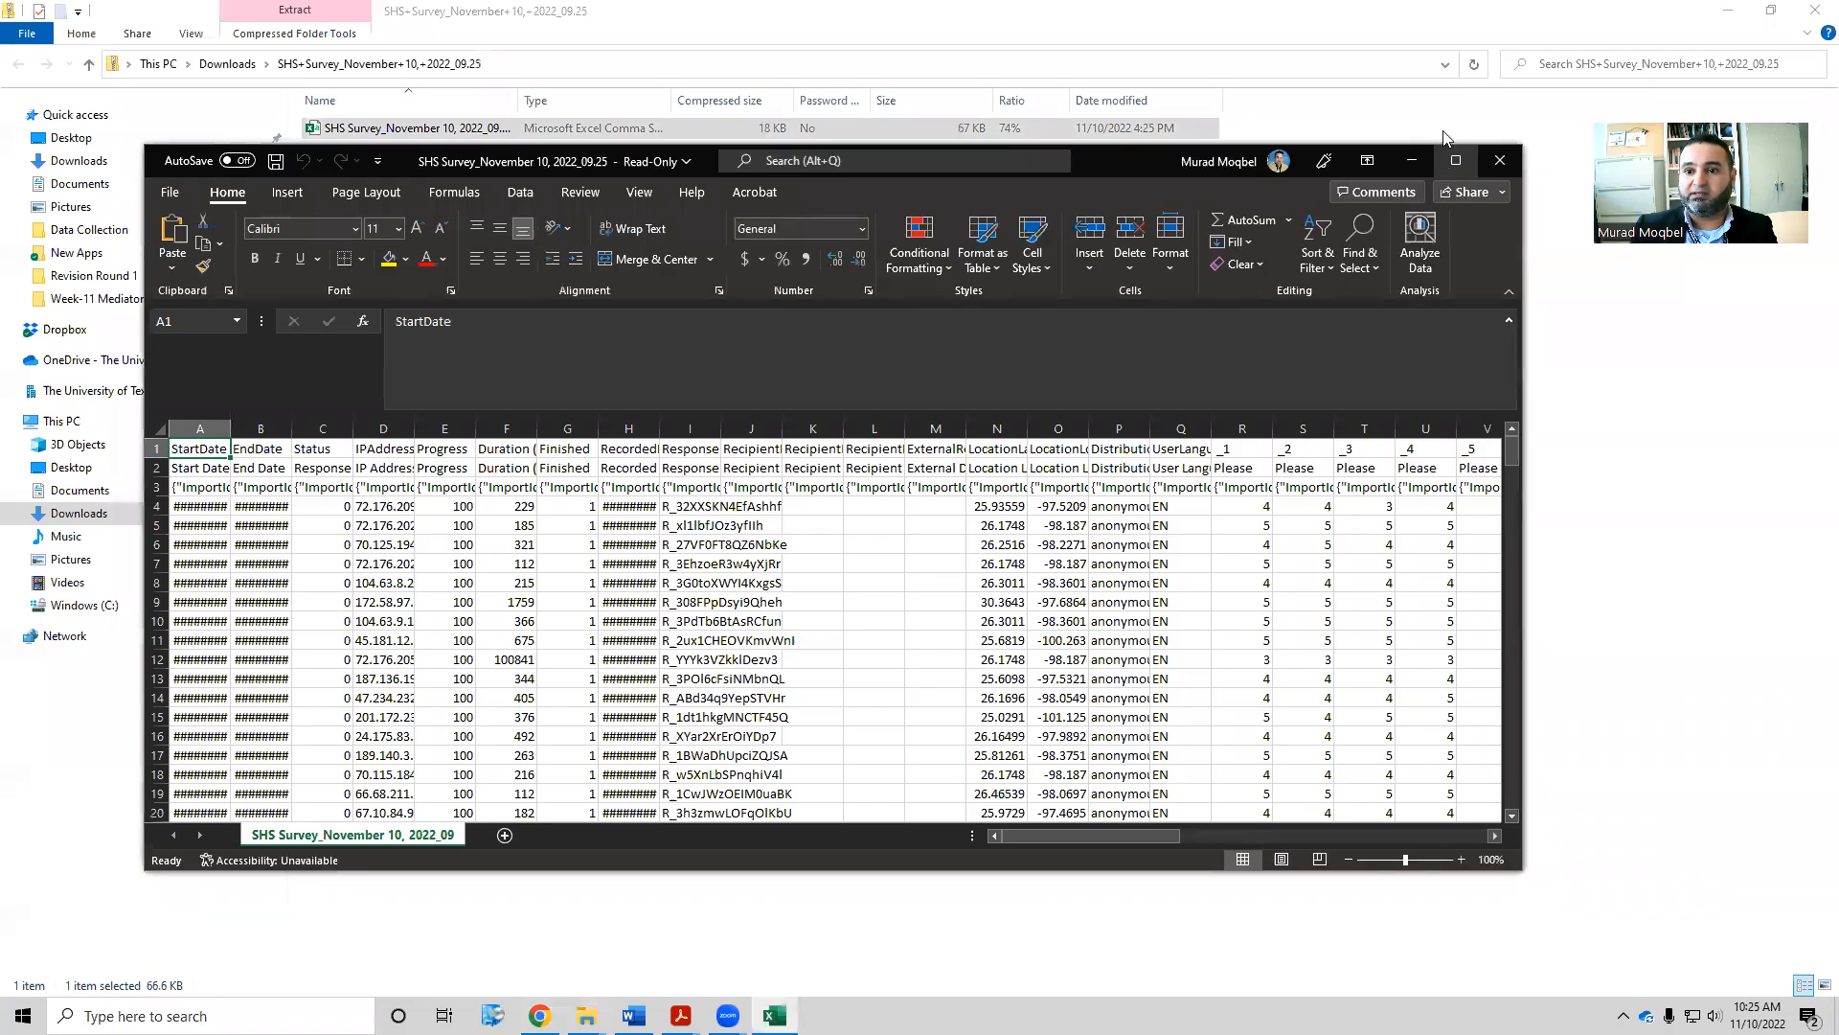
{"action": "left_click", "coordinate": [1455, 160]}
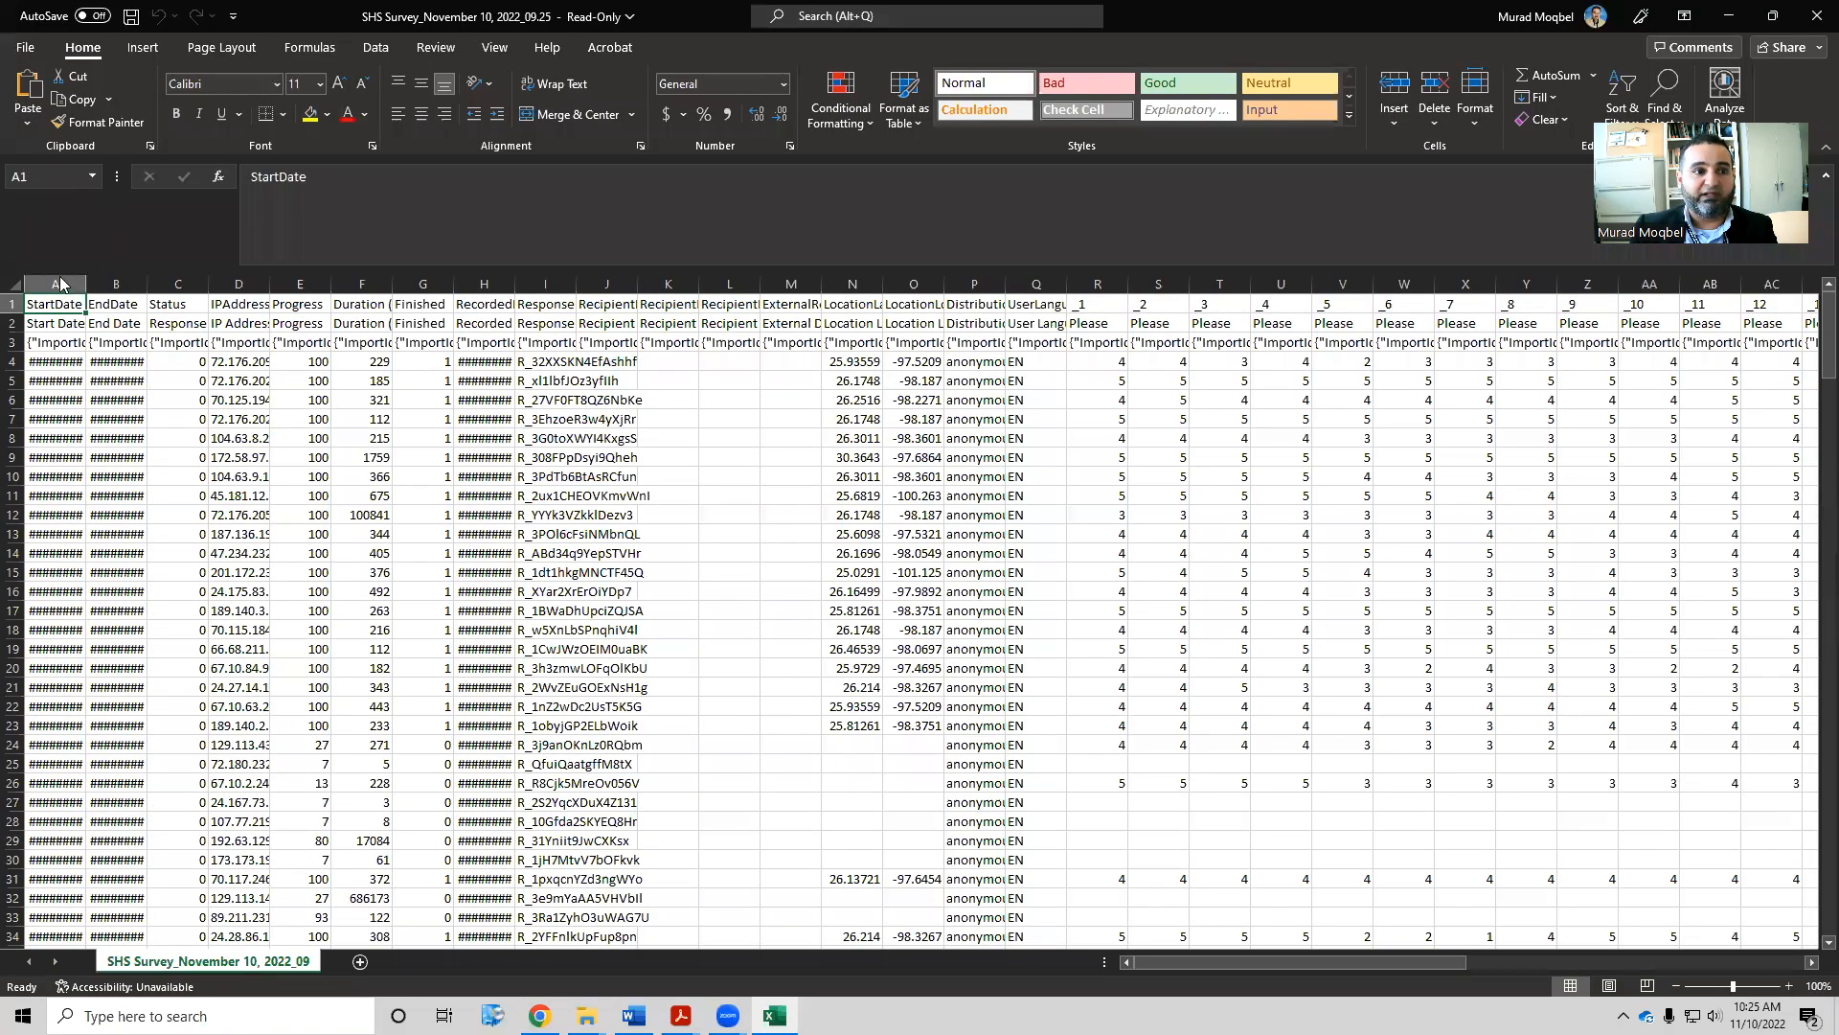
Start saving a copy of the survey data and browse to the Data Cleaning Tutorial 2022 folder under INFS_8330_Fall_2022
{"action": "left_click", "coordinate": [24, 47]}
{"action": "left_click", "coordinate": [59, 301]}
{"action": "left_click", "coordinate": [241, 511]}
{"action": "scroll", "coordinate": [102, 226], "scroll_direction": "up", "scroll_amount": 5}
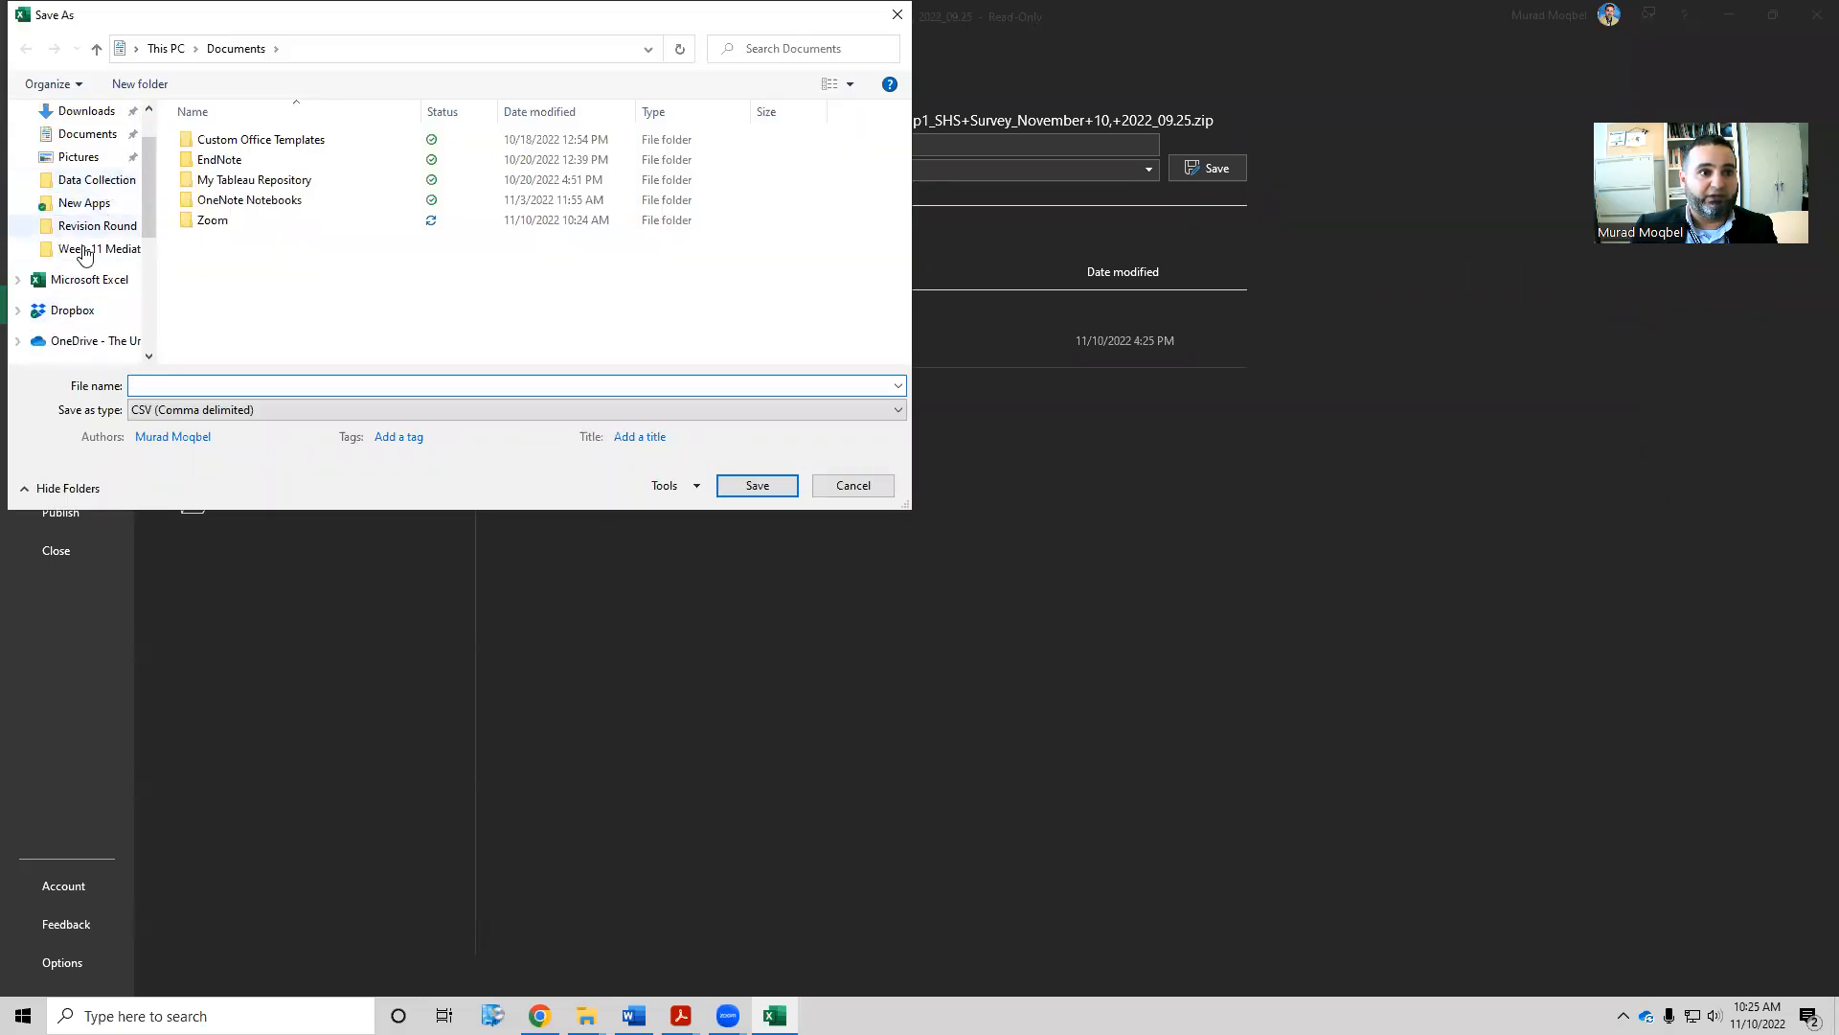
{"action": "left_click", "coordinate": [83, 250]}
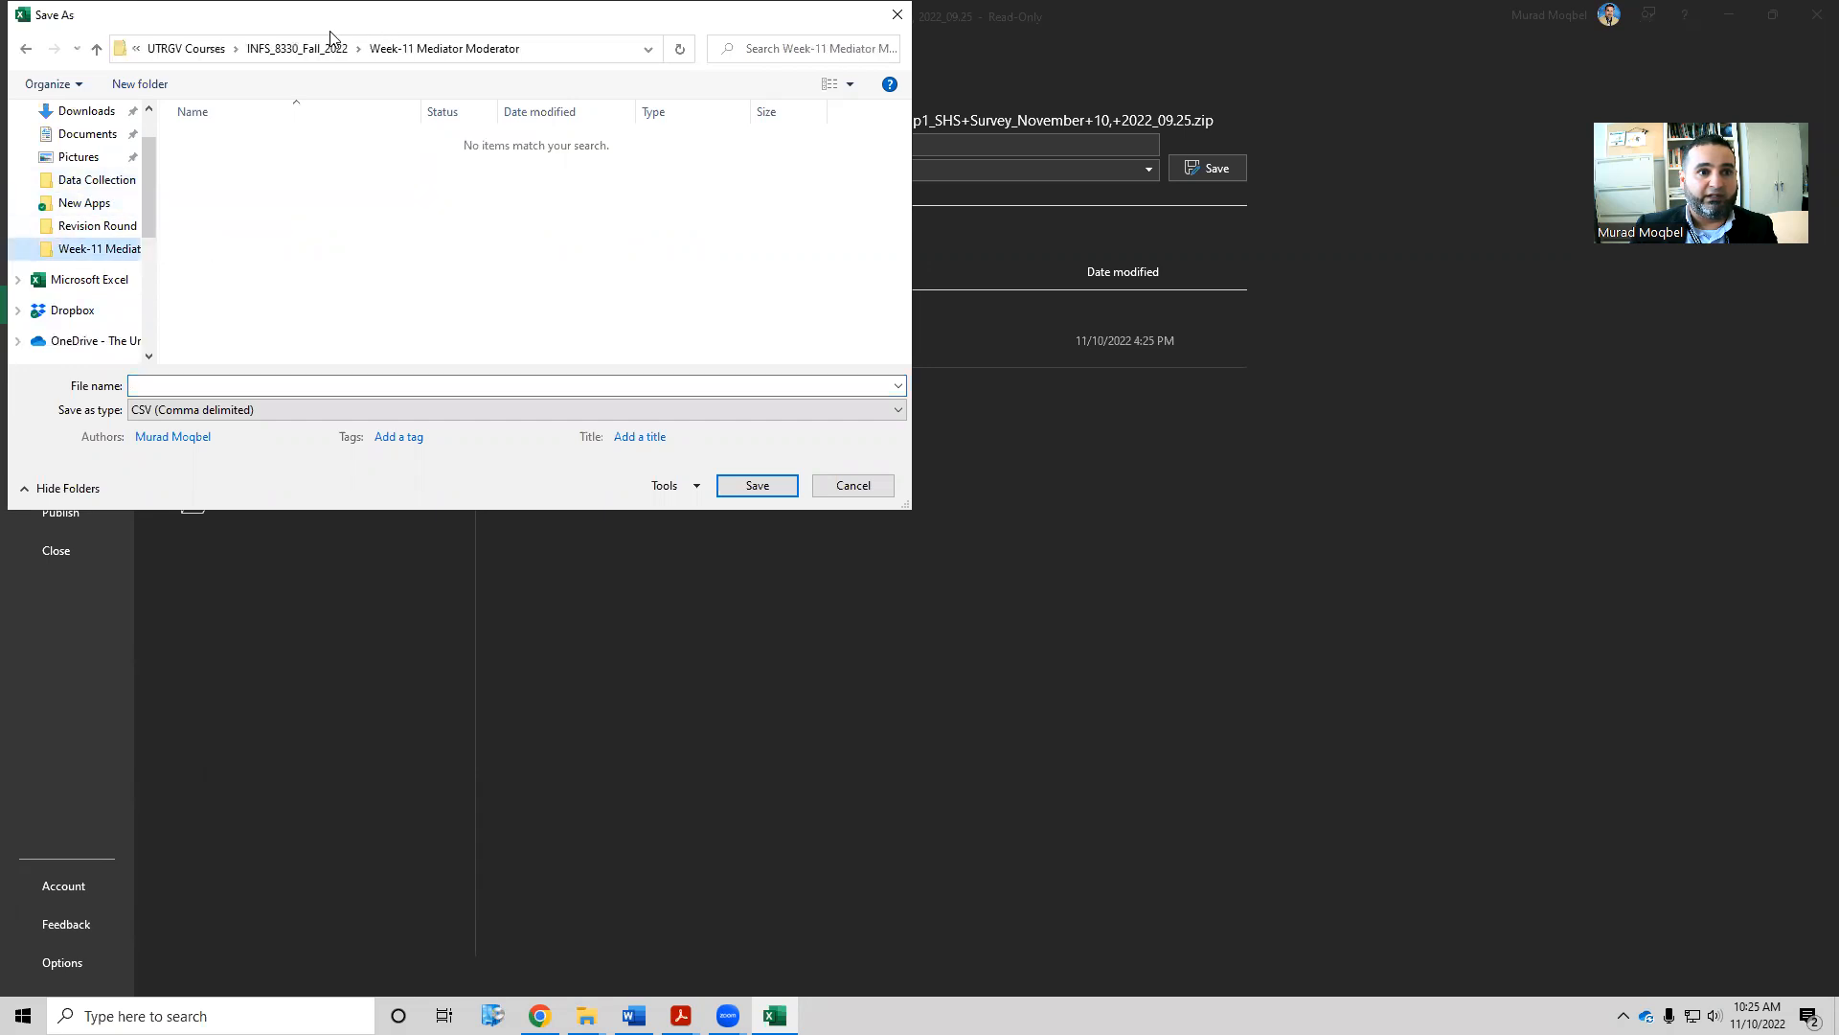
{"action": "left_click", "coordinate": [288, 48]}
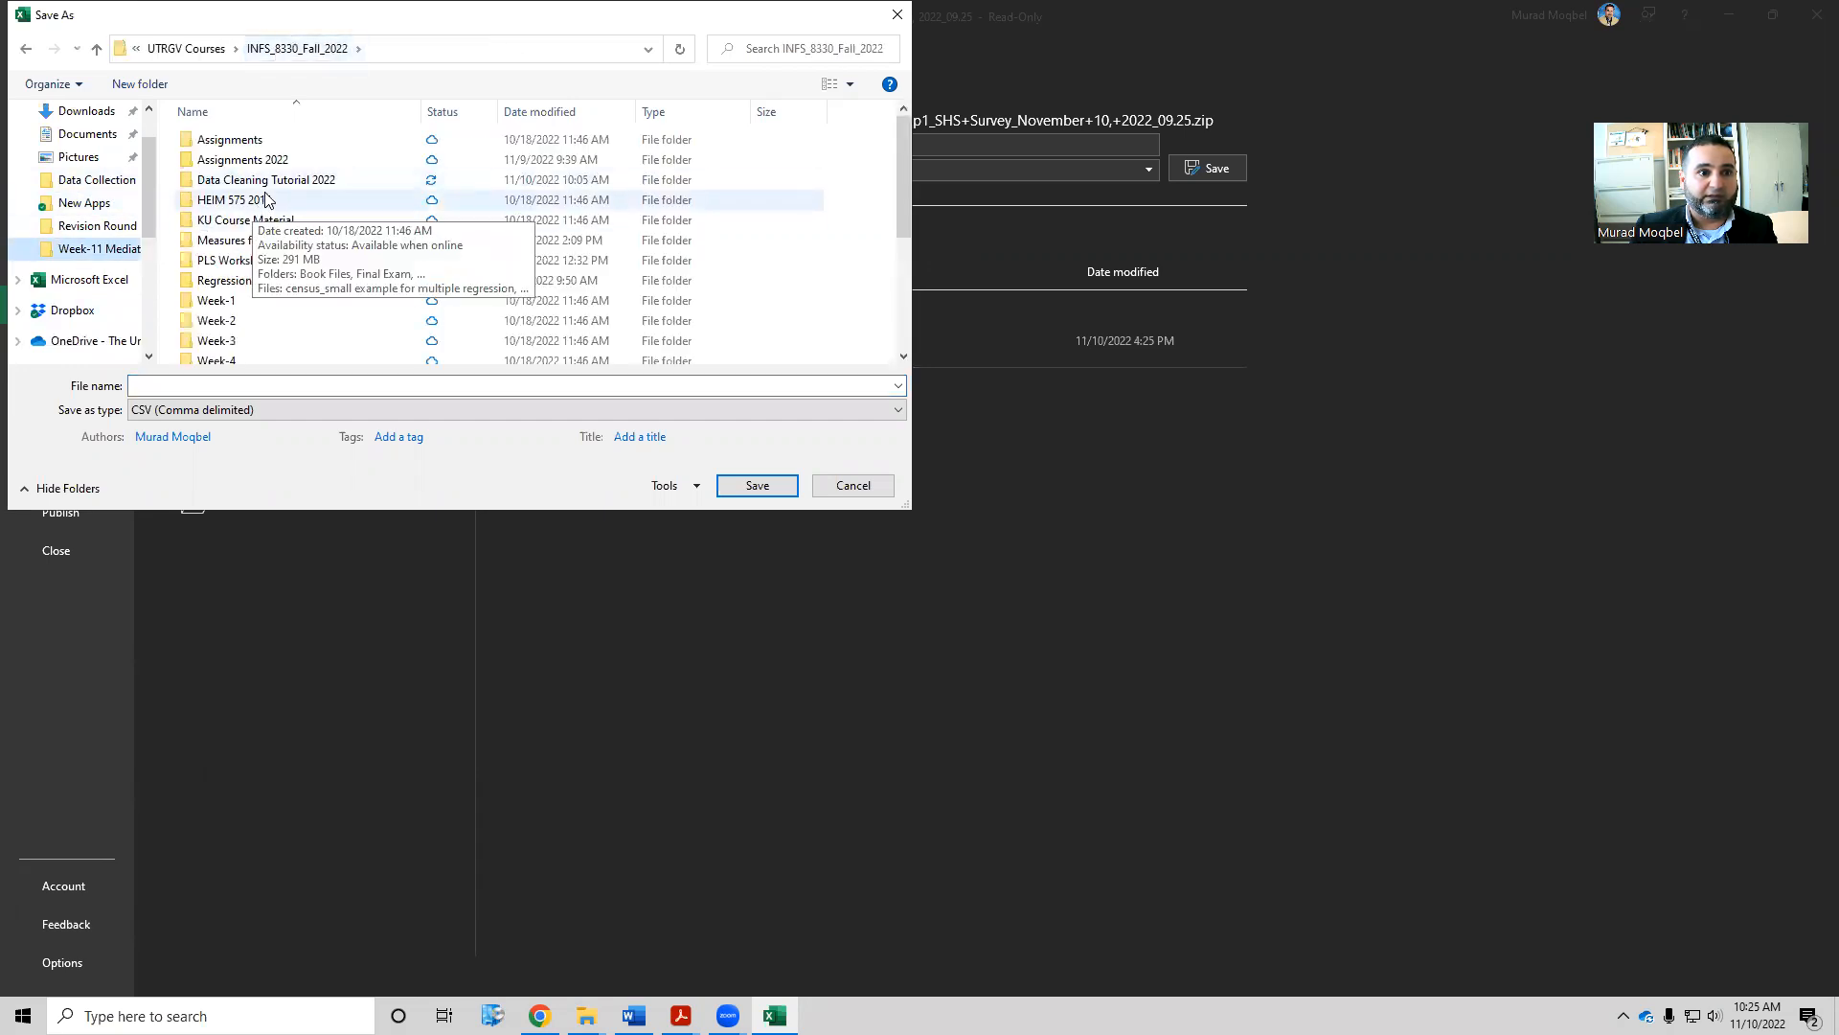
{"action": "double_click", "coordinate": [237, 180]}
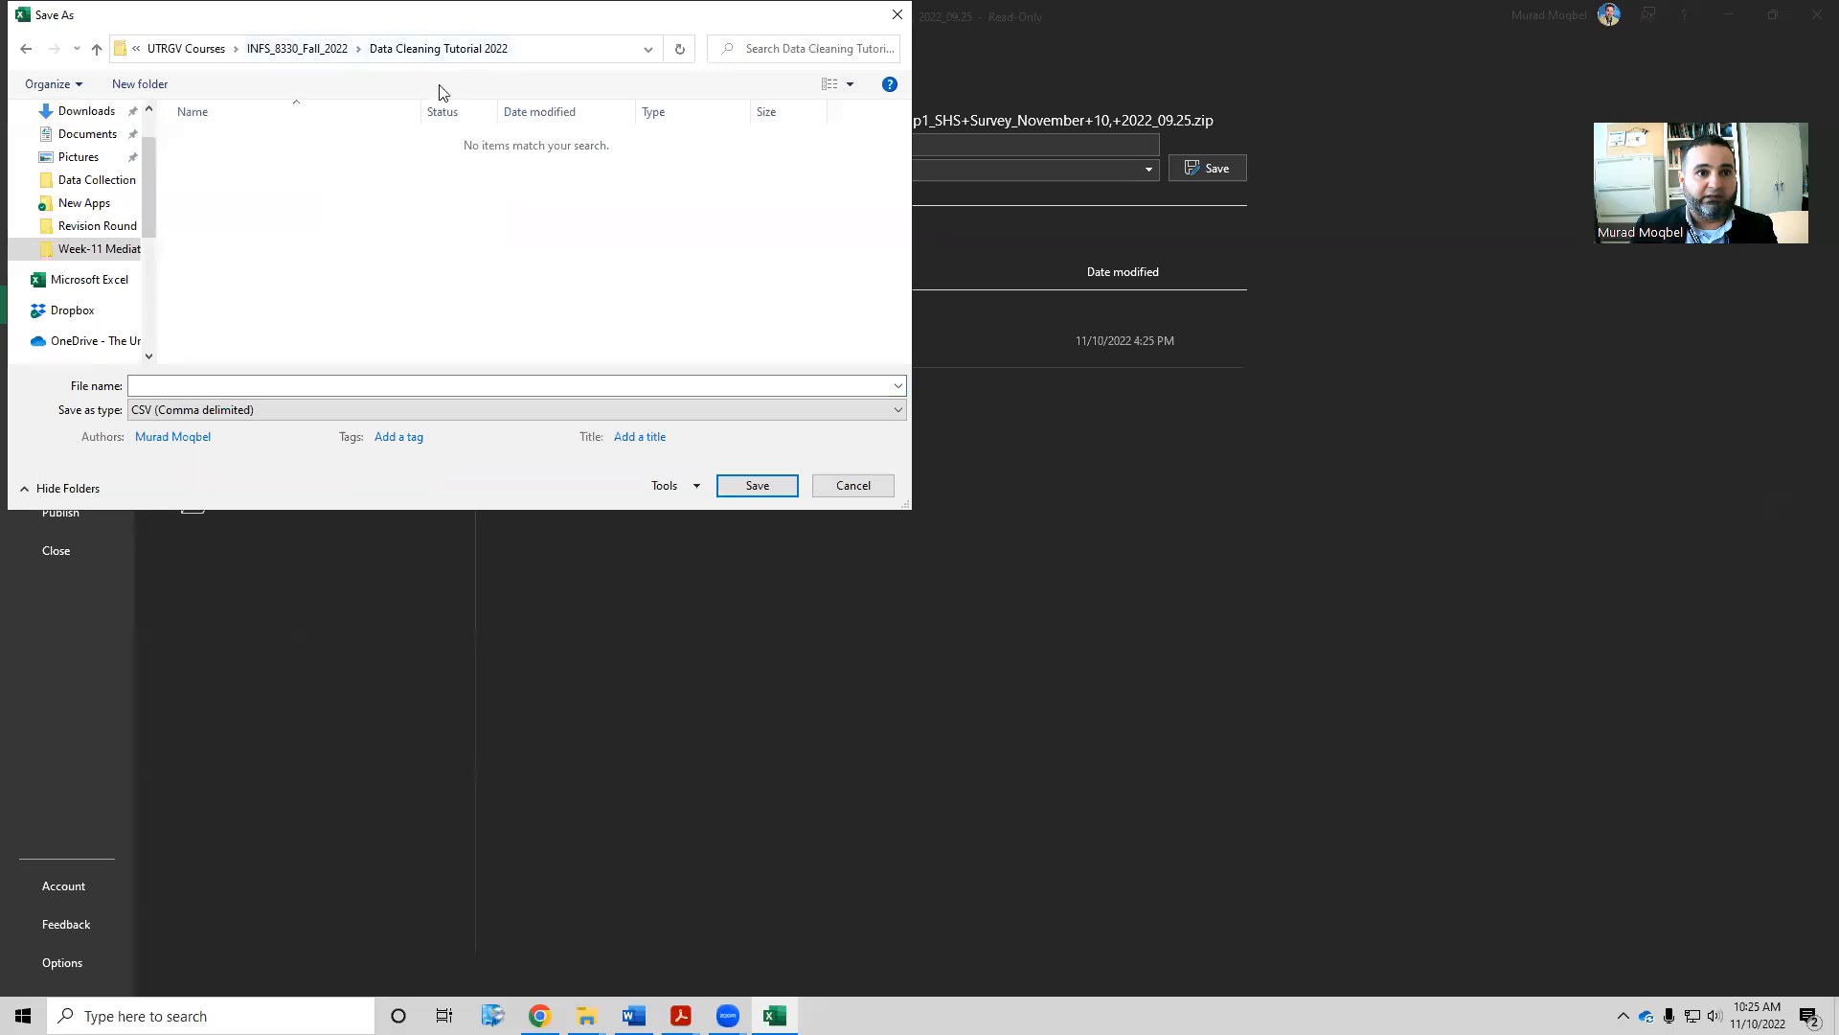
Save the data as an Excel Workbook named "Smart Health Survey"
{"action": "left_click", "coordinate": [169, 410]}
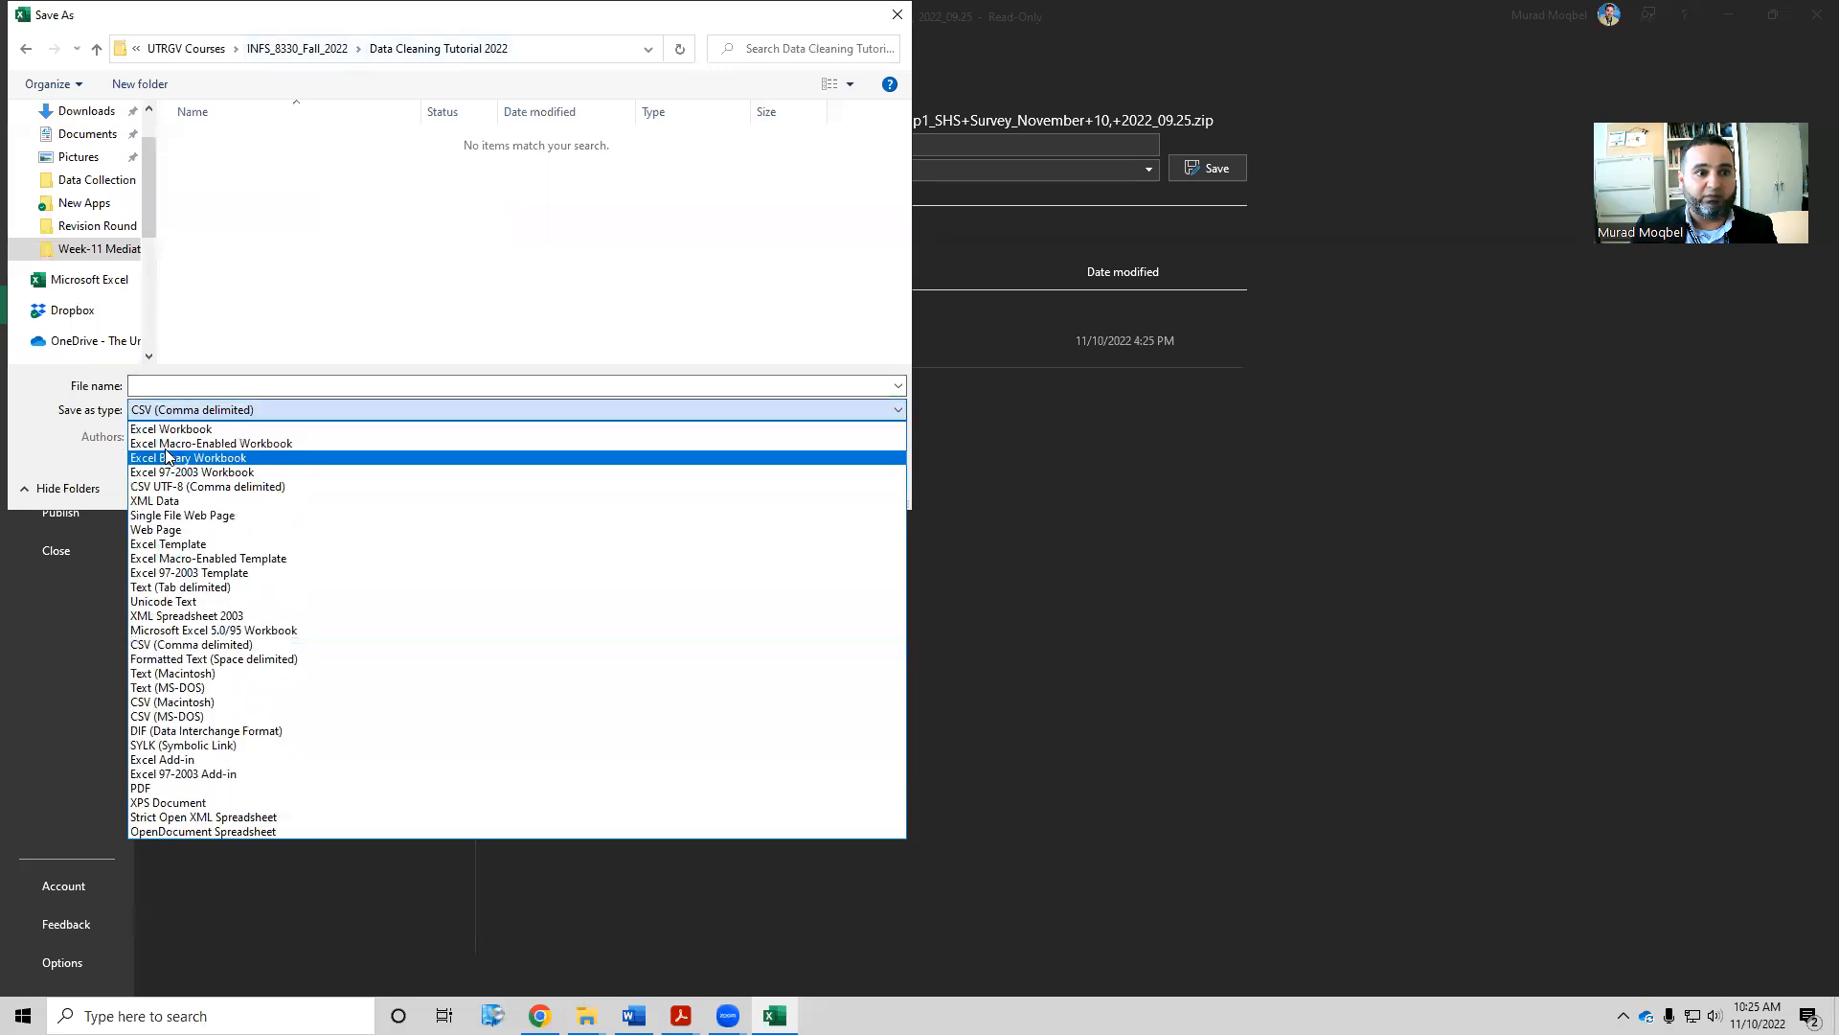
{"action": "left_click", "coordinate": [167, 427]}
{"action": "left_click", "coordinate": [180, 388]}
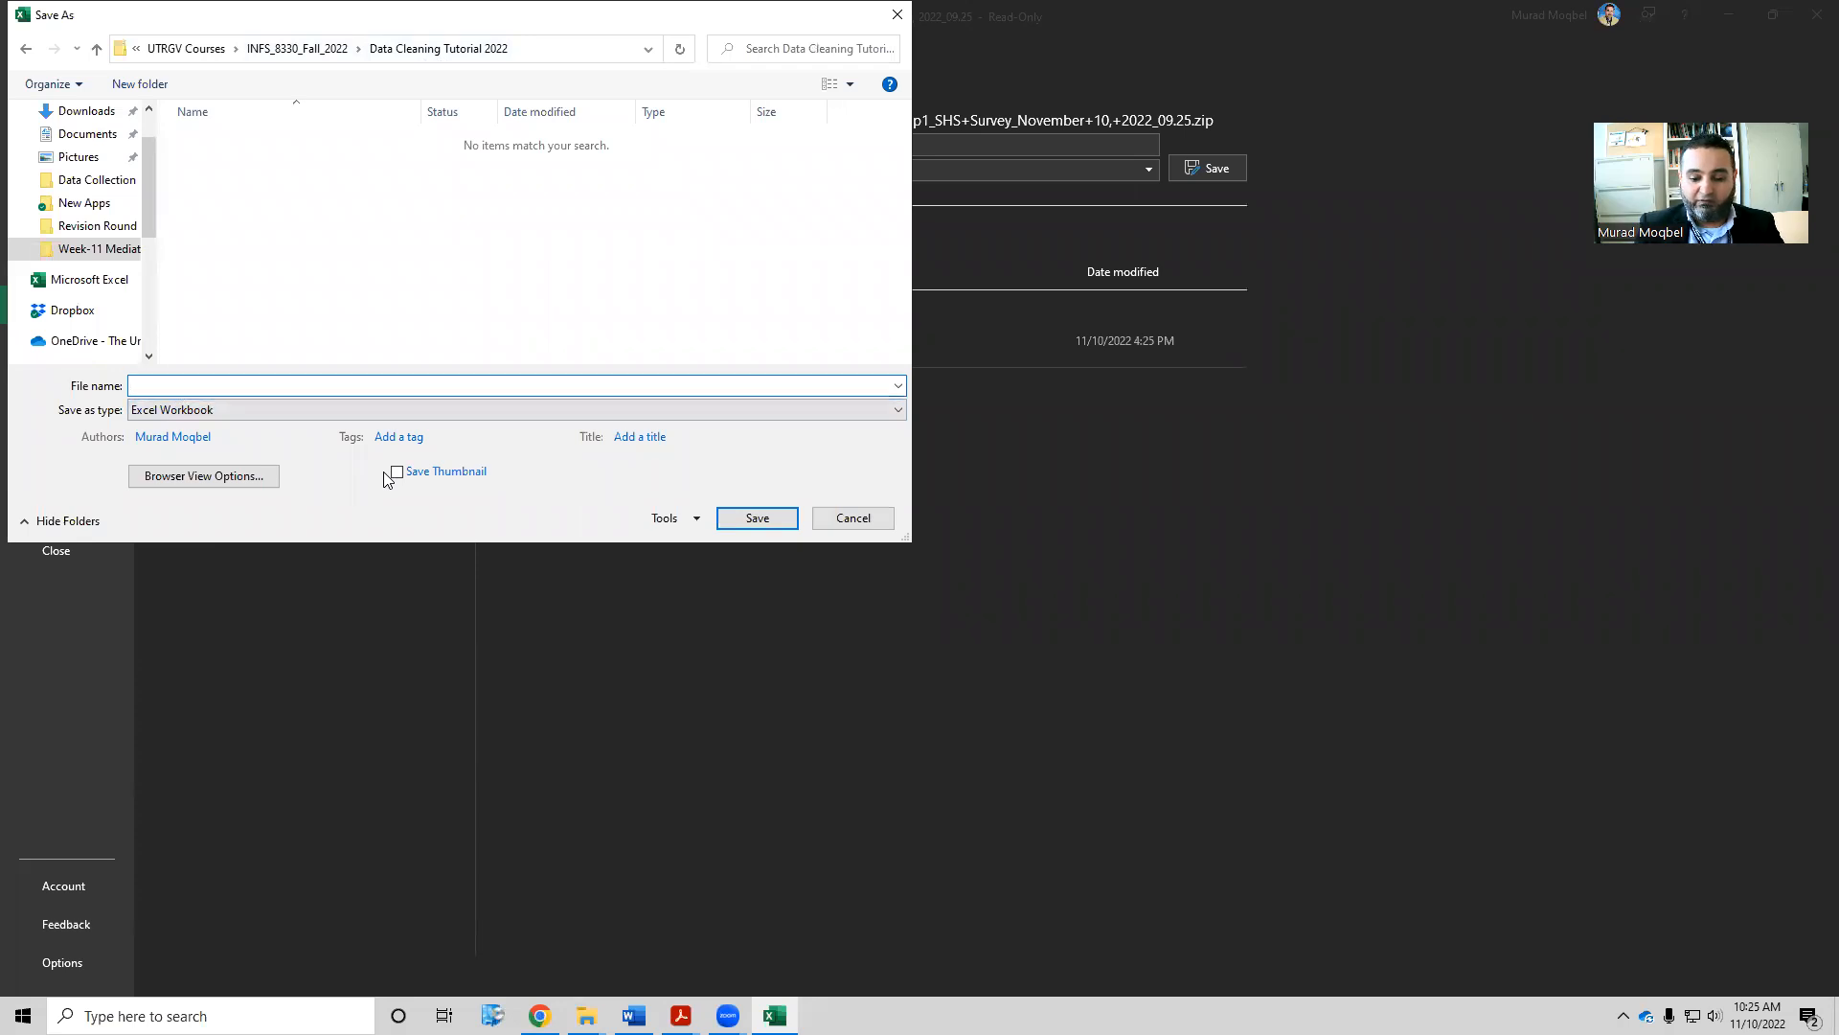
{"action": "type", "text": "Smart Health Survey"}
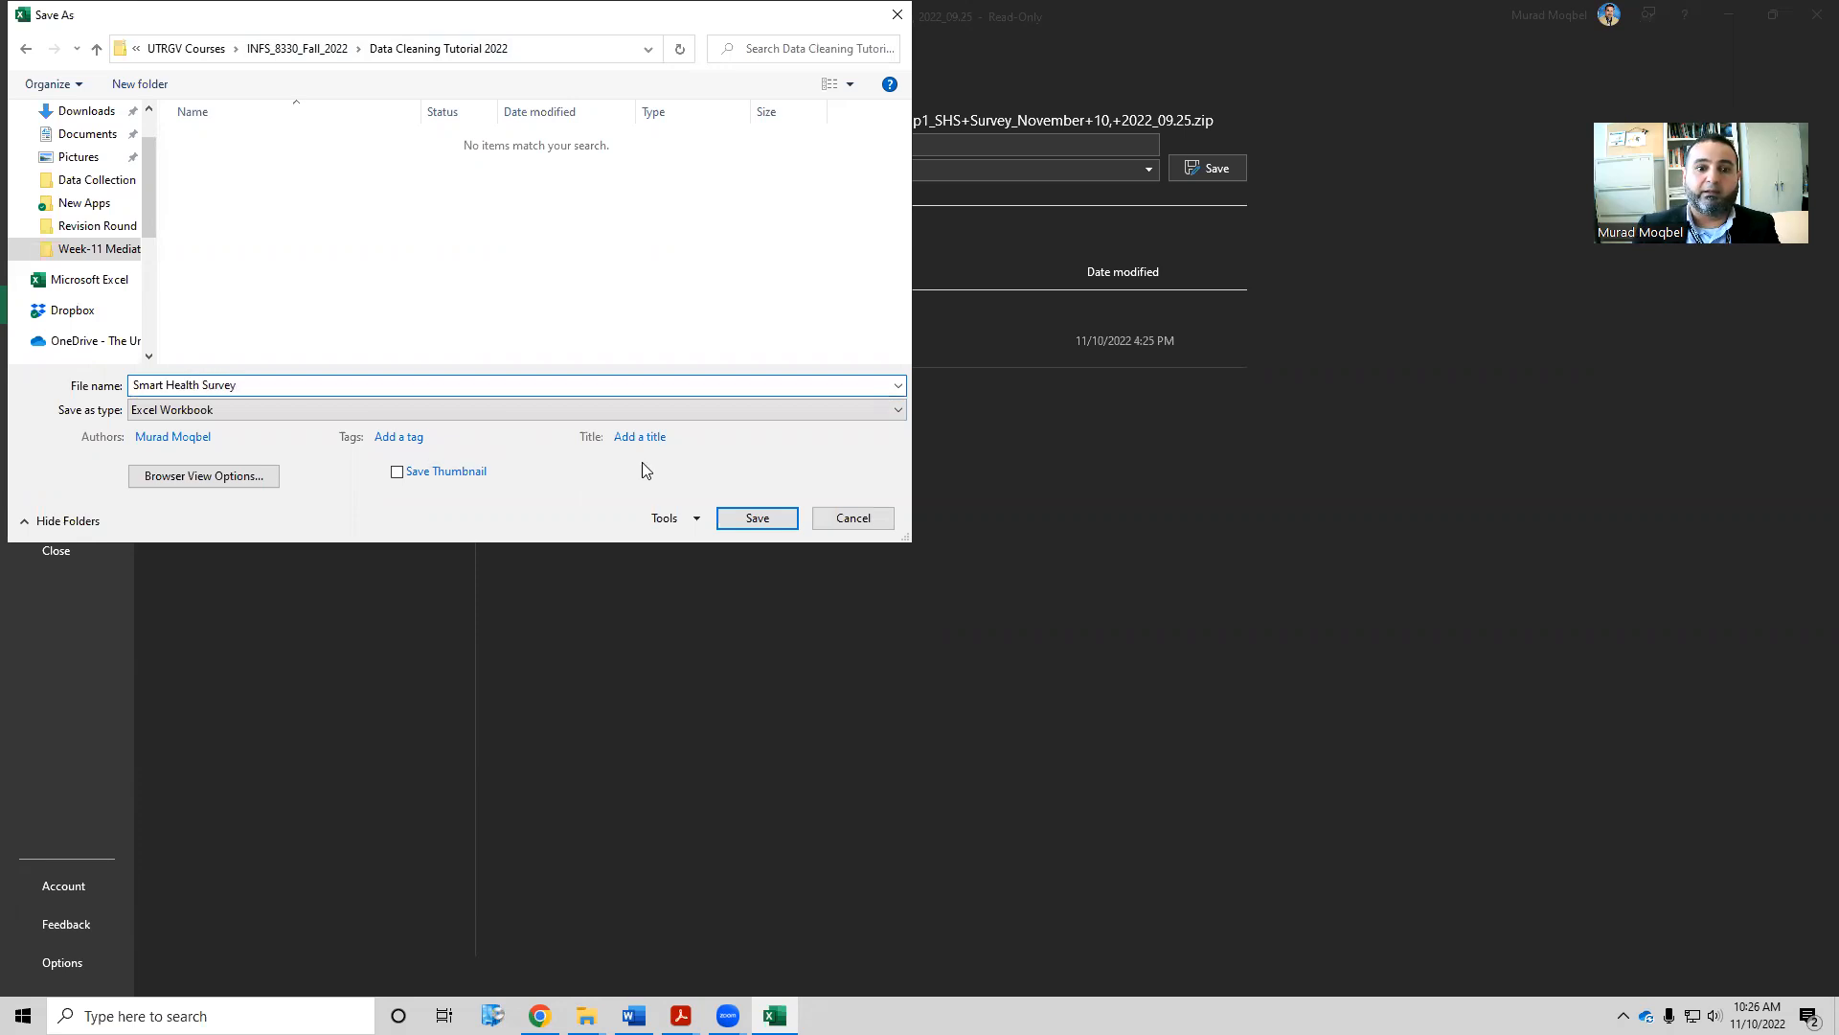
{"action": "left_click", "coordinate": [756, 517]}
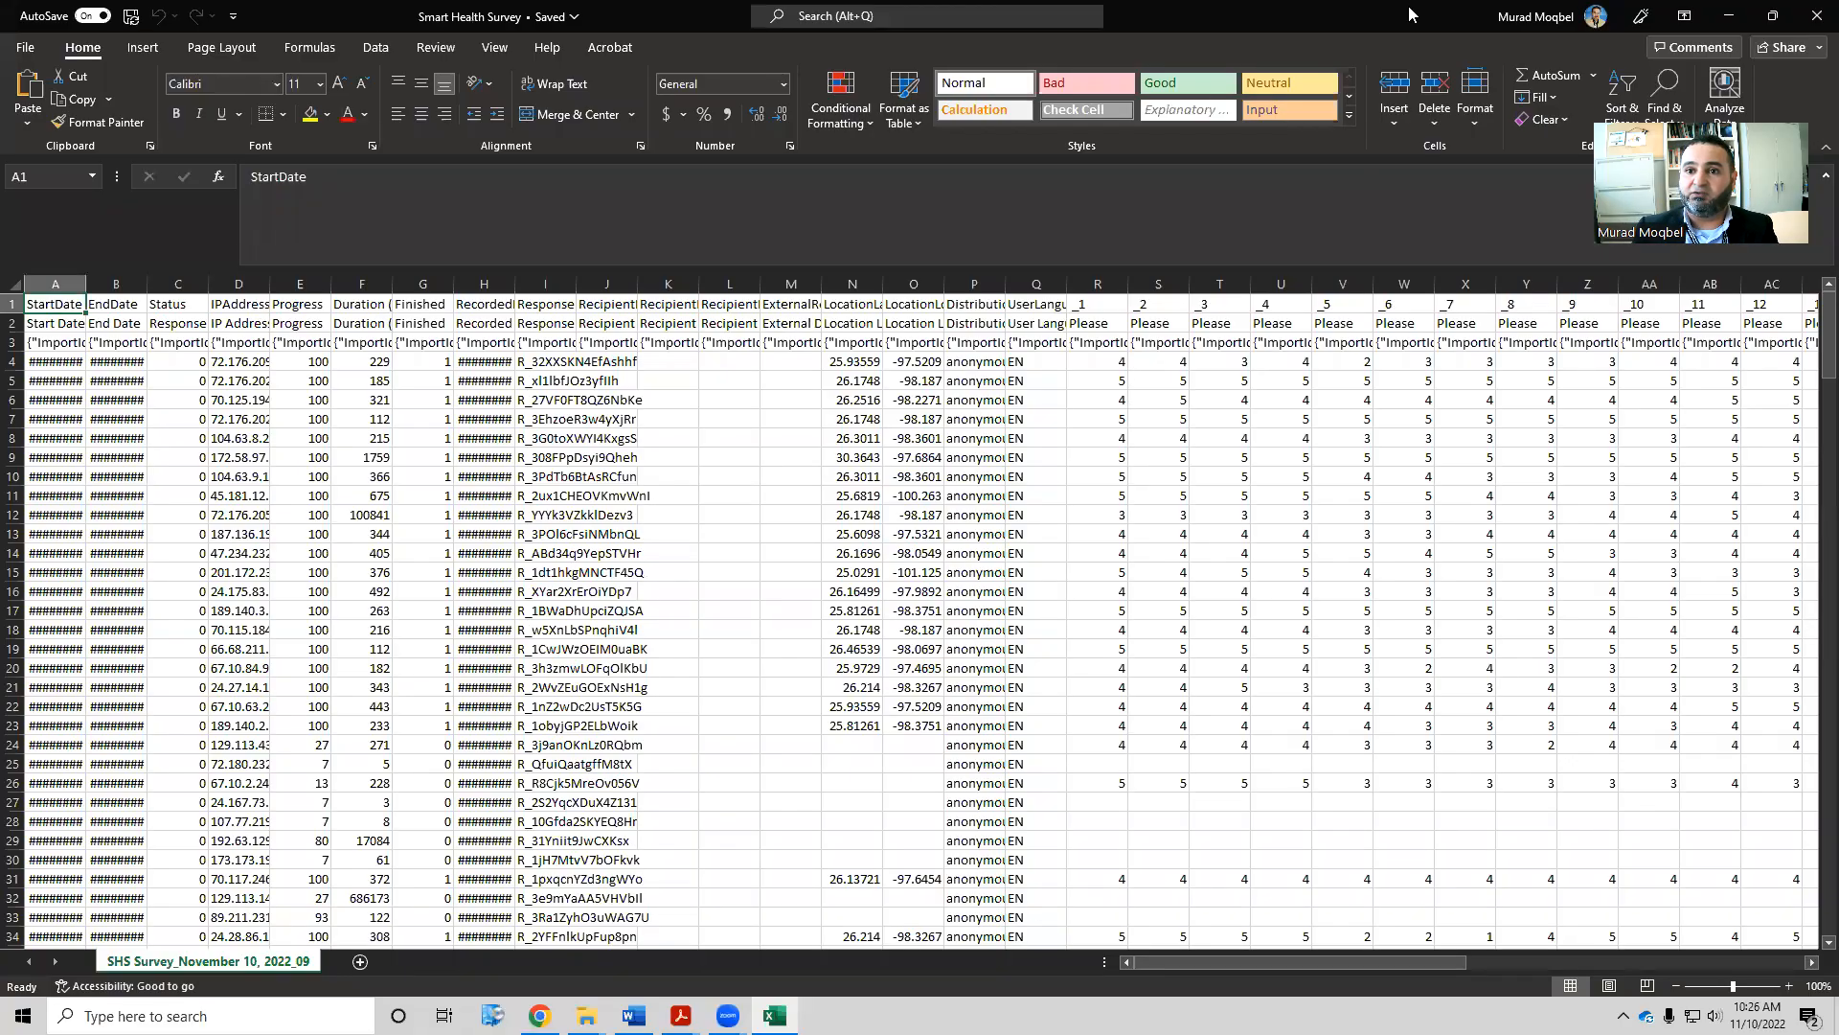
Switch to the SHS Survey-English questionnaire in Word and show it maximized at 120% zoom
{"action": "left_click", "coordinate": [633, 1015]}
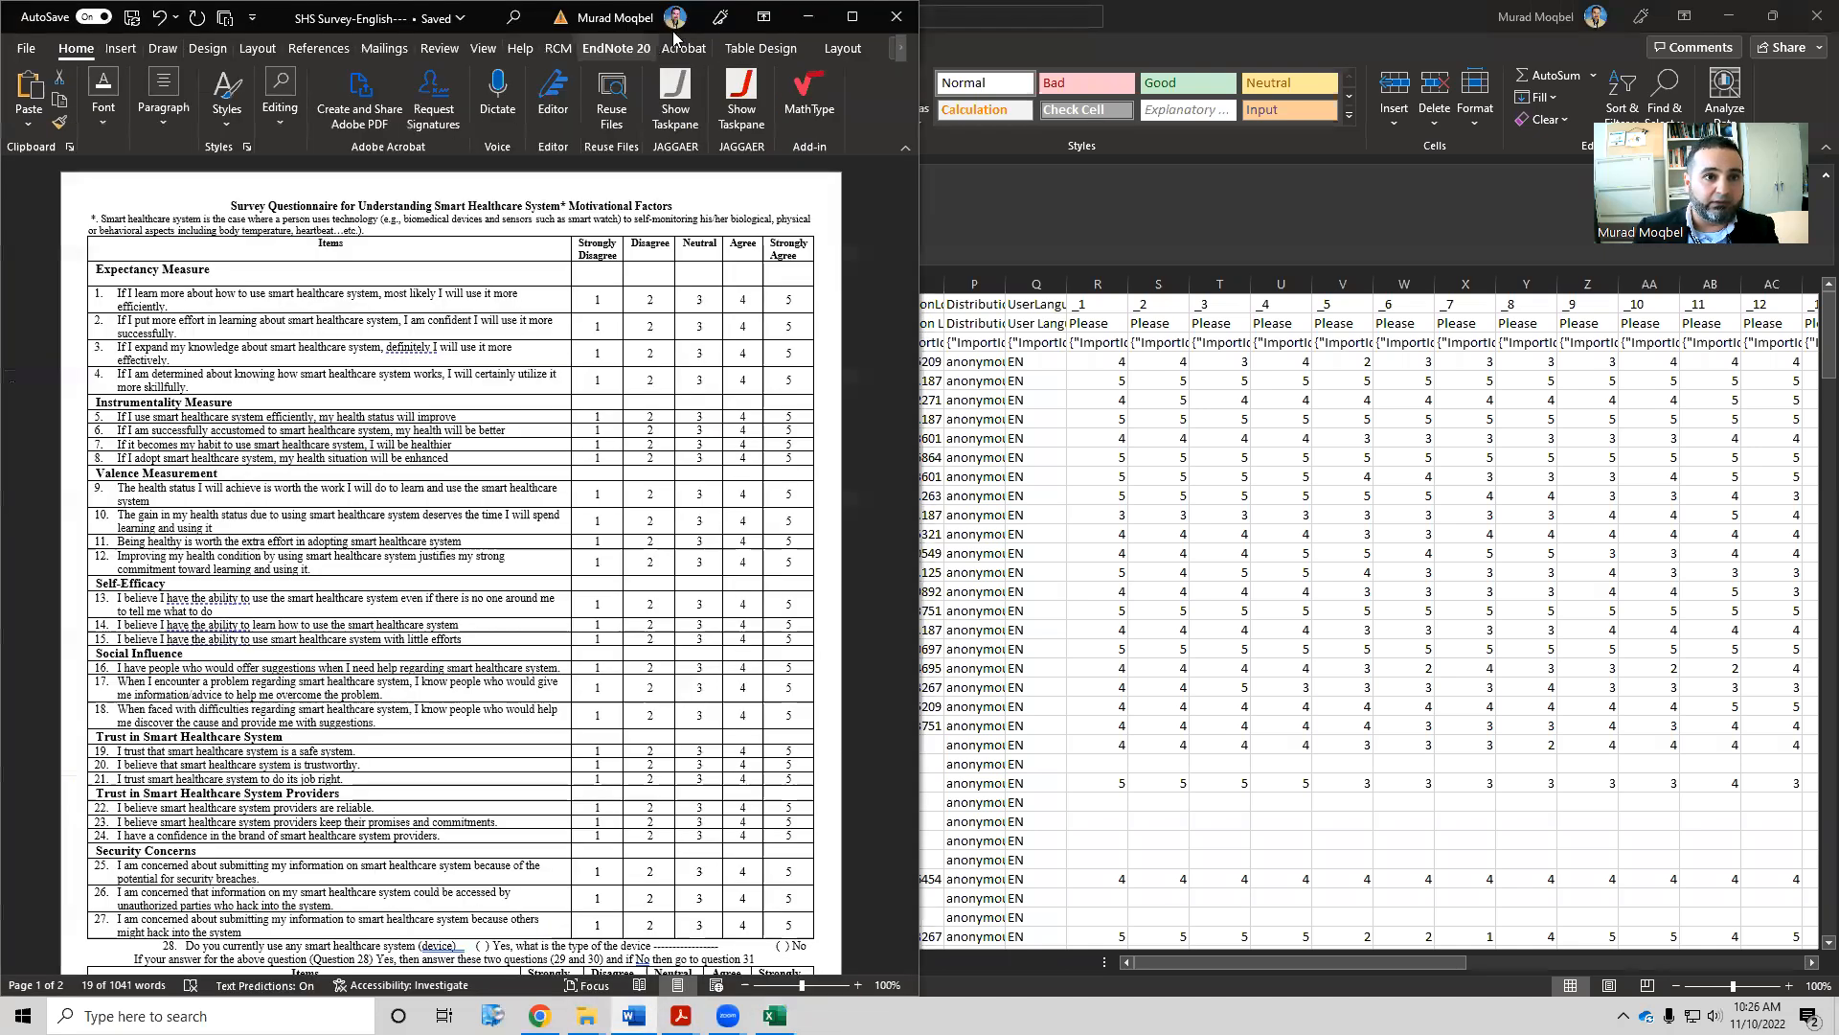
{"action": "double_click", "coordinate": [673, 37]}
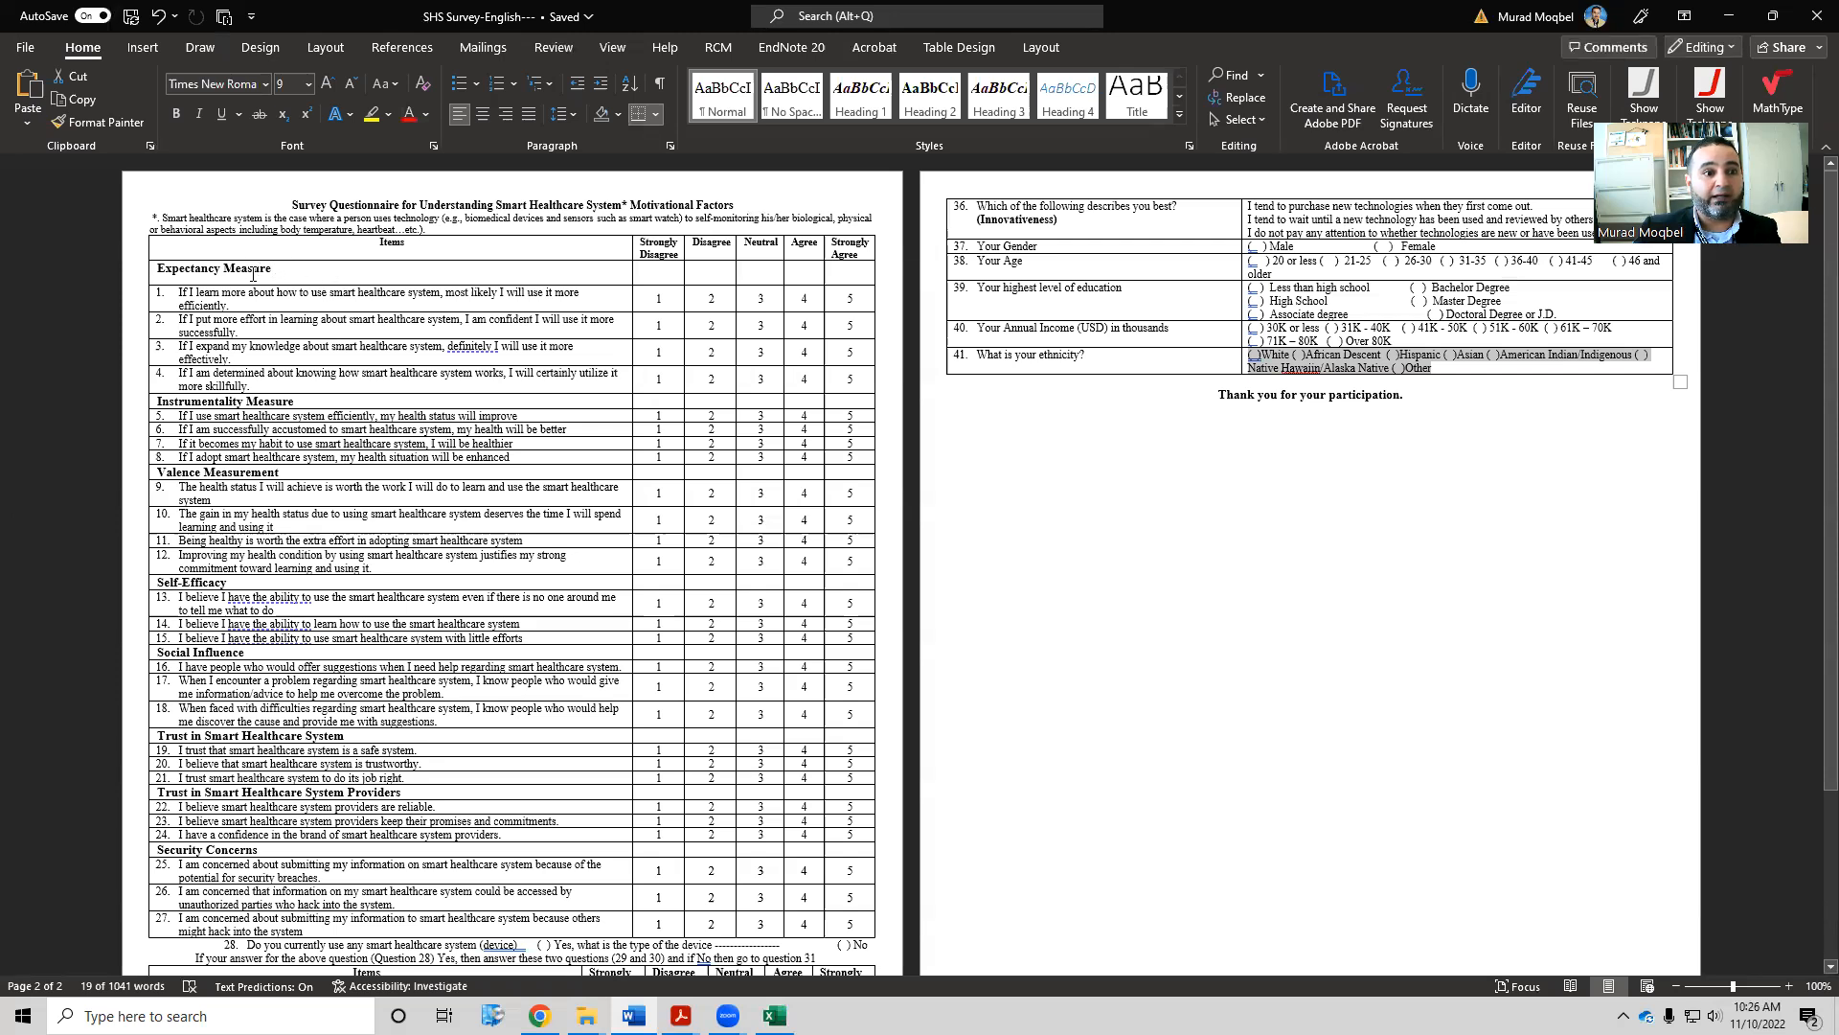
{"action": "left_click", "coordinate": [699, 268]}
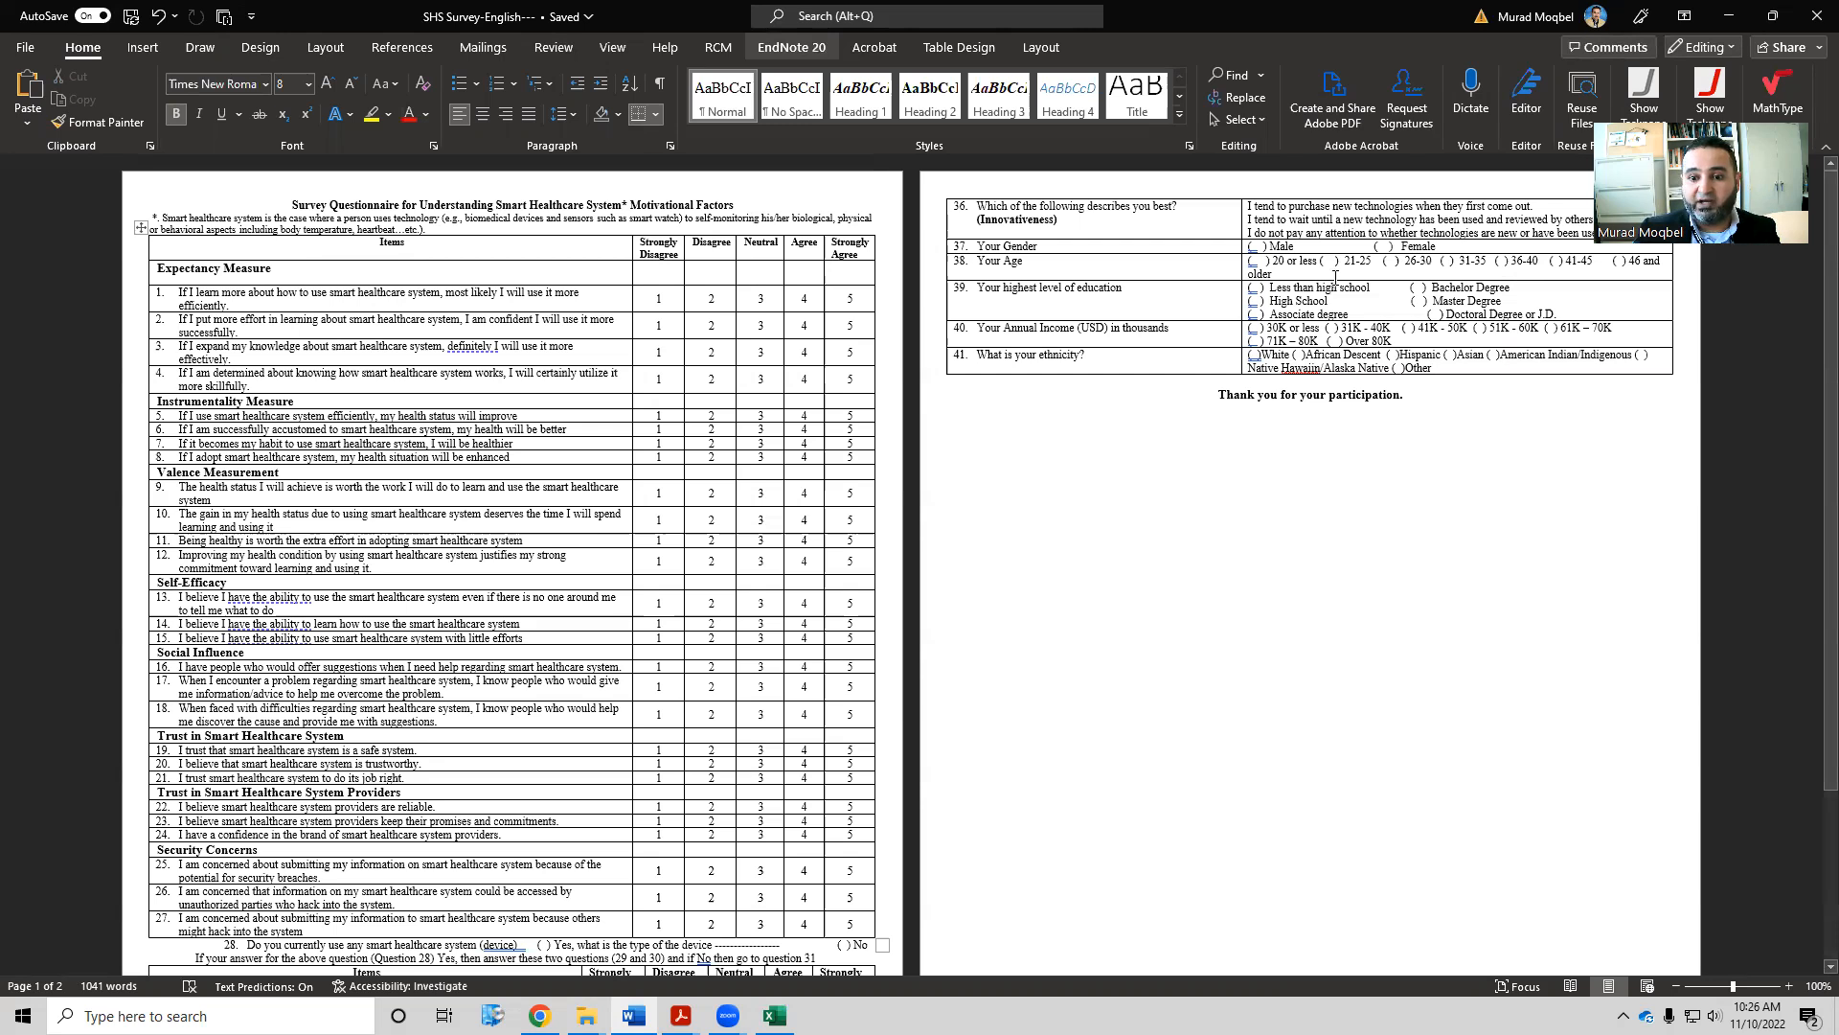
{"action": "left_click", "coordinate": [1772, 15]}
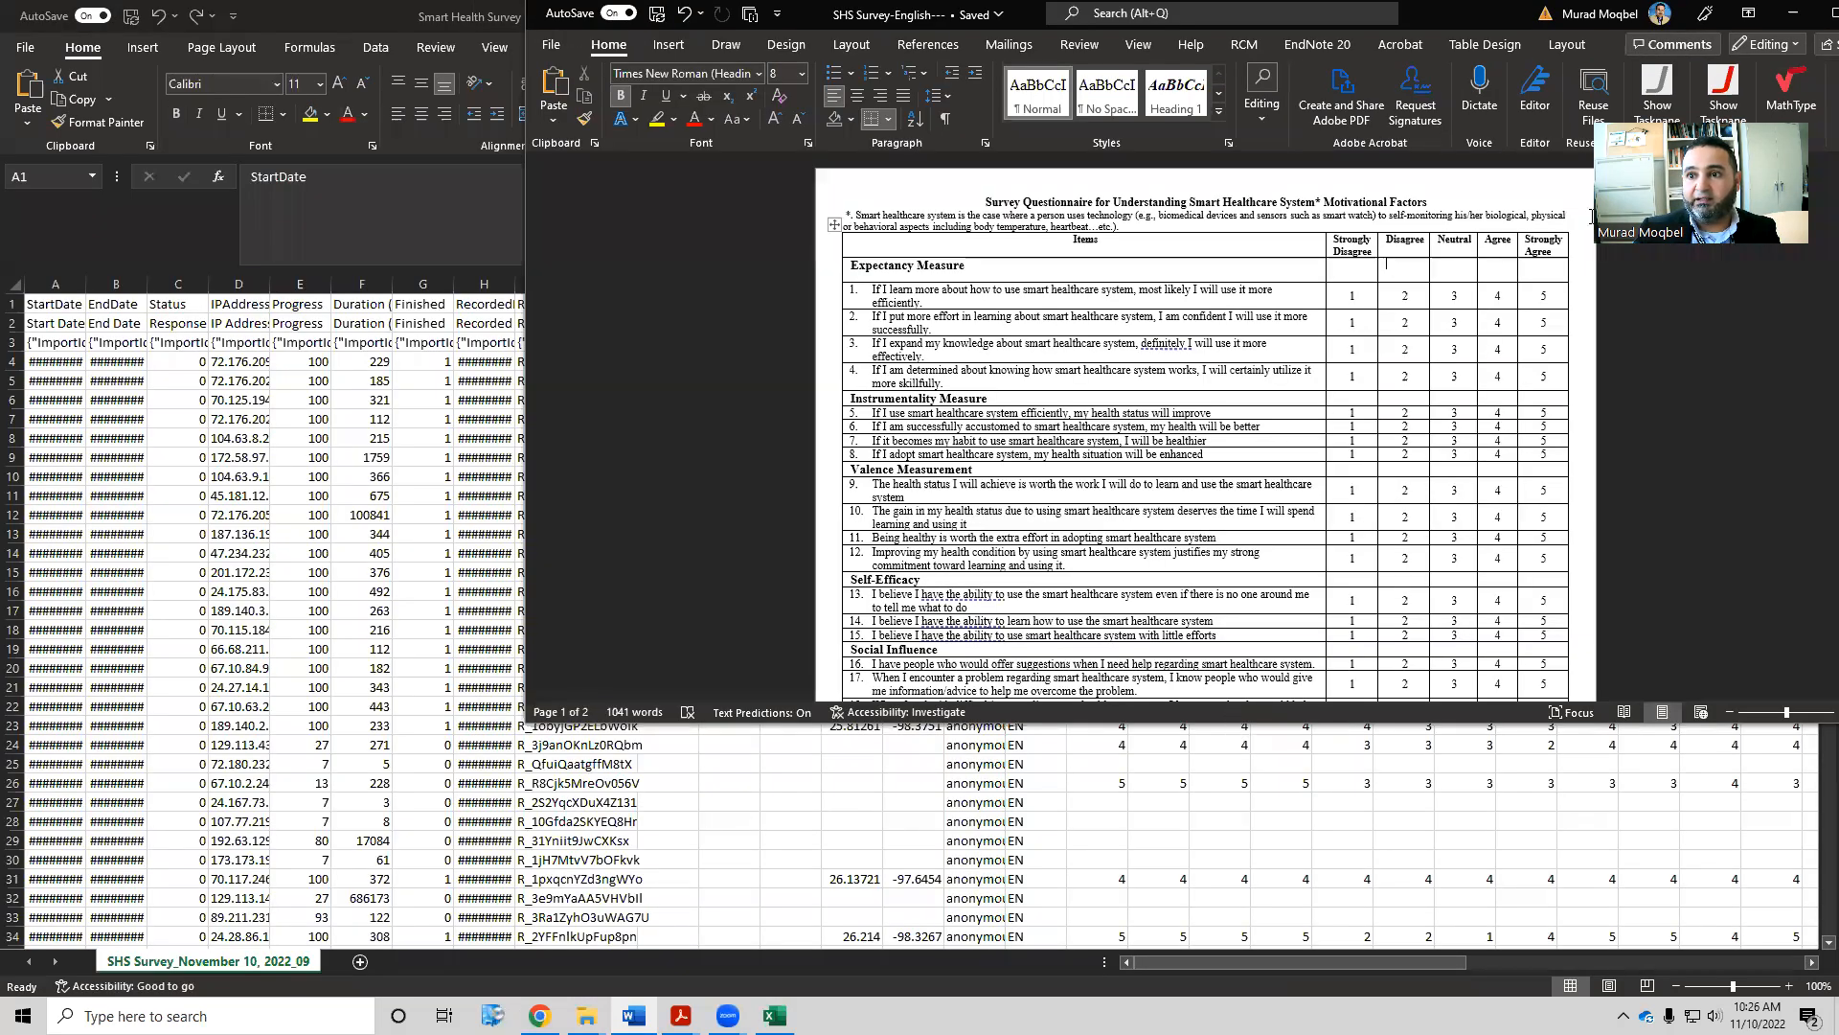
{"action": "double_click", "coordinate": [1475, 9]}
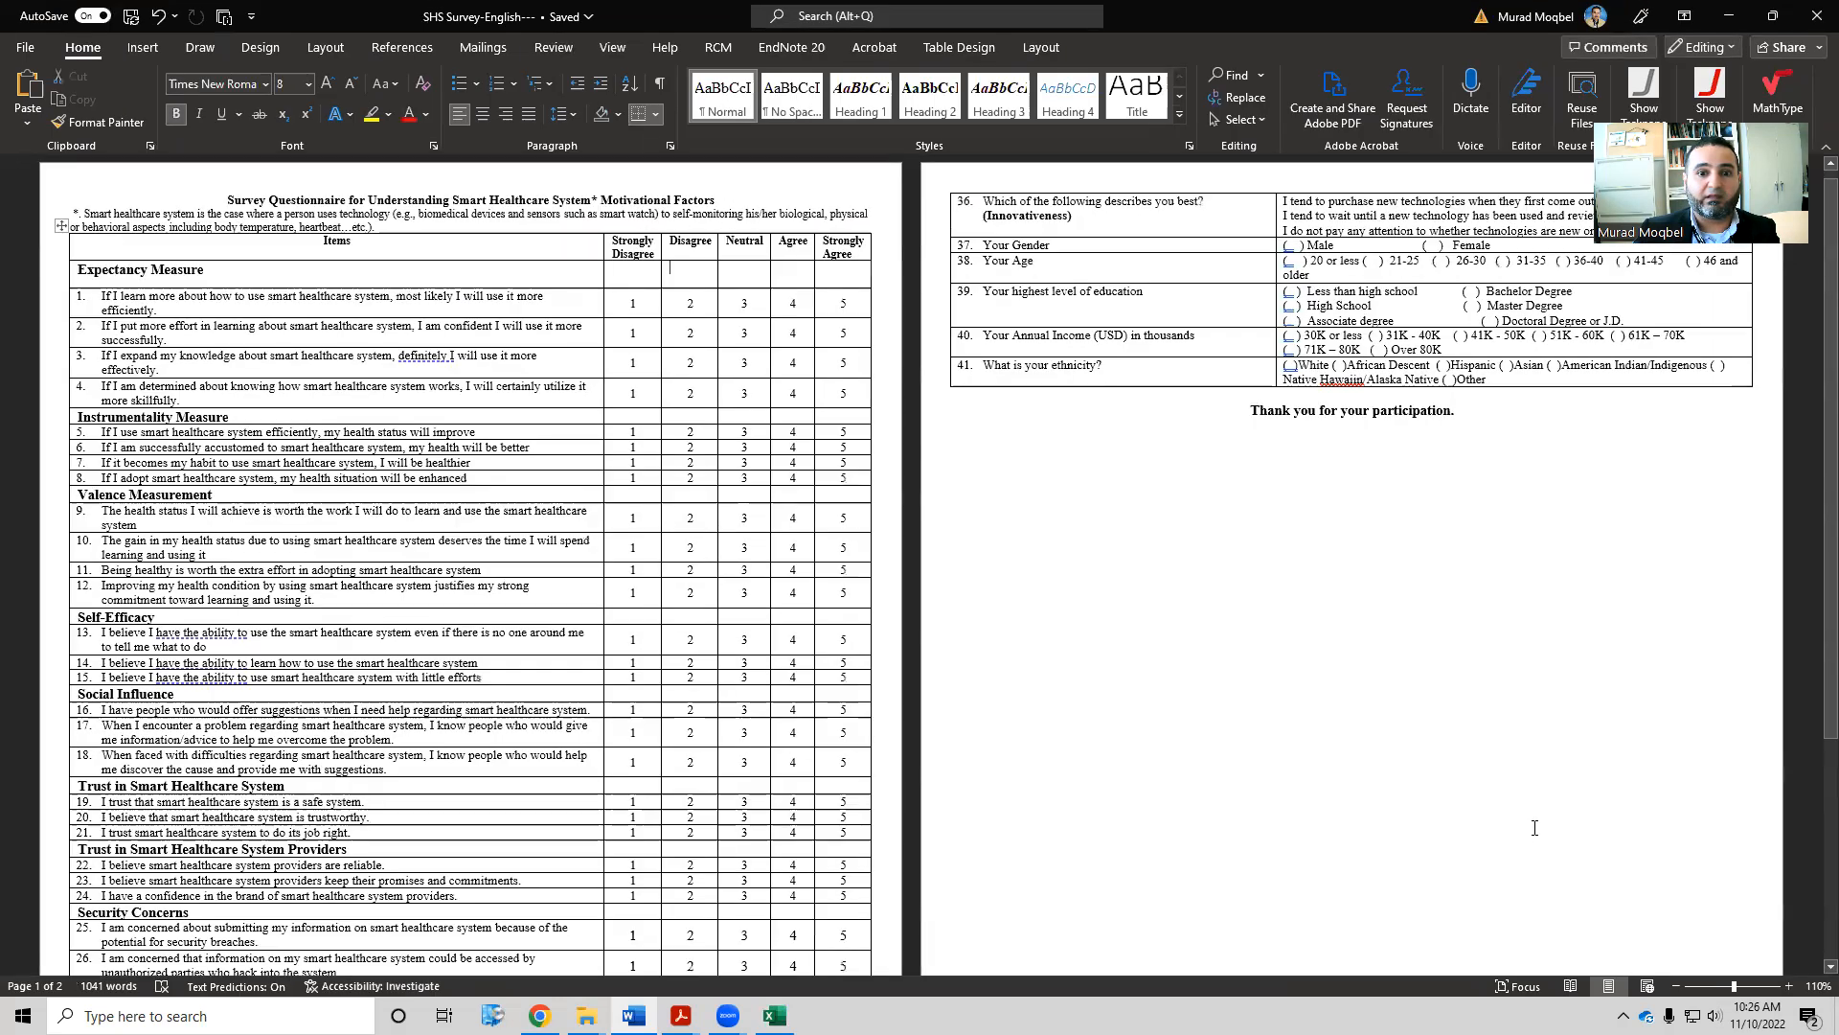
{"action": "scroll", "coordinate": [601, 311], "scroll_direction": "up", "scroll_amount": 1}
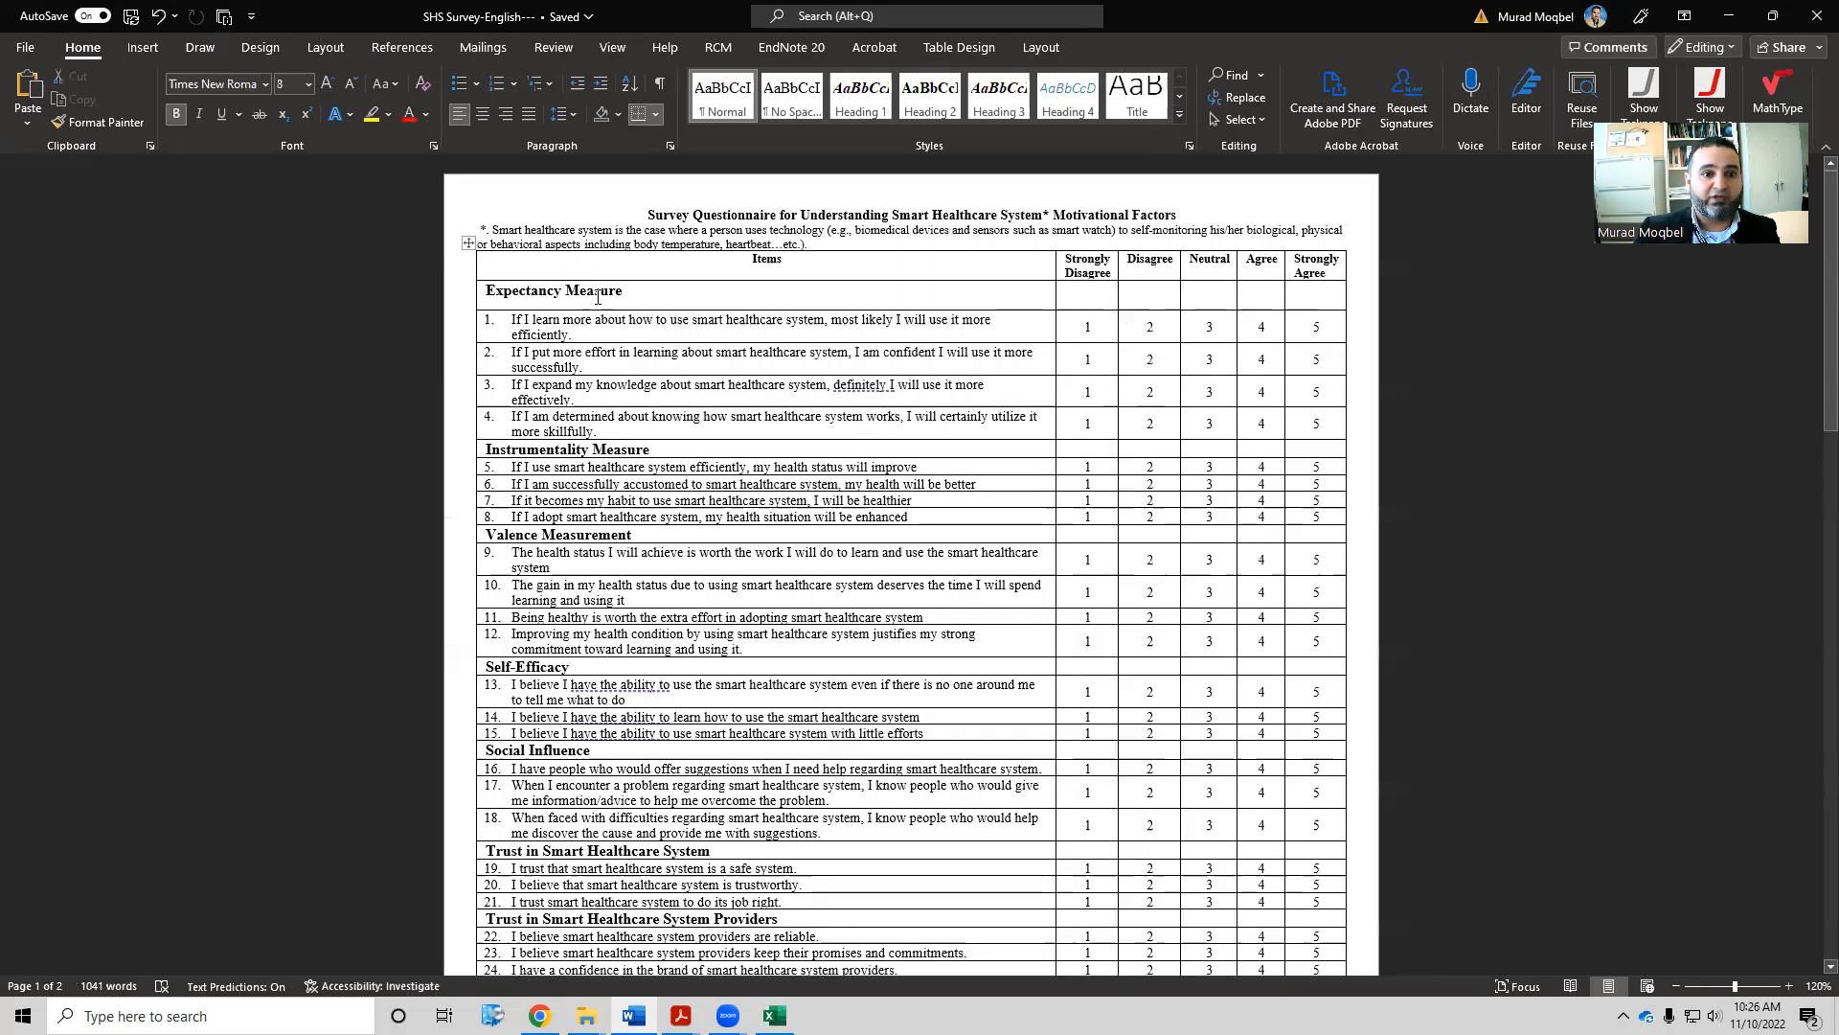
Examine the Expectancy Measure items 1 to 4 and the Instrumentality Measure items 5 to 8 by highlighting them
{"action": "left_click_drag", "start_coordinate": [487, 290], "coordinate": [635, 302]}
{"action": "left_click", "coordinate": [628, 303]}
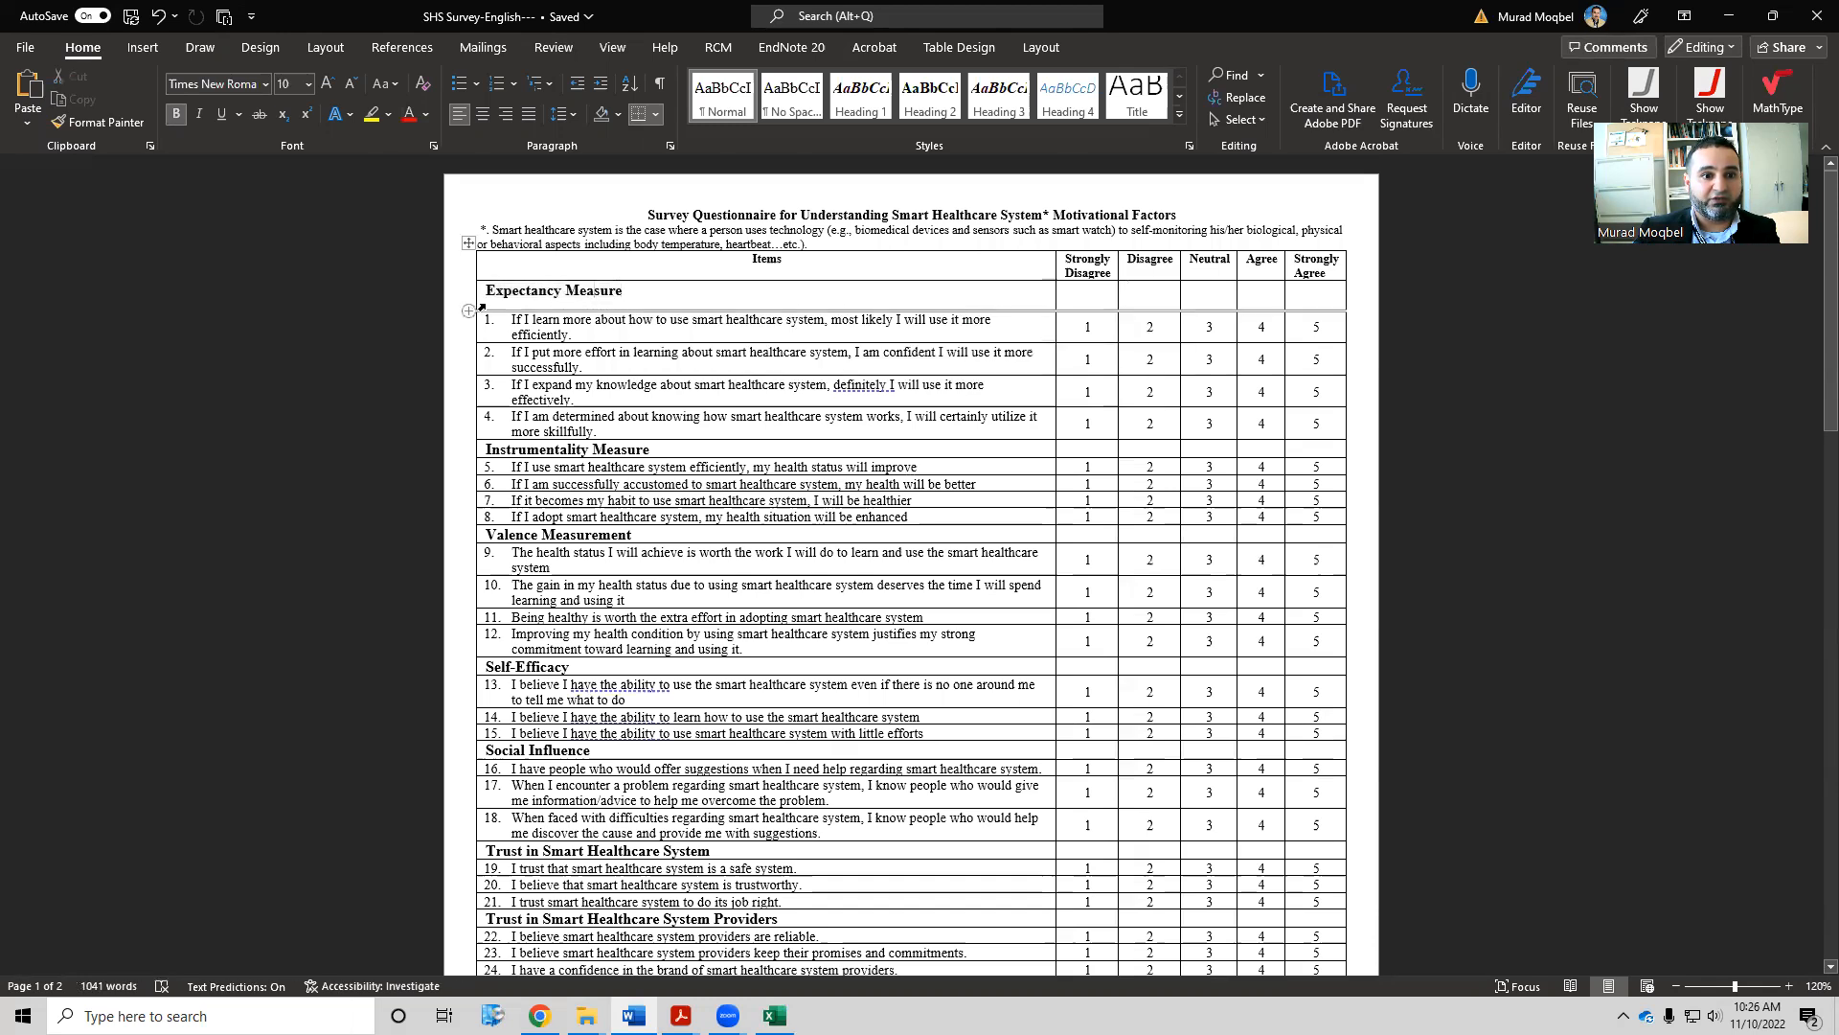
{"action": "left_click_drag", "start_coordinate": [544, 325], "coordinate": [533, 426]}
{"action": "scroll", "coordinate": [529, 335], "scroll_direction": "down", "scroll_amount": 2}
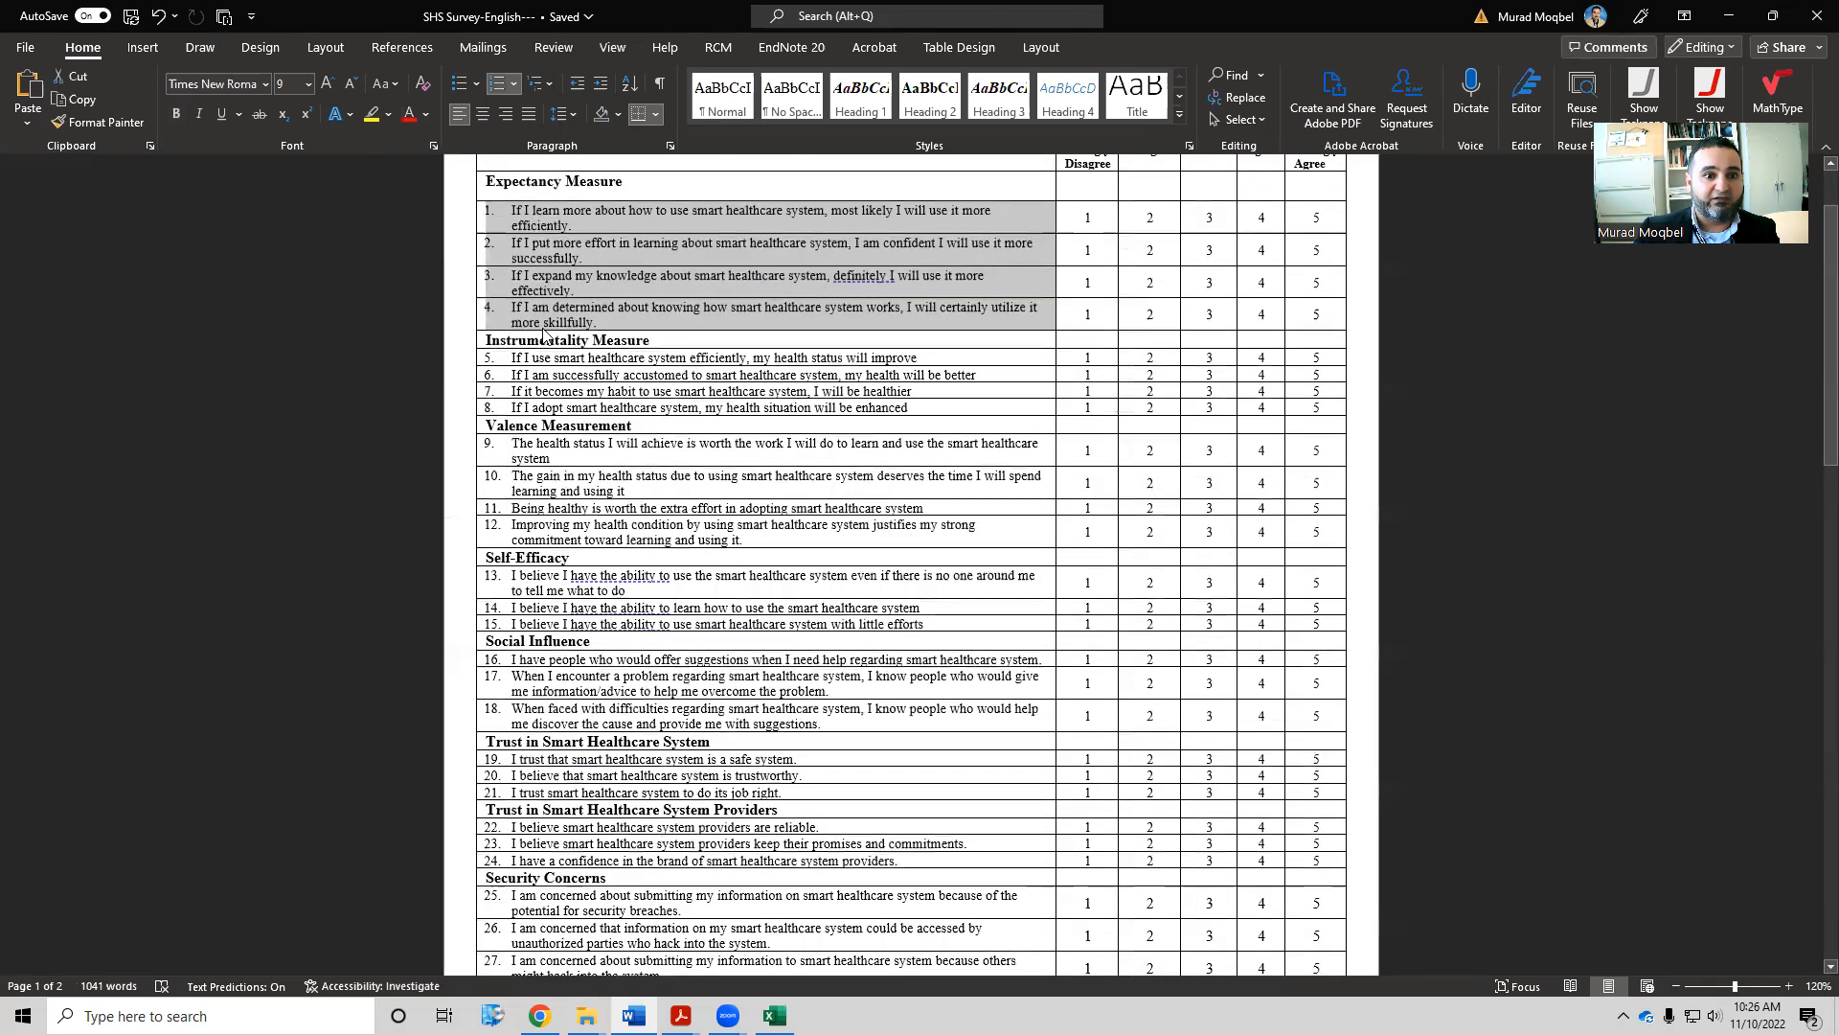
{"action": "left_click", "coordinate": [540, 341]}
{"action": "left_click_drag", "start_coordinate": [569, 365], "coordinate": [565, 410]}
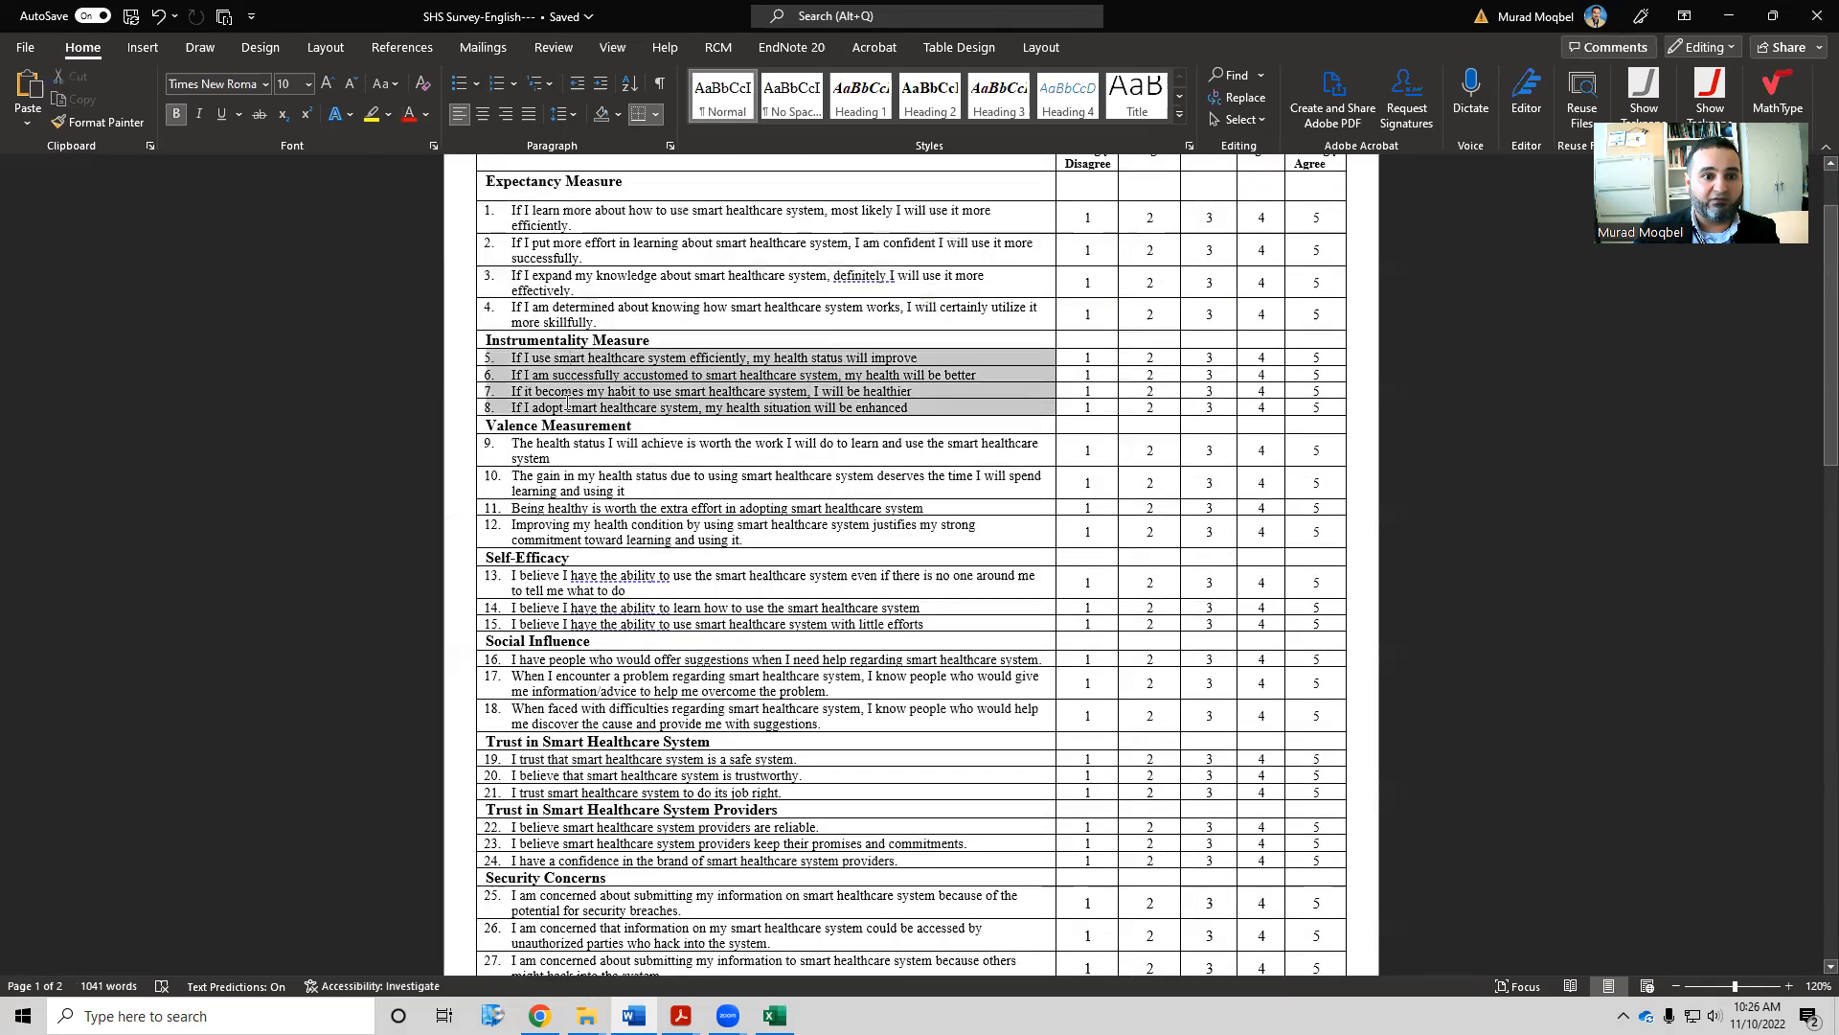
{"action": "left_click", "coordinate": [563, 441]}
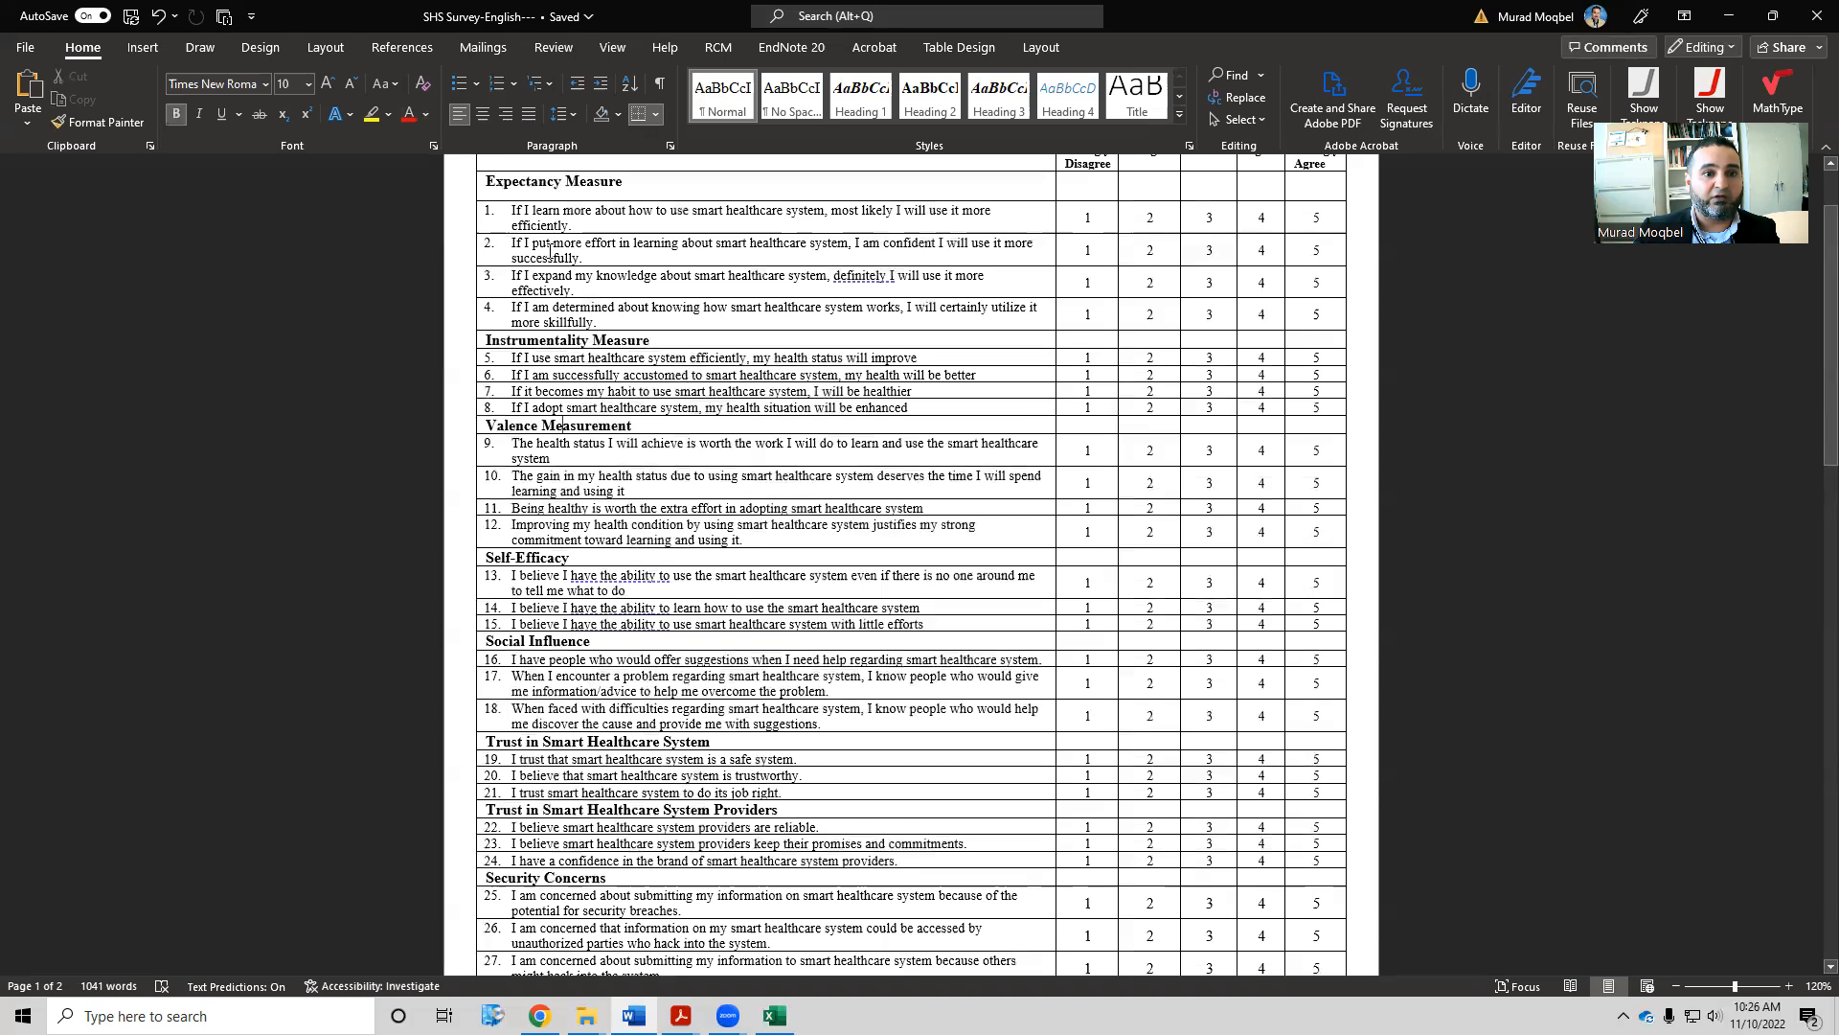
Read through the remaining questionnaire sections, from Valence Measurement to Intention to Use and the demographic questions
{"action": "scroll", "coordinate": [551, 253], "scroll_direction": "up", "scroll_amount": 2}
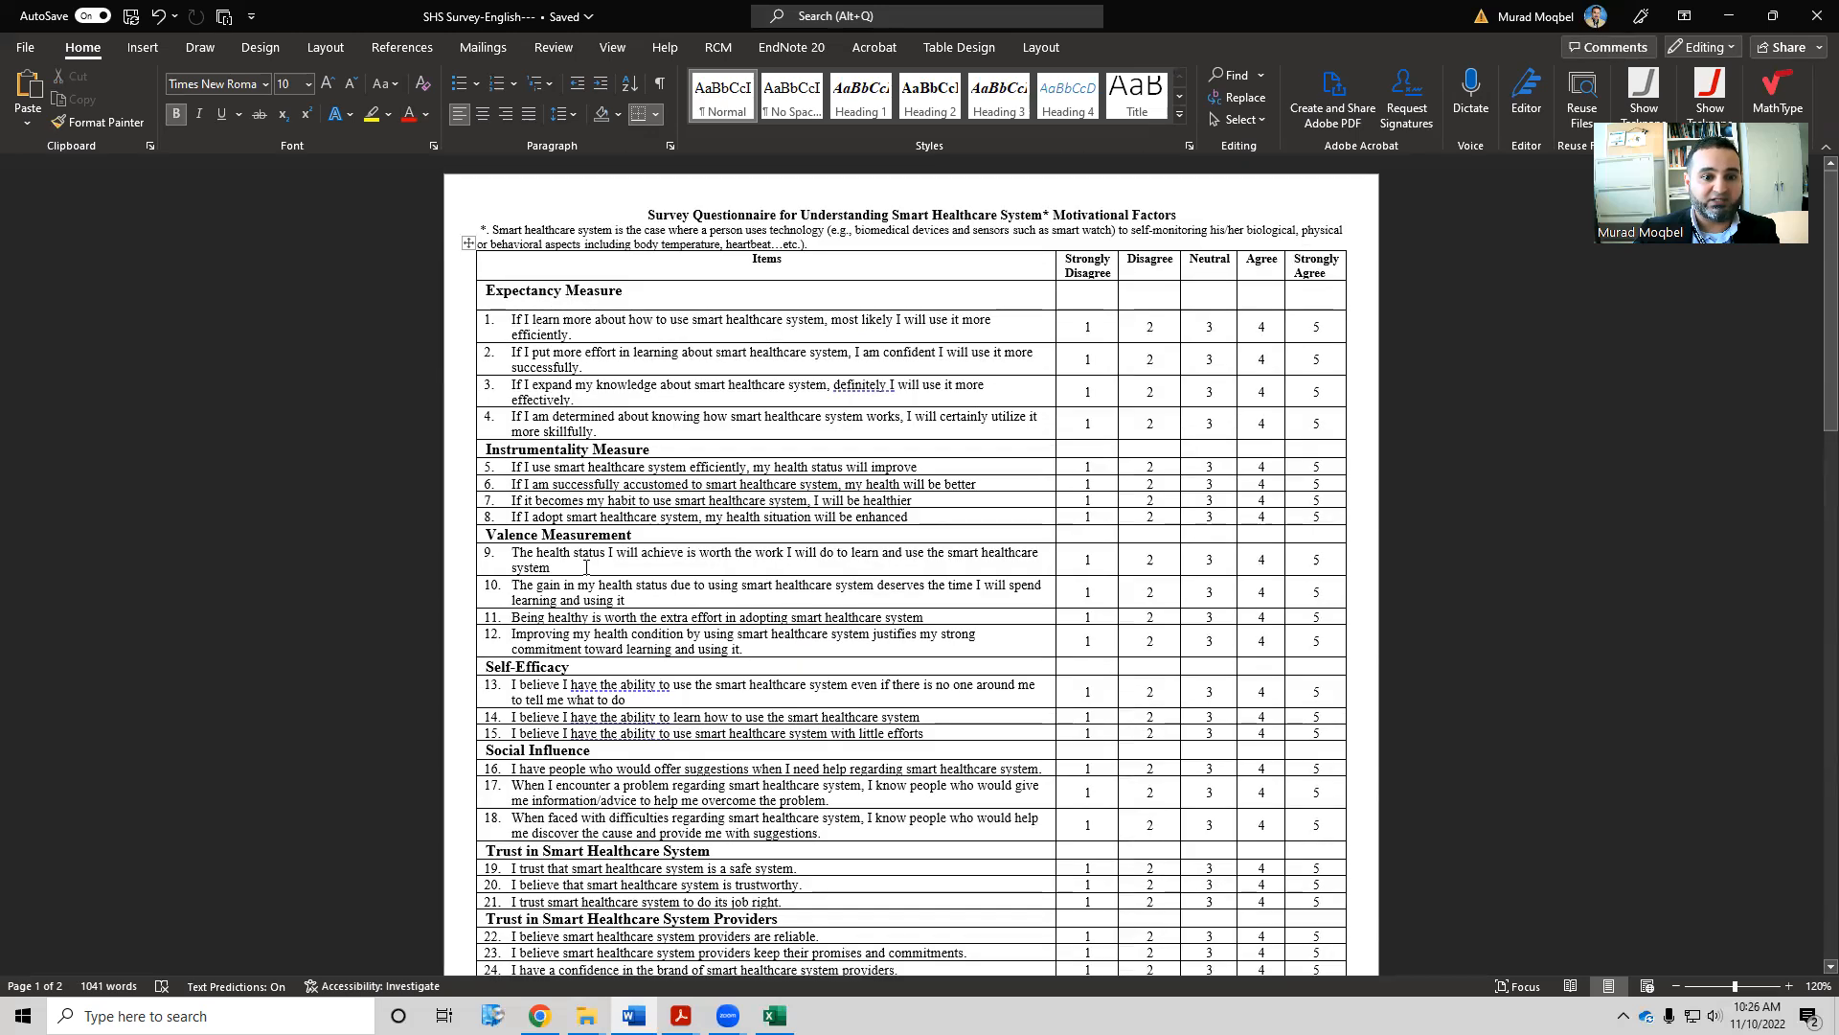
{"action": "scroll", "coordinate": [587, 567], "scroll_direction": "down", "scroll_amount": 1}
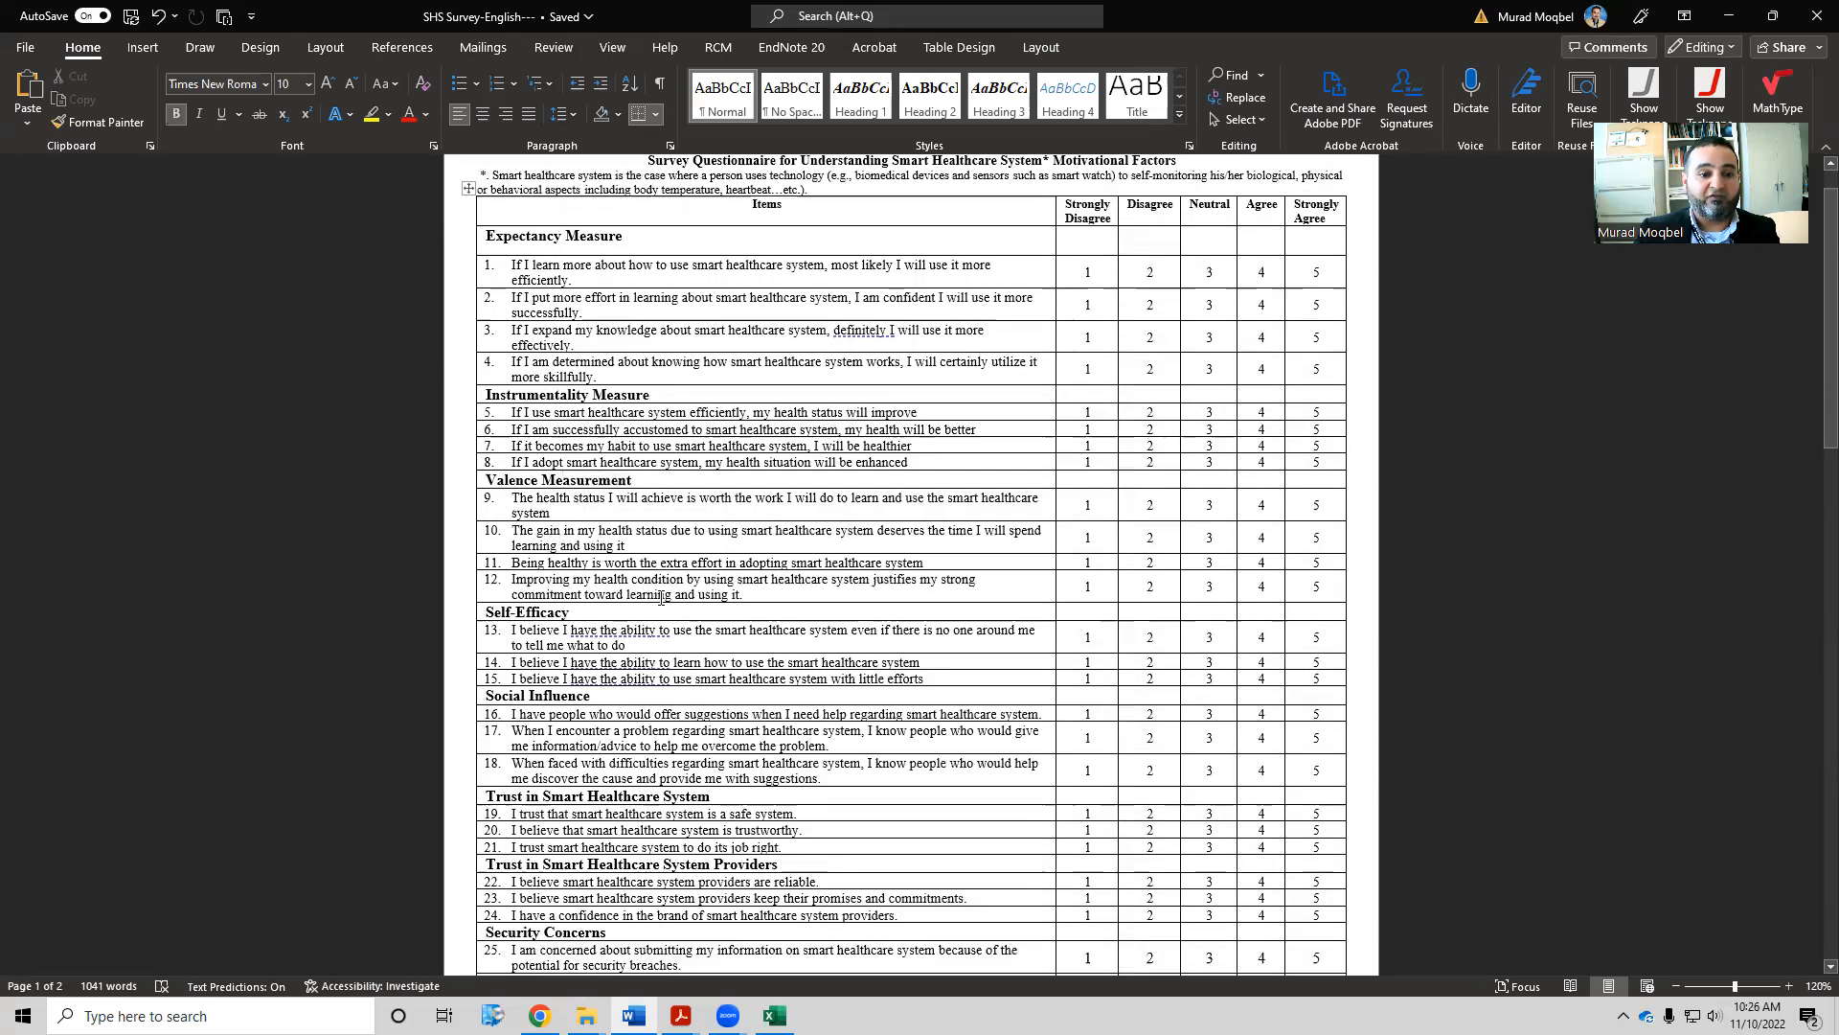
{"action": "scroll", "coordinate": [661, 666], "scroll_direction": "down", "scroll_amount": 1}
{"action": "scroll", "coordinate": [630, 644], "scroll_direction": "down", "scroll_amount": 4}
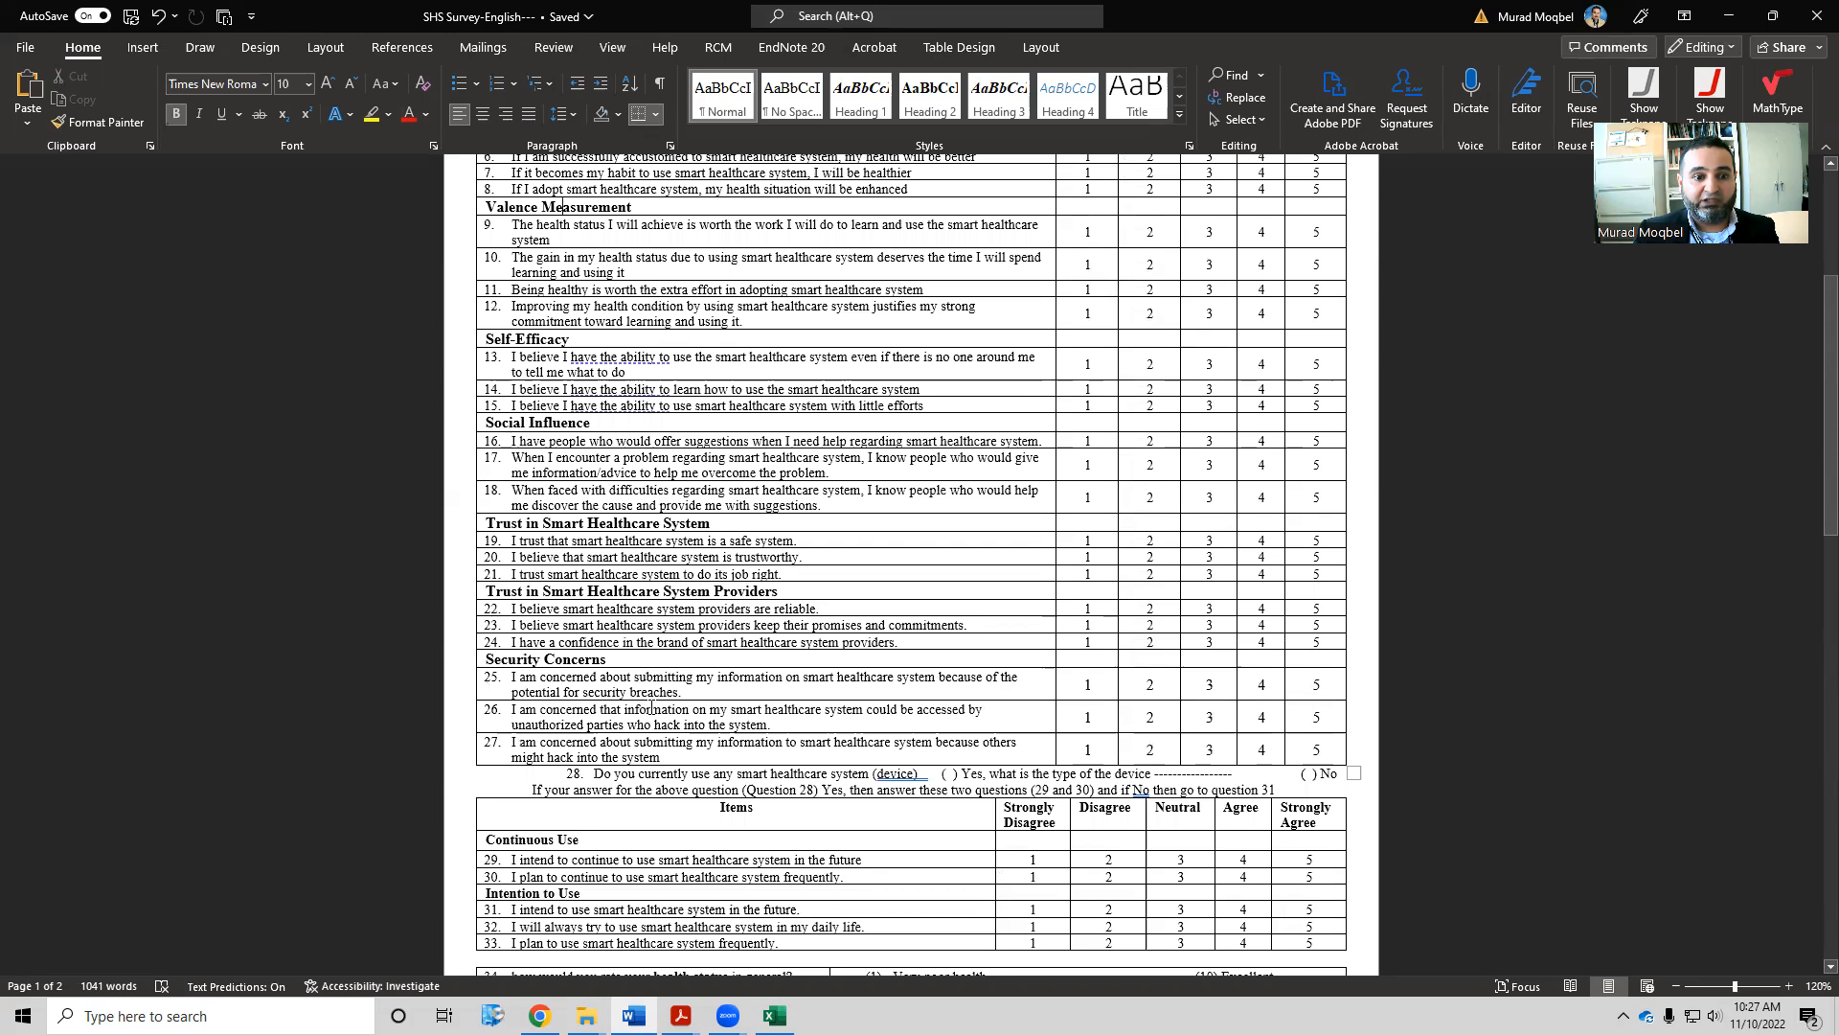
{"action": "scroll", "coordinate": [649, 710], "scroll_direction": "down", "scroll_amount": 1}
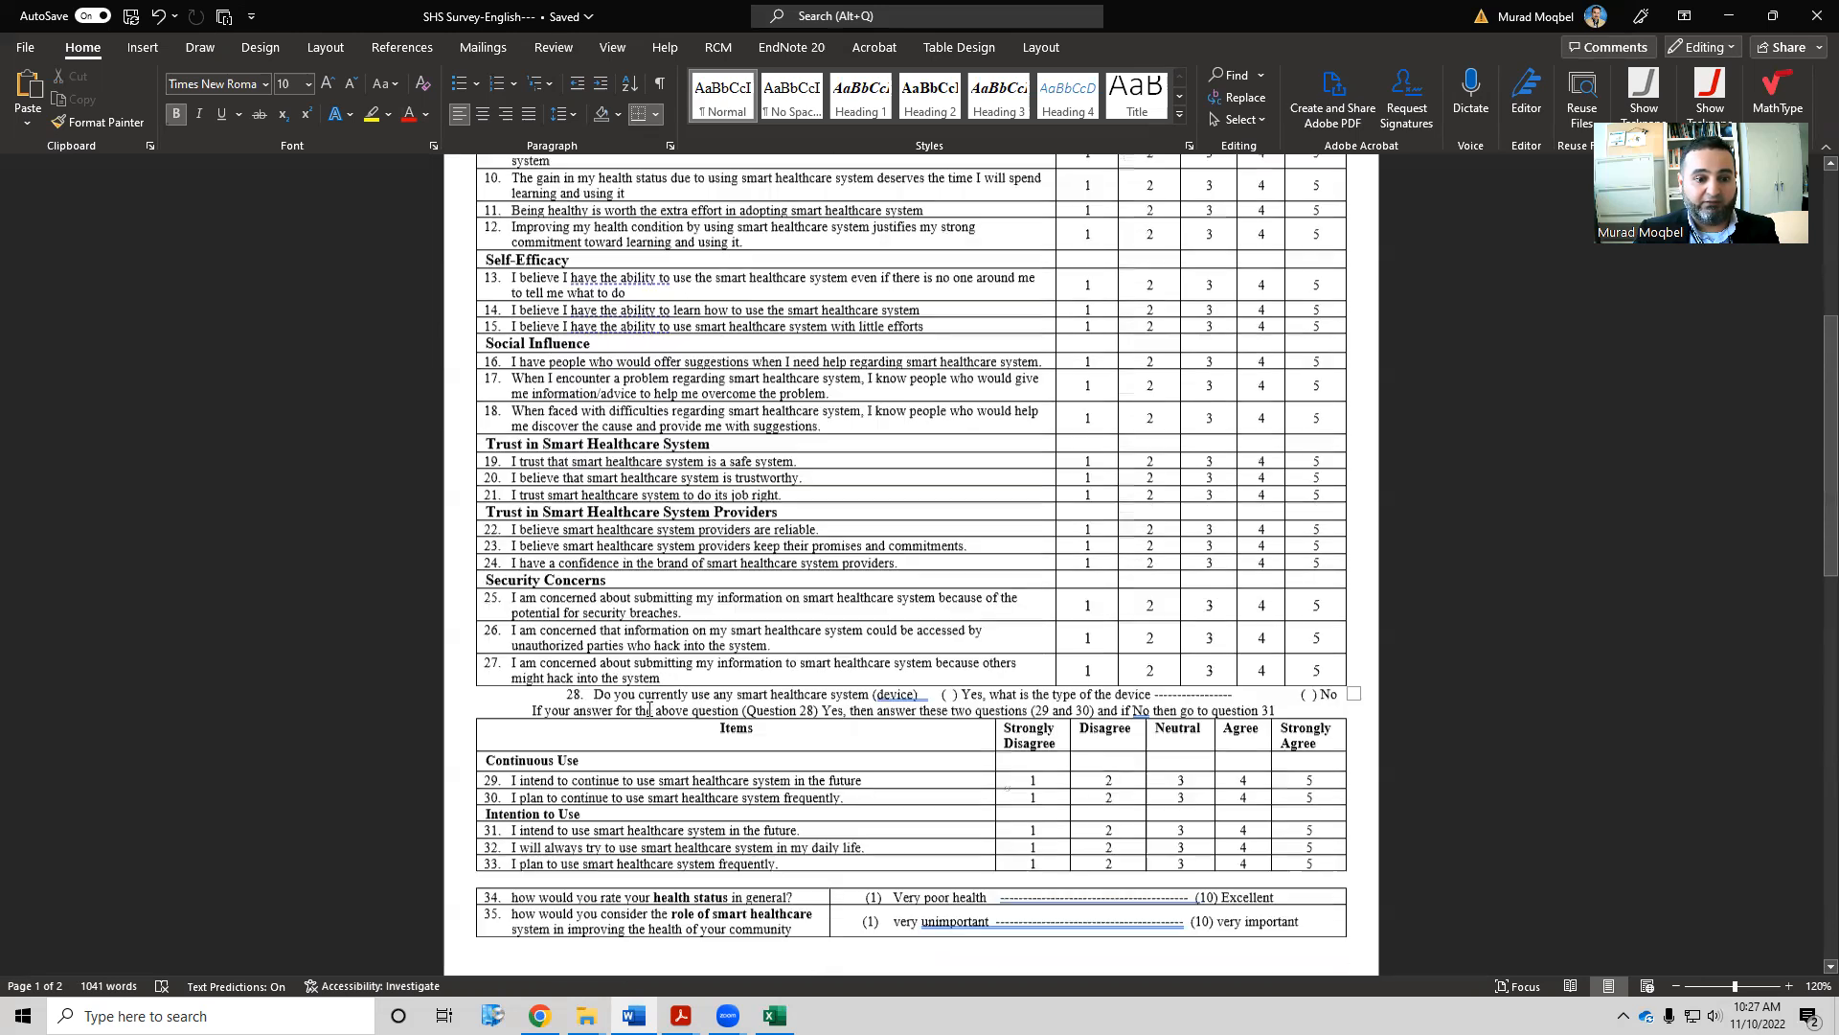
{"action": "scroll", "coordinate": [649, 710], "scroll_direction": "down", "scroll_amount": 2}
{"action": "scroll", "coordinate": [586, 541], "scroll_direction": "up", "scroll_amount": 1}
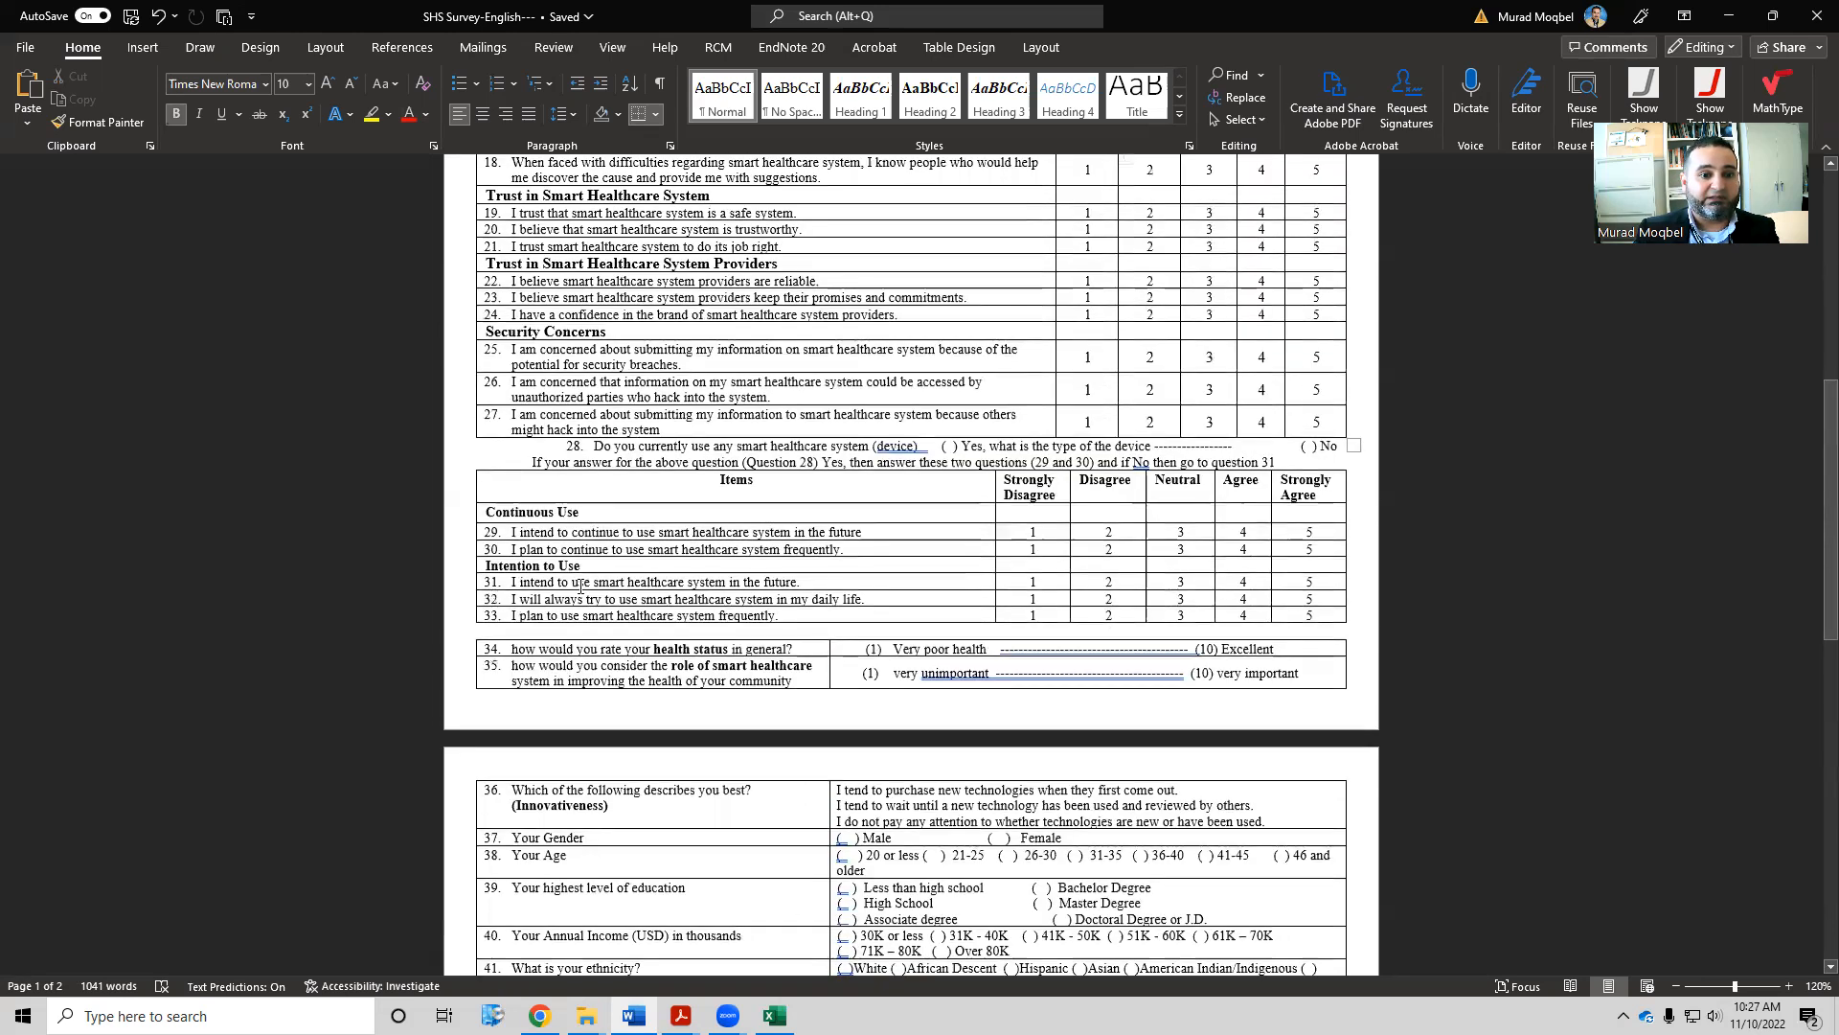
Return to the beginning of the questionnaire and switch back to the Smart Health Survey workbook in Excel
{"action": "scroll", "coordinate": [588, 525], "scroll_direction": "up", "scroll_amount": 5}
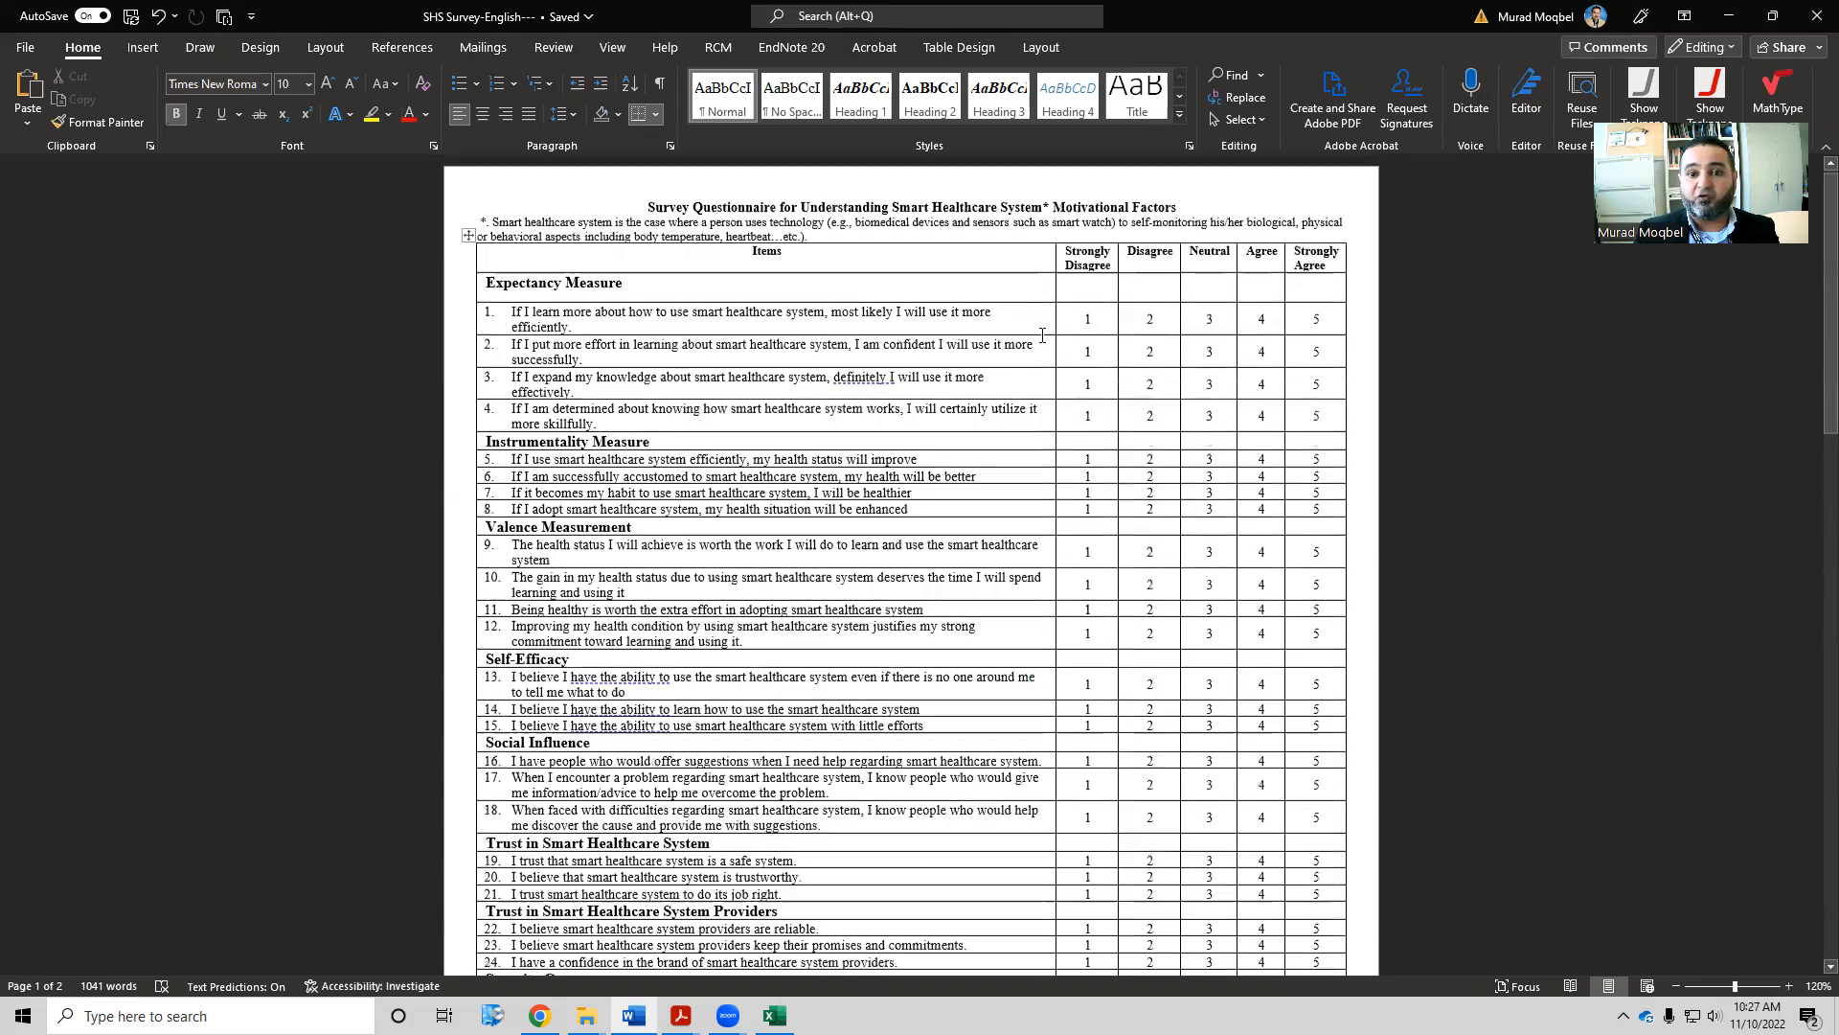
{"action": "scroll", "coordinate": [1042, 334], "scroll_direction": "up", "scroll_amount": 1}
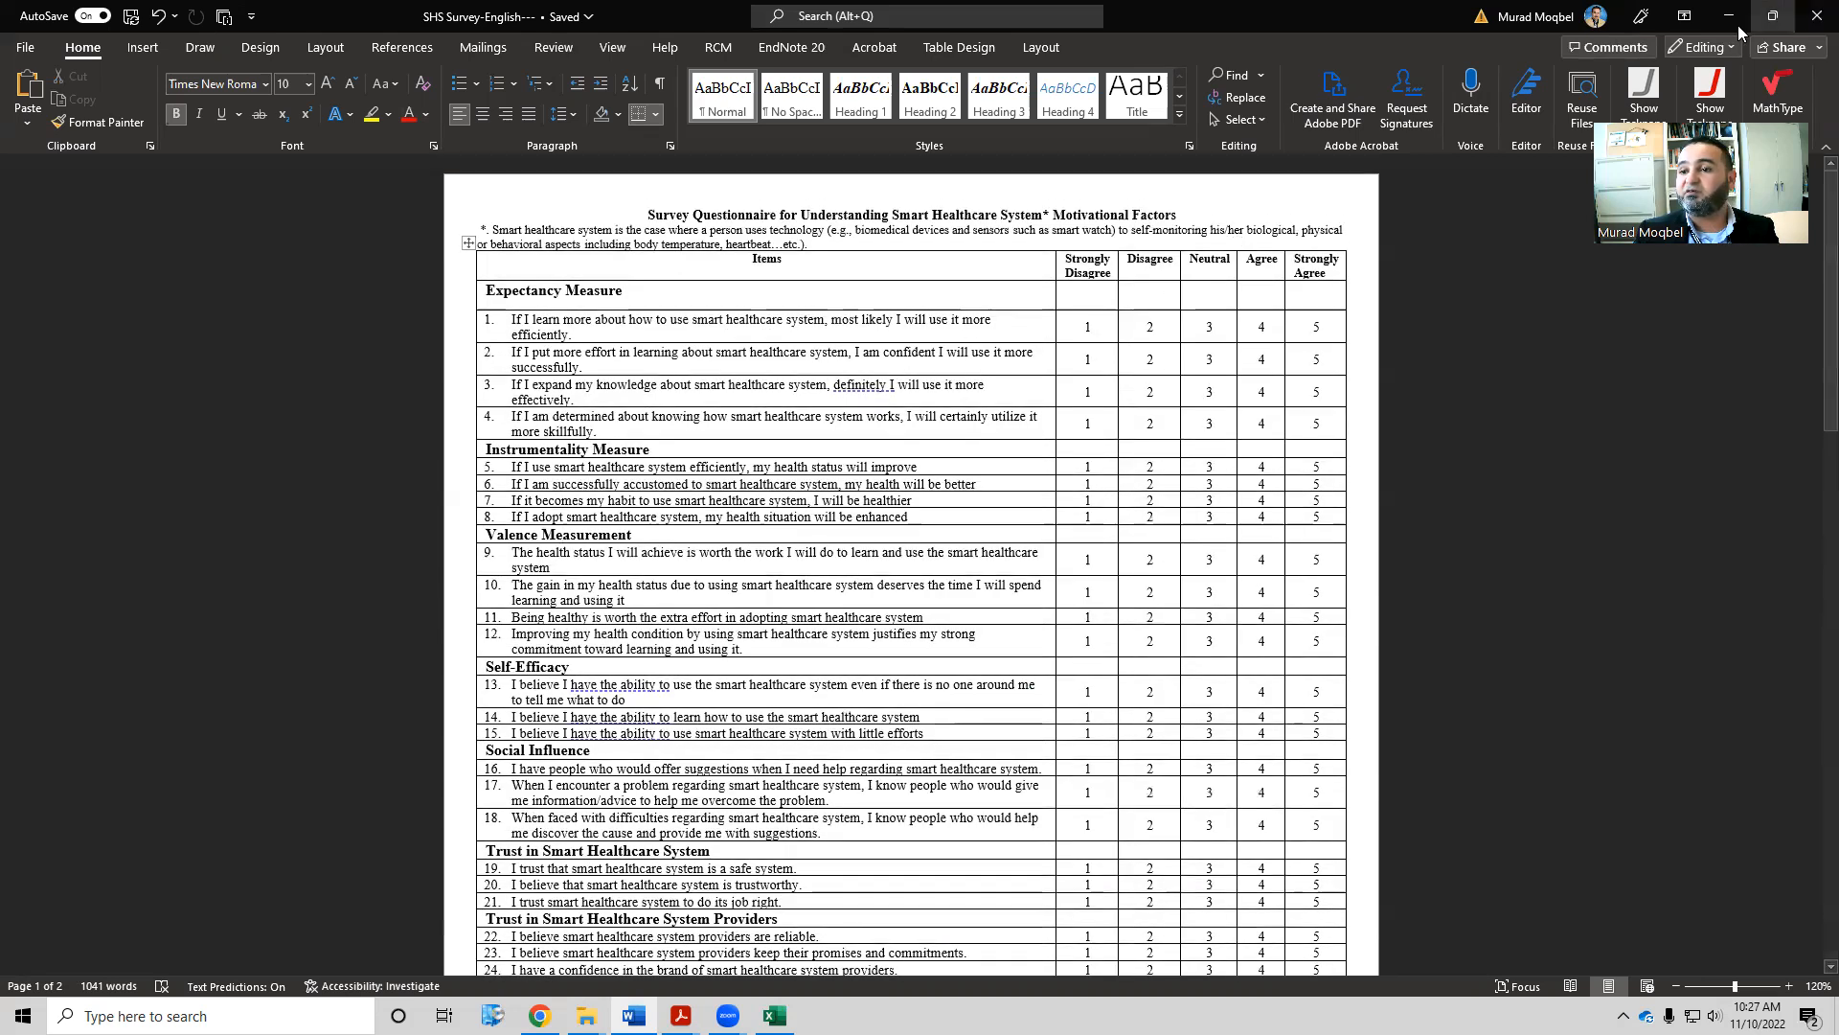
{"action": "left_click_drag", "start_coordinate": [1254, 30], "coordinate": [1810, 218]}
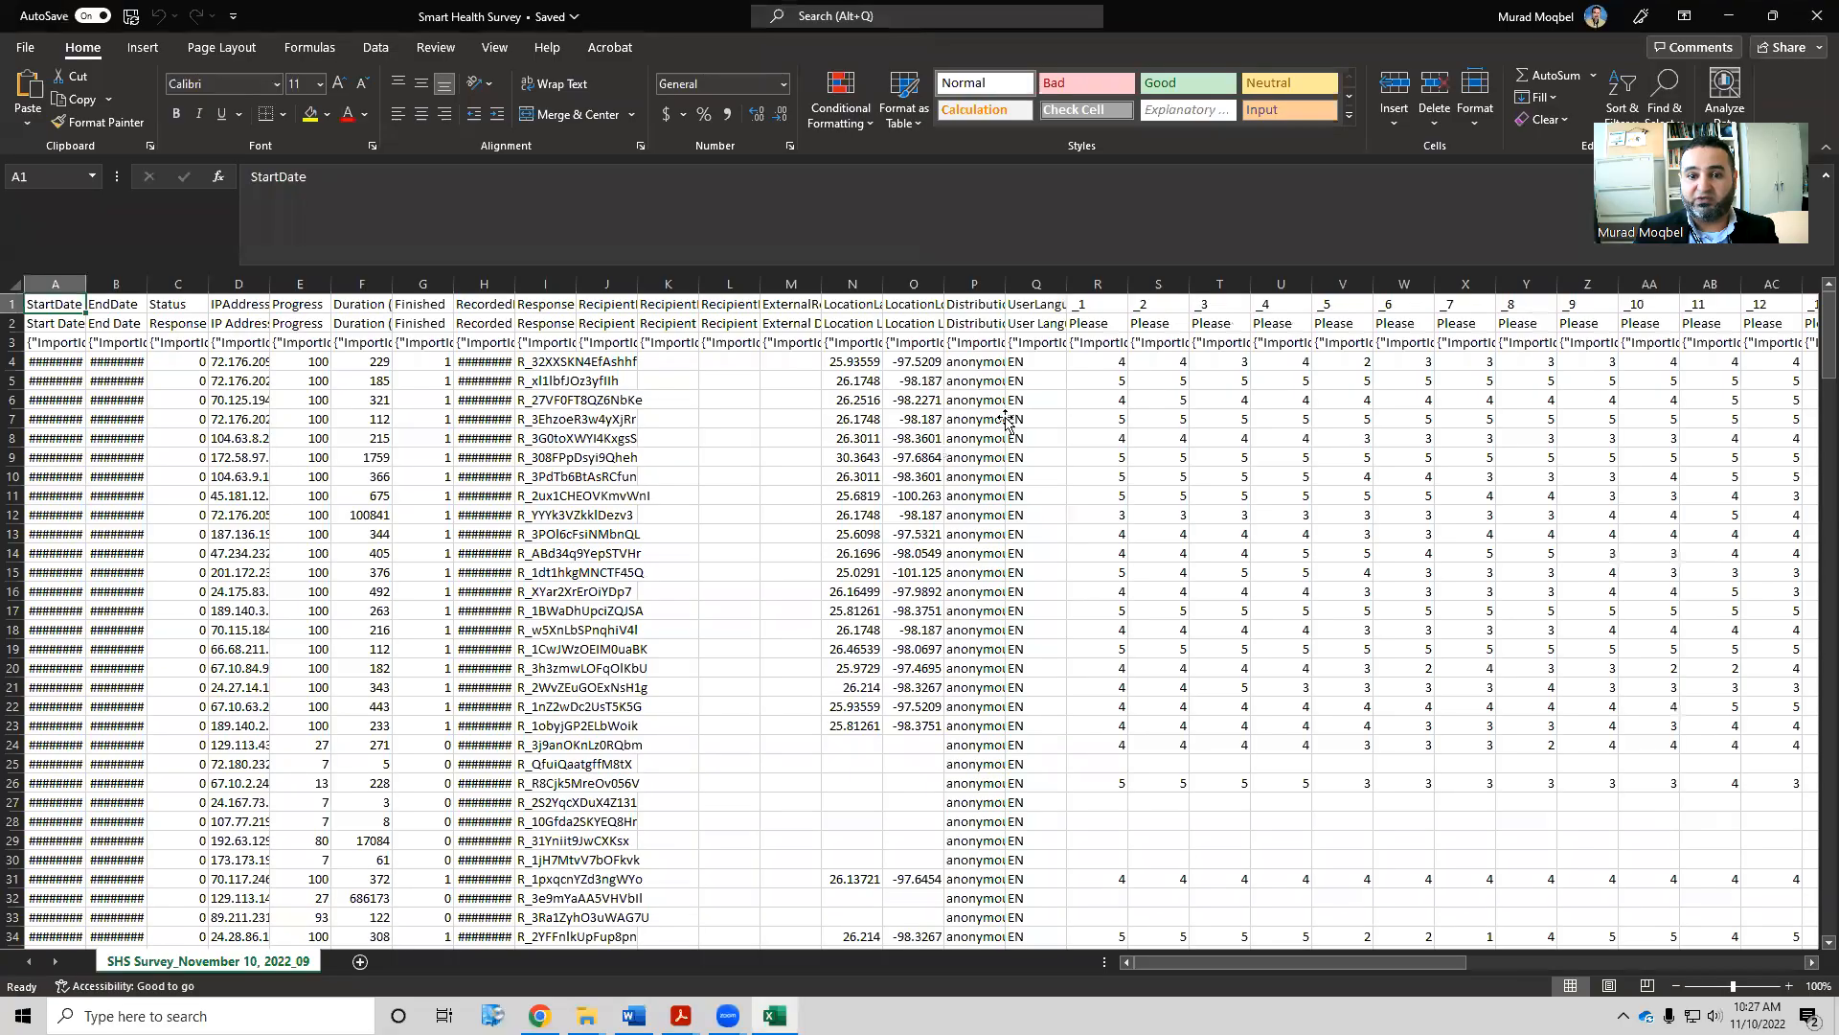
Delete the first header row, which holds the short variable codes such as StartDate, _1 and _2
{"action": "left_click", "coordinate": [1010, 420]}
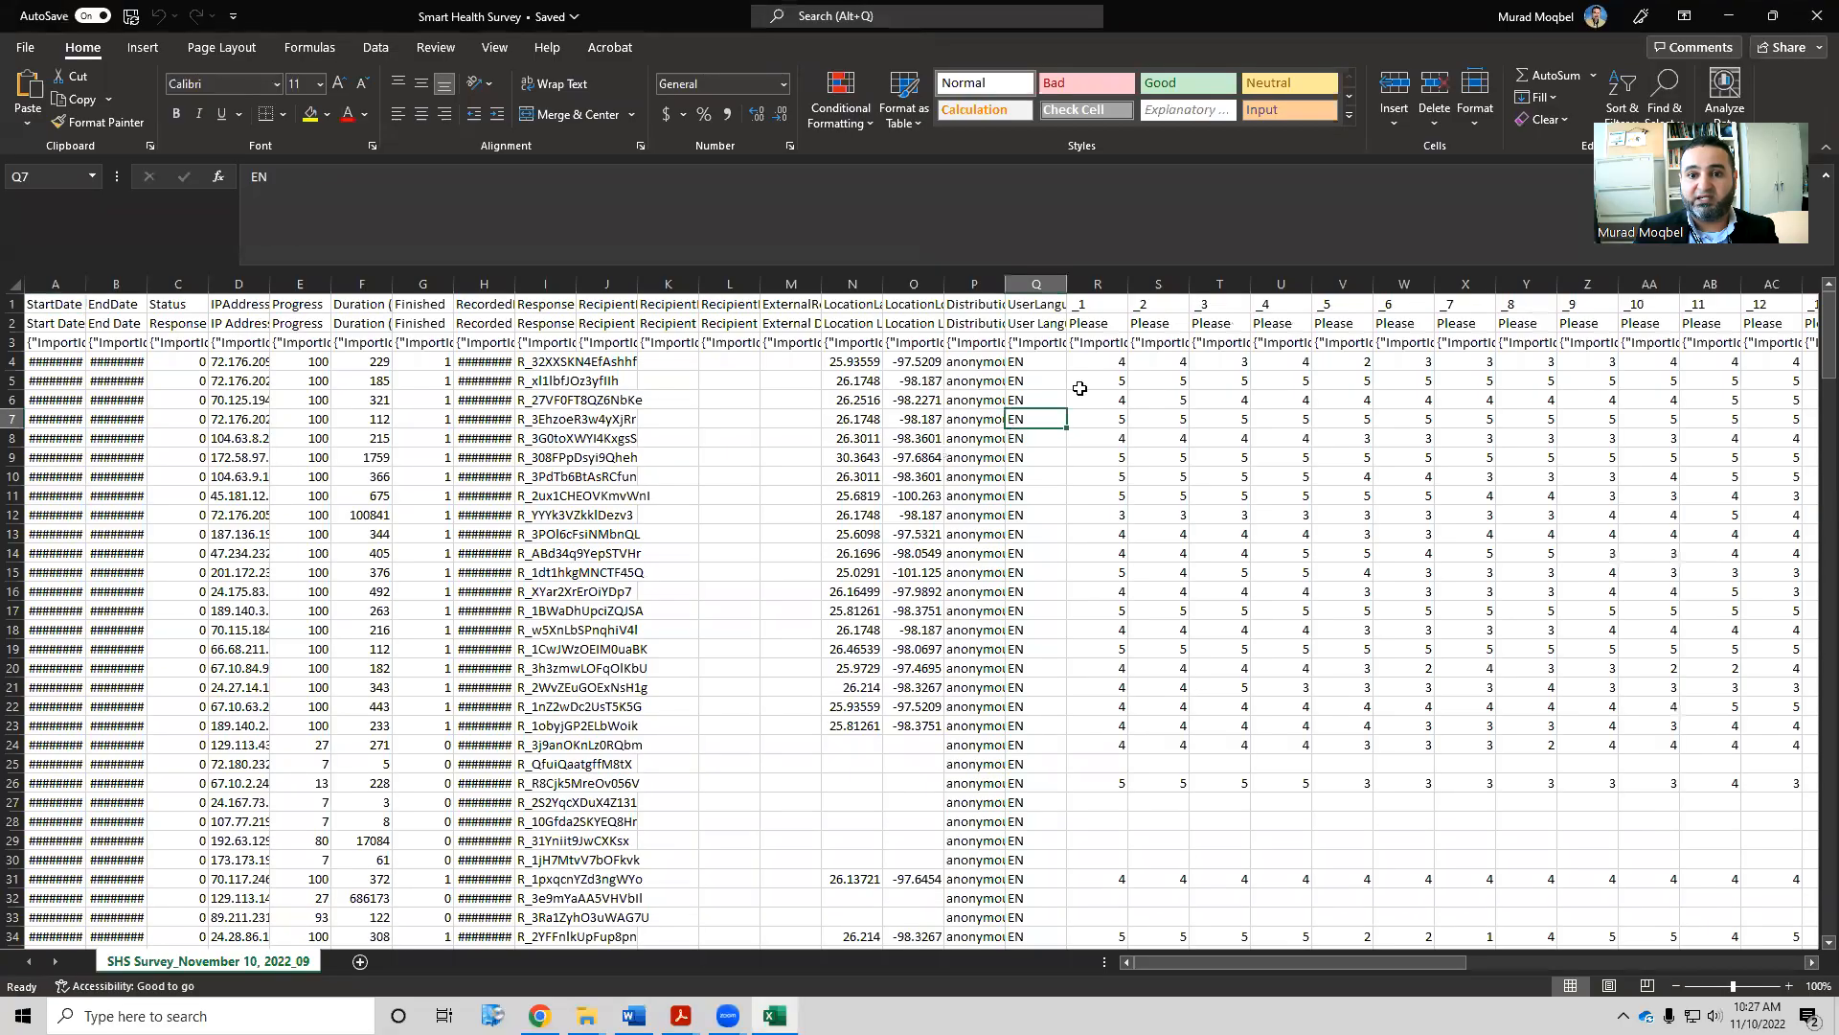
{"action": "left_click", "coordinate": [1230, 302]}
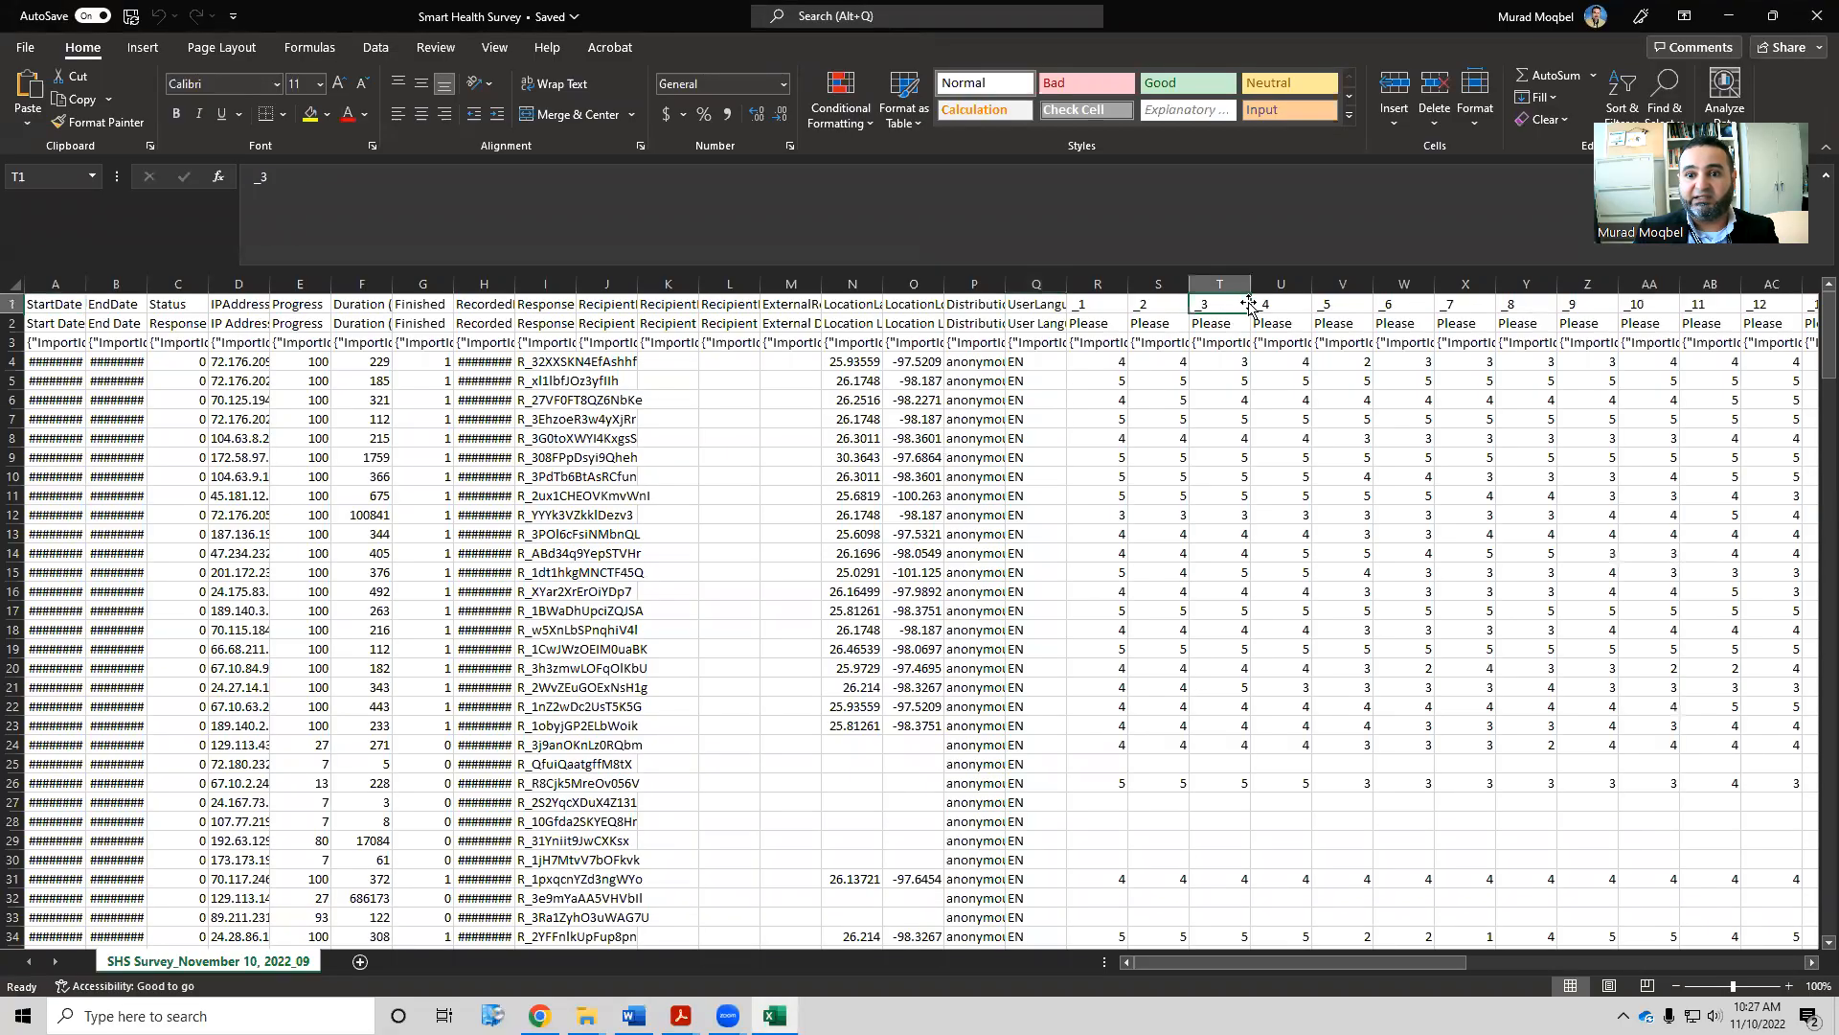
{"action": "left_click", "coordinate": [14, 305]}
{"action": "right_click", "coordinate": [14, 304]}
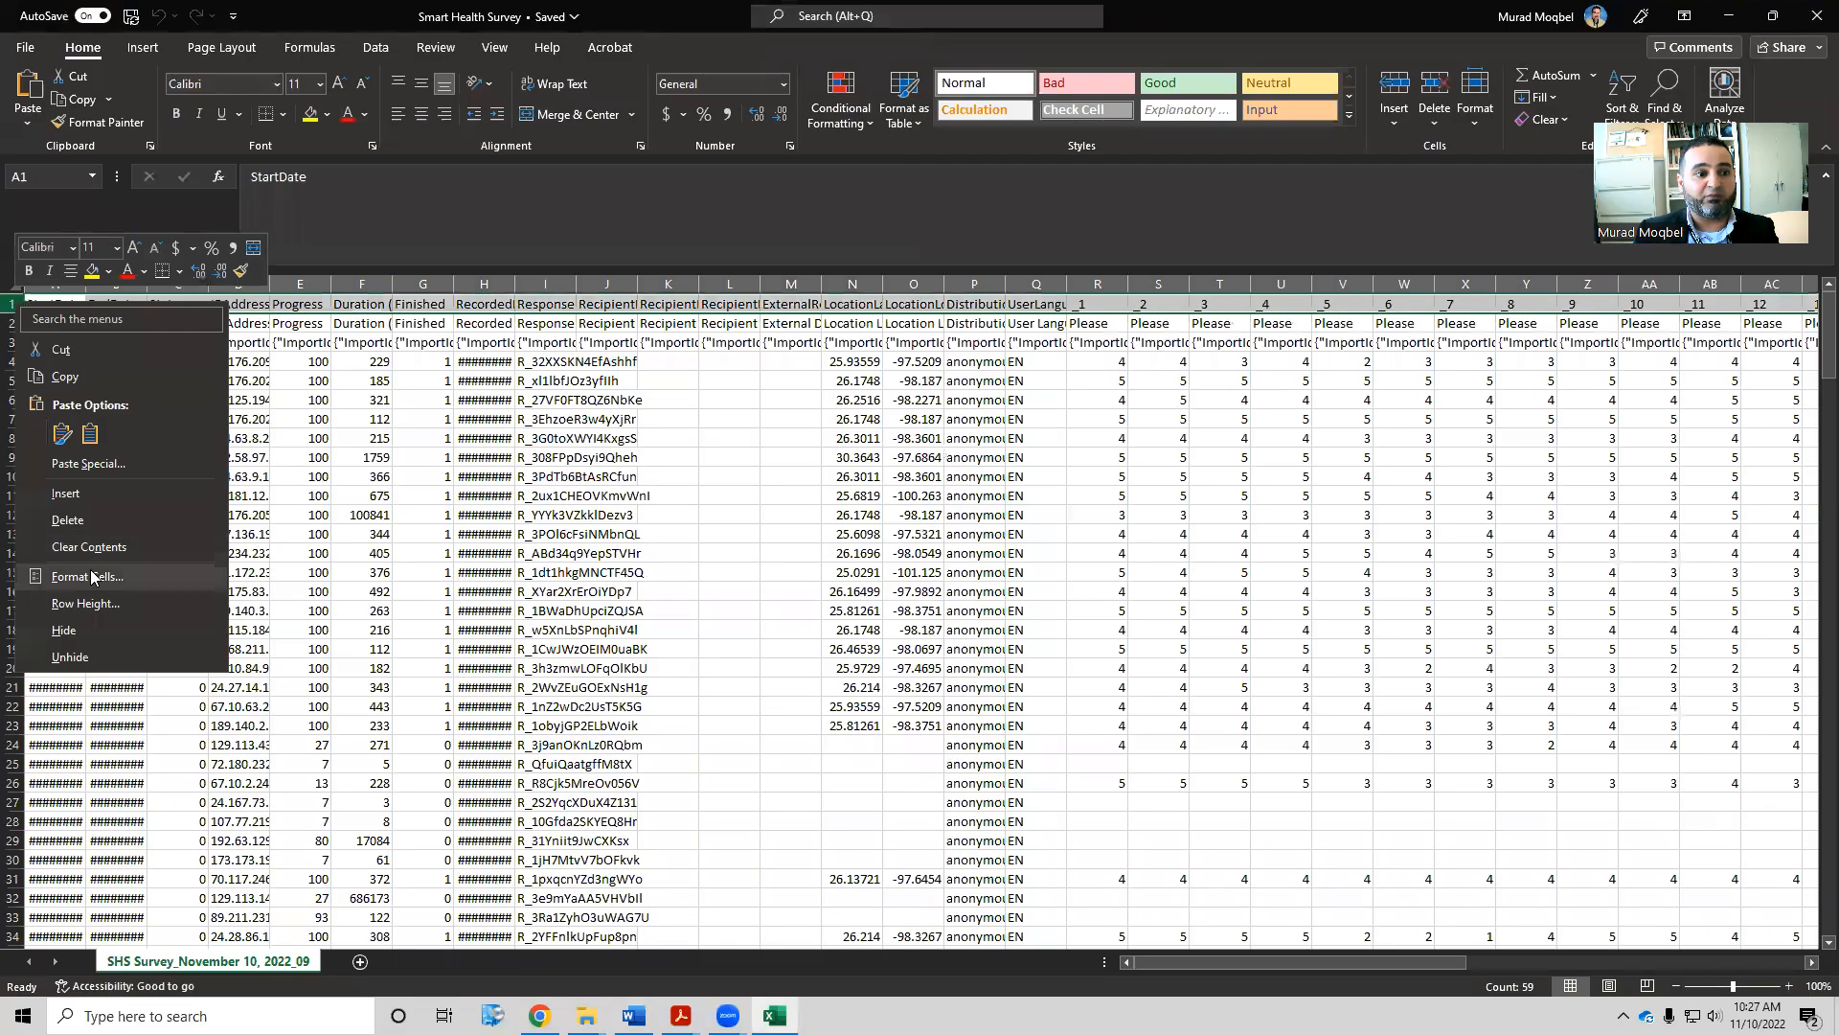
{"action": "left_click", "coordinate": [68, 526]}
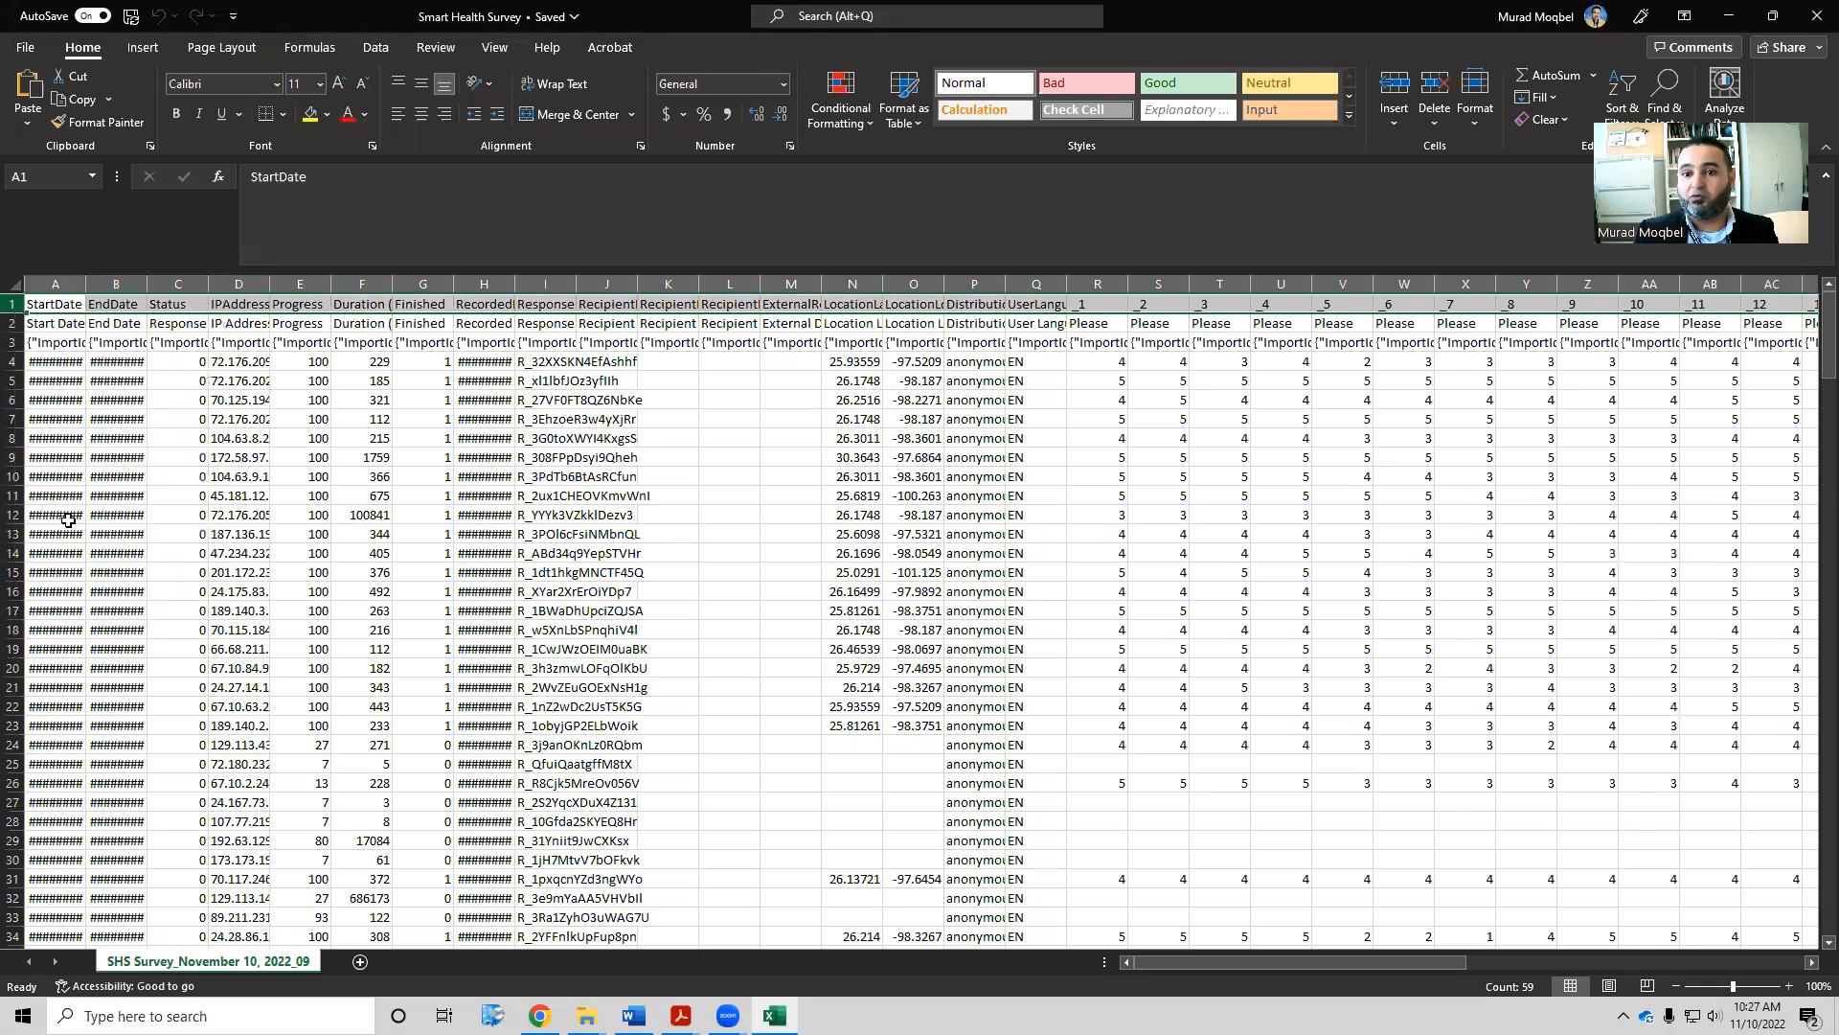
Check the cells of the ImportId row beneath the question headers and delete that entire row 2
{"action": "left_click", "coordinate": [1105, 304]}
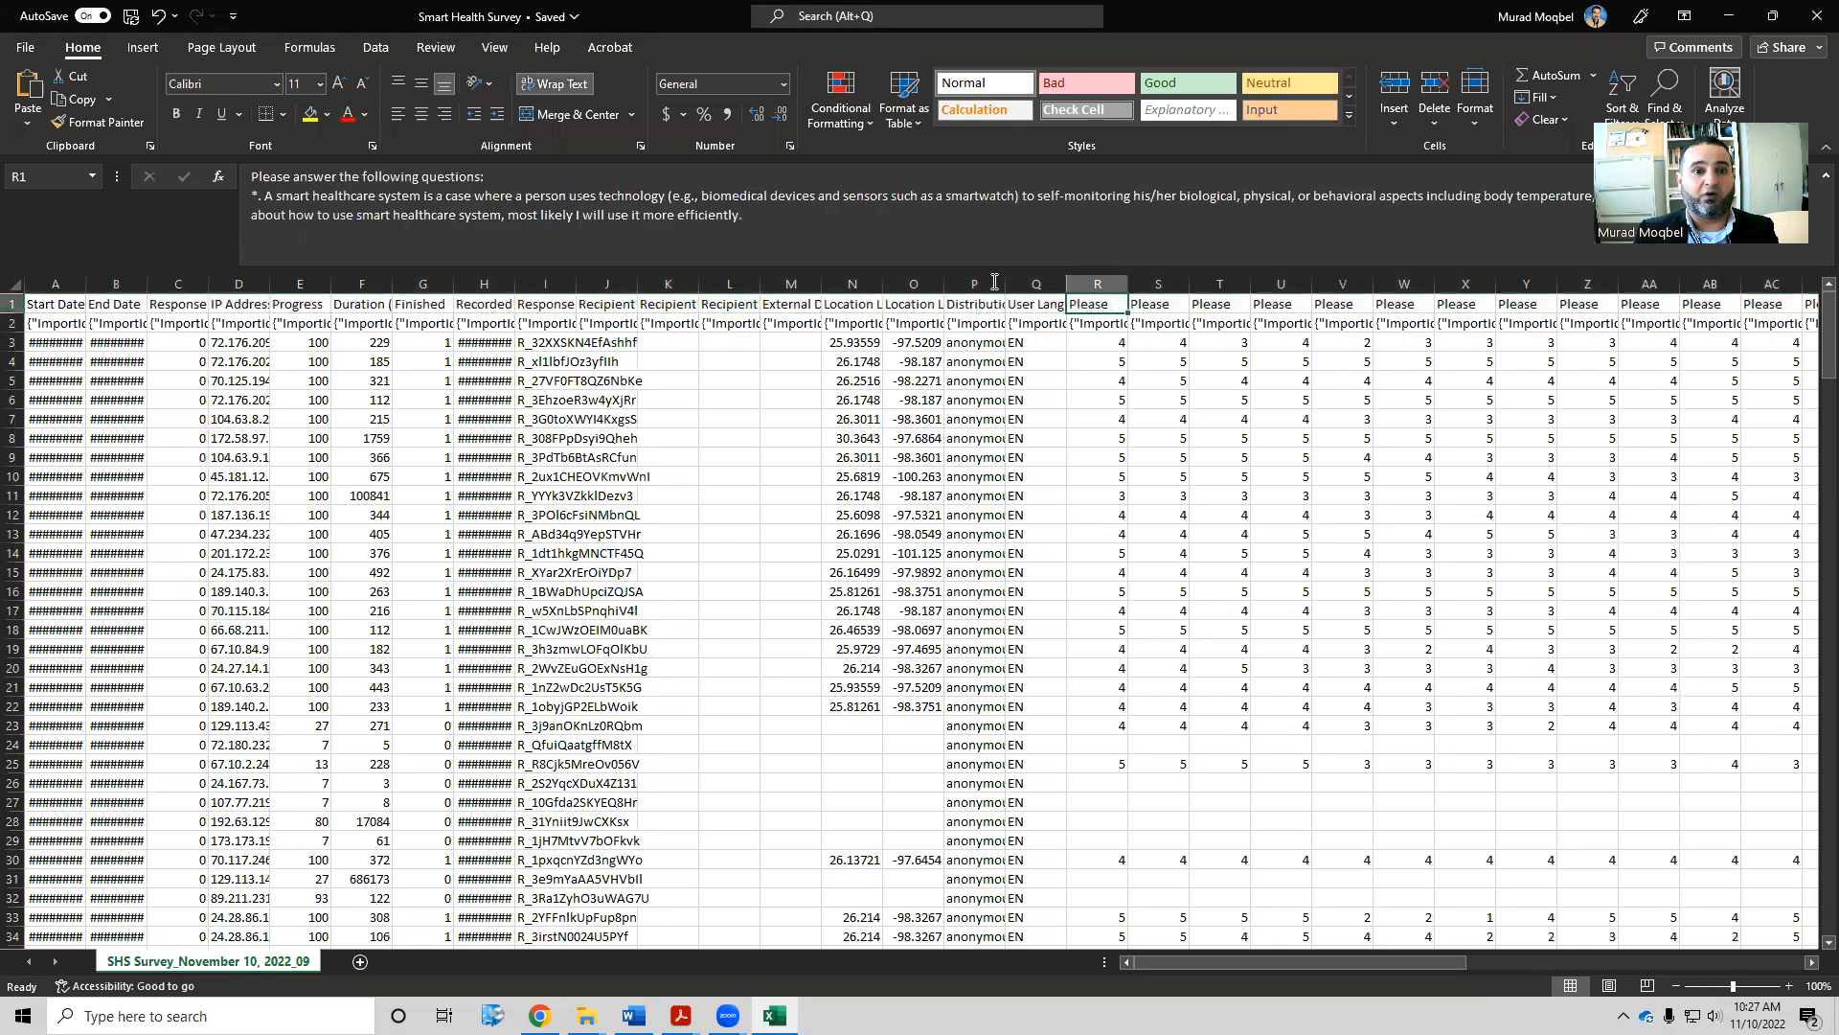
{"action": "left_click", "coordinate": [1109, 327]}
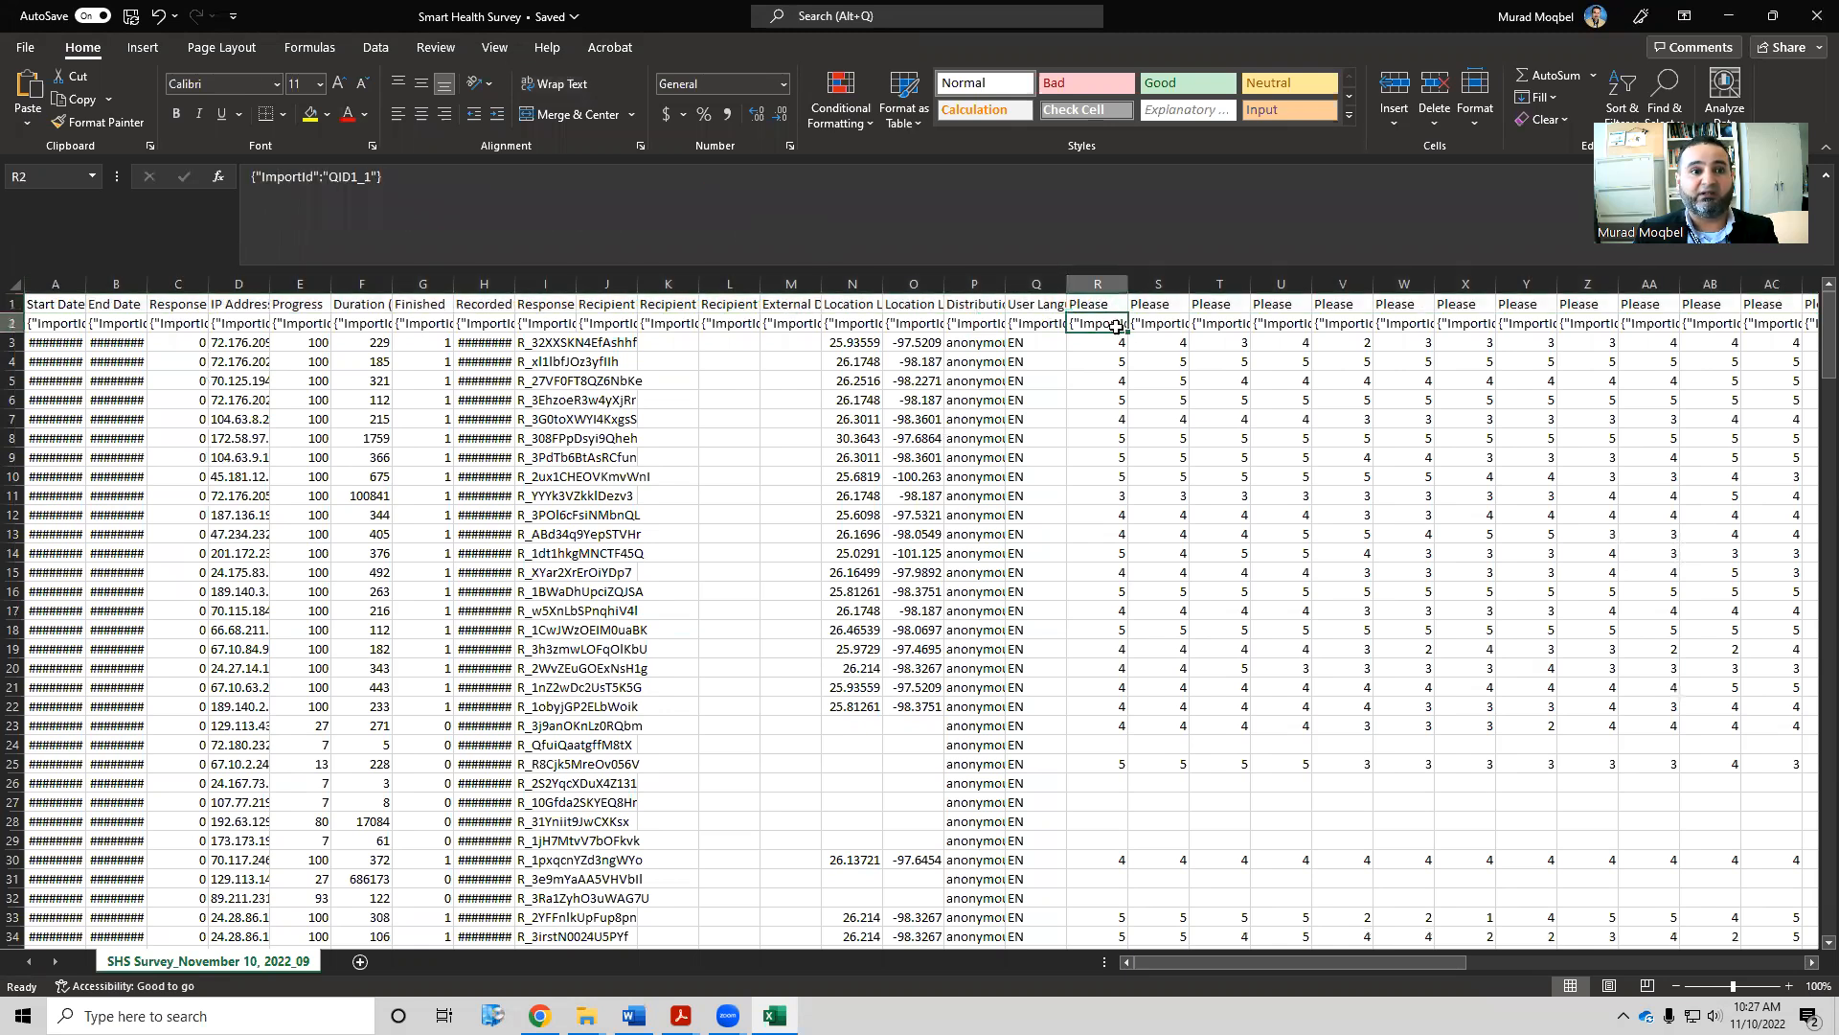
{"action": "left_click", "coordinate": [1199, 326]}
{"action": "left_click", "coordinate": [1304, 328]}
{"action": "left_click", "coordinate": [1318, 327]}
{"action": "left_click", "coordinate": [1039, 325]}
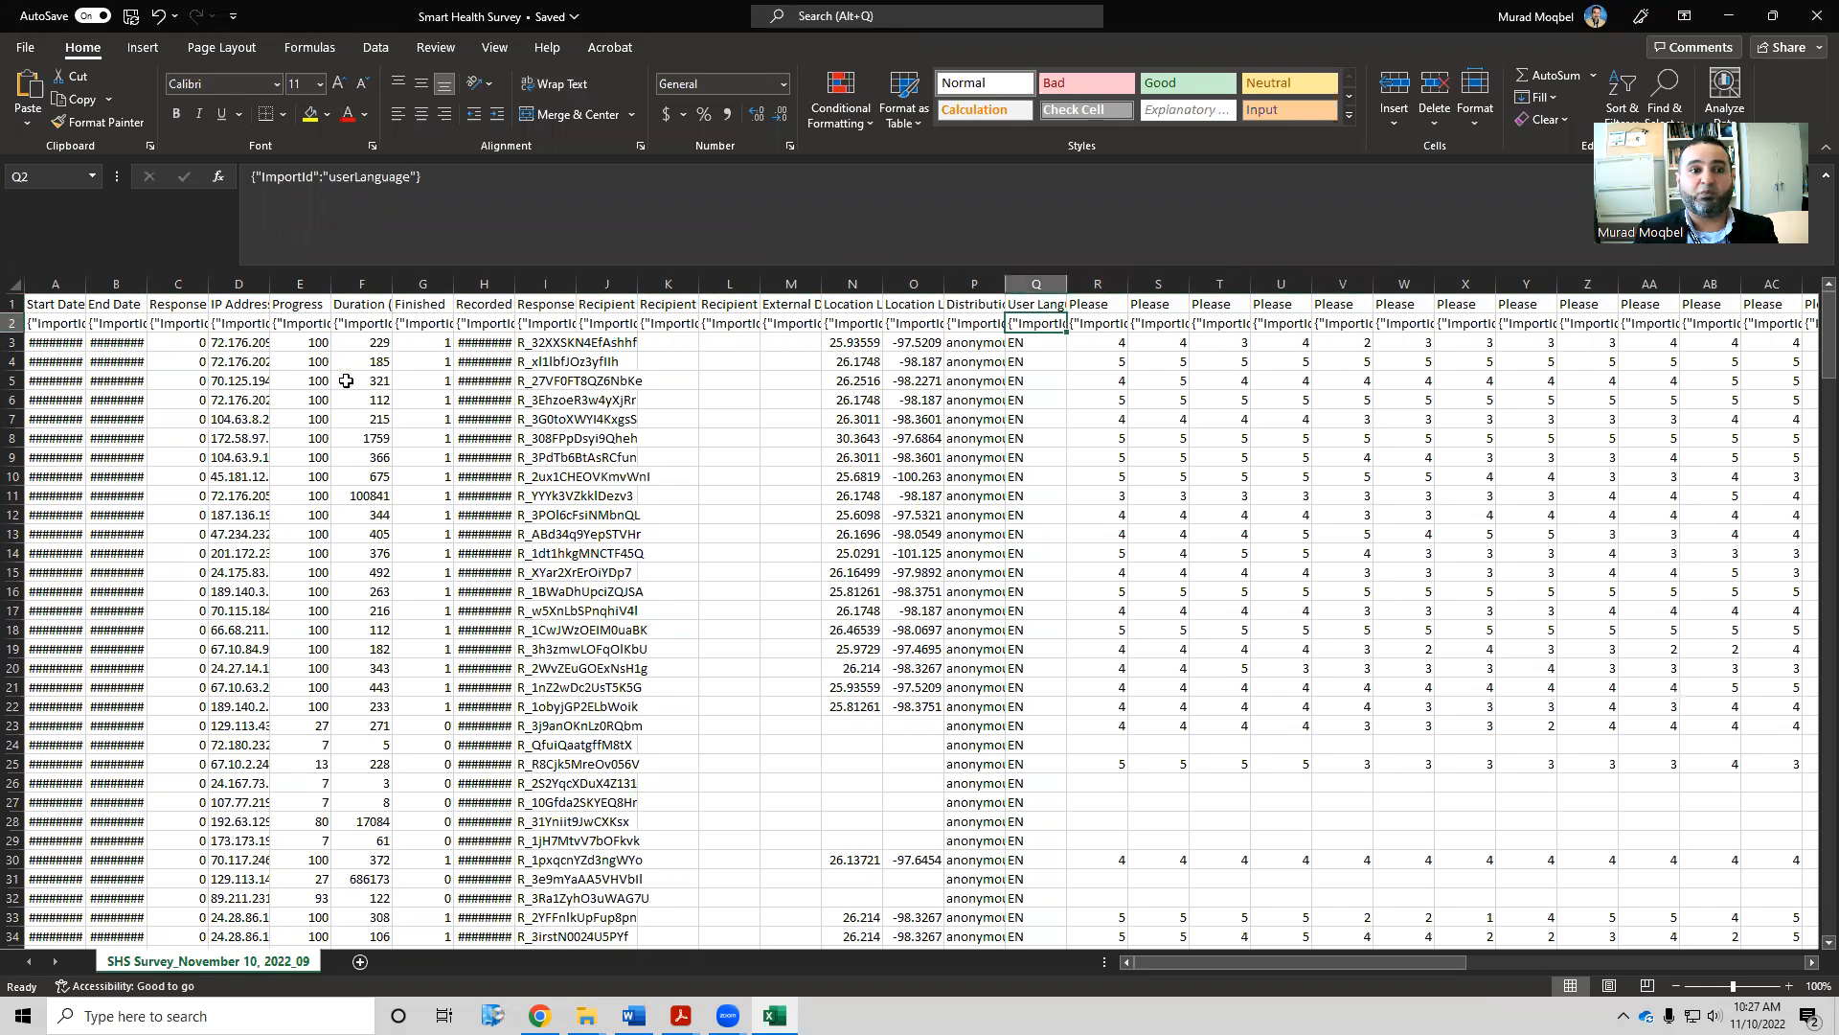
{"action": "left_click", "coordinate": [13, 324]}
{"action": "right_click", "coordinate": [13, 324]}
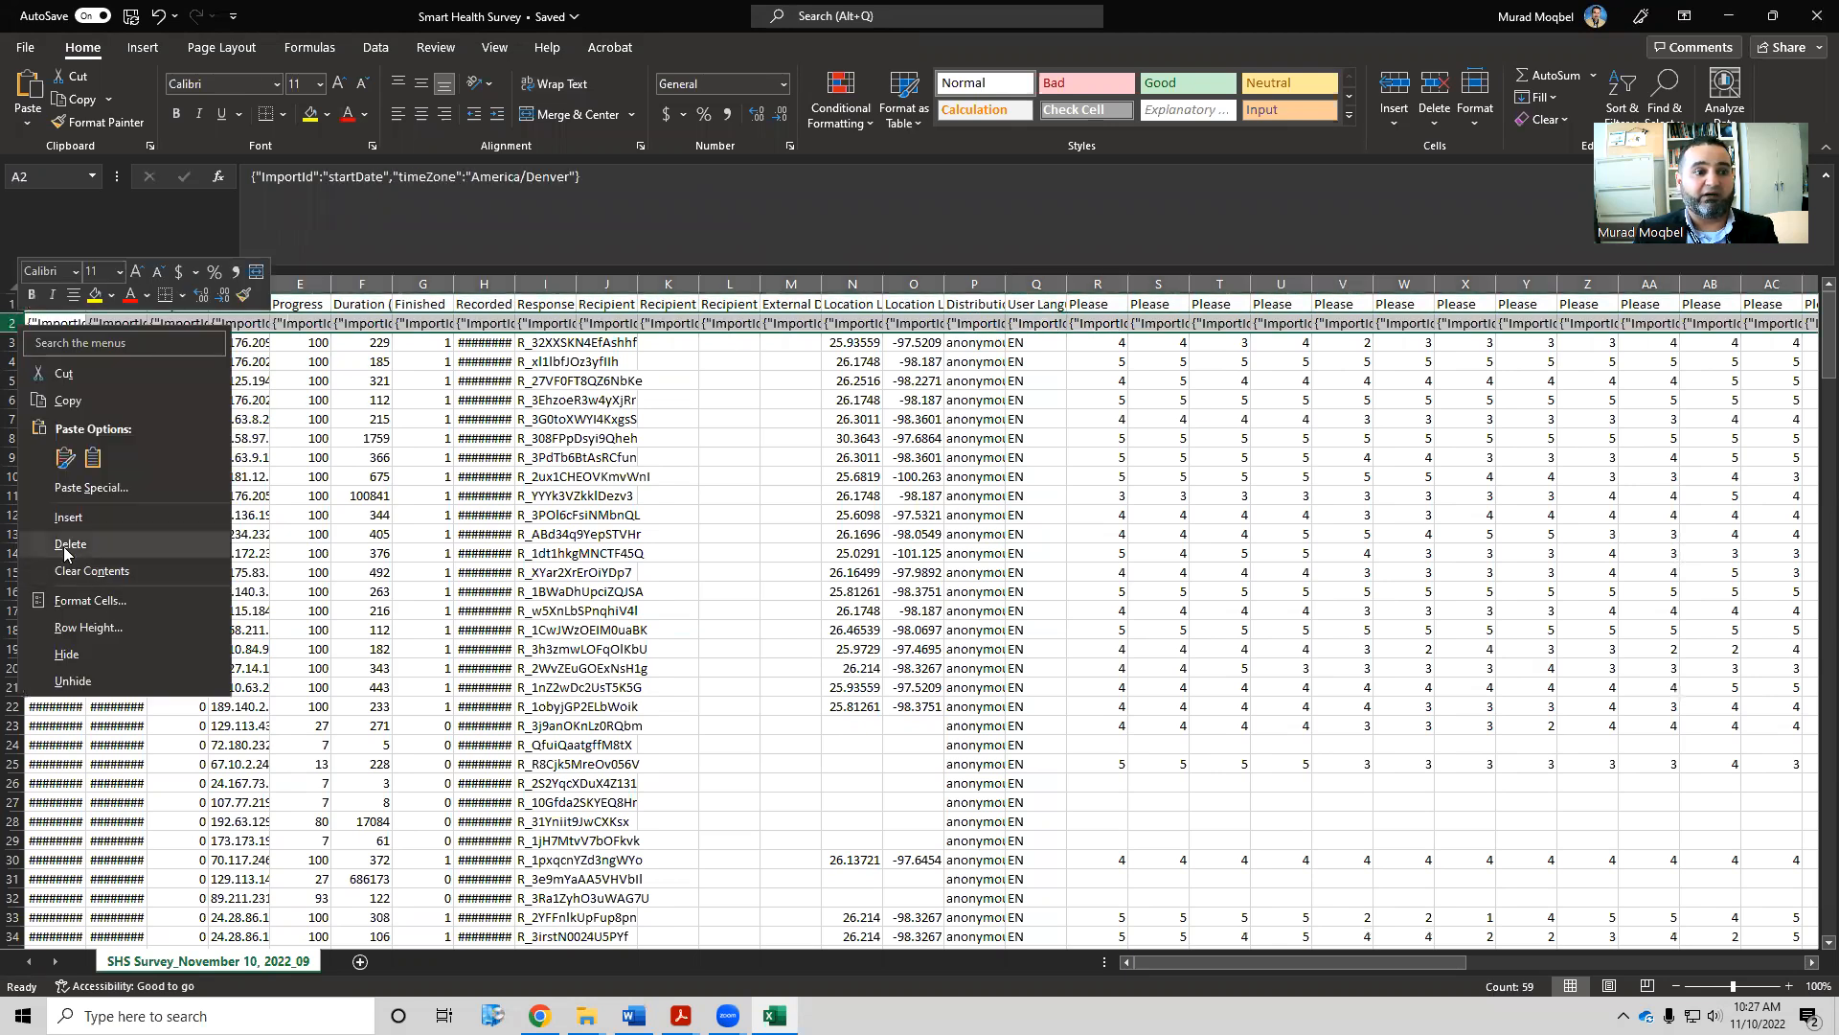
{"action": "left_click", "coordinate": [61, 546]}
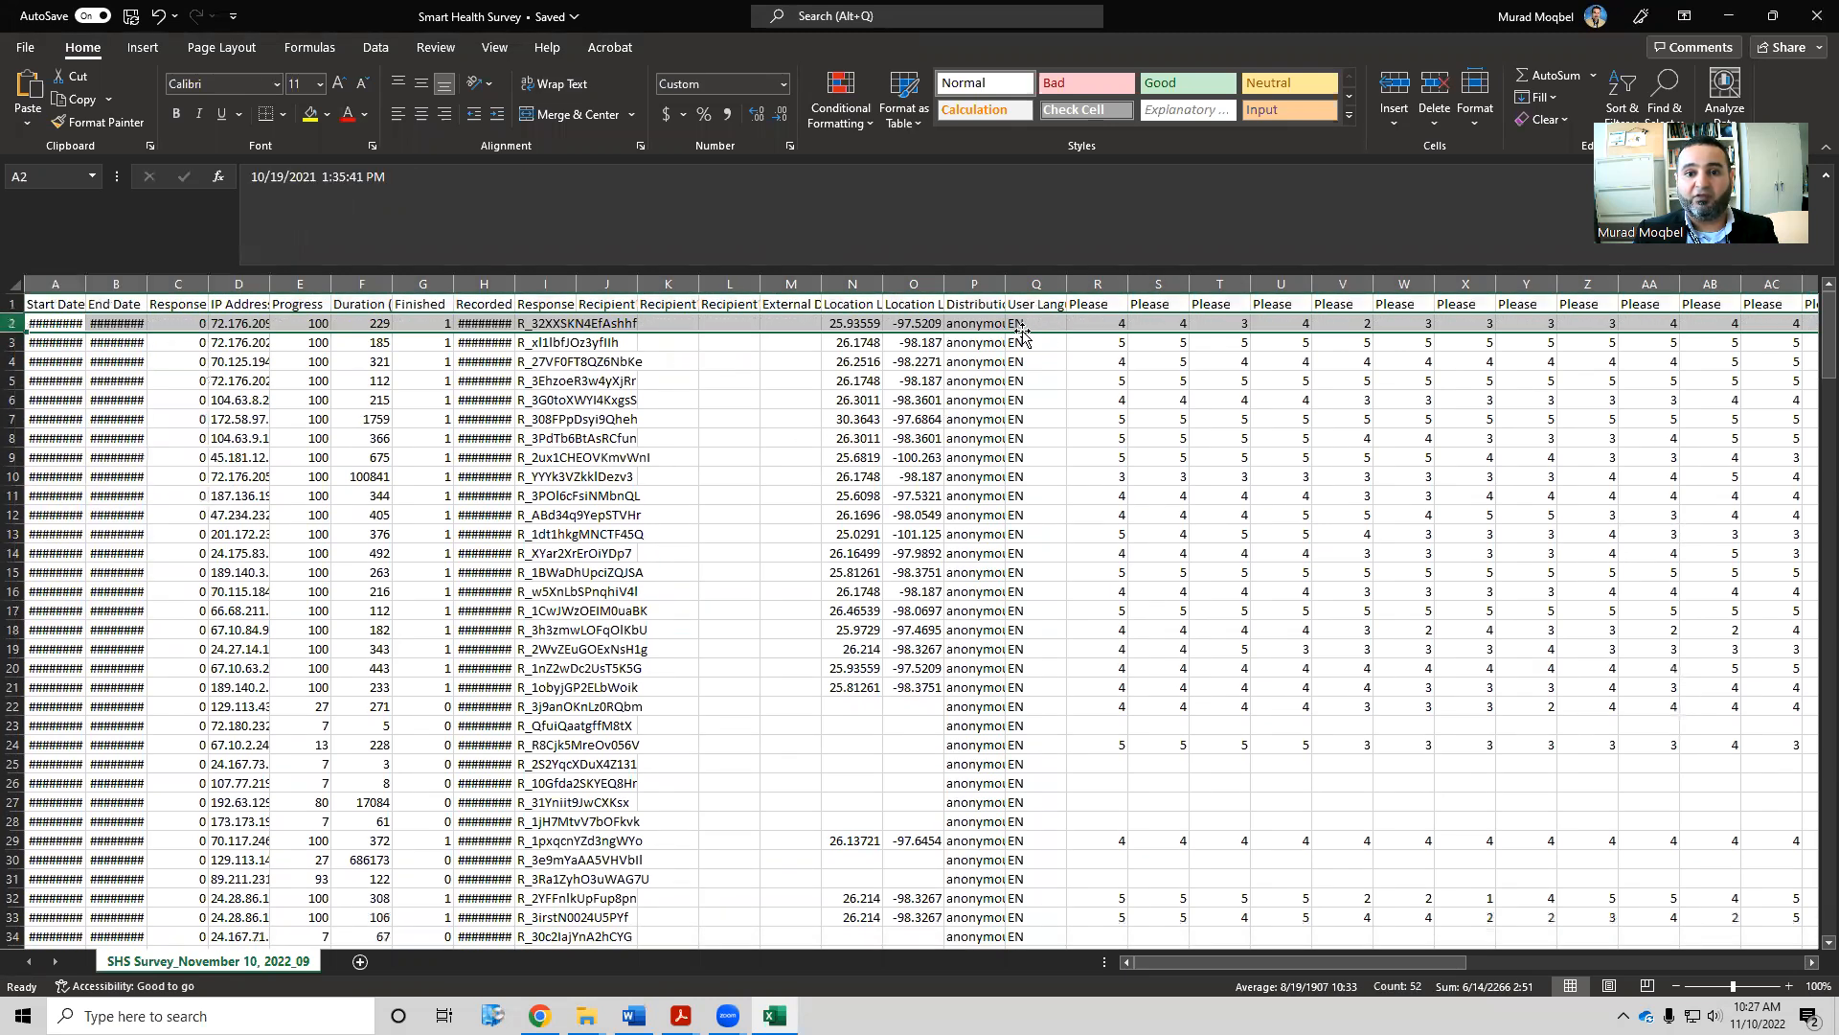
Check the question headers and delete the metadata columns A to Q, from Start Date to User Language
{"action": "left_click", "coordinate": [1098, 304]}
{"action": "left_click", "coordinate": [1154, 303]}
{"action": "left_click", "coordinate": [1214, 303]}
{"action": "left_click_drag", "start_coordinate": [1276, 304], "coordinate": [1351, 304]}
{"action": "left_click", "coordinate": [1396, 303]}
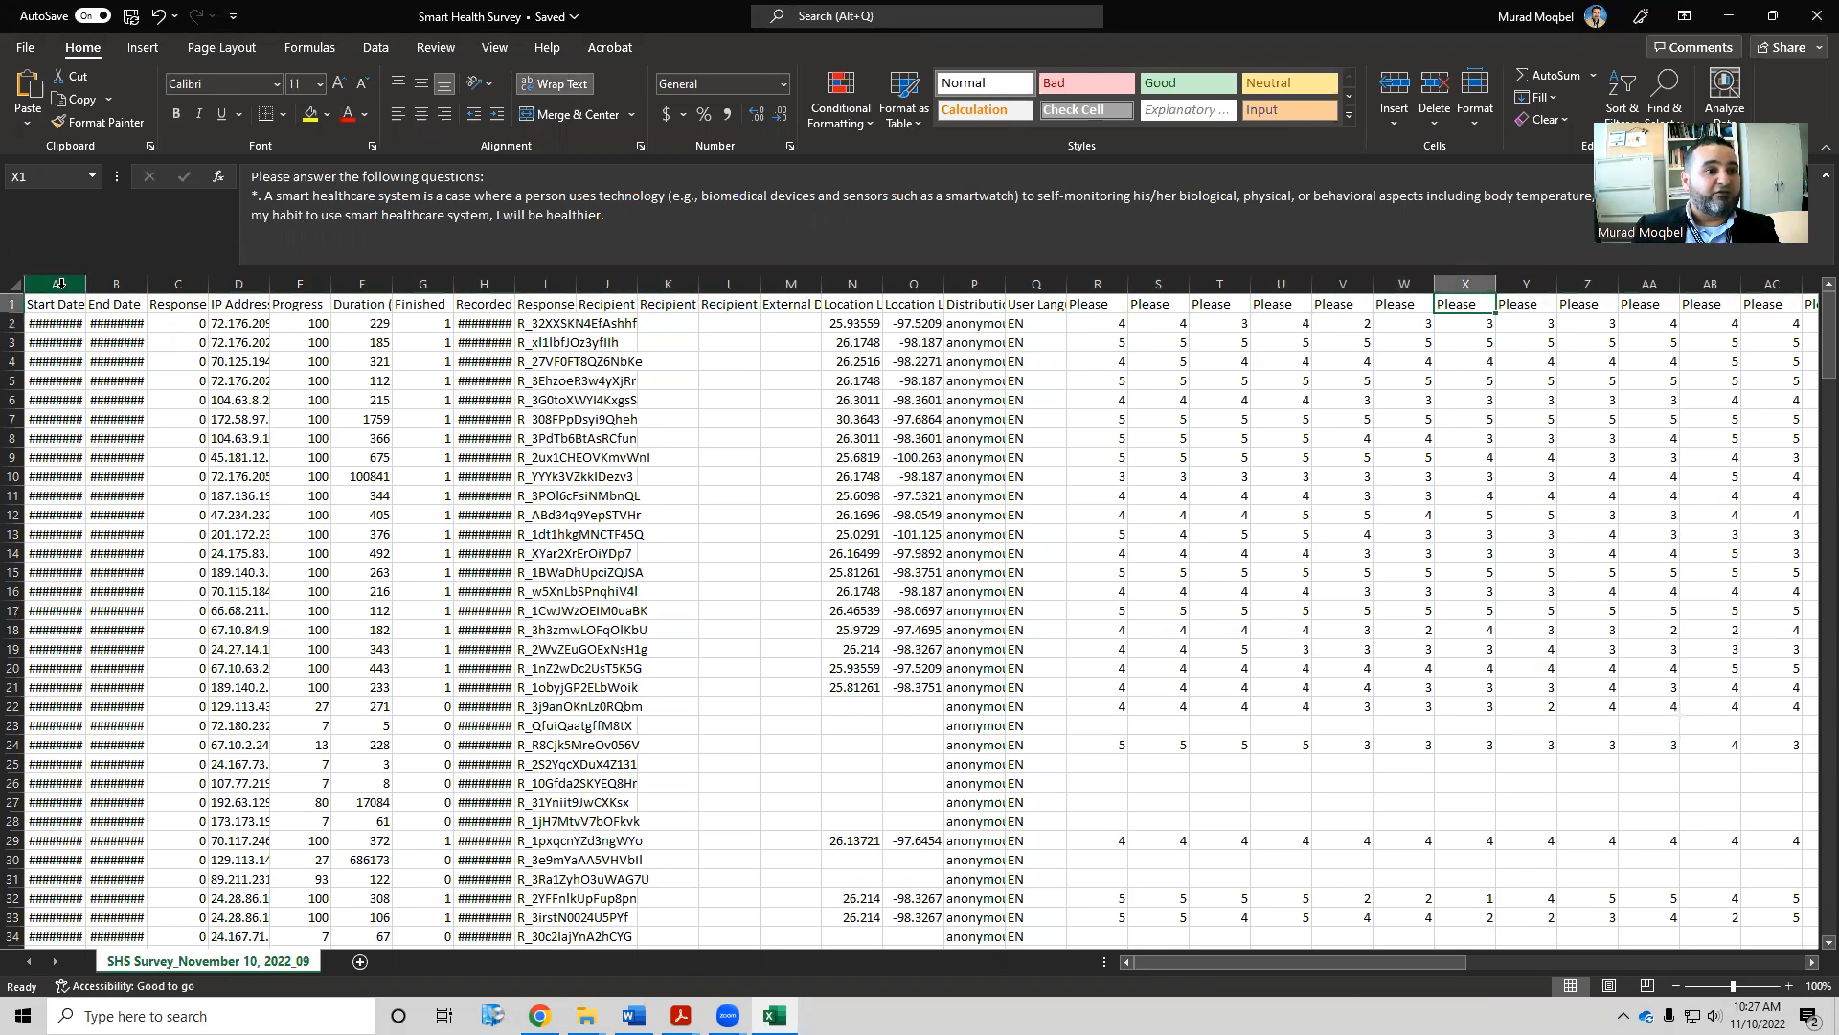
{"action": "mouse_move", "coordinate": [54, 283]}
{"action": "left_mouse_down"}
{"action": "mouse_move", "coordinate": [402, 286]}
{"action": "mouse_move", "coordinate": [704, 317]}
{"action": "mouse_move", "coordinate": [1022, 281]}
{"action": "left_mouse_up"}
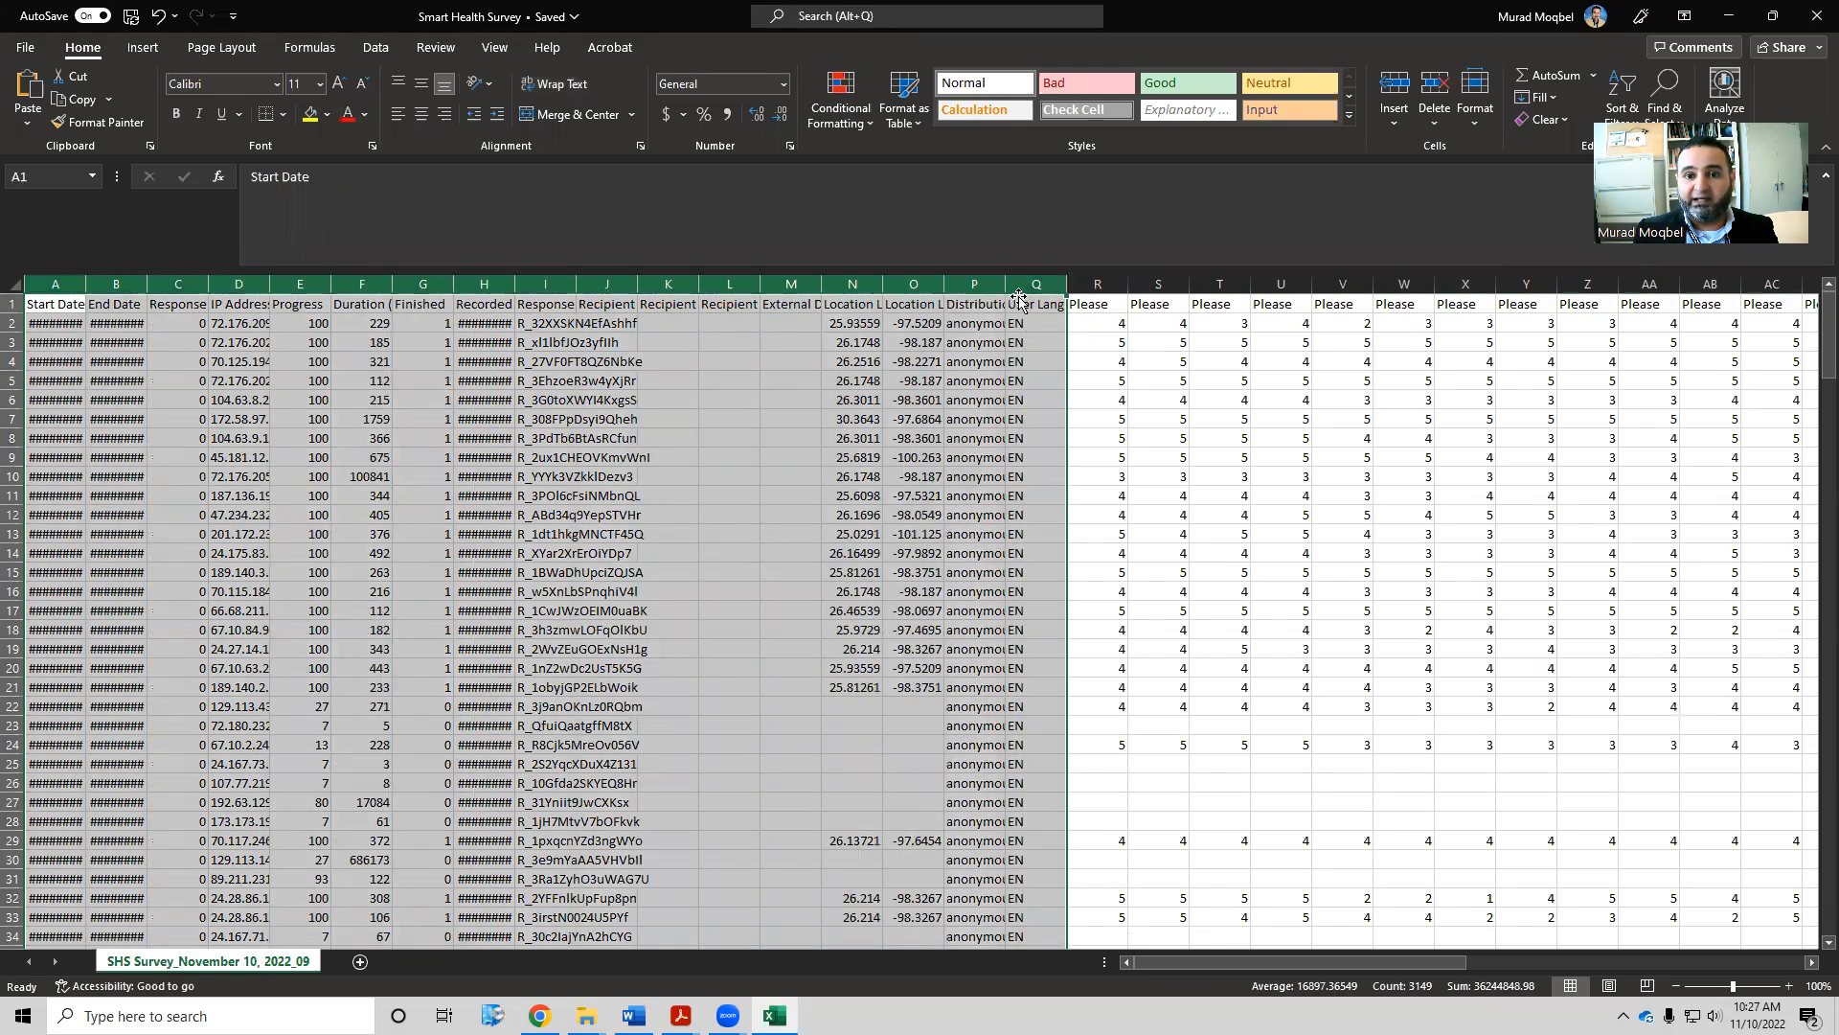
{"action": "right_click", "coordinate": [1050, 283]}
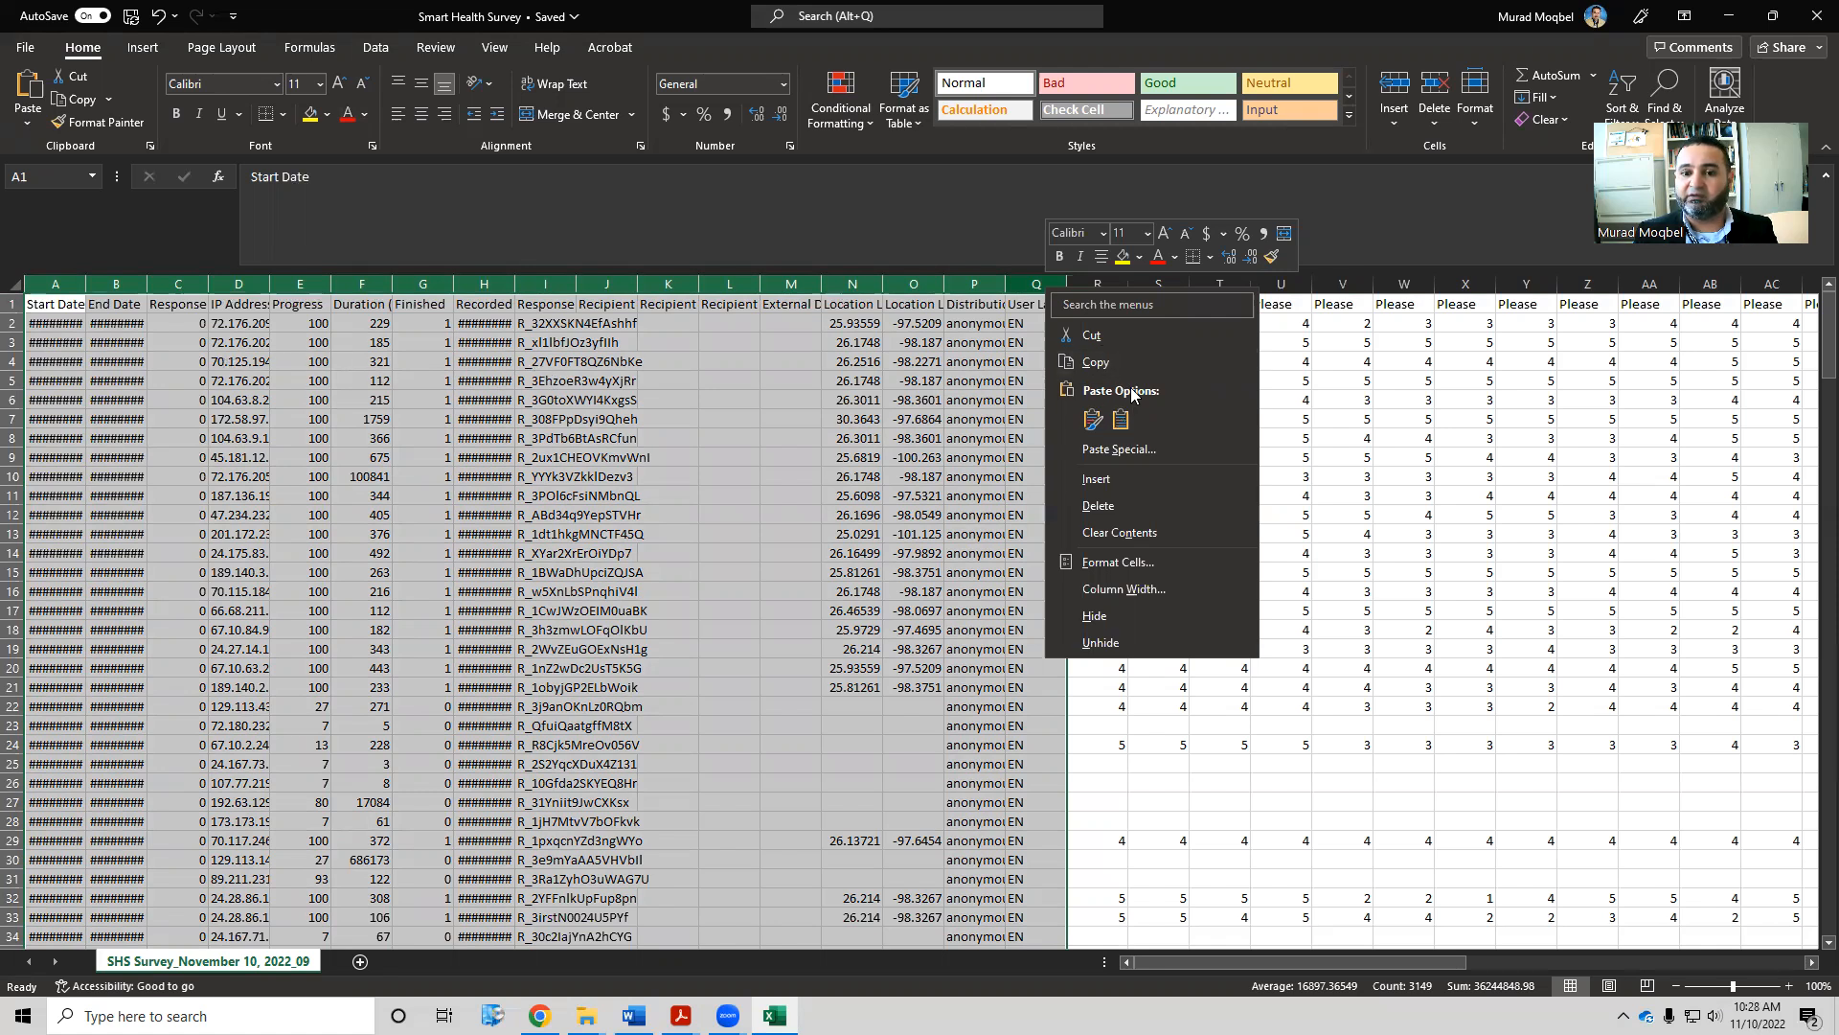
{"action": "left_click", "coordinate": [1095, 506]}
{"action": "left_click", "coordinate": [63, 343]}
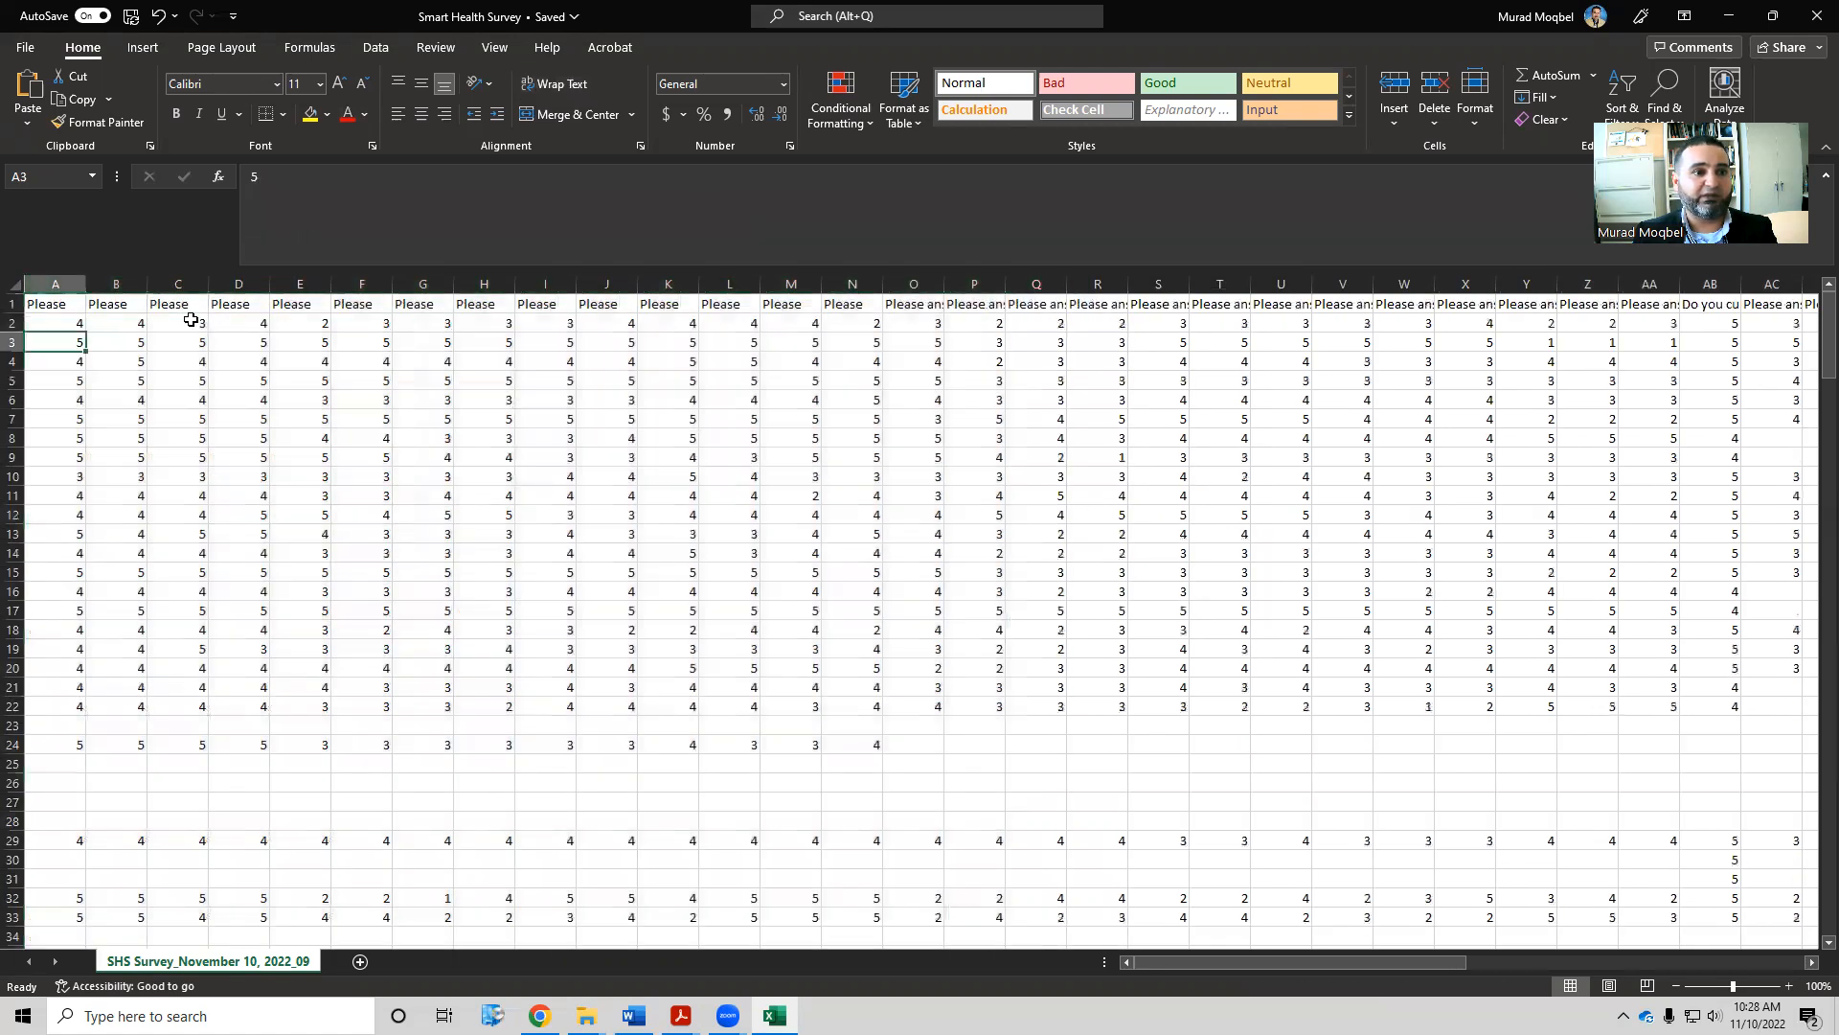
Delete the empty response rows 25 to 28
{"action": "left_click", "coordinate": [831, 380]}
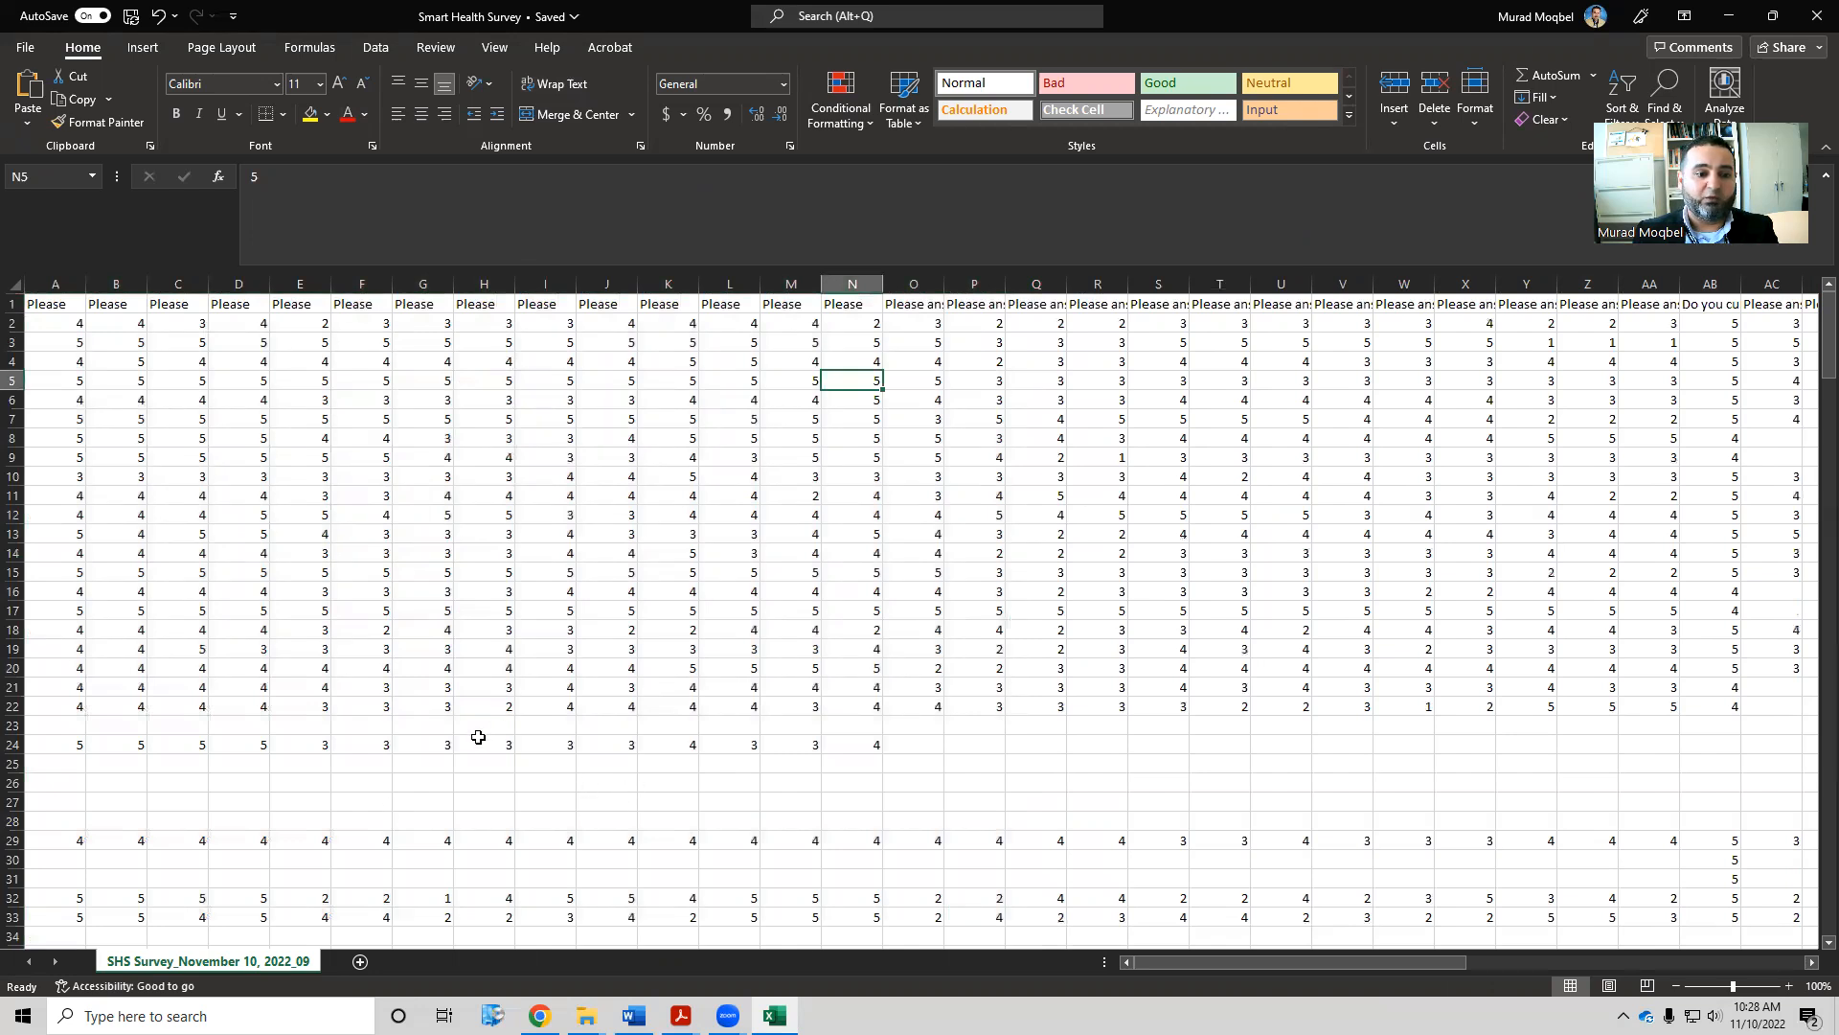
{"action": "left_click", "coordinate": [11, 725]}
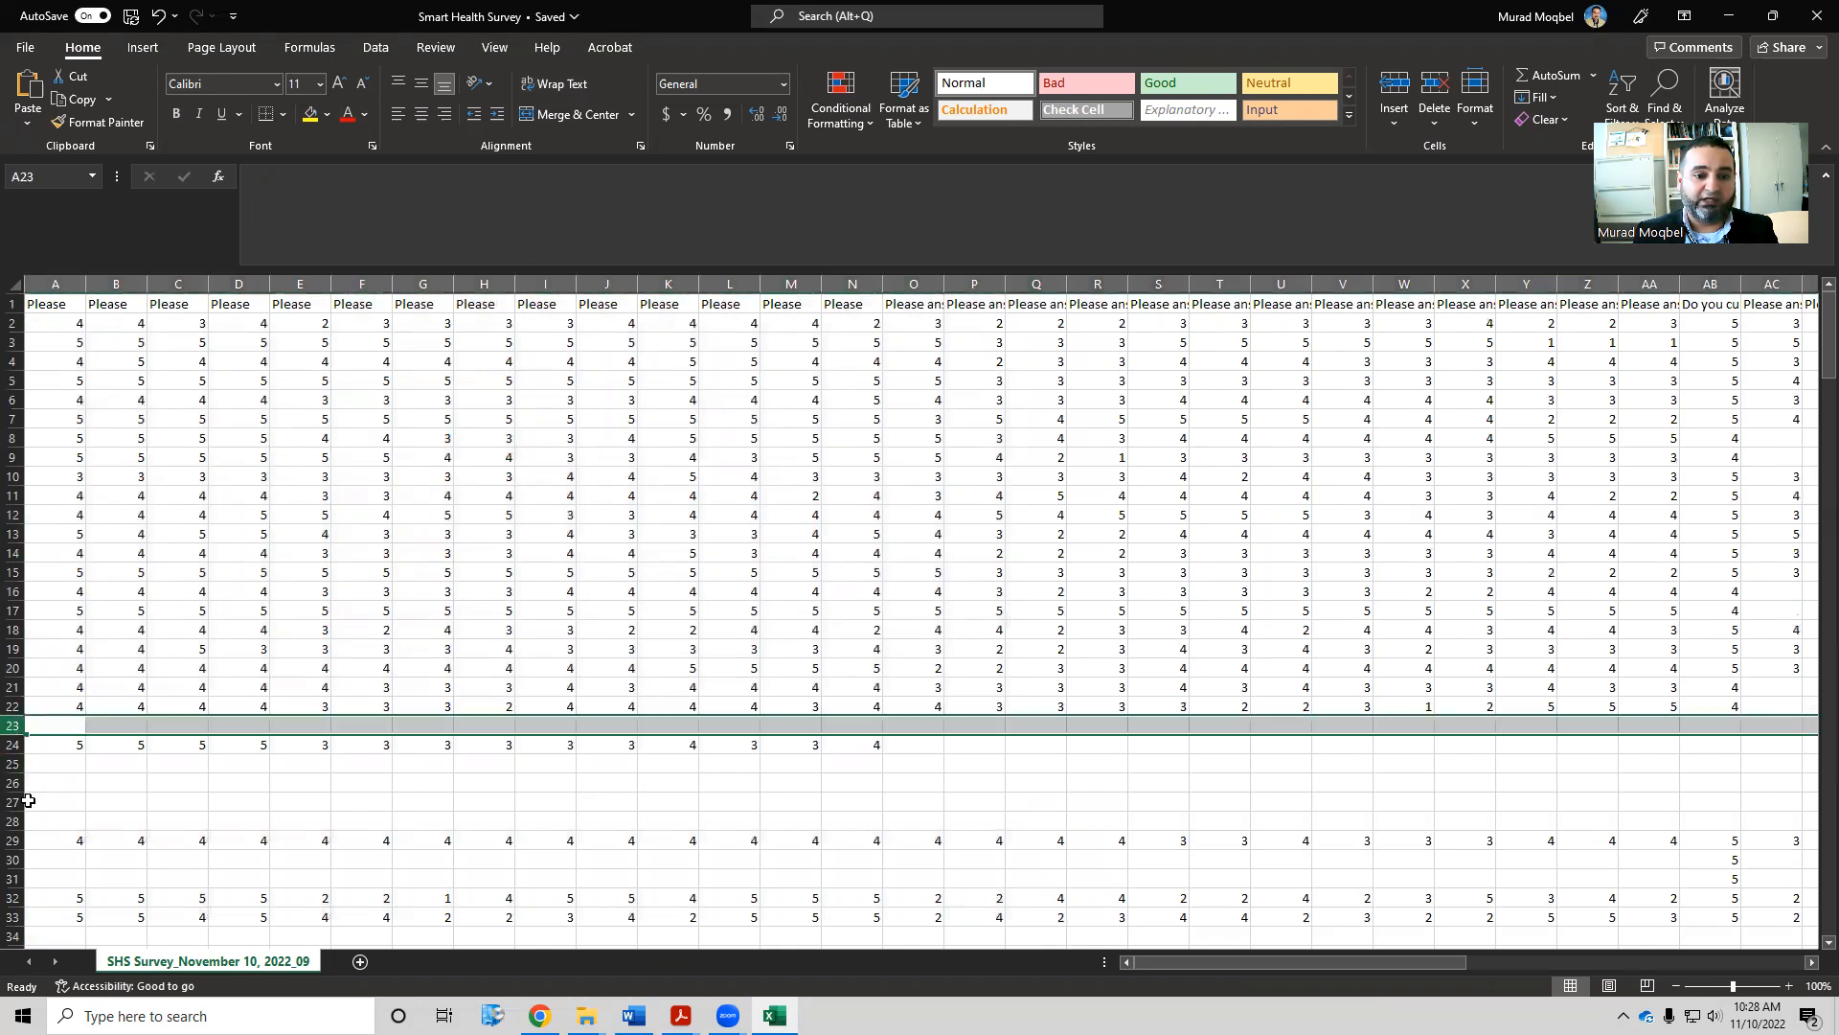
{"action": "left_click_drag", "start_coordinate": [12, 764], "coordinate": [14, 816]}
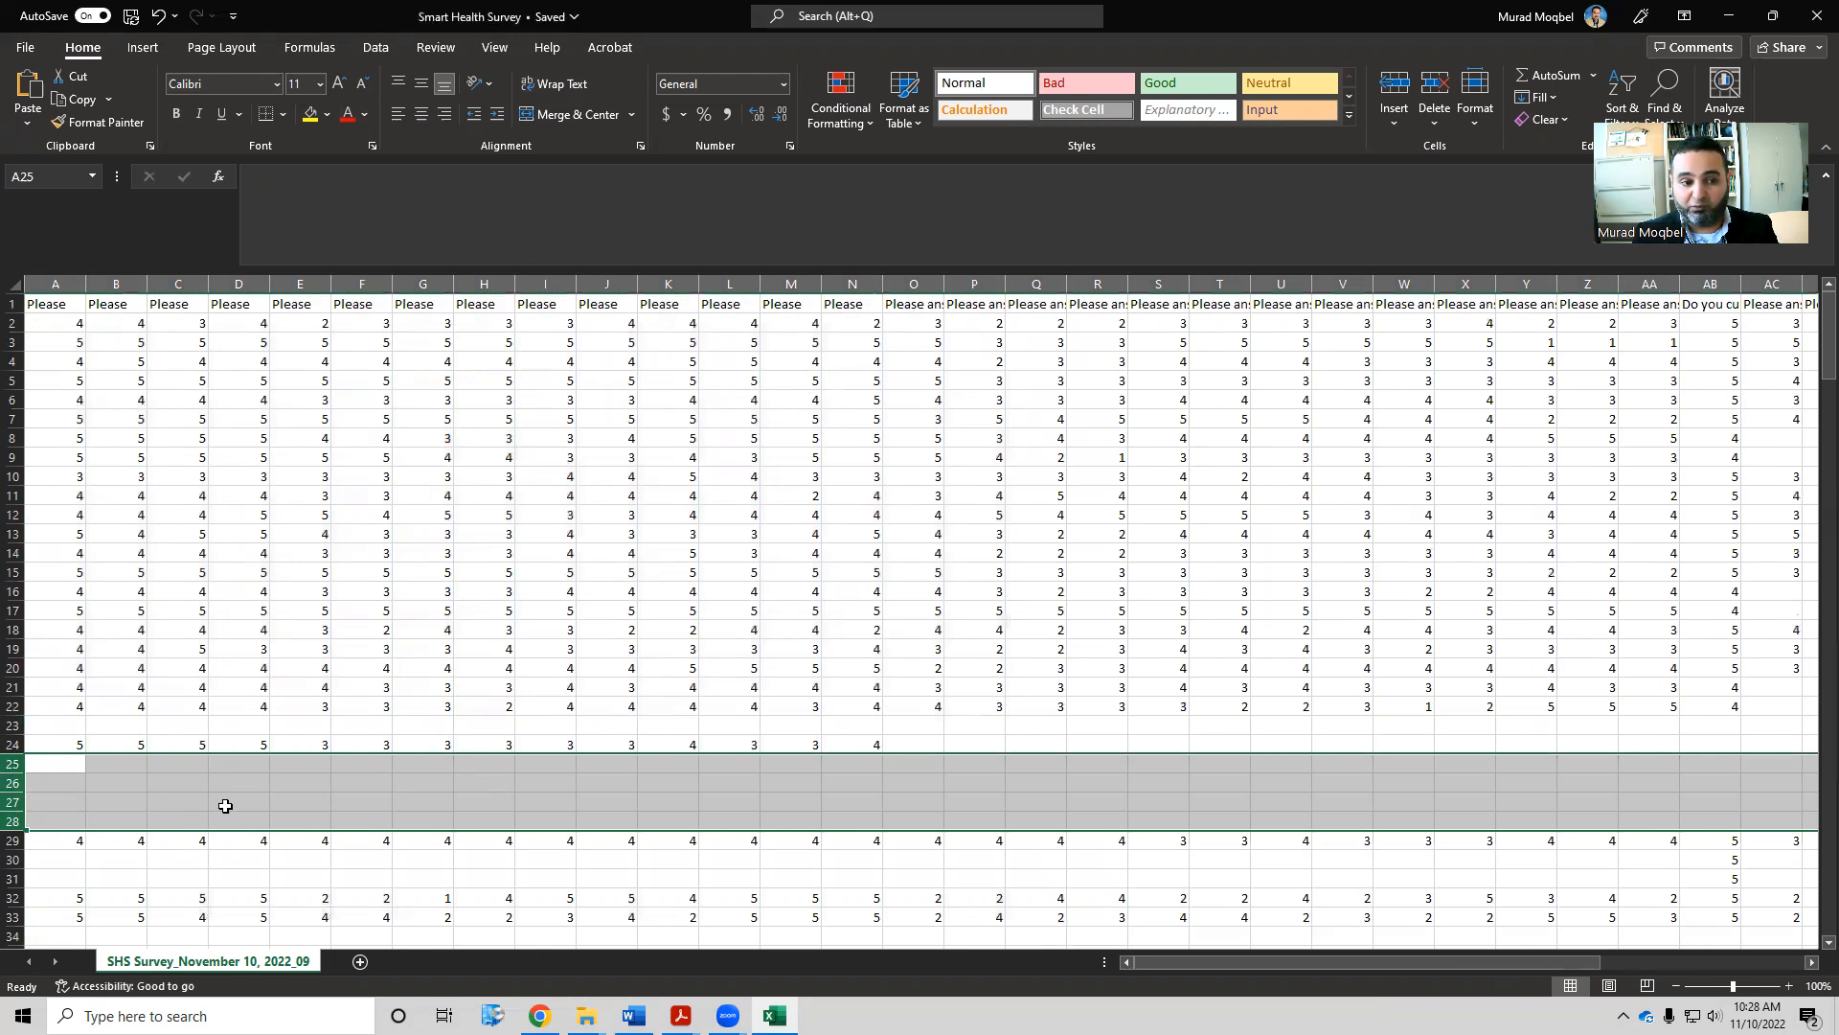
{"action": "right_click", "coordinate": [11, 764]}
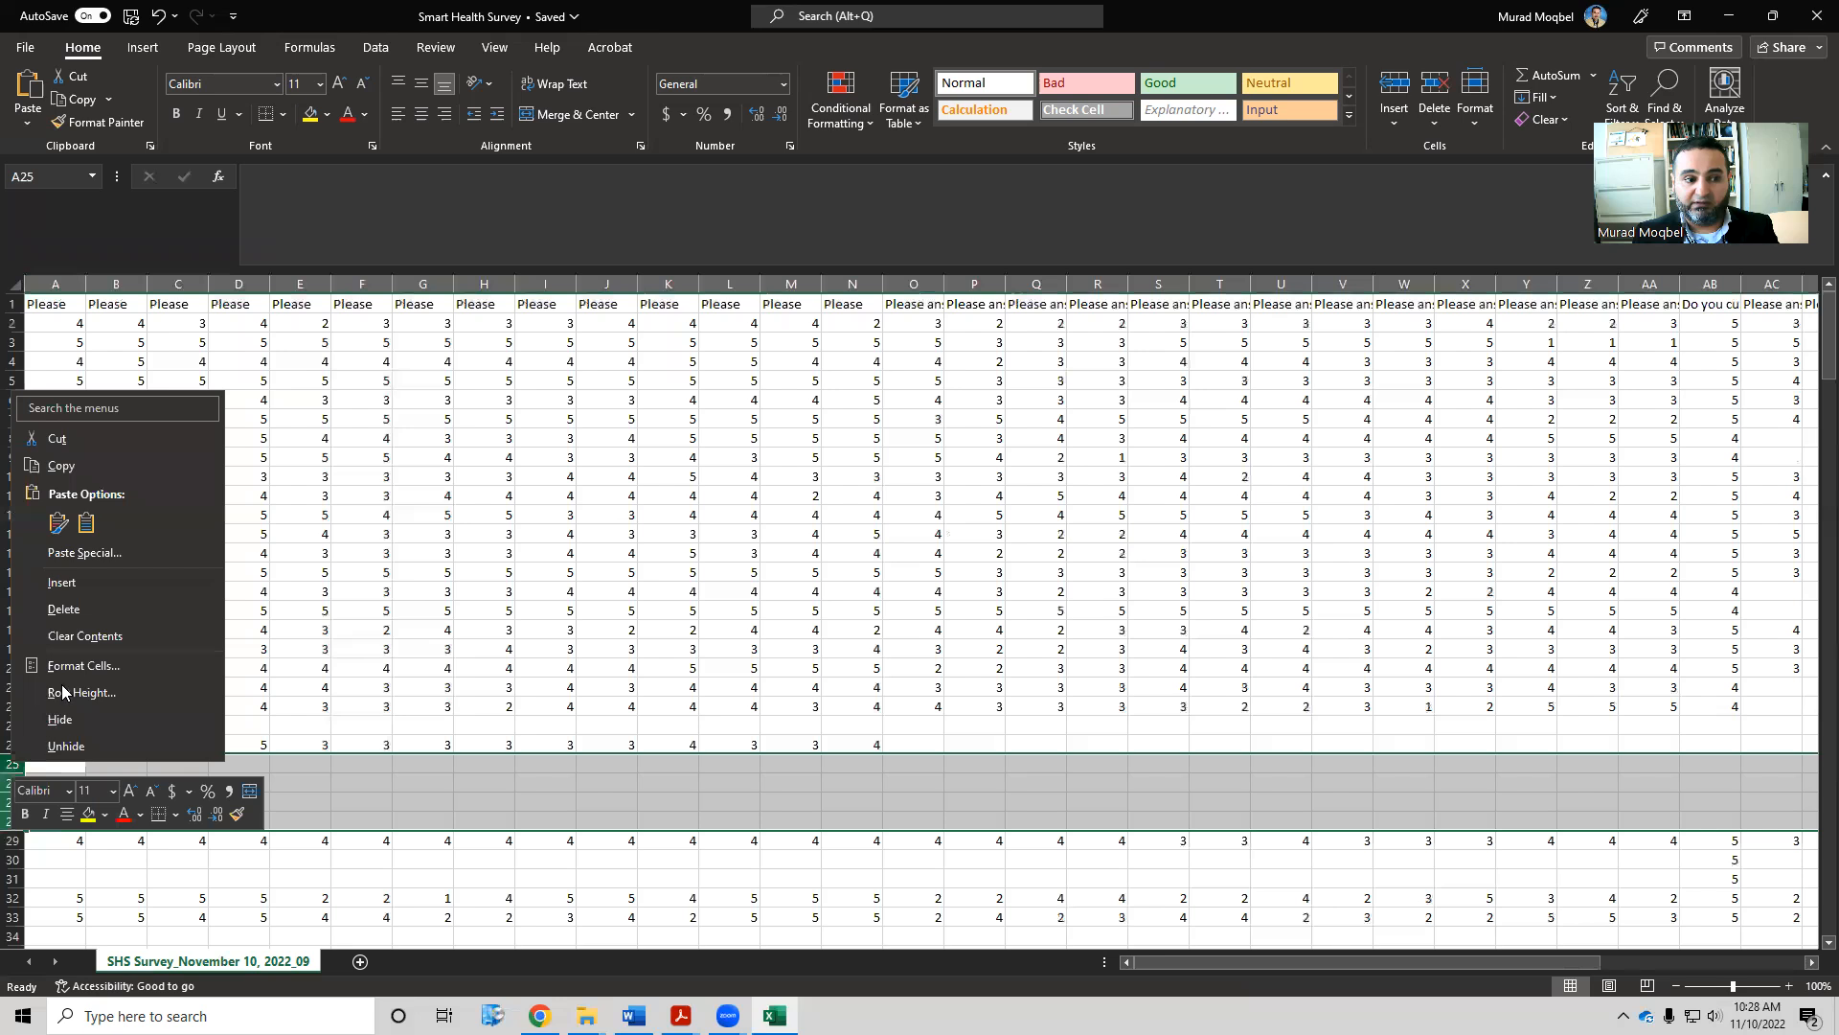
{"action": "left_click", "coordinate": [64, 609]}
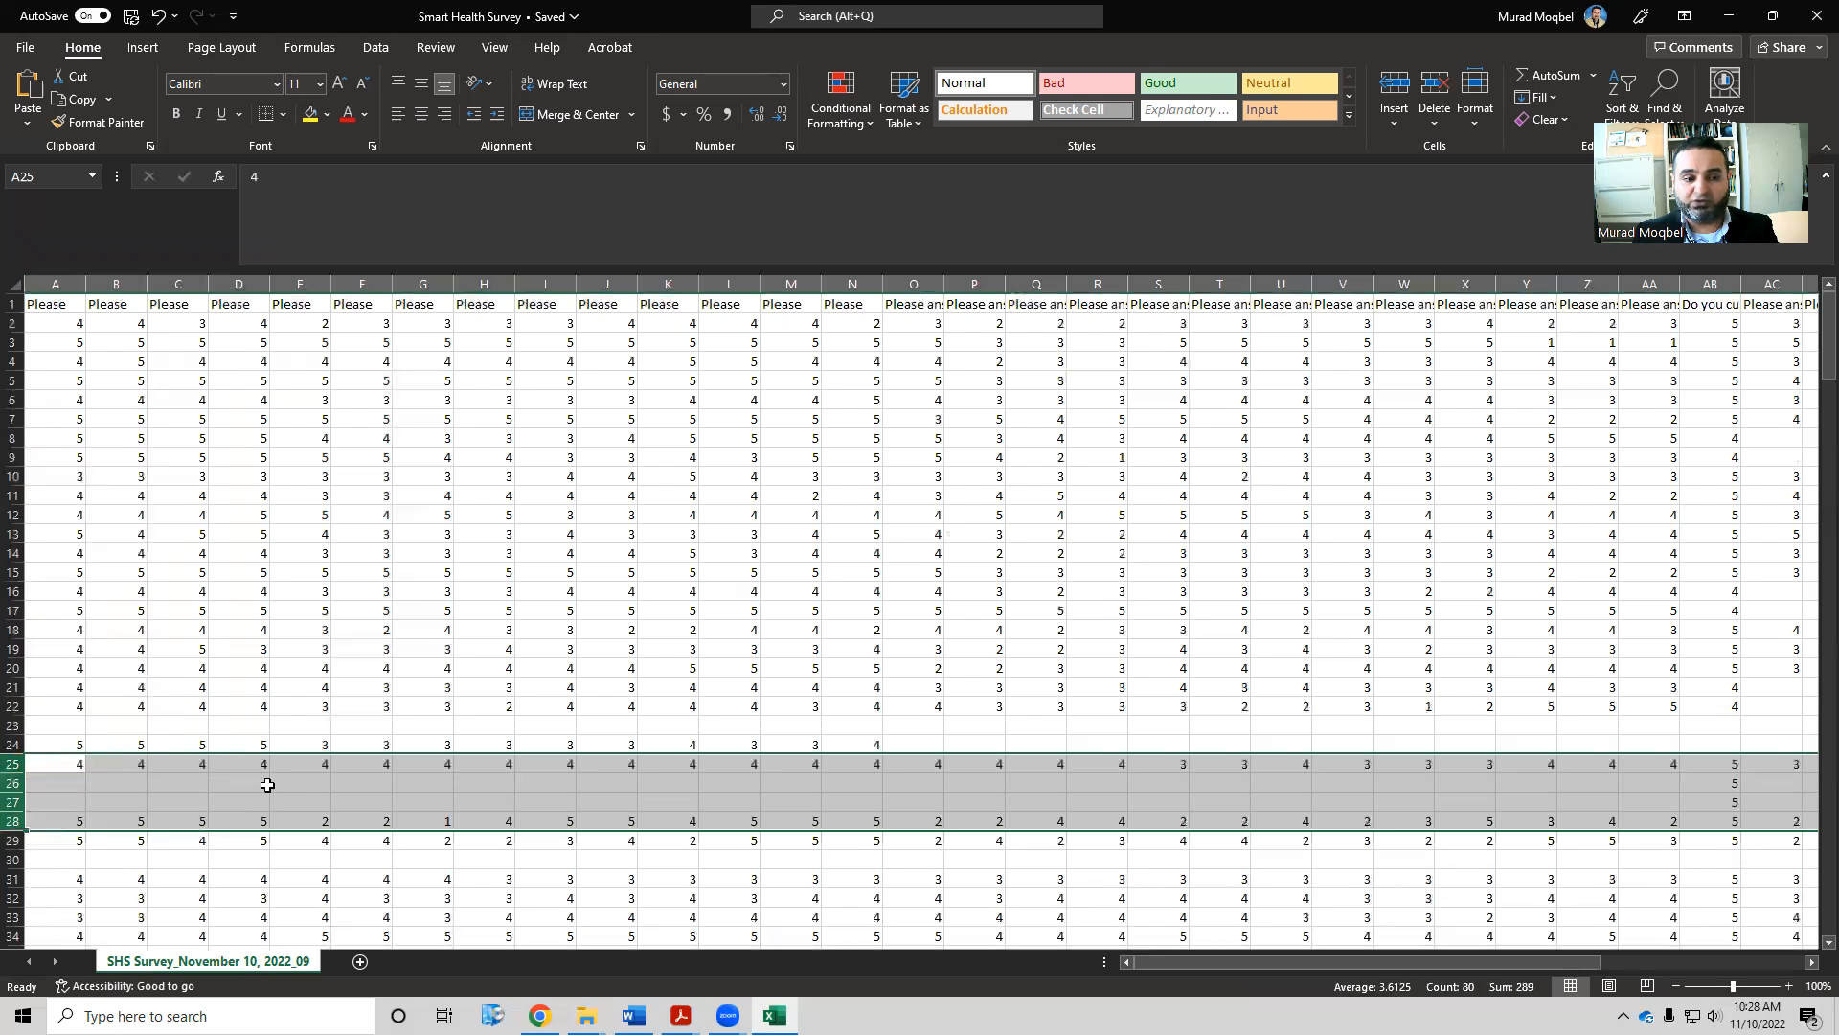
{"action": "left_click", "coordinate": [267, 784]}
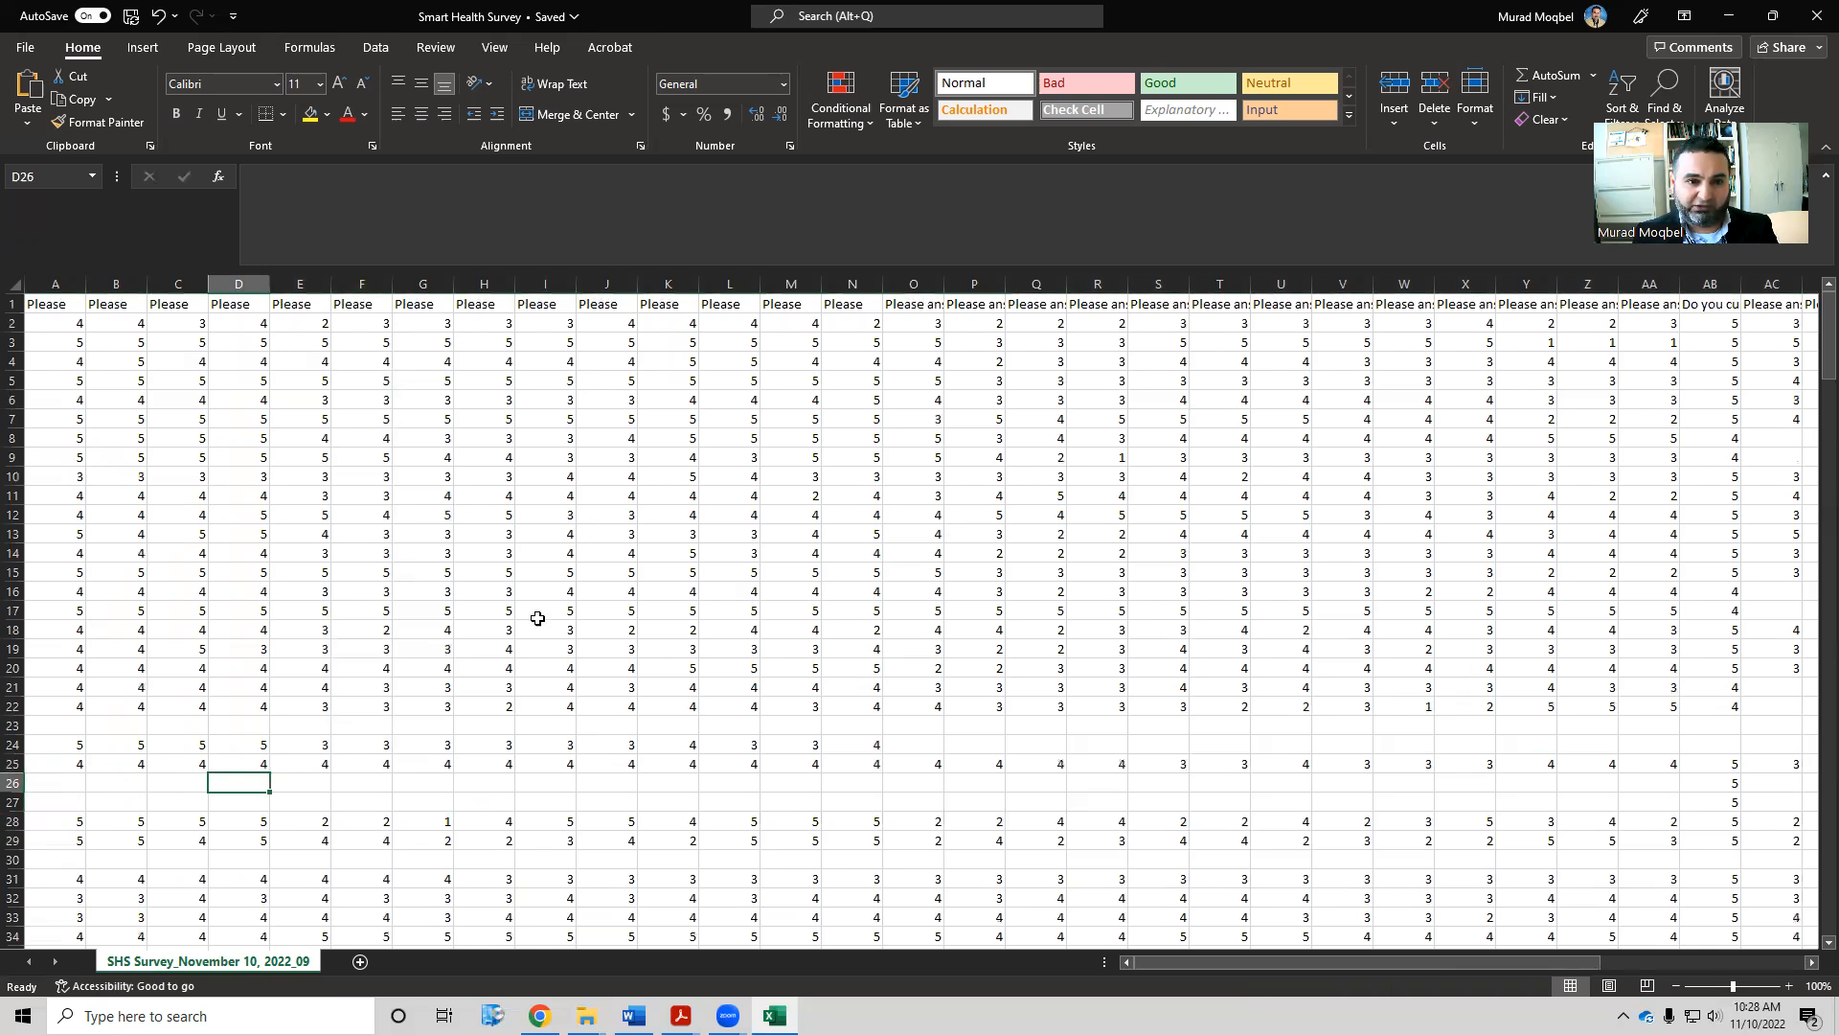
Copy the question header row from A1 through column AQ
{"action": "left_click", "coordinate": [60, 303]}
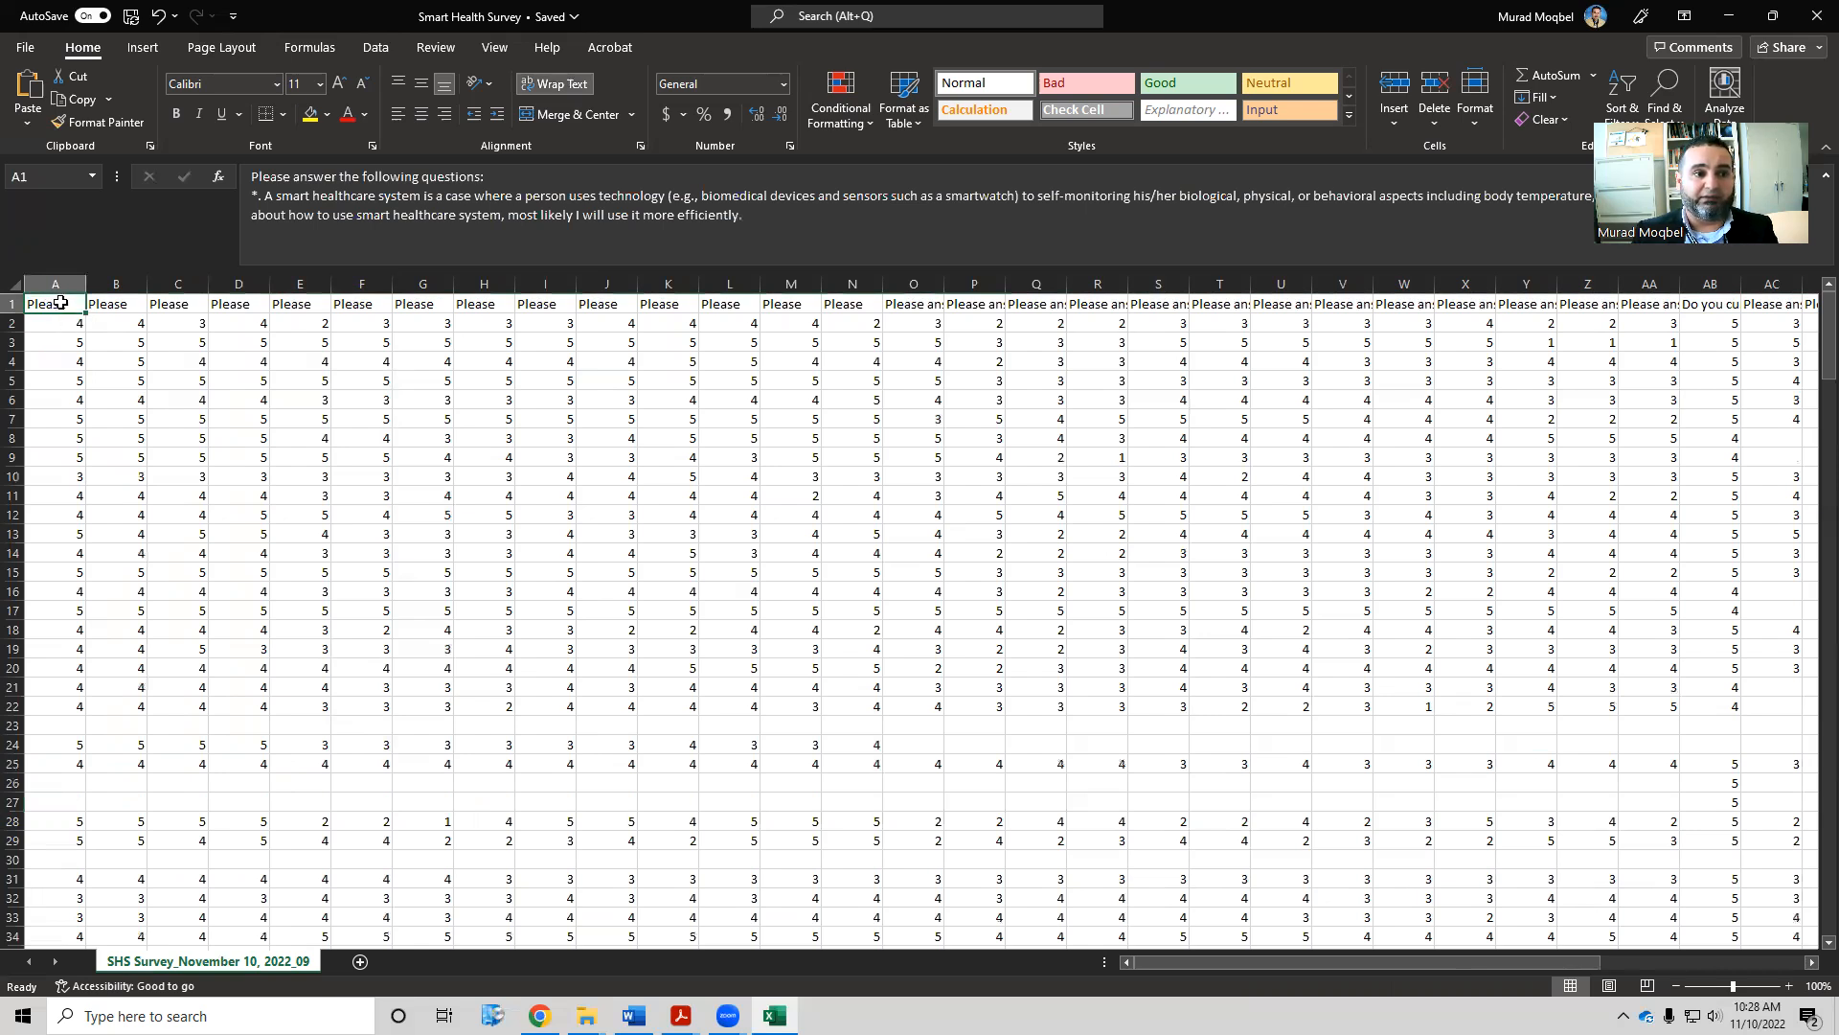
{"action": "left_click_drag", "start_coordinate": [58, 302], "coordinate": [922, 305]}
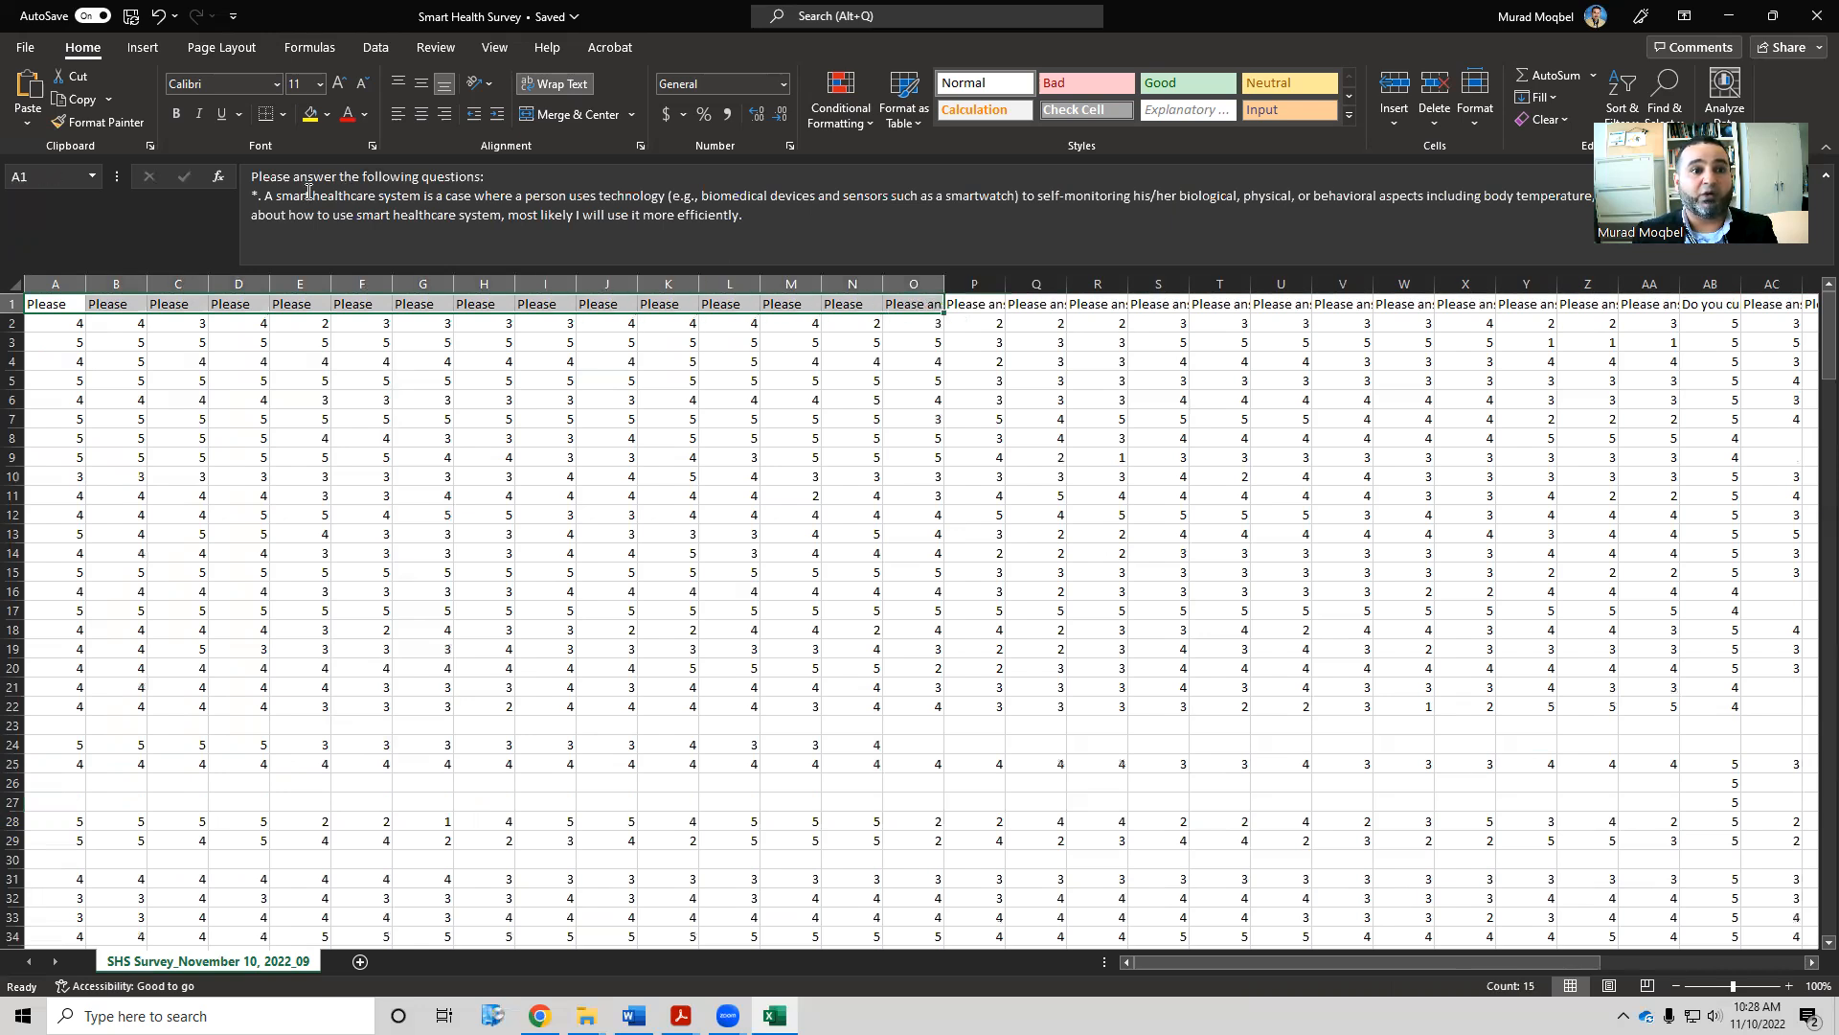
{"action": "left_click", "coordinate": [49, 306]}
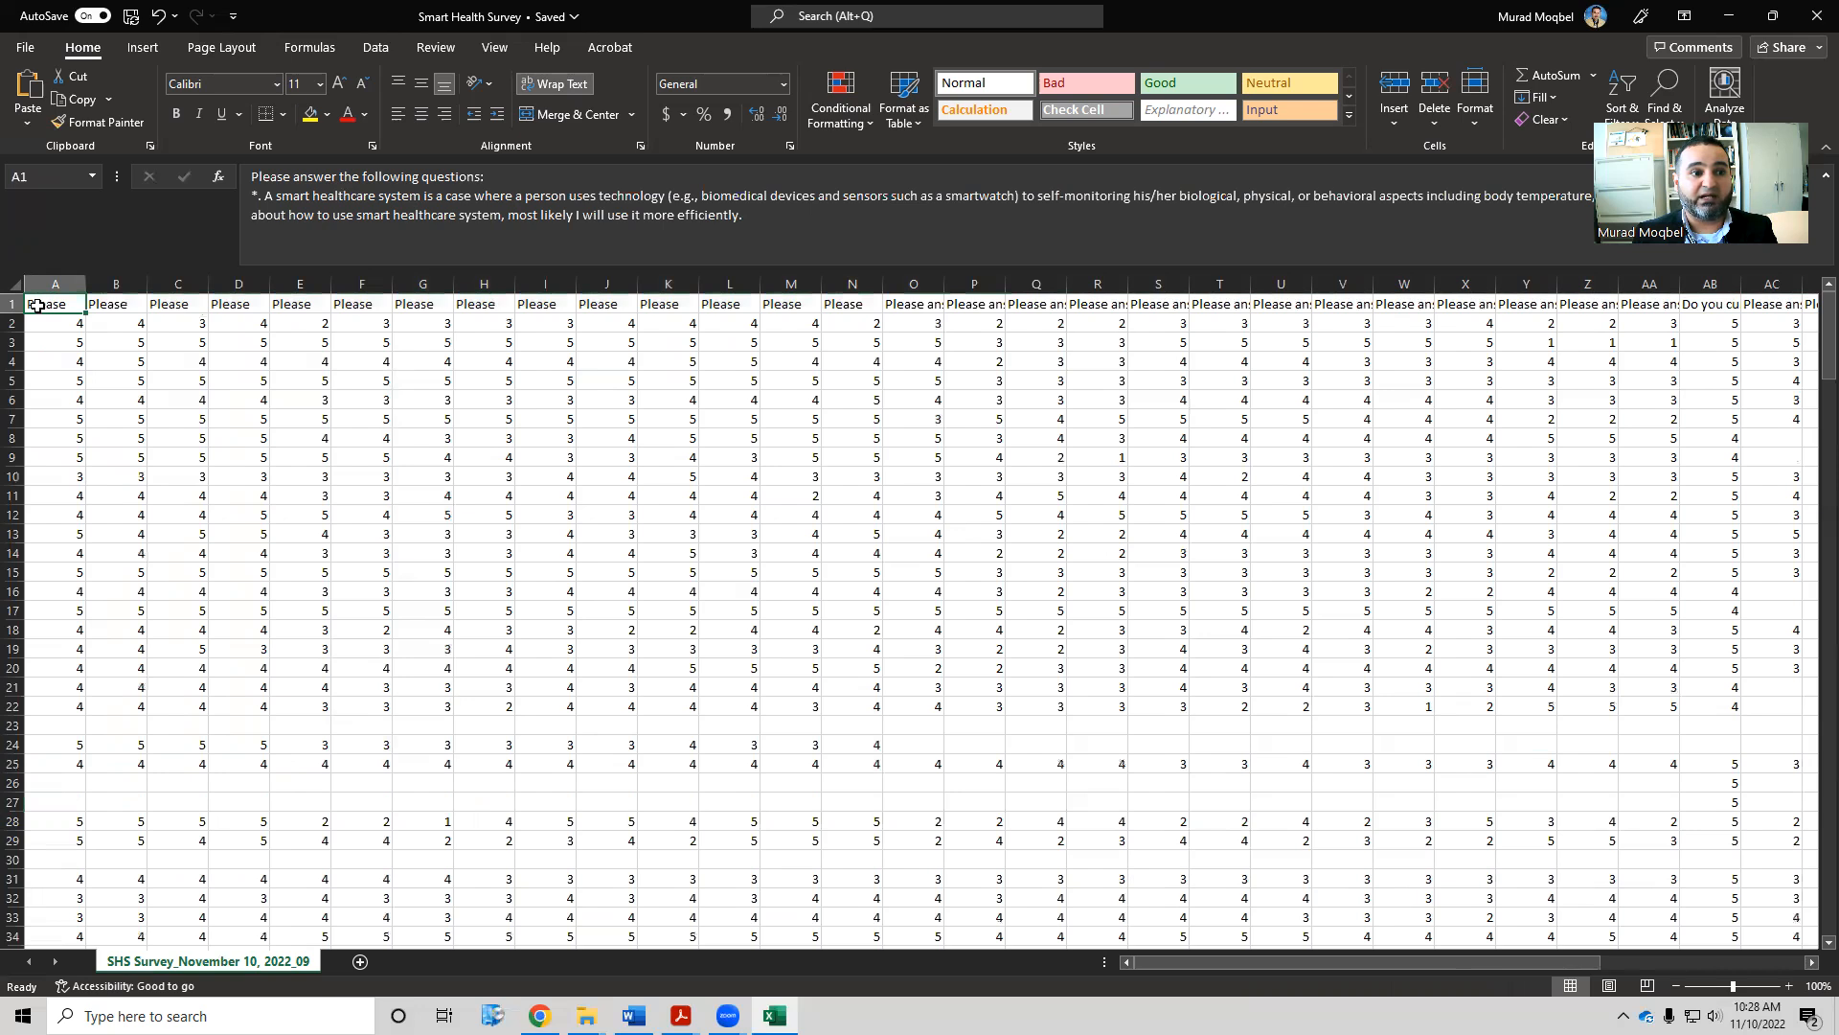
{"action": "left_click_drag", "start_coordinate": [48, 304], "coordinate": [1542, 303]}
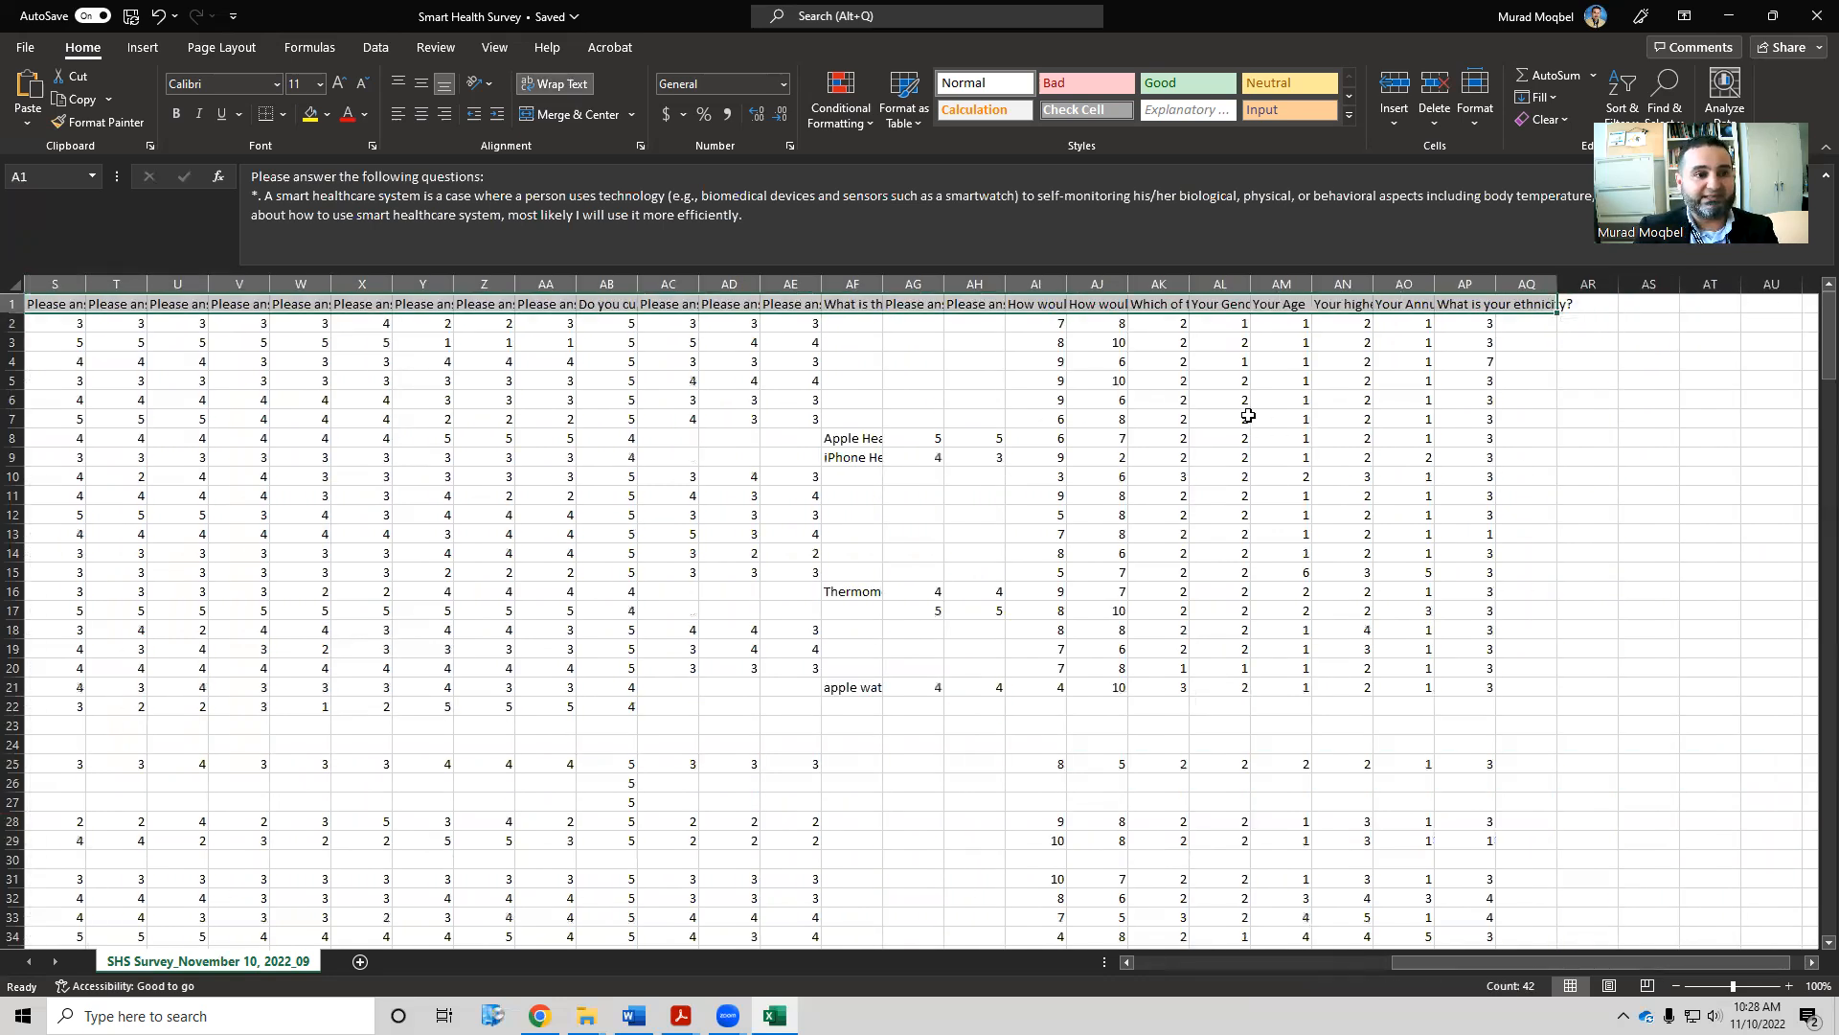
{"action": "key", "text": "ctrl+c"}
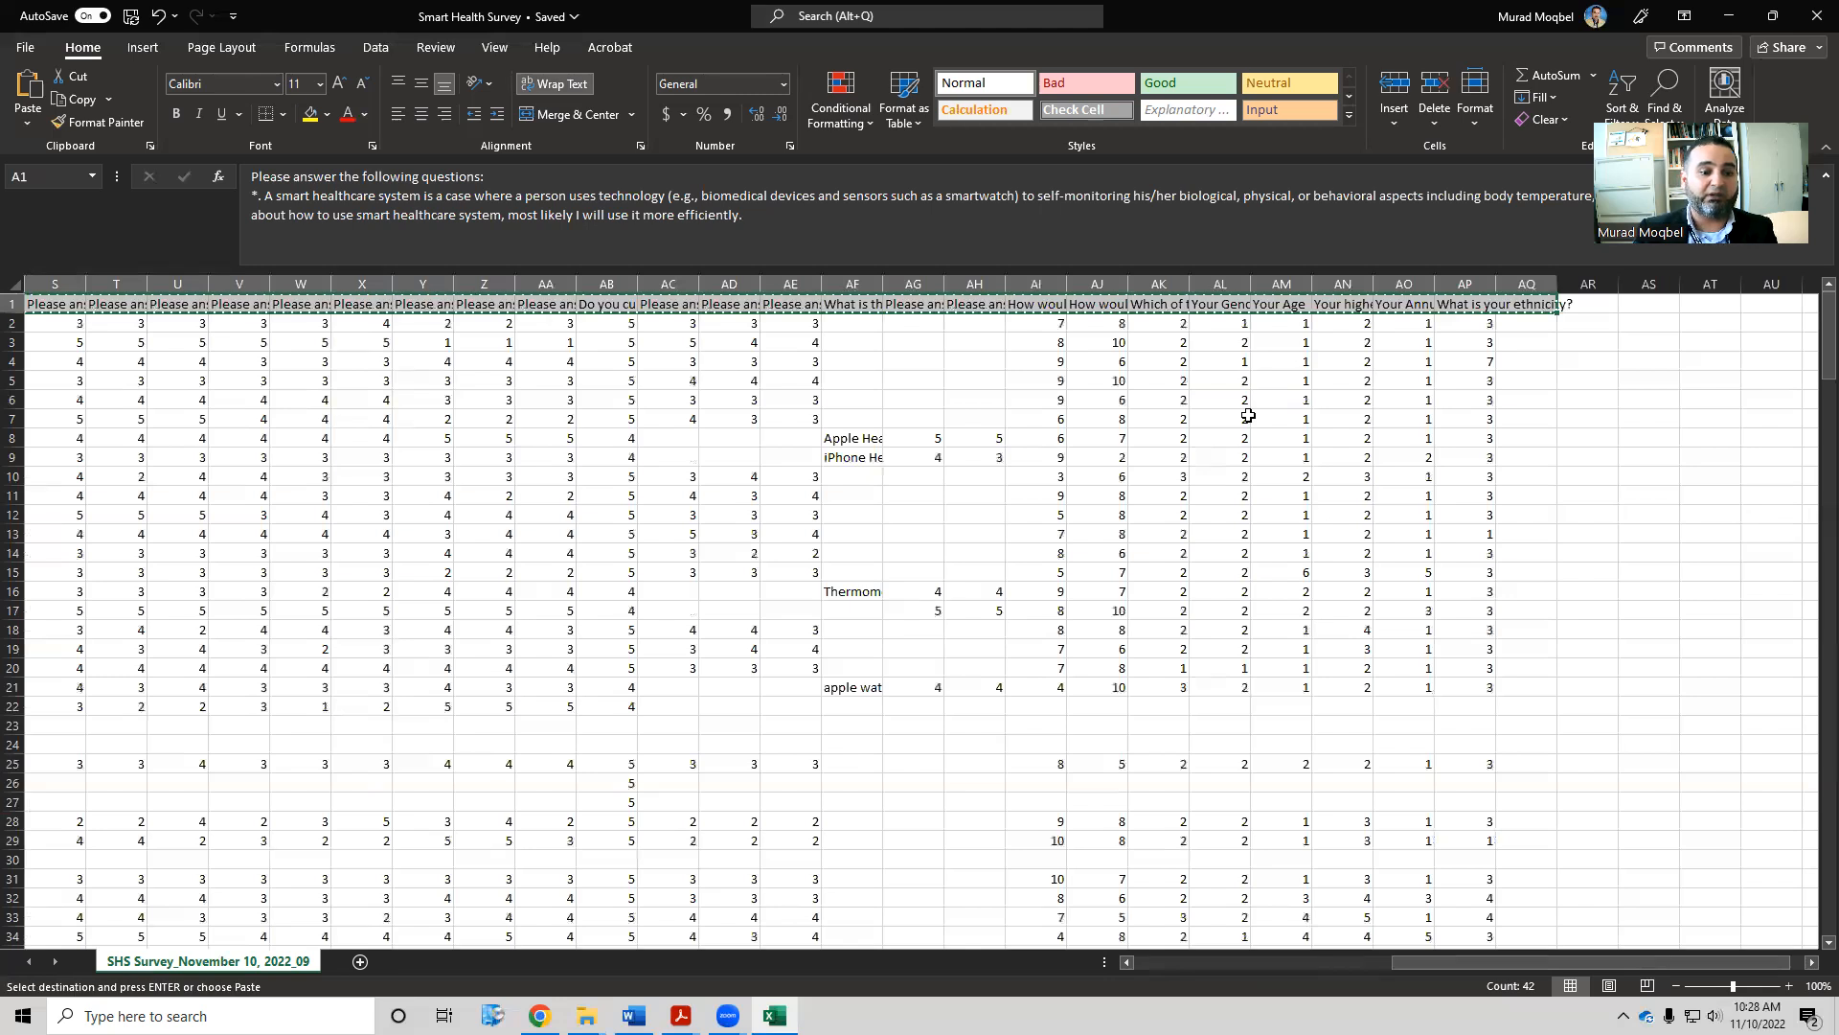
Add a new worksheet and rename it "Data Dictionary"
{"action": "left_click", "coordinate": [360, 961]}
{"action": "right_click", "coordinate": [351, 961]}
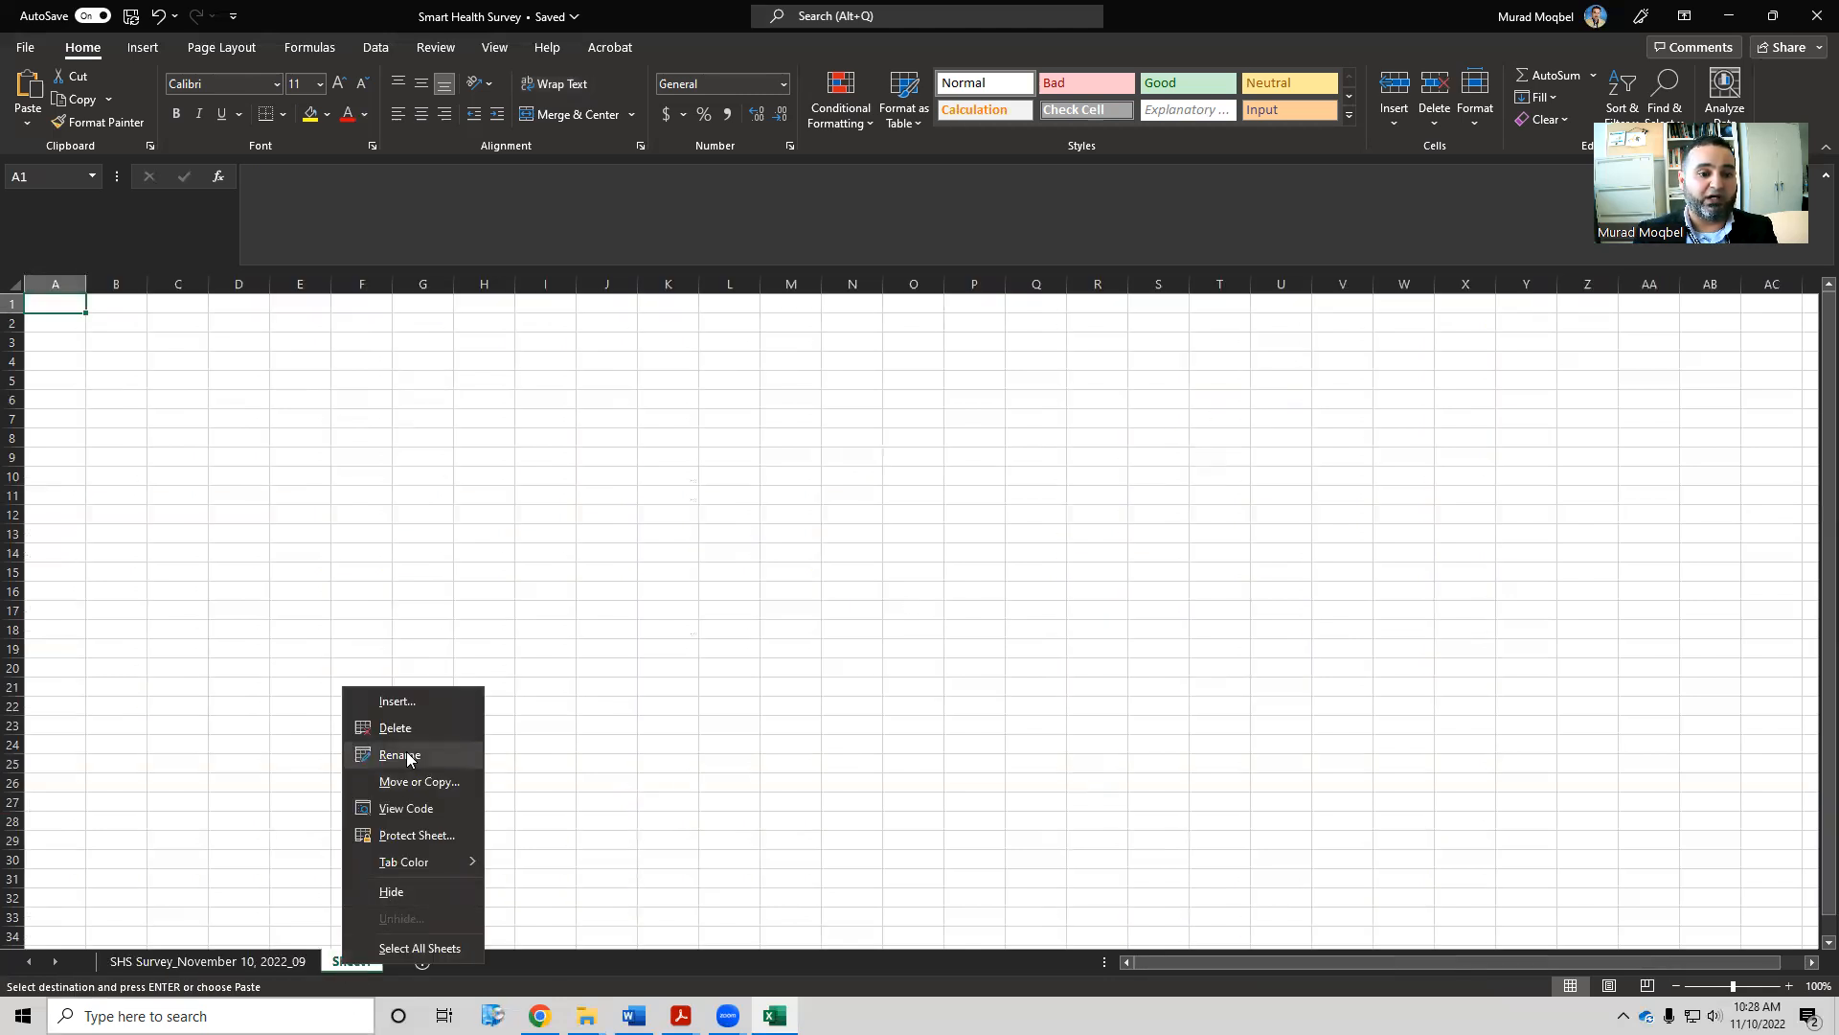
{"action": "left_click", "coordinate": [400, 755]}
{"action": "type", "text": "Da"}
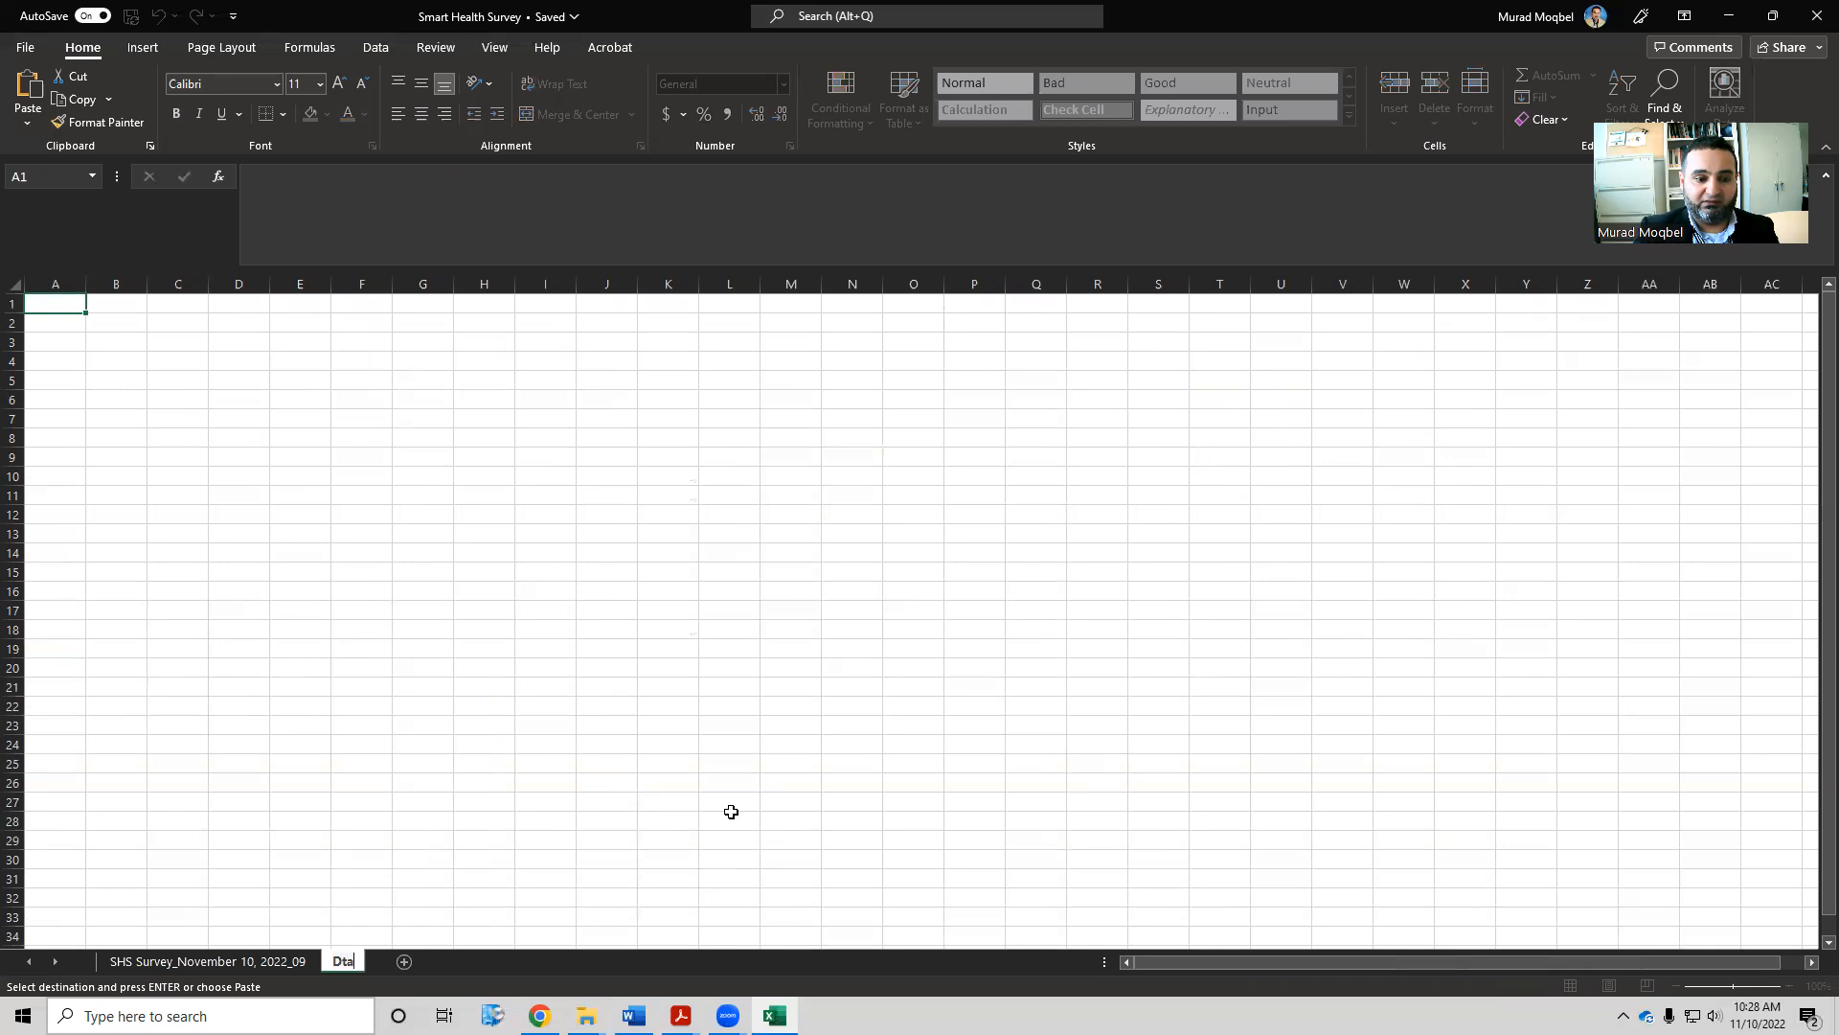
{"action": "type", "text": "ta "}
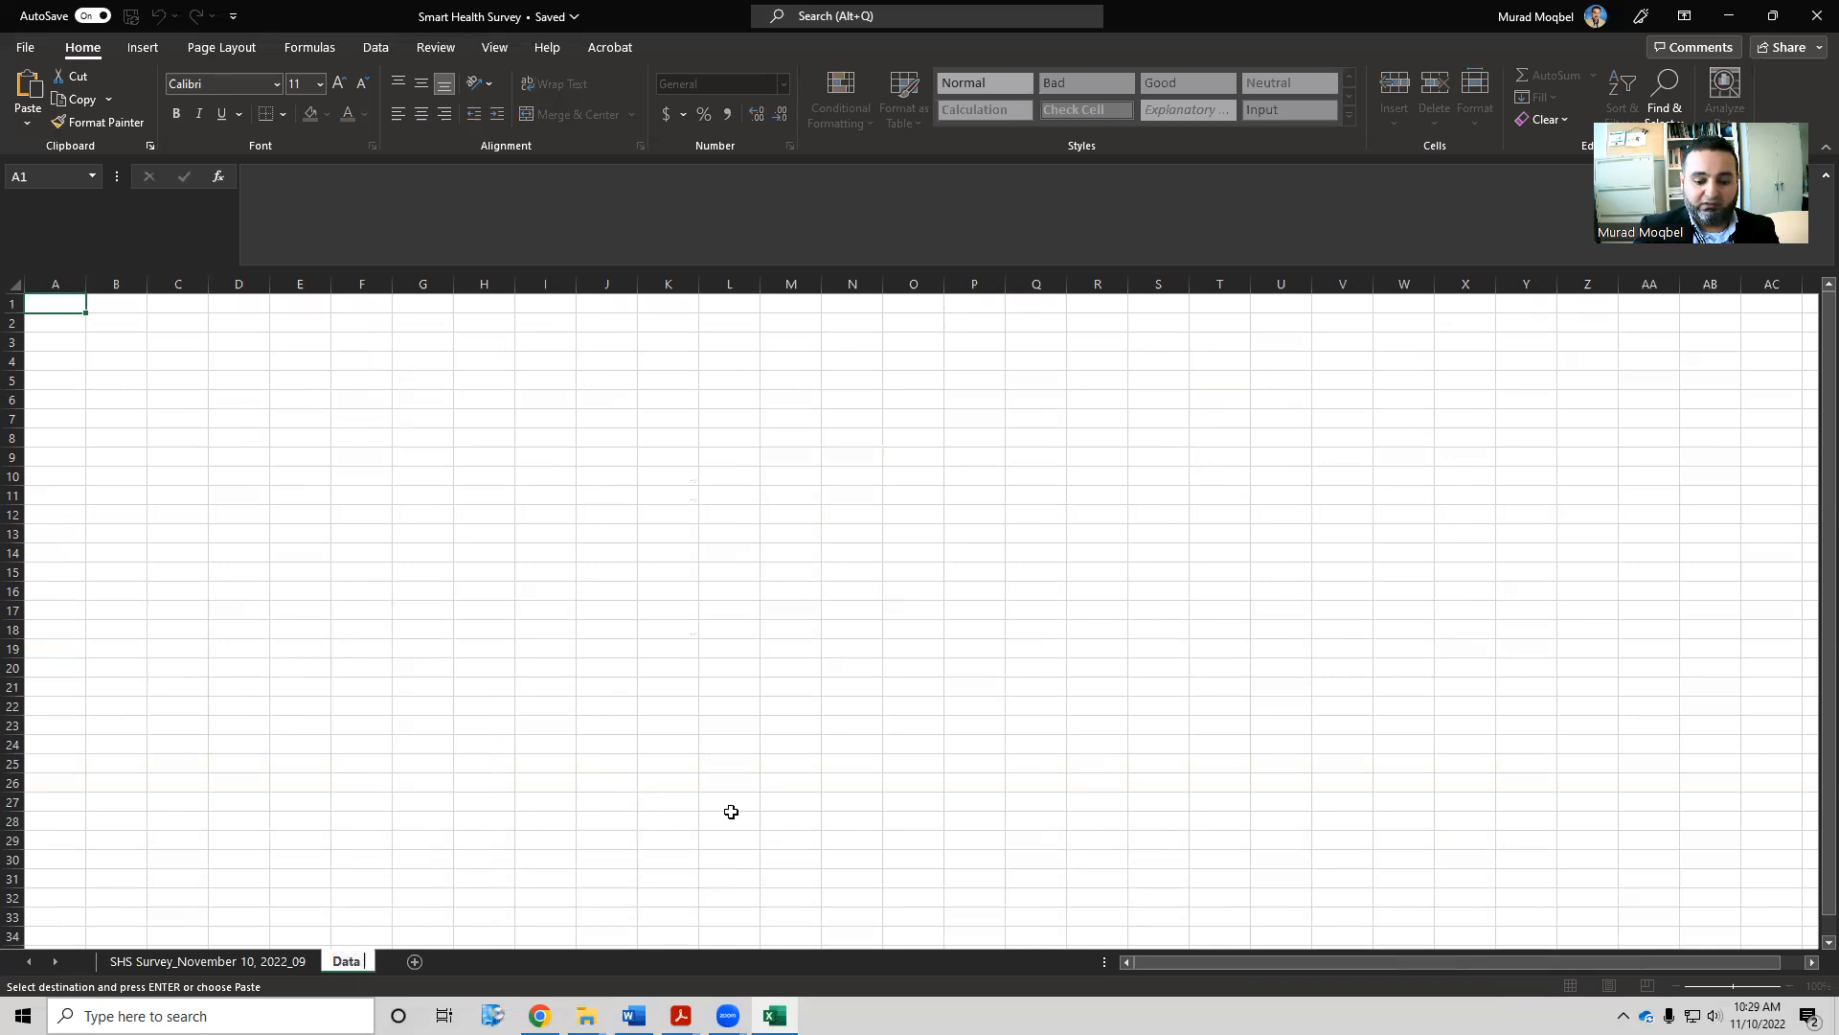
{"action": "type", "text": "Dictionary"}
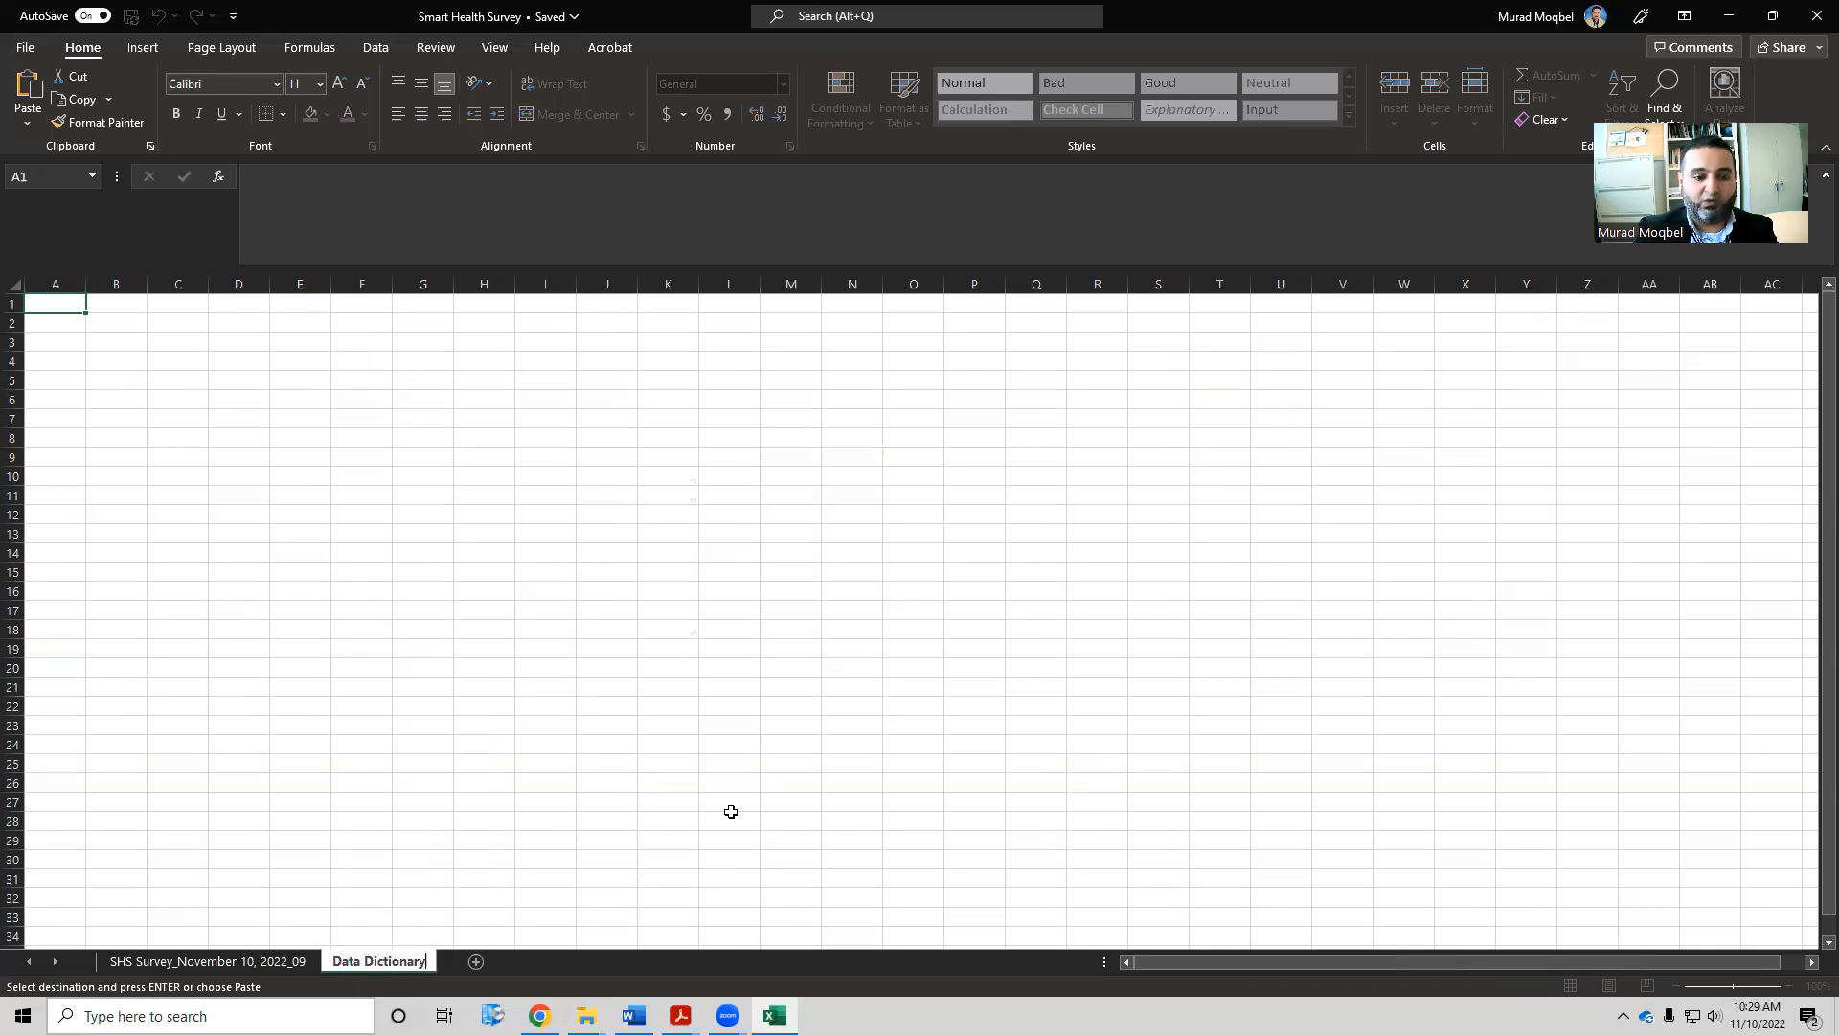
{"action": "key", "text": "Return"}
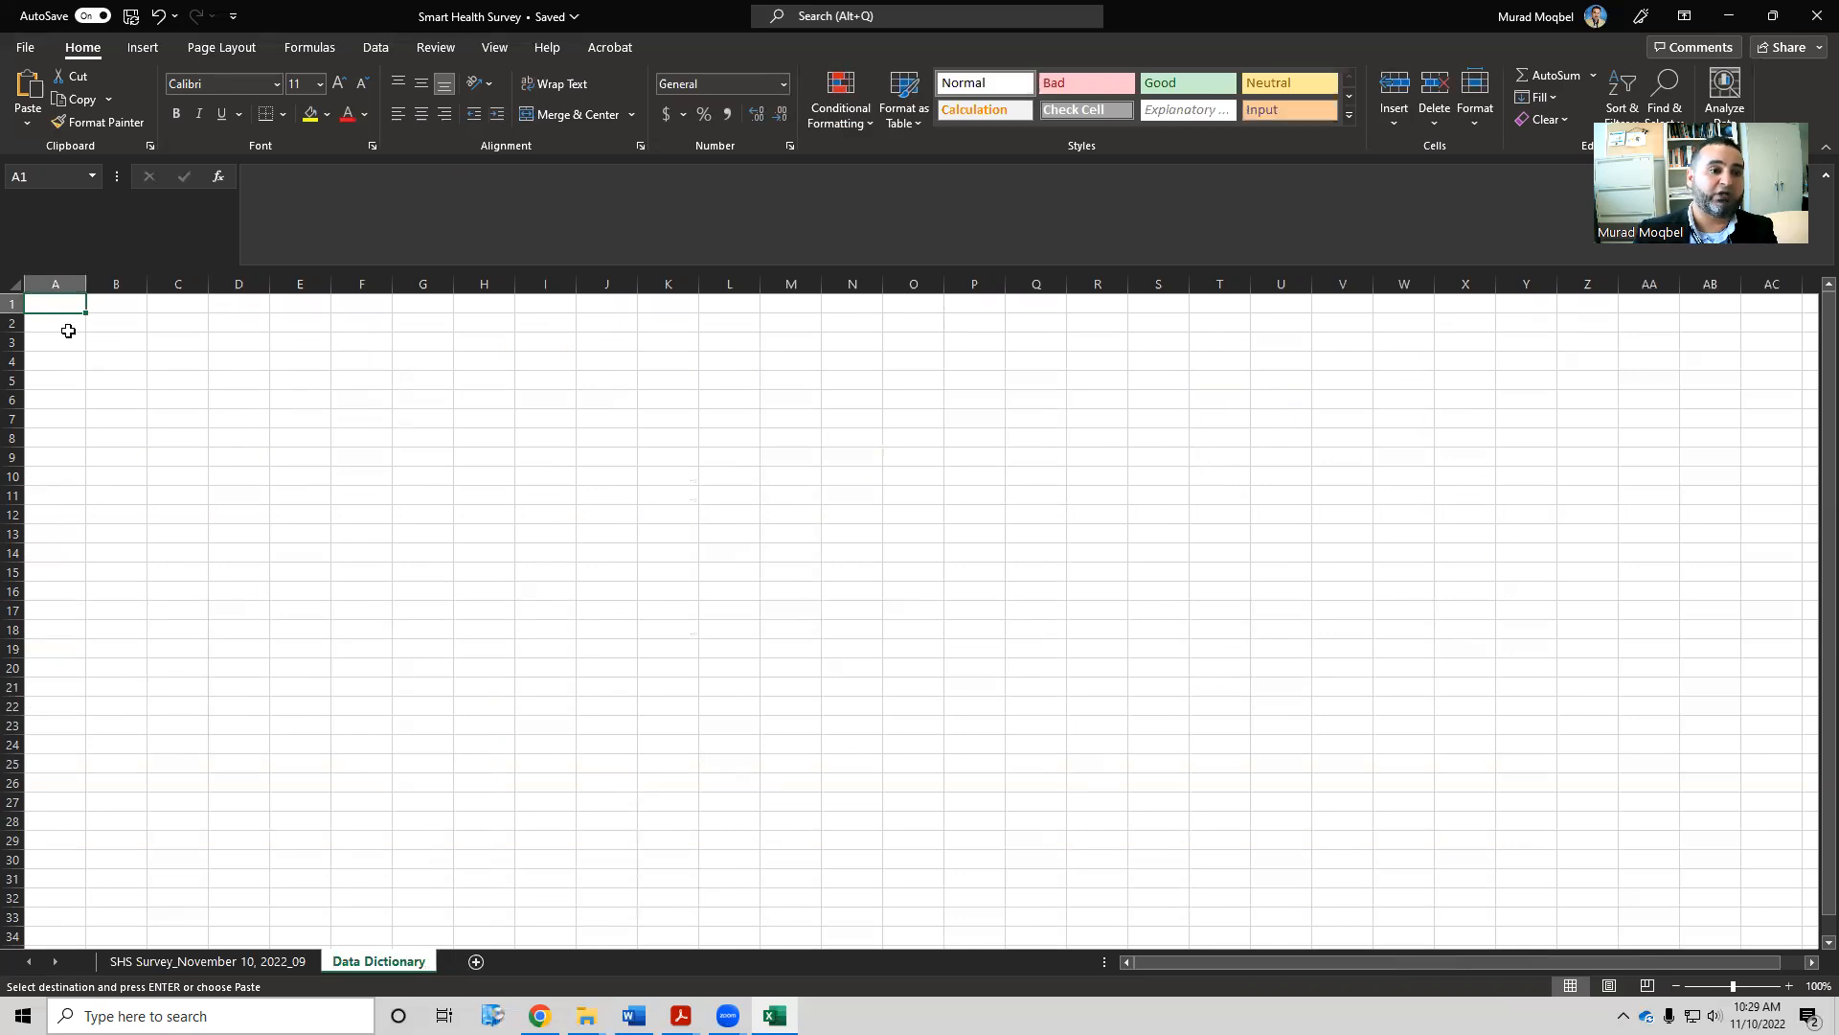
Paste the copied question headers transposed into the Data Dictionary sheet, starting at cell B2
{"action": "right_click", "coordinate": [37, 306]}
{"action": "left_click", "coordinate": [29, 300]}
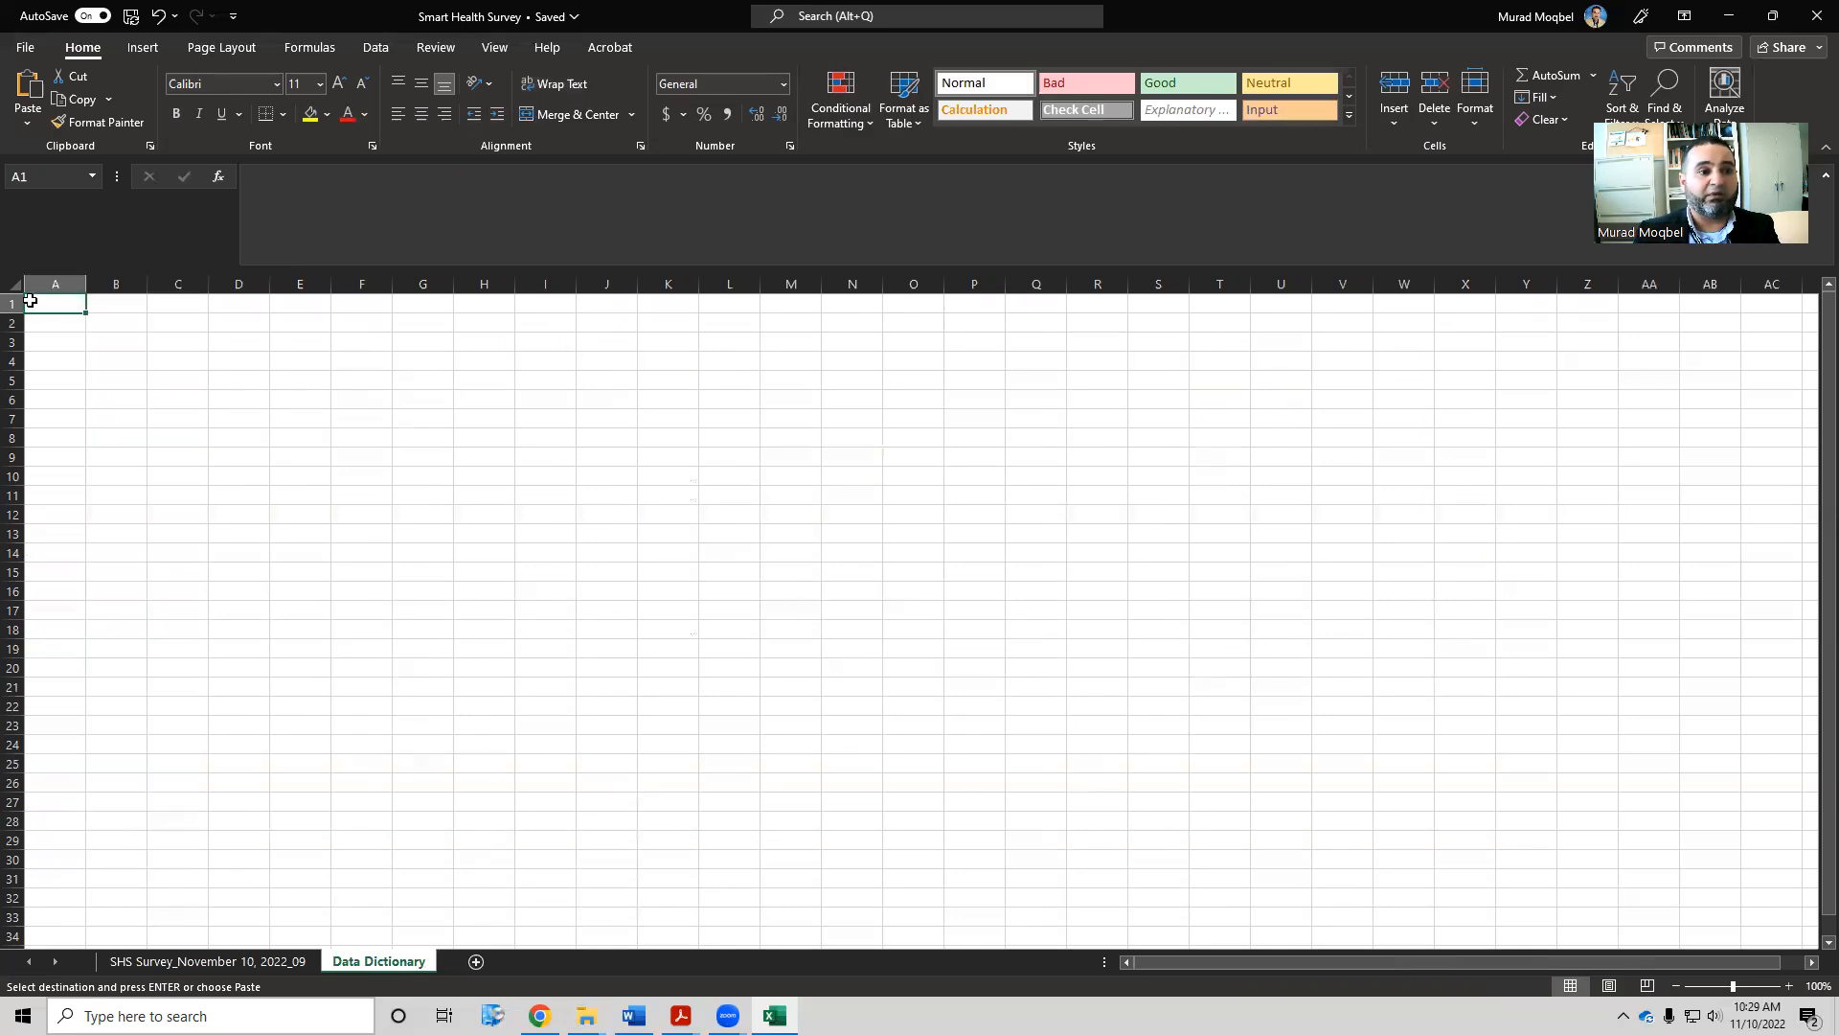
{"action": "left_click", "coordinate": [318, 962]}
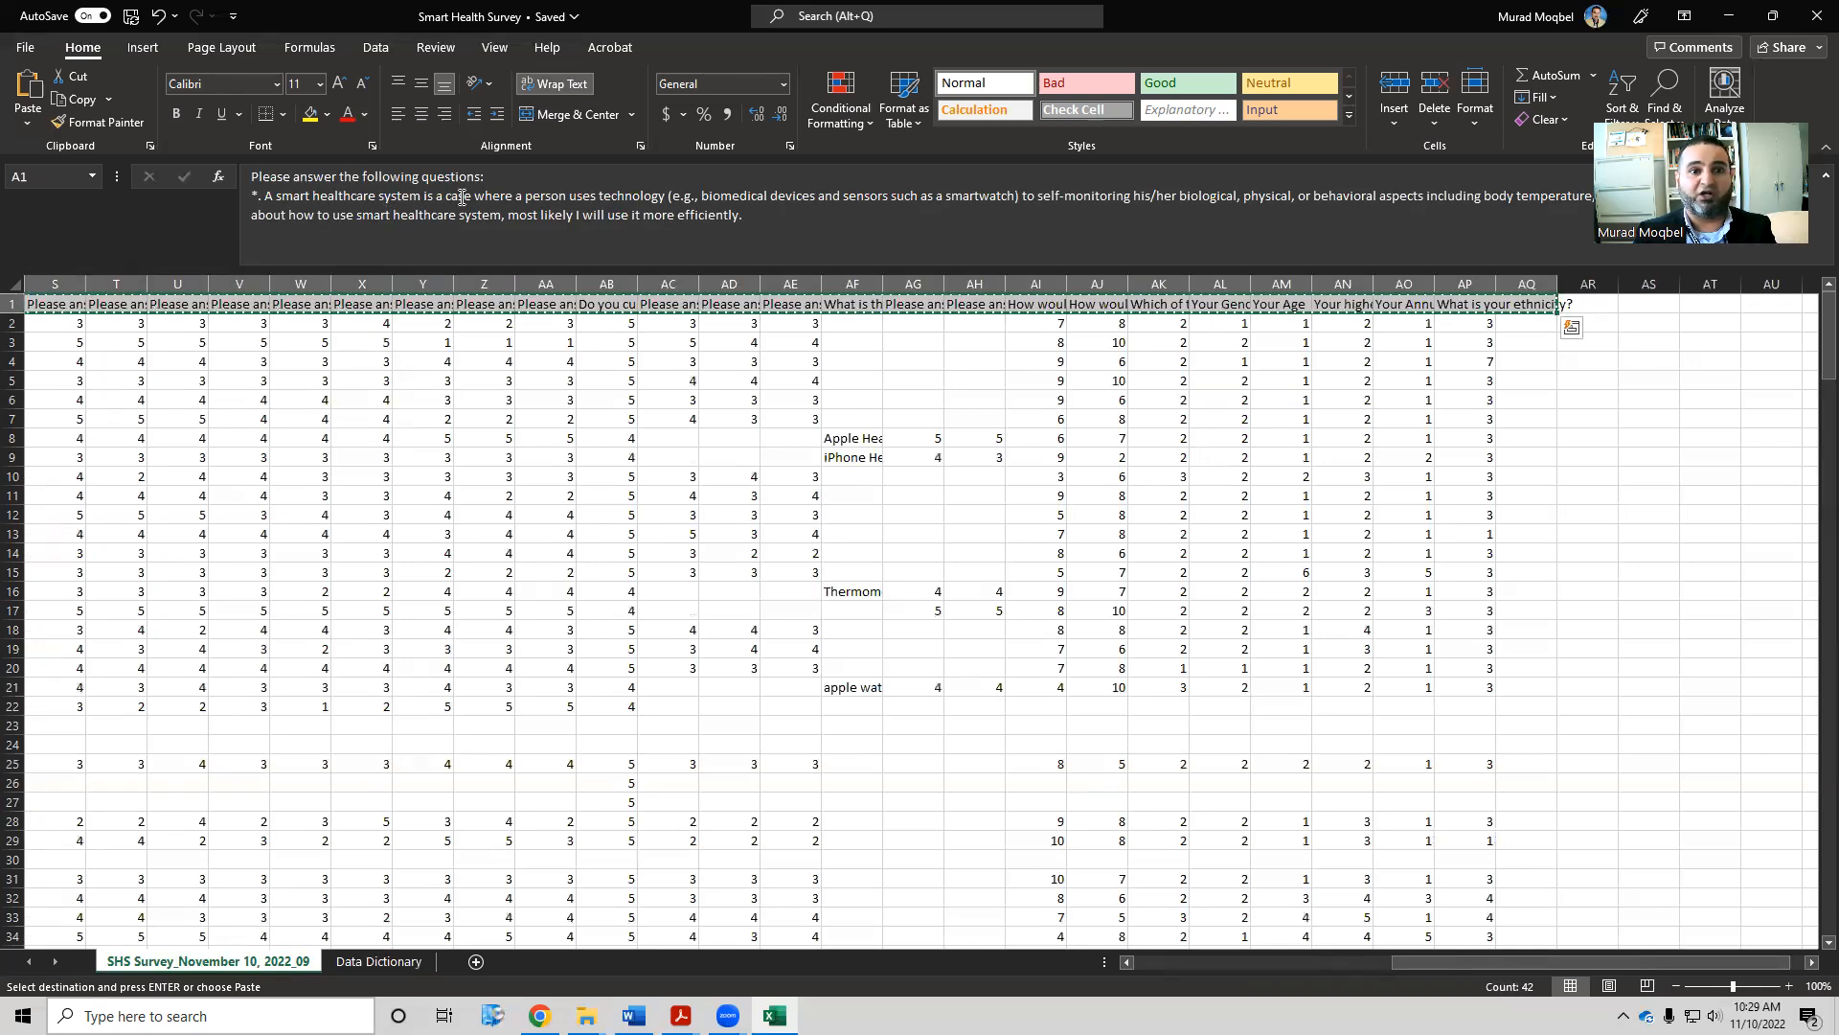
{"action": "left_click", "coordinate": [398, 962]}
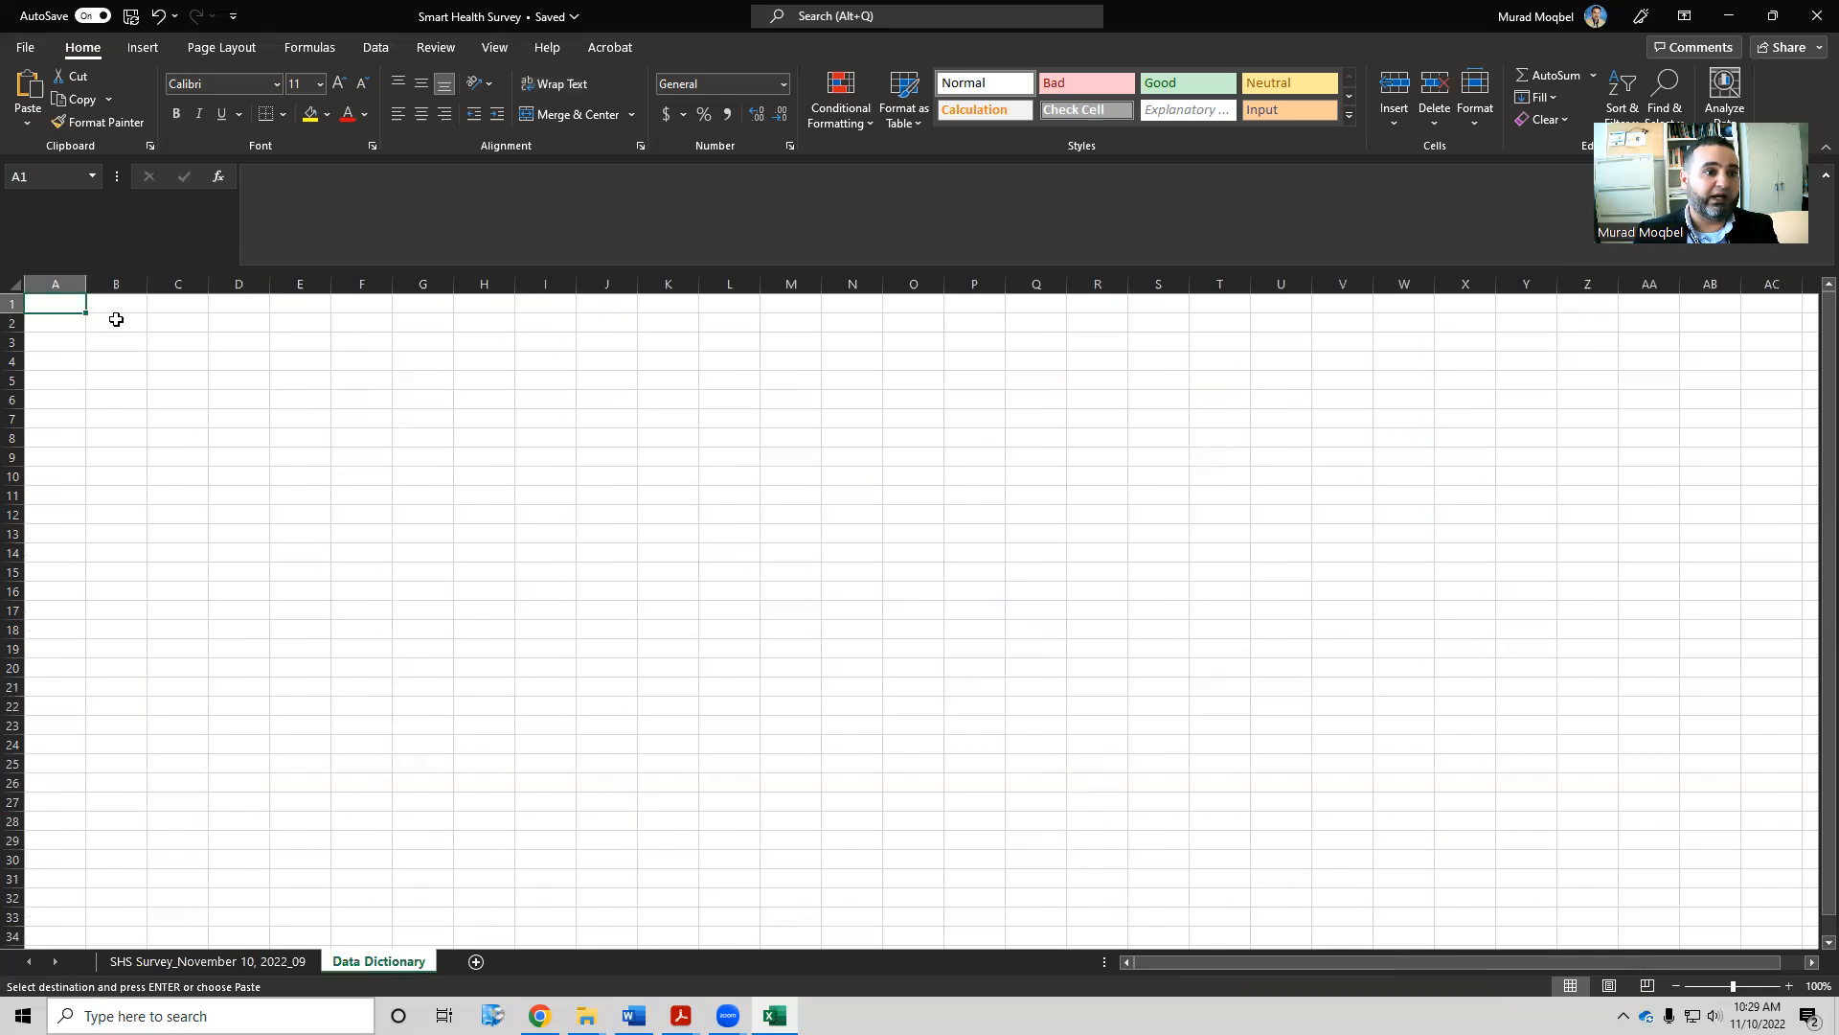
{"action": "left_click", "coordinate": [113, 321]}
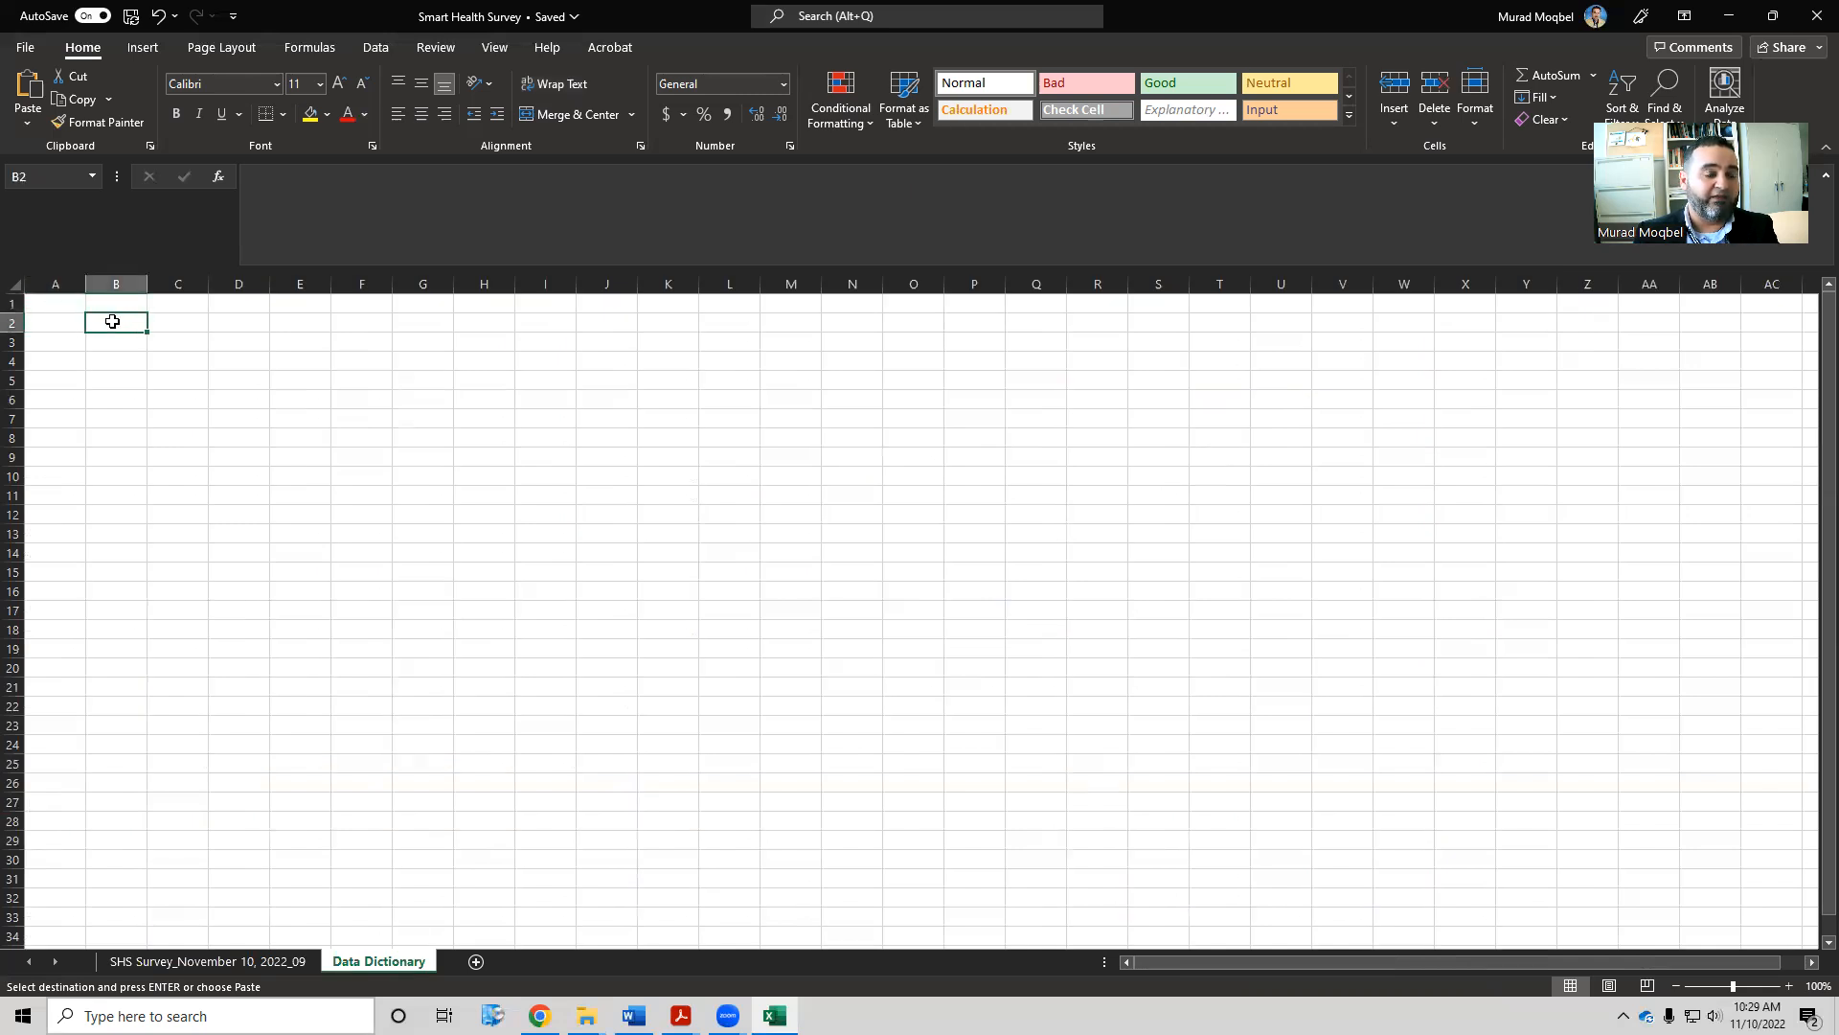
{"action": "right_click", "coordinate": [112, 321]}
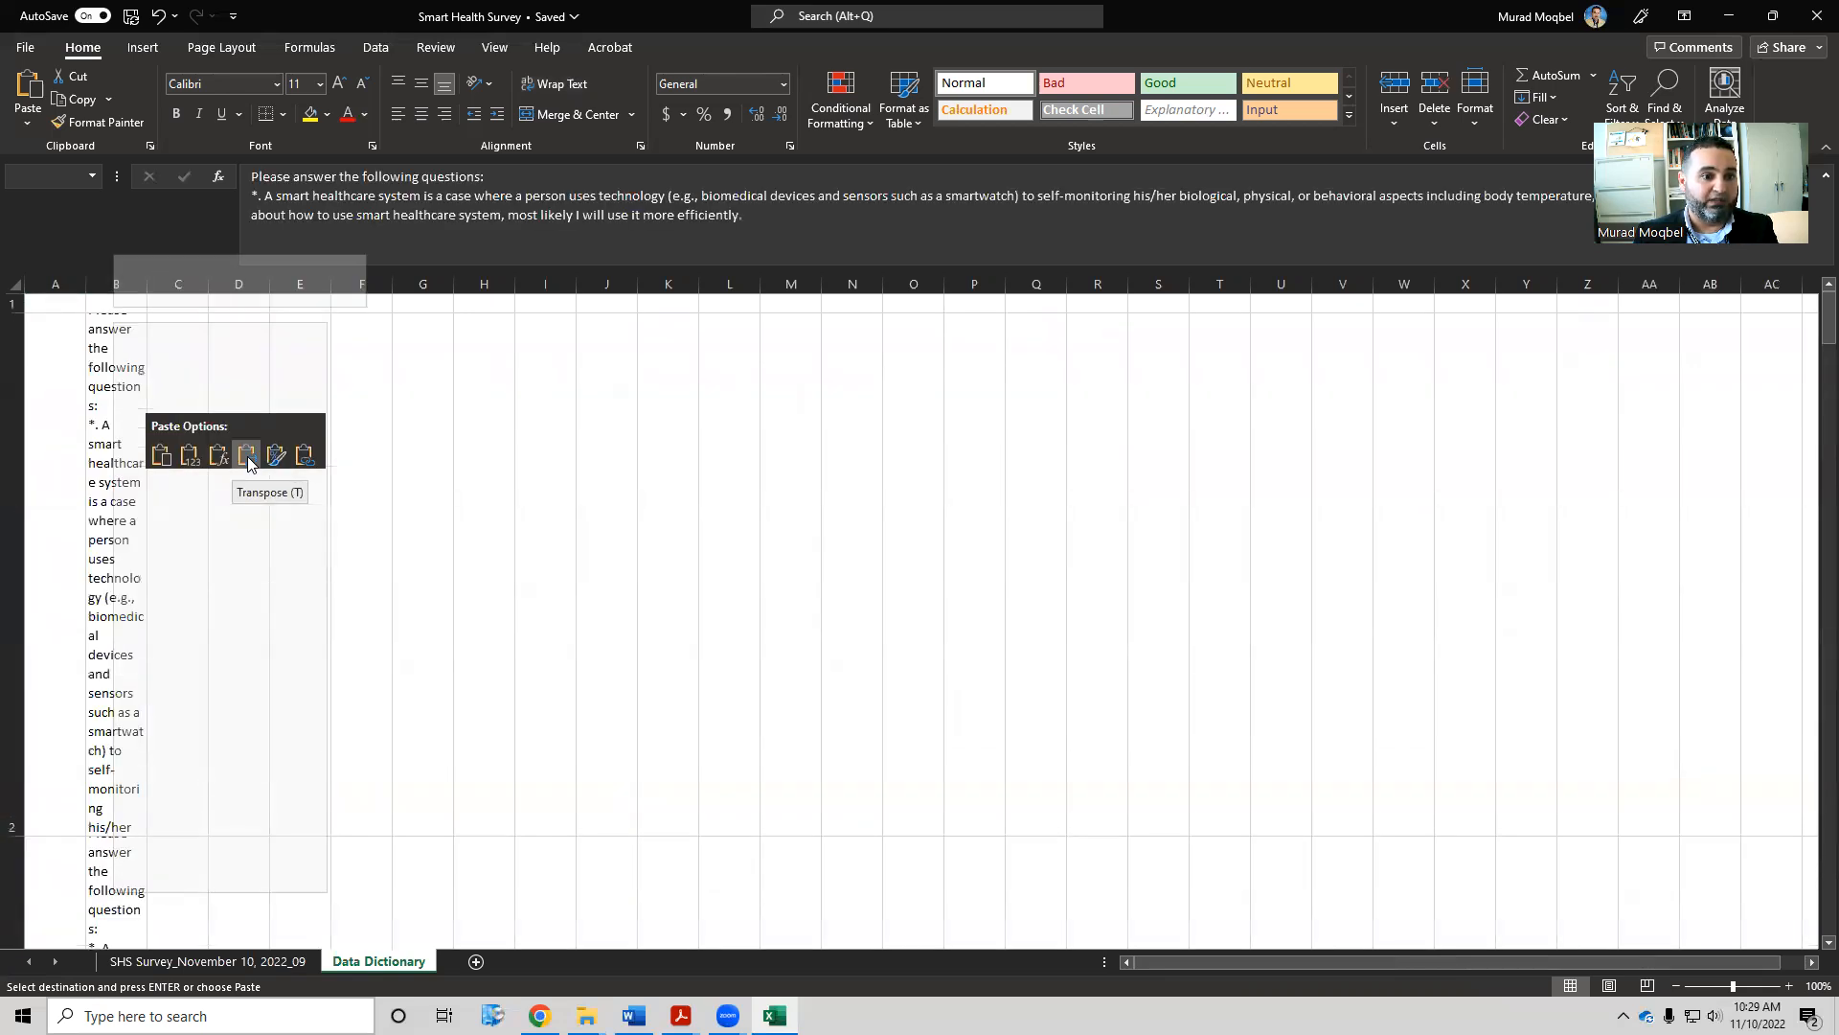
{"action": "left_click", "coordinate": [246, 456]}
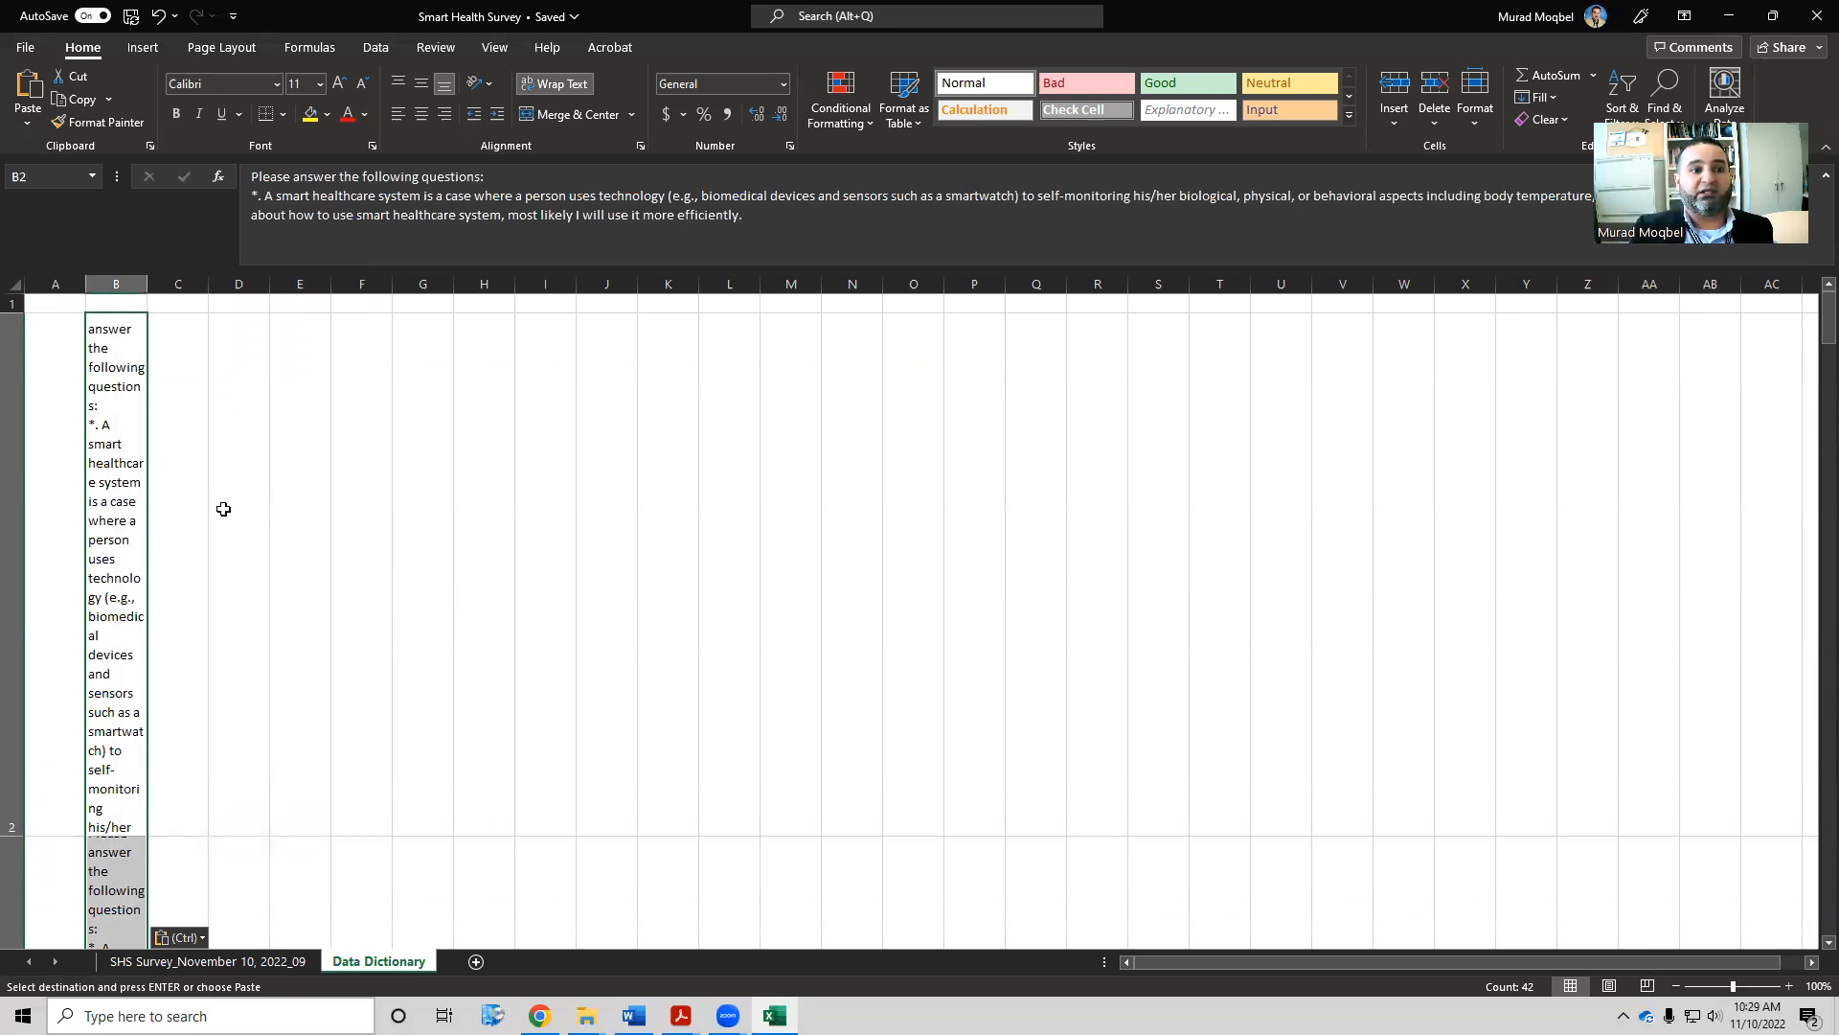
Widen column B to fit the question text and auto-fit the height of all rows on the sheet
{"action": "left_click", "coordinate": [123, 370]}
{"action": "double_click", "coordinate": [144, 282]}
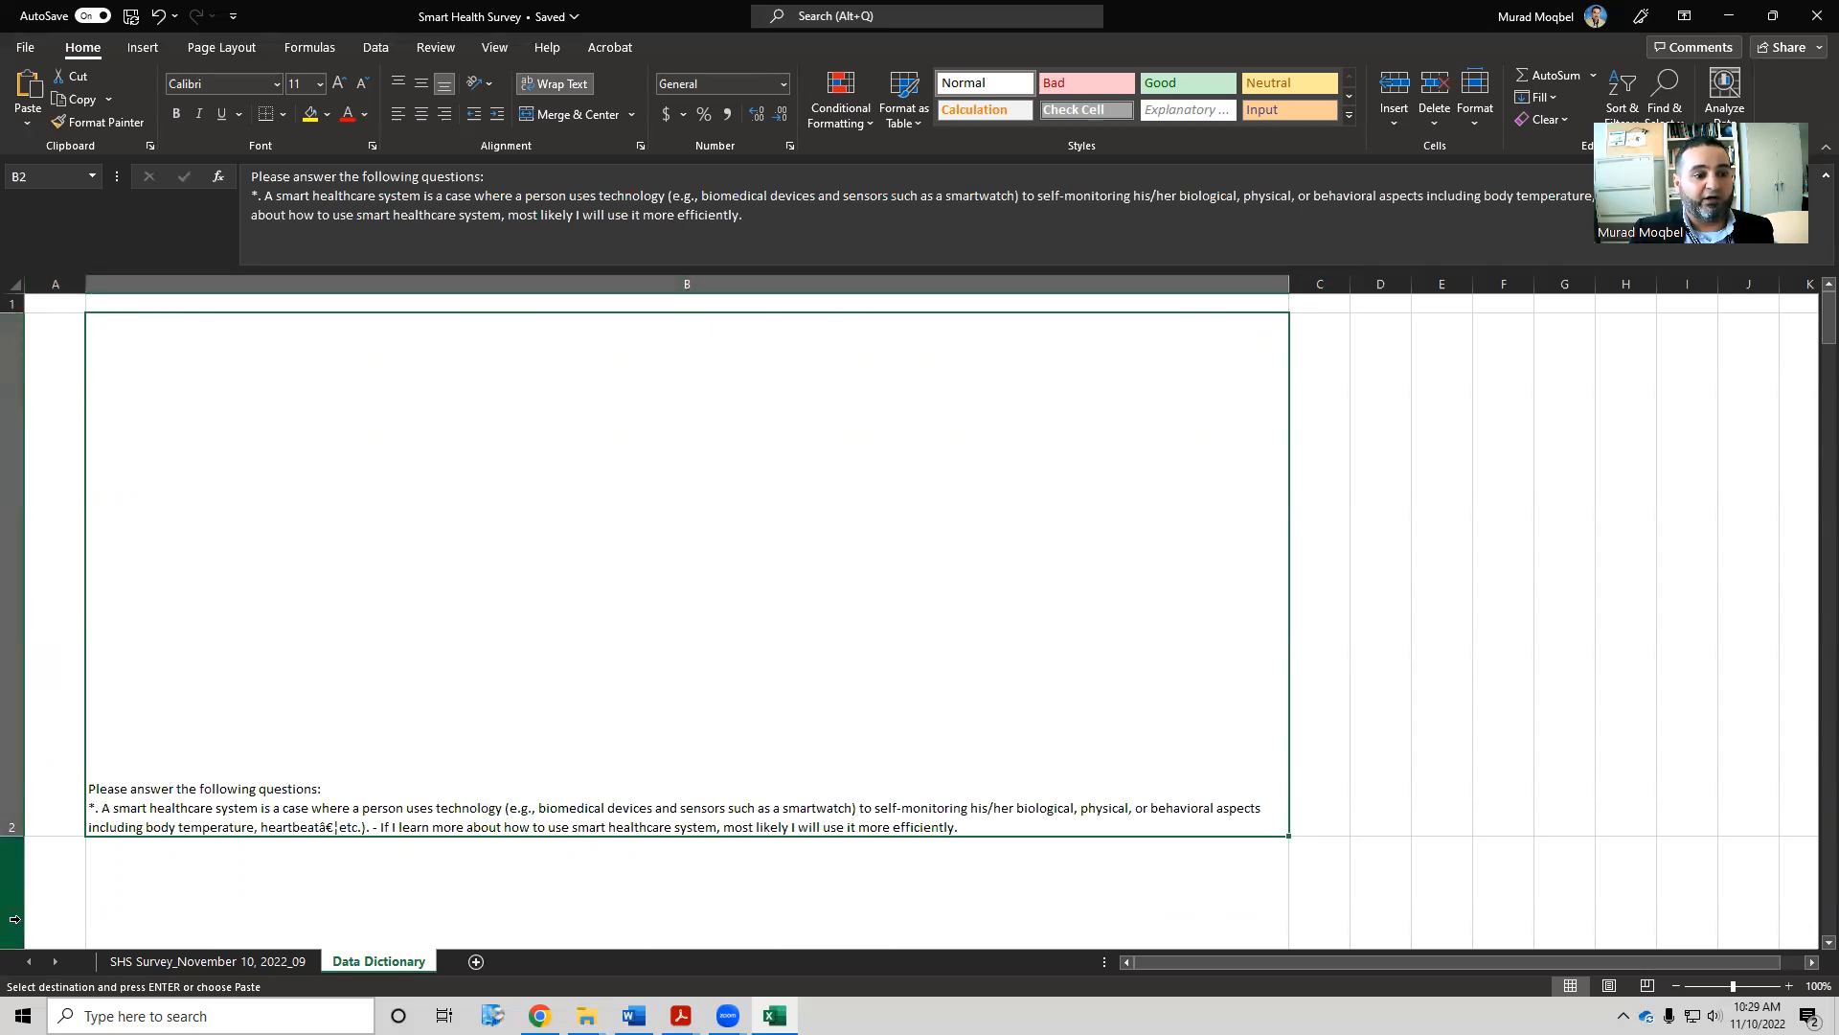
{"action": "double_click", "coordinate": [14, 833]}
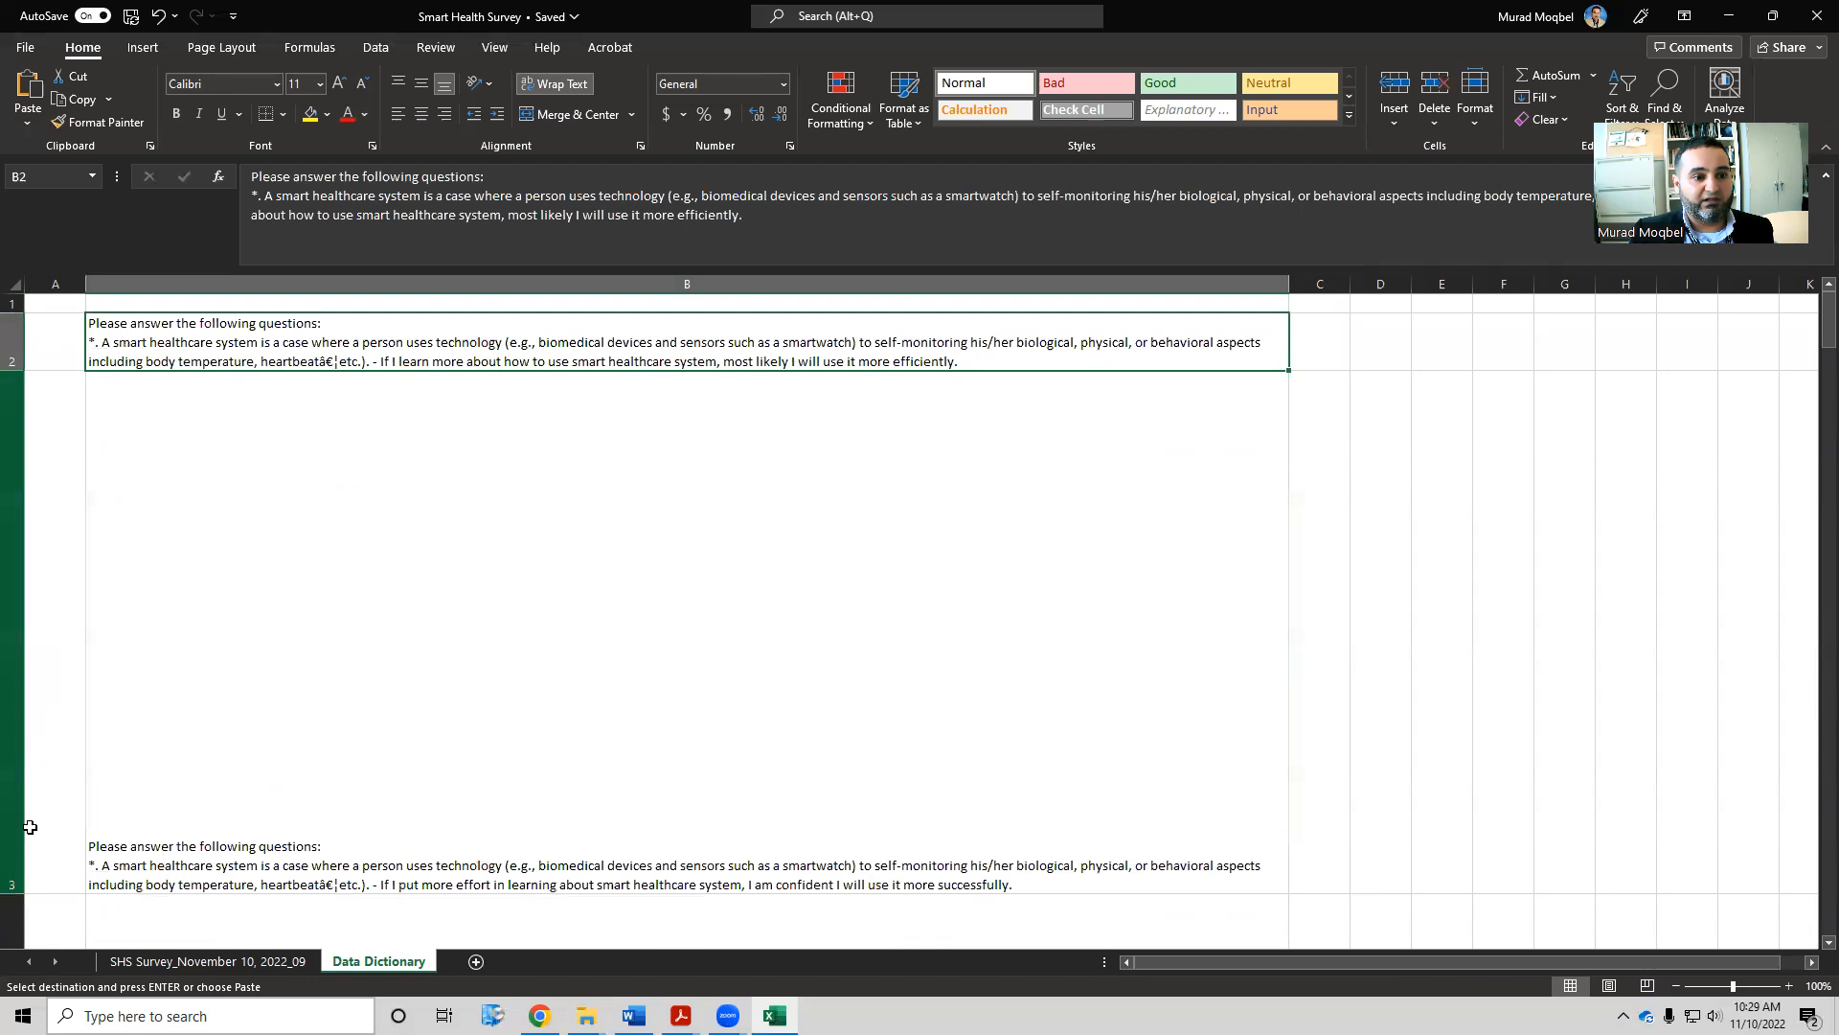
{"action": "left_click", "coordinate": [17, 285]}
{"action": "left_click", "coordinate": [200, 455]}
{"action": "key", "text": "ctrl+a"}
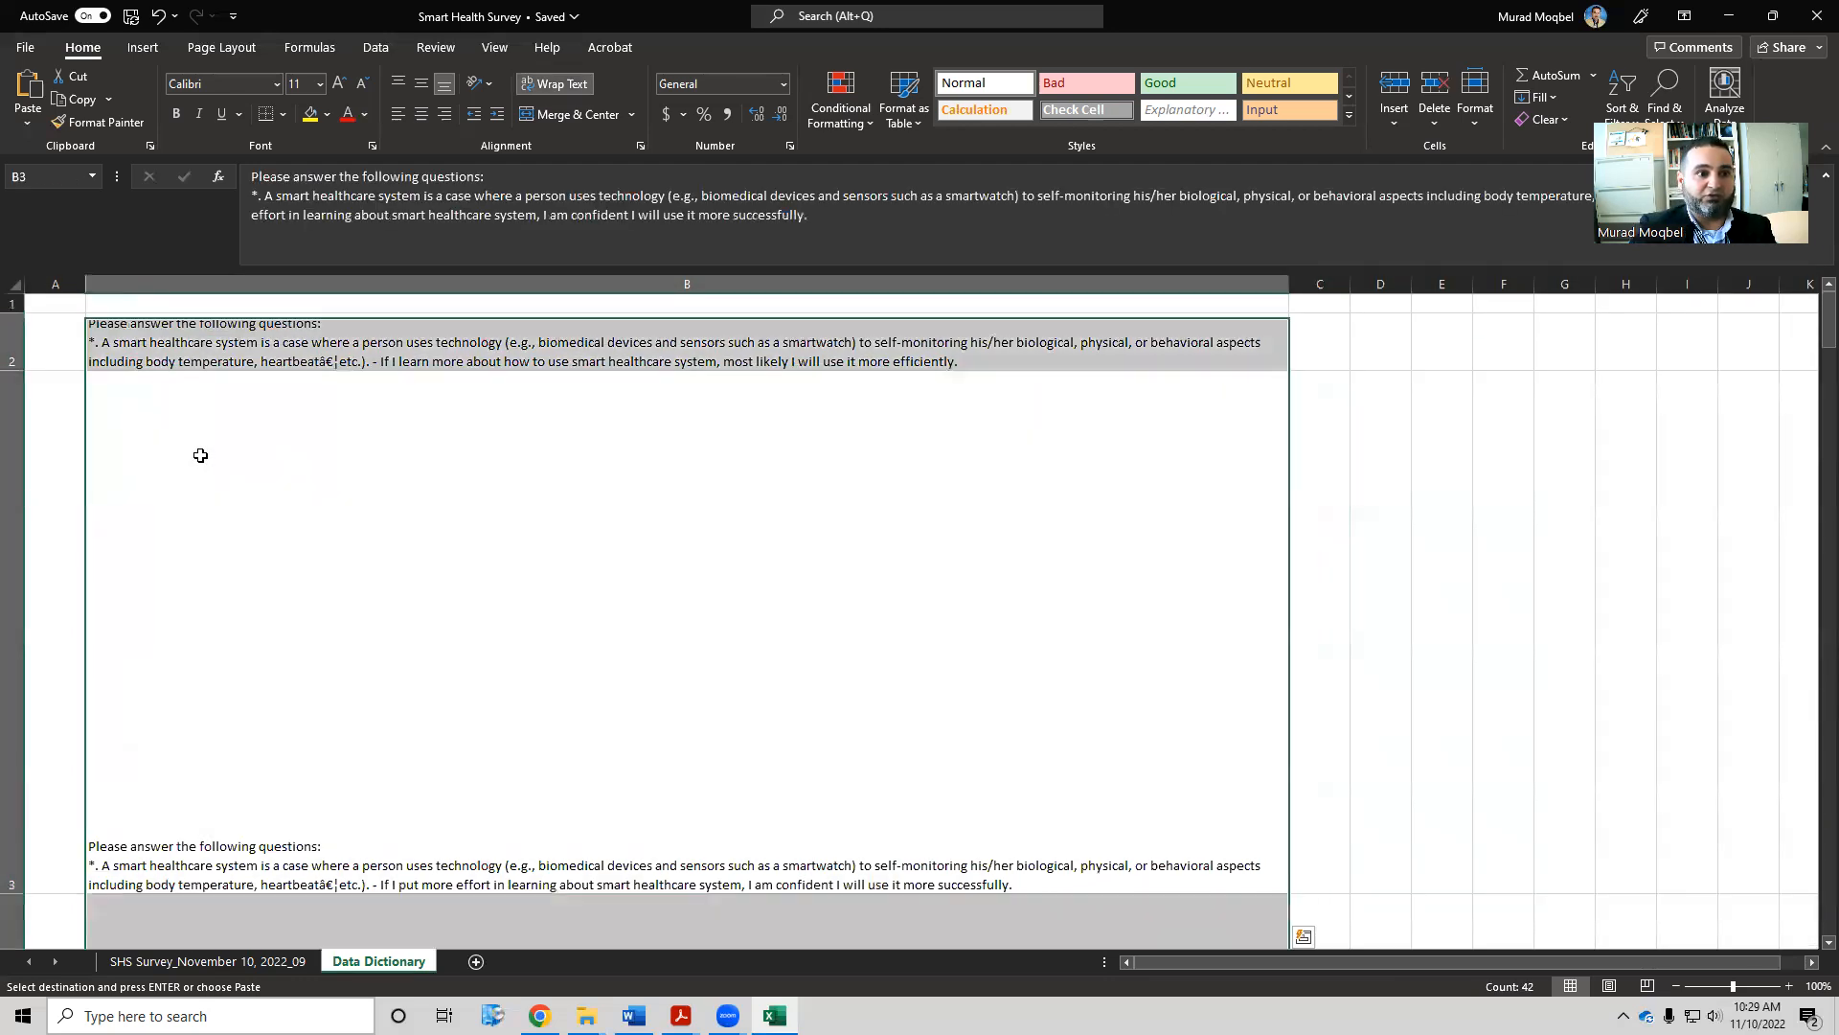
{"action": "left_click", "coordinate": [14, 285]}
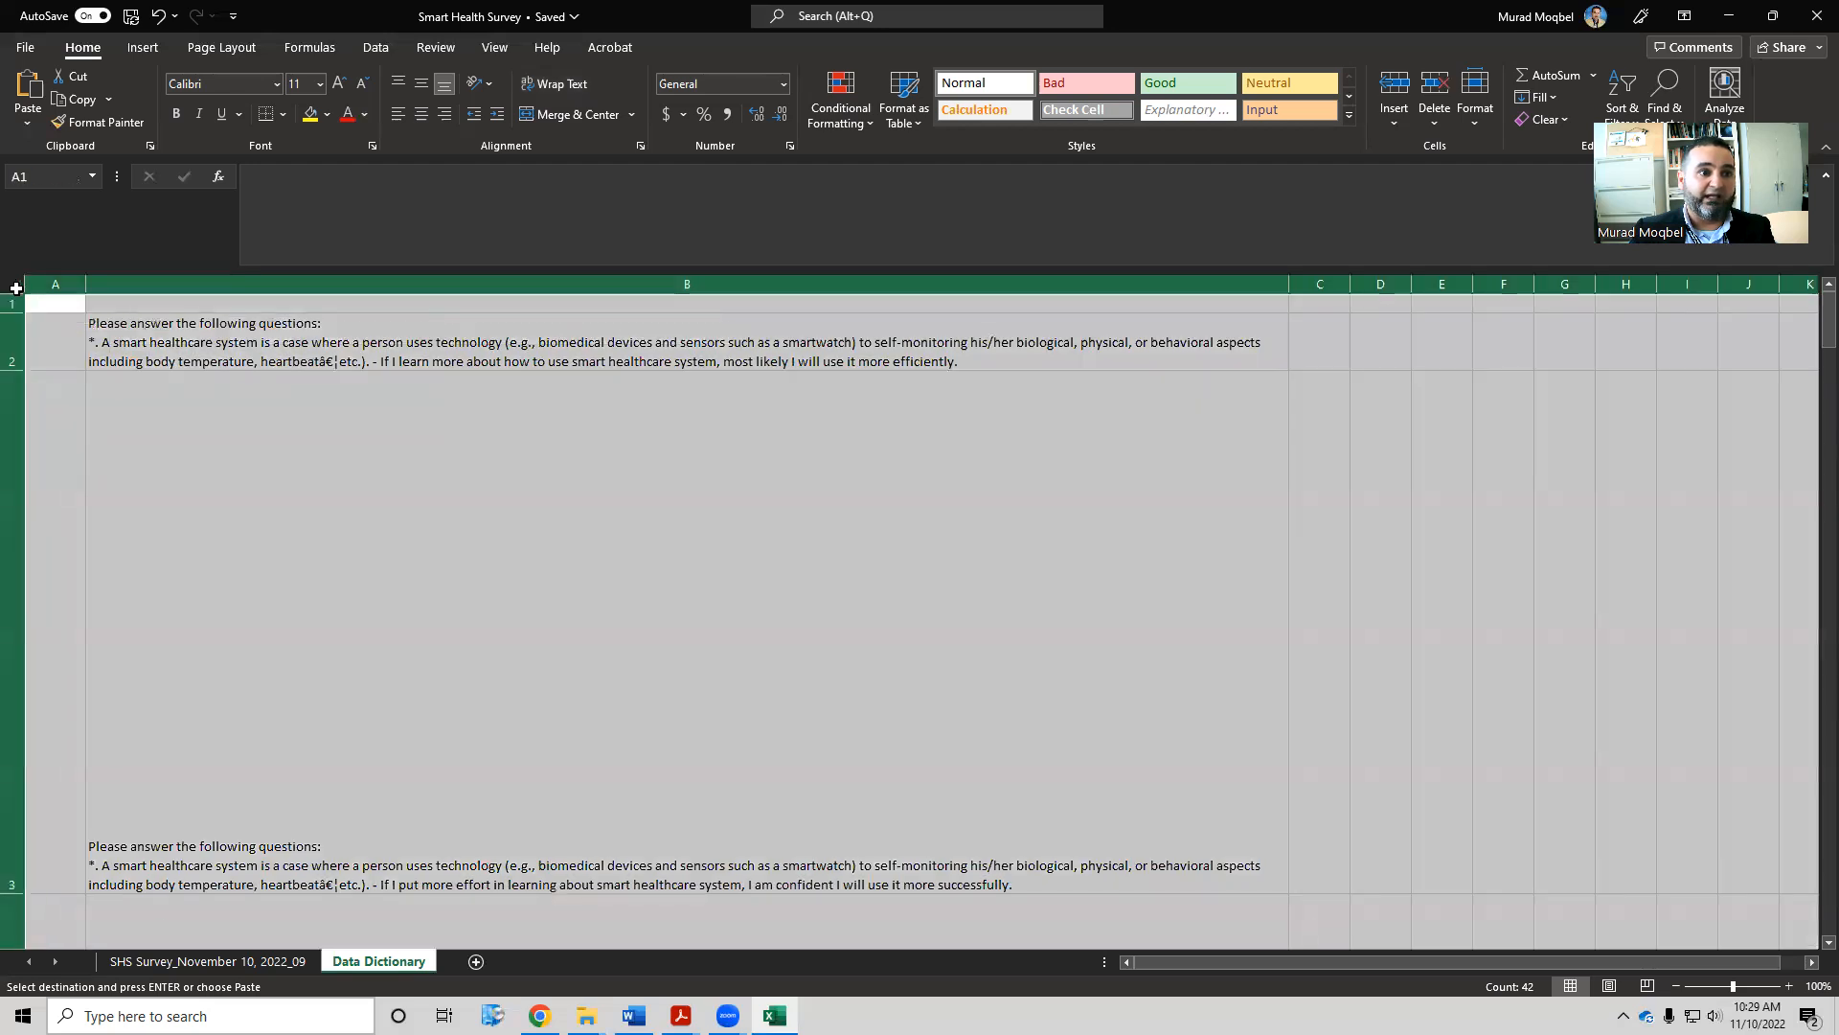
{"action": "double_click", "coordinate": [14, 372]}
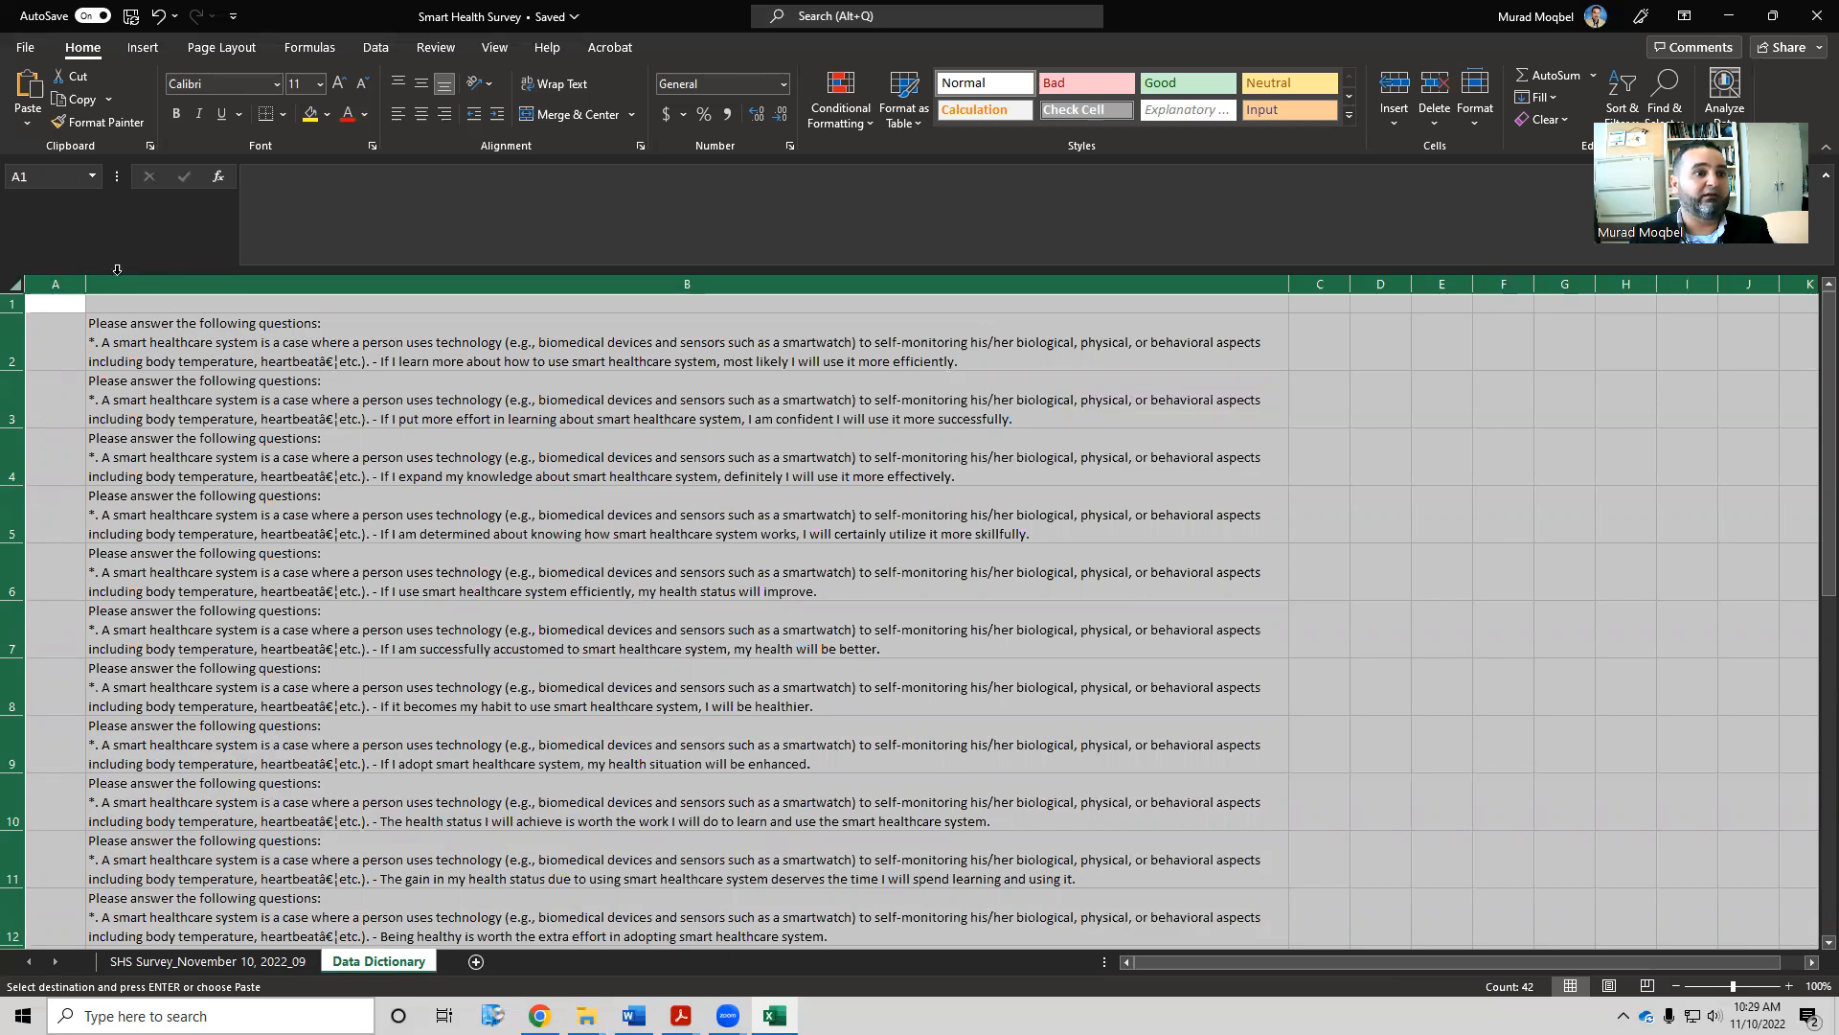
{"action": "left_click", "coordinate": [45, 305]}
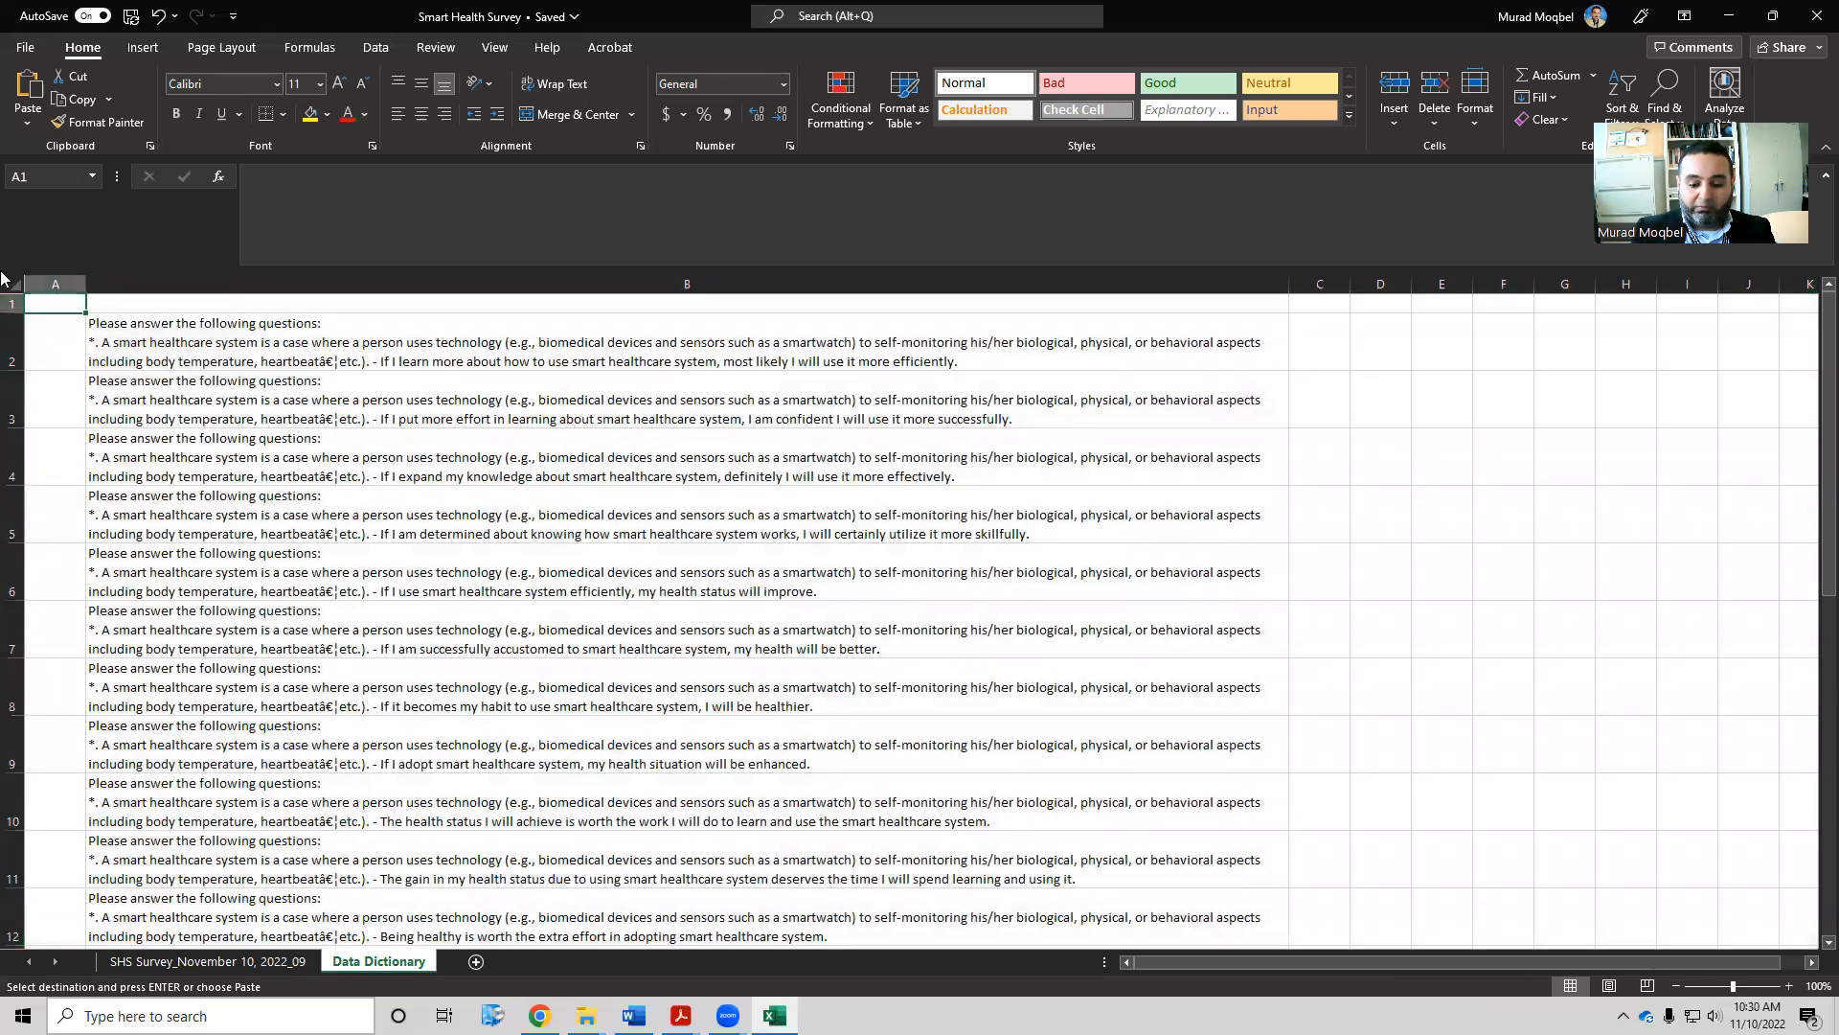
{"action": "type", "text": "Label"}
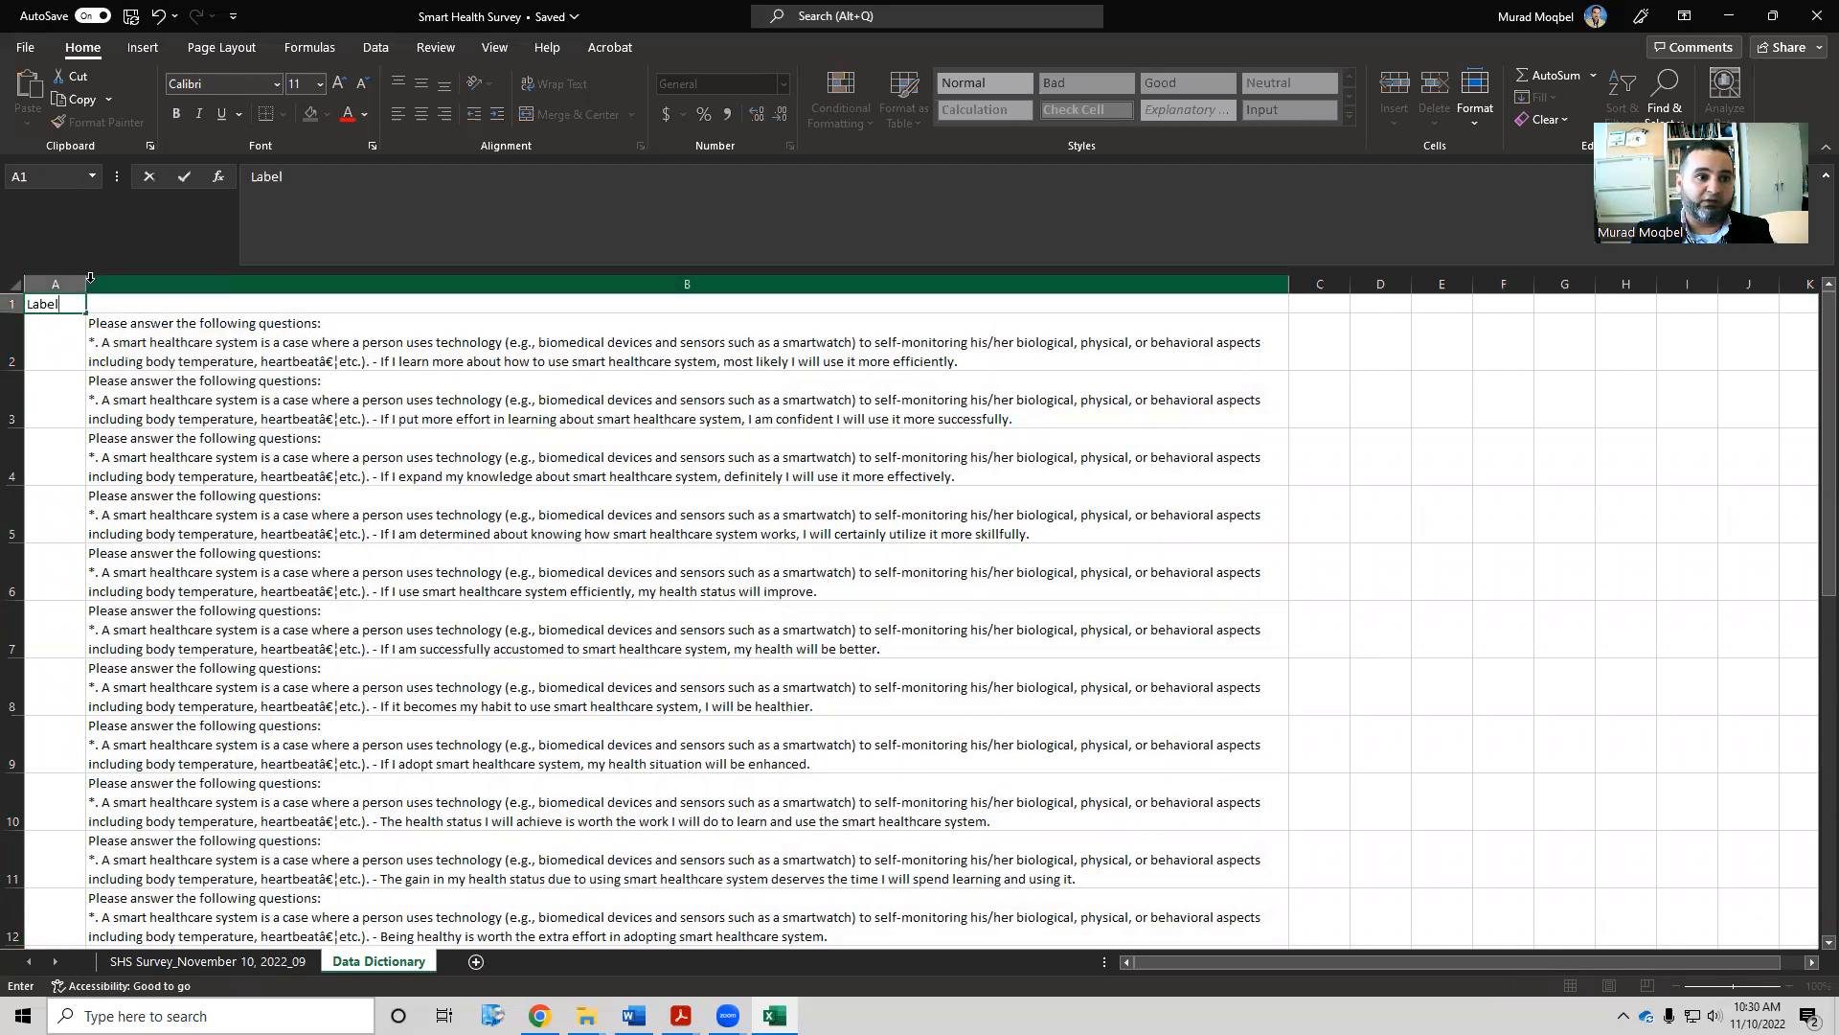
{"action": "left_click", "coordinate": [152, 308]}
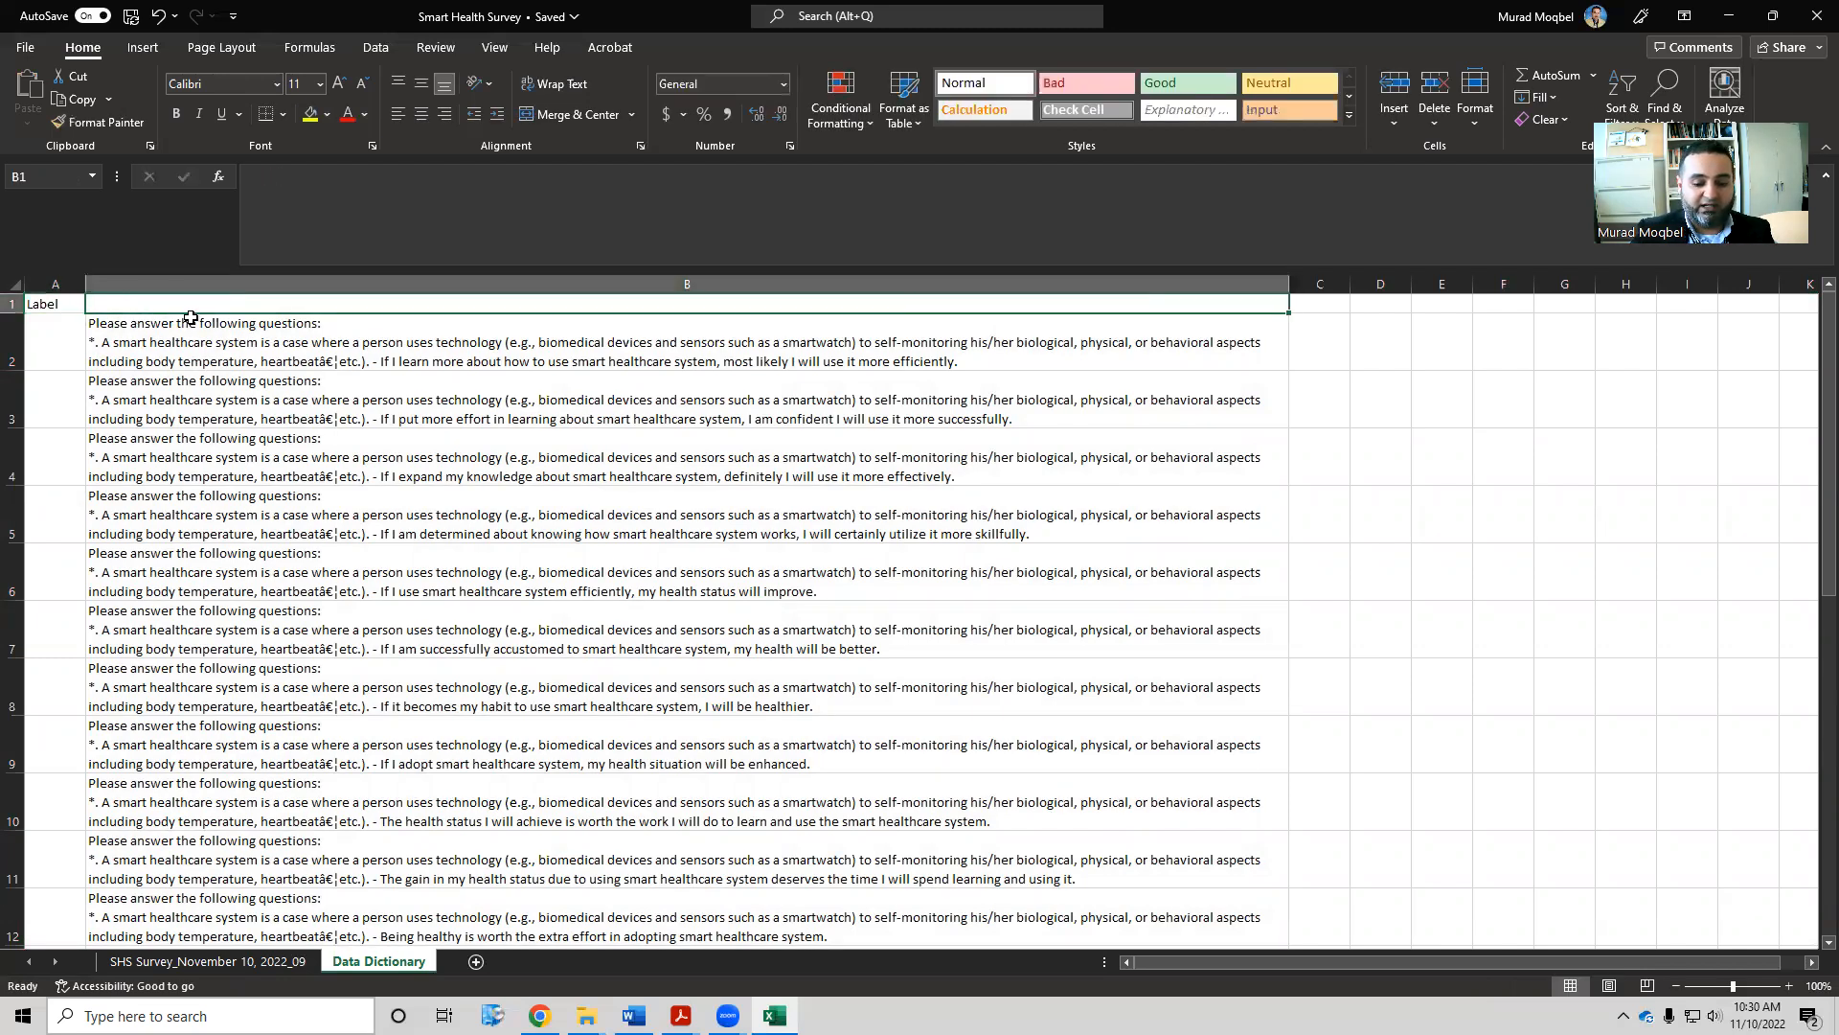
{"action": "left_click", "coordinate": [60, 302]}
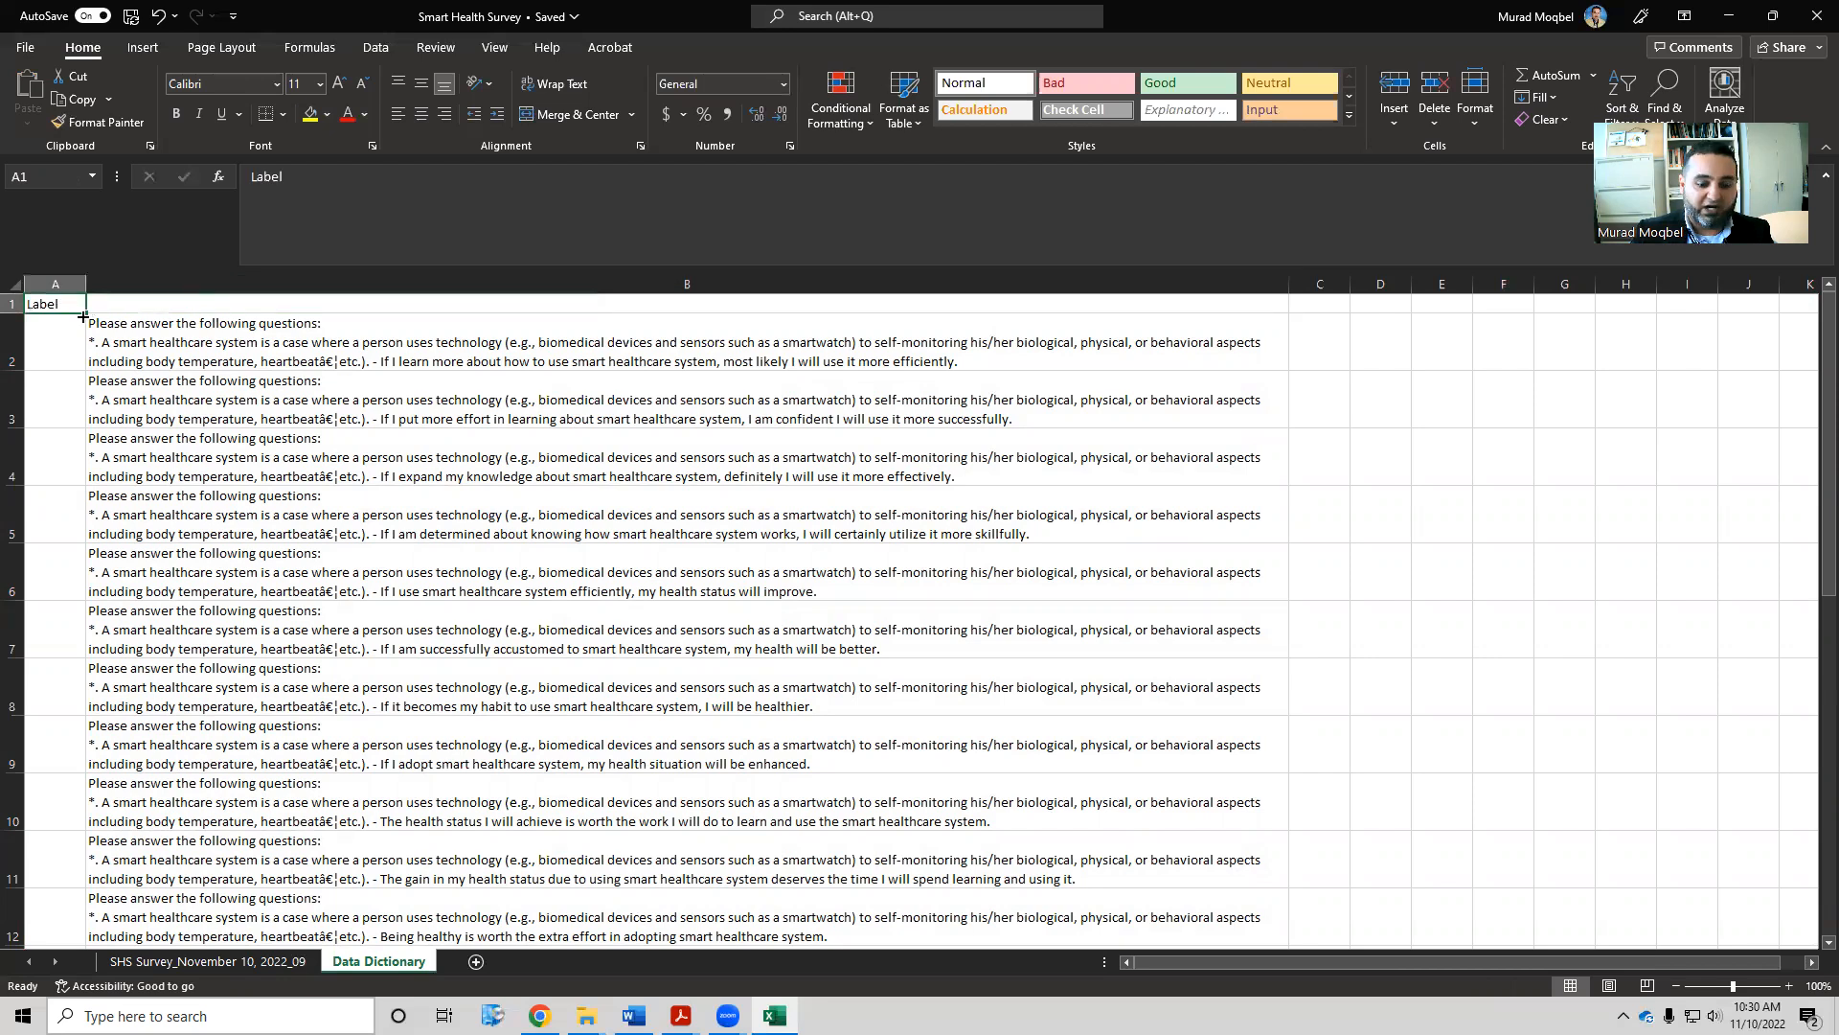
{"action": "type", "text": "Constru"}
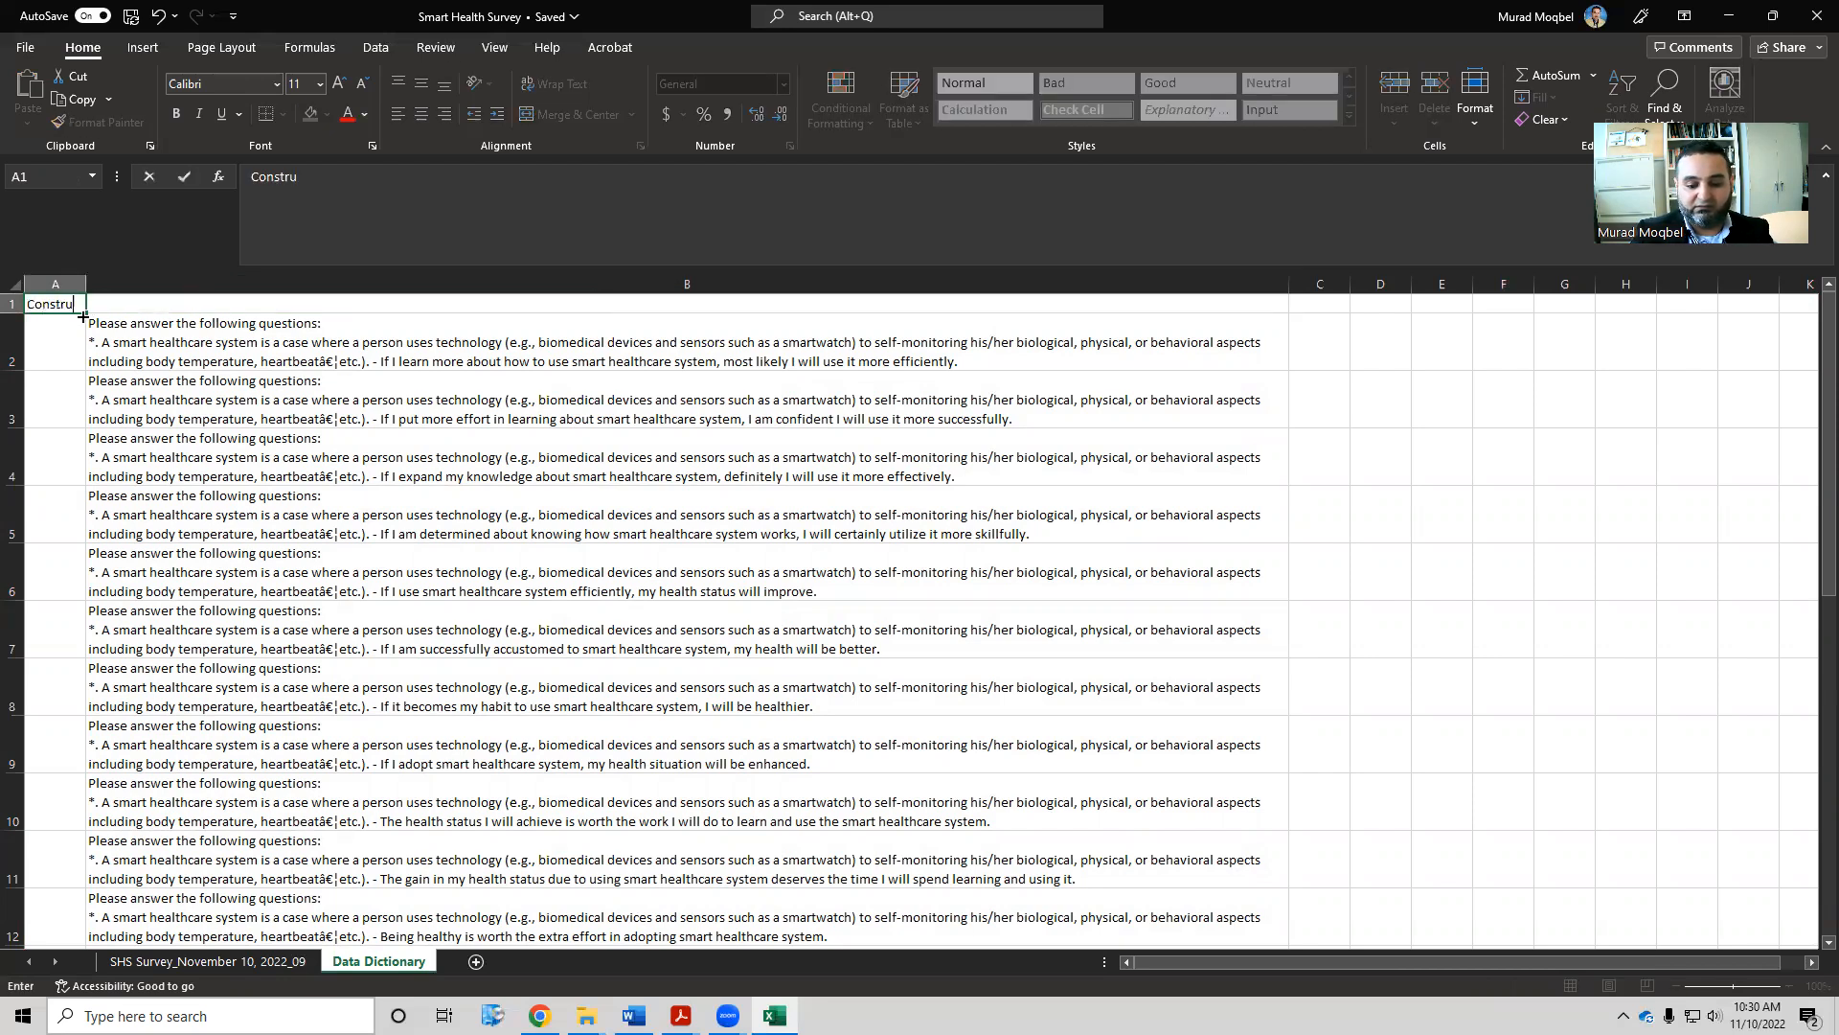
{"action": "type", "text": "ct"}
{"action": "key", "text": "Tab"}
Enter the column headings "Variable" in A1, "Statement" in B1 and "Code" in C1
{"action": "left_click", "coordinate": [63, 307]}
{"action": "type", "text": "Variable"}
{"action": "key", "text": "Tab"}
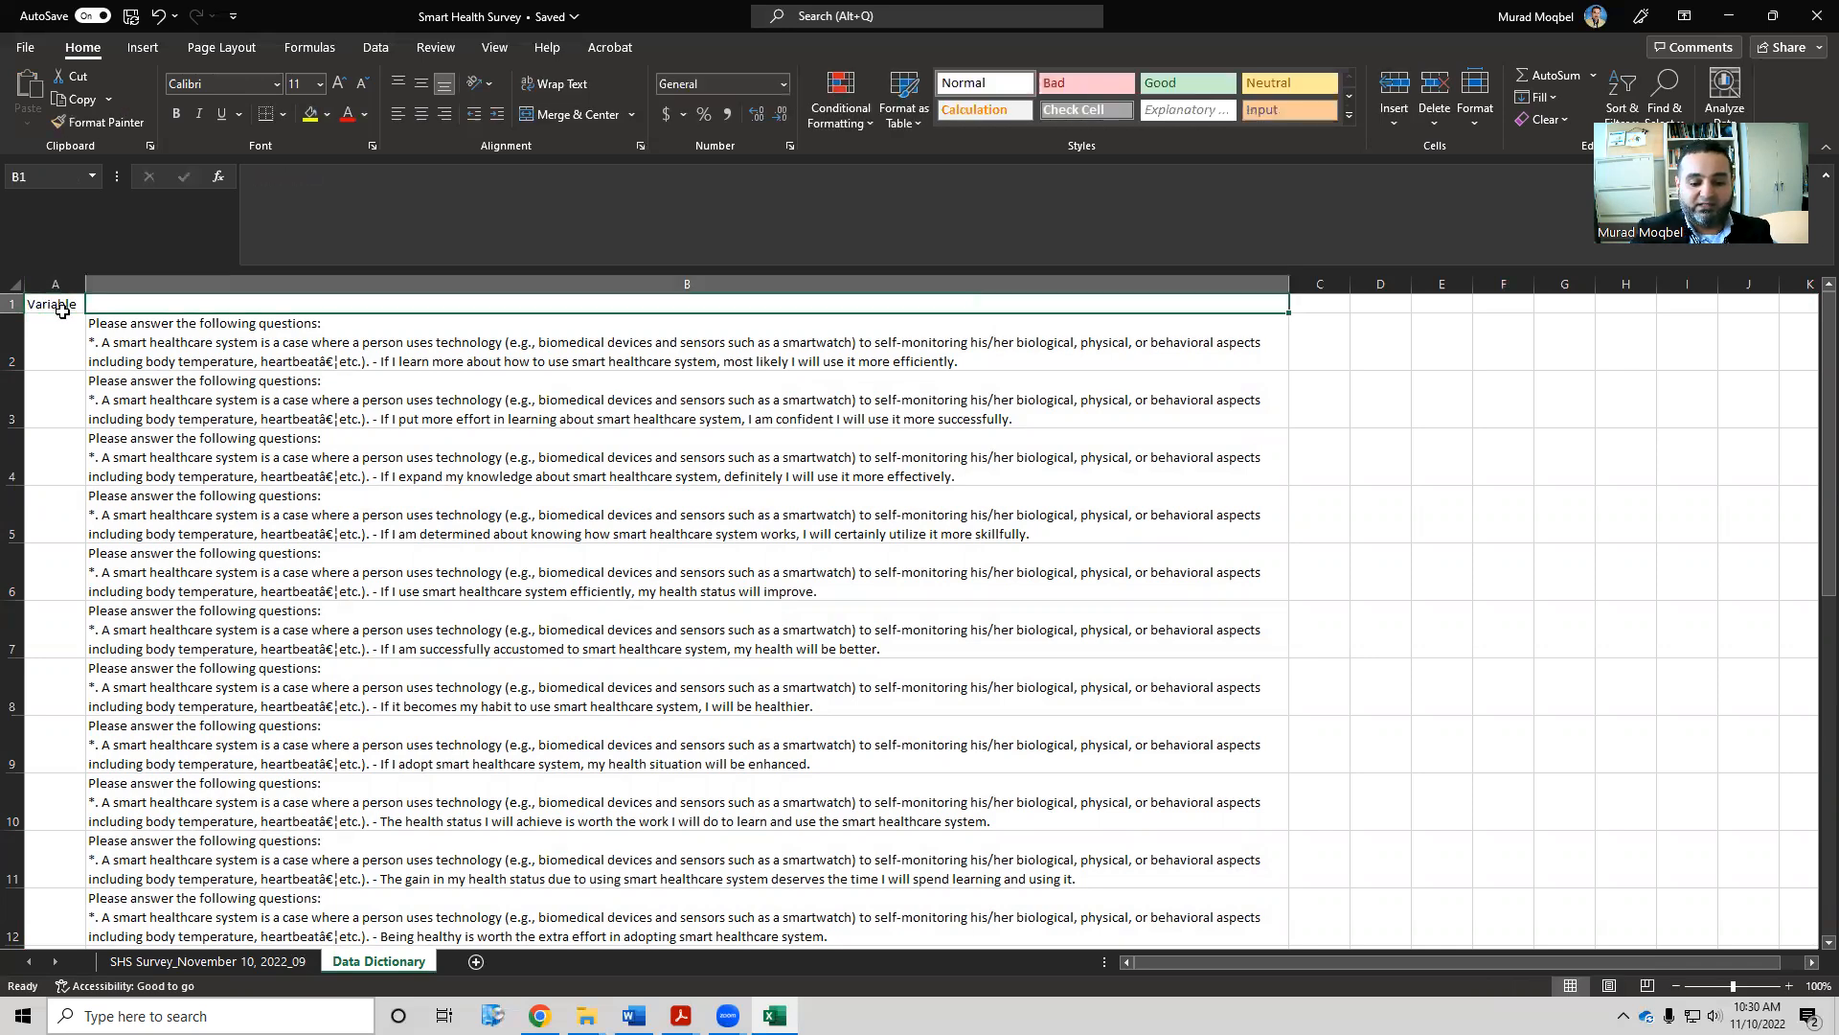
{"action": "type", "text": "Statement"}
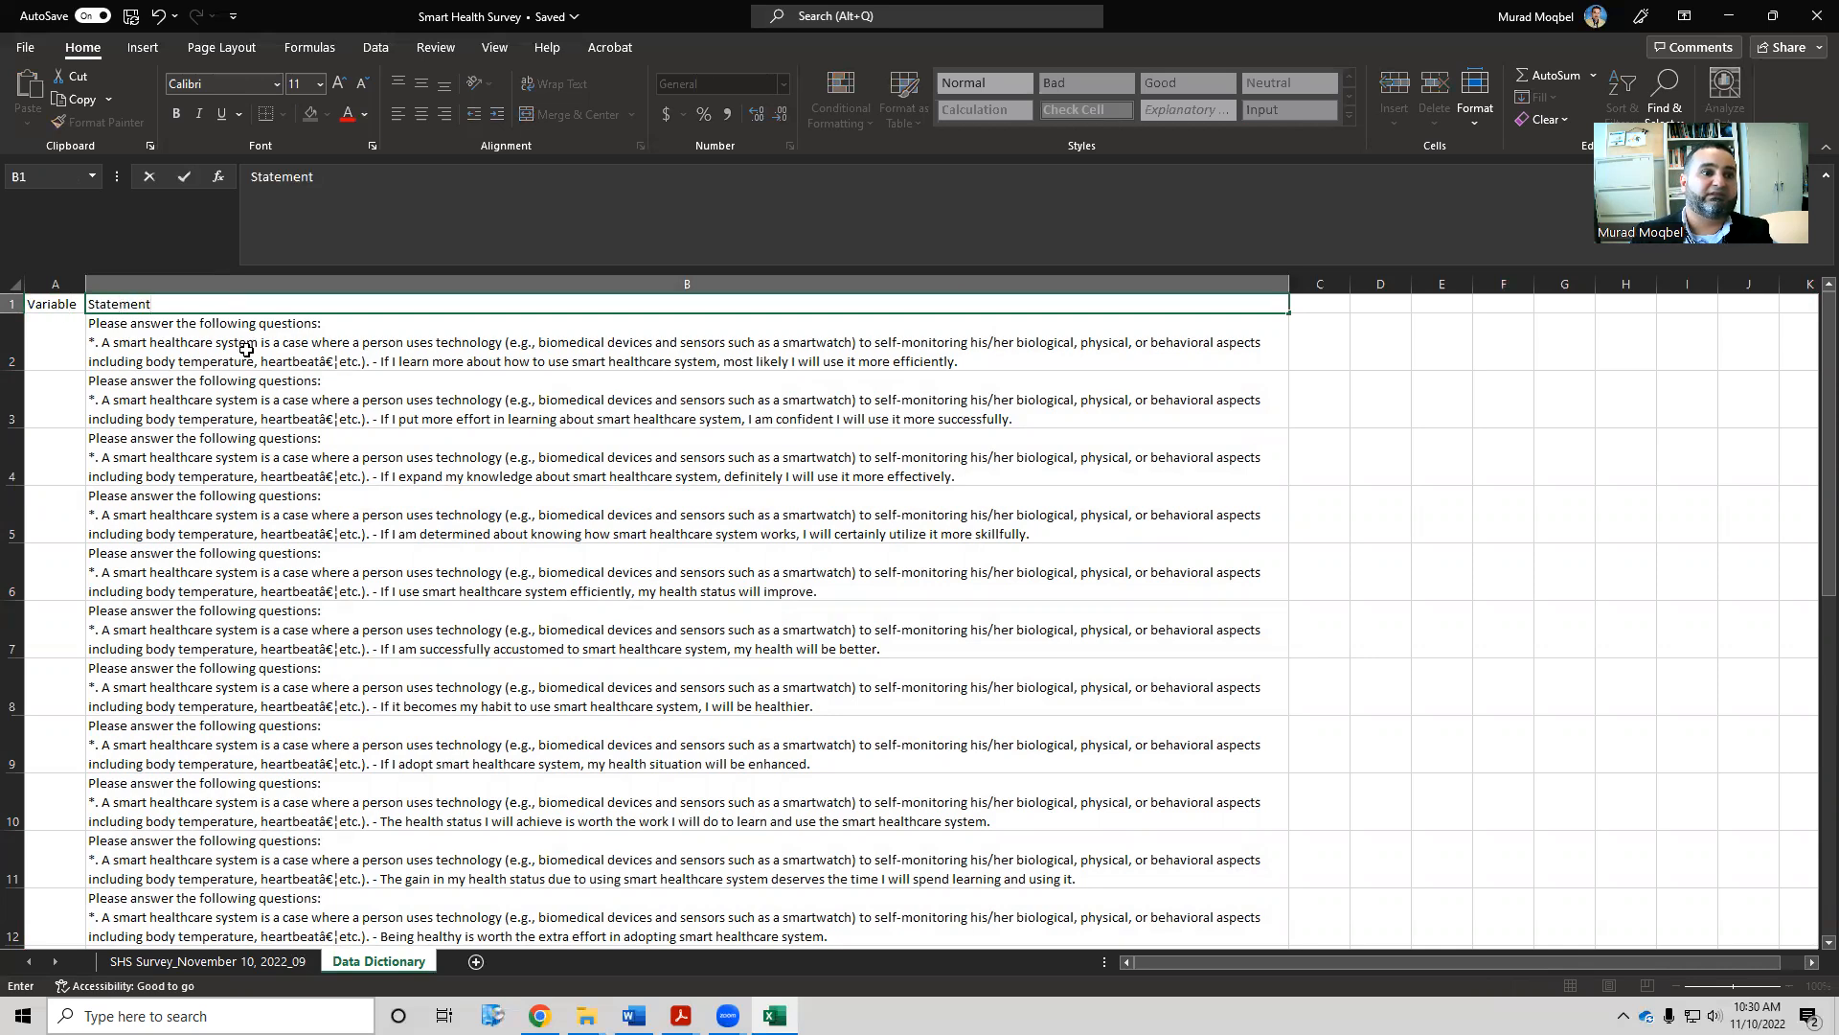
{"action": "left_click", "coordinate": [1333, 308]}
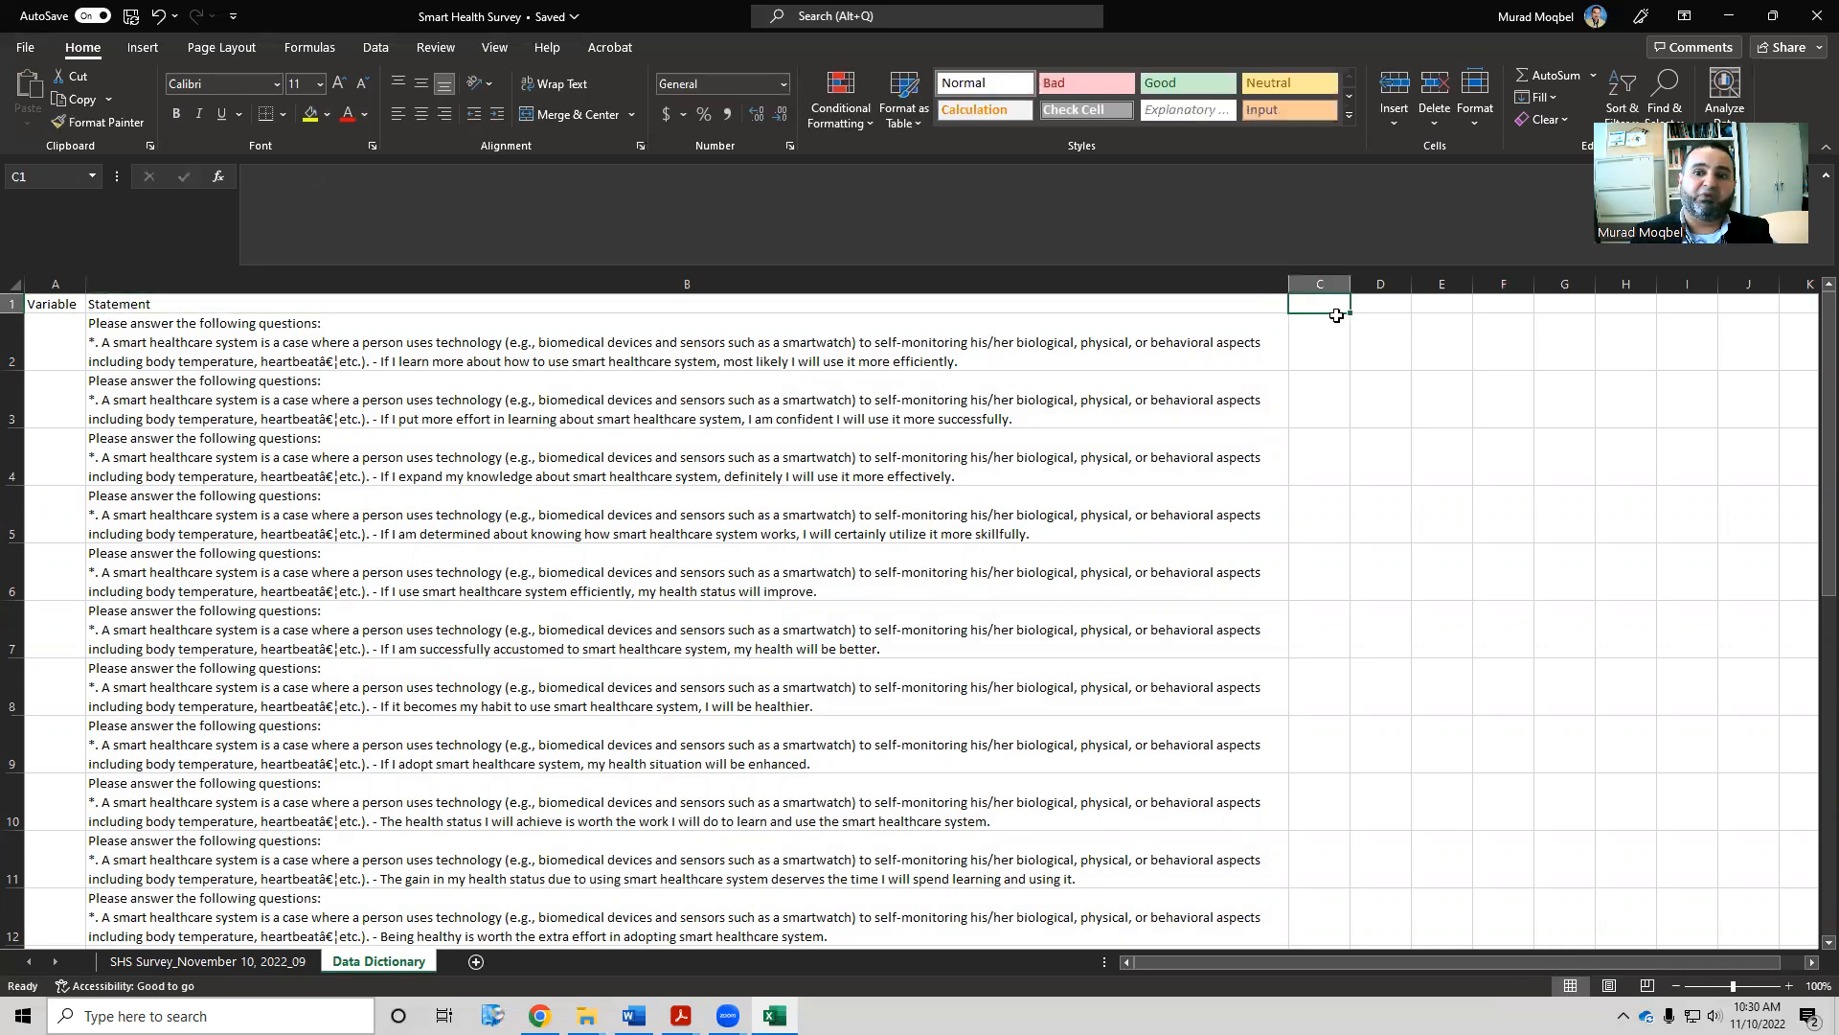
{"action": "type", "text": "Code"}
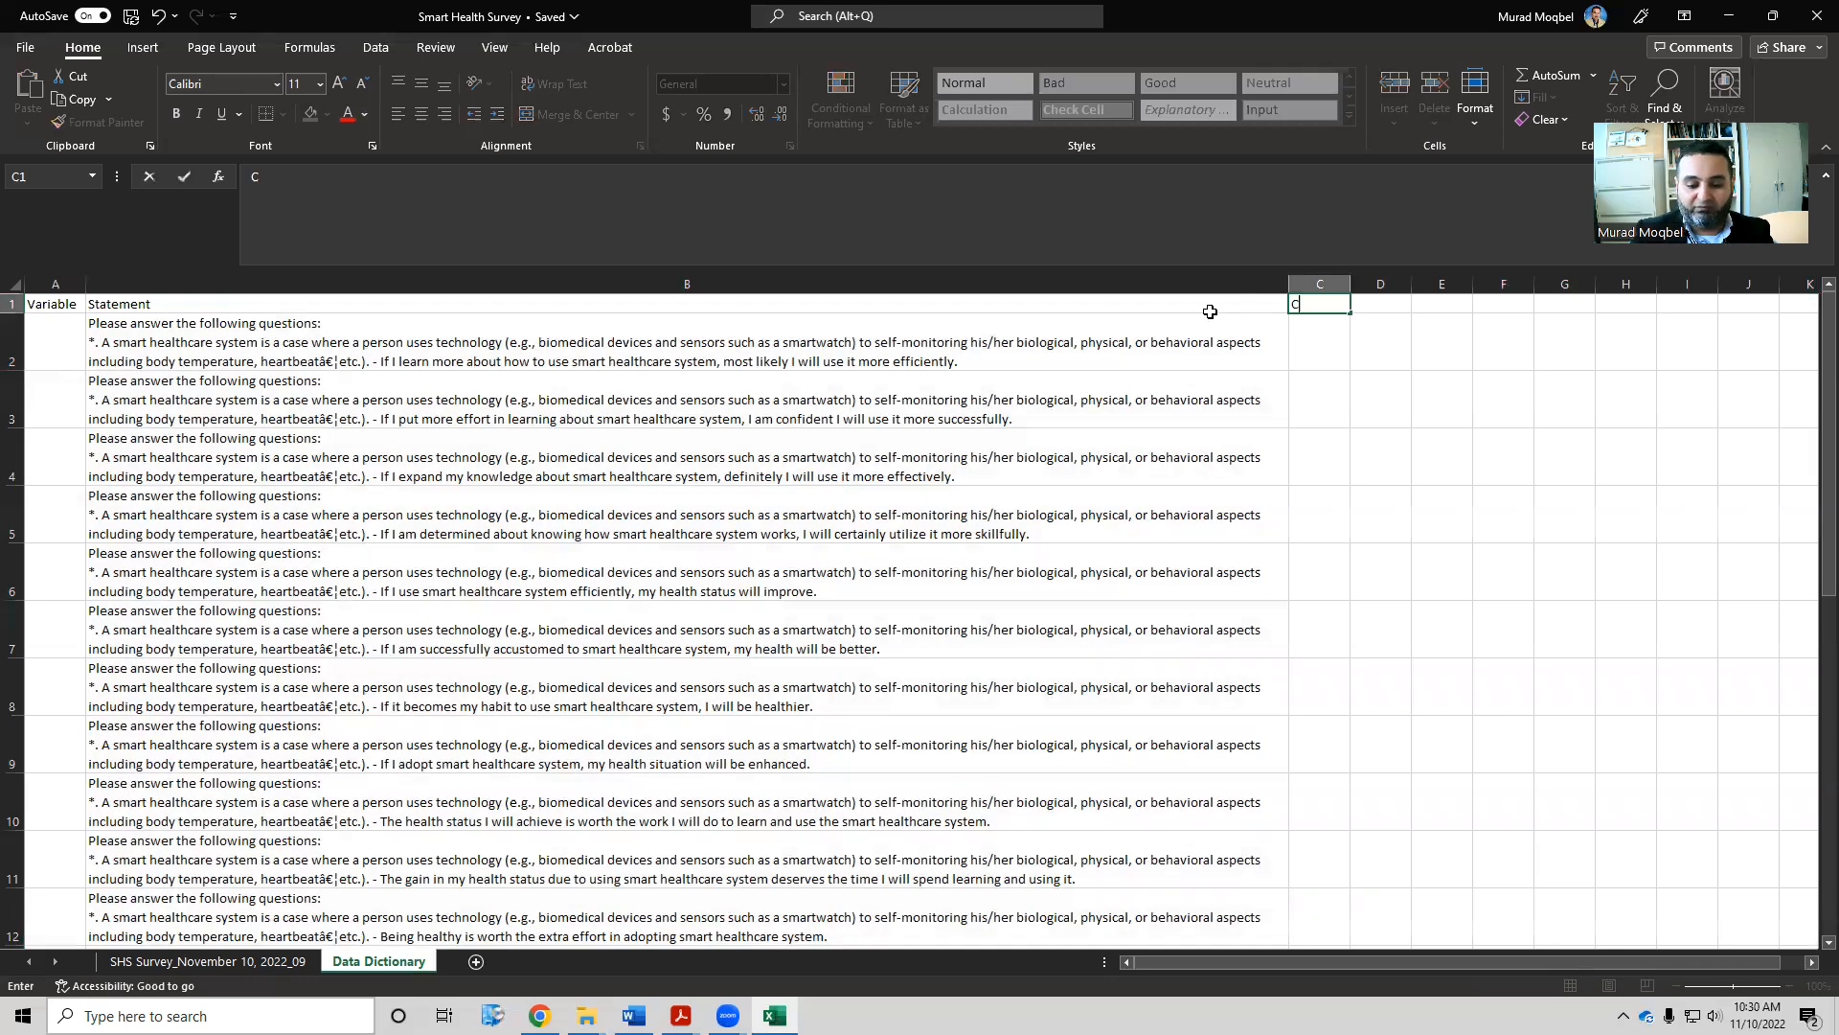
{"action": "left_click", "coordinate": [948, 325]}
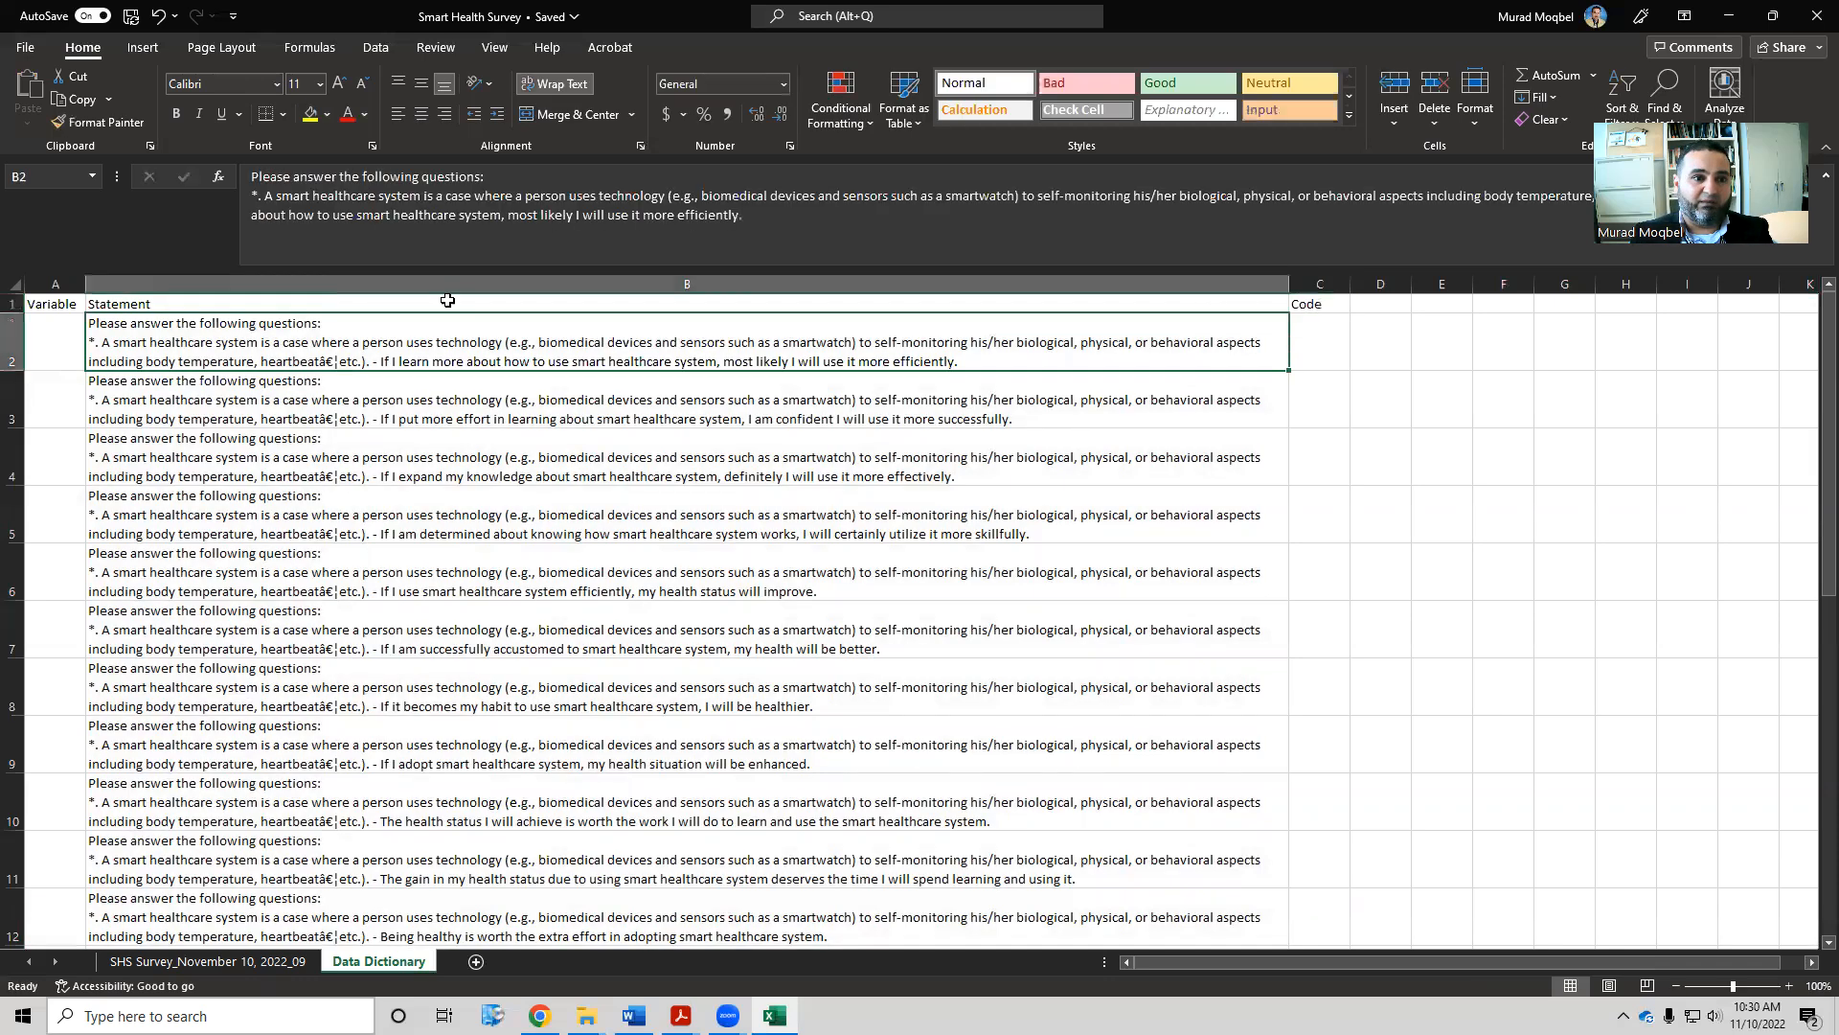
Arrange the workbook side by side with the SHS Survey questionnaire in Word
{"action": "left_click", "coordinate": [82, 342]}
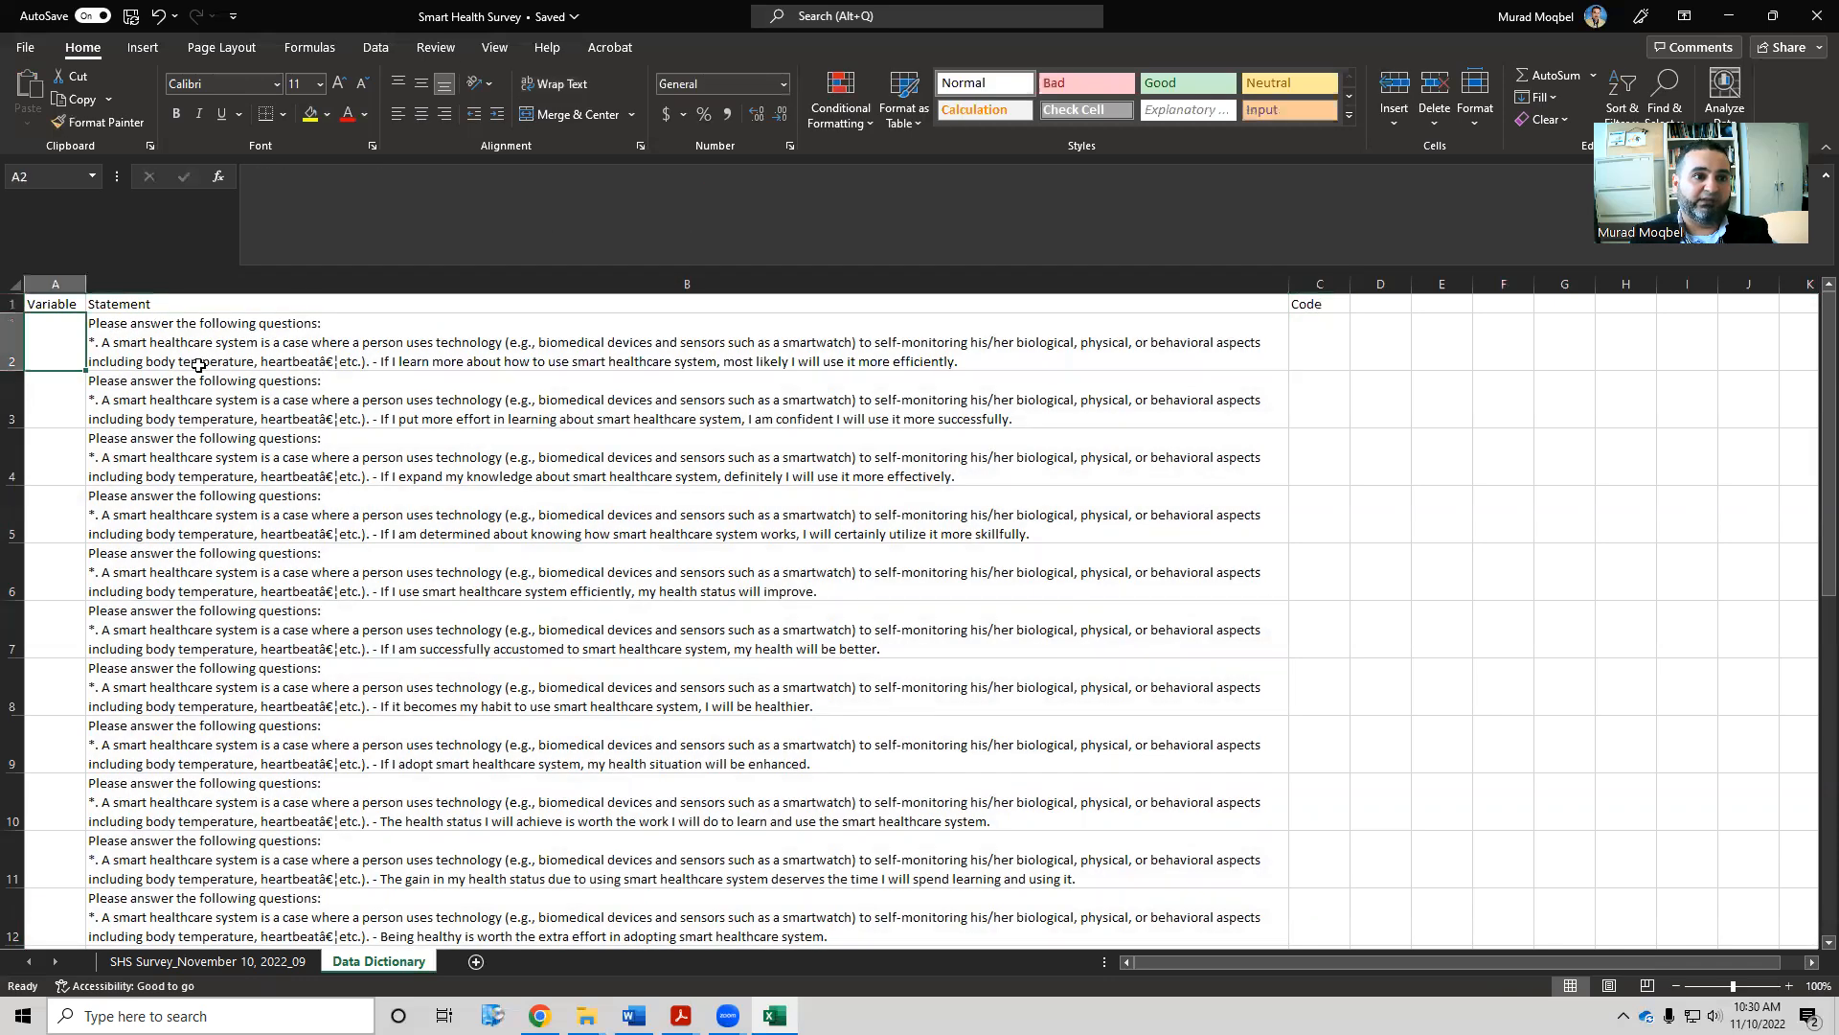
{"action": "double_click", "coordinate": [1369, 26]}
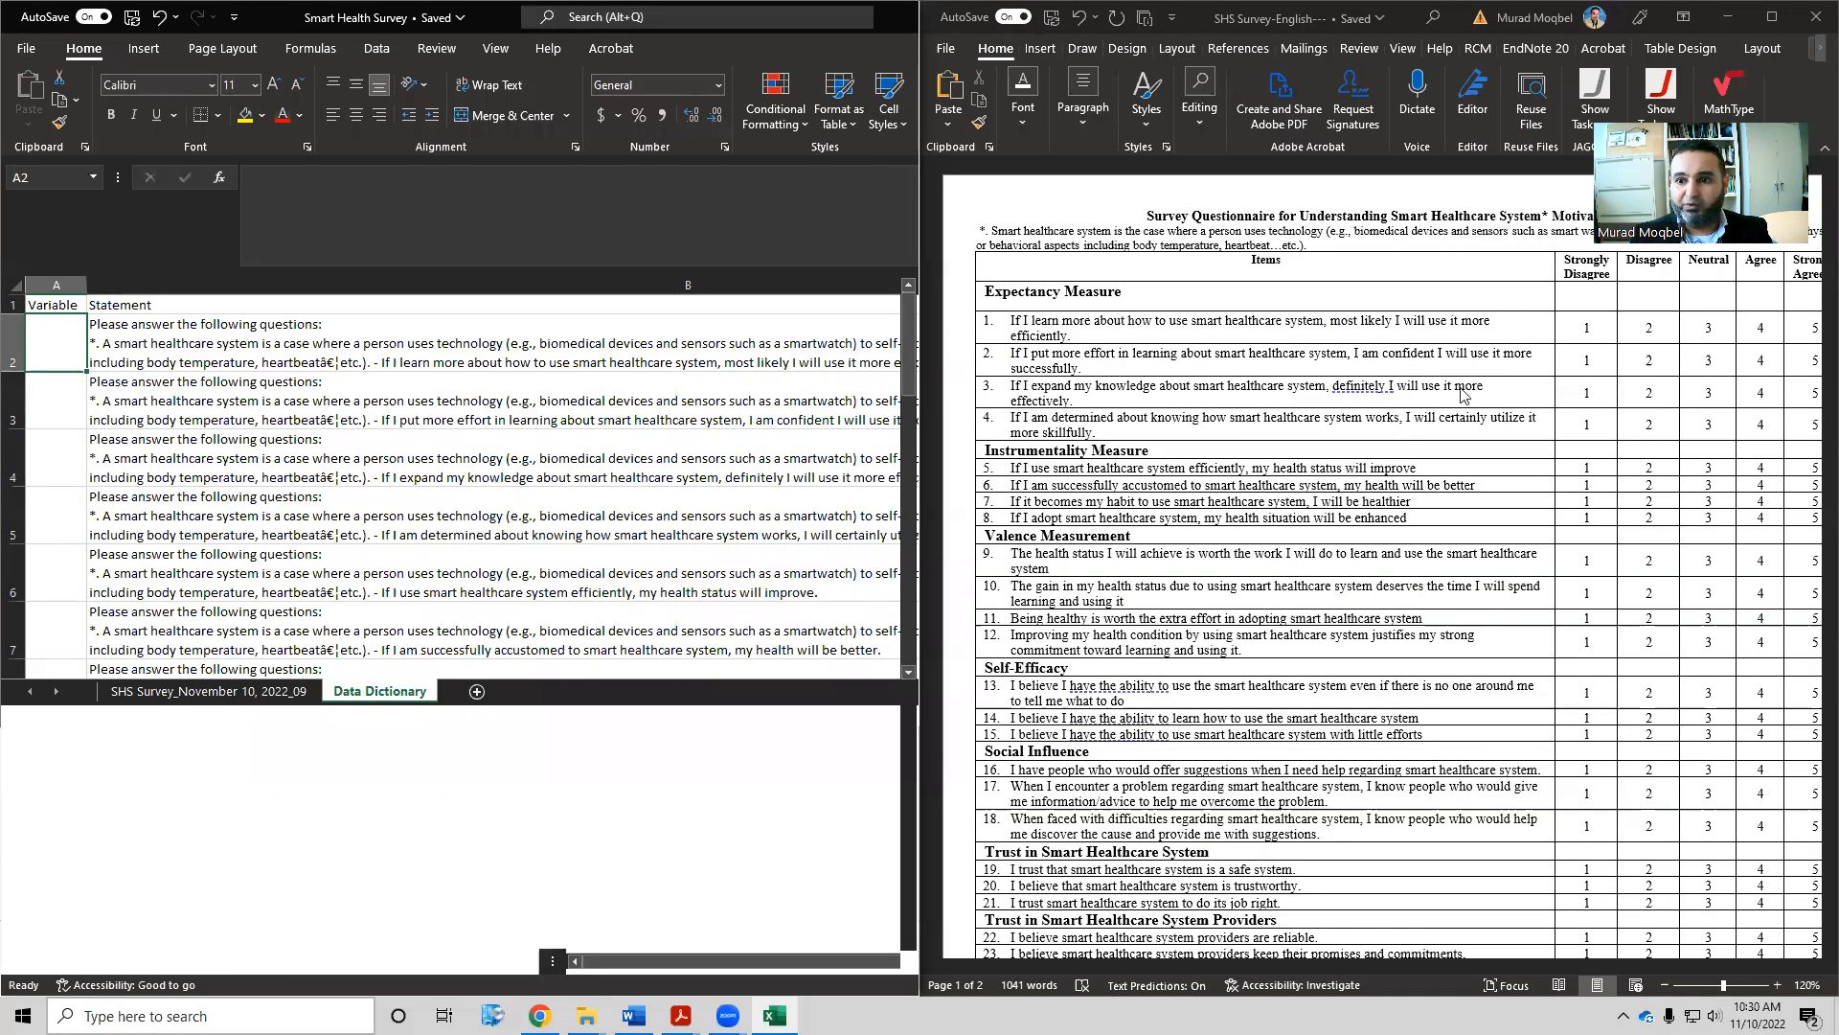
{"action": "left_click", "coordinate": [901, 179]}
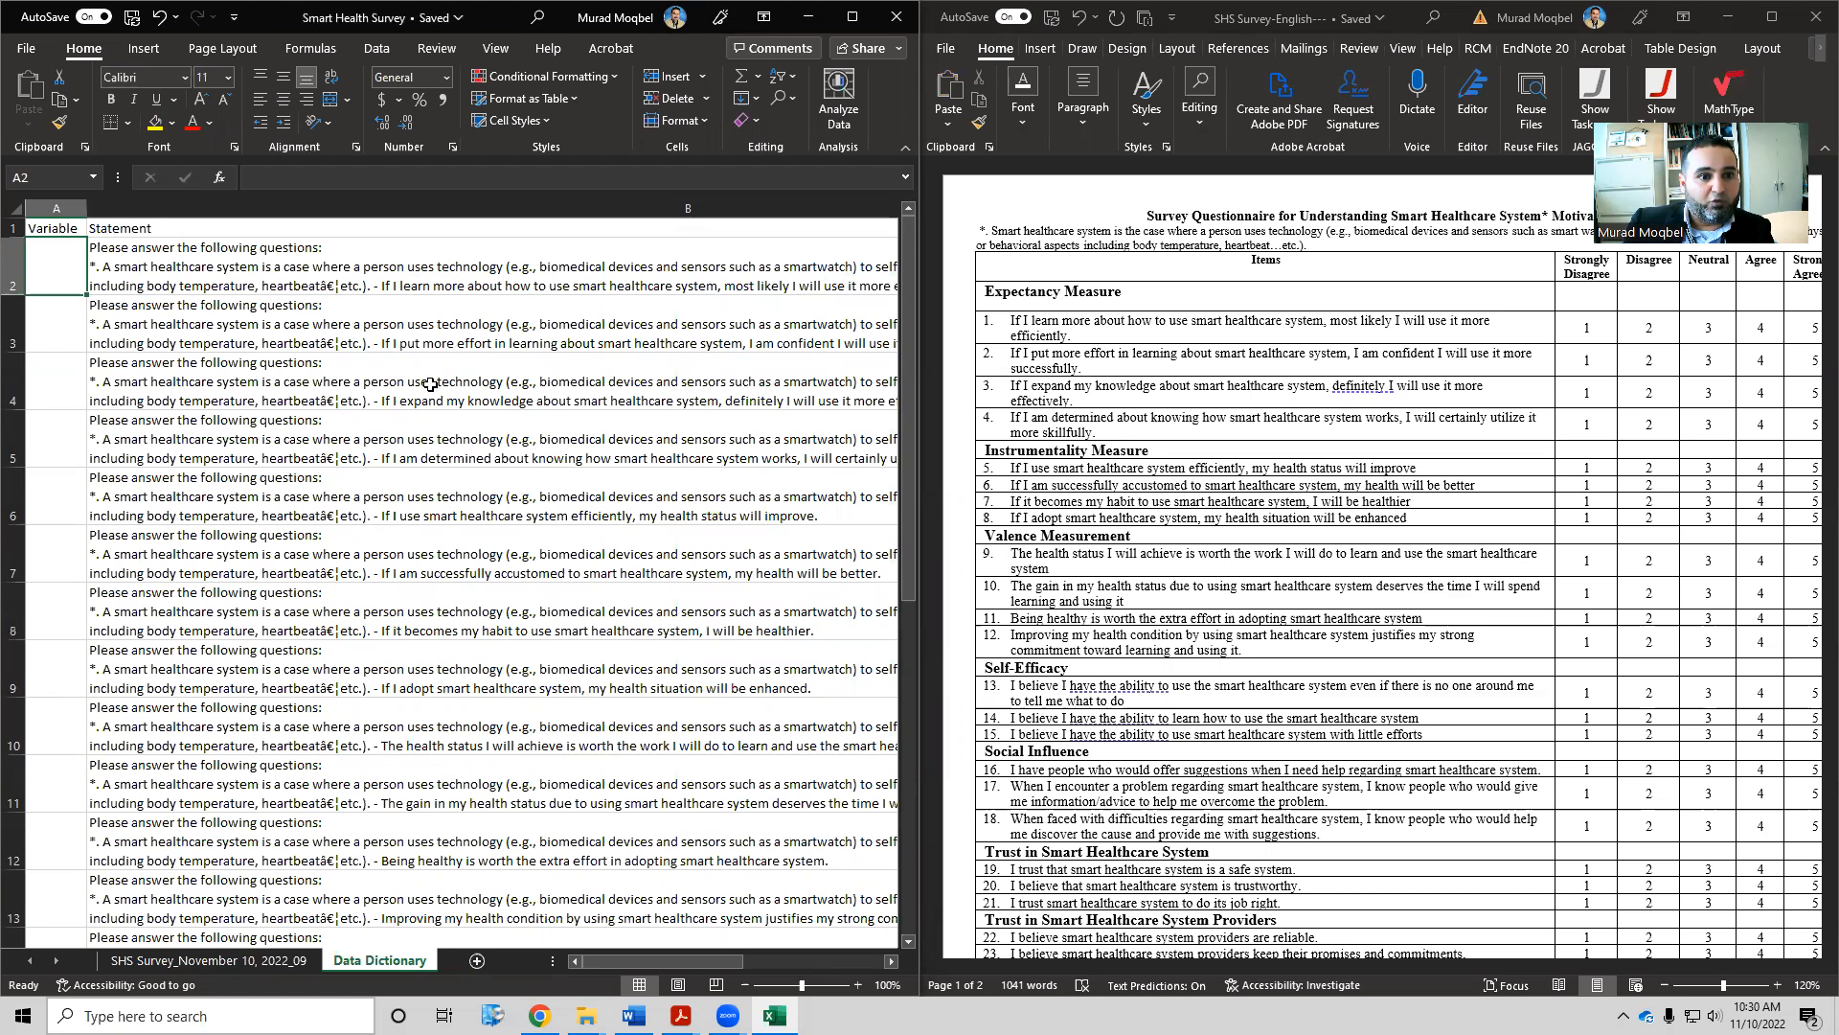
Highlight the first four question statements, B2 through B5, with yellow fill
{"action": "left_click", "coordinate": [420, 450]}
{"action": "left_click_drag", "start_coordinate": [425, 275], "coordinate": [431, 426]}
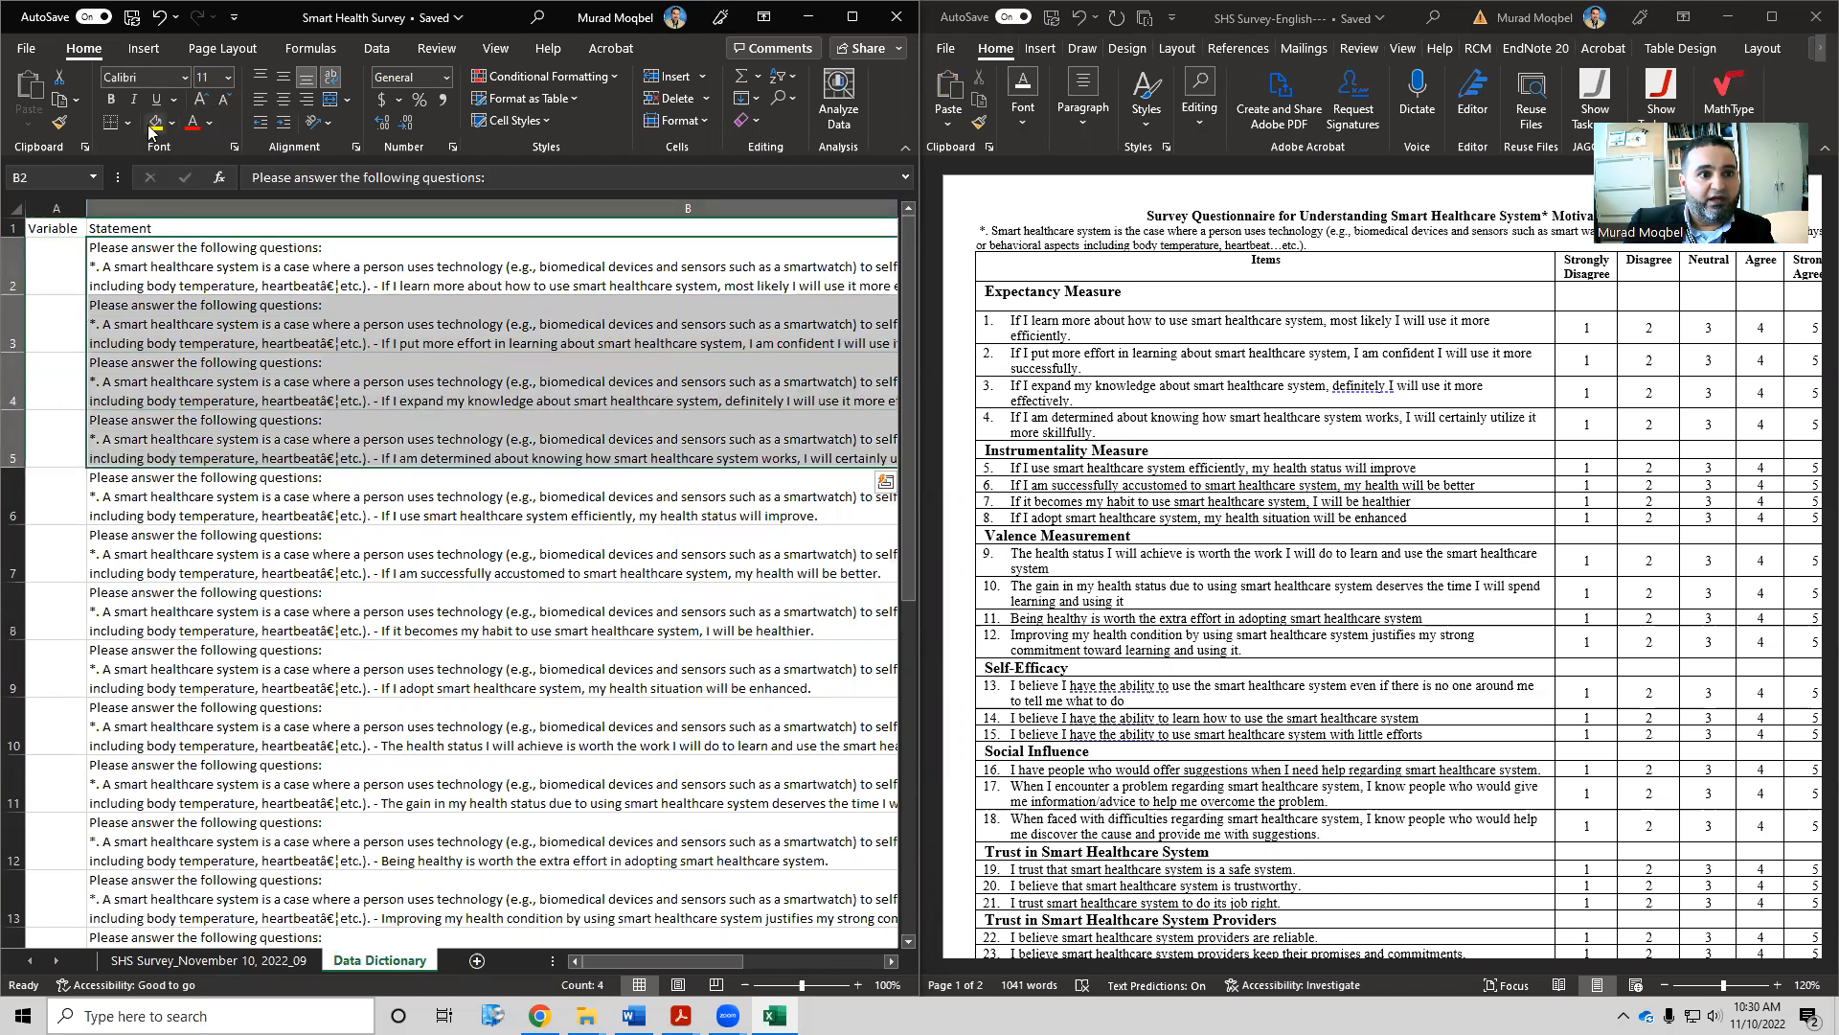
{"action": "left_click", "coordinate": [152, 125]}
Copy the word "Expectancy" from the Word questionnaire into cell A2 and widen column A to fit
{"action": "left_click", "coordinate": [1069, 293]}
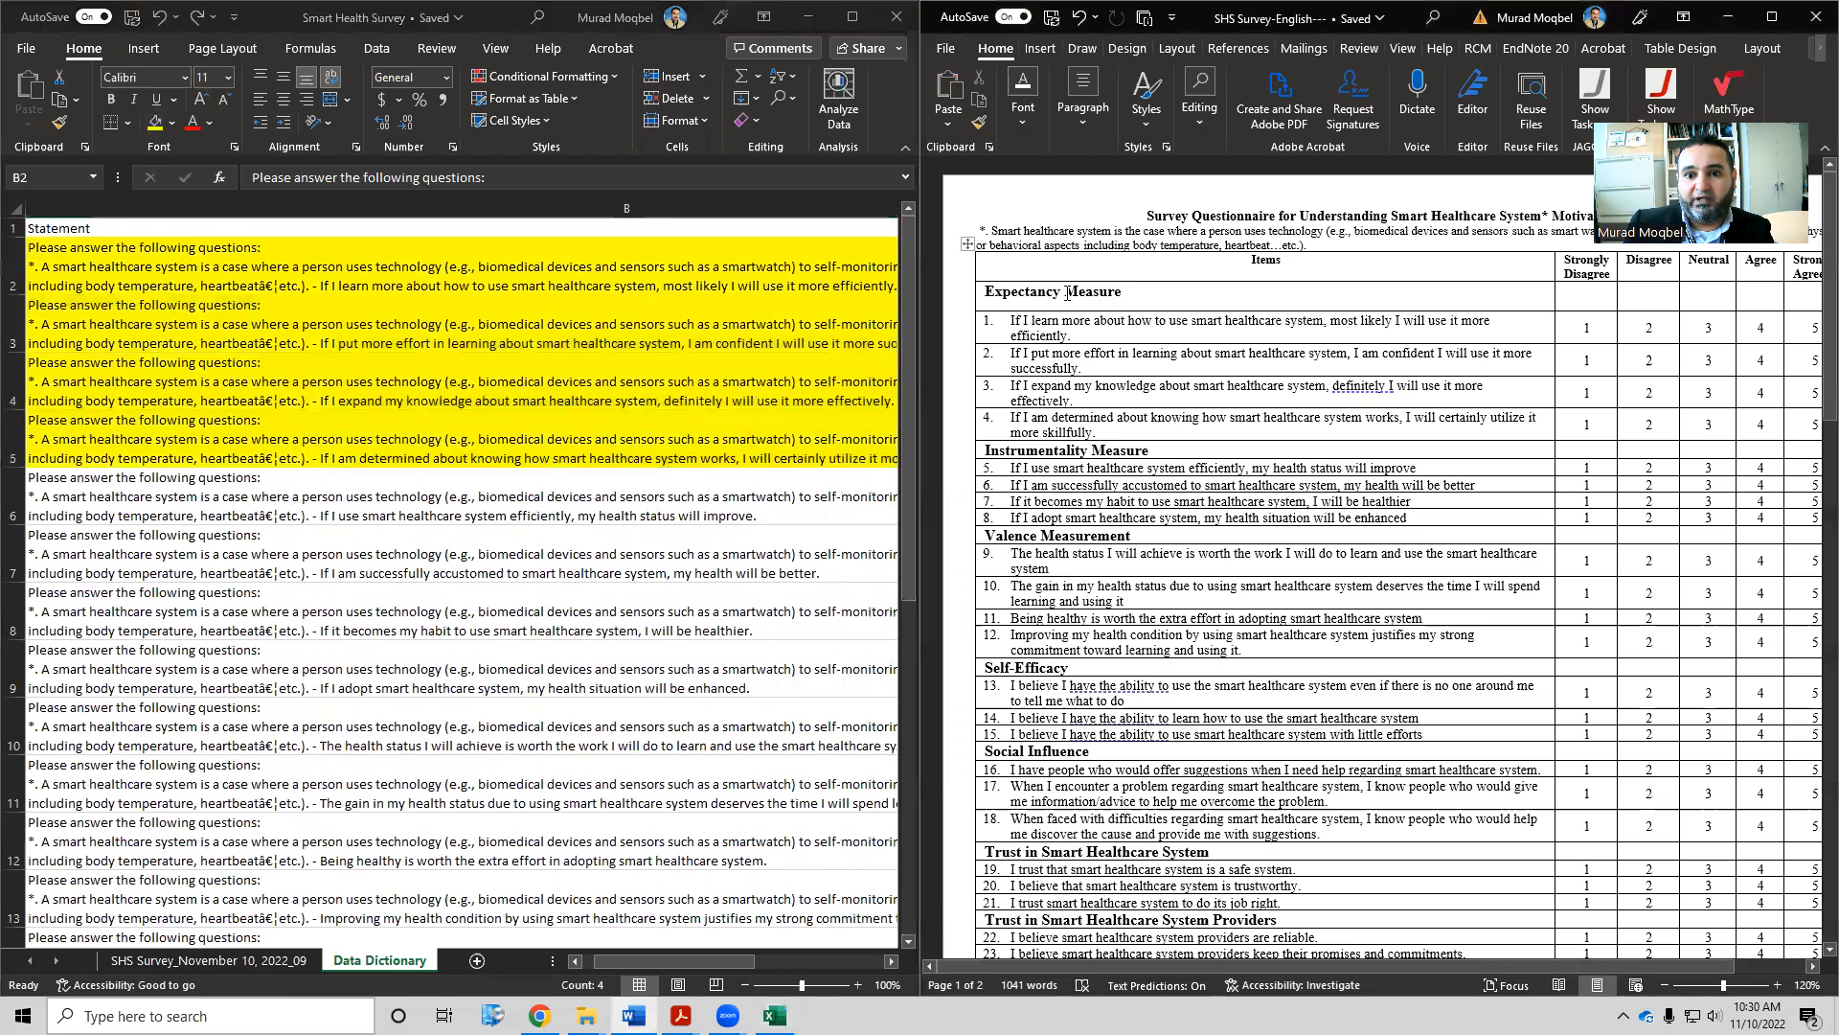
{"action": "double_click", "coordinate": [1057, 292]}
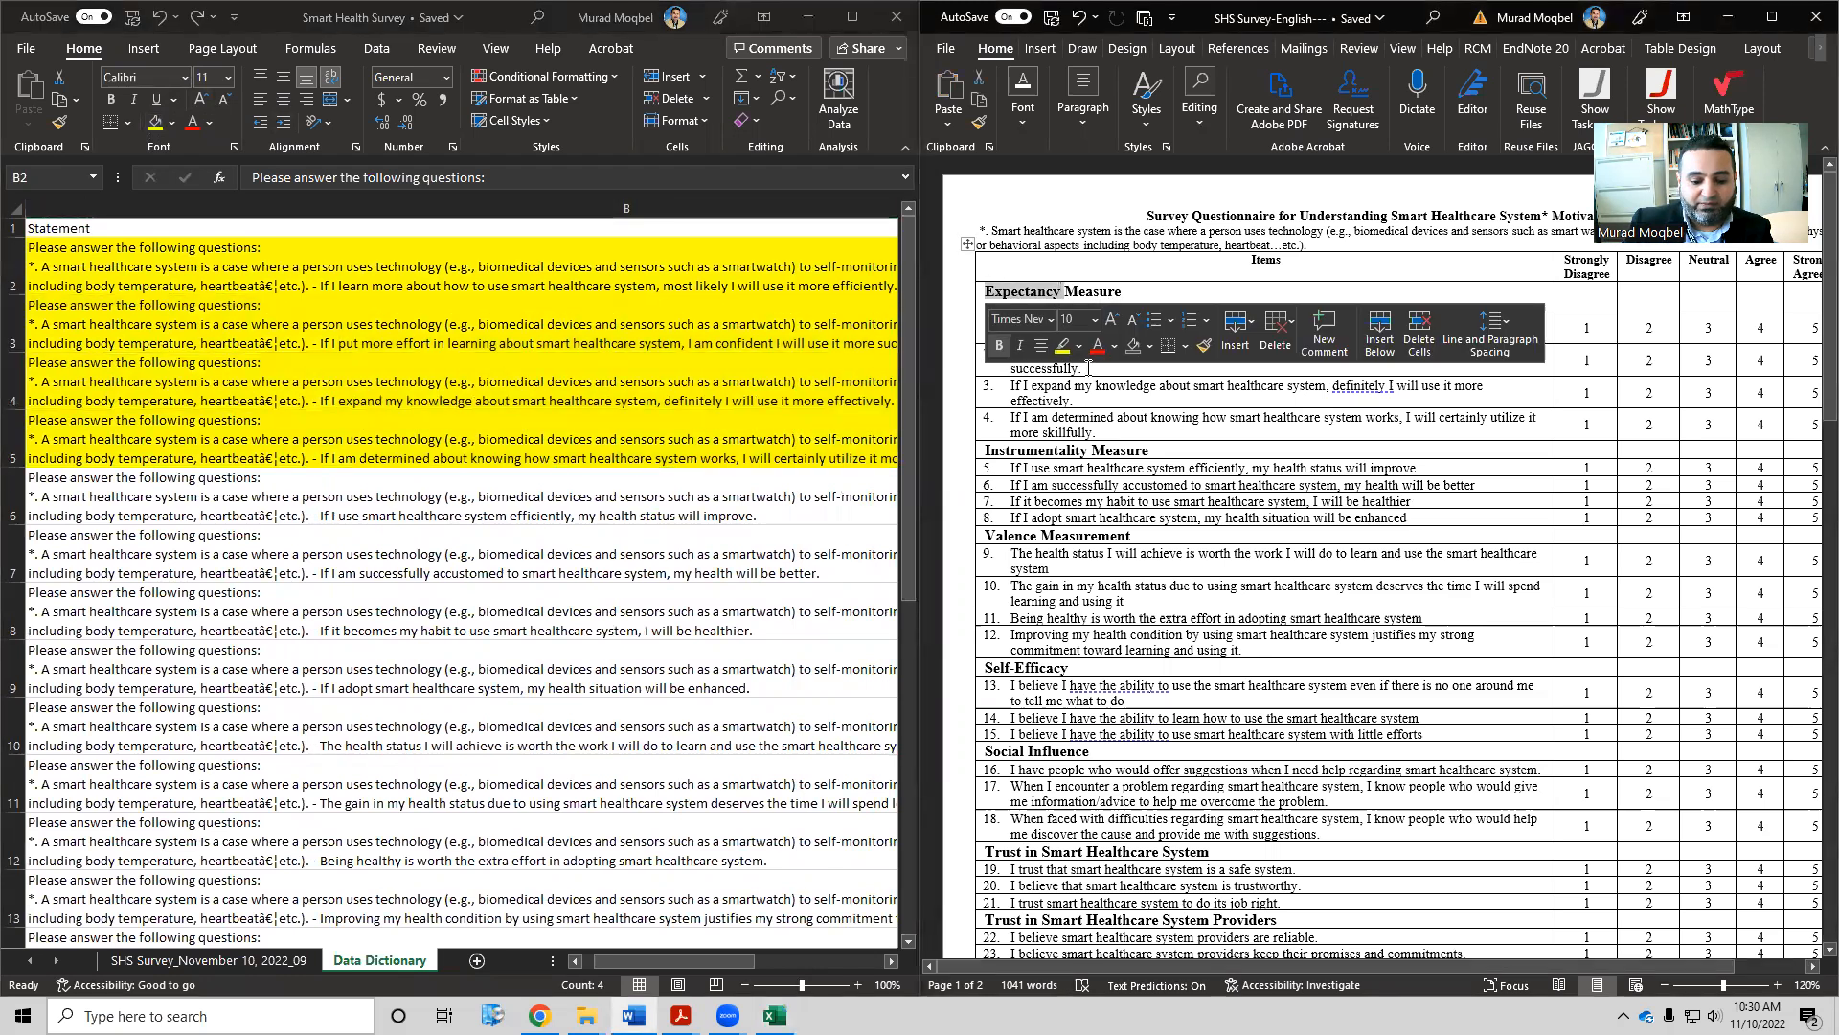
{"action": "left_click_drag", "start_coordinate": [678, 956], "coordinate": [585, 964]}
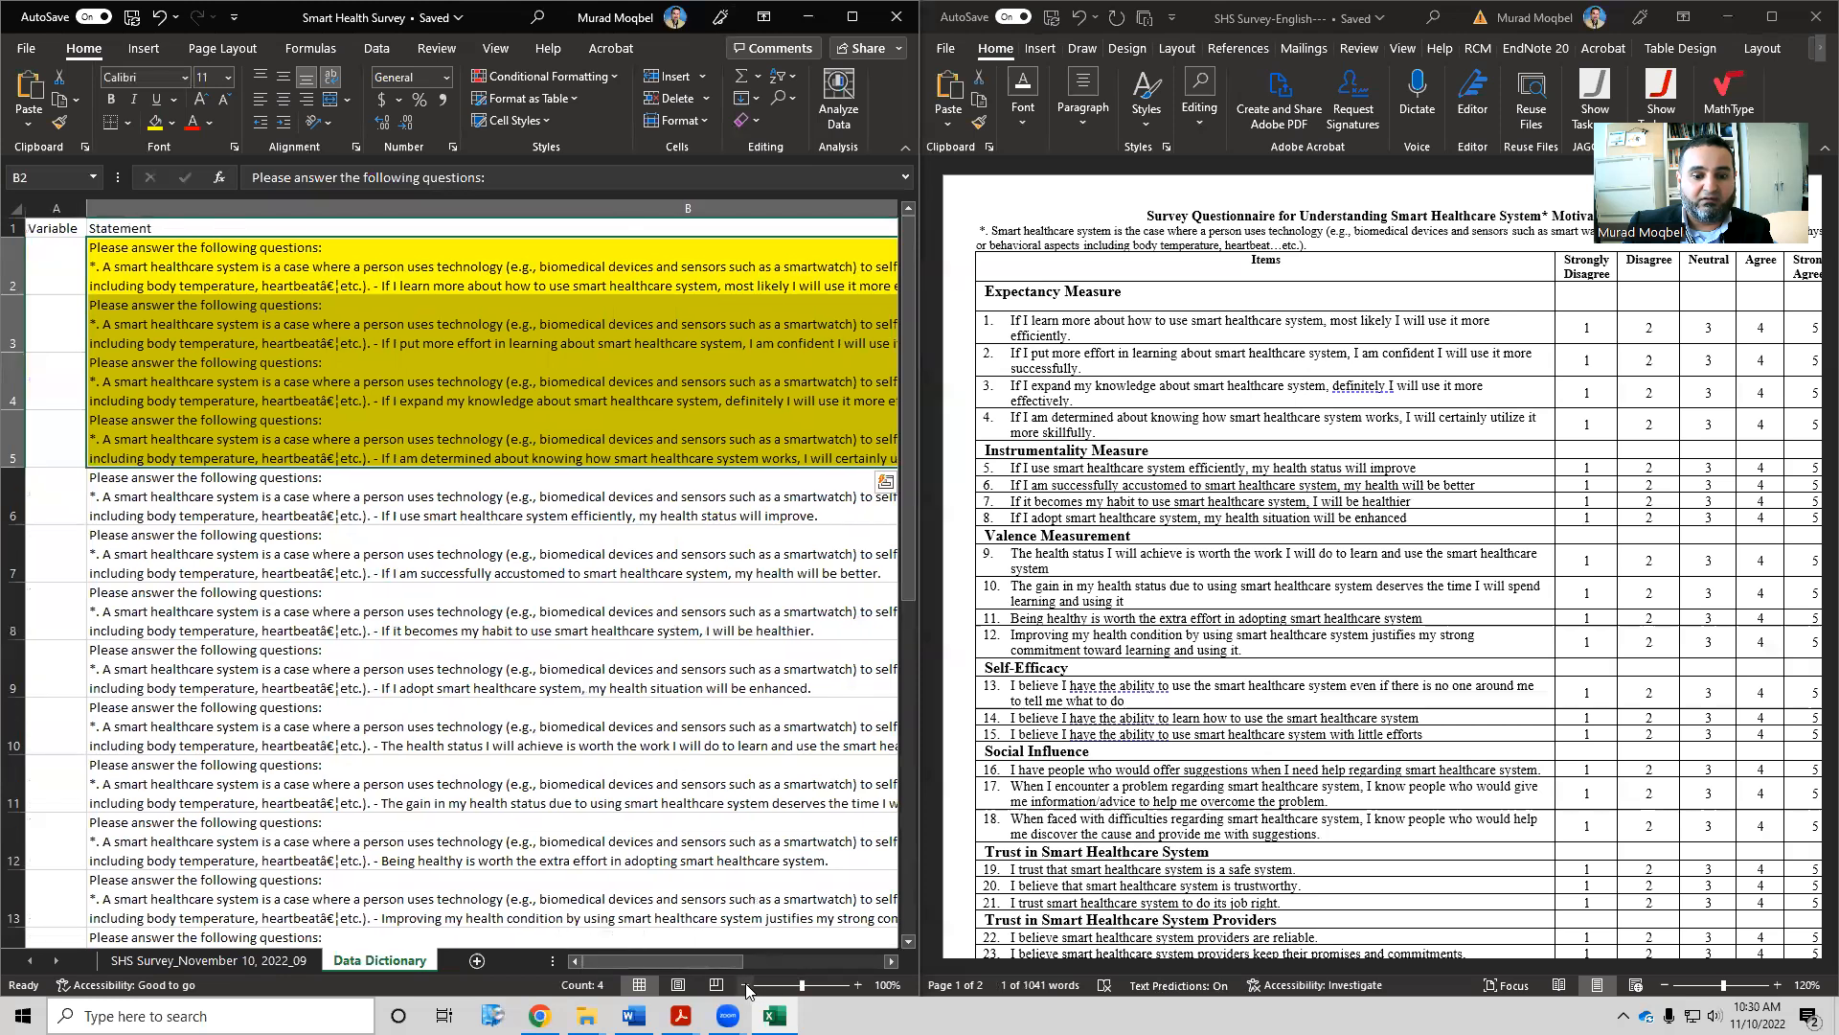
{"action": "left_click", "coordinate": [745, 985]}
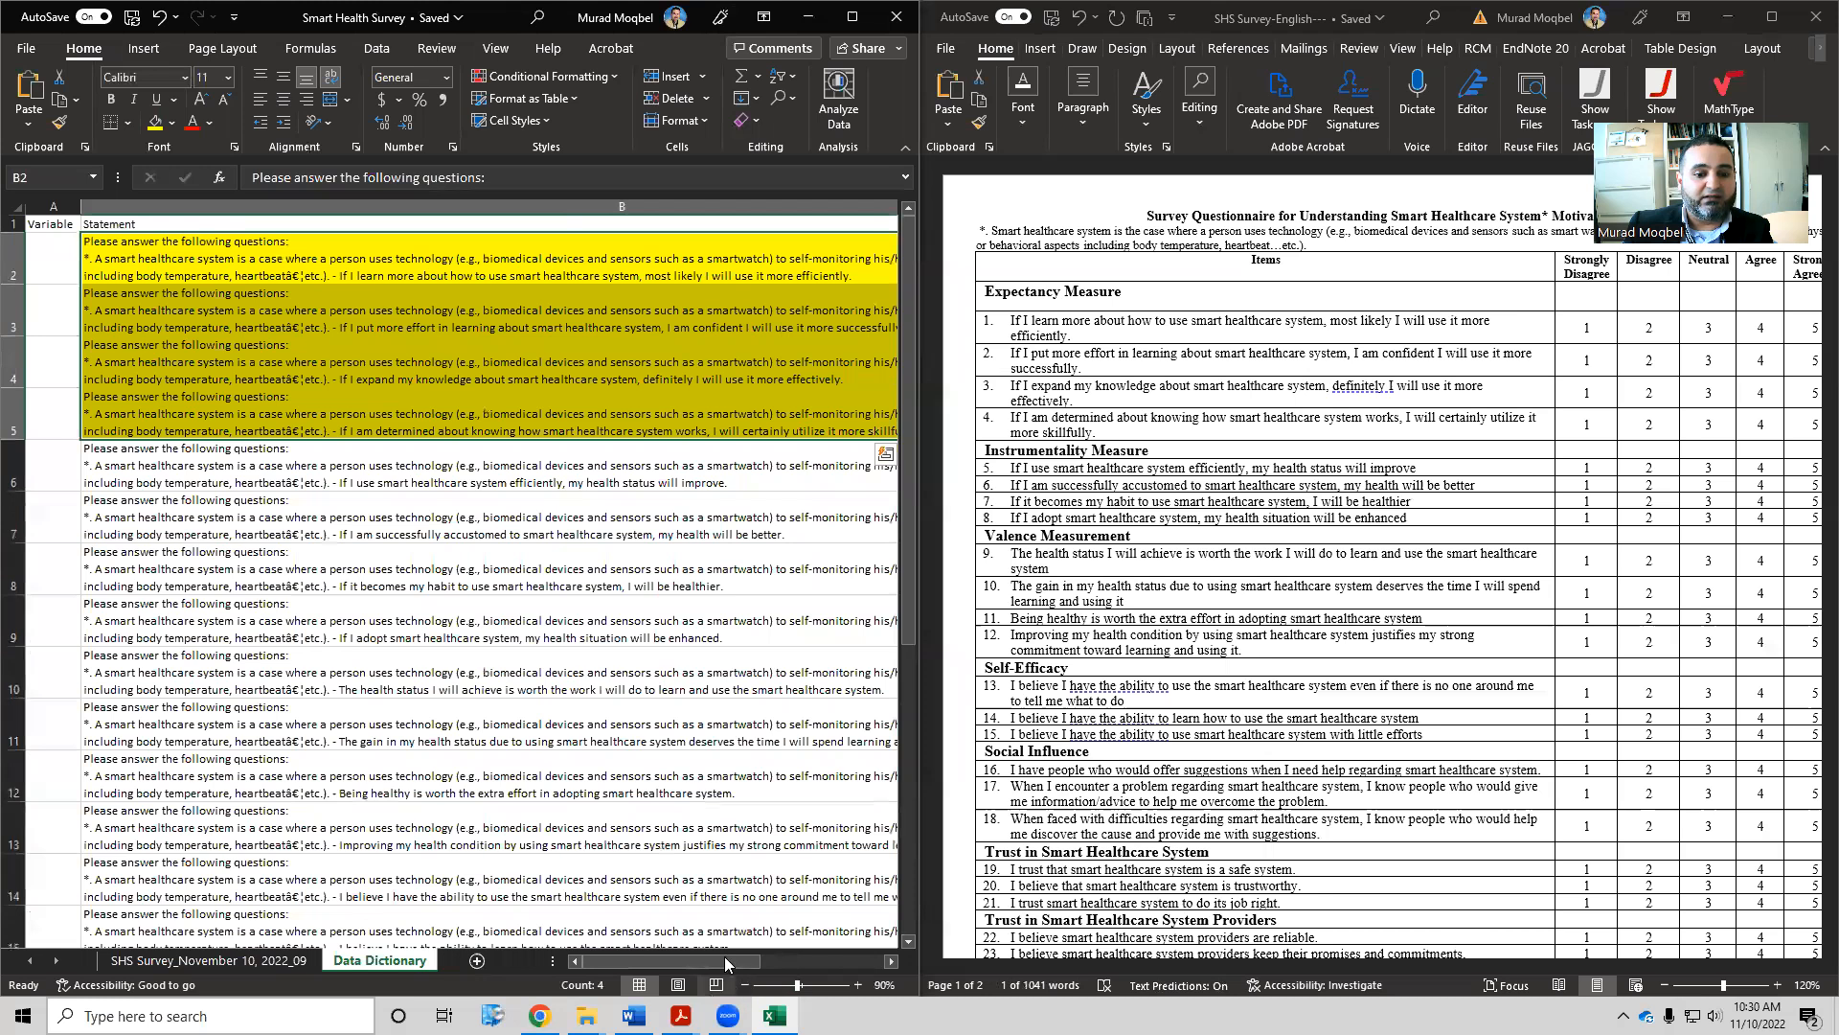
{"action": "scroll", "coordinate": [724, 956], "scroll_direction": "down", "scroll_amount": 1}
{"action": "left_click_drag", "start_coordinate": [724, 956], "coordinate": [667, 952]}
{"action": "key", "text": "Left"}
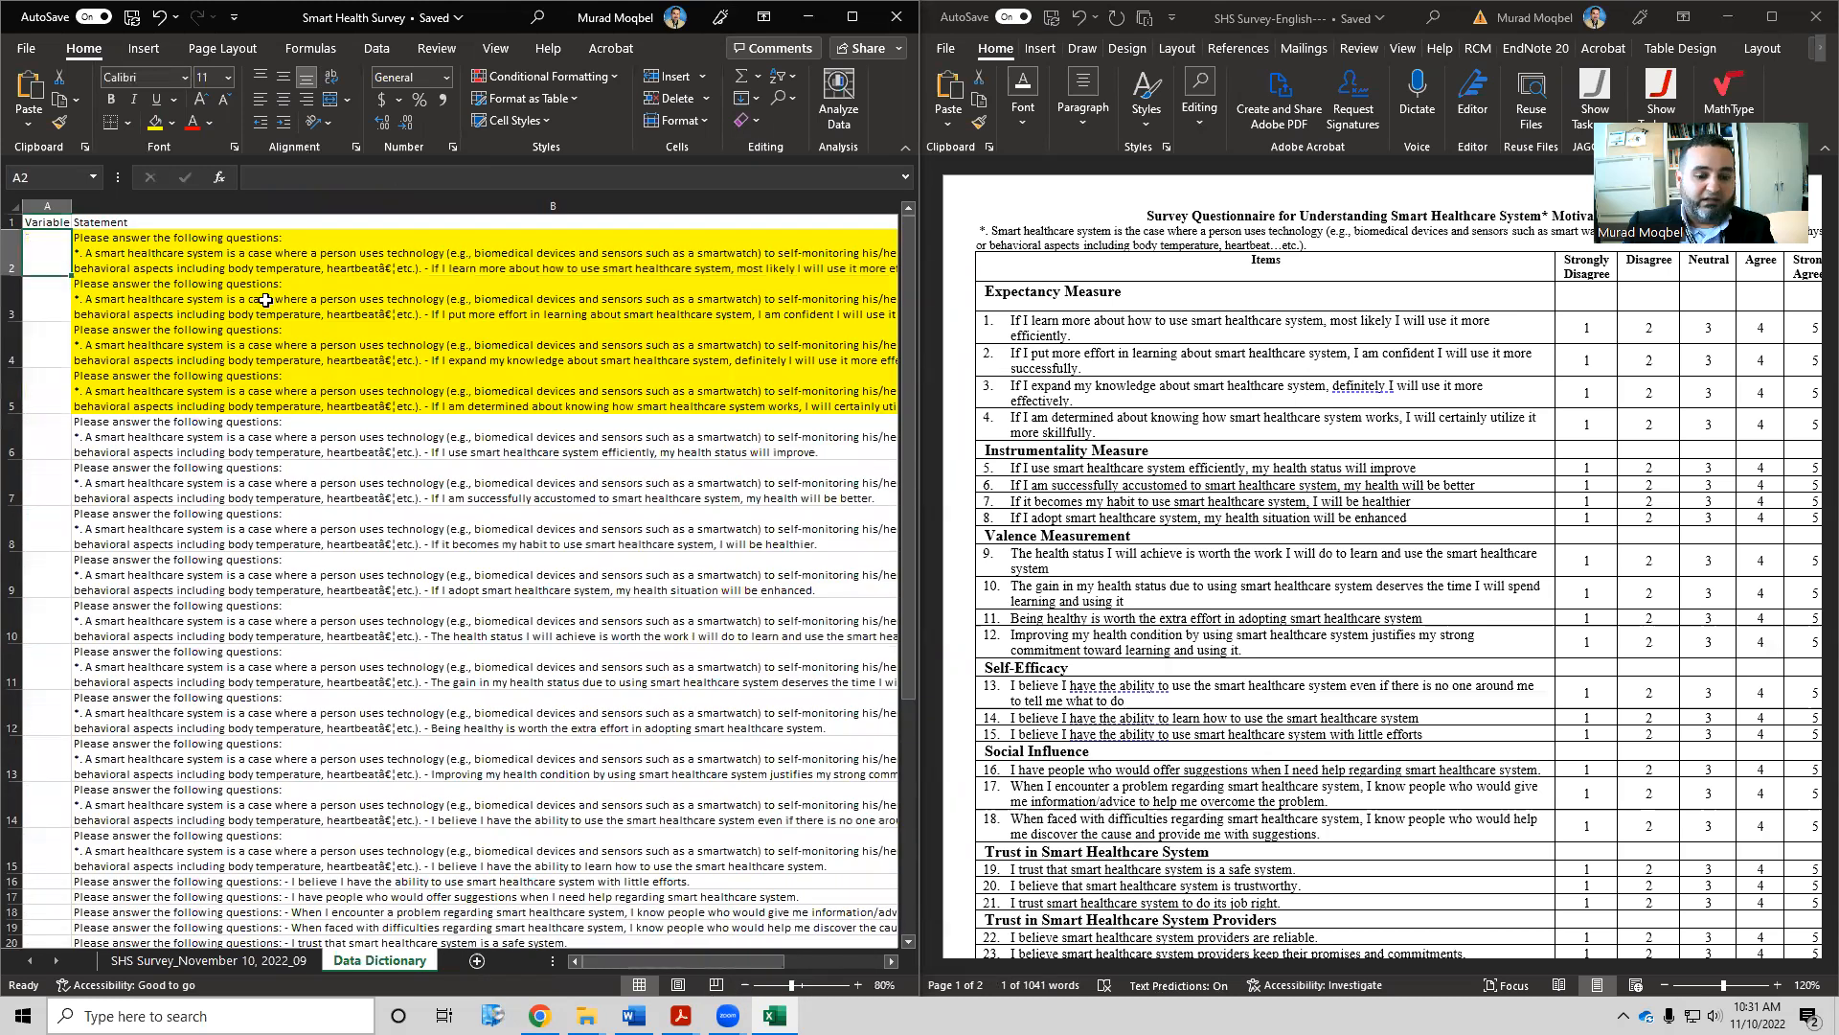
{"action": "double_click", "coordinate": [72, 205]}
Number the label in A2 as "Expectancy1" and fill the series down to "Expectancy4" in A5
{"action": "double_click", "coordinate": [79, 268]}
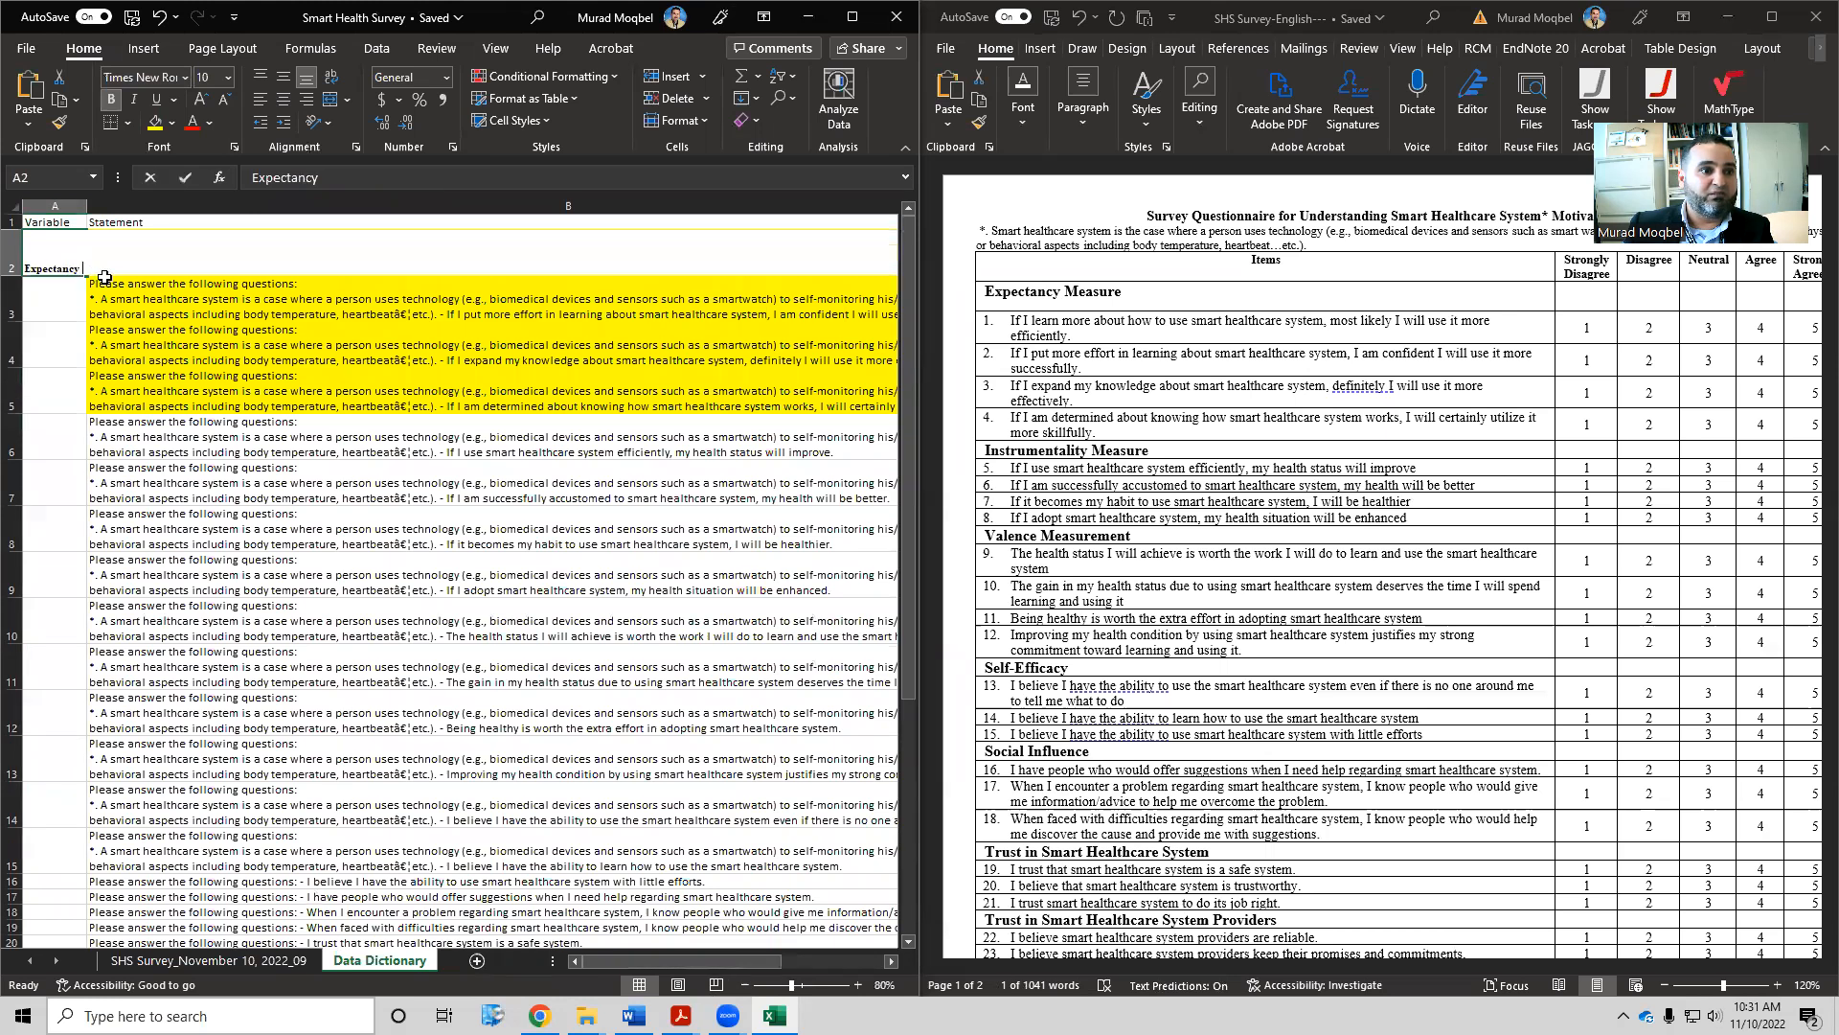
{"action": "type", "text": "1"}
{"action": "key", "text": "ctrl+Return"}
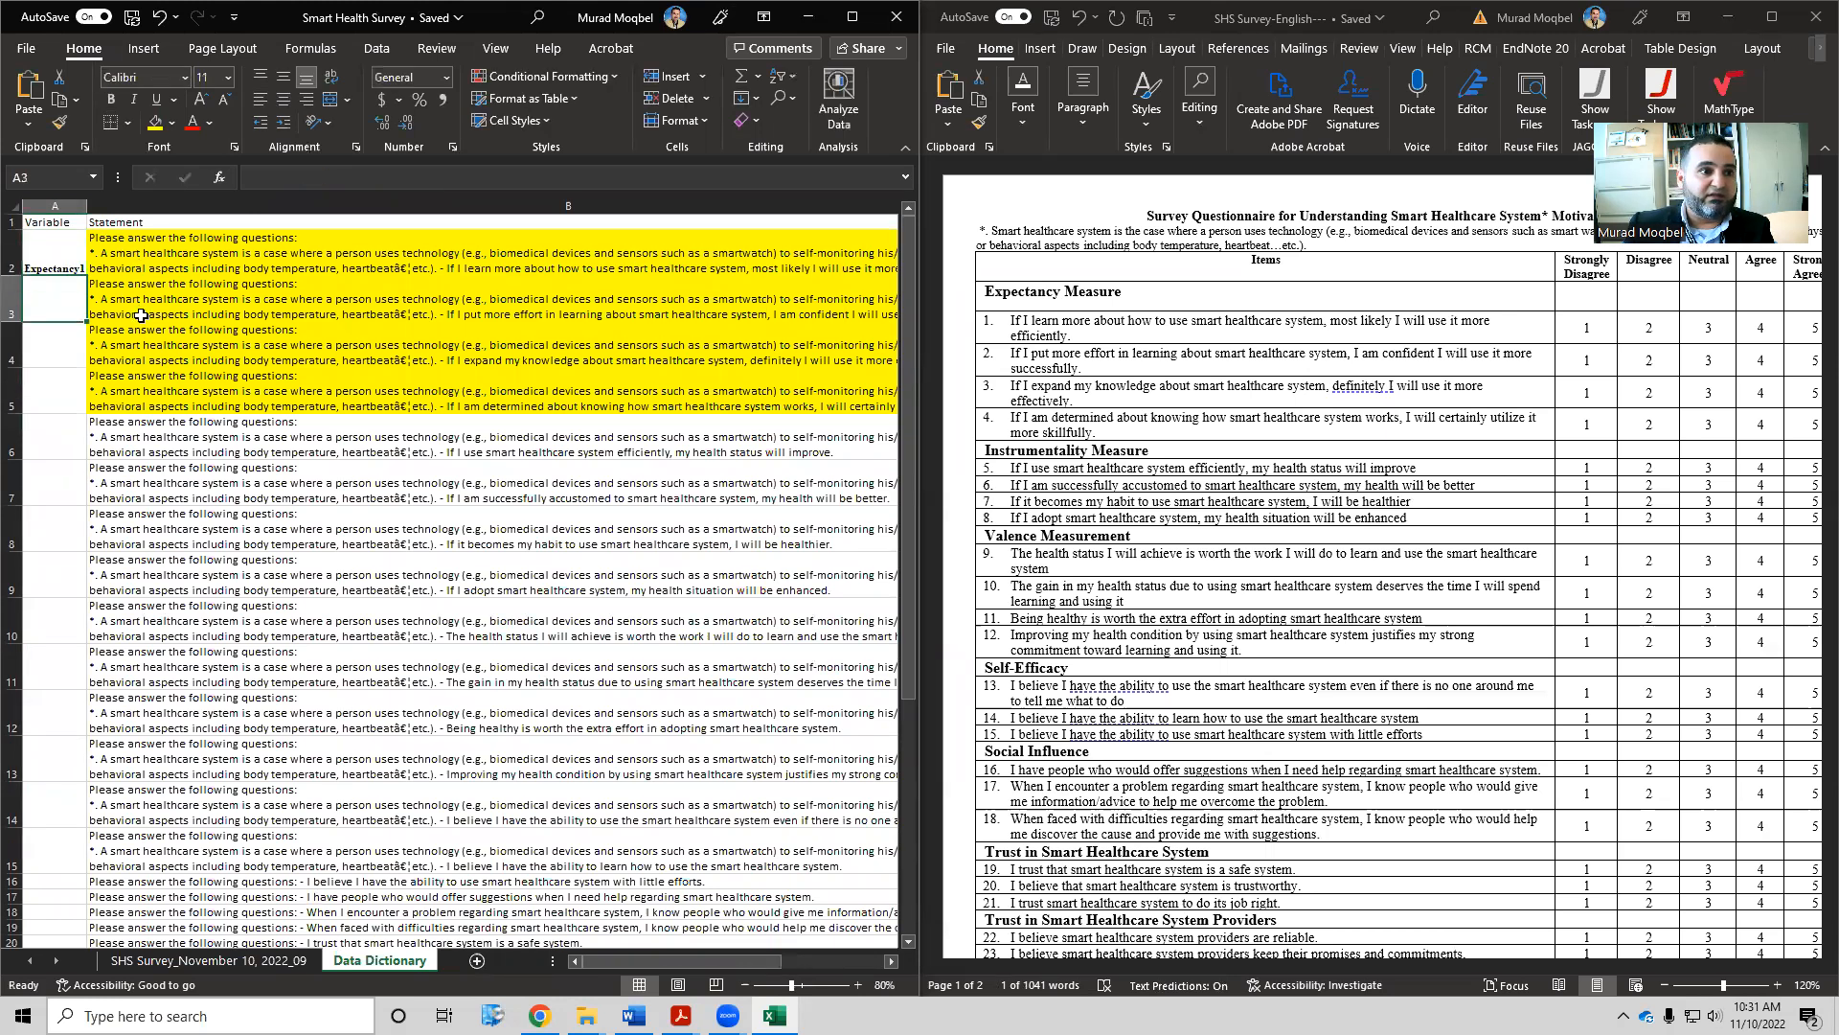
{"action": "left_click_drag", "start_coordinate": [87, 273], "coordinate": [71, 406]}
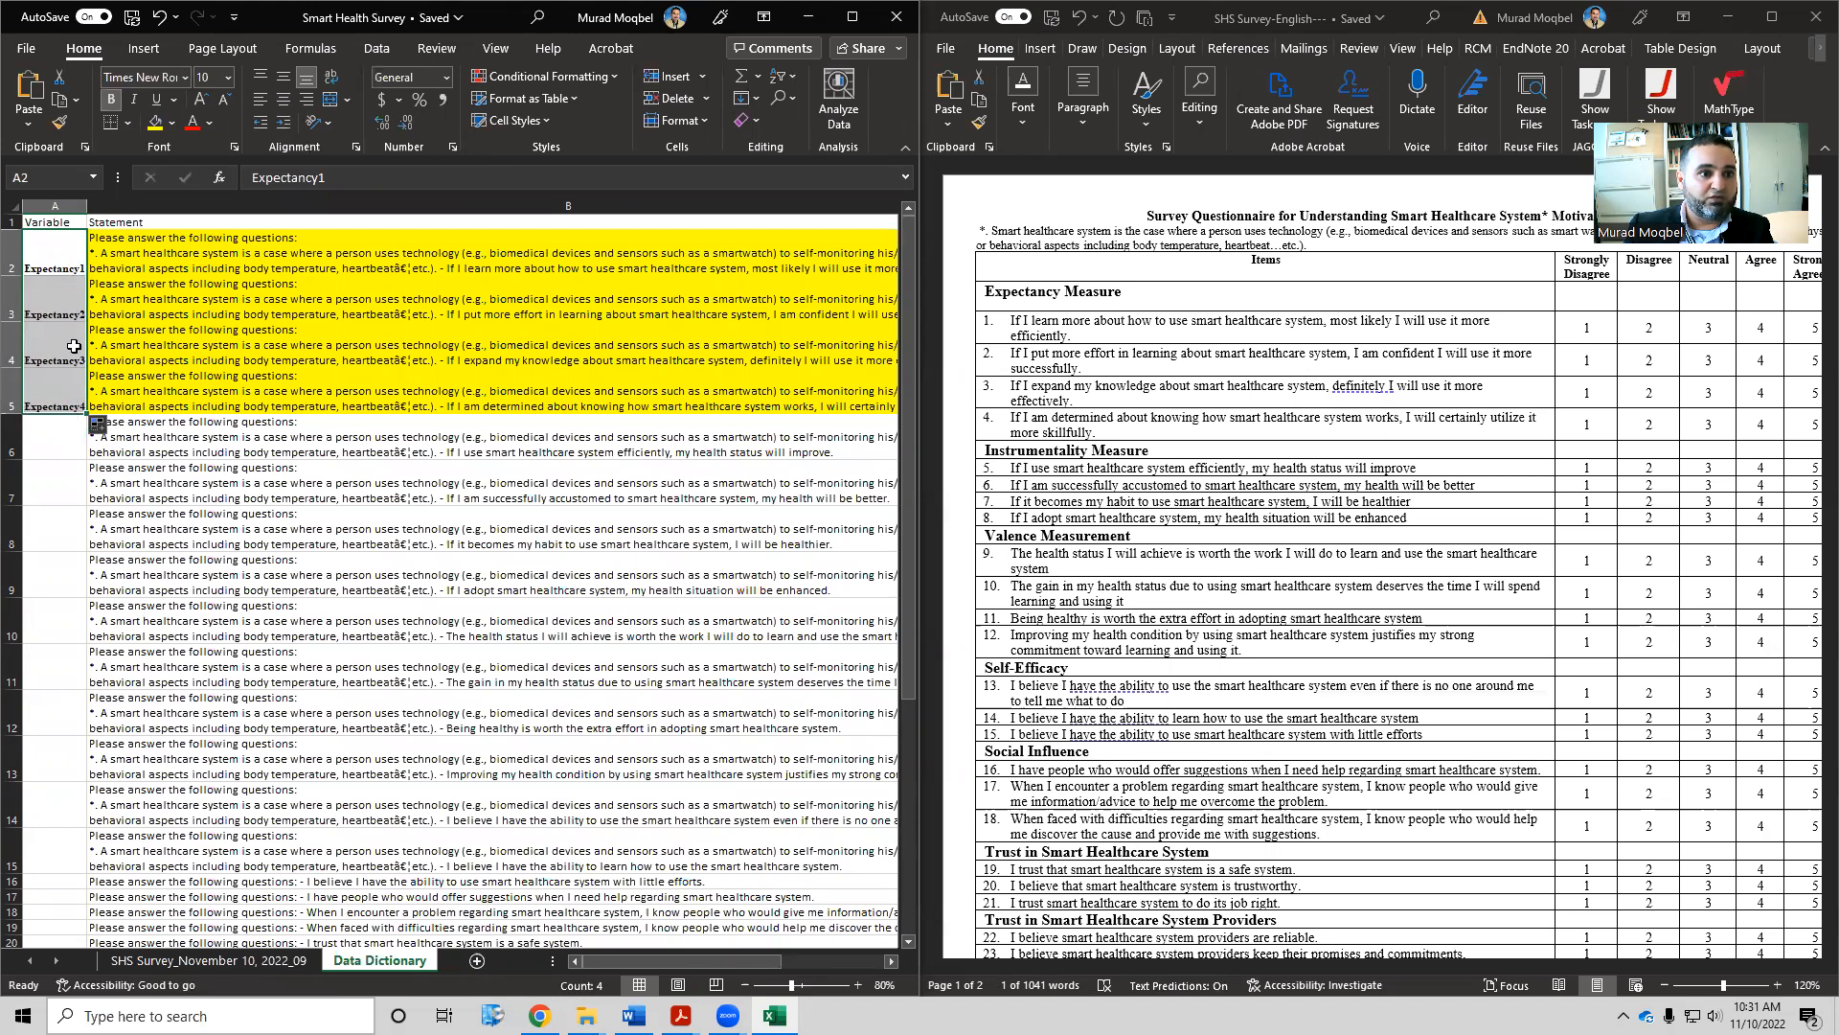
Copy the word "Instrumentality" from the Word questionnaire and highlight the group's last statement, B9, with yellow fill
{"action": "left_click", "coordinate": [77, 444]}
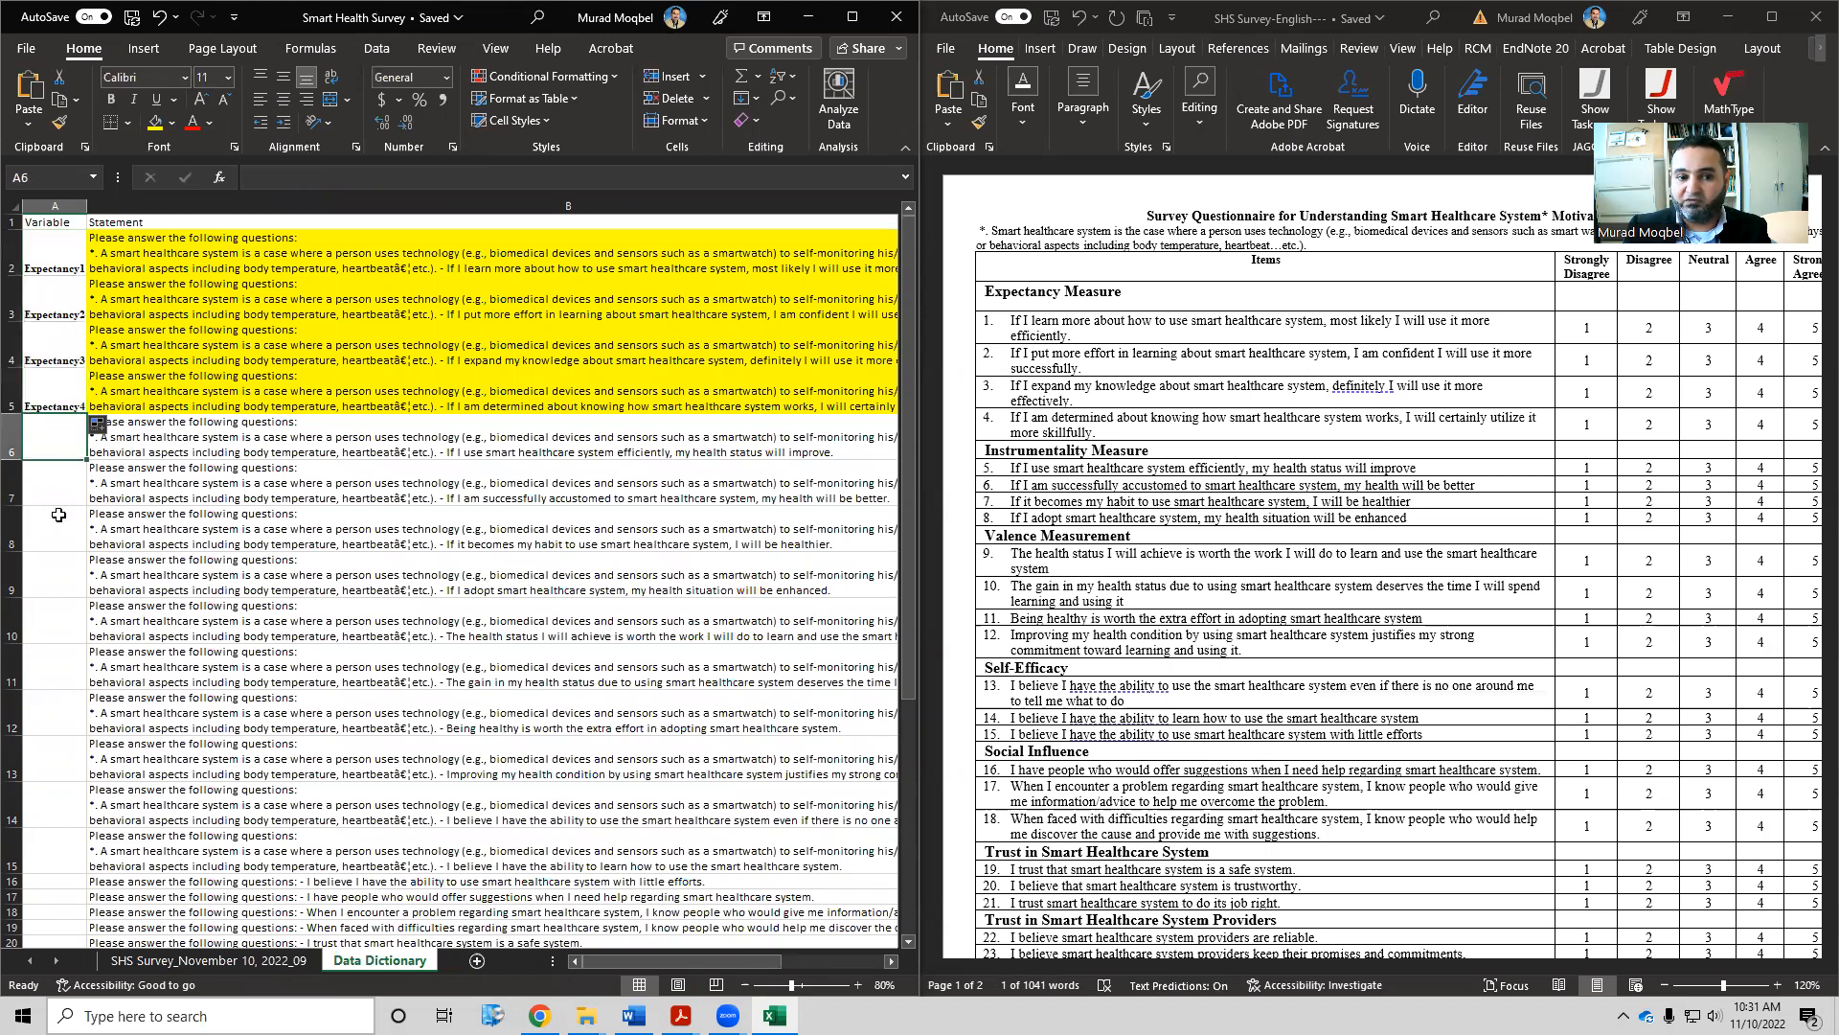
{"action": "left_click", "coordinate": [1107, 460]}
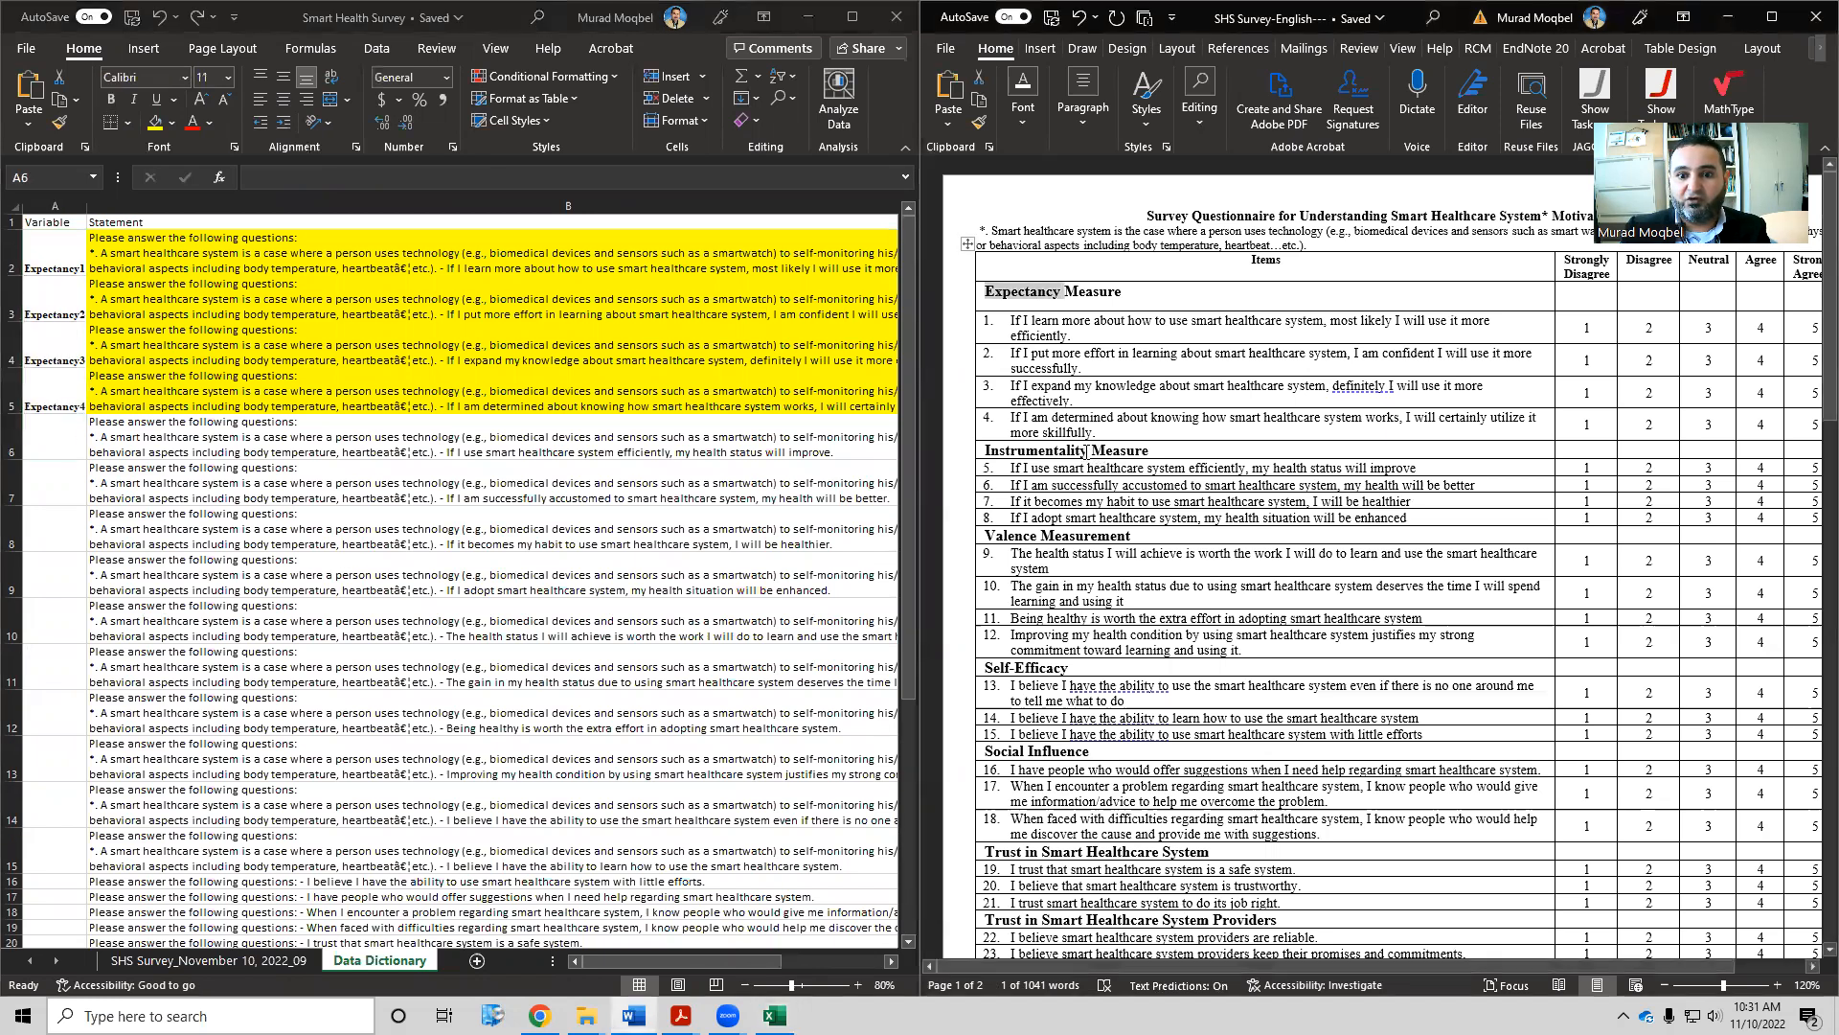
{"action": "left_click_drag", "start_coordinate": [1048, 447], "coordinate": [970, 457]}
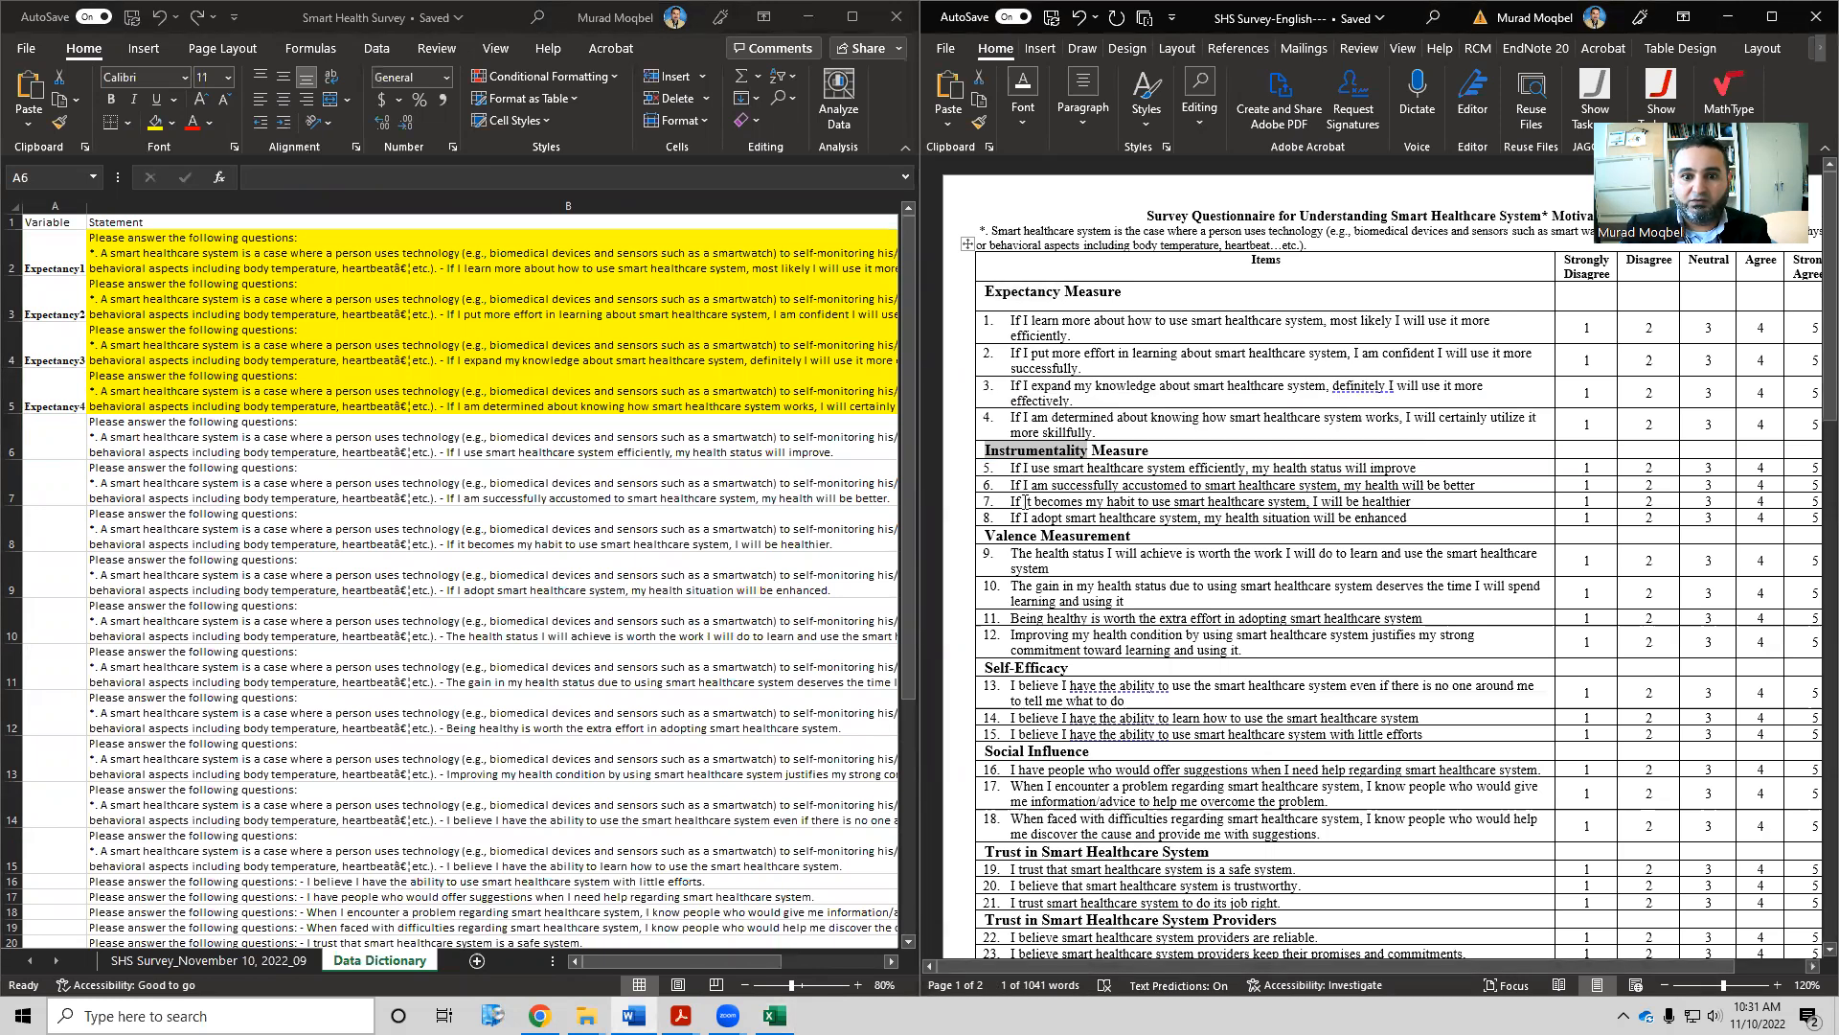
{"action": "left_click", "coordinate": [144, 431]}
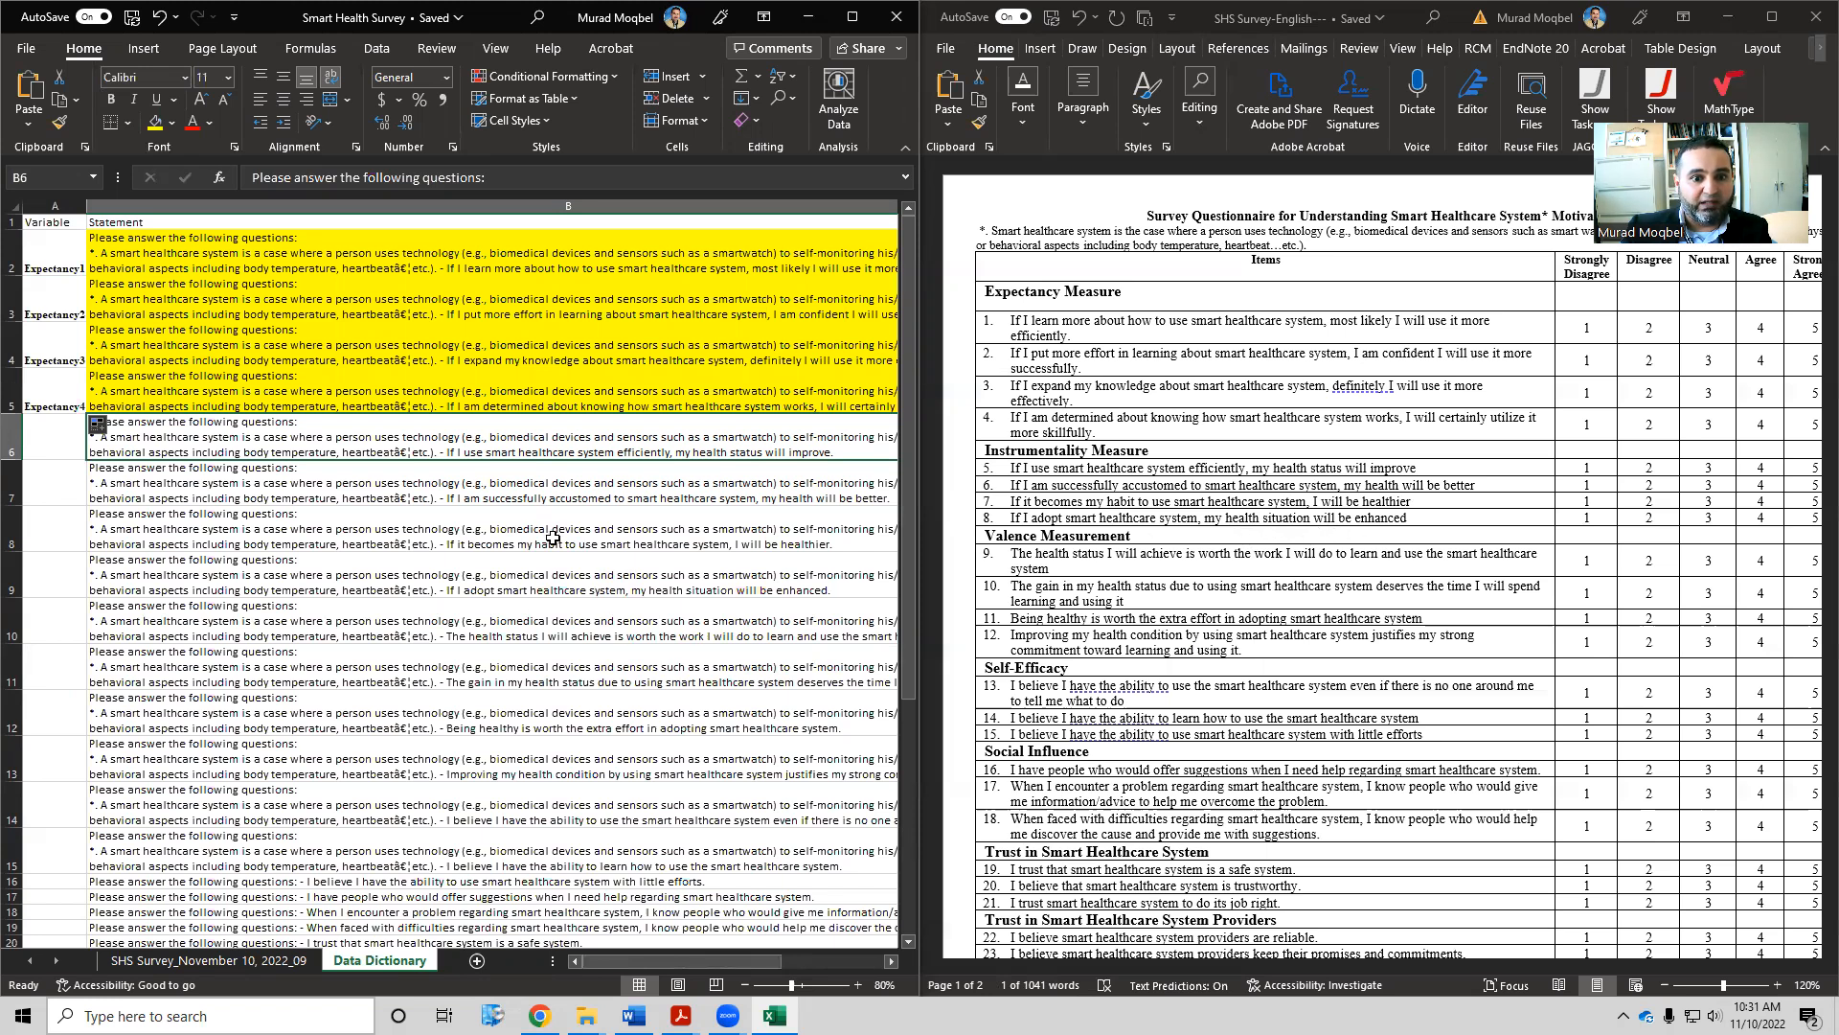
{"action": "left_click", "coordinate": [756, 578]}
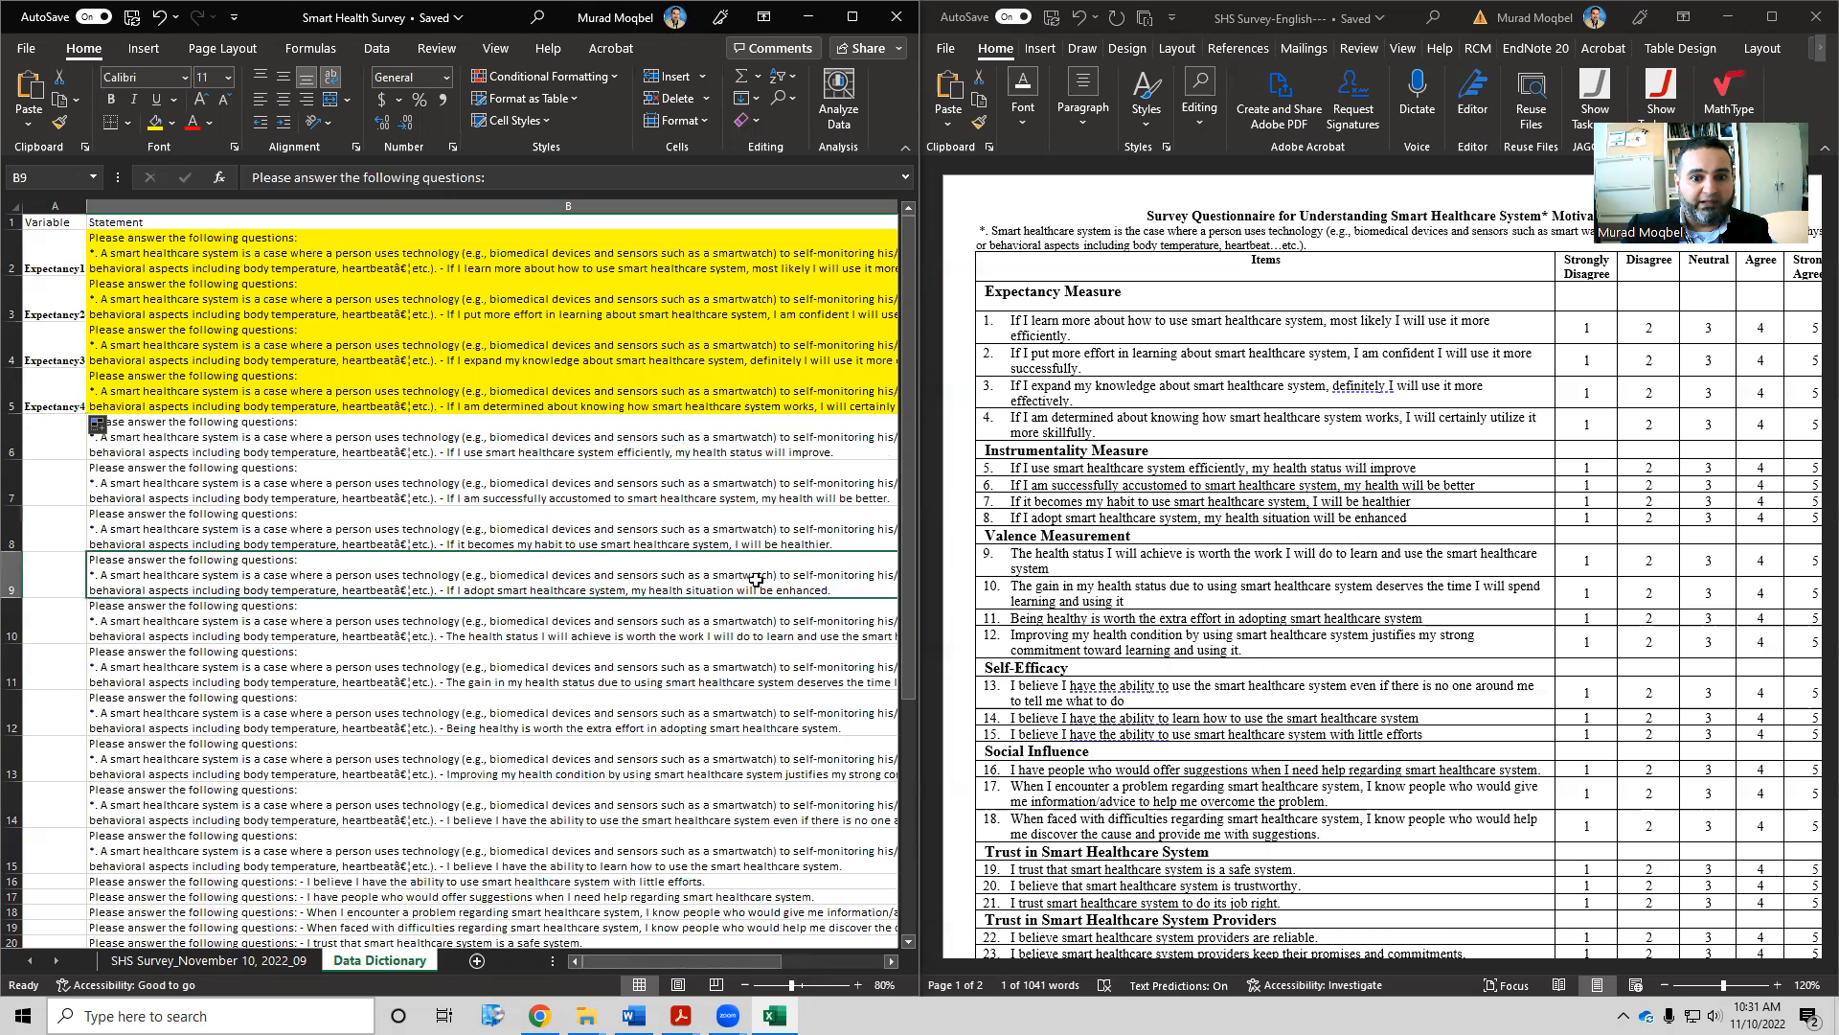
{"action": "left_click", "coordinate": [154, 122]}
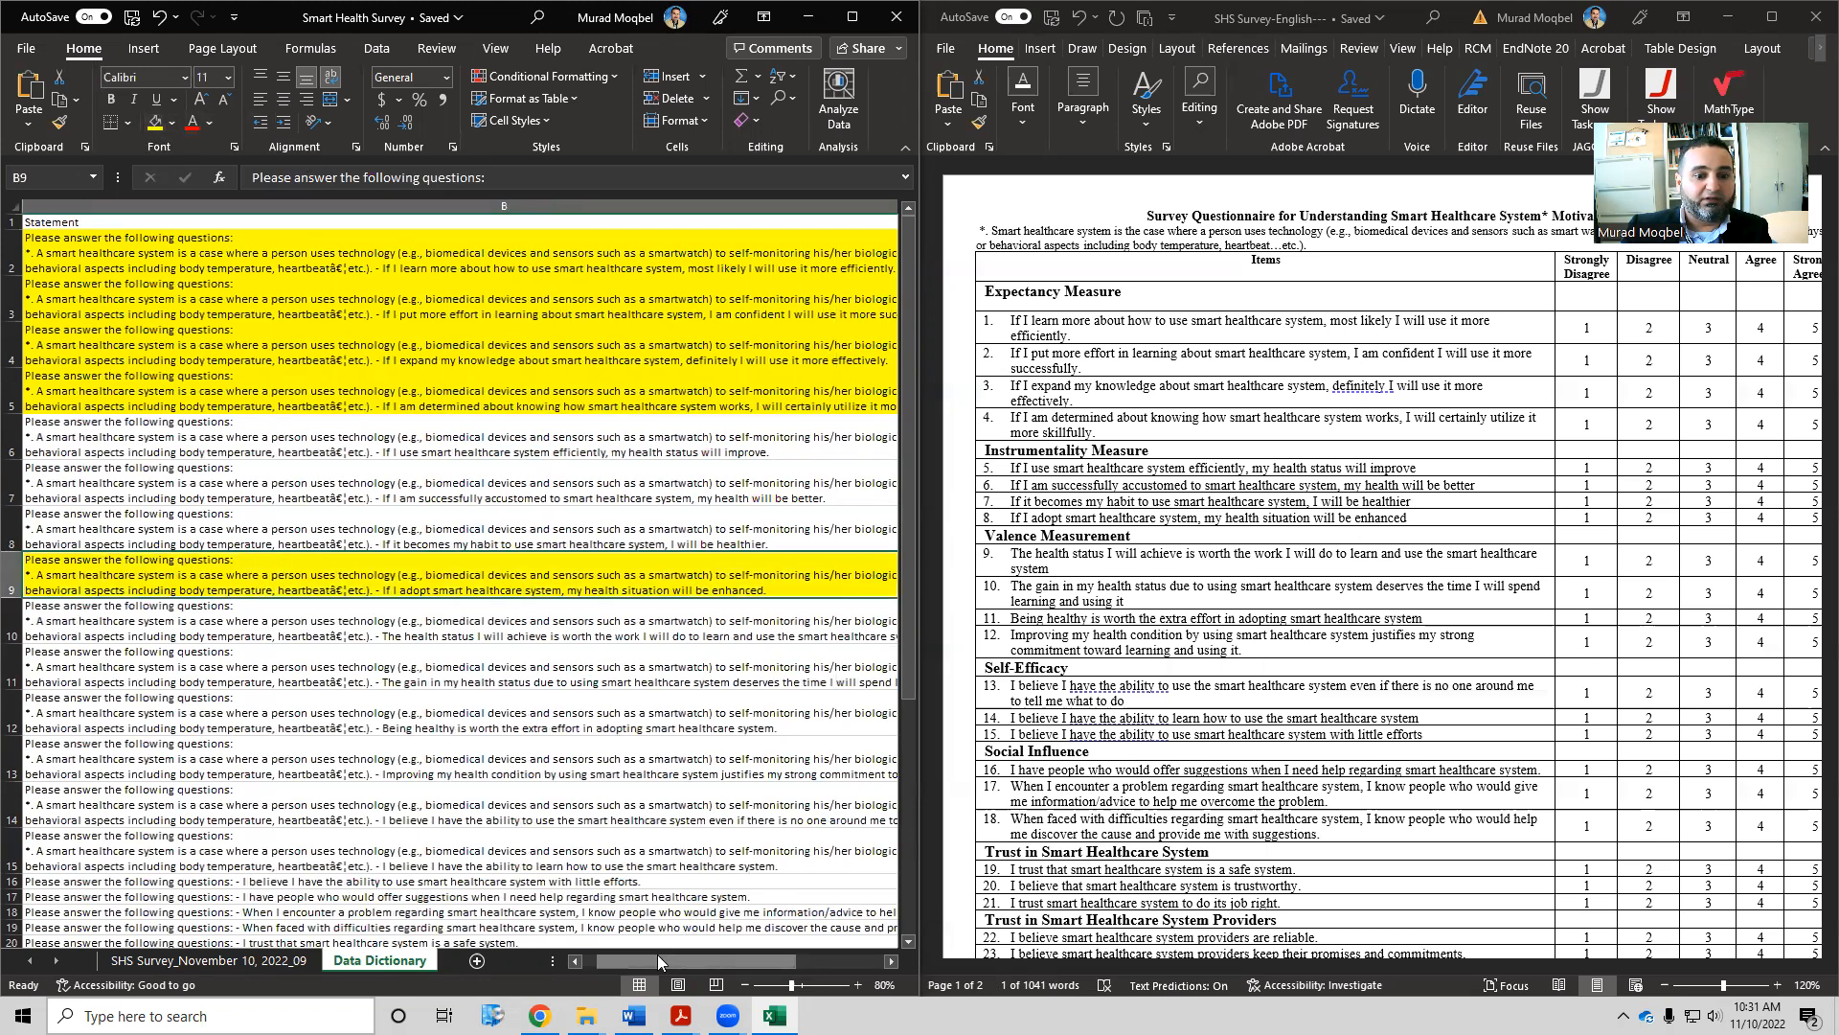
{"action": "left_click", "coordinate": [575, 960]}
Paste "Instrumentality" into cell A6 and widen column A to fit
{"action": "left_click", "coordinate": [59, 438]}
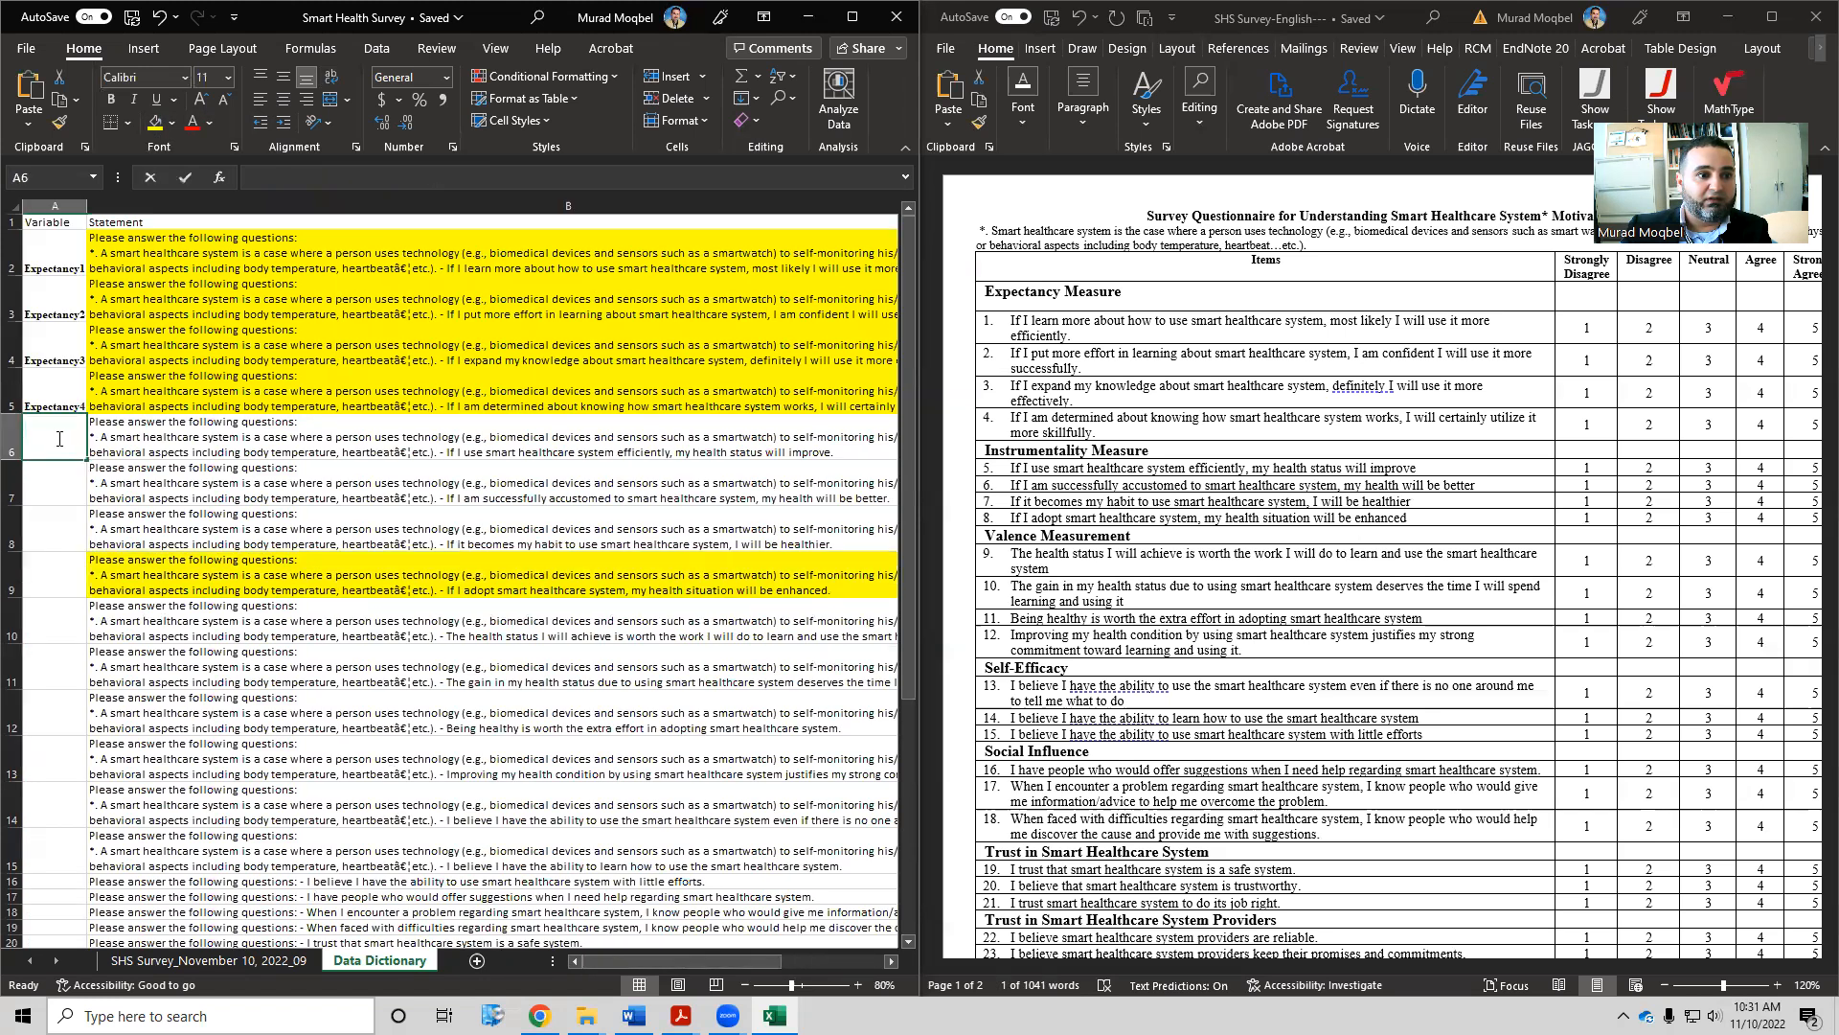
{"action": "type", "text": "Instrumentality"}
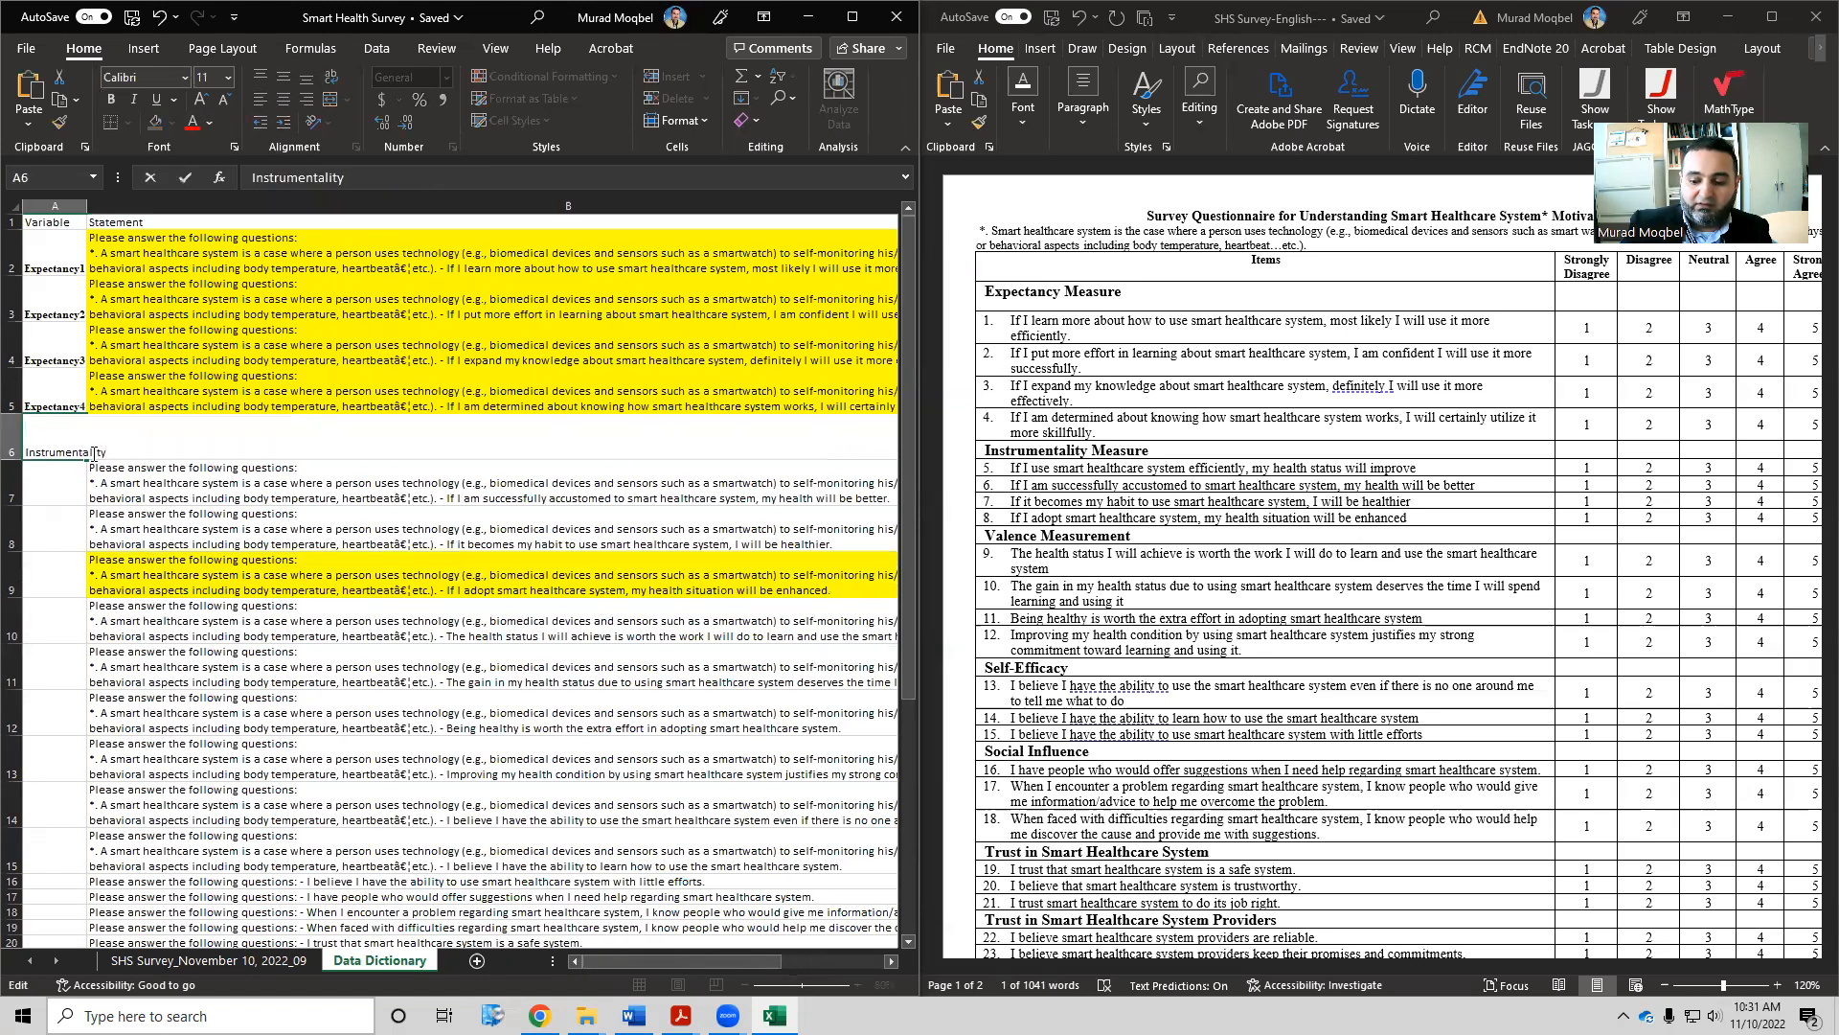
{"action": "key", "text": "Return"}
{"action": "left_click", "coordinate": [73, 446]}
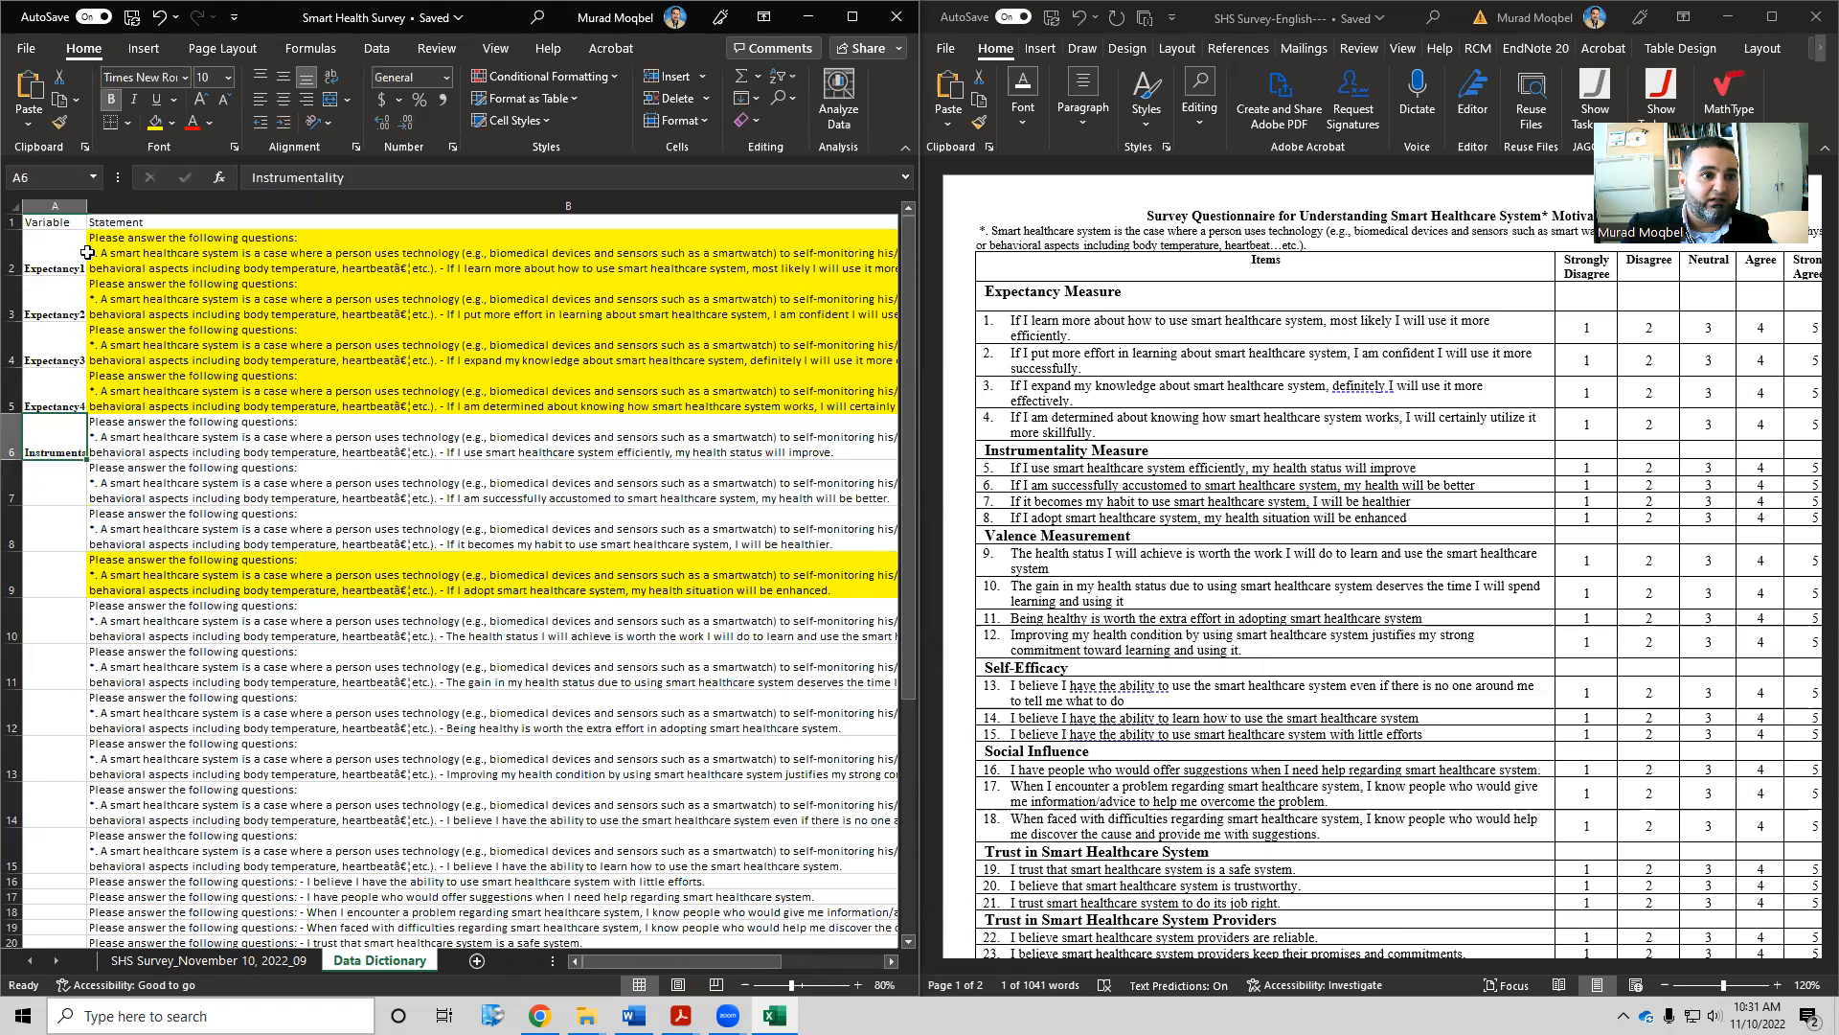
{"action": "double_click", "coordinate": [87, 206]}
Number the label in A6 as "Instrumentality1", fill the series down to "Instrumentality4" in A9, and refit column A
{"action": "double_click", "coordinate": [101, 453]}
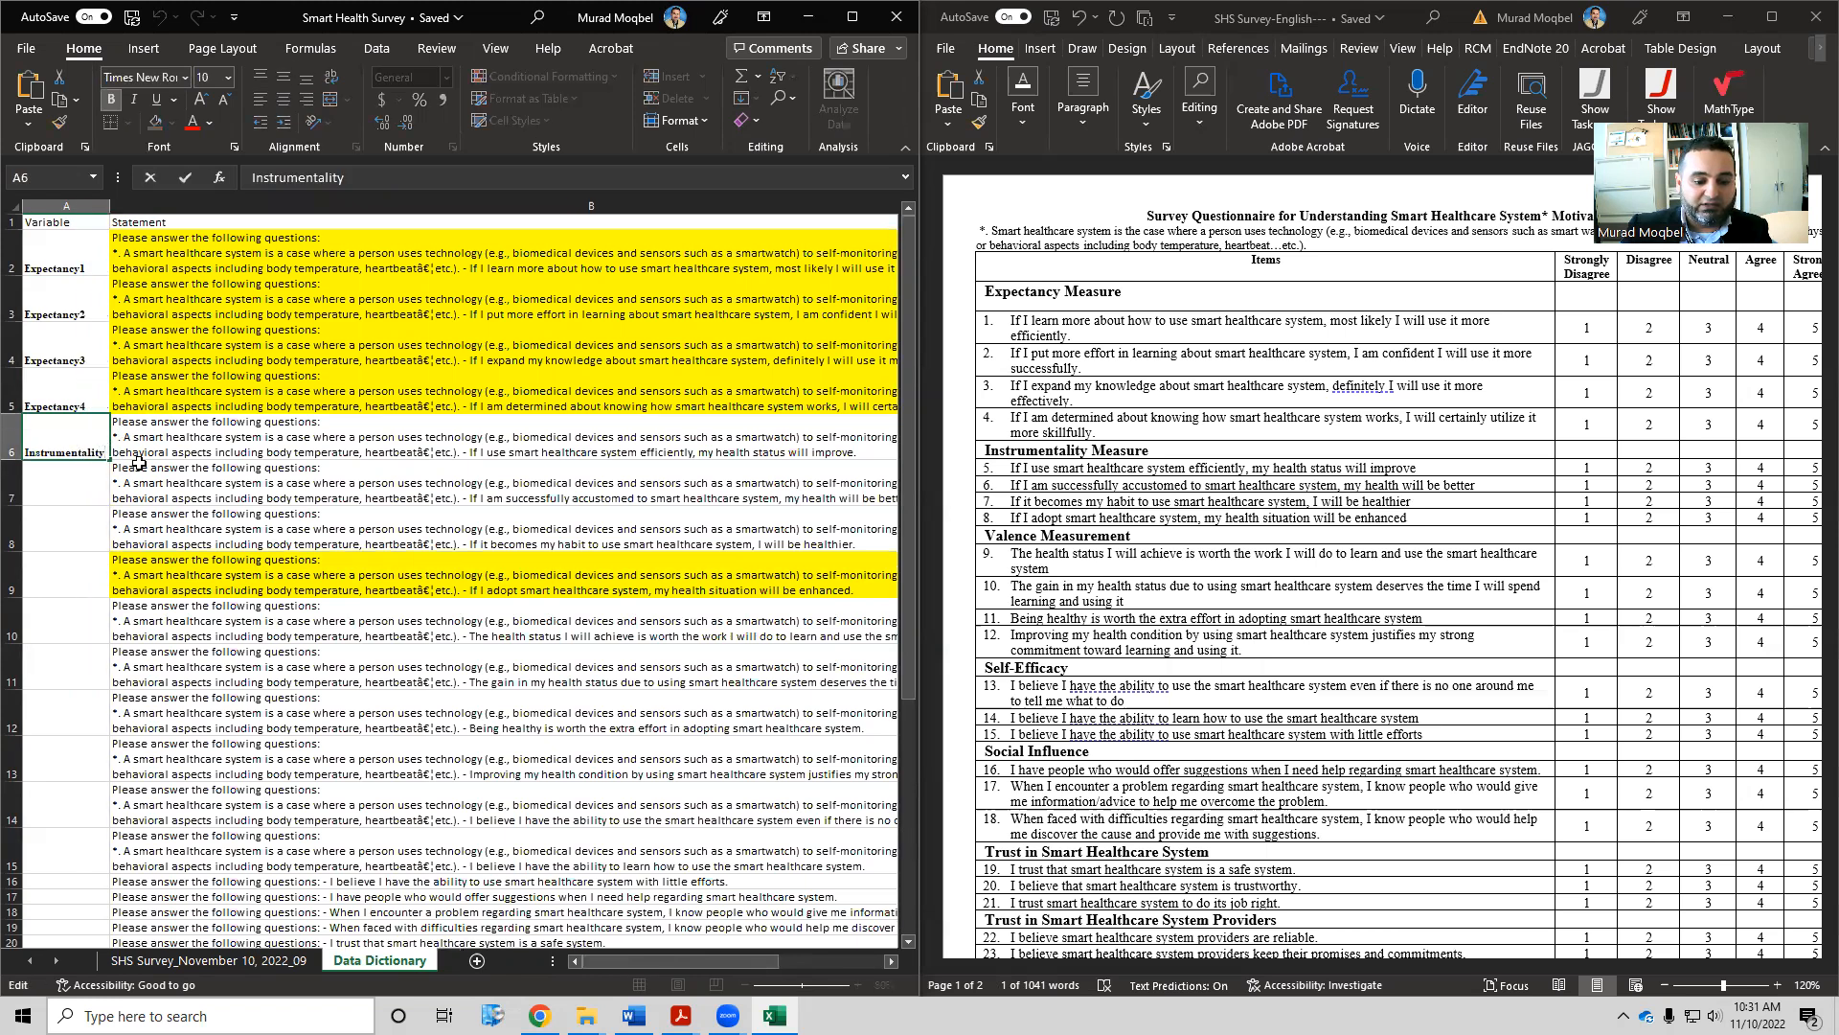
{"action": "type", "text": "1"}
{"action": "key", "text": "Return"}
{"action": "left_click", "coordinate": [83, 431]}
{"action": "left_click_drag", "start_coordinate": [108, 461], "coordinate": [103, 594]}
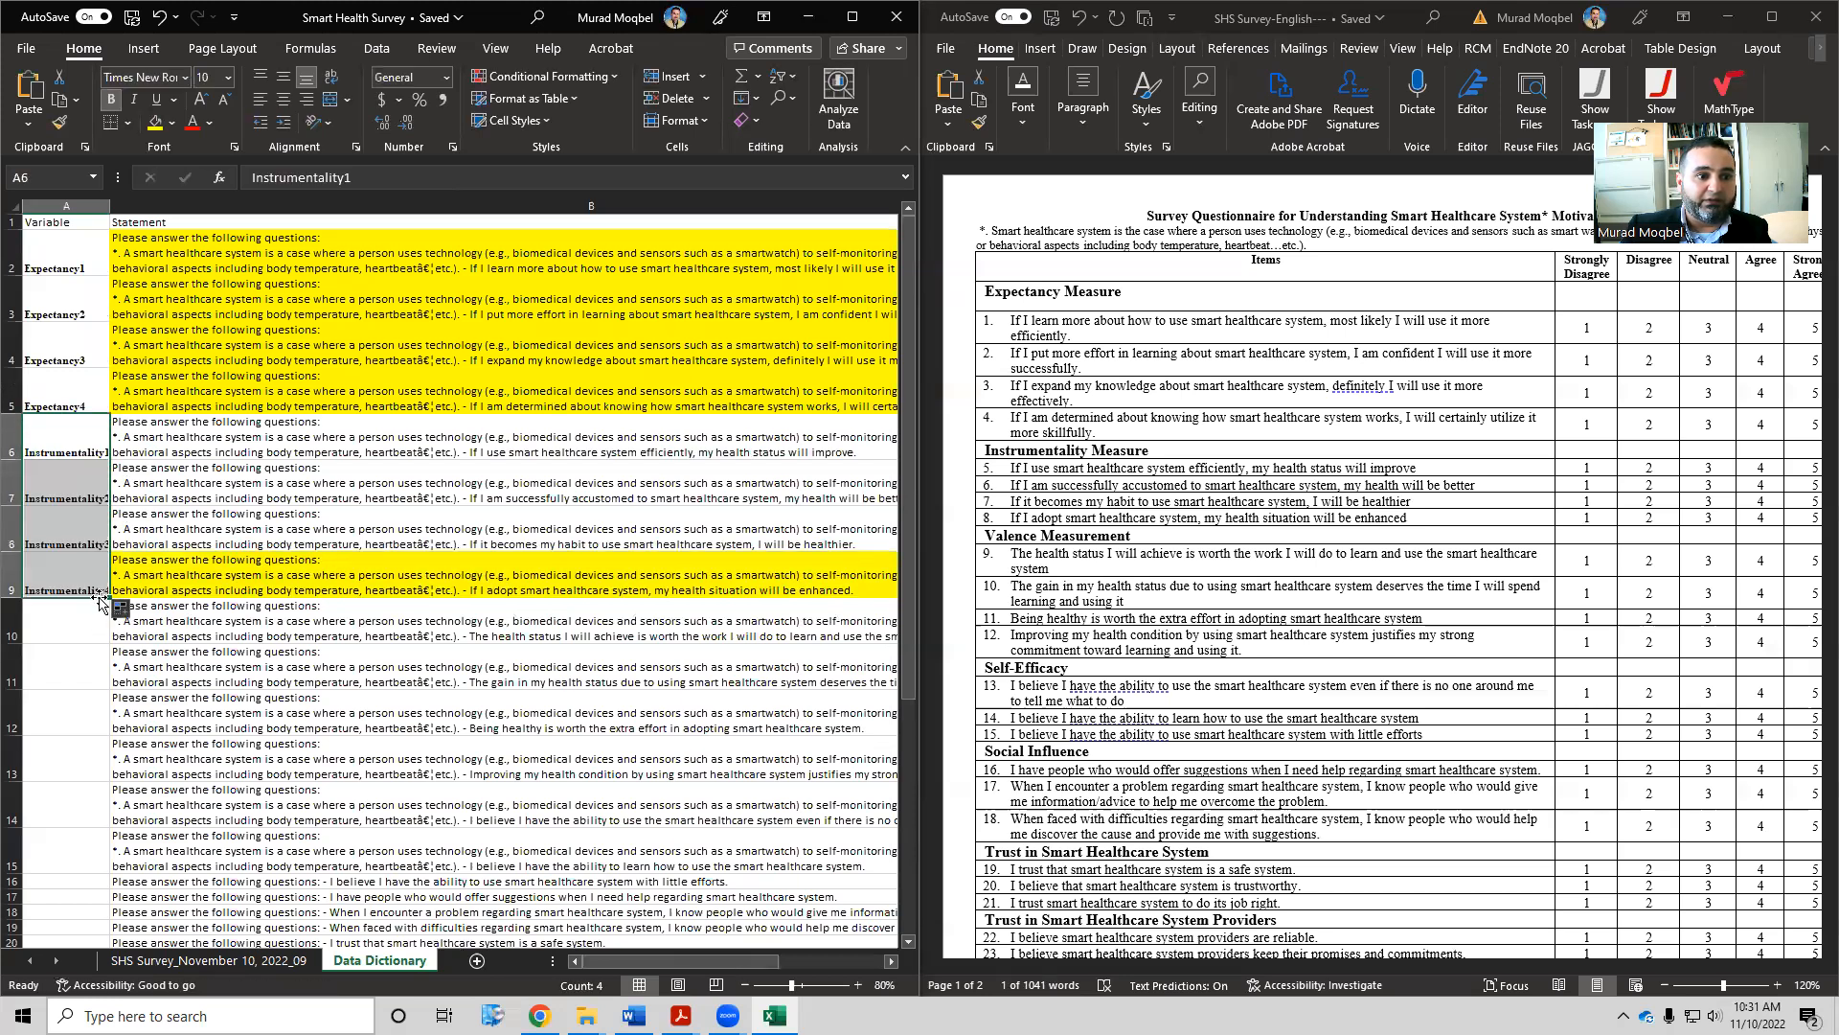
{"action": "double_click", "coordinate": [111, 206]}
Copy the word "Valence" from the Word questionnaire and highlight the group's last statement, B13, with yellow fill
{"action": "left_click", "coordinate": [1119, 540]}
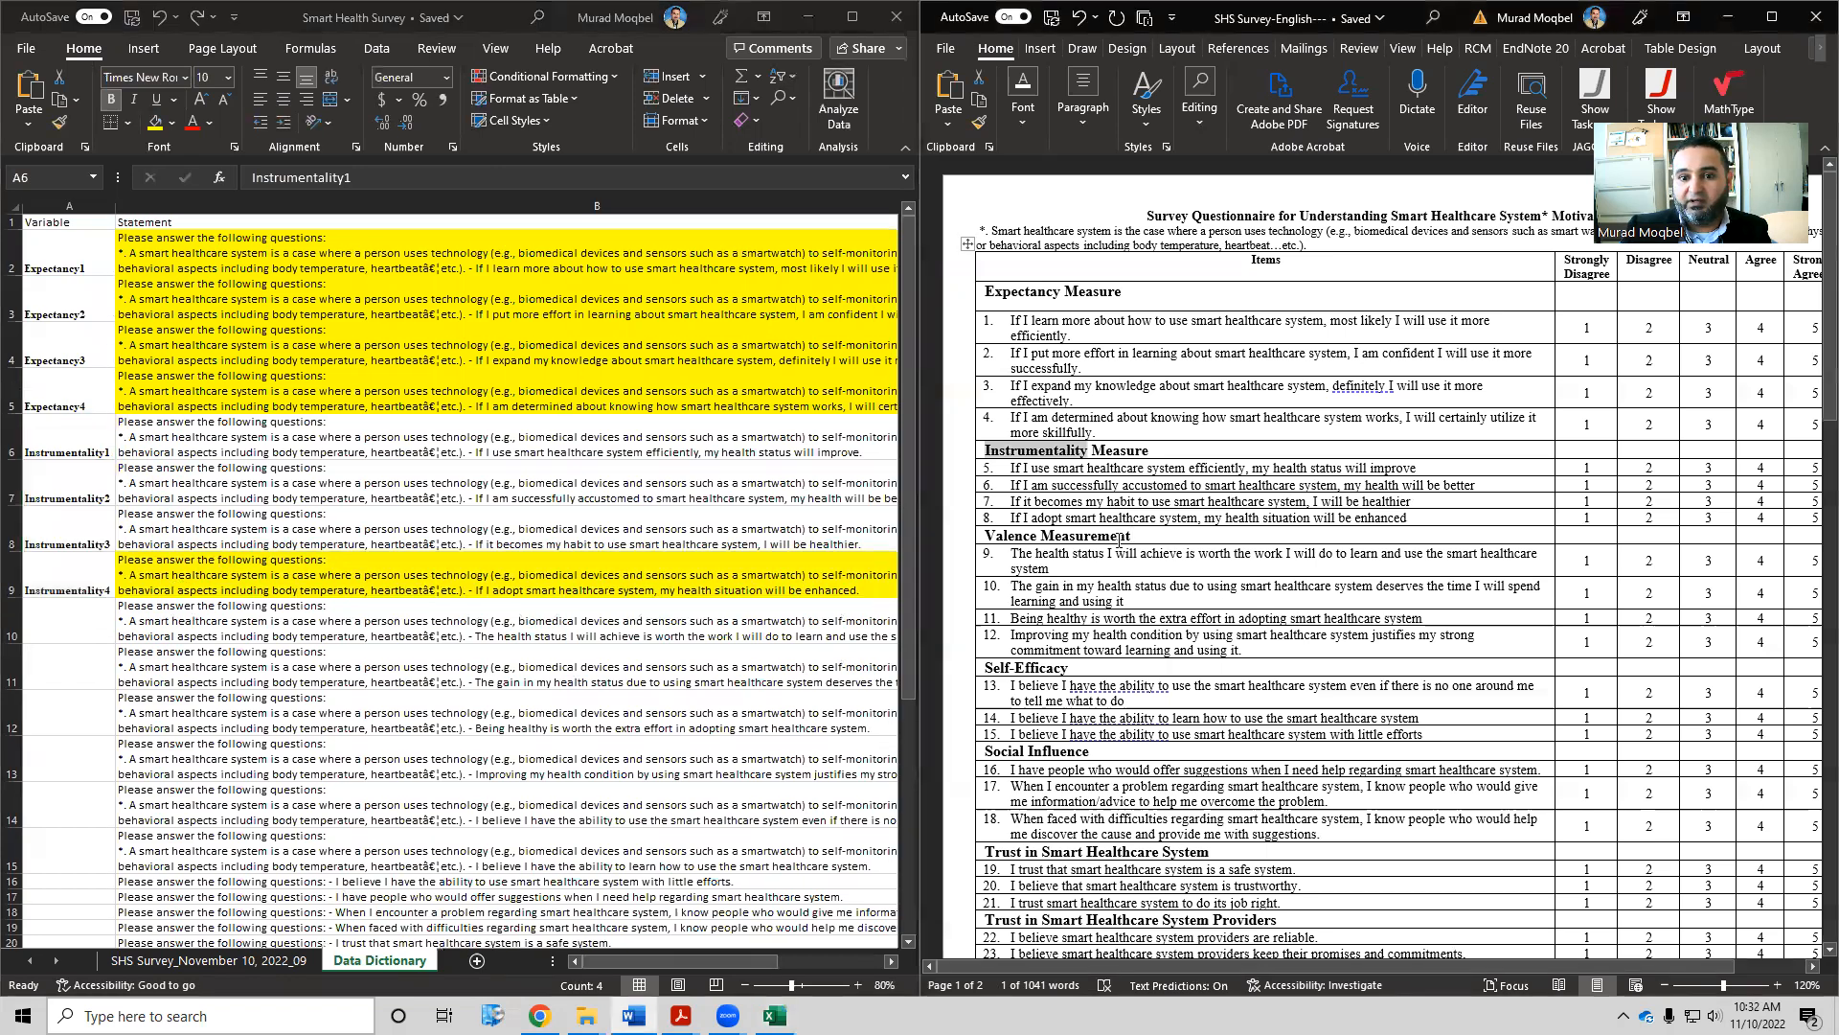
{"action": "double_click", "coordinate": [1025, 536]}
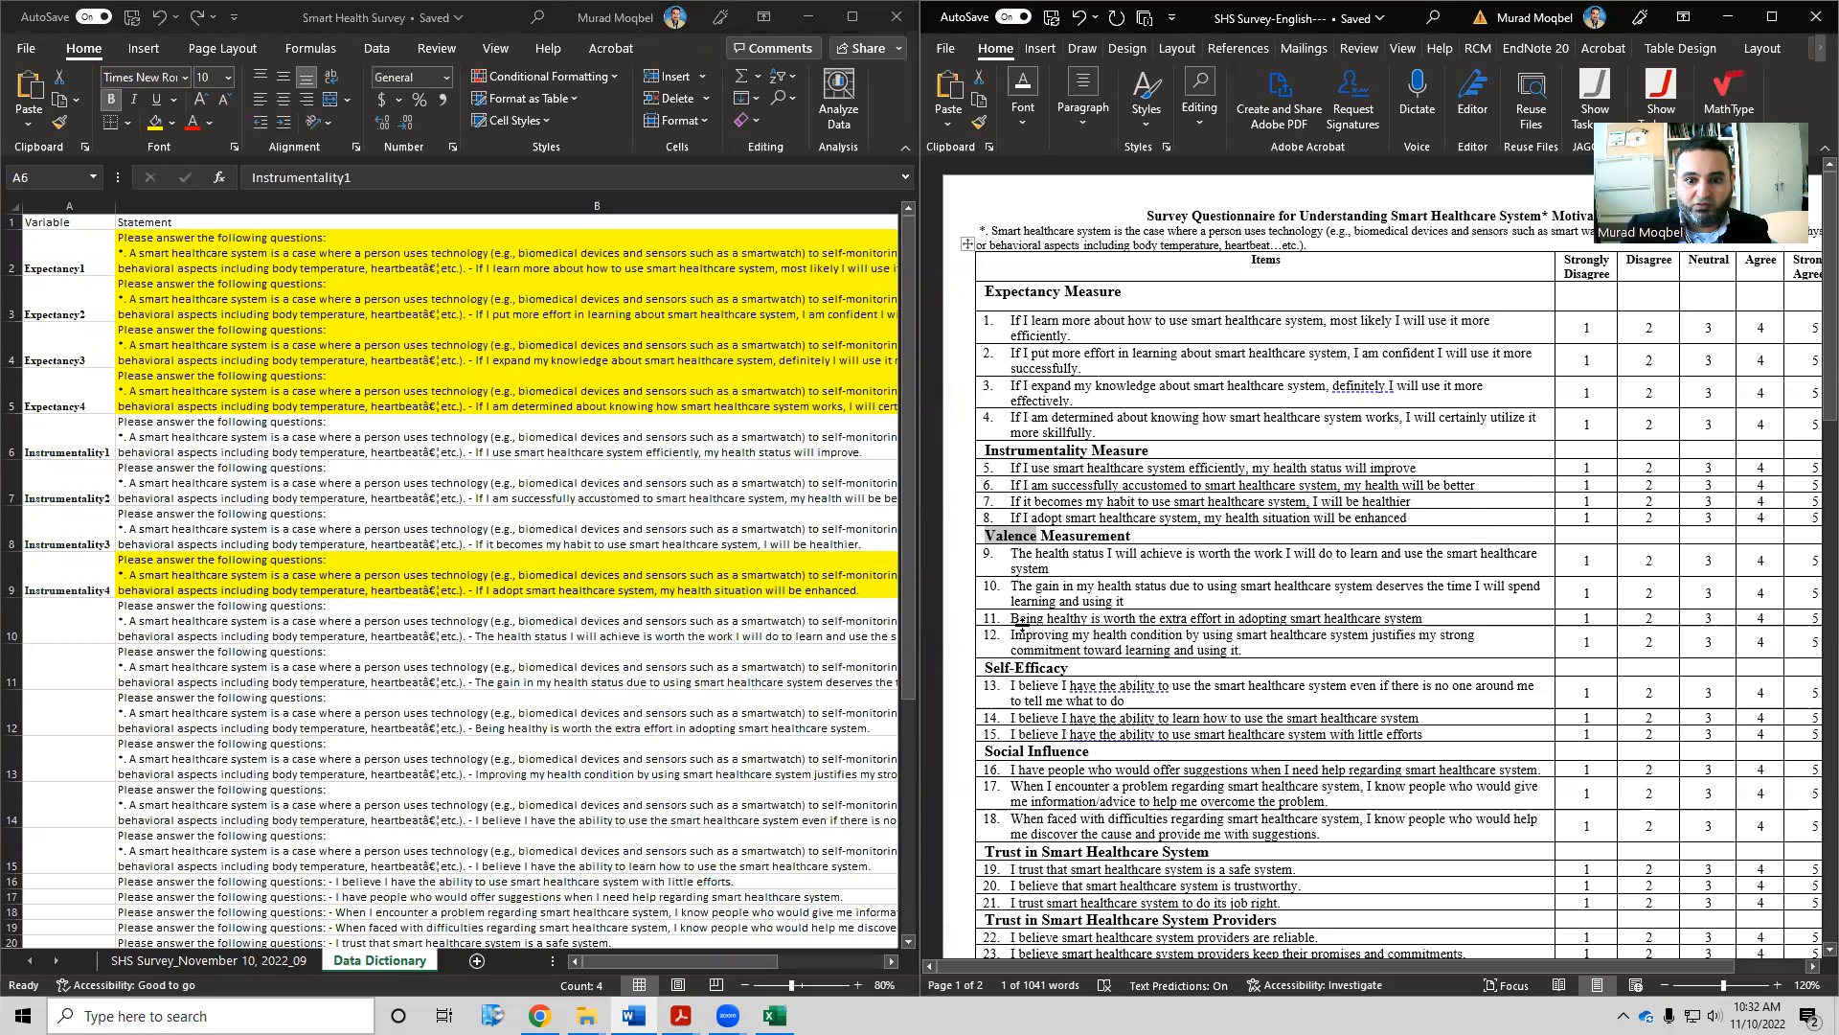
{"action": "left_click", "coordinate": [83, 615]}
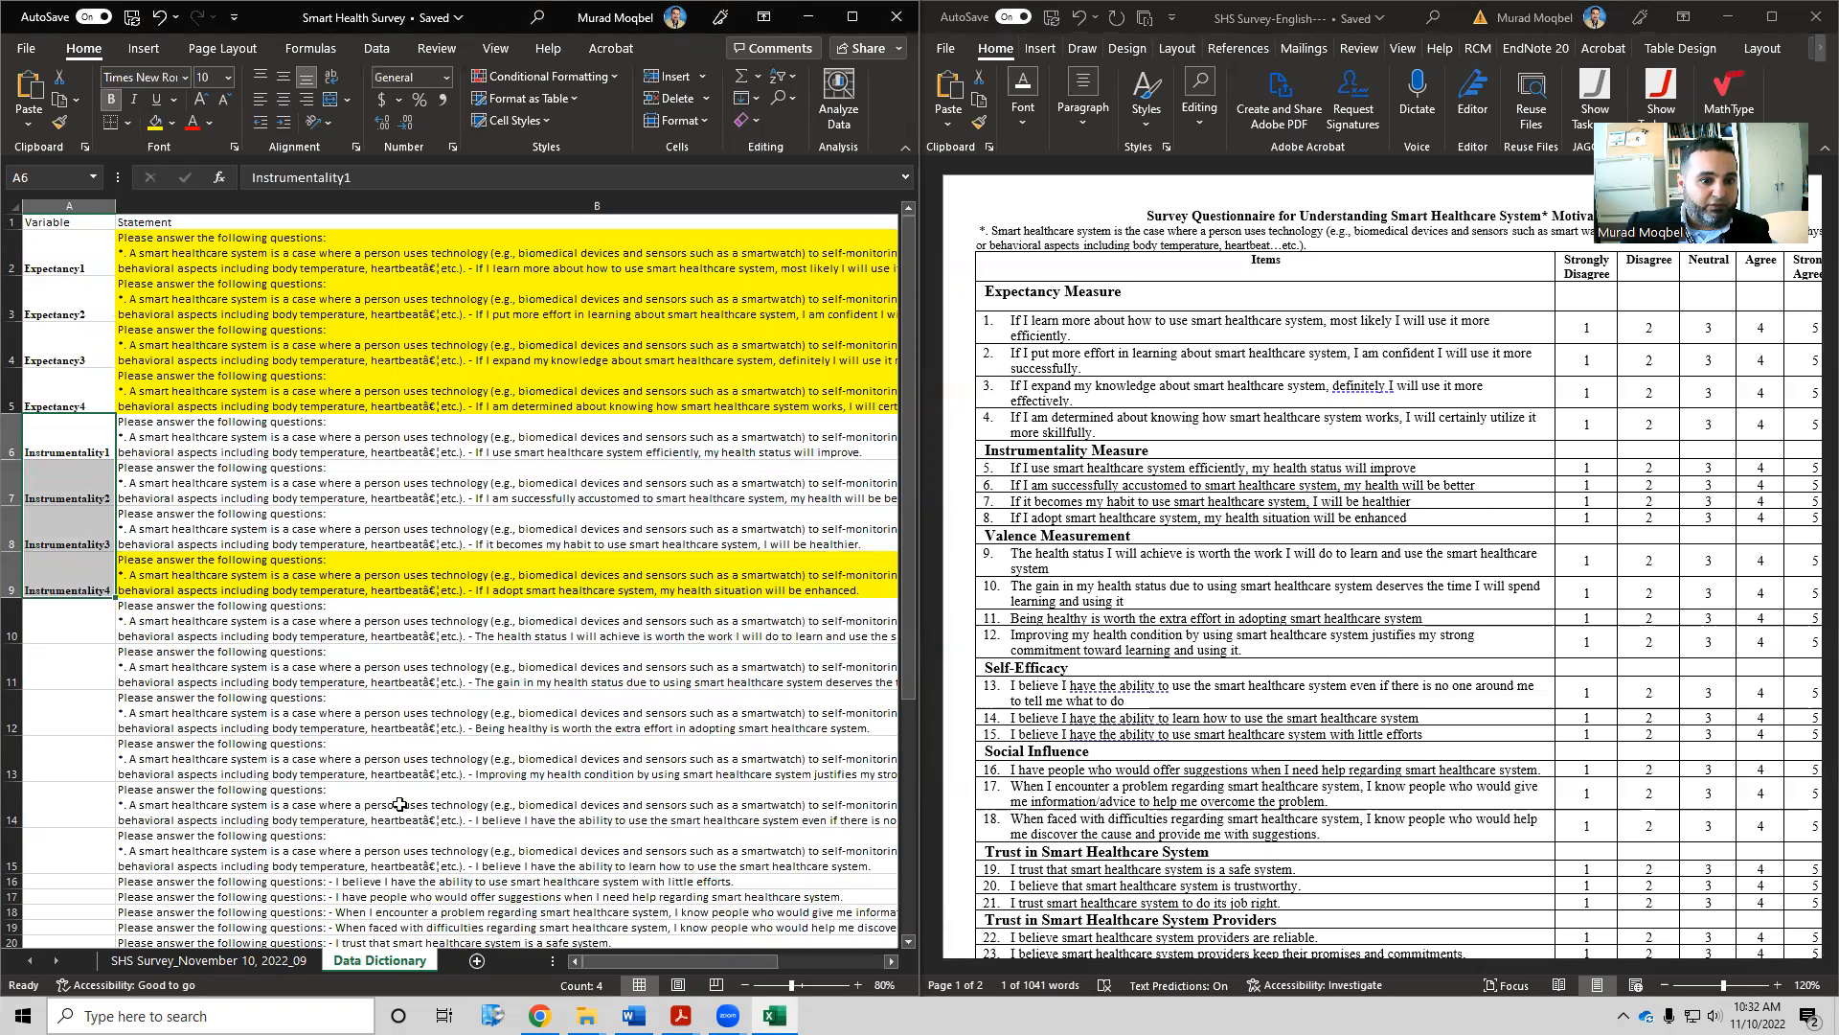
{"action": "left_click", "coordinate": [500, 775]}
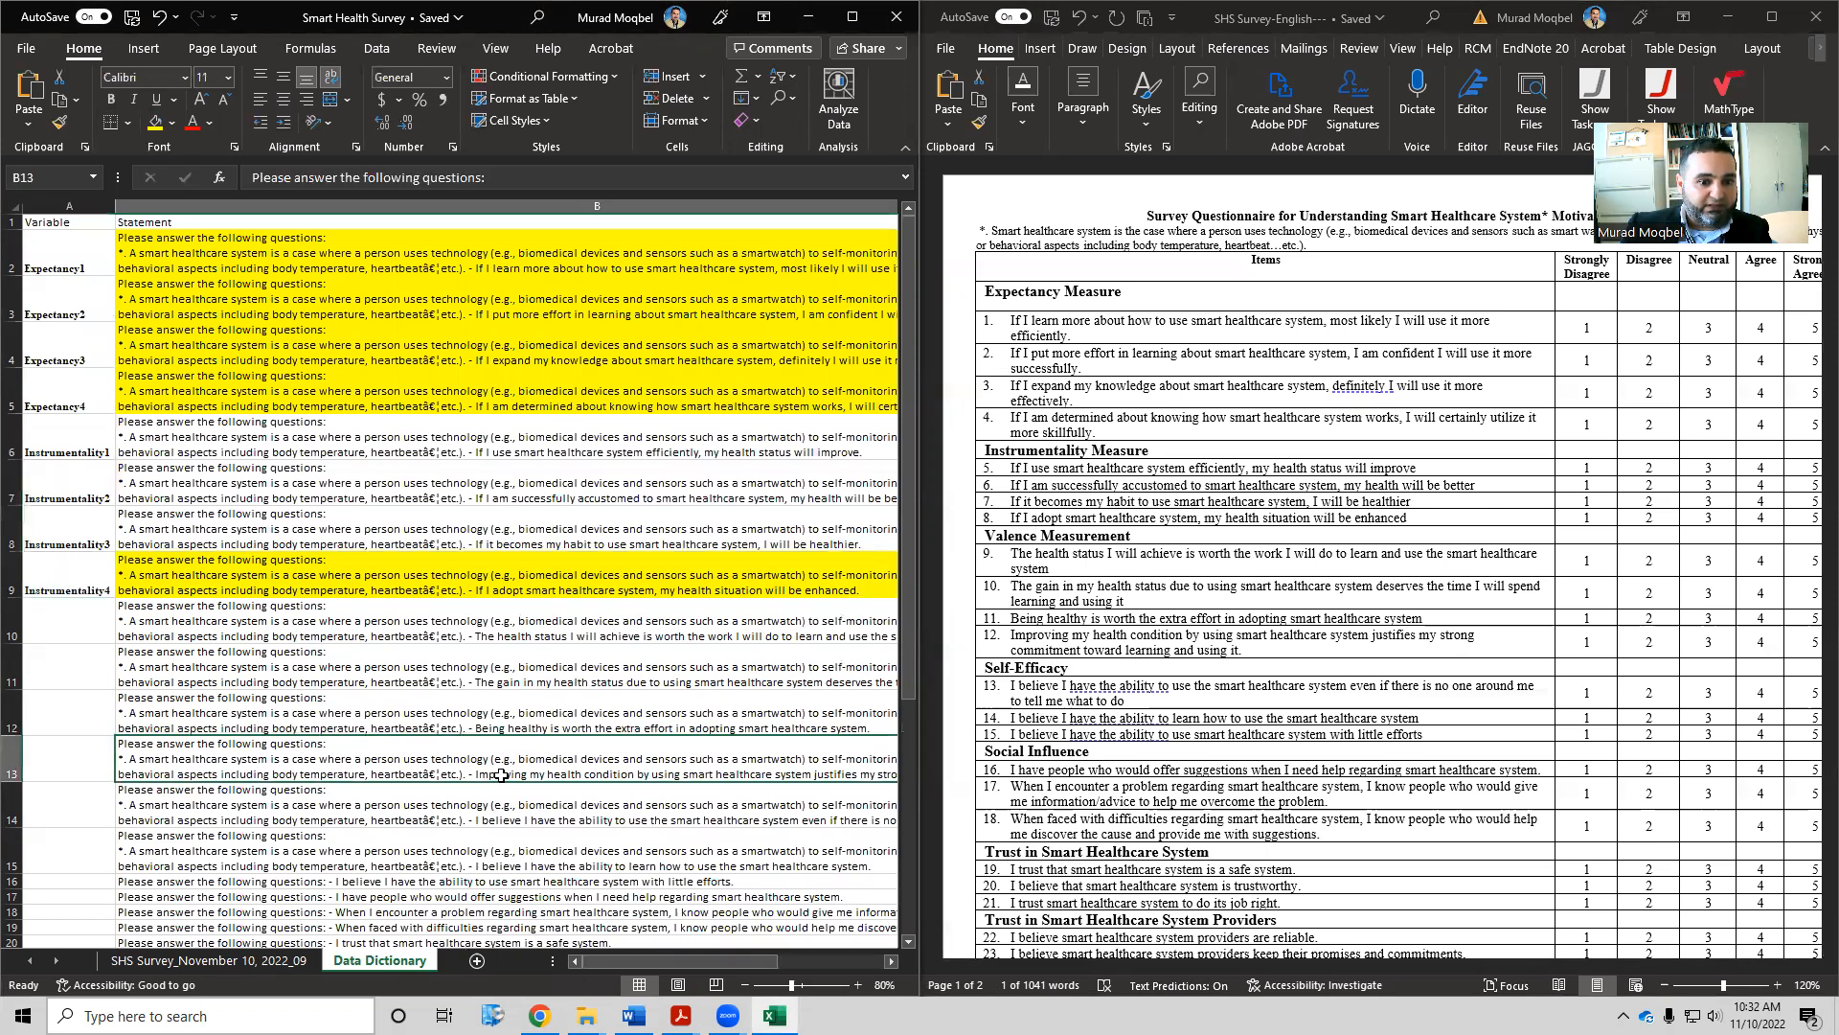
{"action": "left_click", "coordinate": [154, 123]}
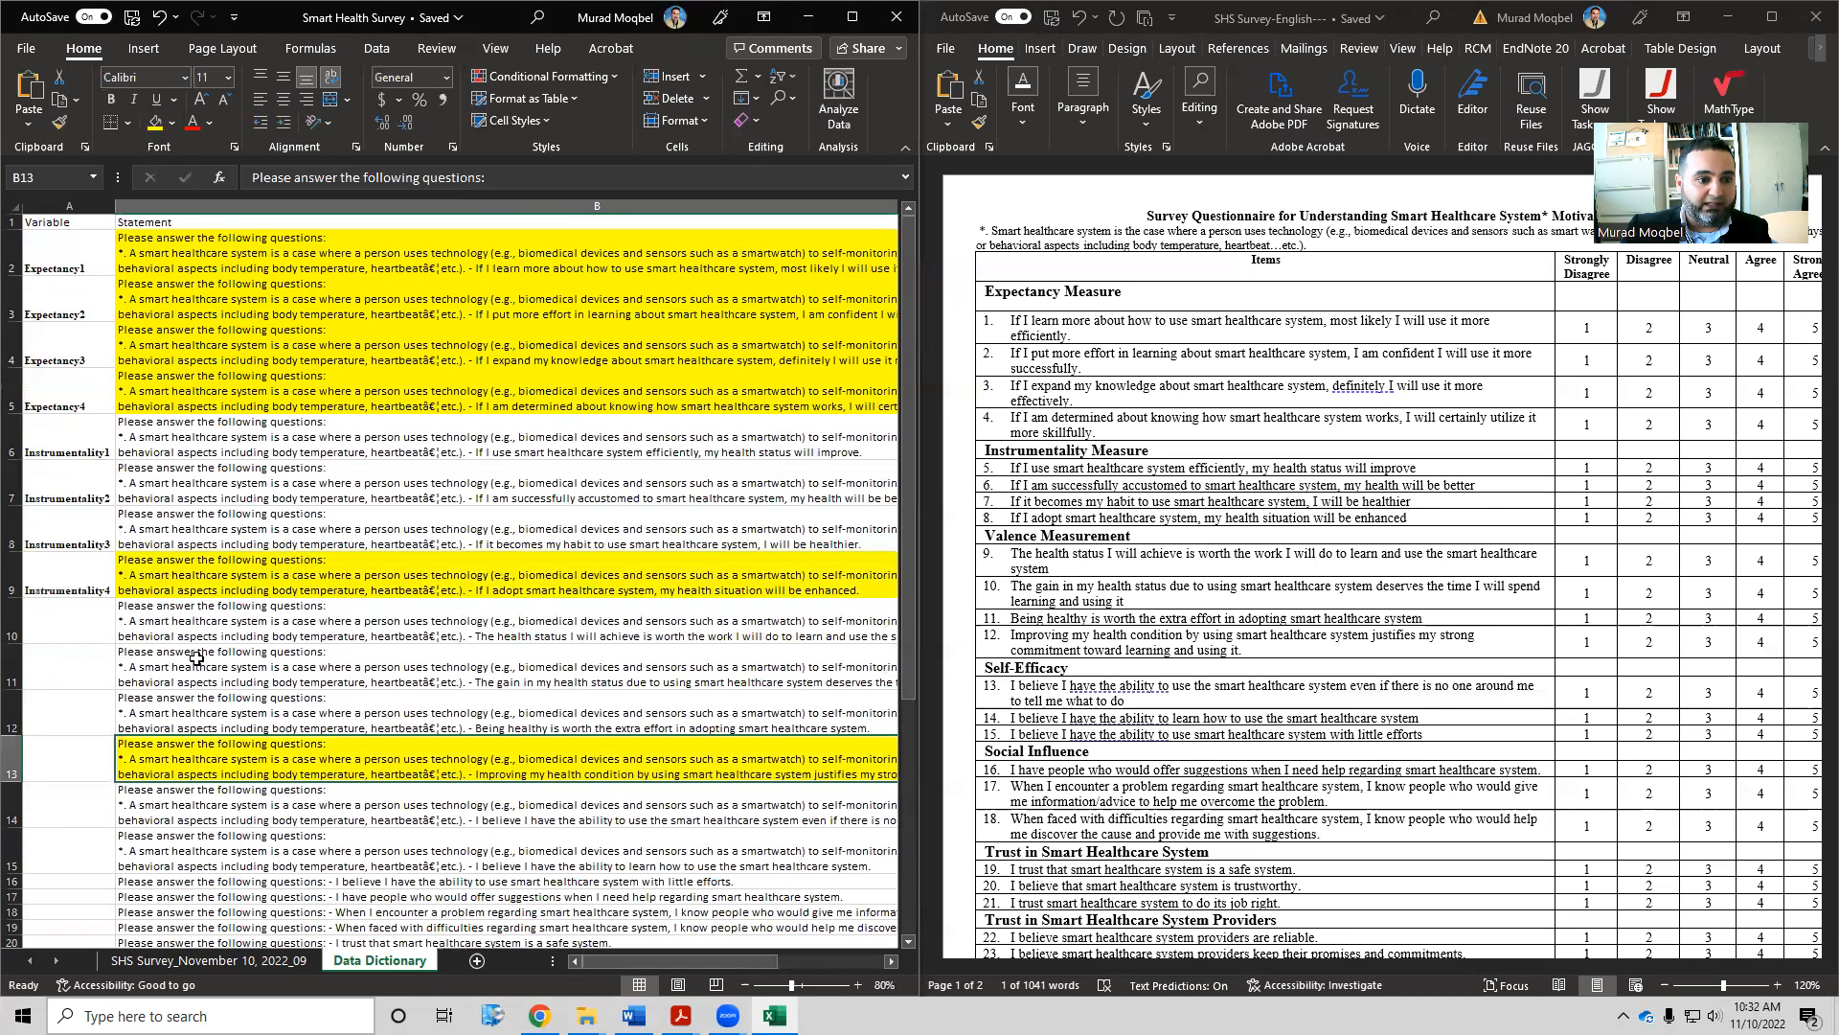
Paste "Valence" into A10, number it as "Valence1", and fill the series down to "Valence4" in A13
{"action": "left_click", "coordinate": [67, 629]}
{"action": "type", "text": "Valence"}
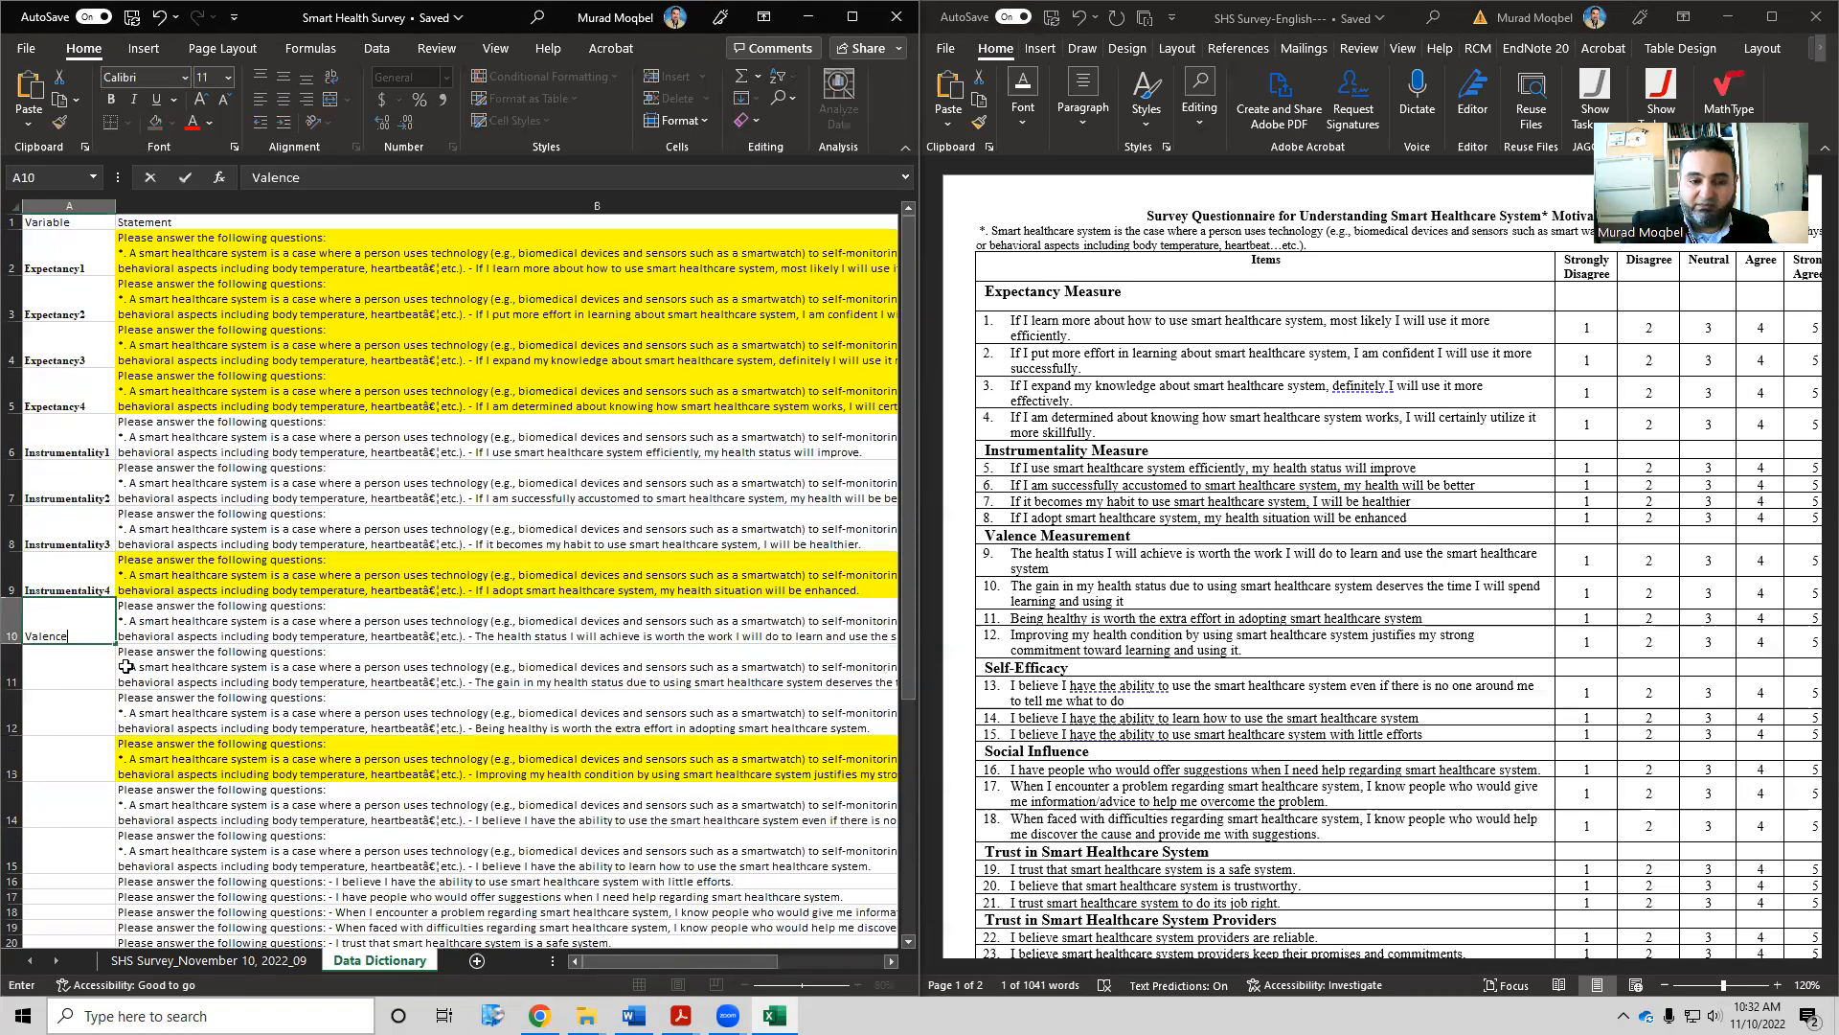
{"action": "key", "text": "Return"}
{"action": "key", "text": "Up"}
{"action": "key", "text": "F2"}
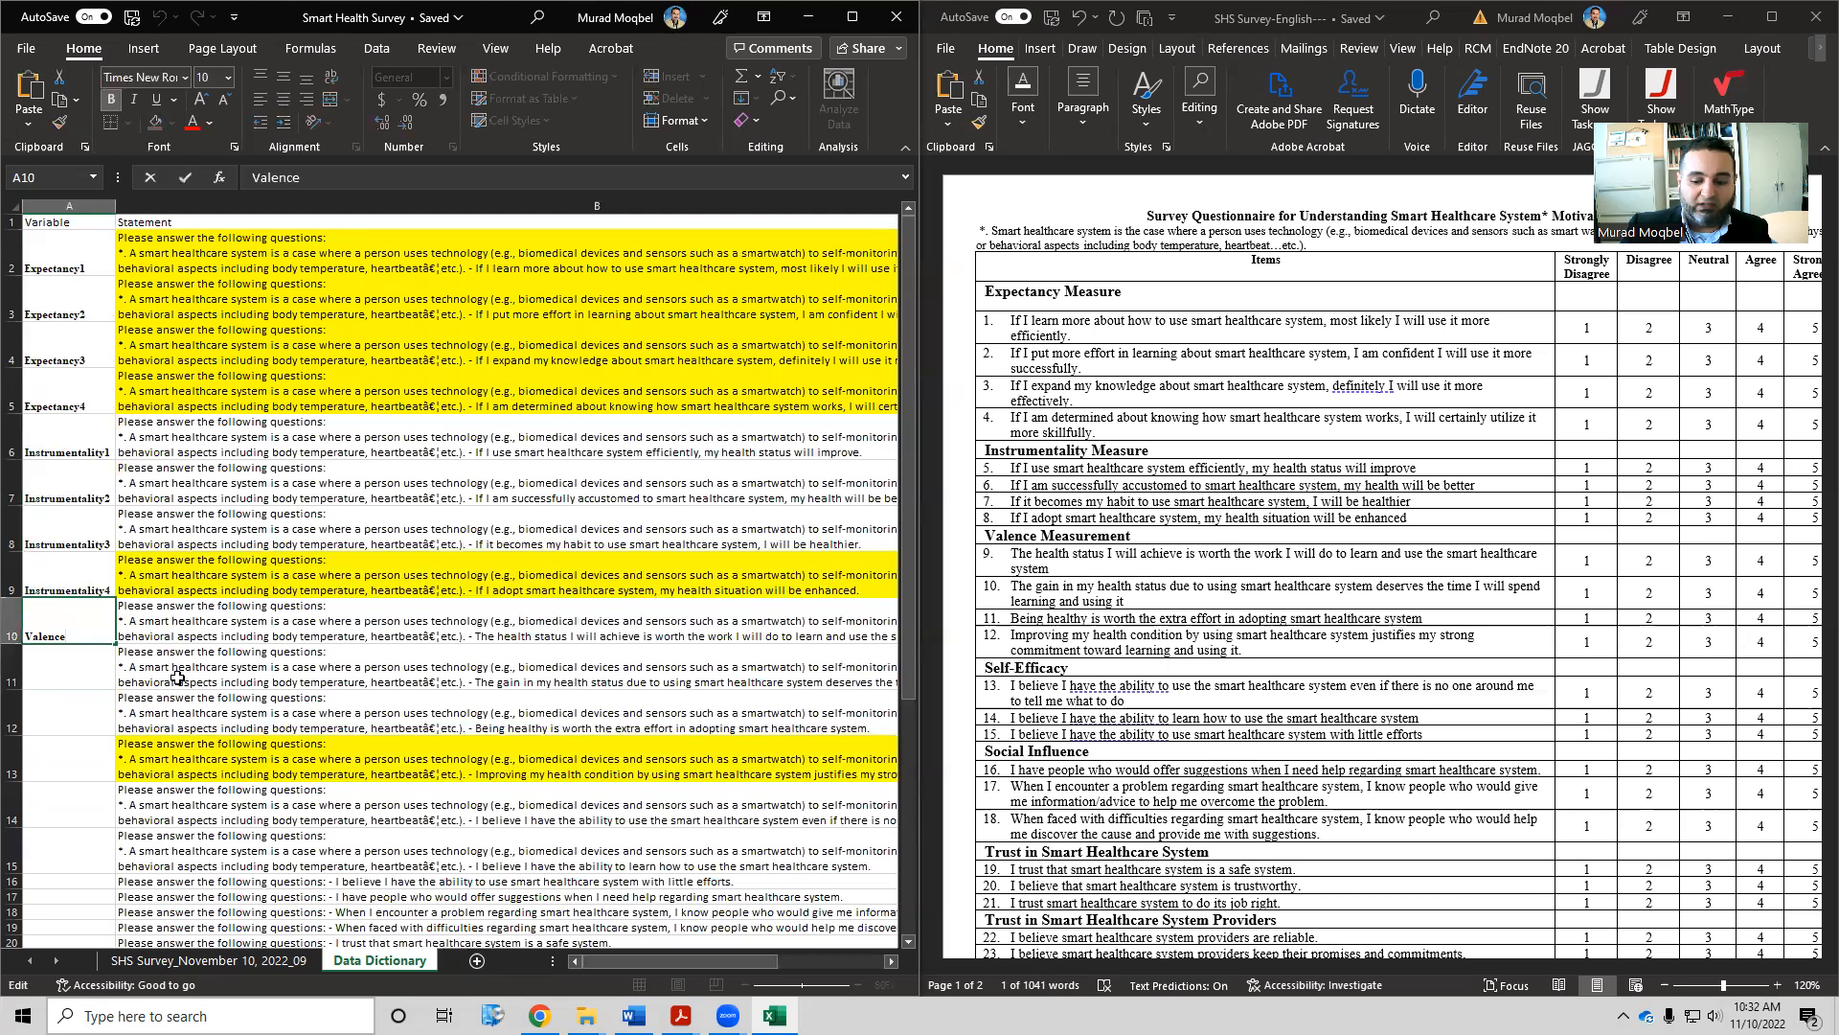
{"action": "key", "text": "Return"}
{"action": "key", "text": "Up"}
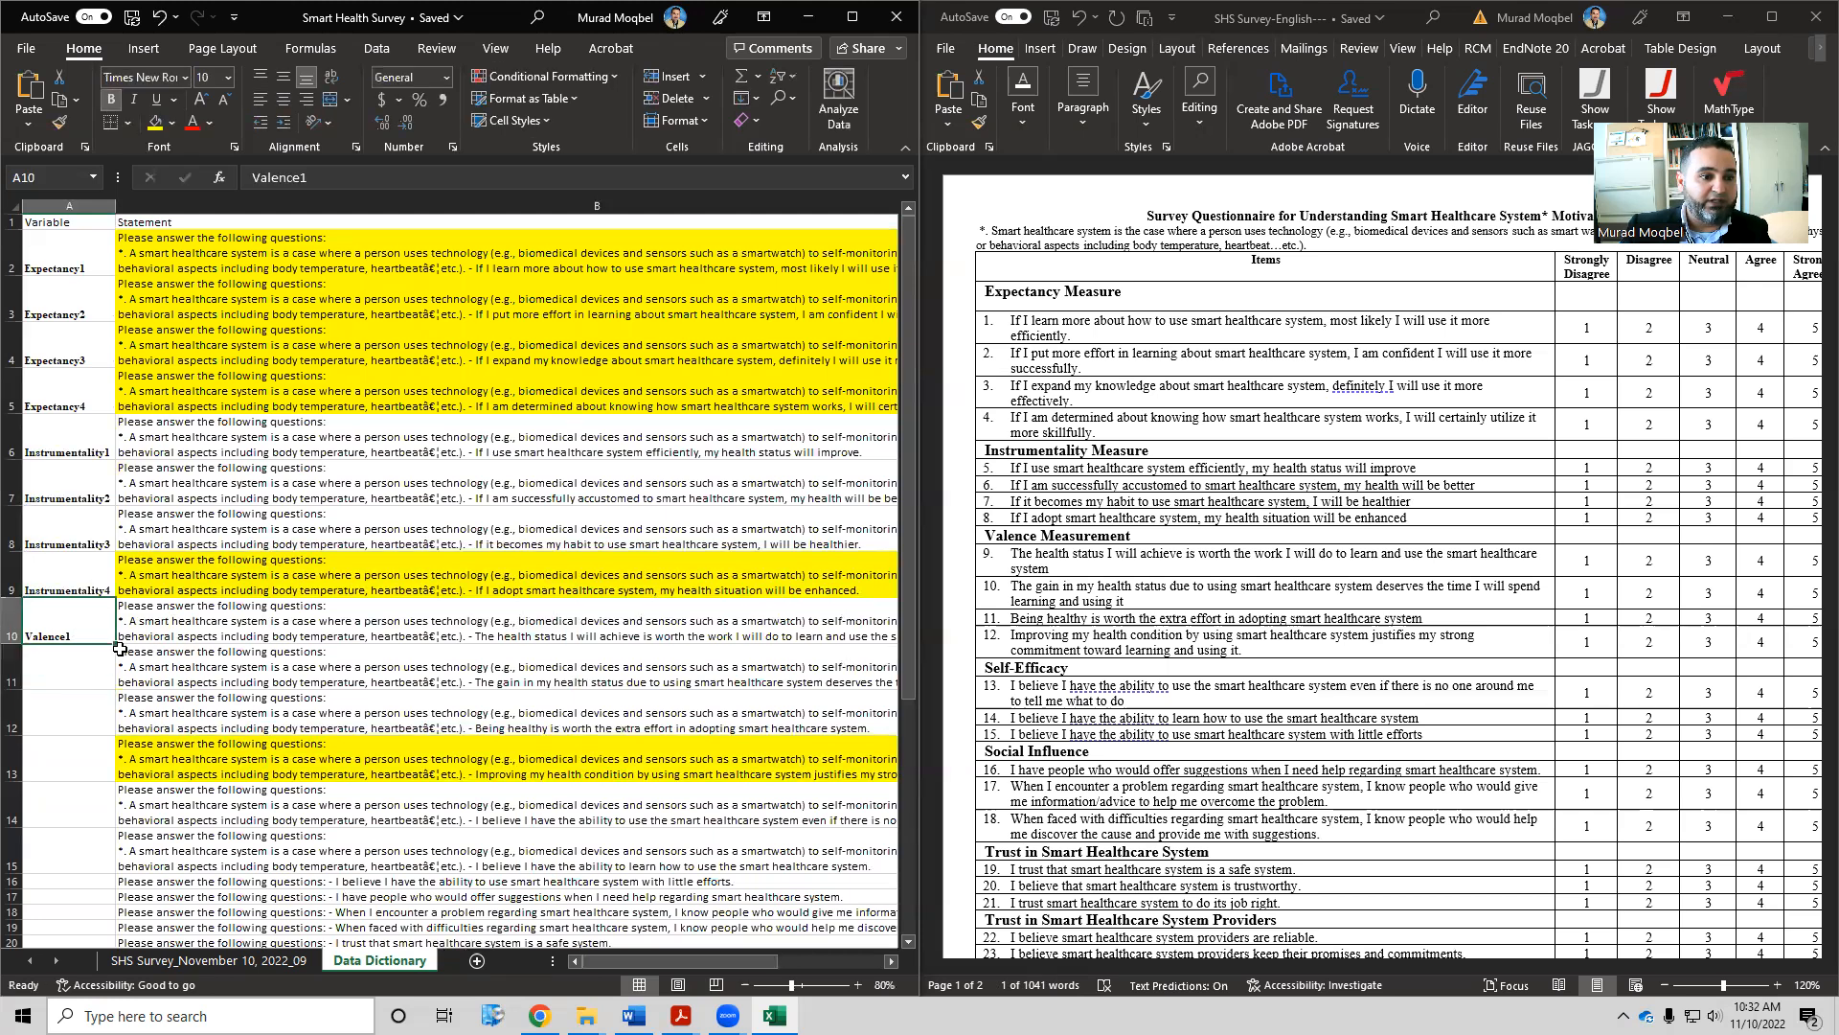
{"action": "left_click_drag", "start_coordinate": [115, 645], "coordinate": [101, 769]}
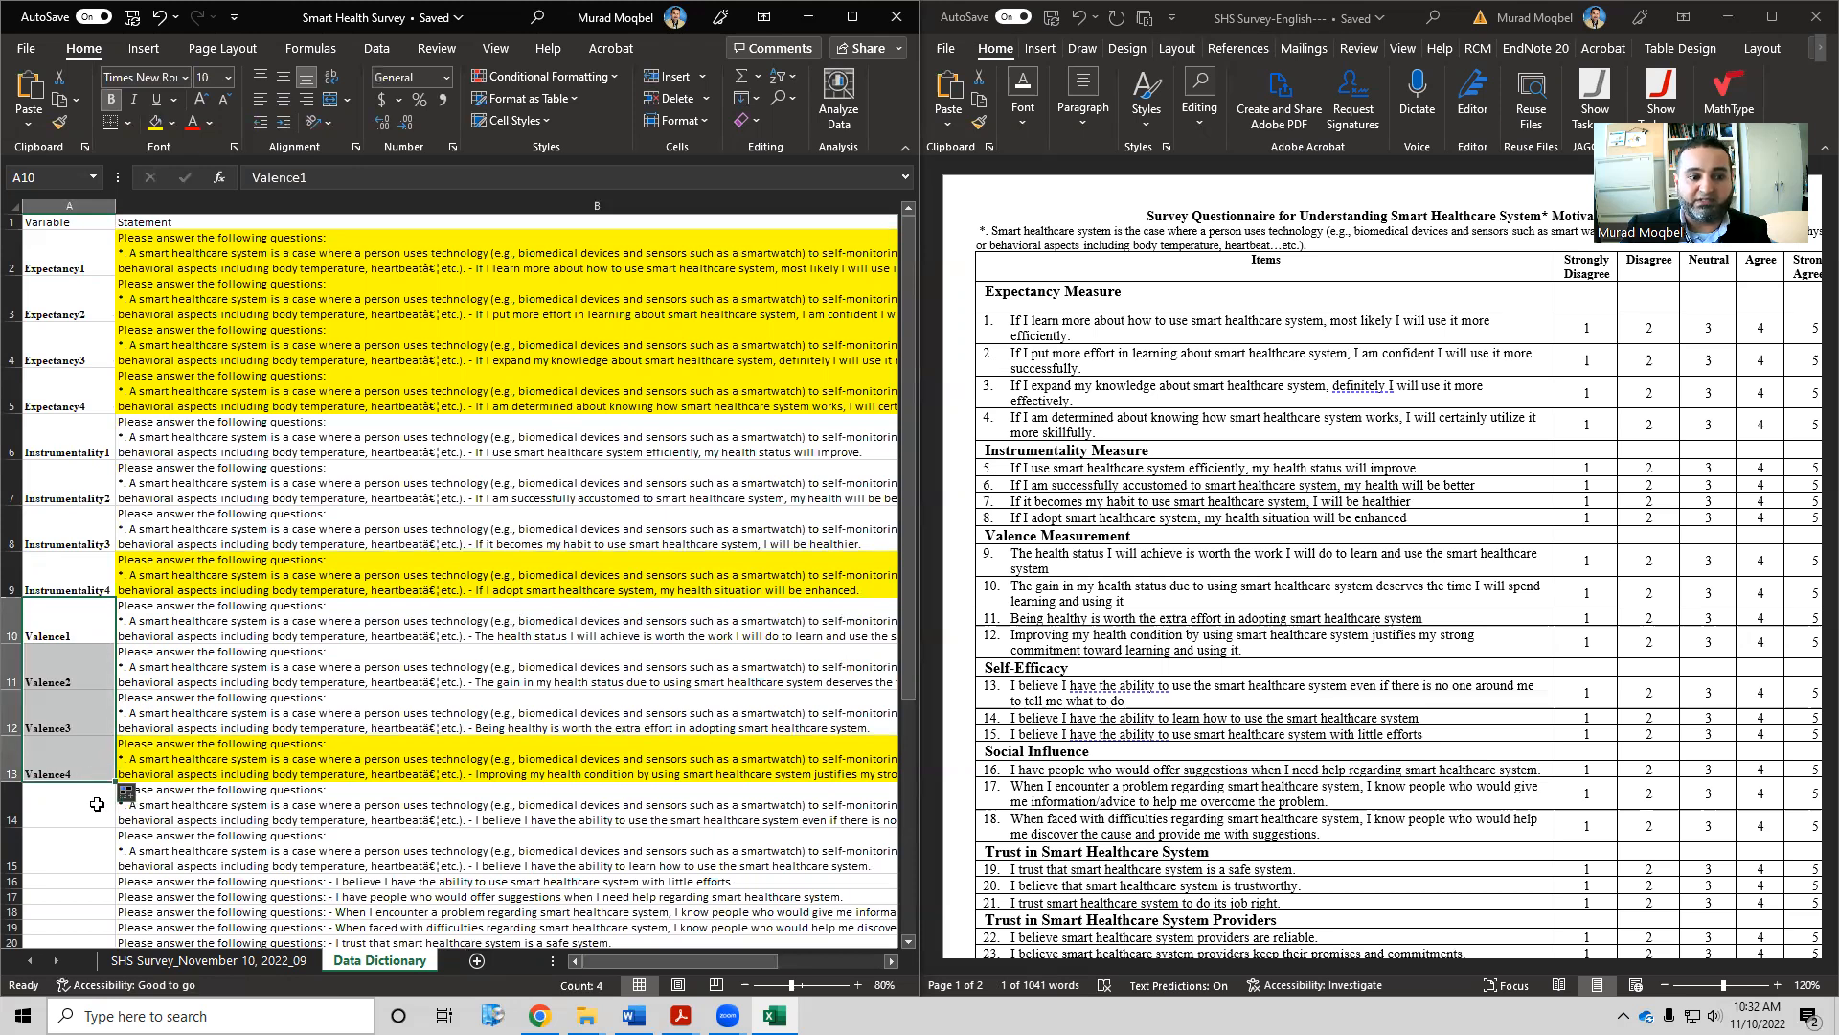
Copy the word "Efficacy" from the Self-Efficacy heading in Word and highlight the group's last statement, B16, with yellow fill
{"action": "scroll", "coordinate": [97, 804], "scroll_direction": "down", "scroll_amount": 1}
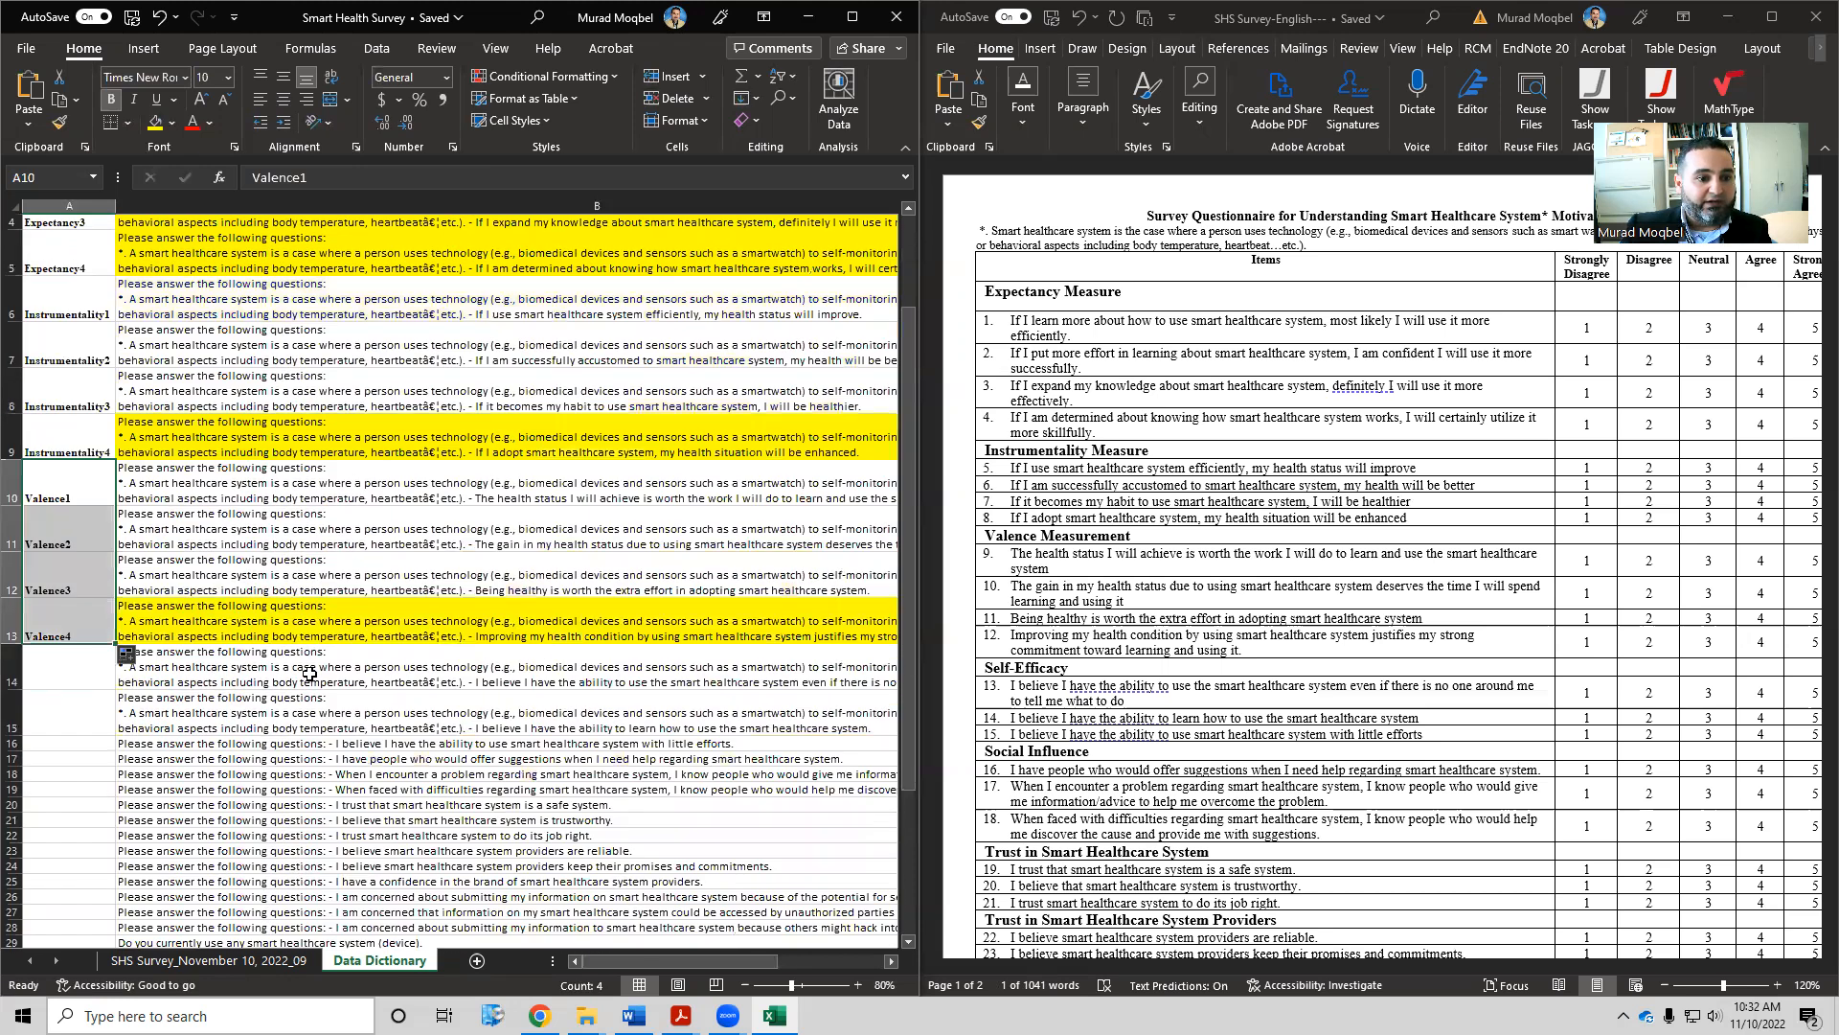
{"action": "left_click", "coordinate": [1056, 551]}
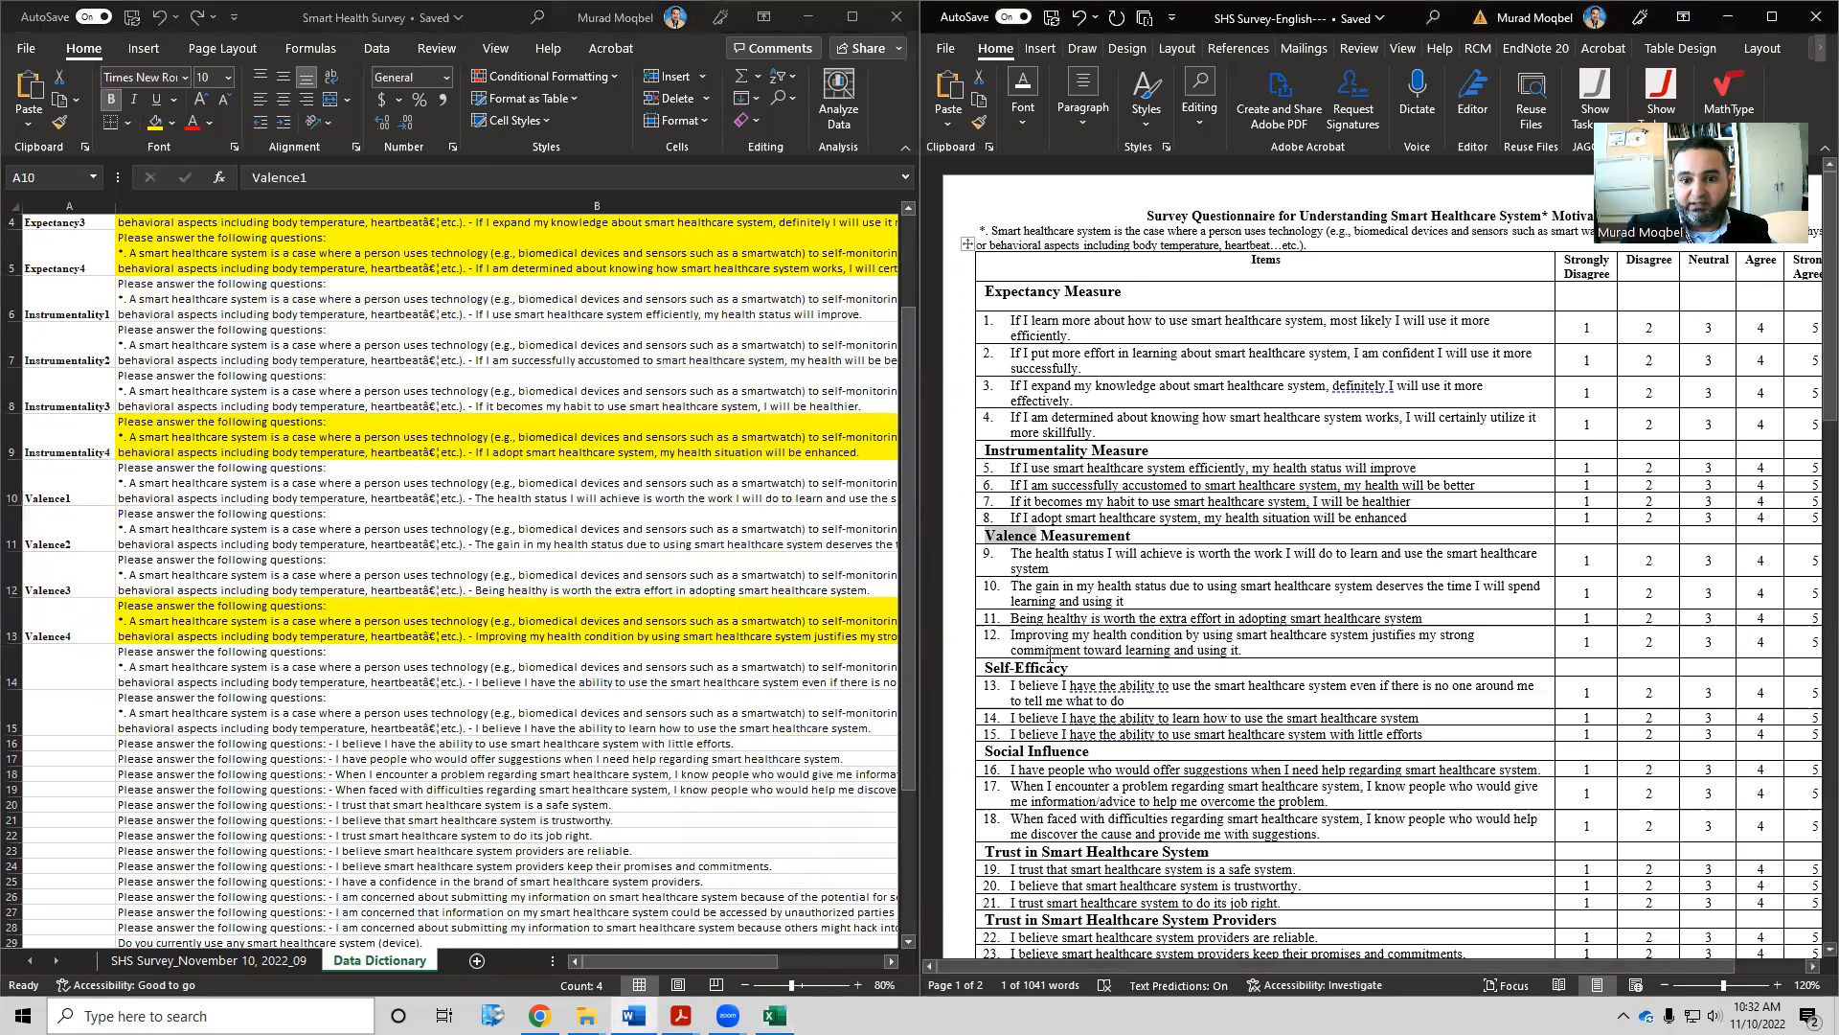
{"action": "left_click_drag", "start_coordinate": [1063, 671], "coordinate": [1023, 668]}
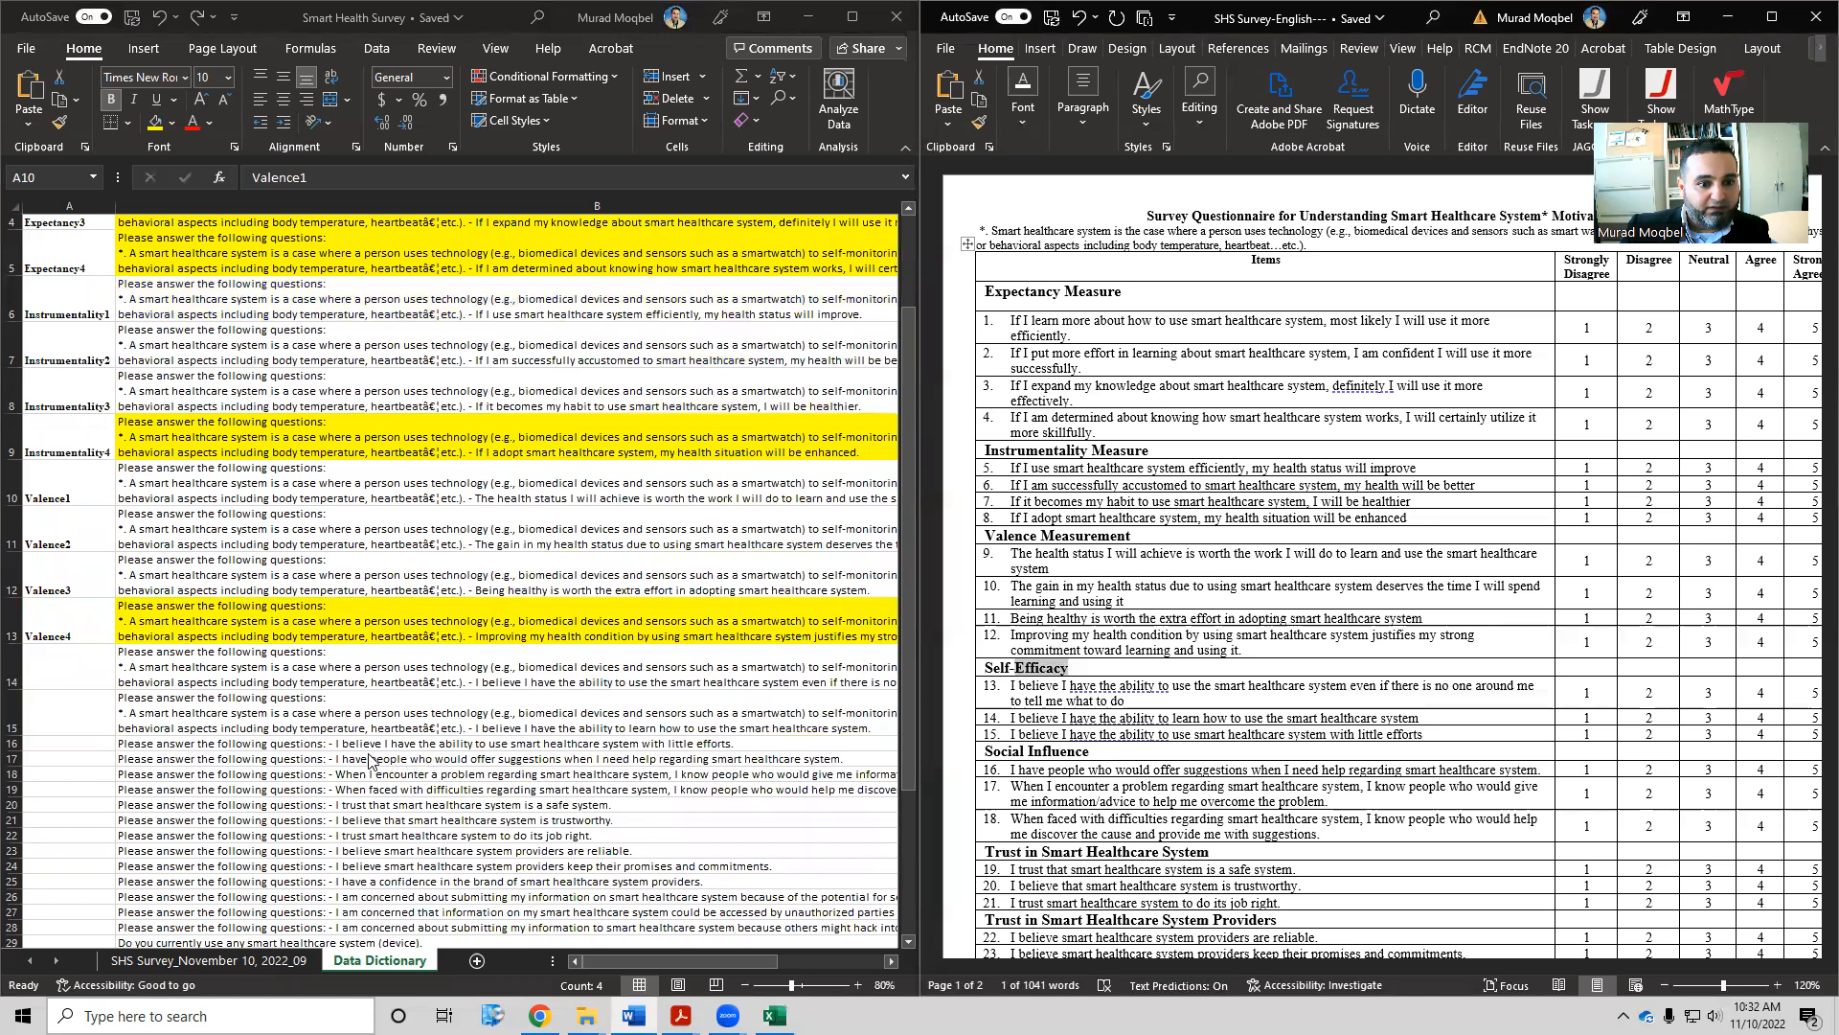
{"action": "left_click", "coordinate": [748, 741]}
{"action": "left_click", "coordinate": [161, 126]}
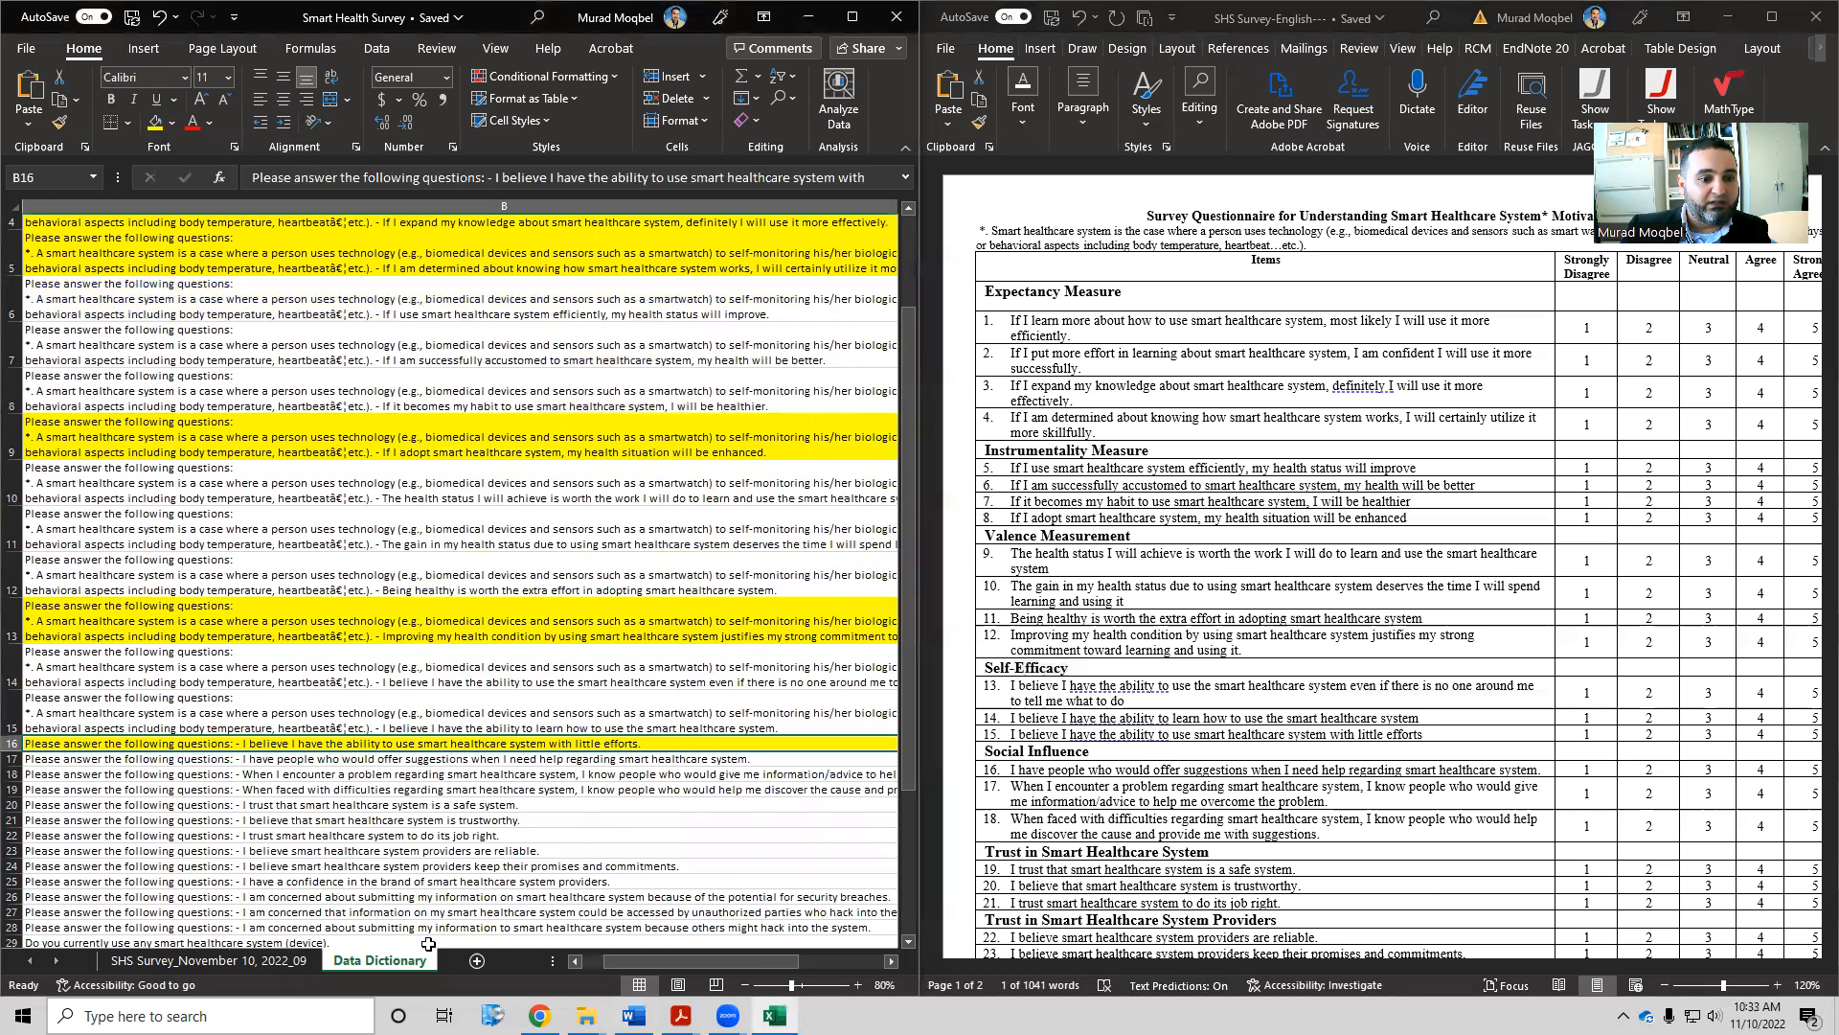
{"action": "left_click_drag", "start_coordinate": [622, 961], "coordinate": [576, 960]}
Enter "Efficacy1" in cell A14 and fill the series down to "Efficacy3" in A16
{"action": "double_click", "coordinate": [82, 657]}
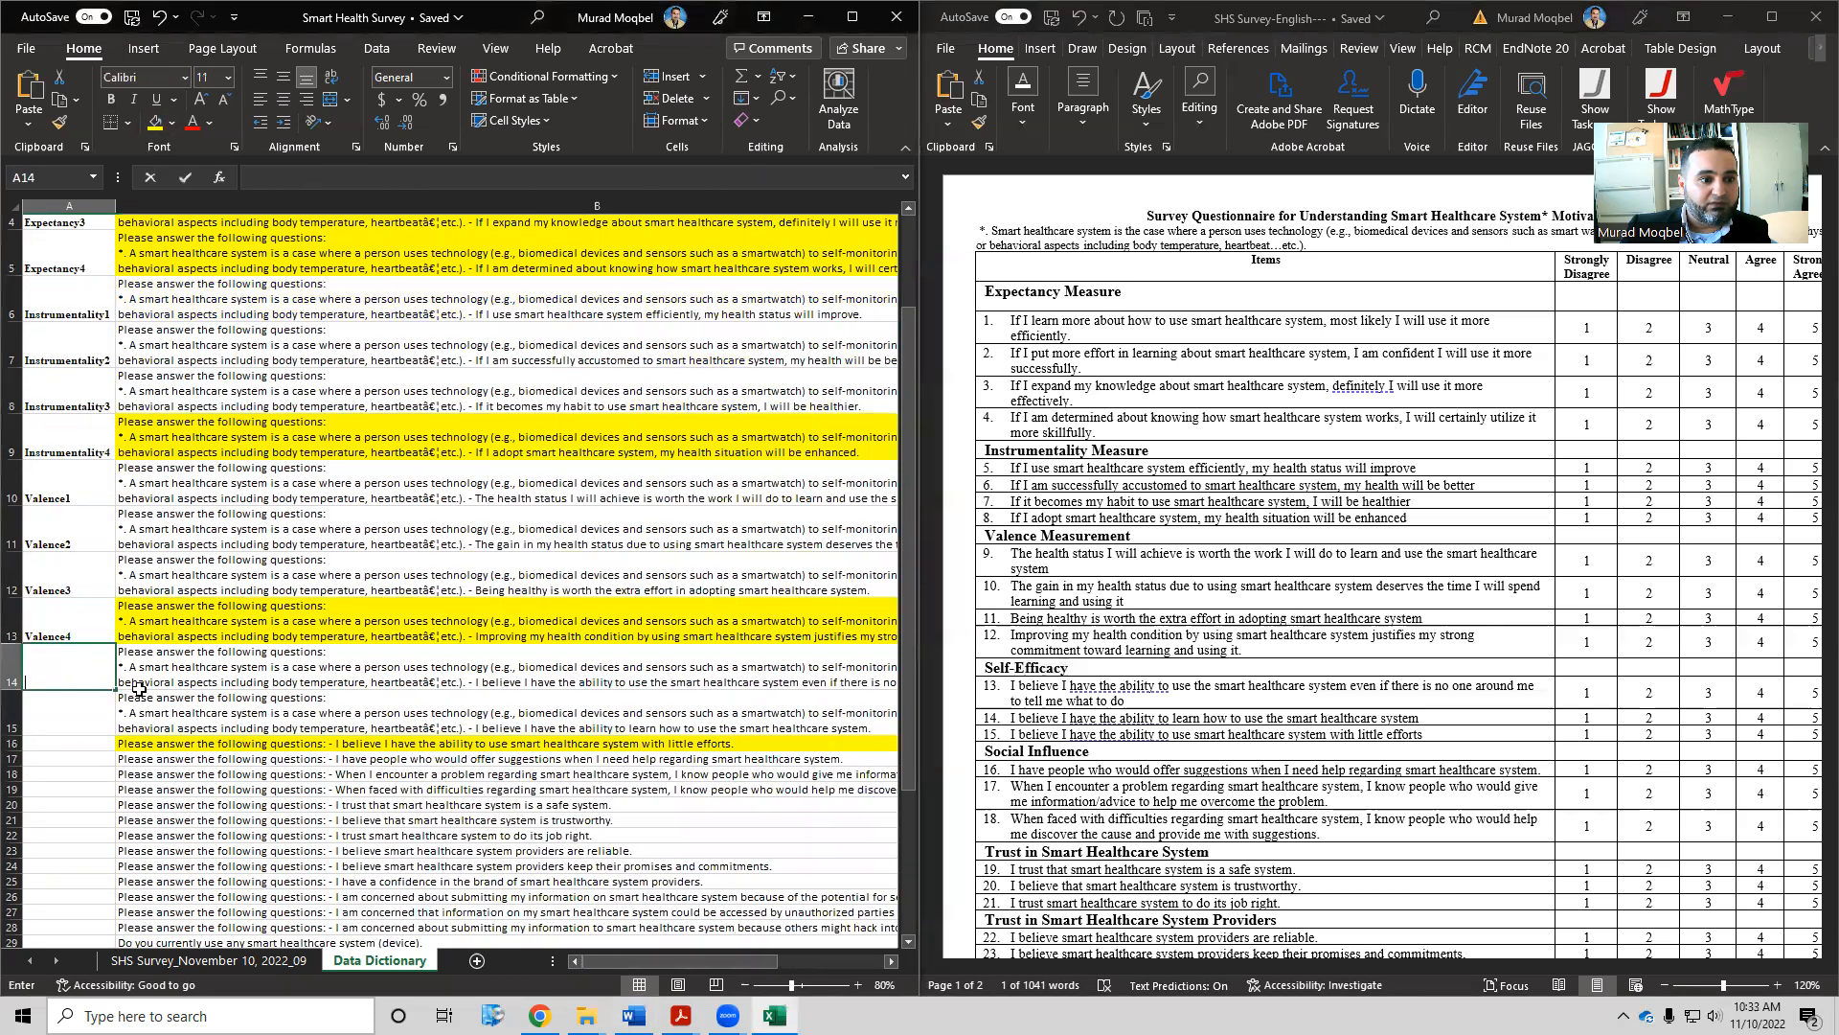
{"action": "type", "text": "Efficacy"}
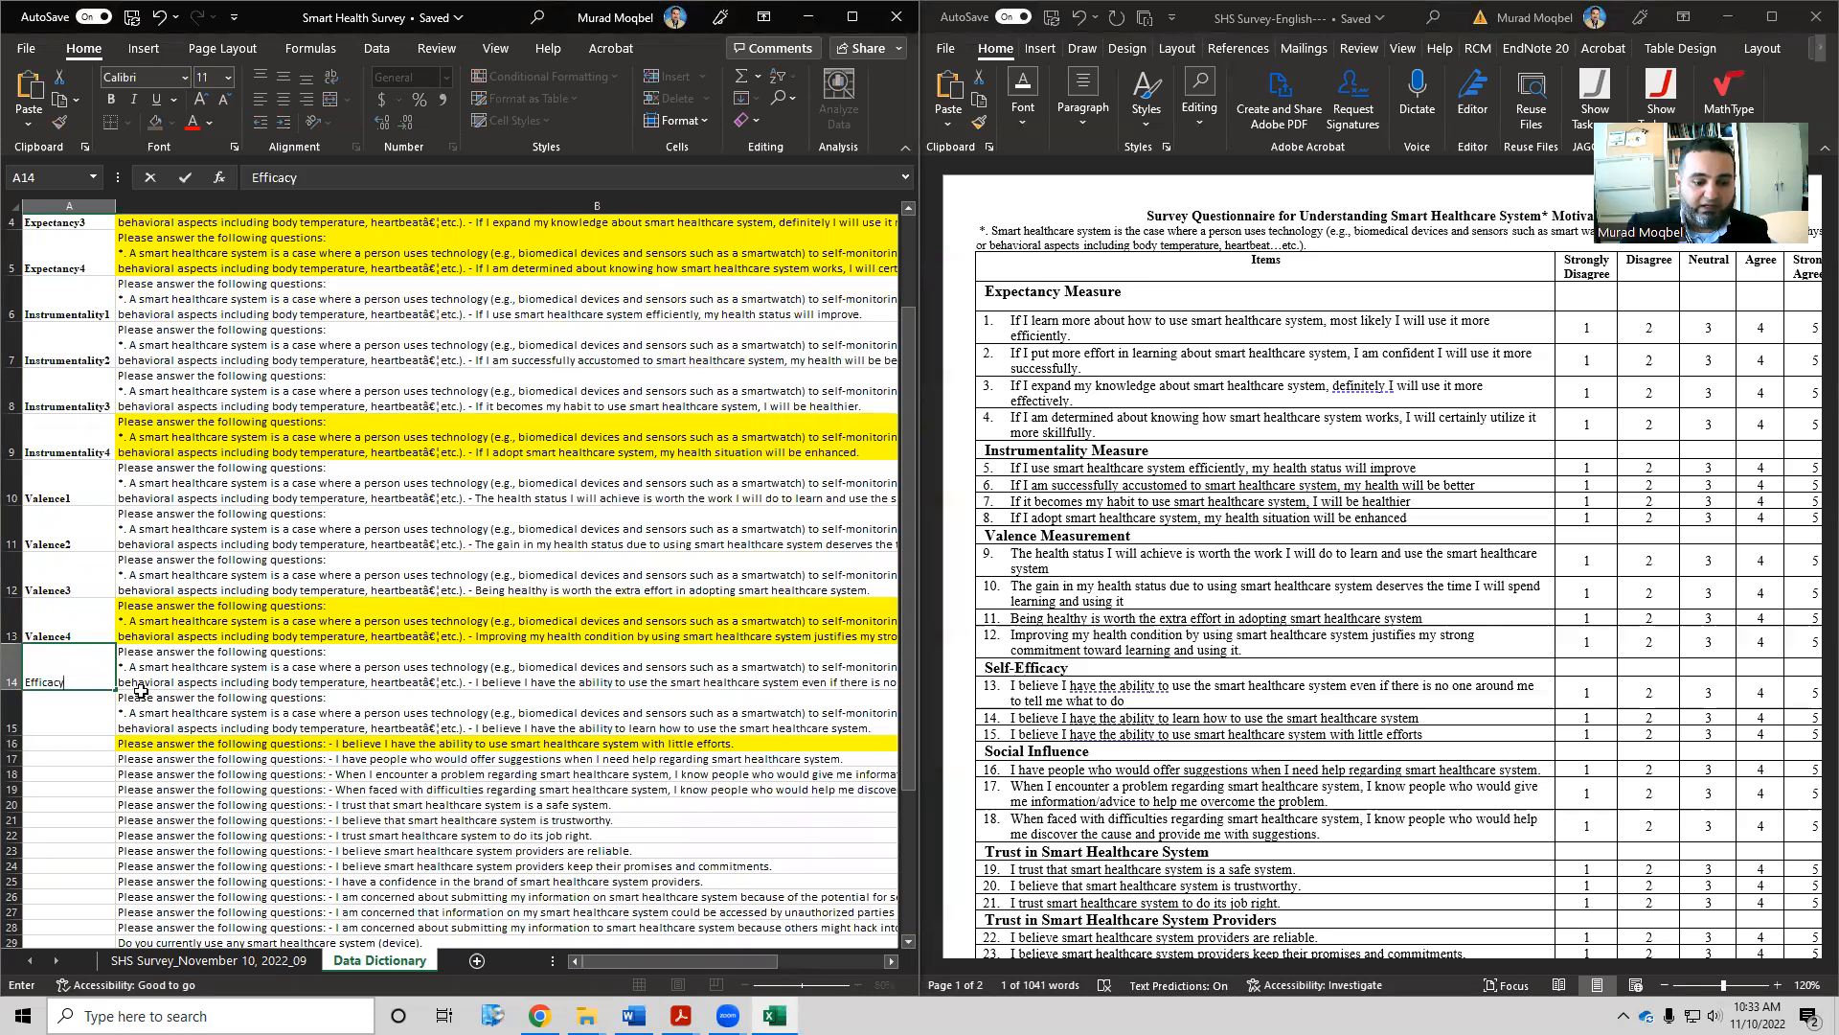
{"action": "type", "text": "1"}
{"action": "key", "text": "Return"}
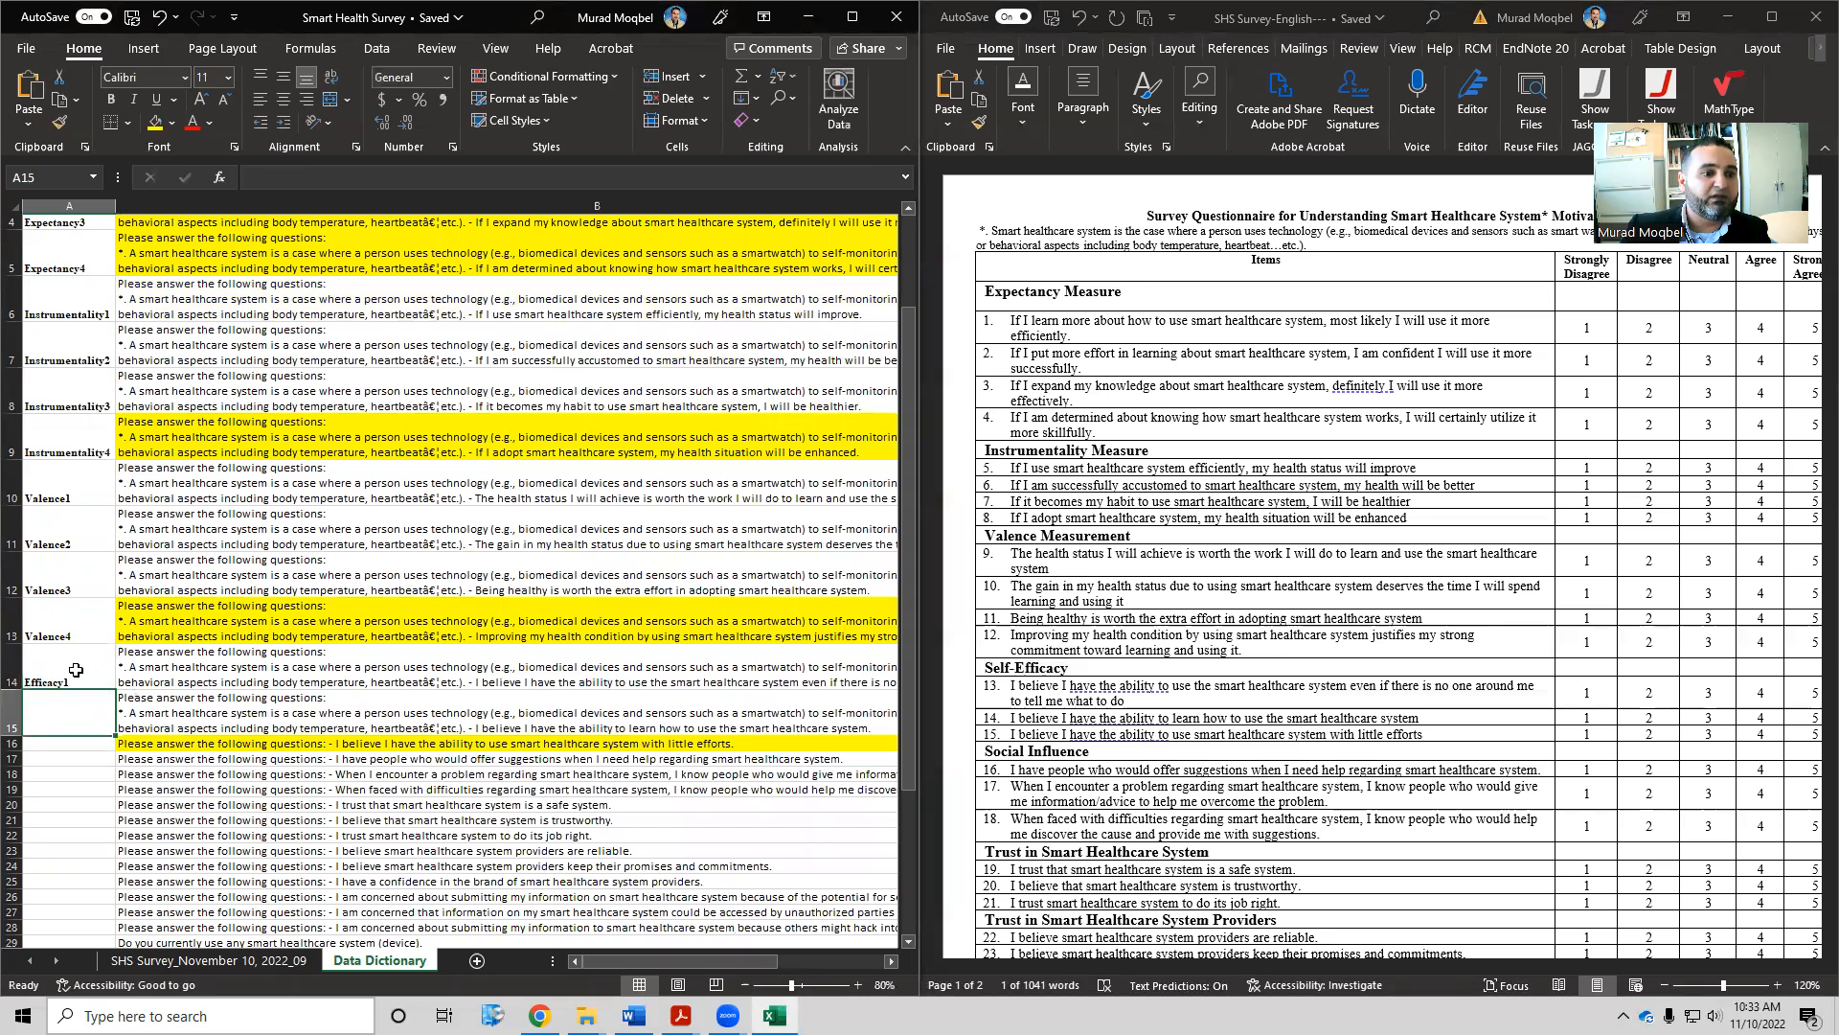
{"action": "key", "text": "Up"}
{"action": "left_click_drag", "start_coordinate": [115, 691], "coordinate": [113, 750]}
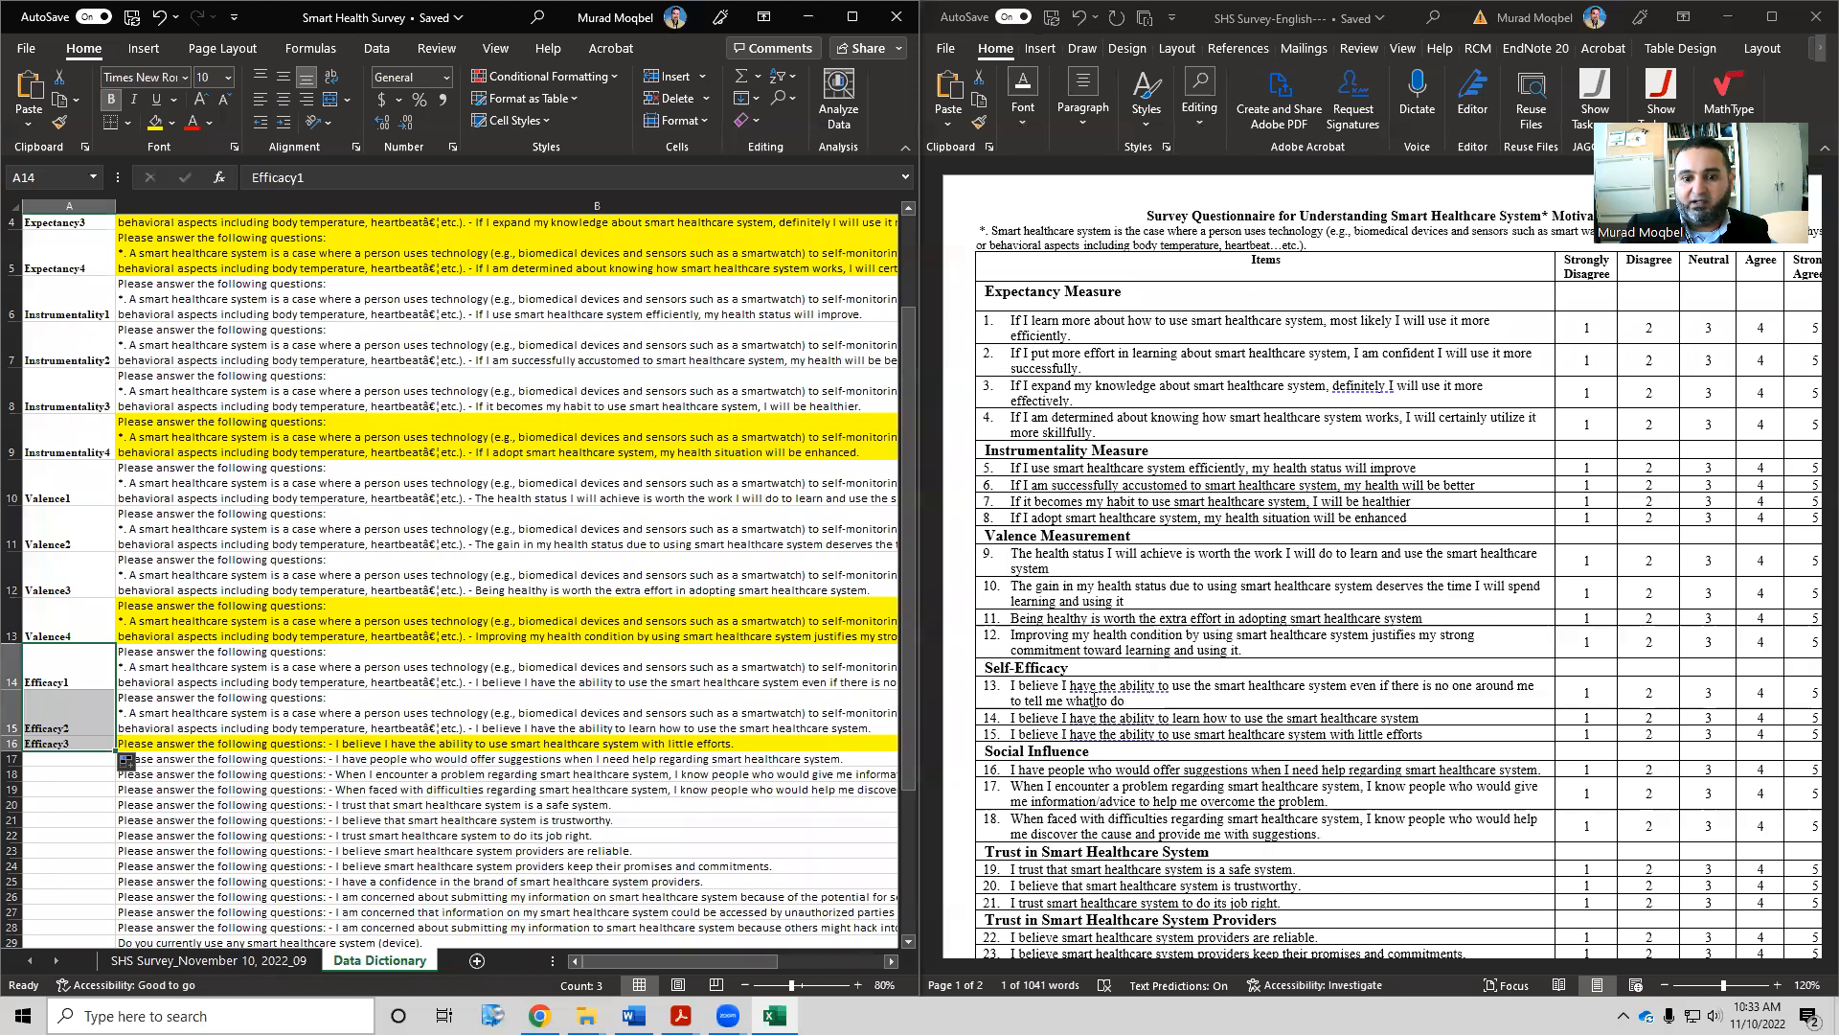
Copy the word "Influence" from the Social Influence heading in Word and highlight the group's last statement, B19, with yellow fill
{"action": "scroll", "coordinate": [1005, 697], "scroll_direction": "down", "scroll_amount": 1}
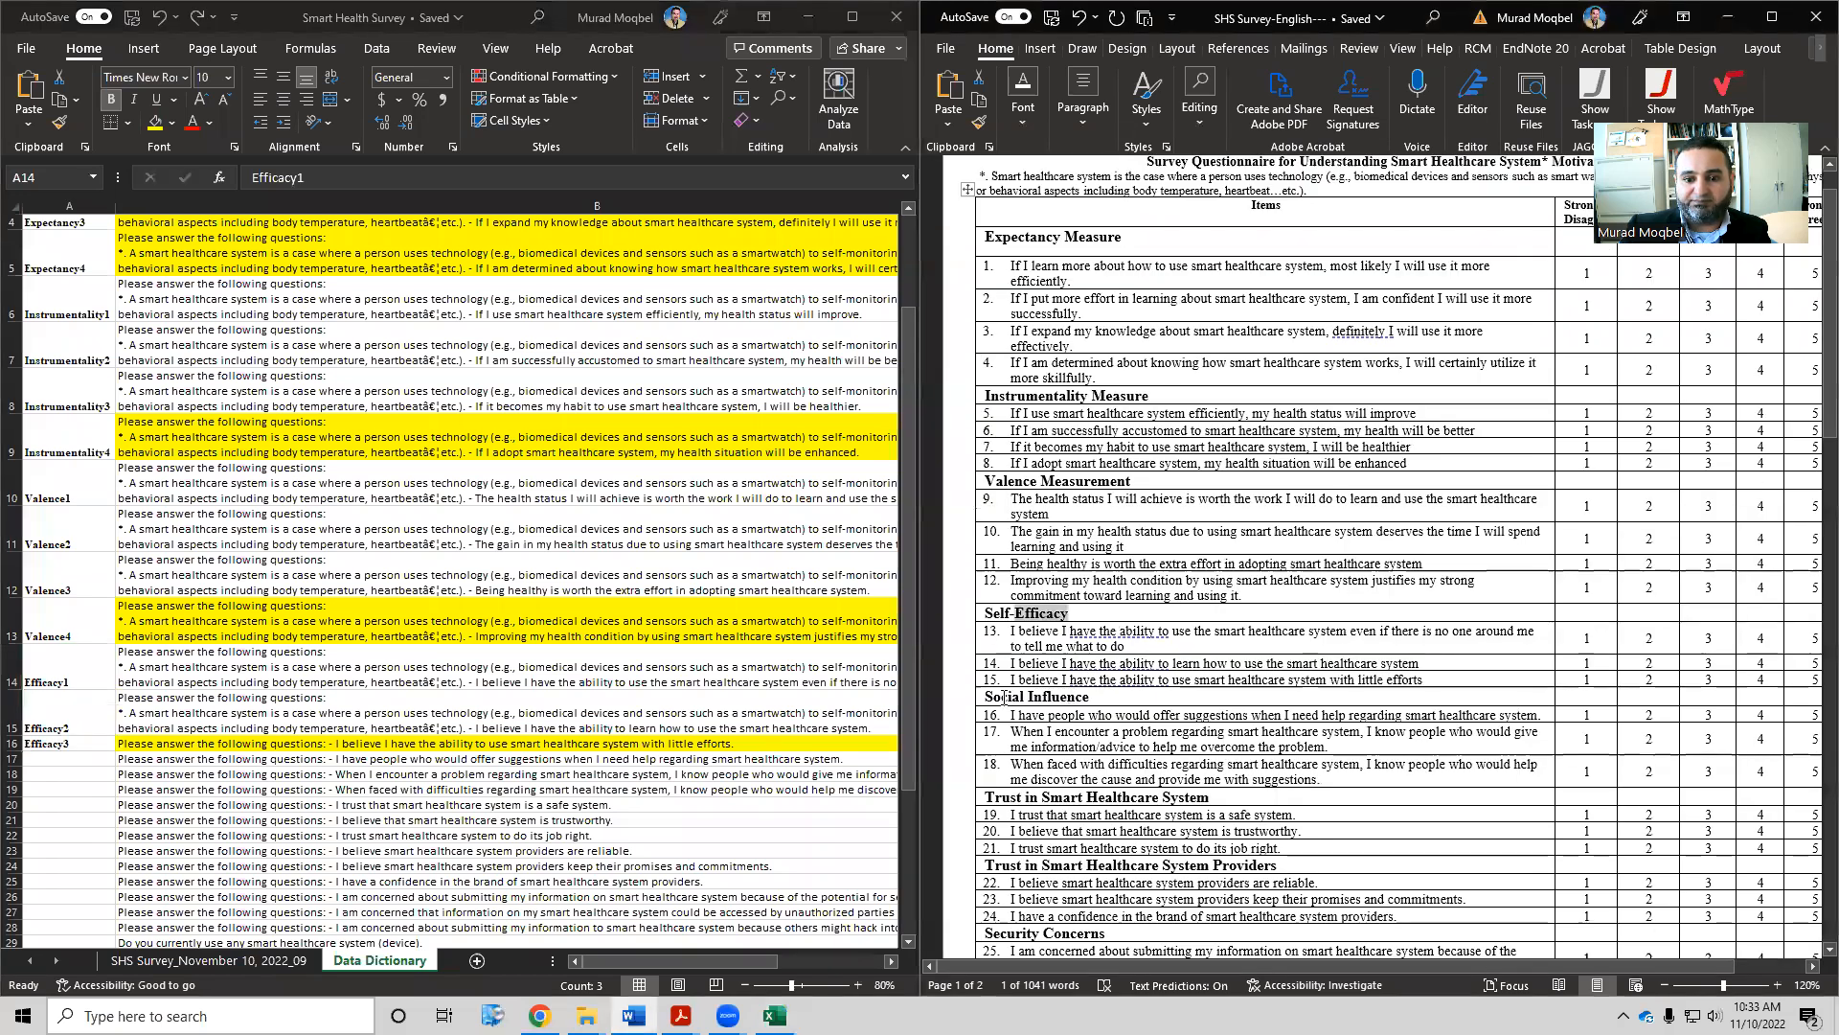
{"action": "double_click", "coordinate": [1059, 697]}
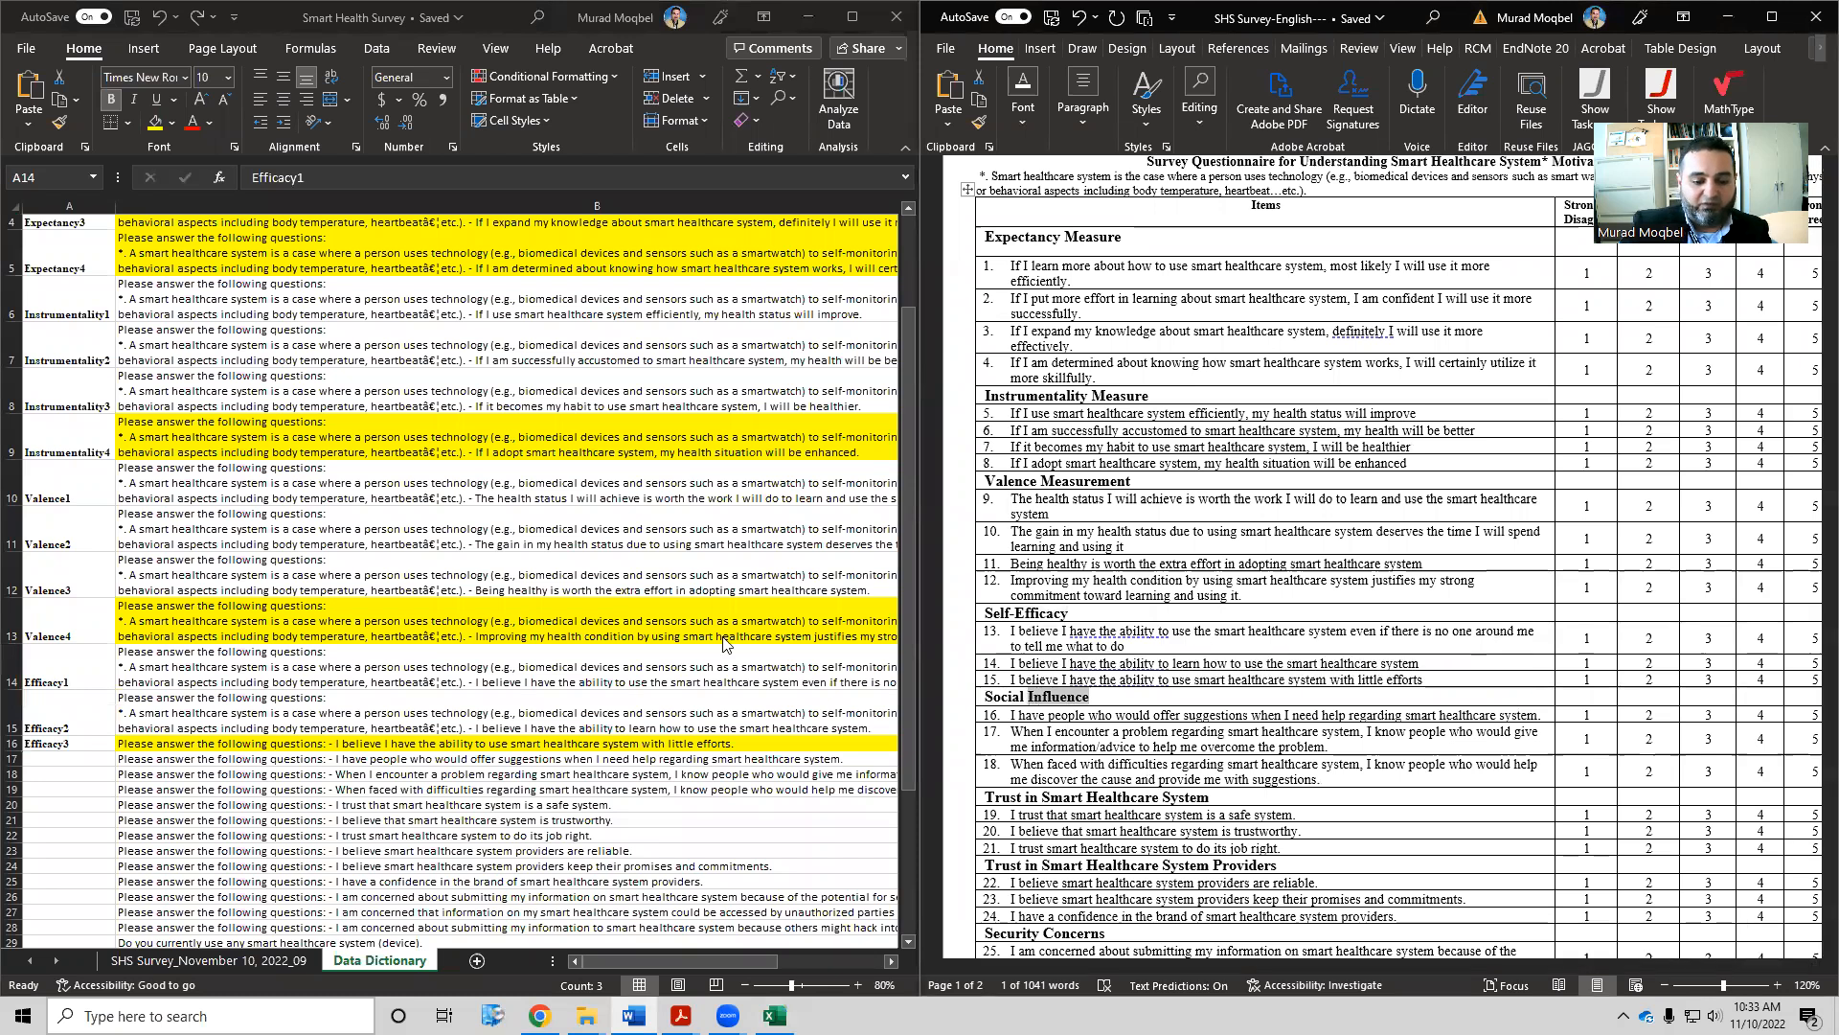
{"action": "left_click", "coordinate": [99, 758]}
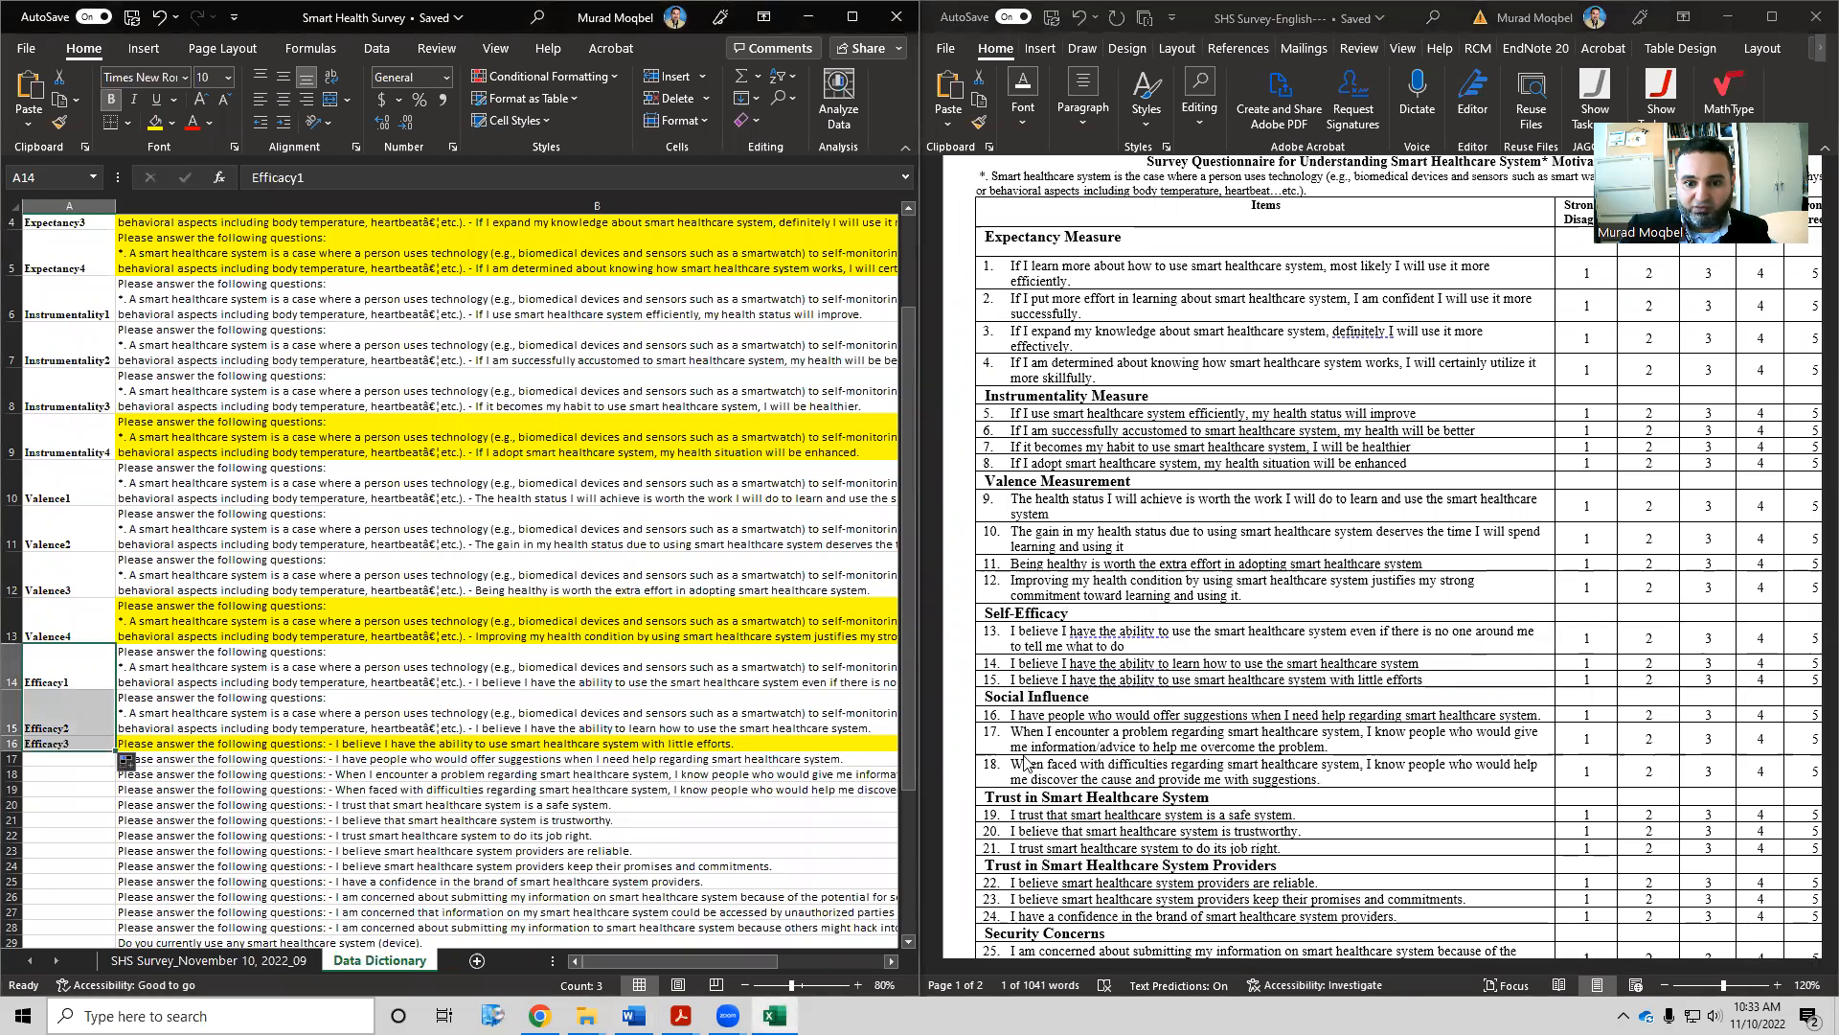
{"action": "left_click", "coordinate": [369, 791]}
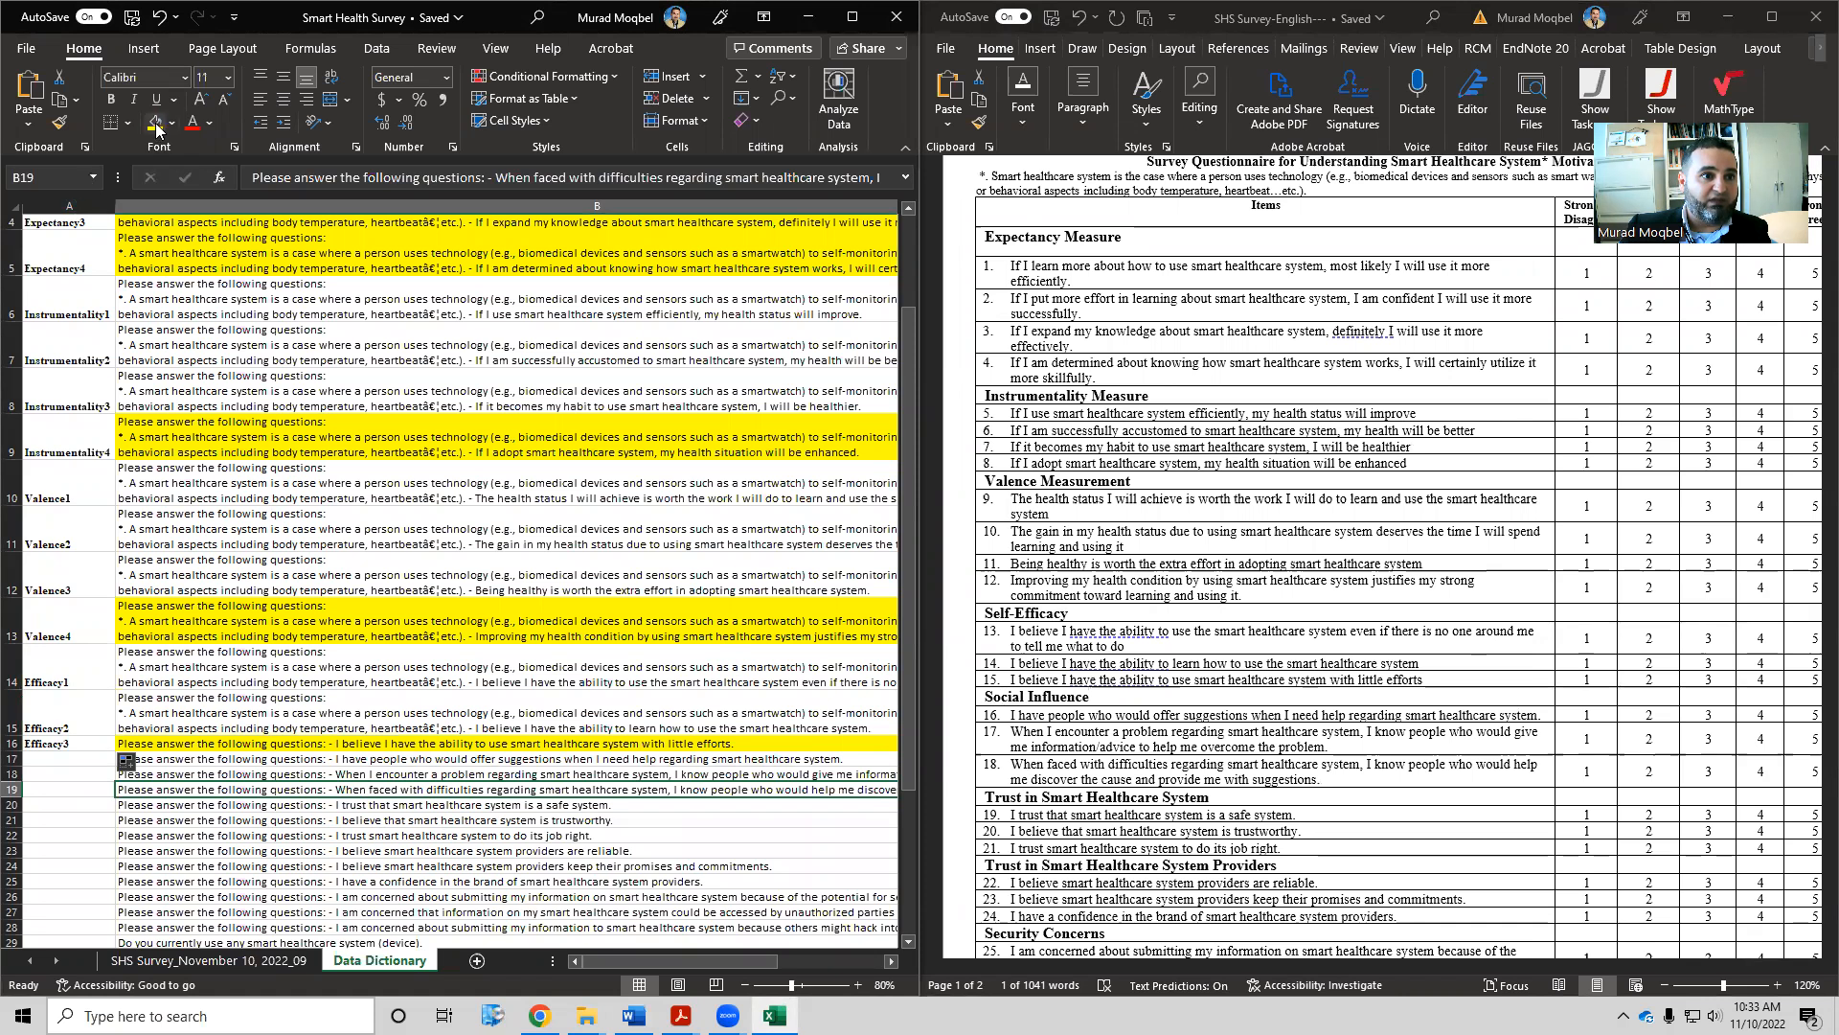
{"action": "scroll", "coordinate": [187, 284], "scroll_direction": "right", "scroll_amount": 2}
{"action": "left_click_drag", "start_coordinate": [655, 962], "coordinate": [623, 962]}
Enter "Influence1" in cell A17 and fill the series down to "Influence3" in A19
{"action": "double_click", "coordinate": [66, 758]}
{"action": "type", "text": "Influence3"}
{"action": "key", "text": "Return"}
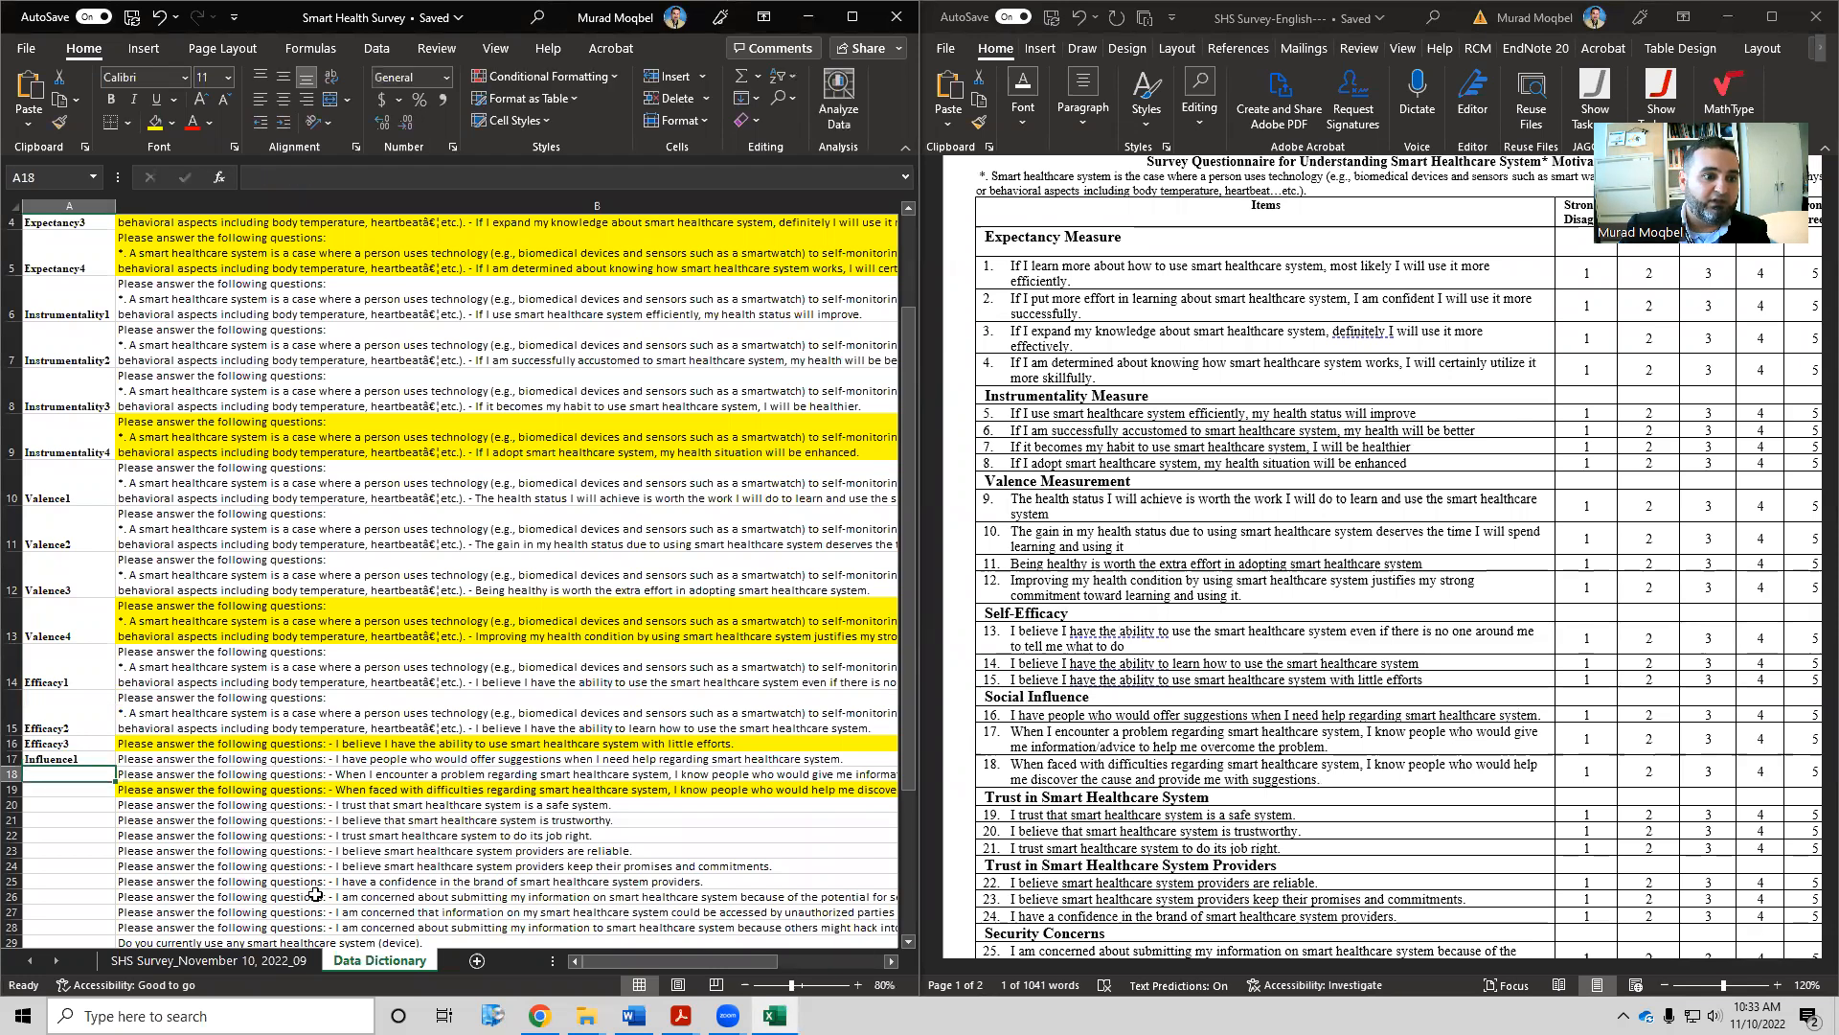
{"action": "left_click", "coordinate": [80, 758]}
{"action": "left_click_drag", "start_coordinate": [115, 767], "coordinate": [96, 795]}
{"action": "left_click", "coordinate": [89, 814]}
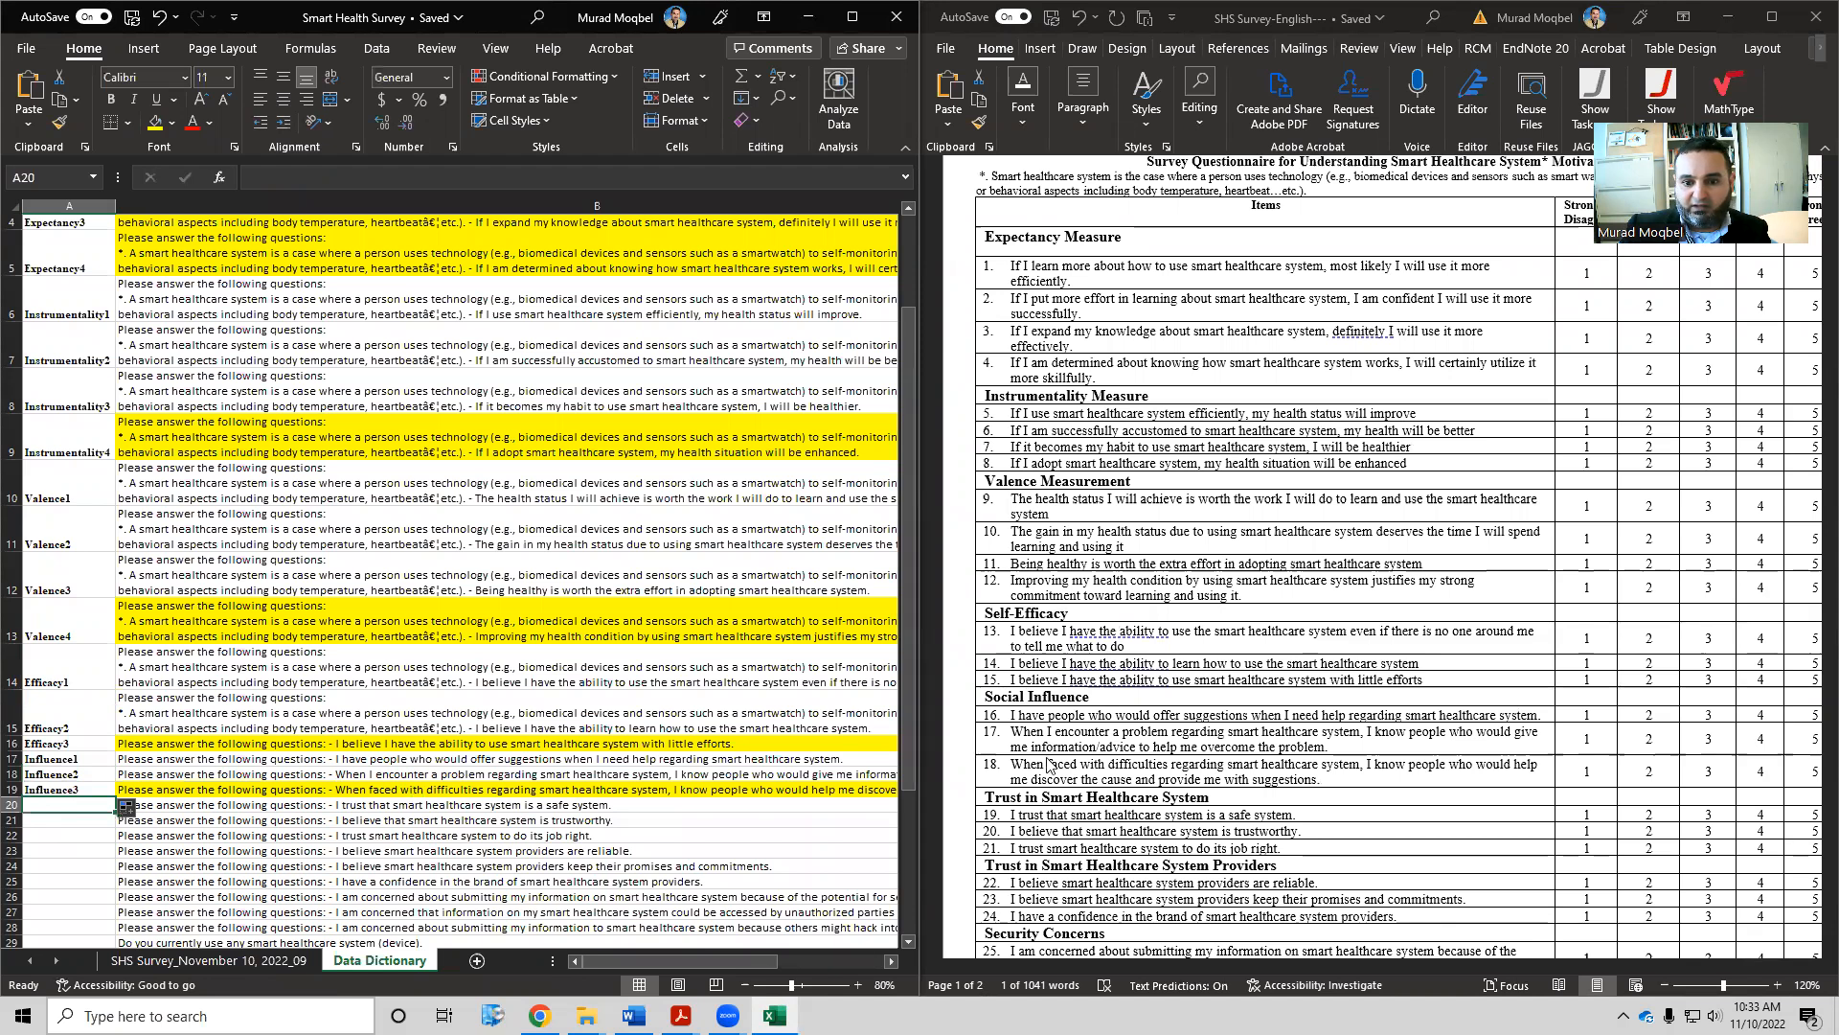
{"action": "scroll", "coordinate": [1025, 788], "scroll_direction": "down", "scroll_amount": 2}
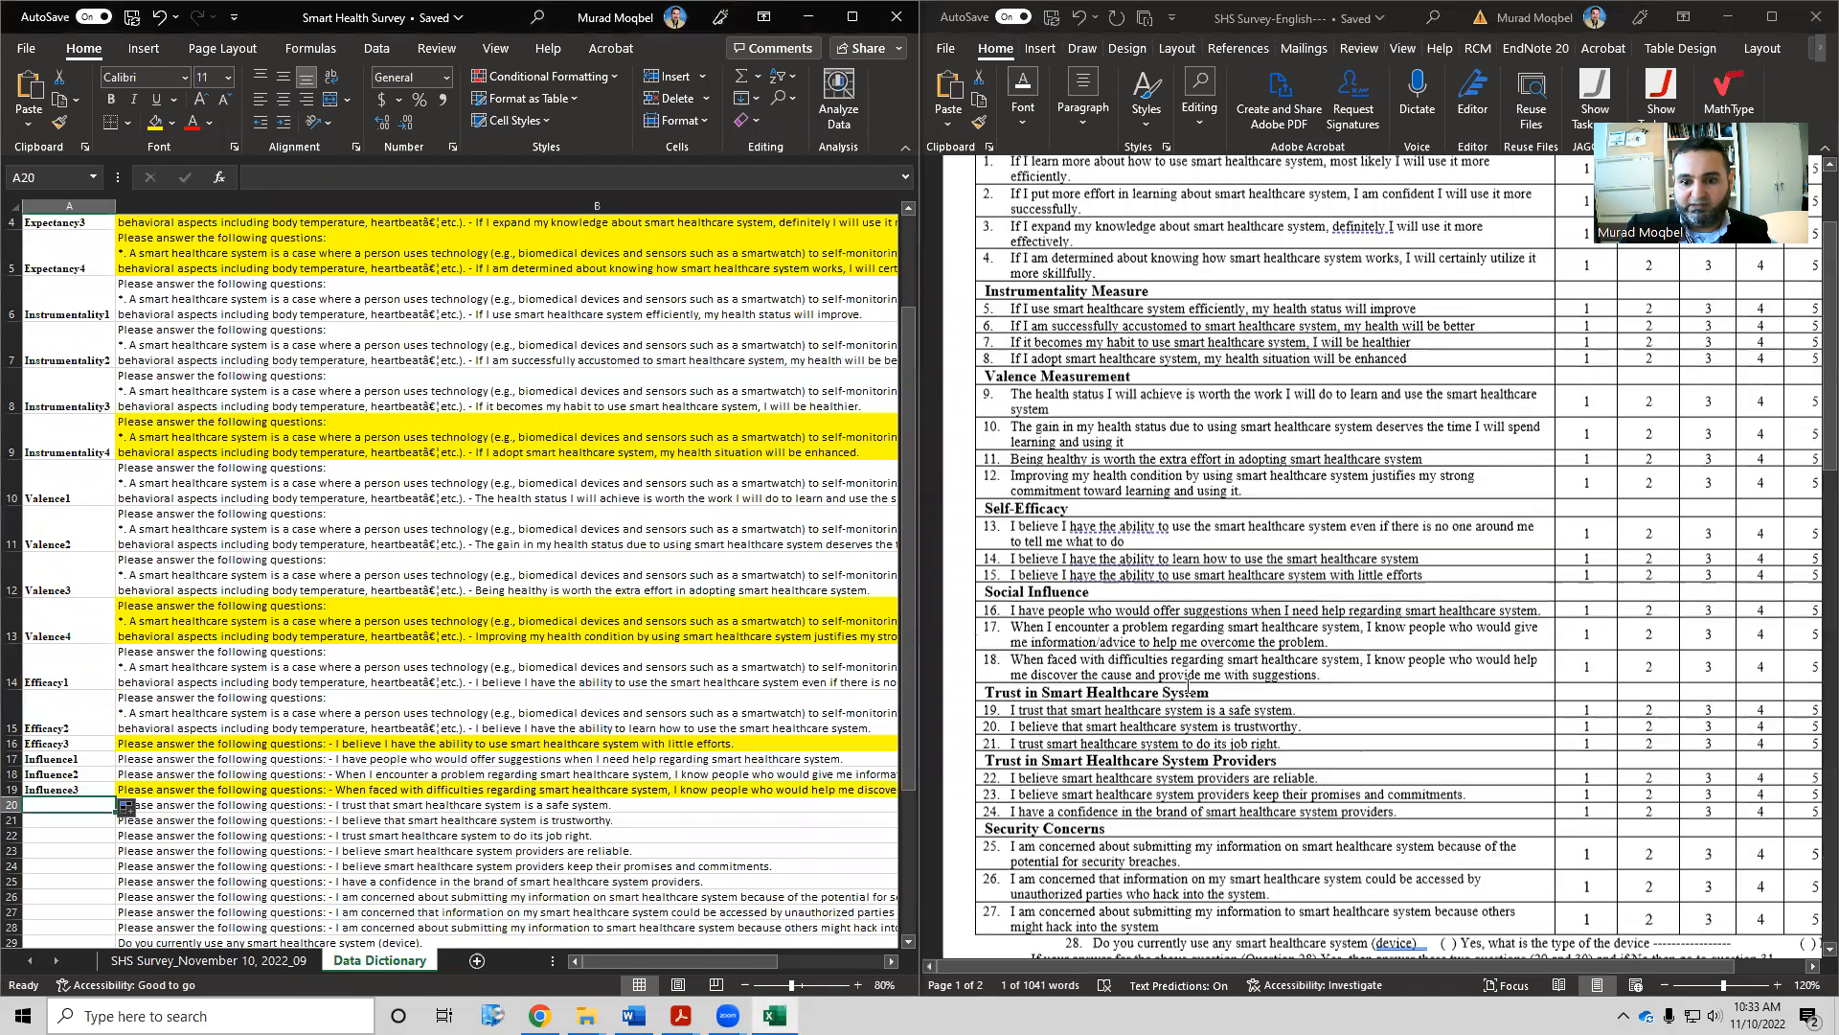
Copy the word "System" from the Trust in Smart Healthcare System heading in Word
{"action": "left_click", "coordinate": [1214, 684]}
{"action": "double_click", "coordinate": [1179, 685]}
{"action": "key", "text": "ctrl+c"}
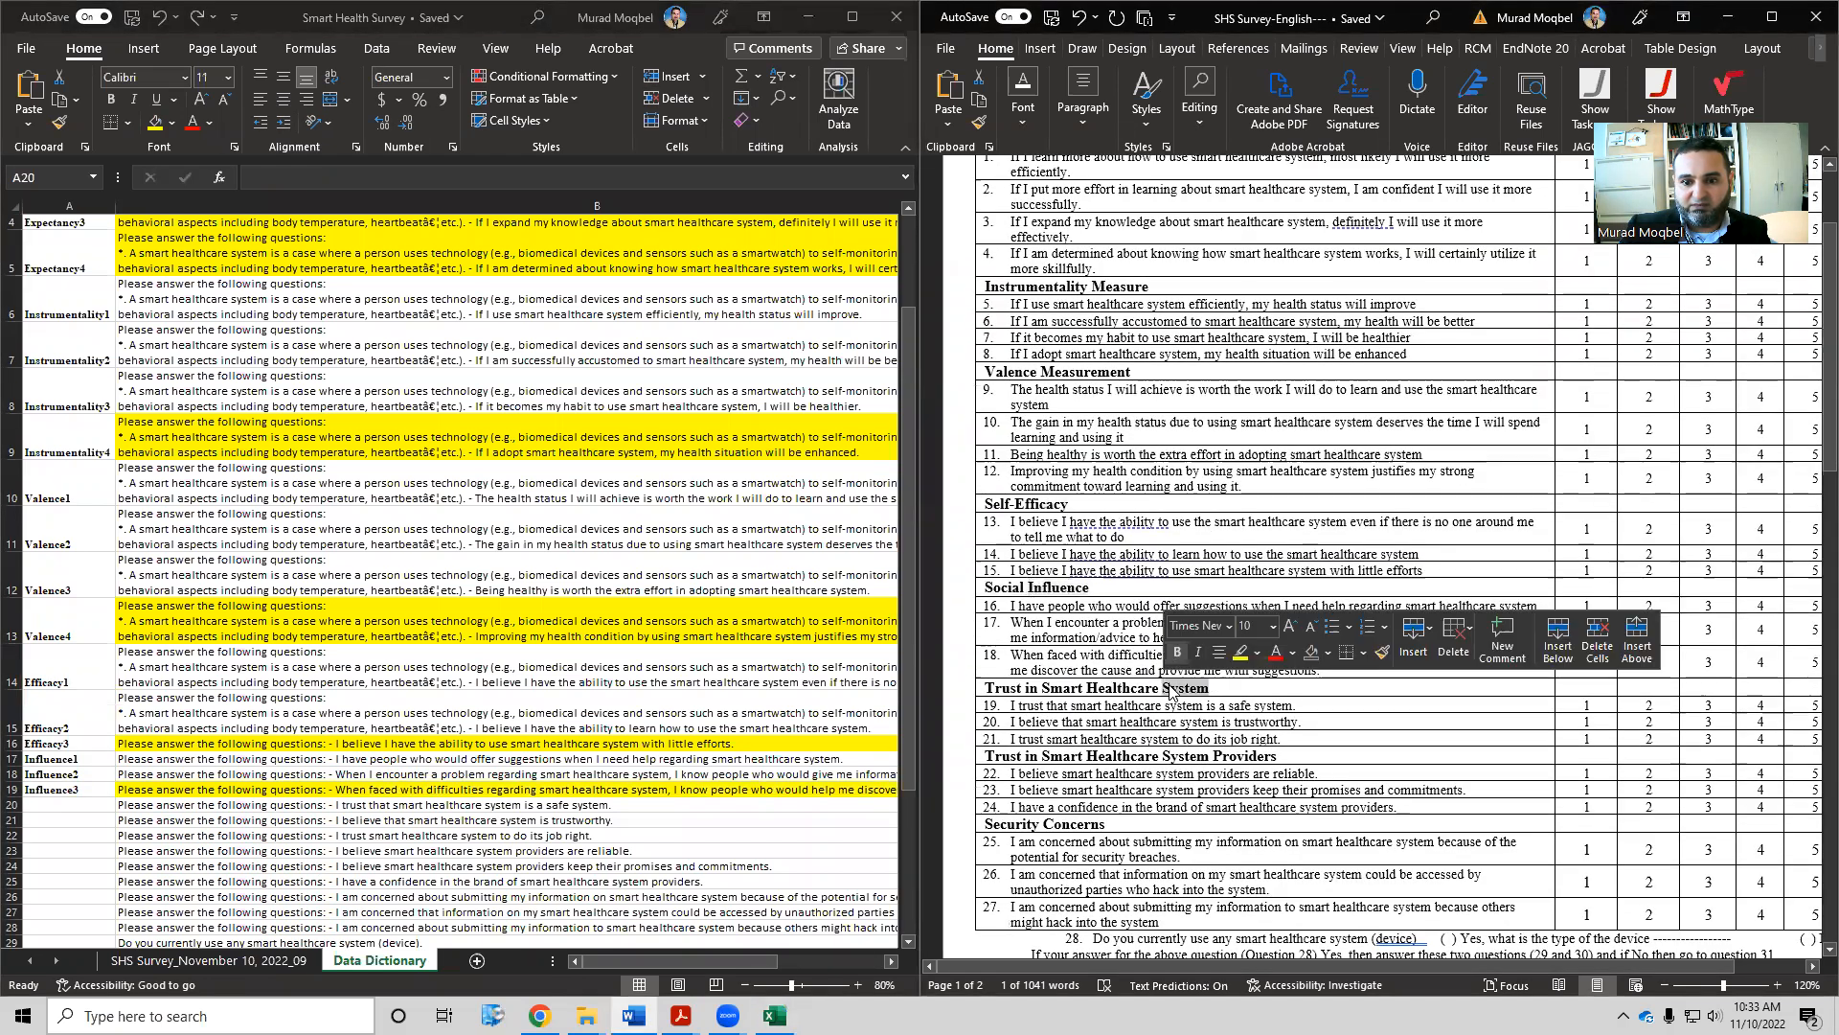
Enter "SystemTrust1" in cell A20 of the Excel data dictionary and fill the series down to "SystemTrust3" in A22
{"action": "double_click", "coordinate": [73, 809]}
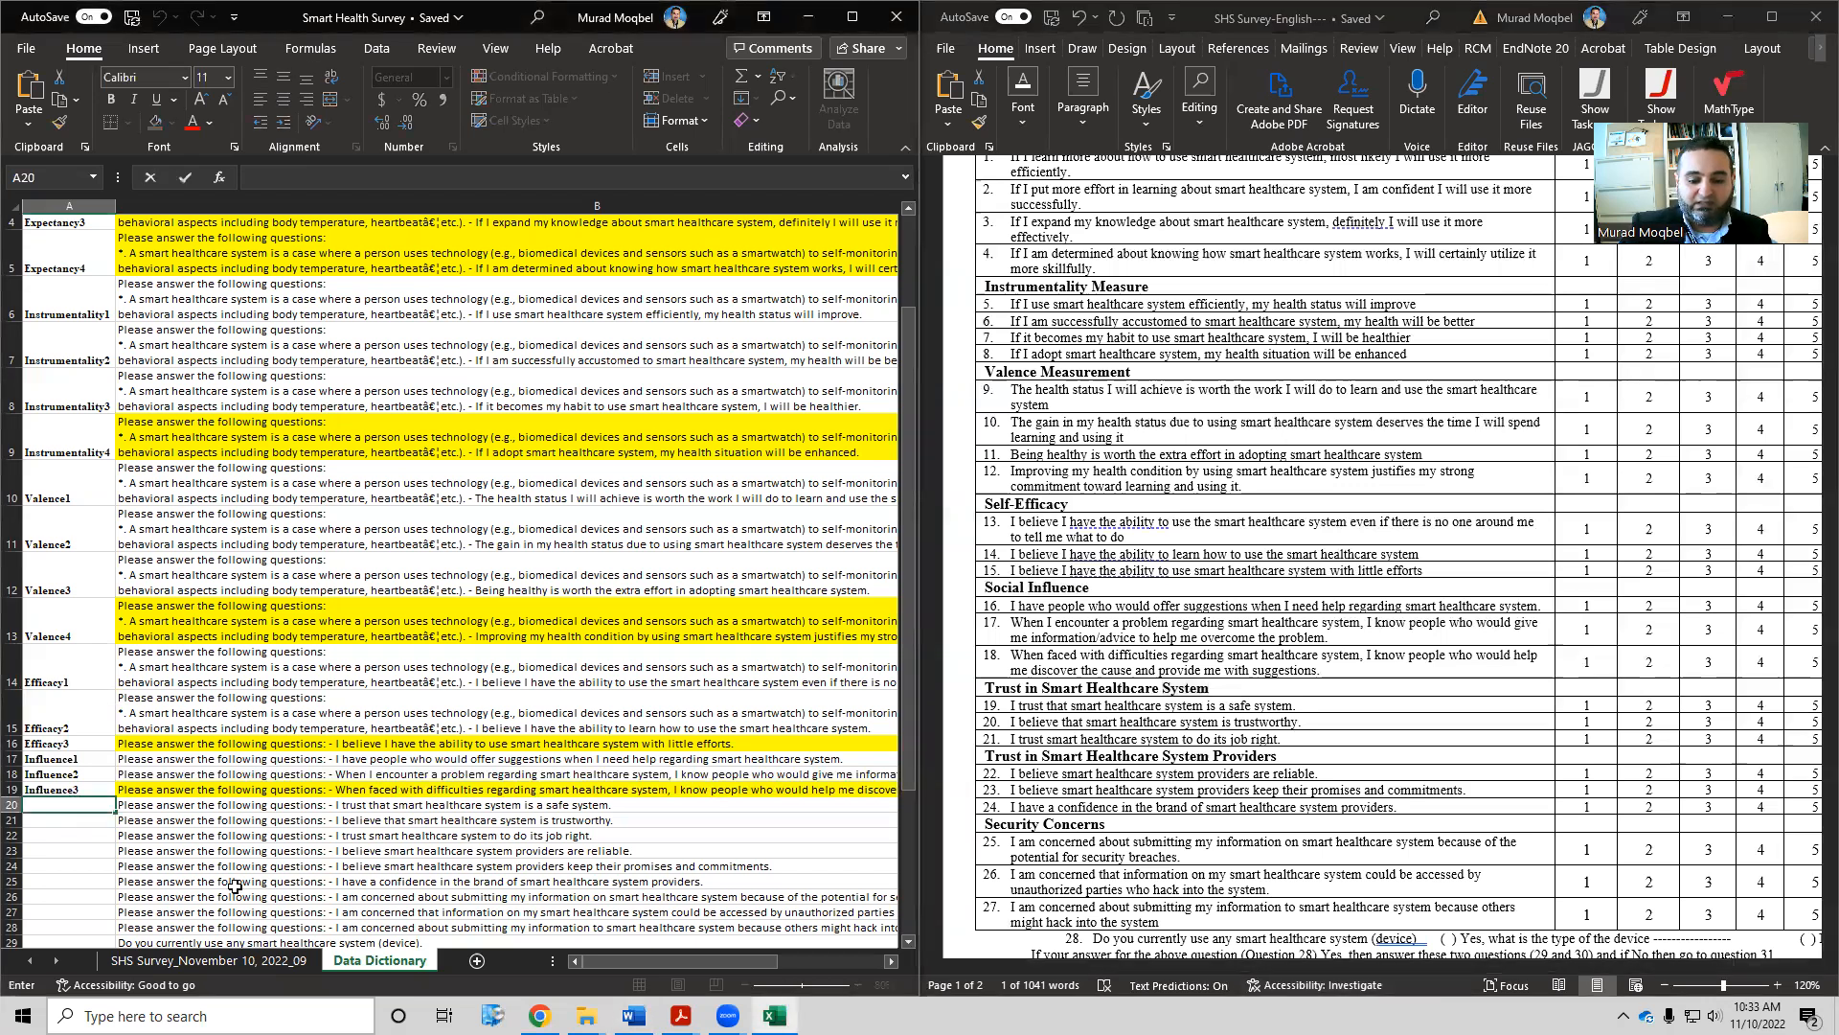
{"action": "key", "text": "ctrl+v"}
{"action": "type", "text": "Tr"}
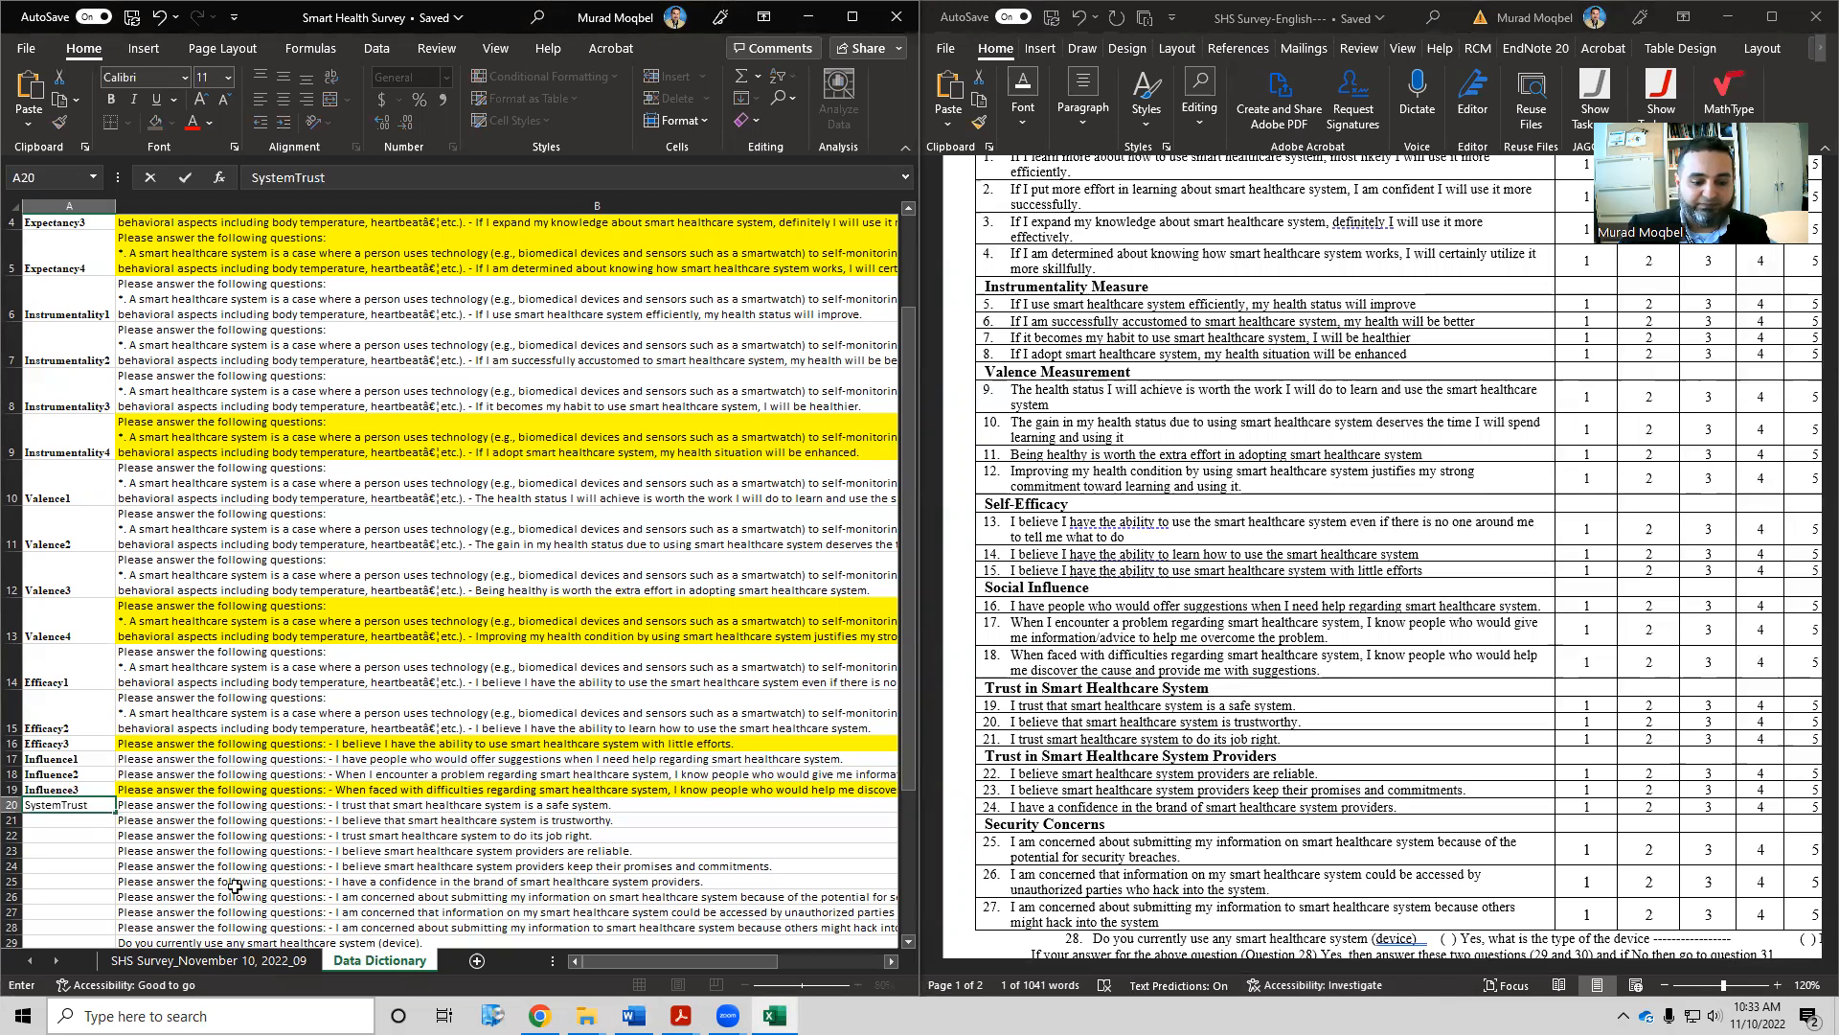
{"action": "key", "text": "Return"}
{"action": "left_click", "coordinate": [75, 805]}
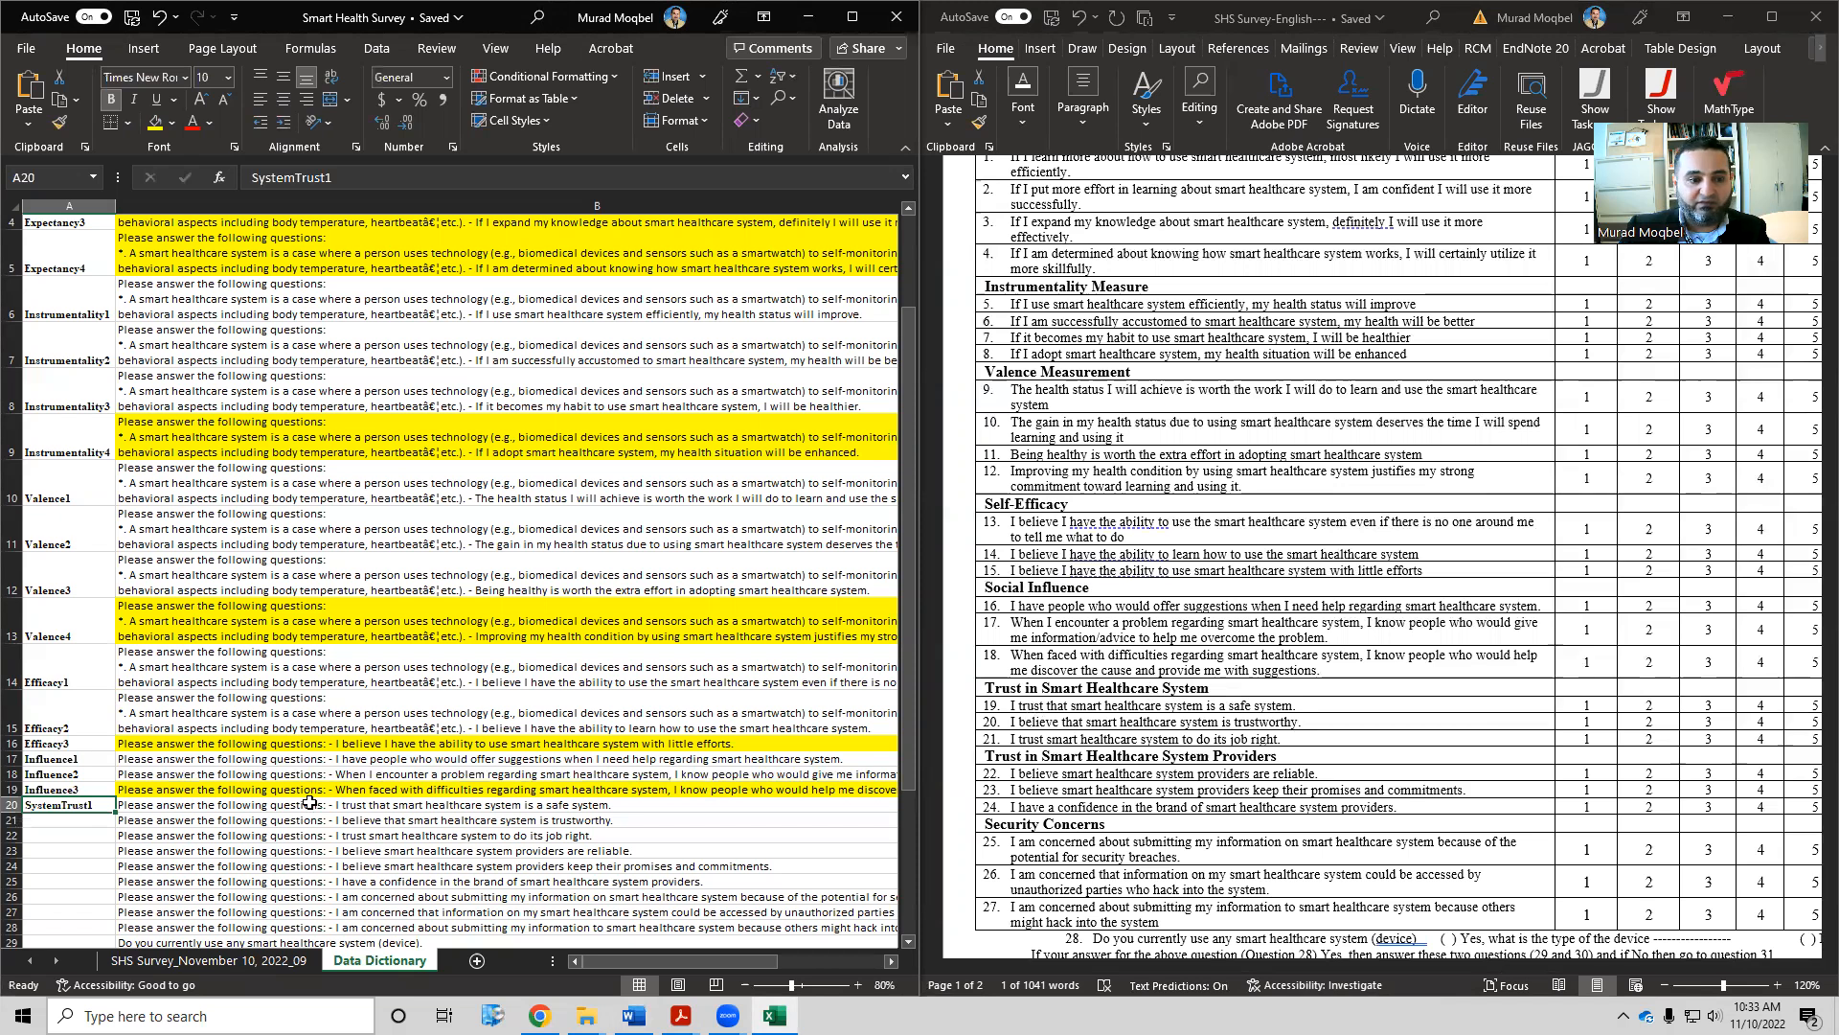
{"action": "left_click_drag", "start_coordinate": [113, 812], "coordinate": [209, 845]}
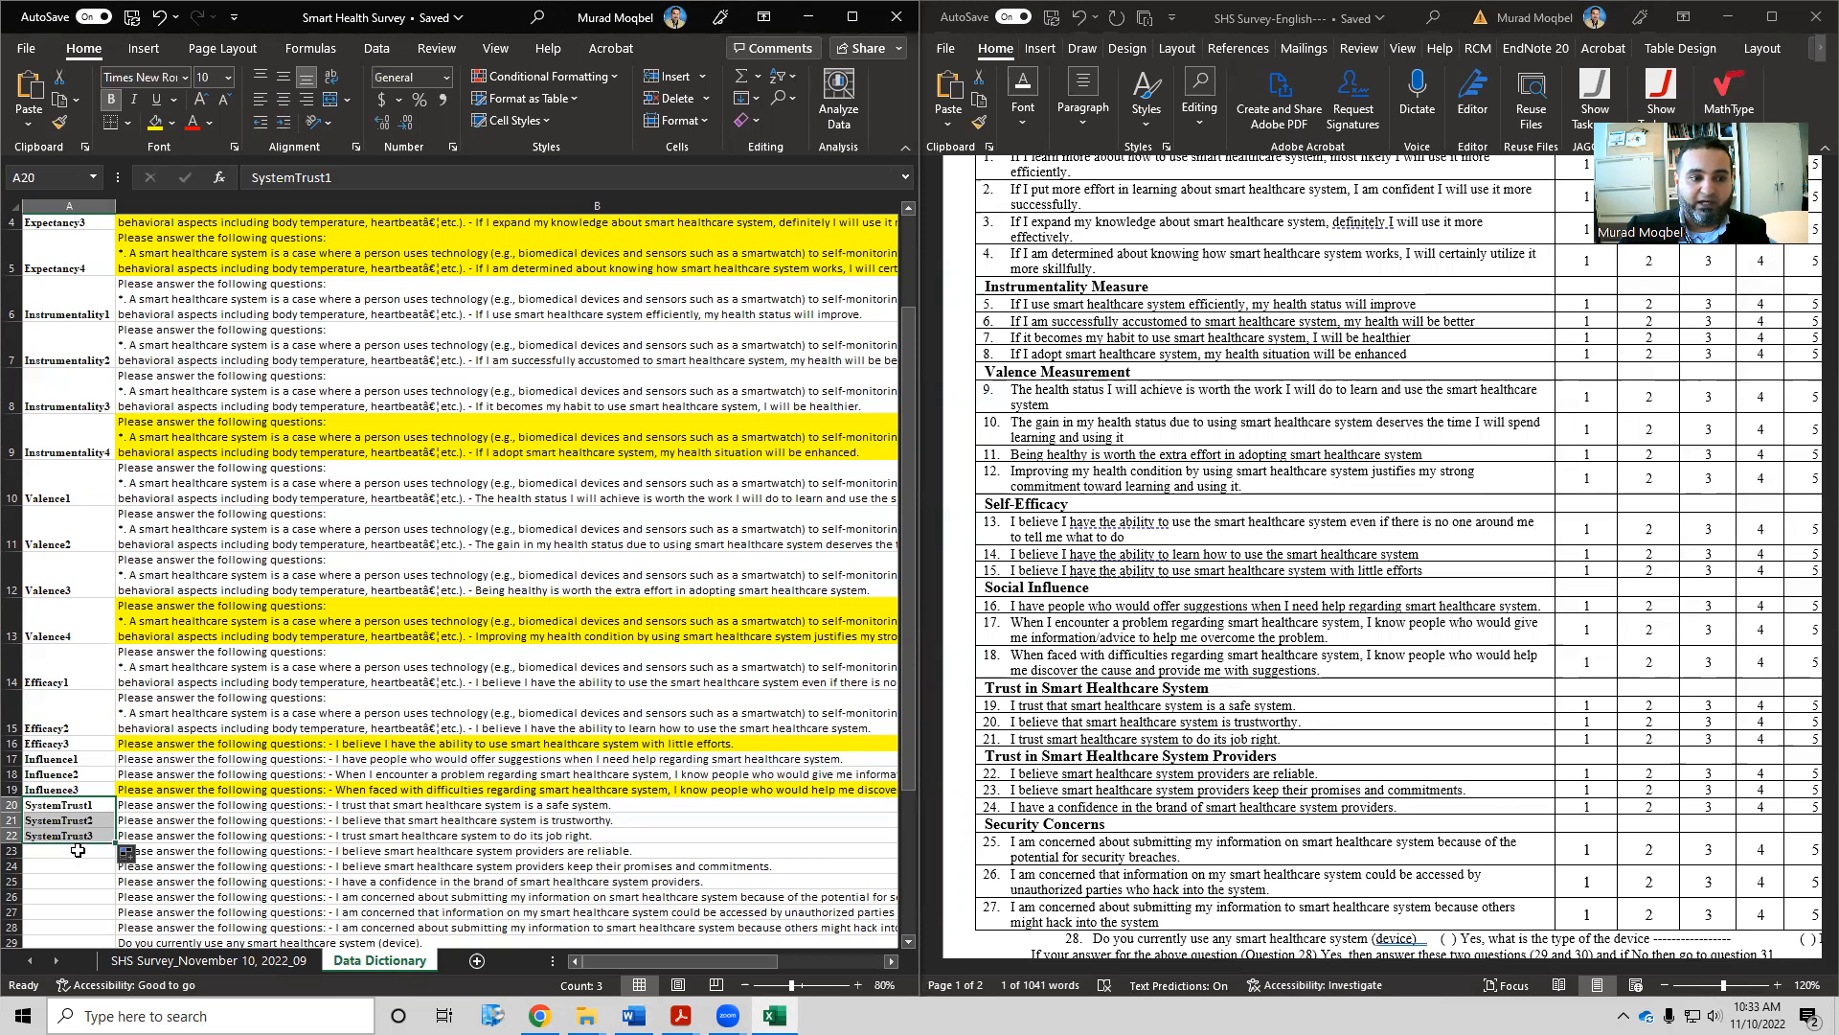
Copy "Providers" from the Trust in Smart Healthcare System Providers heading in Word and enter "ProviderTrust1" in Excel cell A23
{"action": "left_click", "coordinate": [1133, 759]}
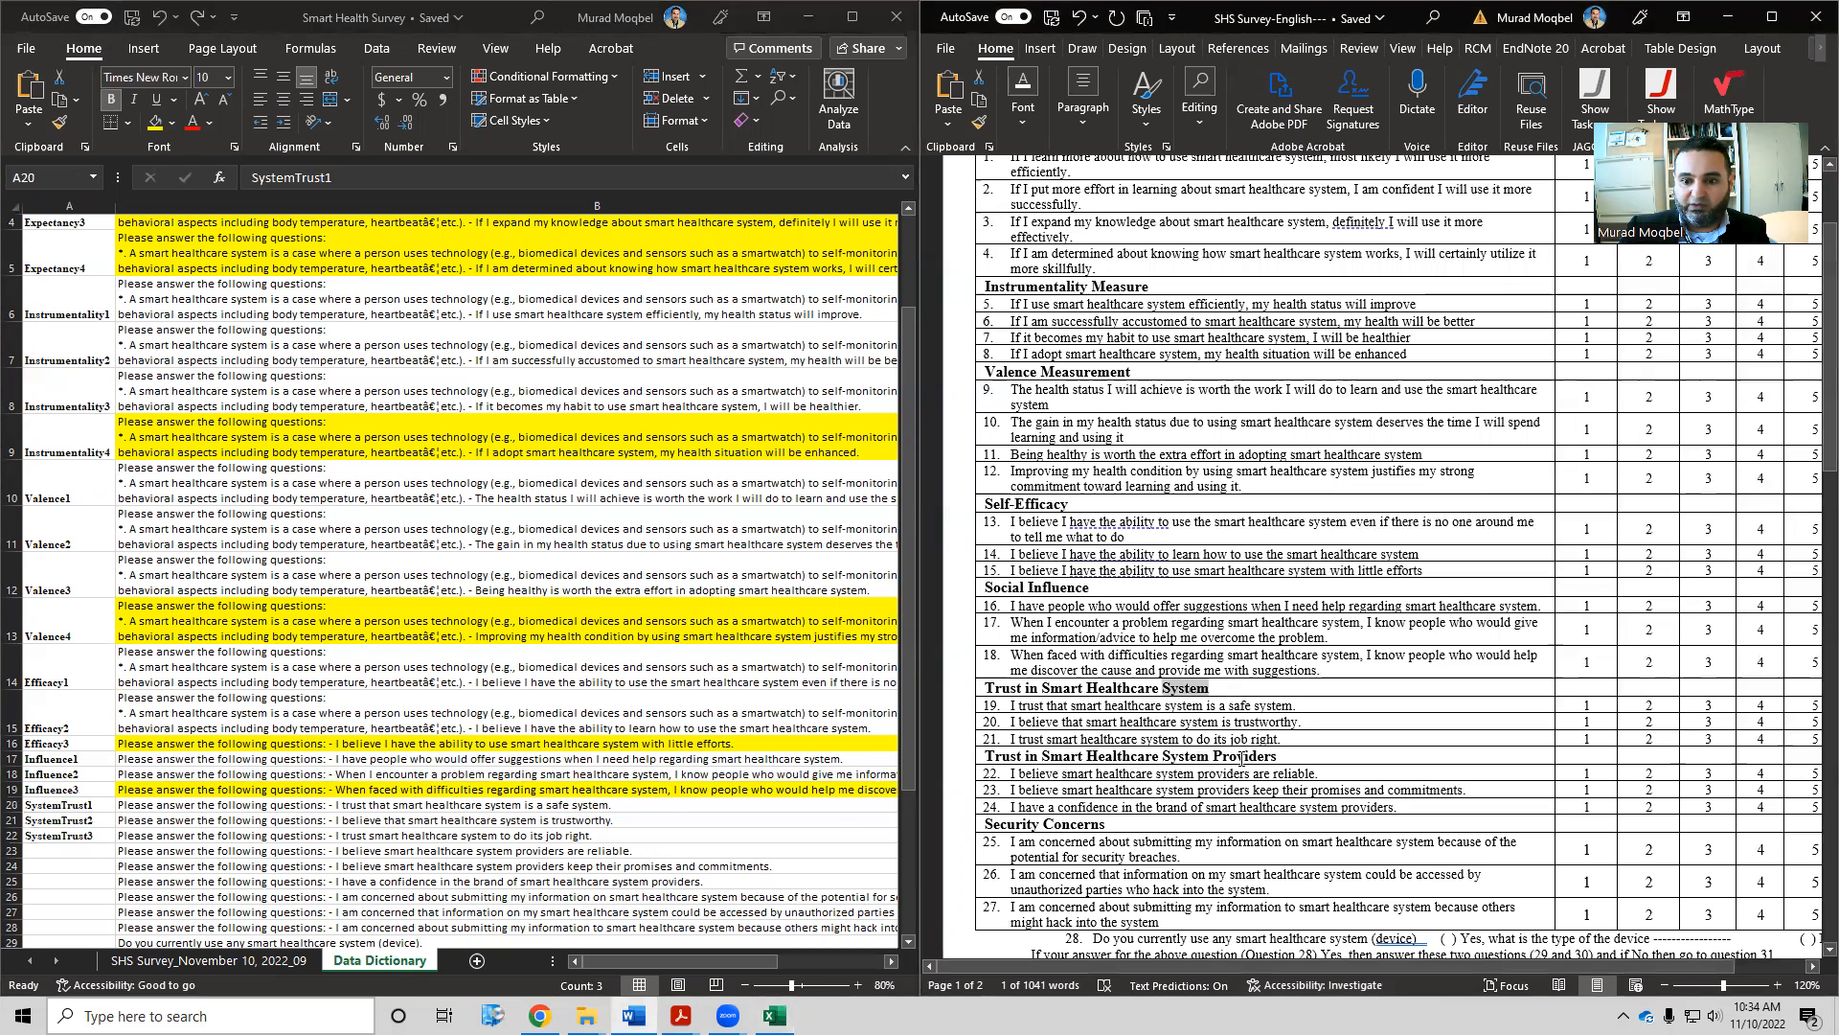
{"action": "left_click_drag", "start_coordinate": [1280, 758], "coordinate": [1223, 758]}
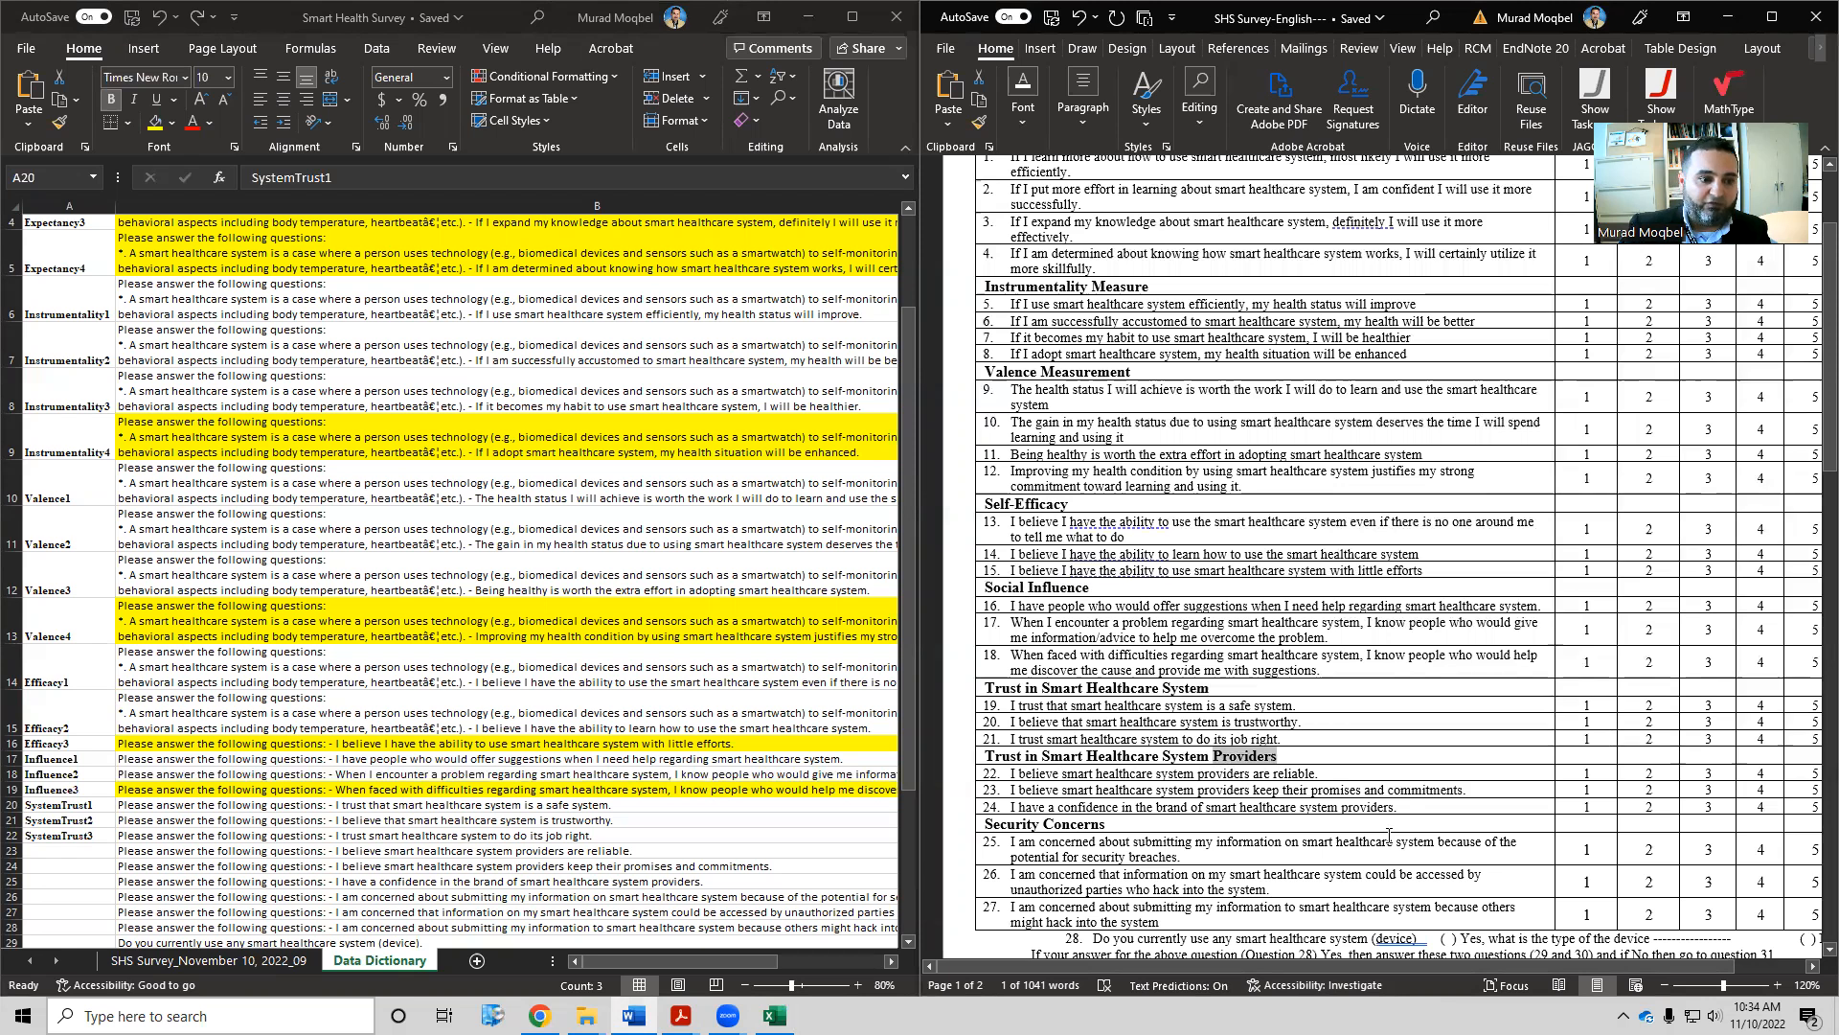
{"action": "left_click", "coordinate": [79, 849]}
{"action": "double_click", "coordinate": [79, 849]}
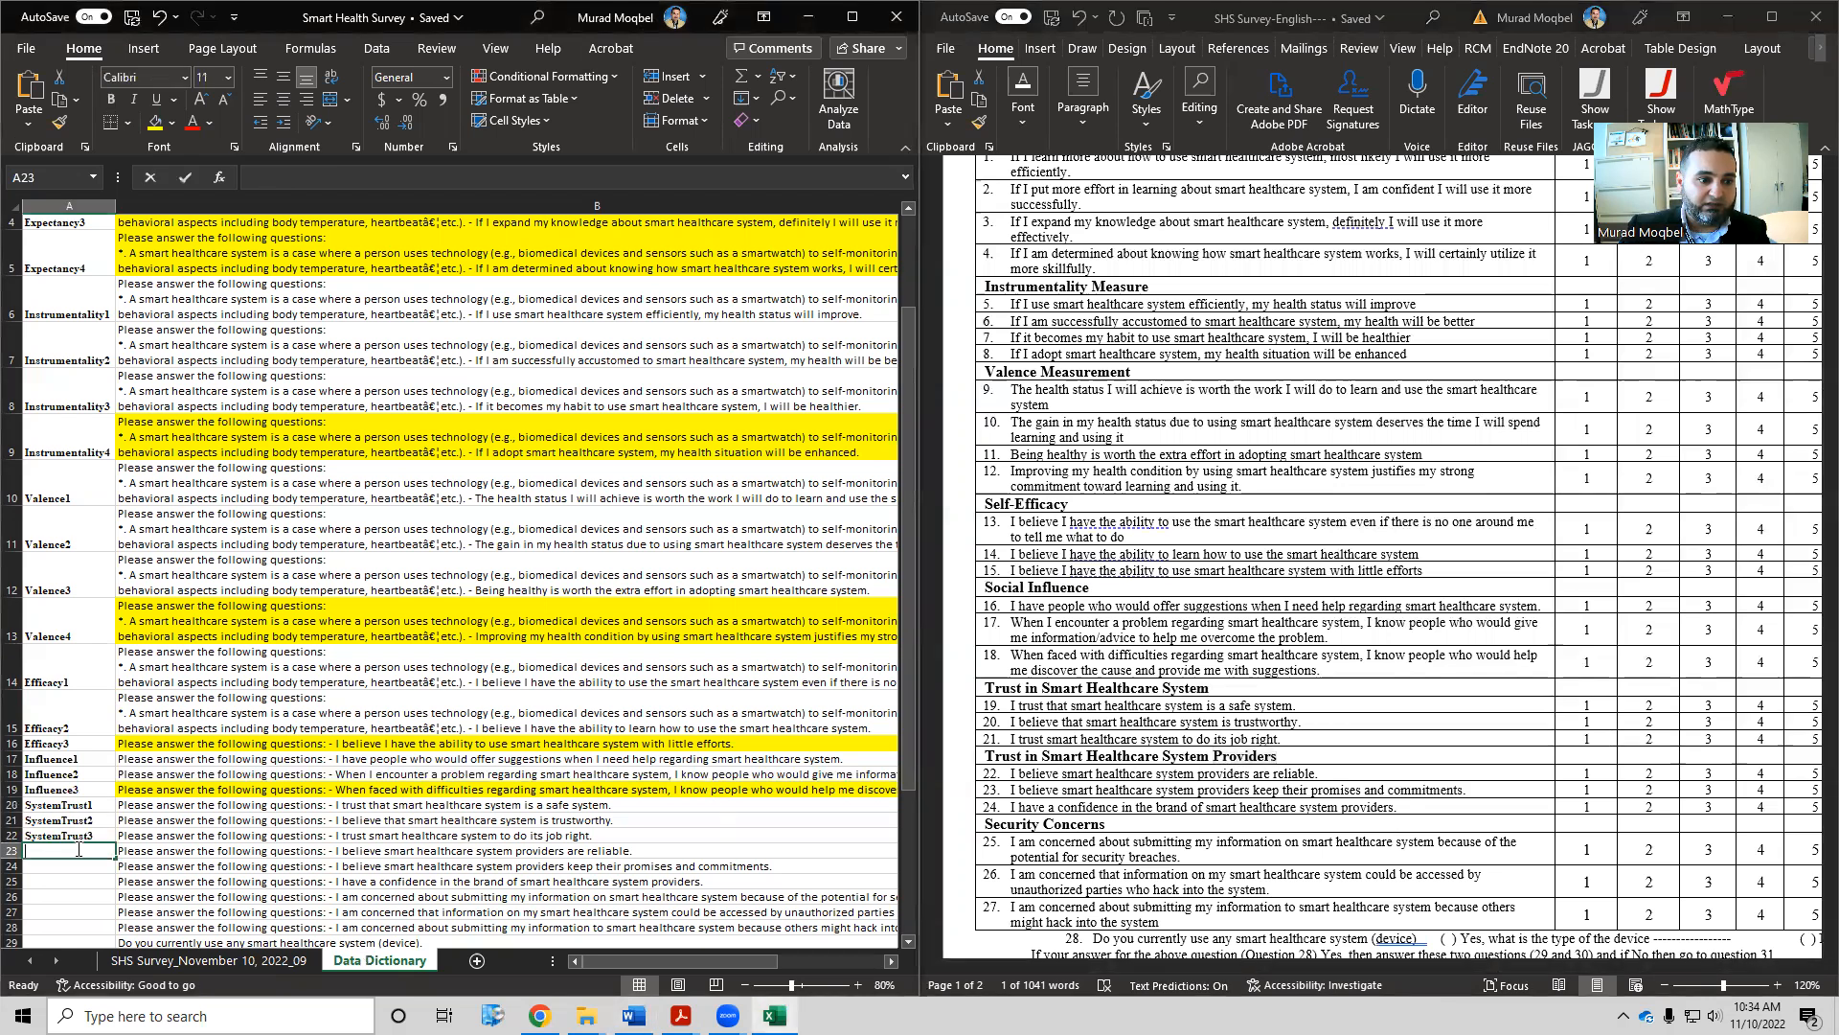
{"action": "type", "text": "Providers"}
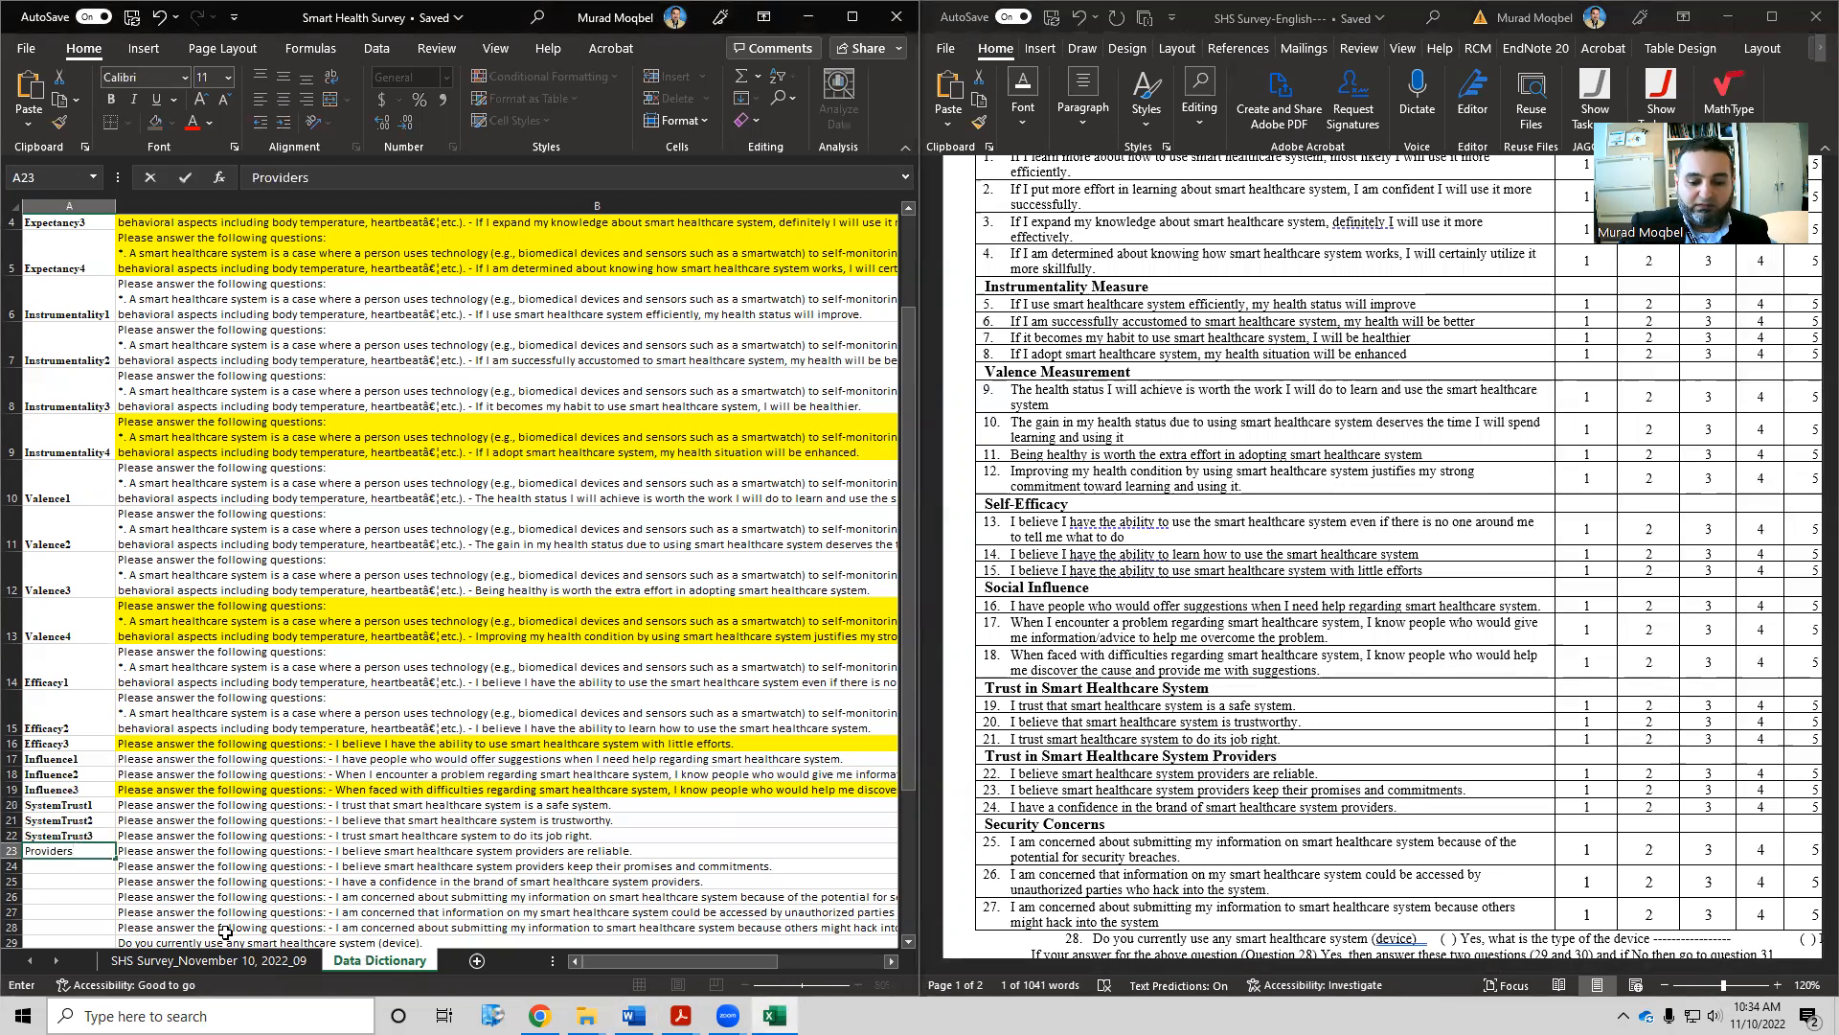
{"action": "key", "text": "BackSpace"}
{"action": "type", "text": "Trust"}
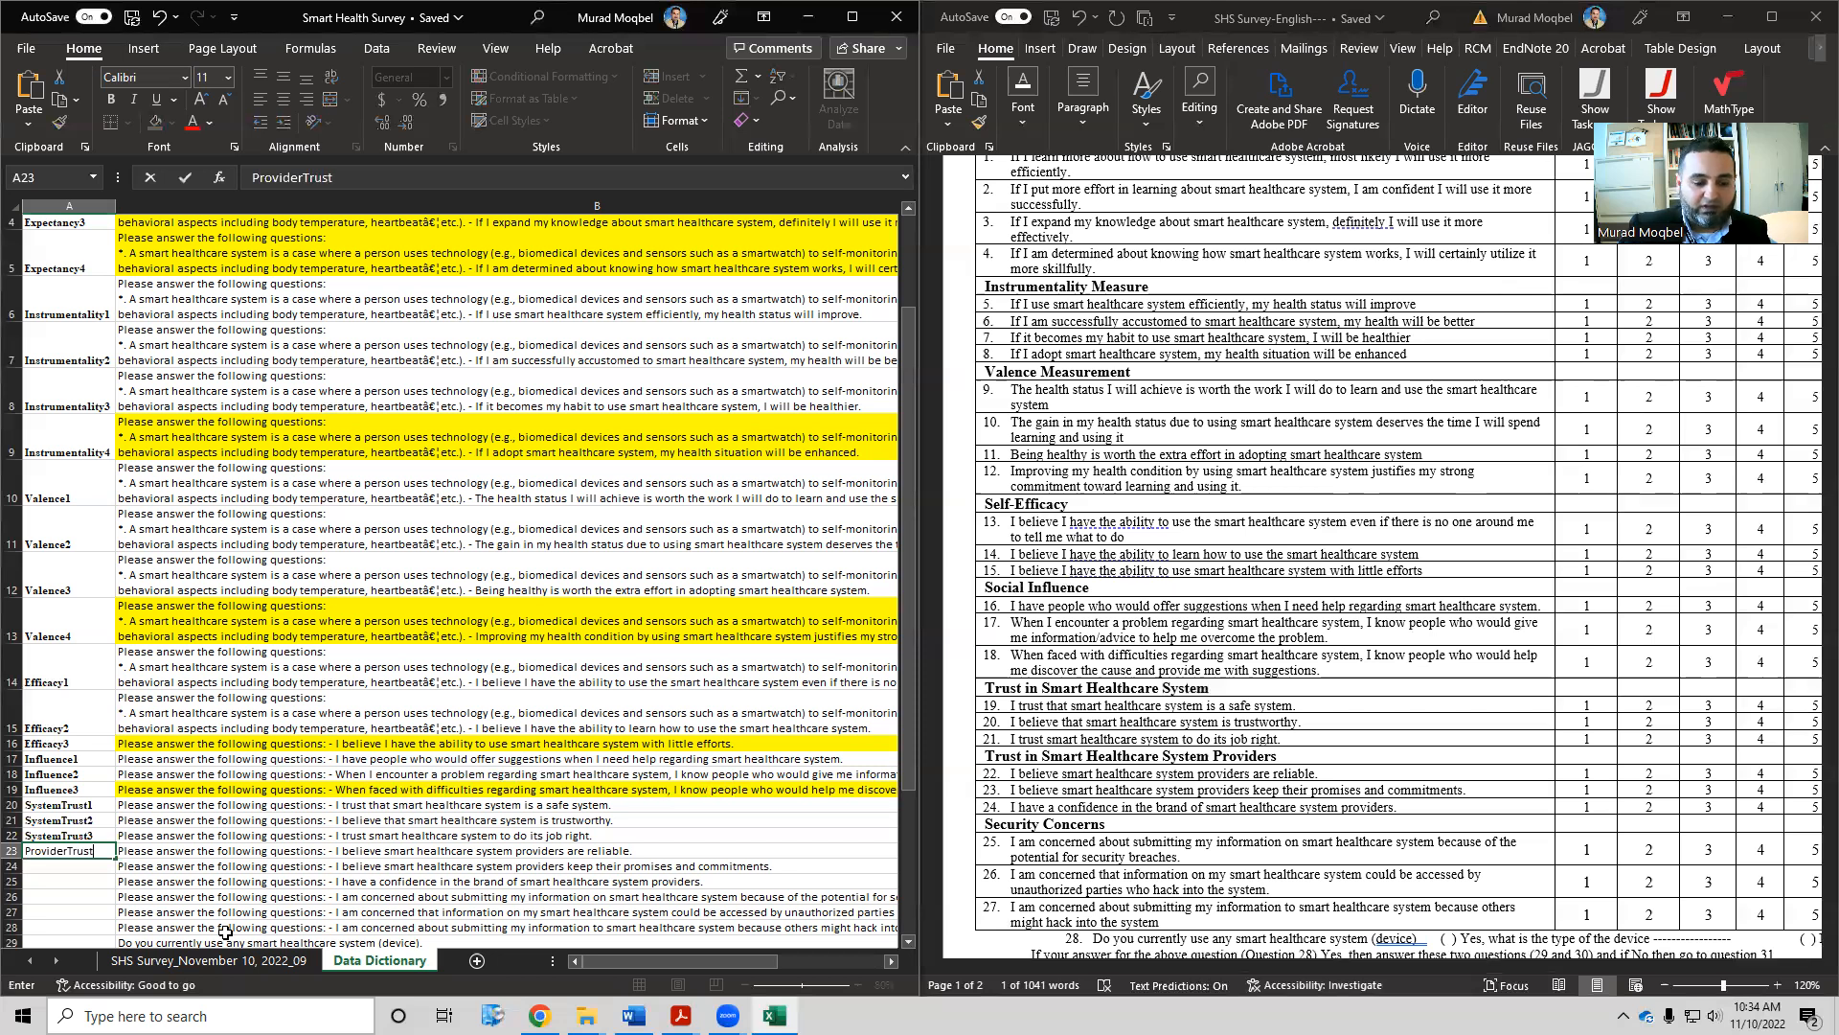
{"action": "key", "text": "Return"}
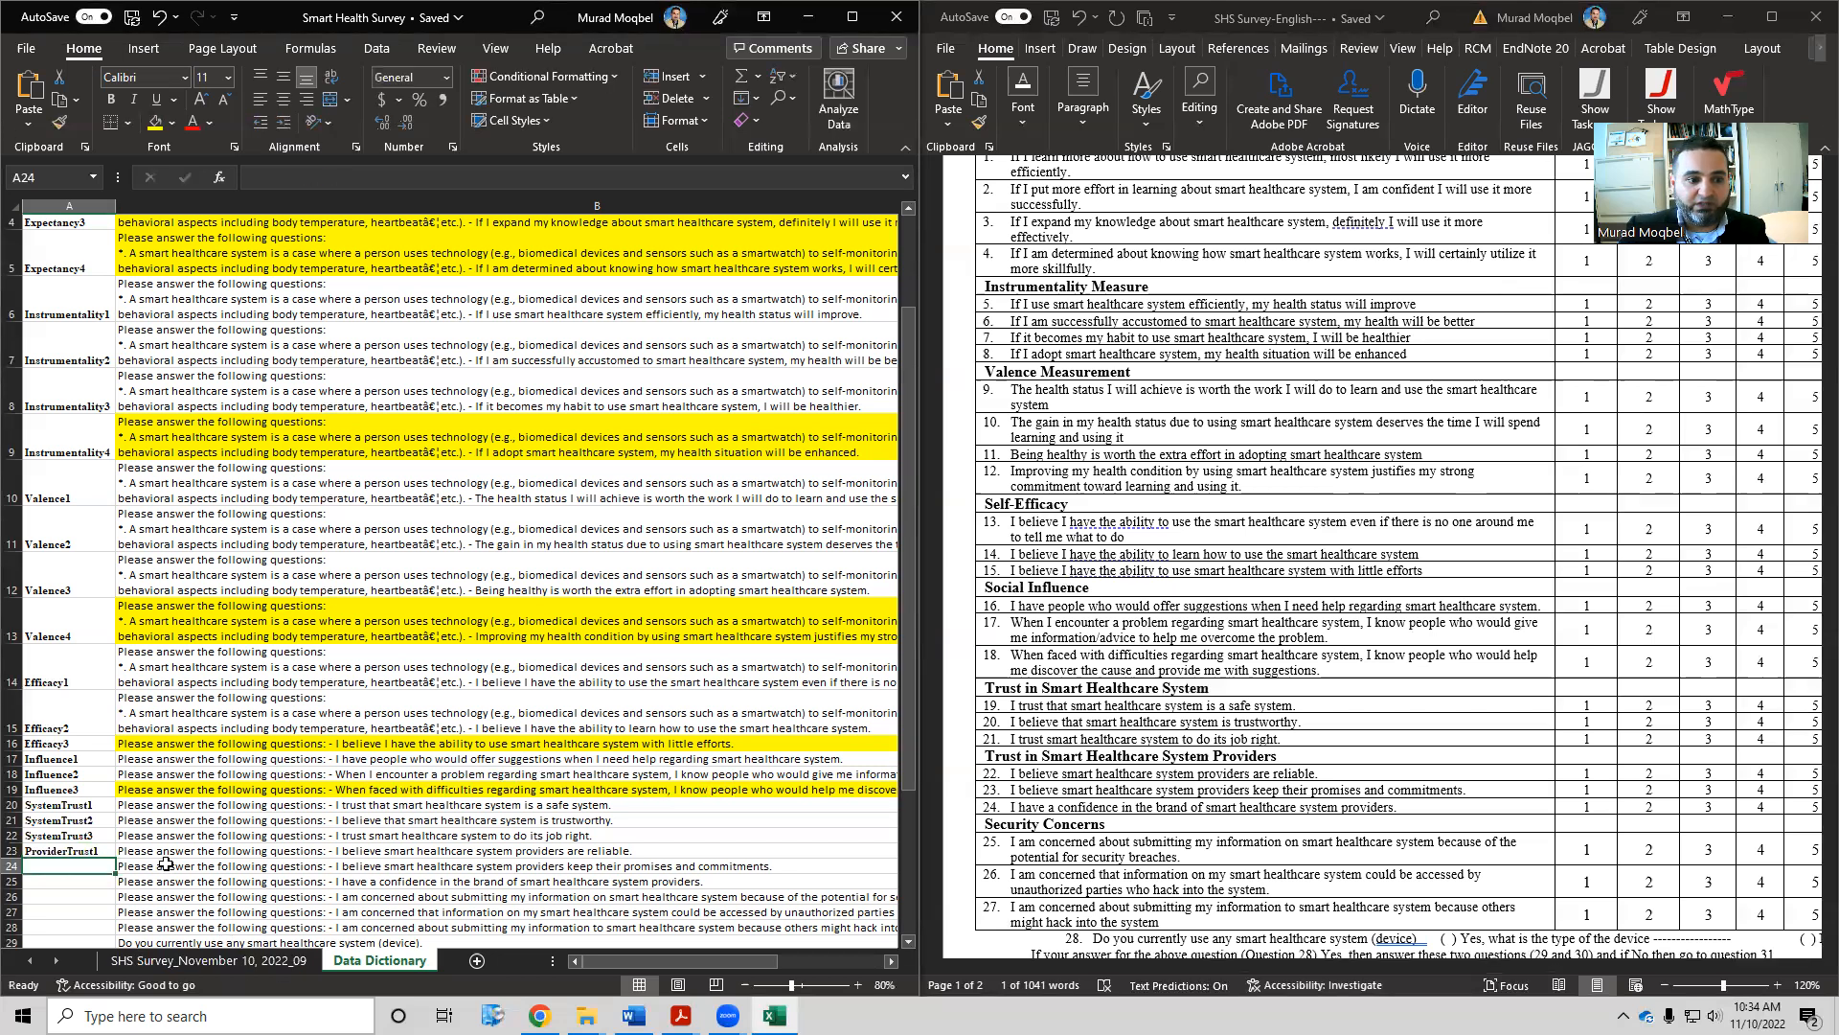
Fill the variable name series from A23 down to "ProviderTrust3" in A25
{"action": "left_click", "coordinate": [91, 851]}
{"action": "left_click_drag", "start_coordinate": [115, 858], "coordinate": [114, 889]}
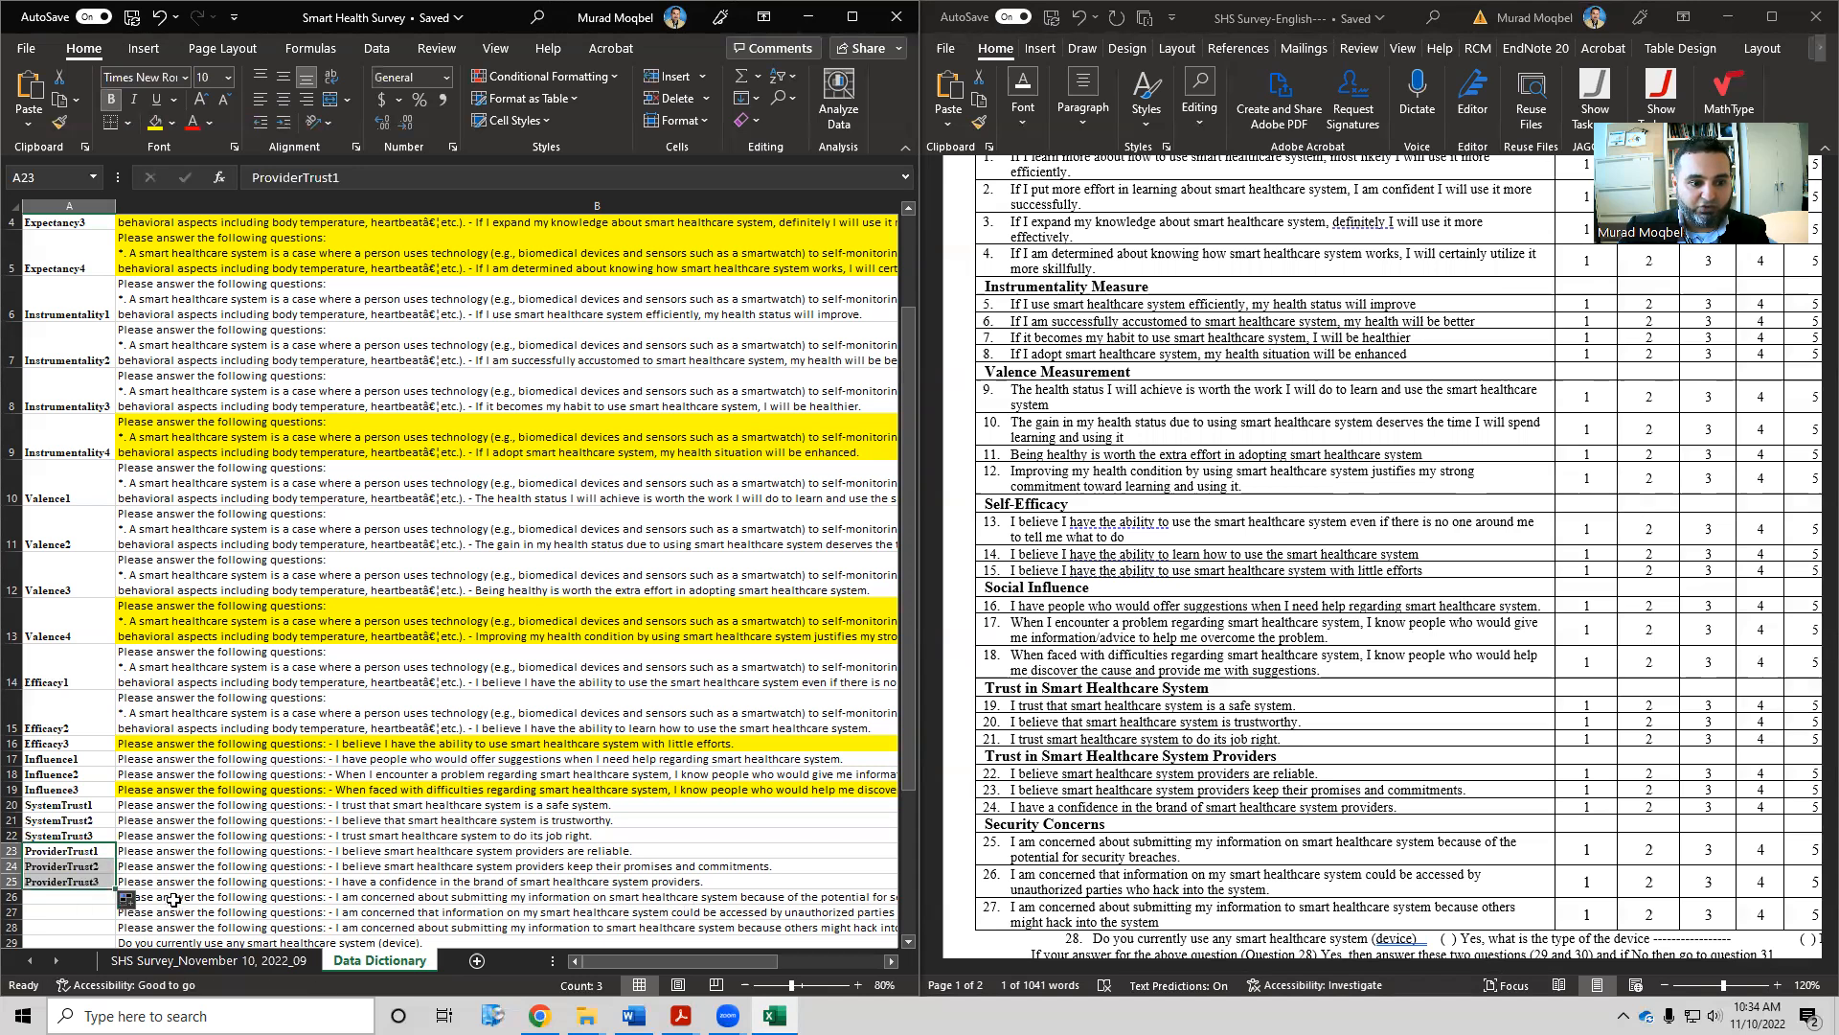
{"action": "scroll", "coordinate": [173, 899], "scroll_direction": "down", "scroll_amount": 1}
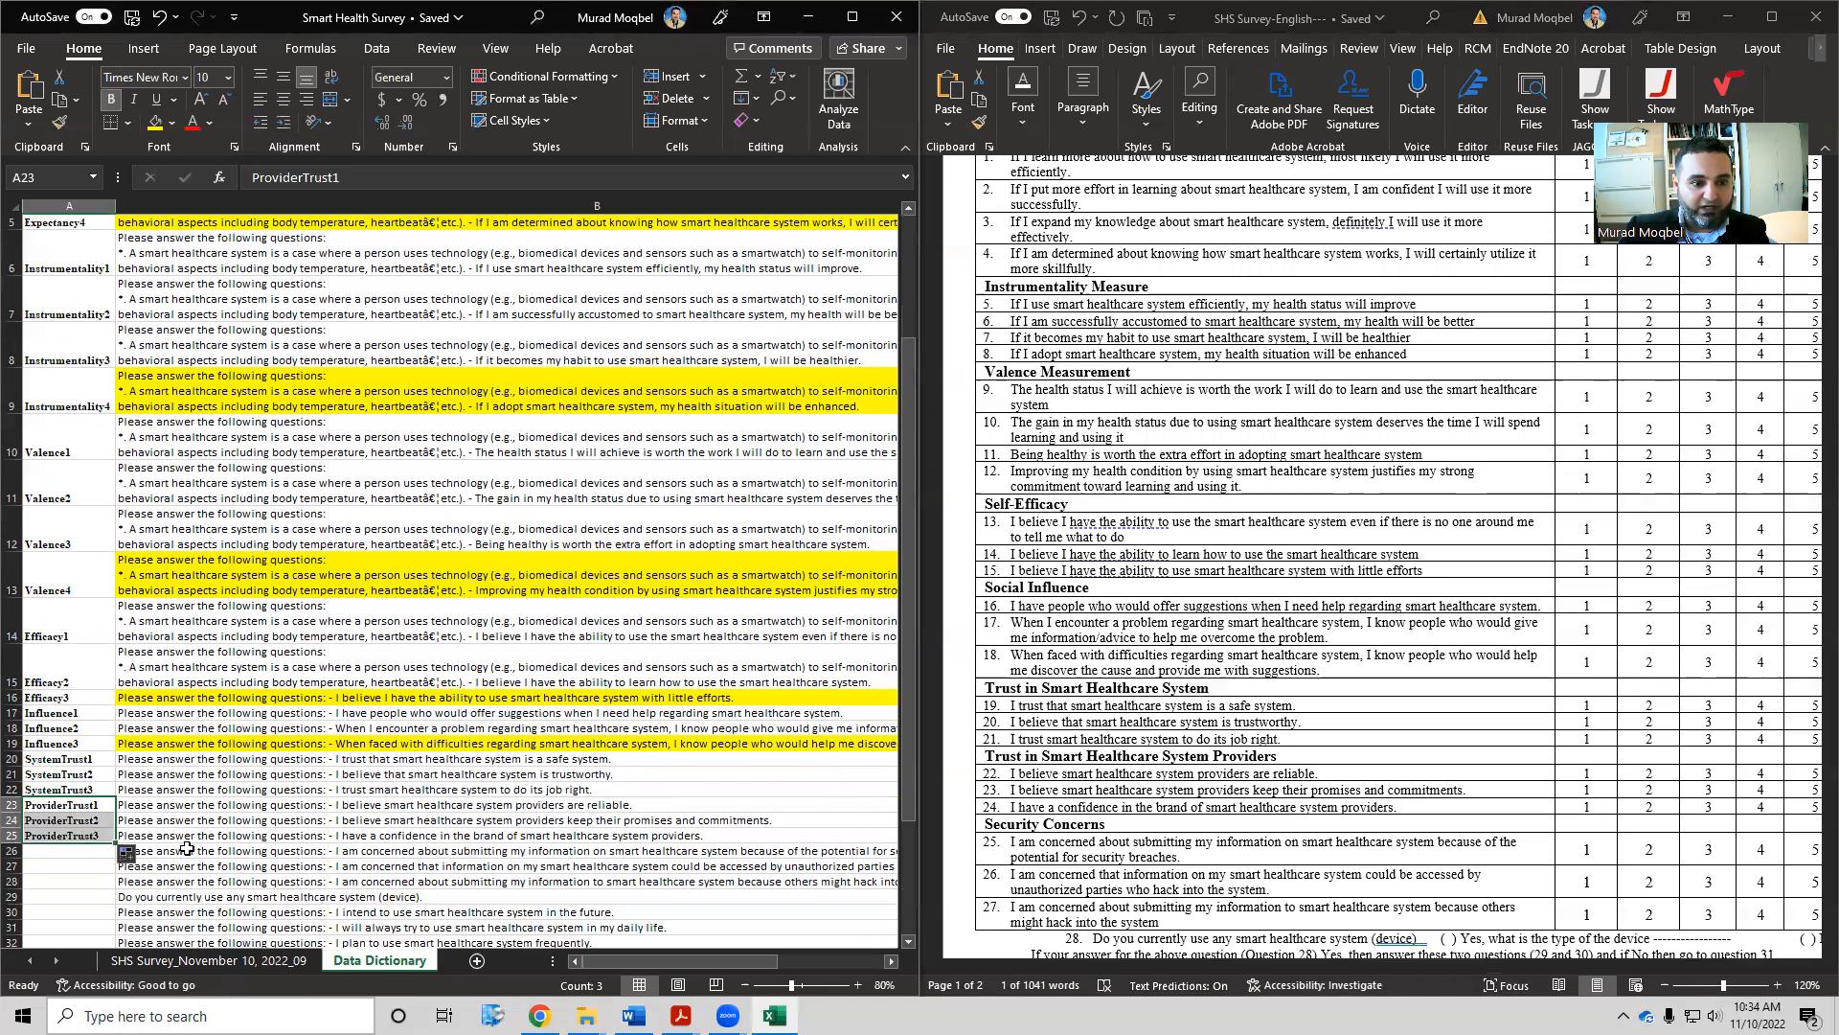
{"action": "left_click", "coordinate": [696, 836]}
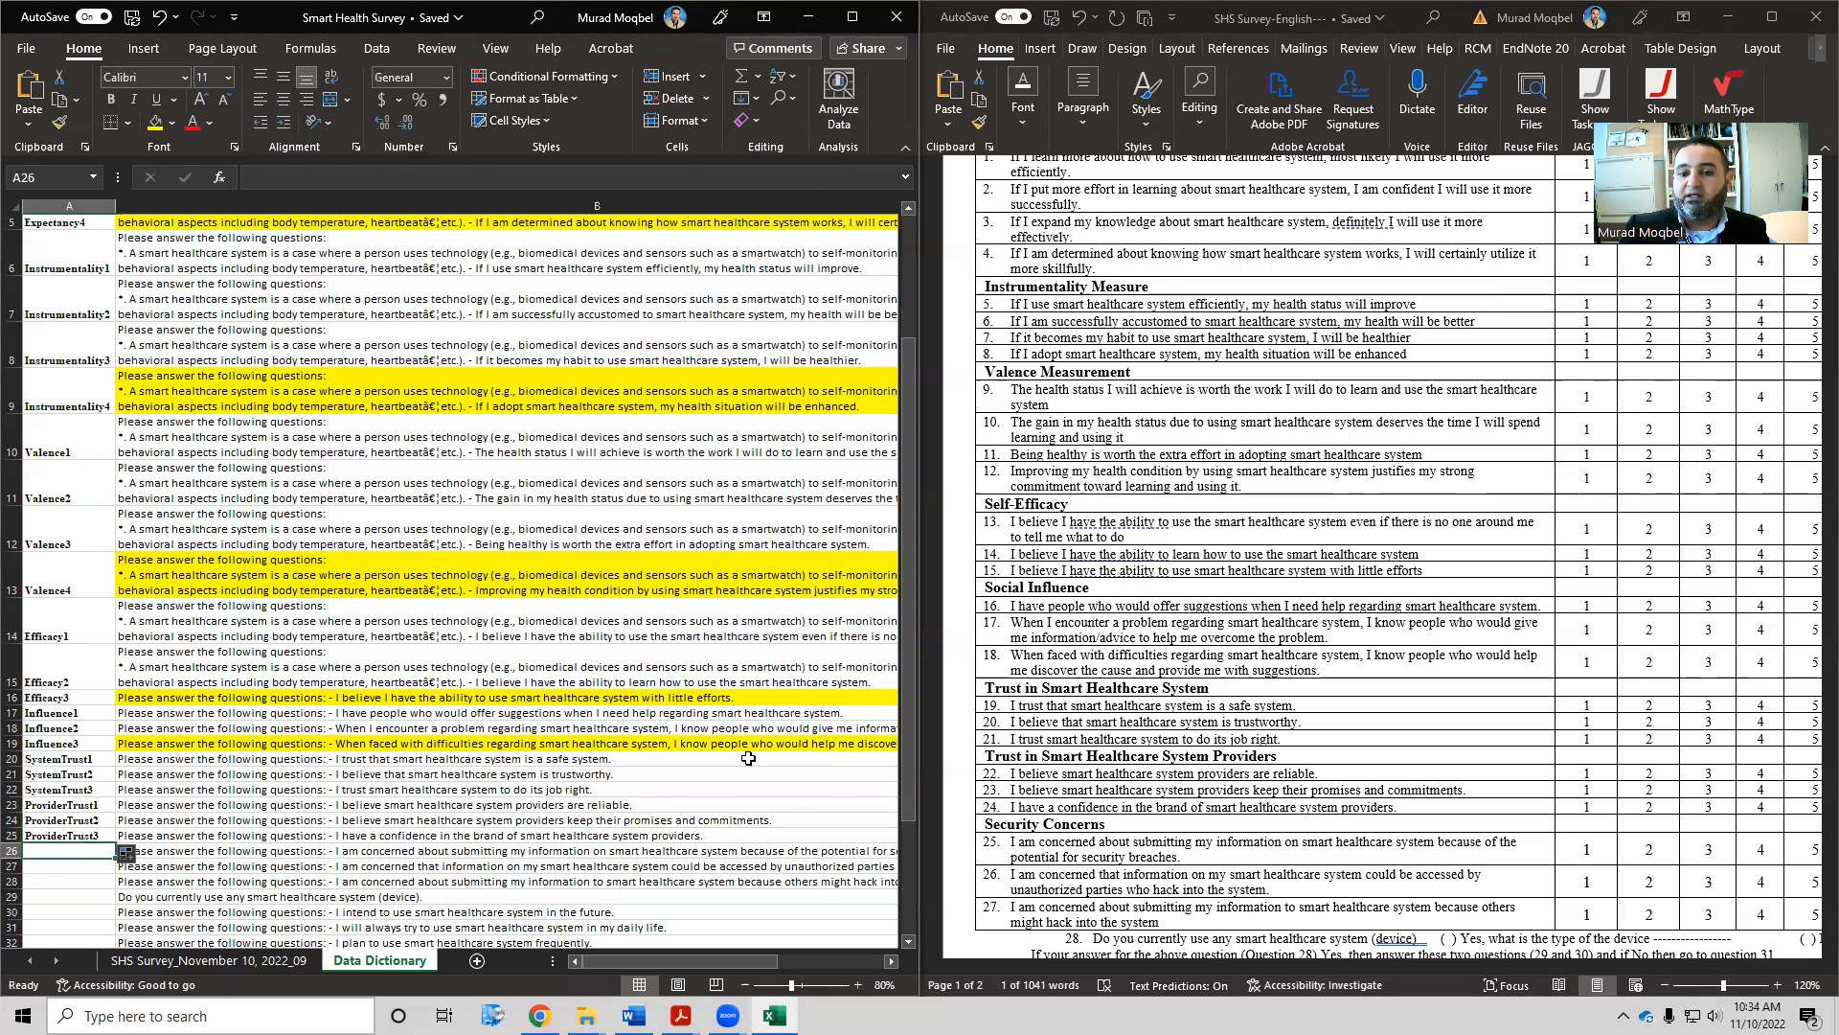
Copy the word "Security" from the Security Concerns heading in Word
{"action": "double_click", "coordinate": [1245, 755]}
{"action": "scroll", "coordinate": [1143, 680], "scroll_direction": "down", "scroll_amount": 3}
{"action": "left_click", "coordinate": [1102, 661]}
{"action": "type", "text": "s"}
{"action": "left_click_drag", "start_coordinate": [1042, 661], "coordinate": [984, 661]}
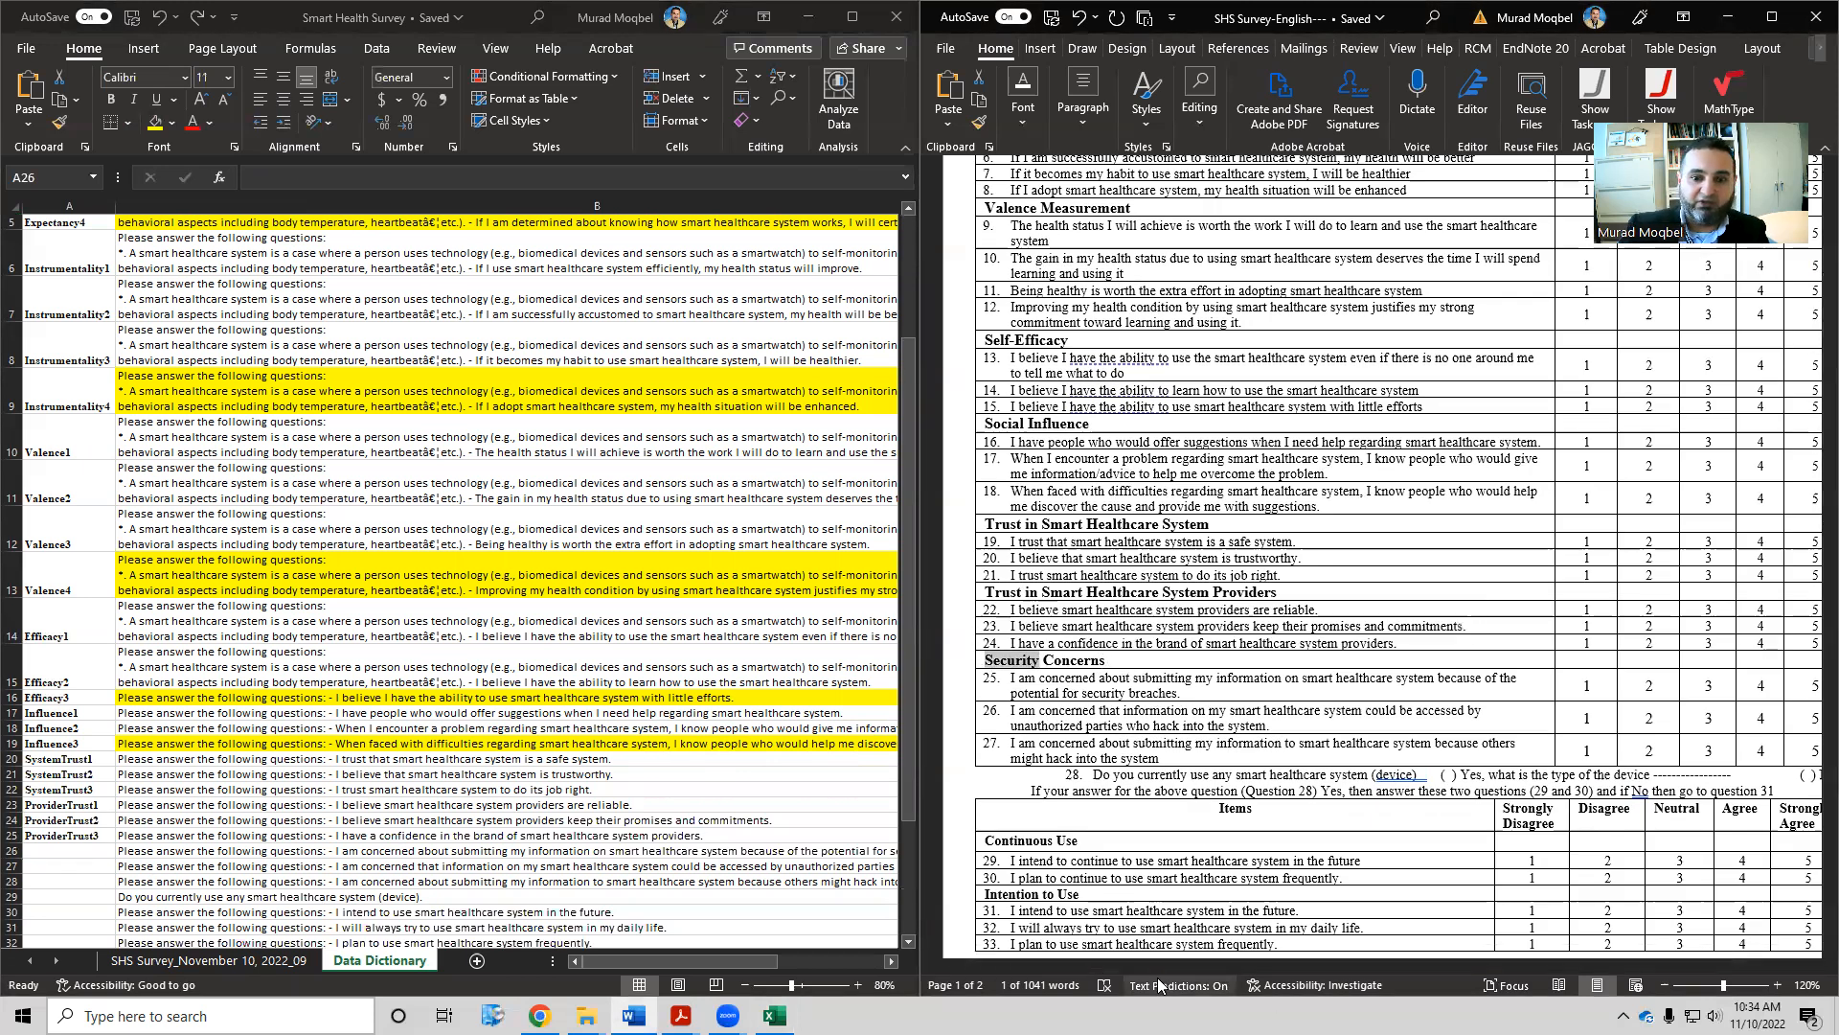
Enter "Security1" in Excel cell A26 and fill the series down to "Security3" in A28
{"action": "left_click", "coordinate": [82, 847]}
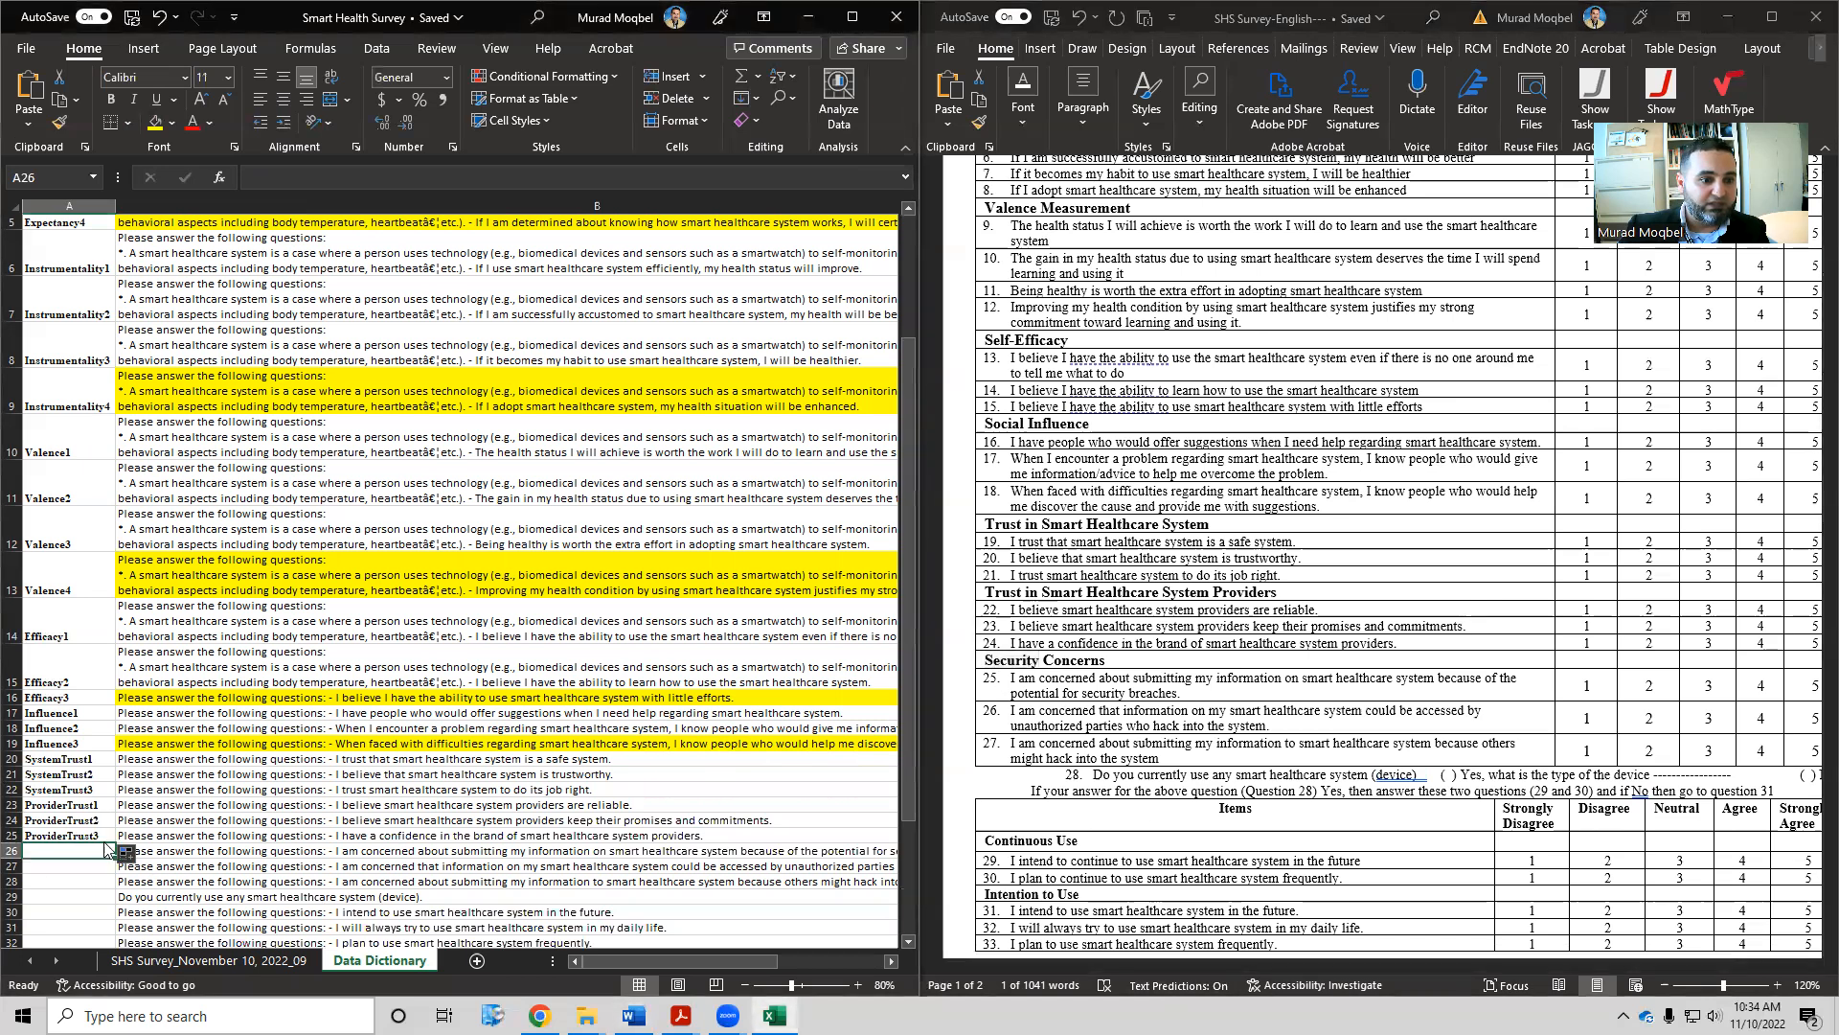
{"action": "type", "text": "Security"}
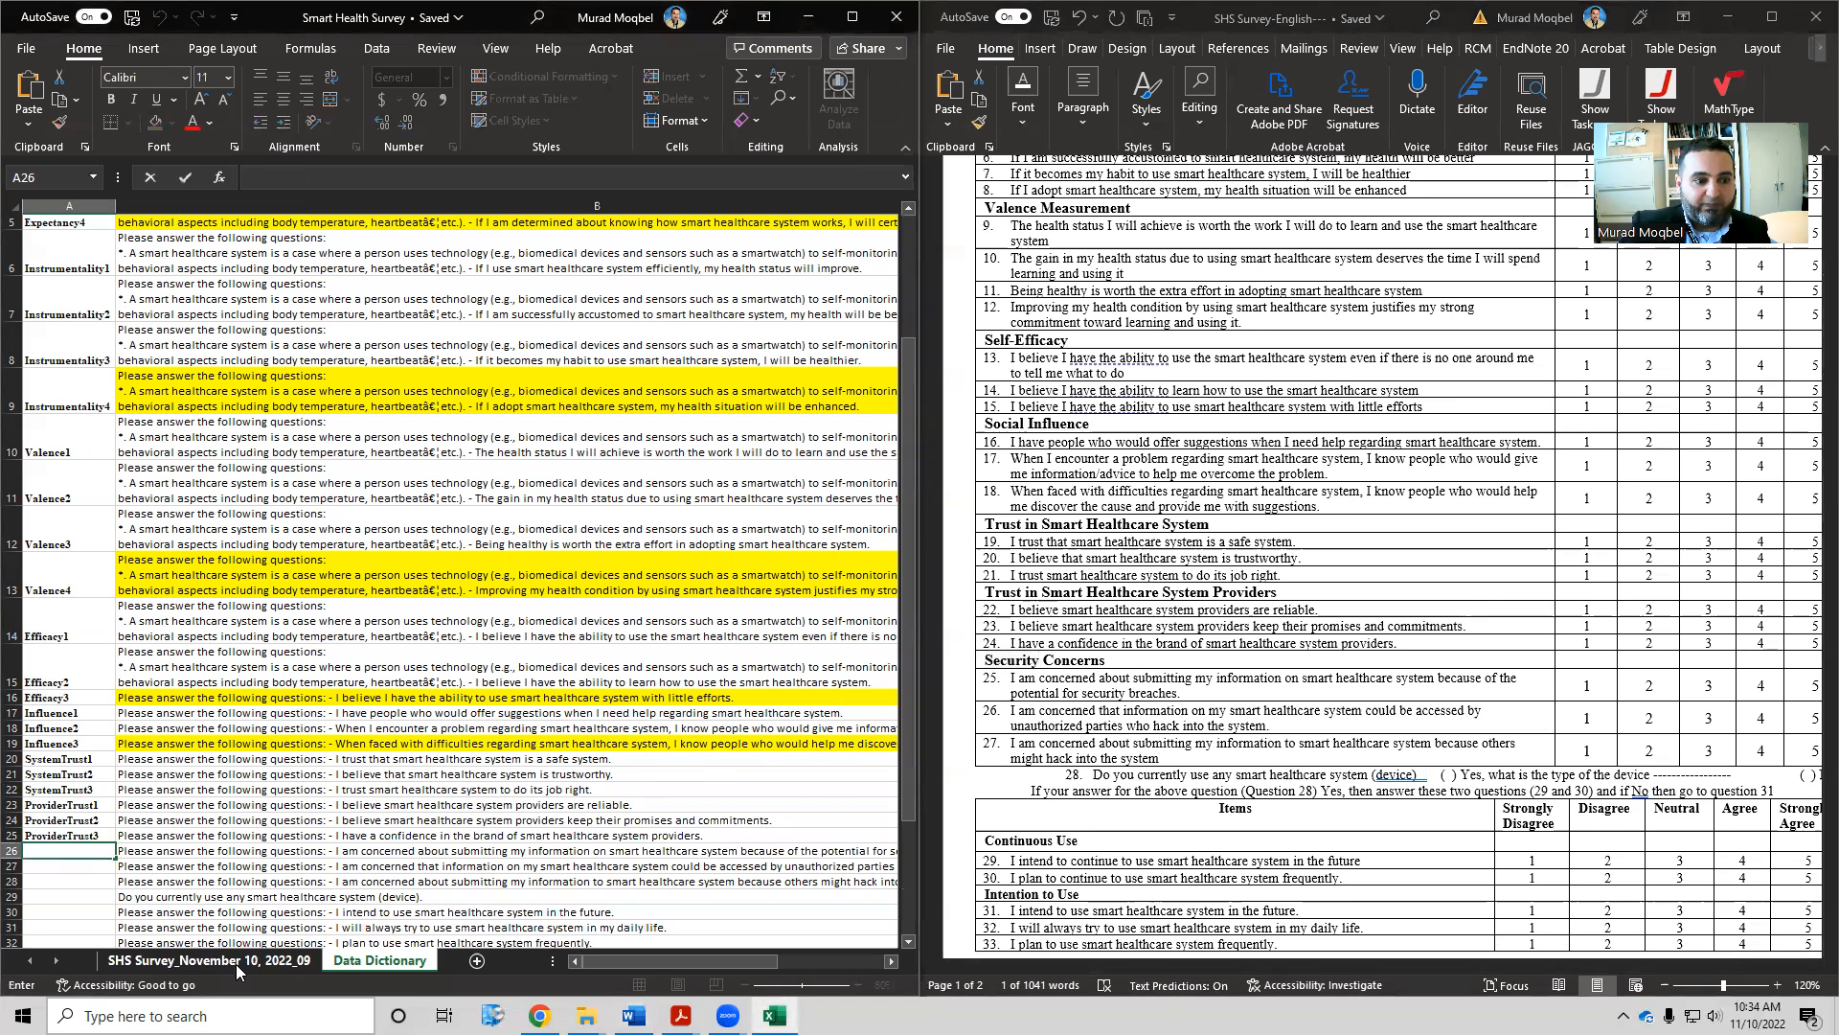
{"action": "type", "text": "1"}
{"action": "key", "text": "Return"}
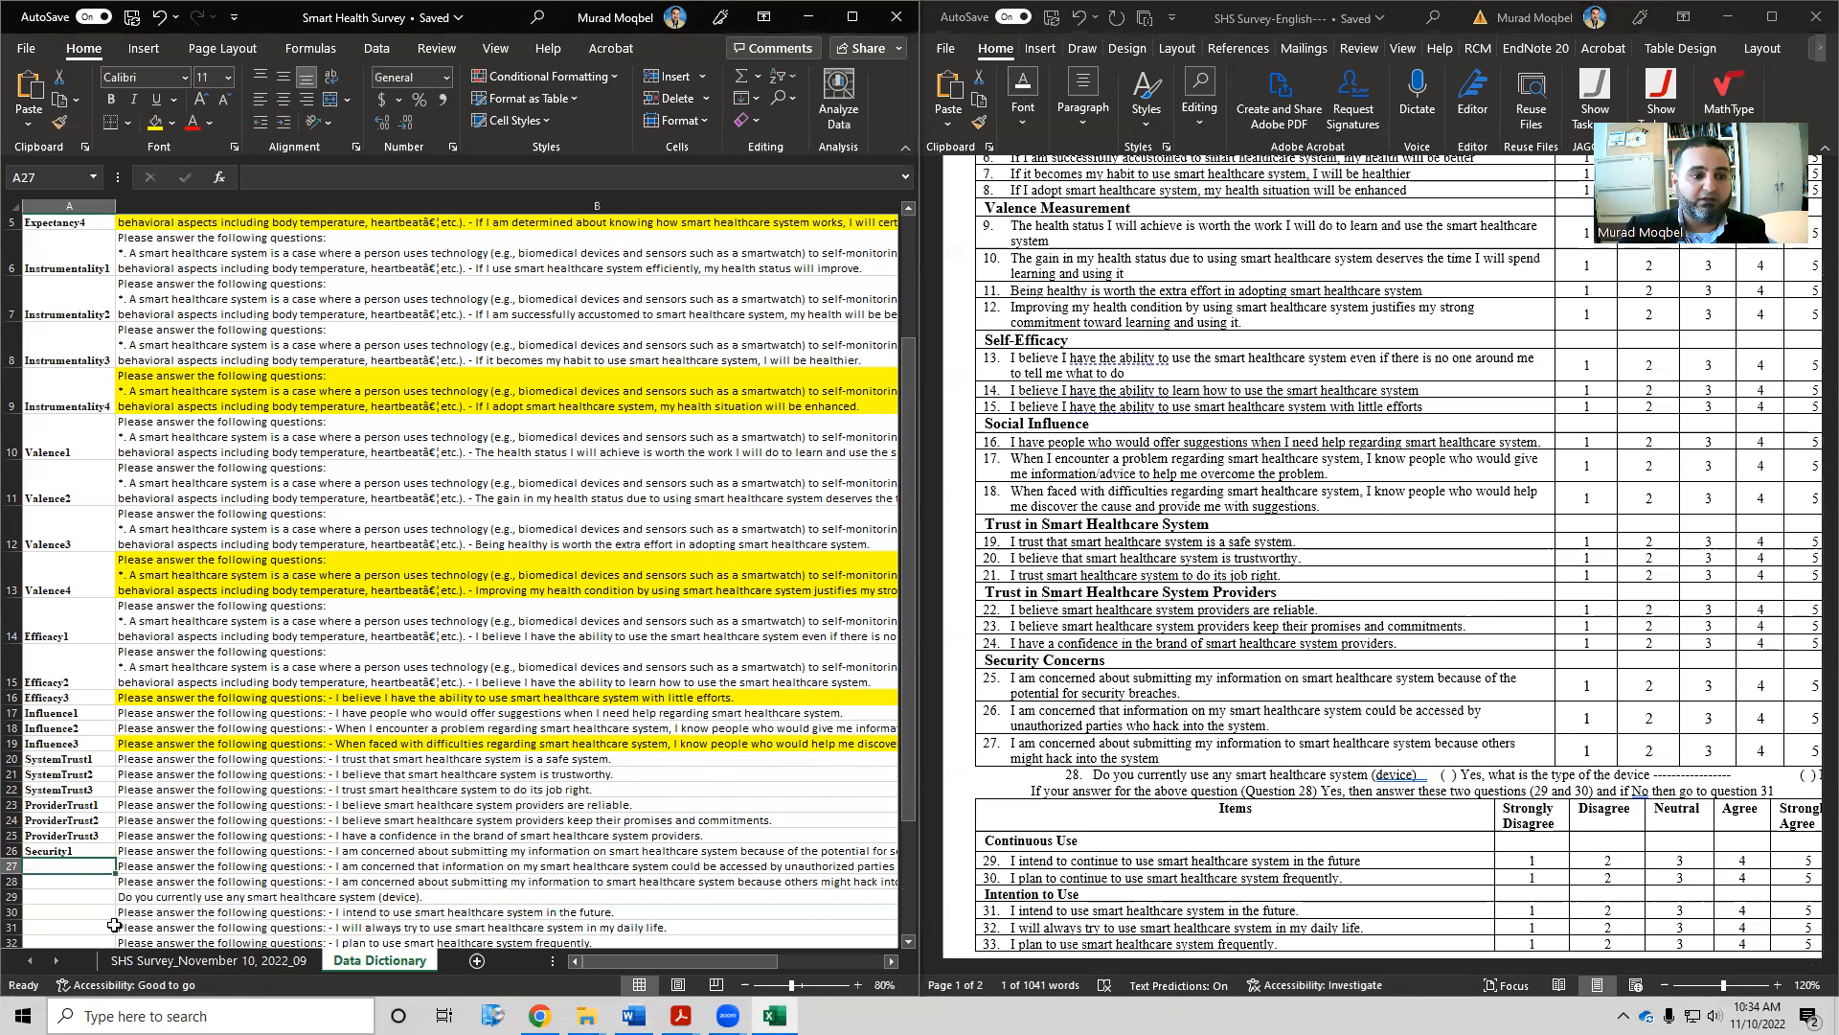
{"action": "left_click", "coordinate": [76, 847]}
{"action": "left_click_drag", "start_coordinate": [115, 859], "coordinate": [112, 889]}
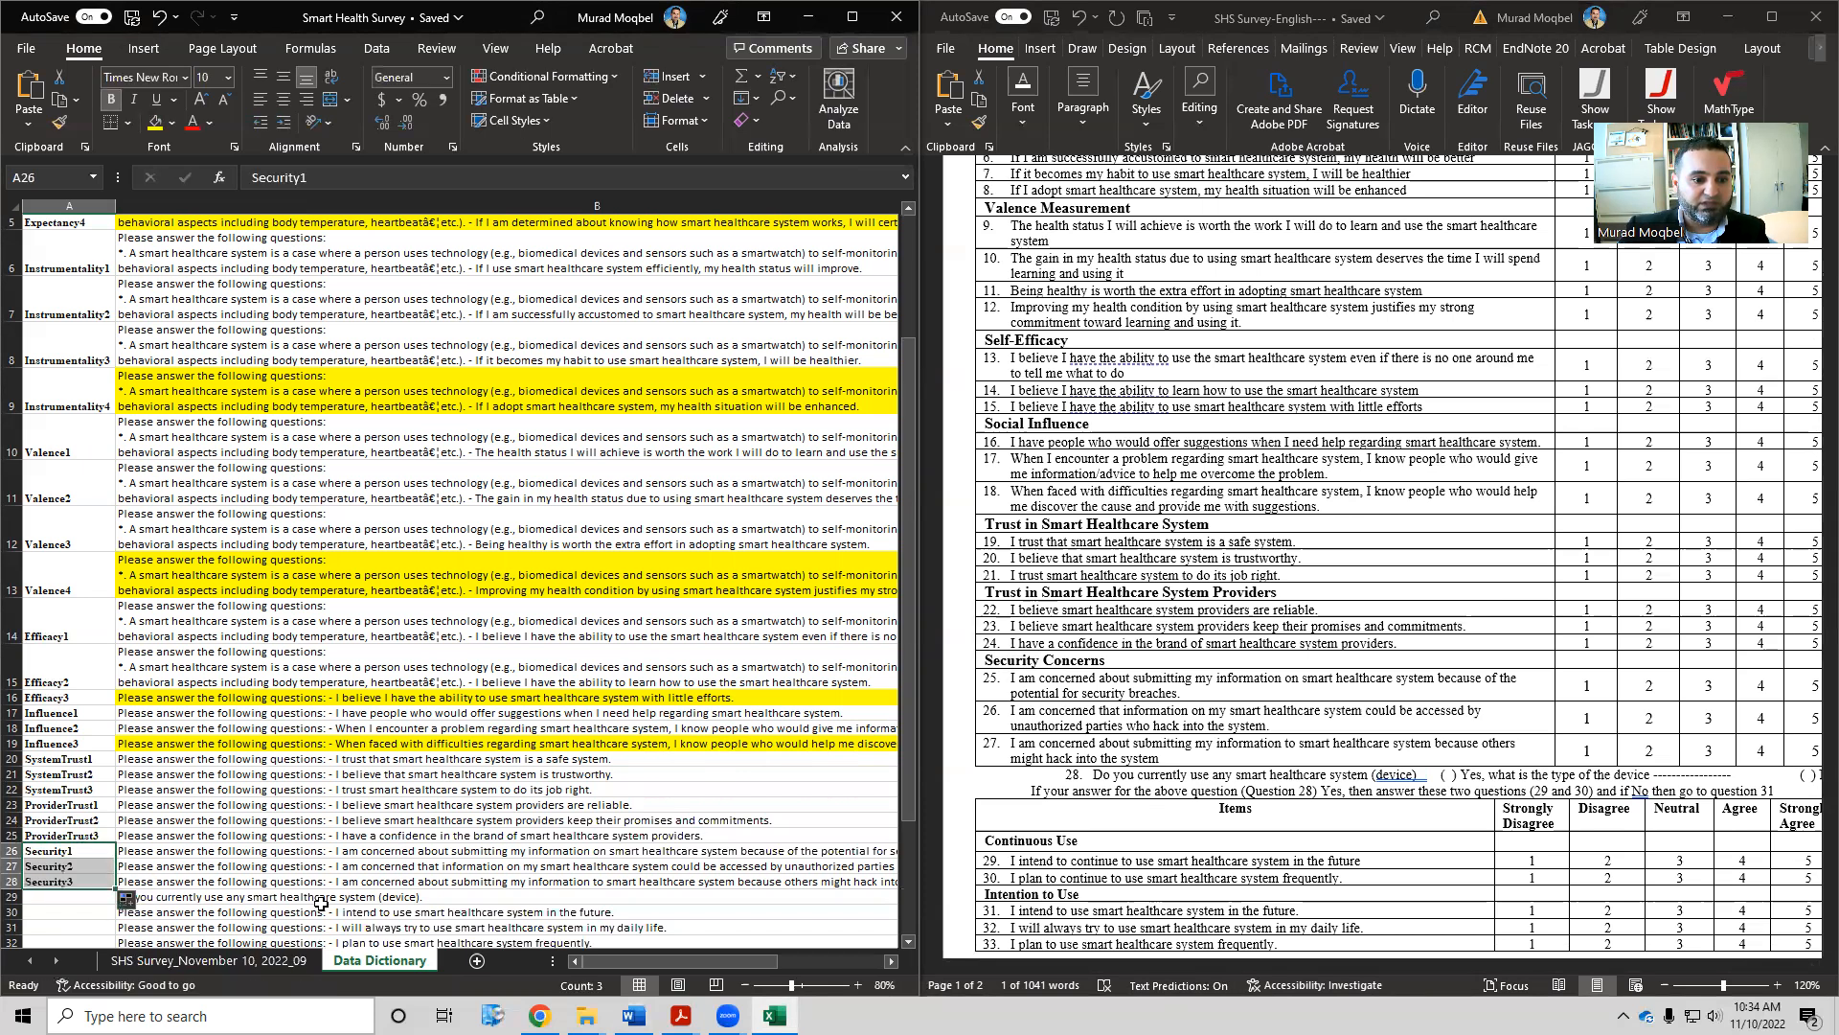
Check question 28 in the Word questionnaire and enter "UseYesNo" in Excel cell A29 for the current device use question
{"action": "left_click", "coordinate": [428, 878]}
{"action": "scroll", "coordinate": [153, 865], "scroll_direction": "down", "scroll_amount": 1}
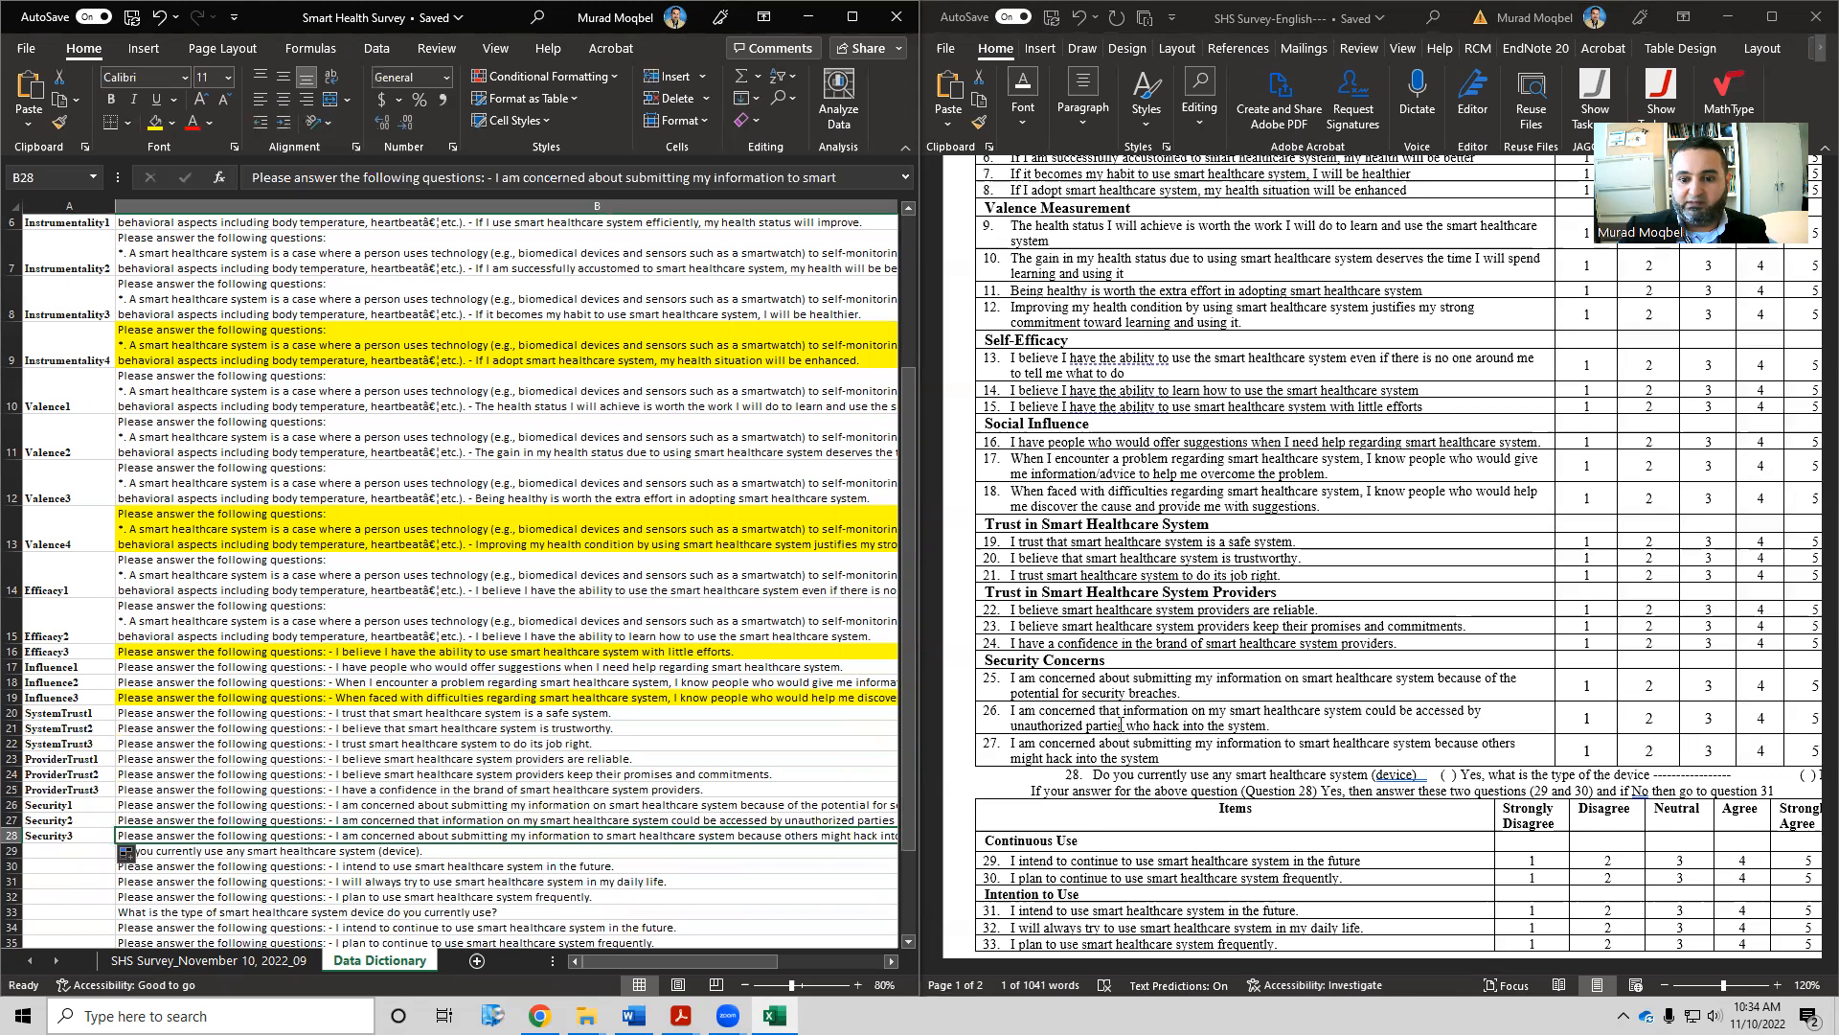
{"action": "left_click", "coordinate": [1121, 725]}
{"action": "left_click", "coordinate": [1173, 776]}
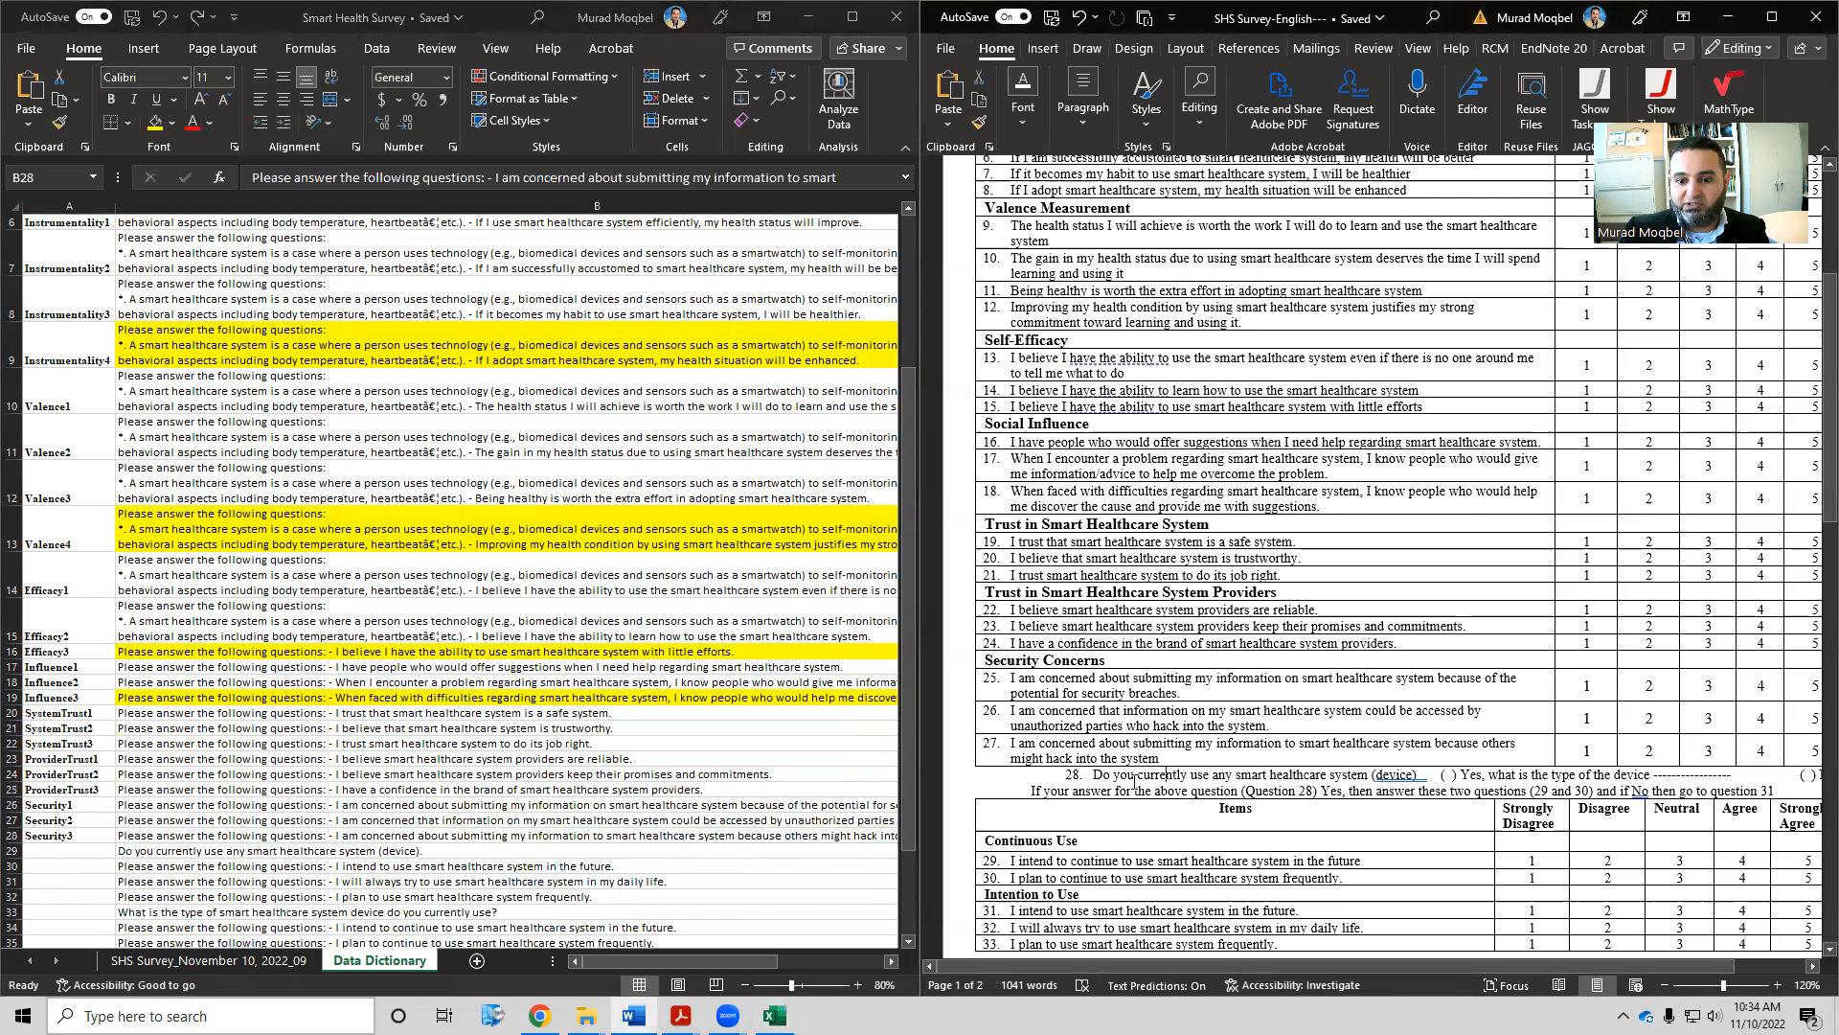
{"action": "left_click", "coordinate": [220, 837]}
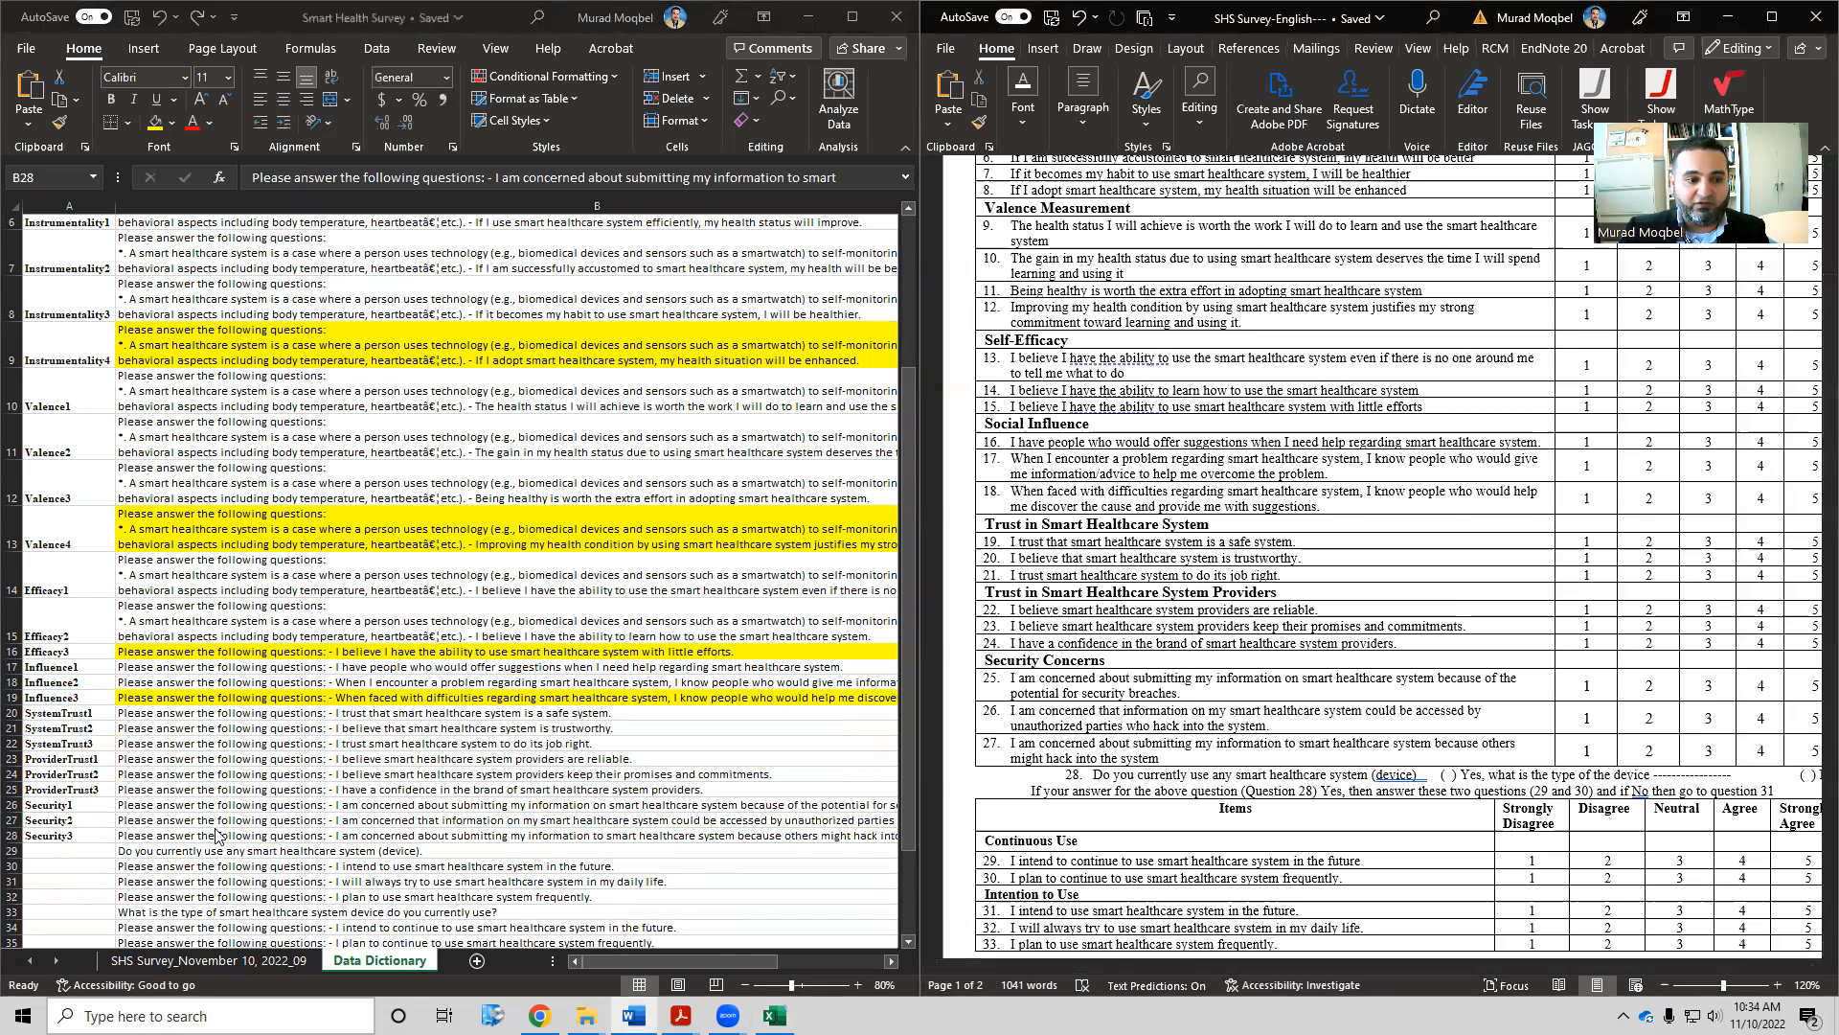
{"action": "left_click", "coordinate": [91, 852]}
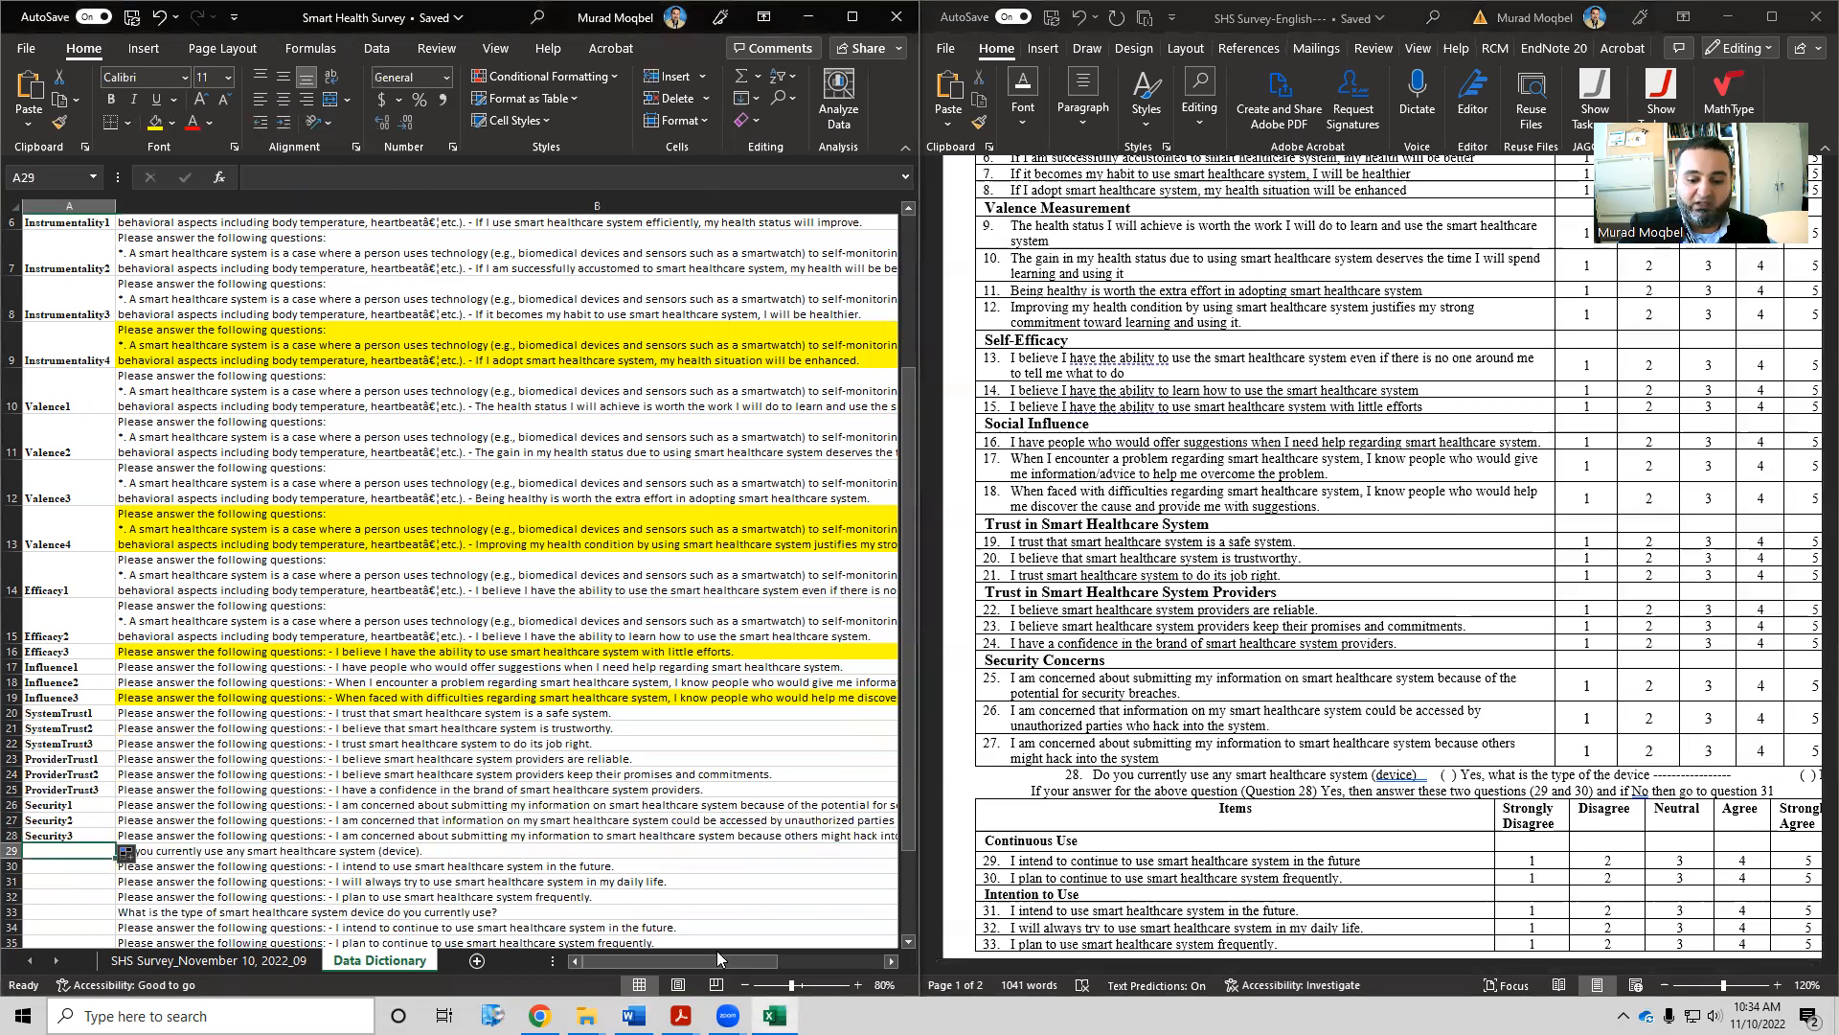
{"action": "type", "text": "UseYesNo"}
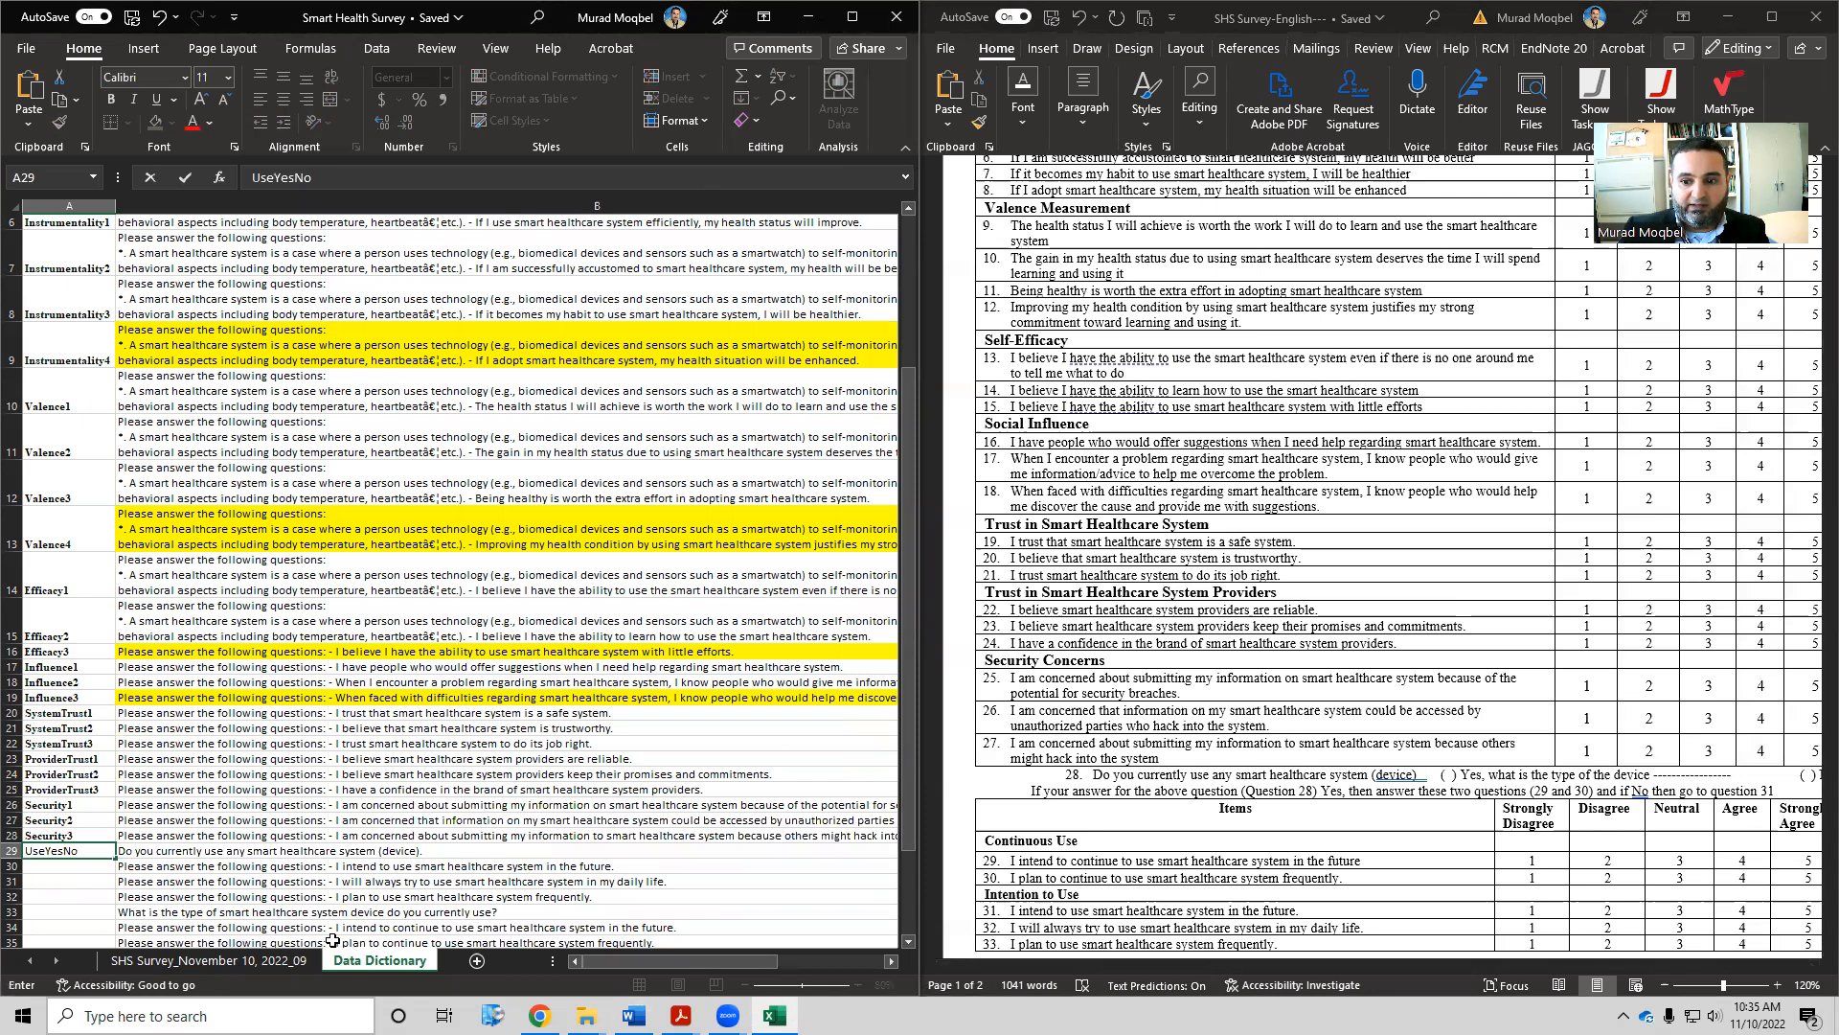
{"action": "left_click", "coordinate": [91, 864]}
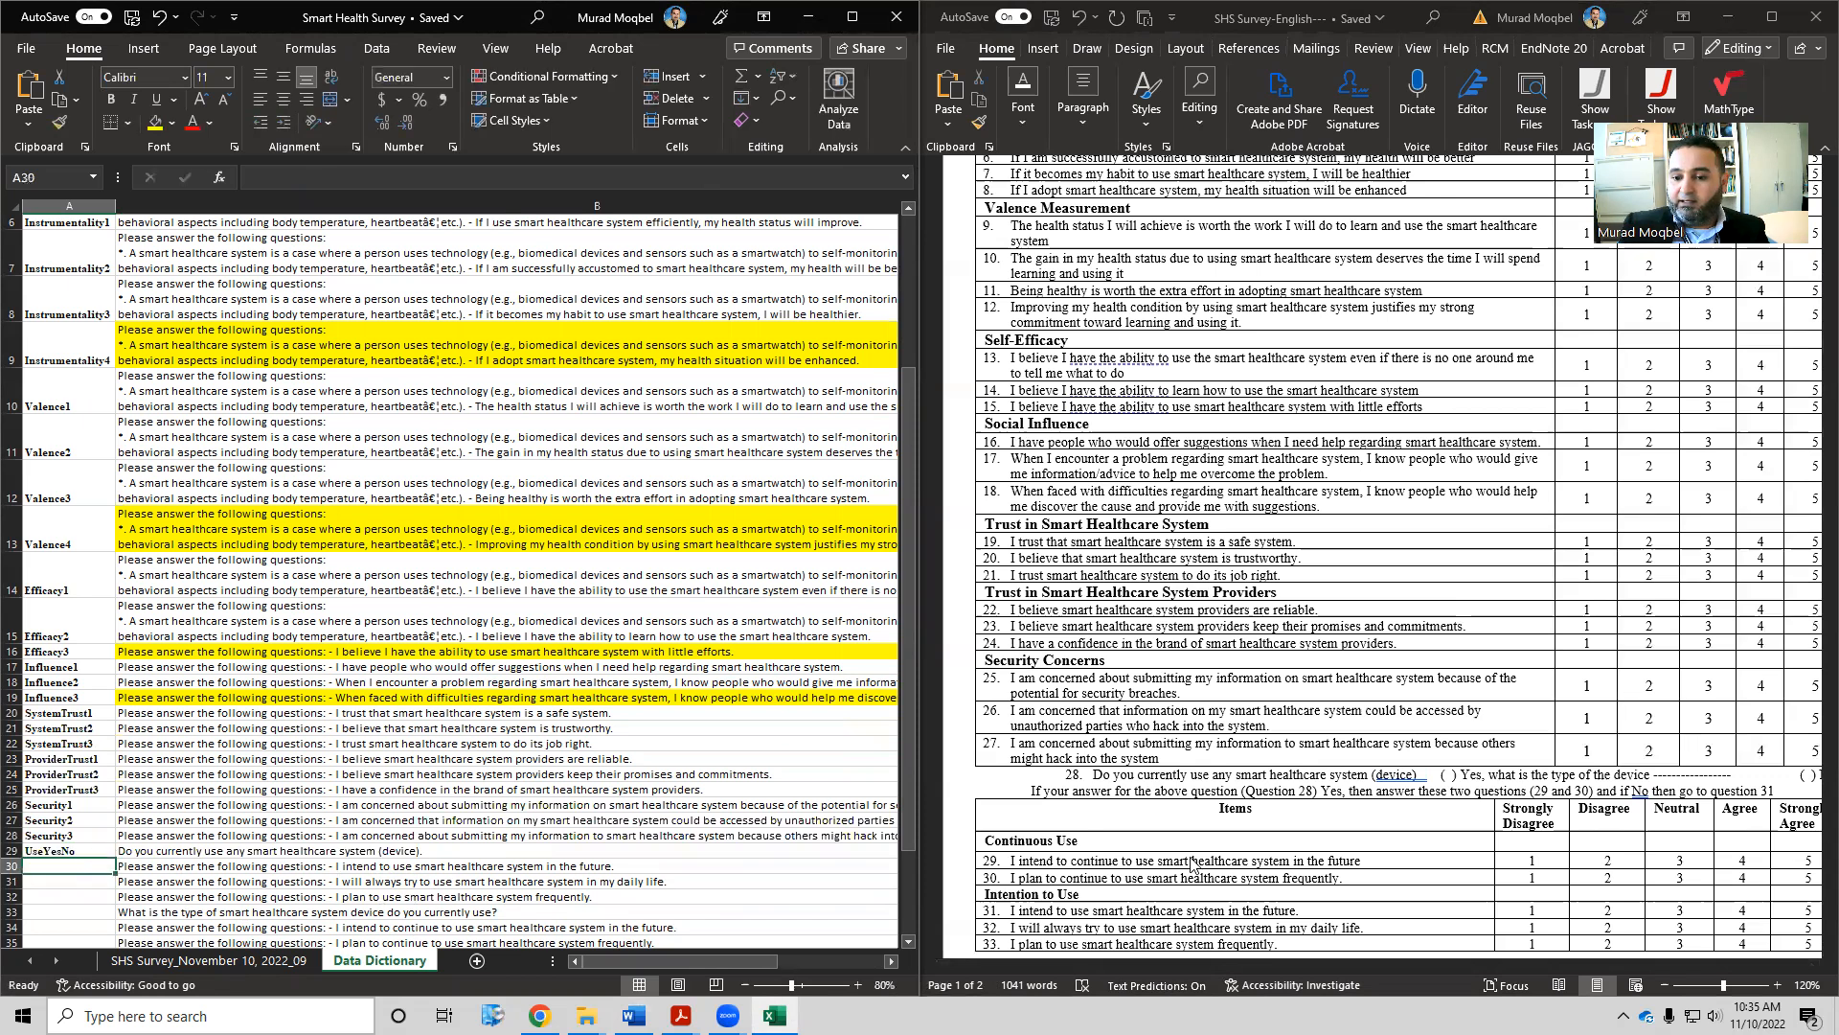
{"action": "scroll", "coordinate": [1070, 815], "scroll_direction": "down", "scroll_amount": 1}
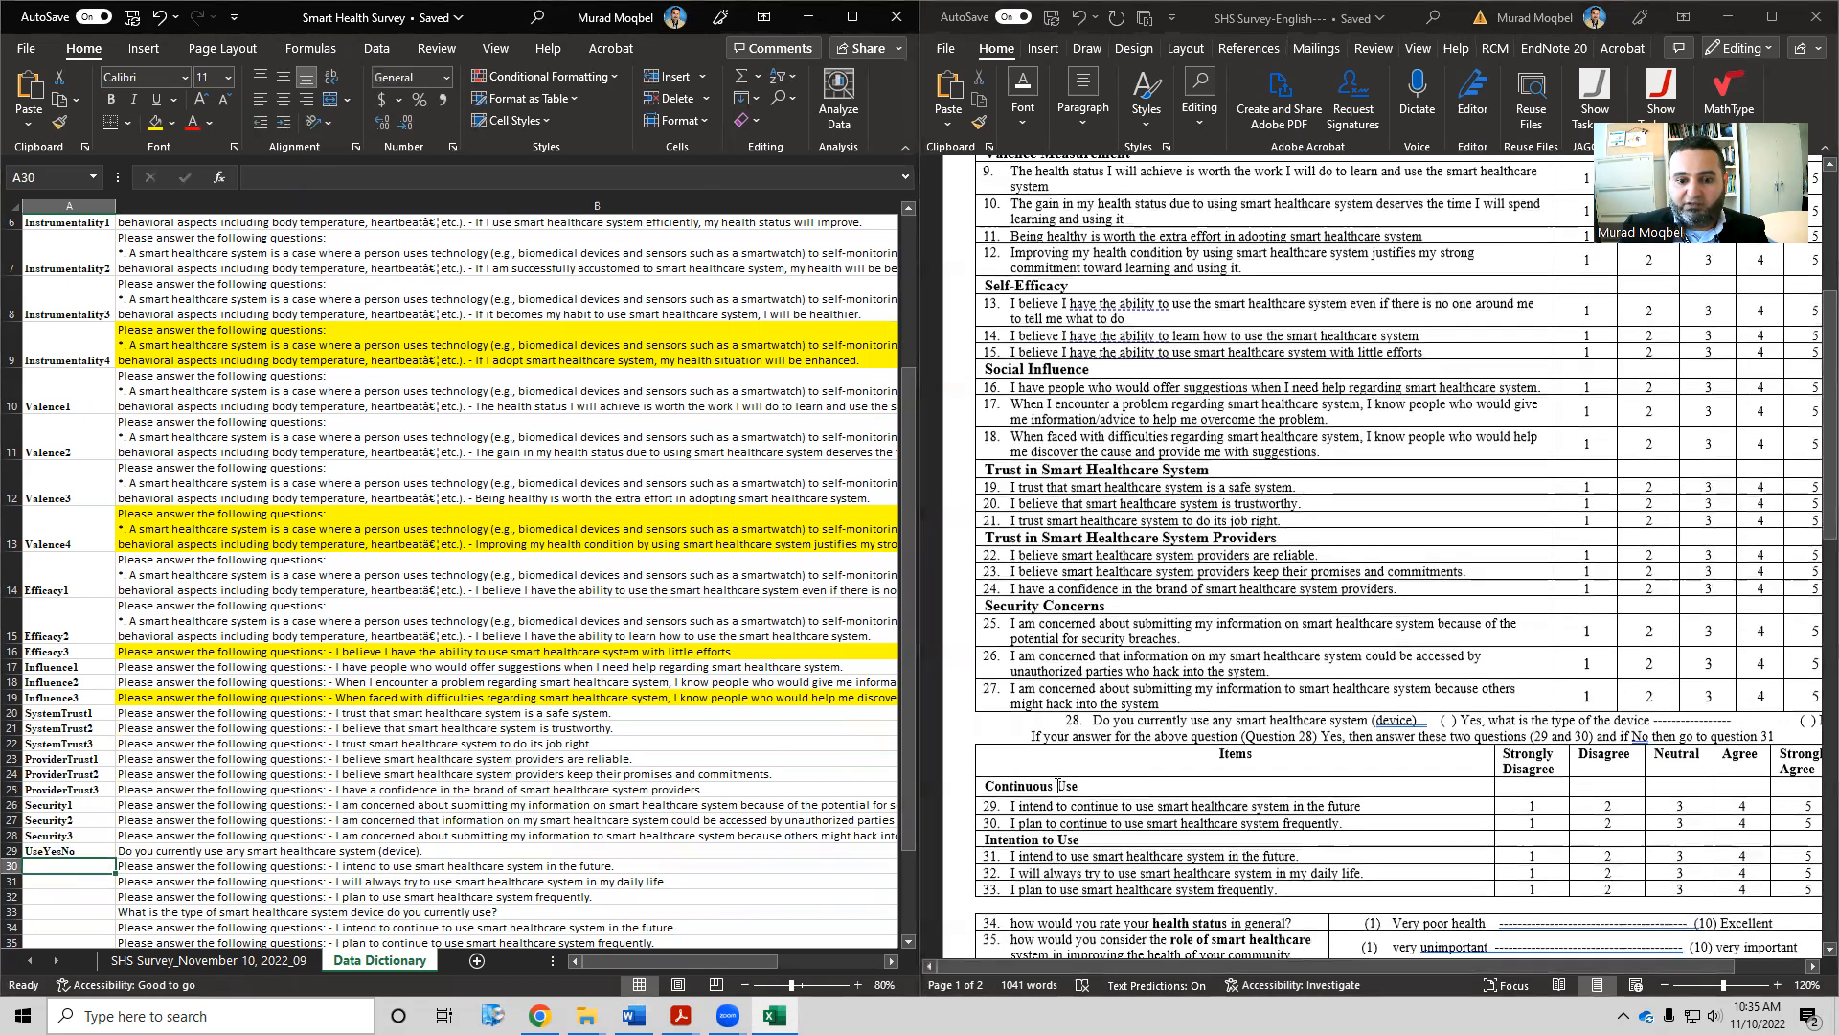
{"action": "left_click", "coordinate": [1058, 785]}
{"action": "left_click_drag", "start_coordinate": [1052, 786], "coordinate": [1005, 785]}
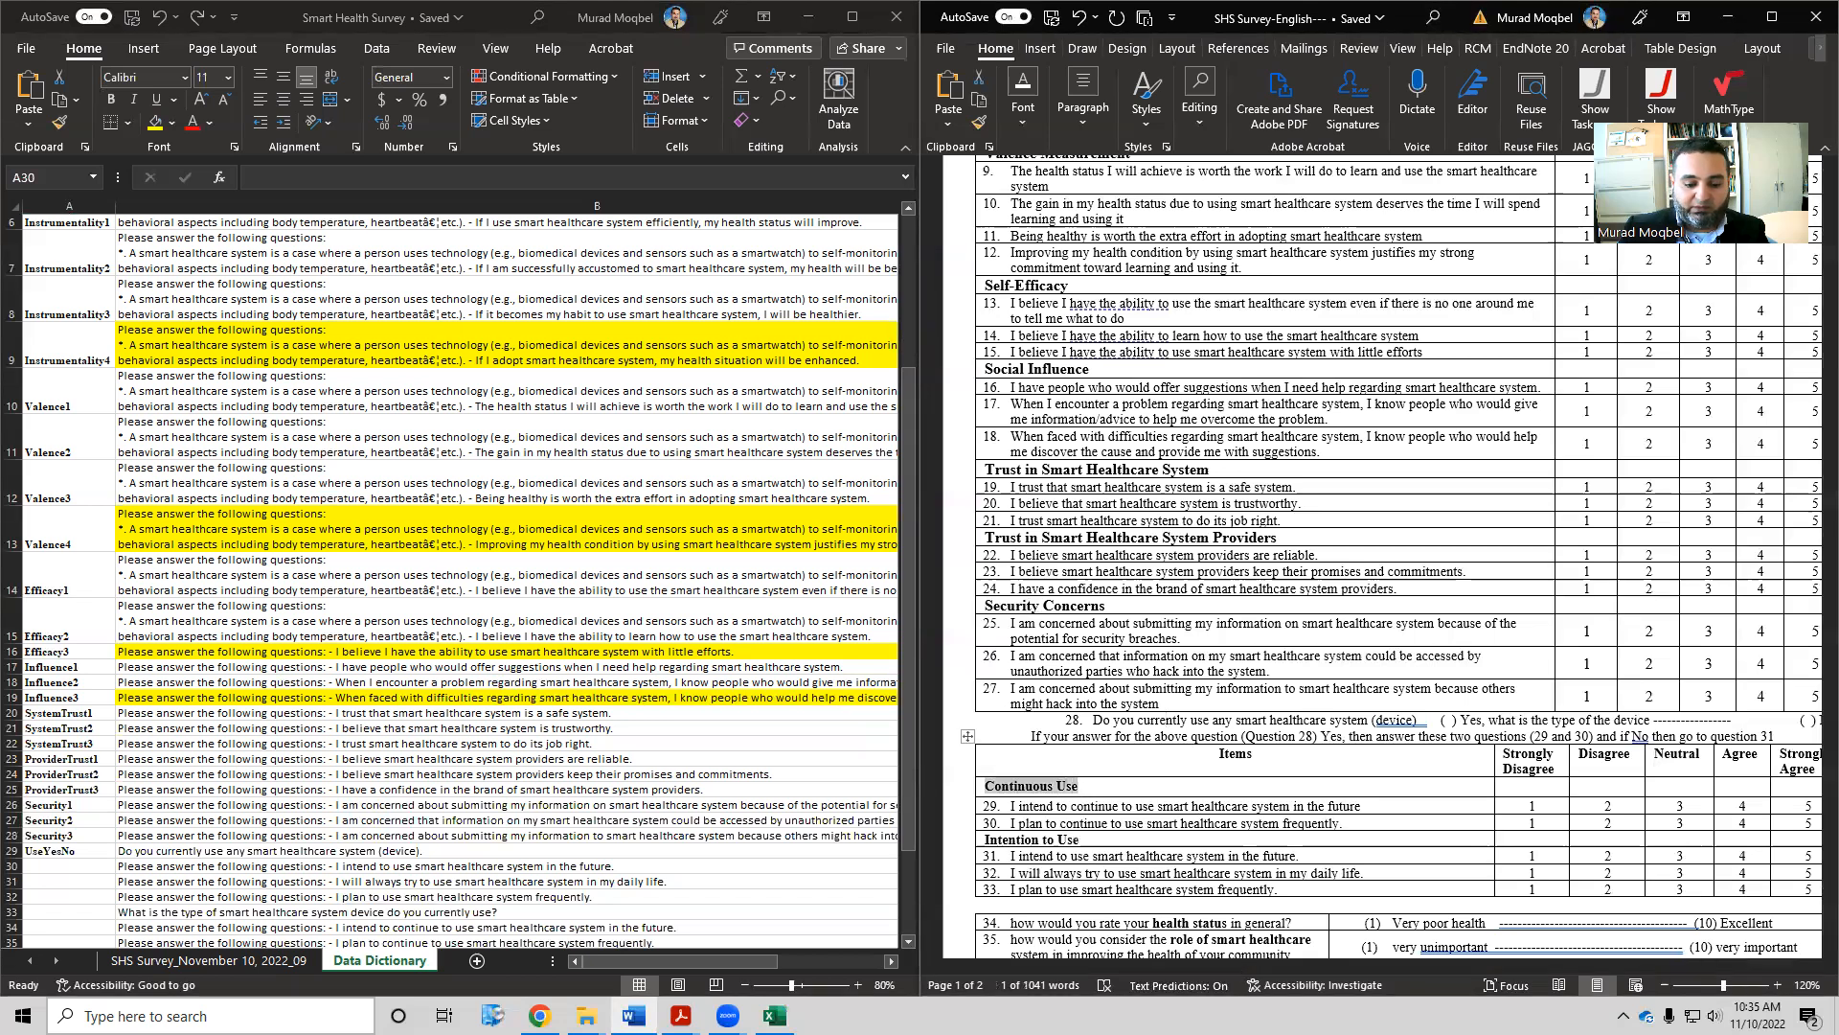
{"action": "left_click", "coordinate": [391, 866]}
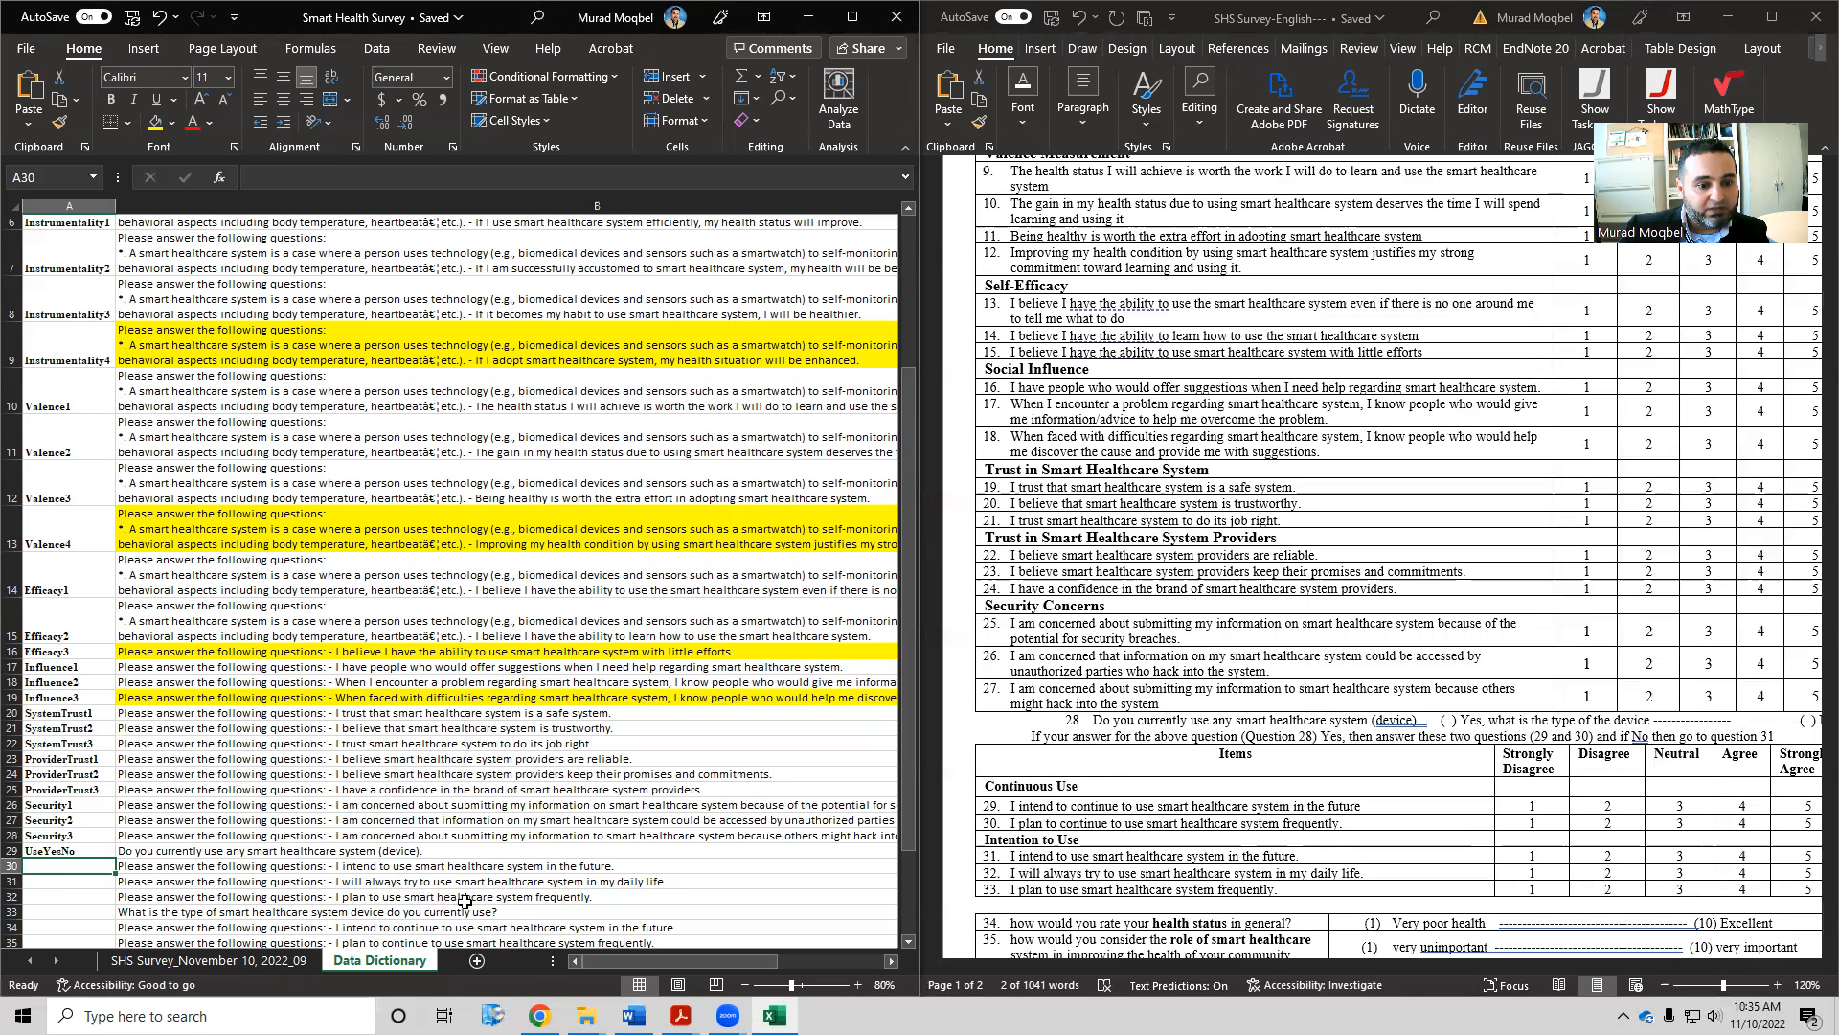
Copy the "Intention to Use" heading from Word and paste it into Excel cell A30
{"action": "left_click", "coordinate": [1079, 839]}
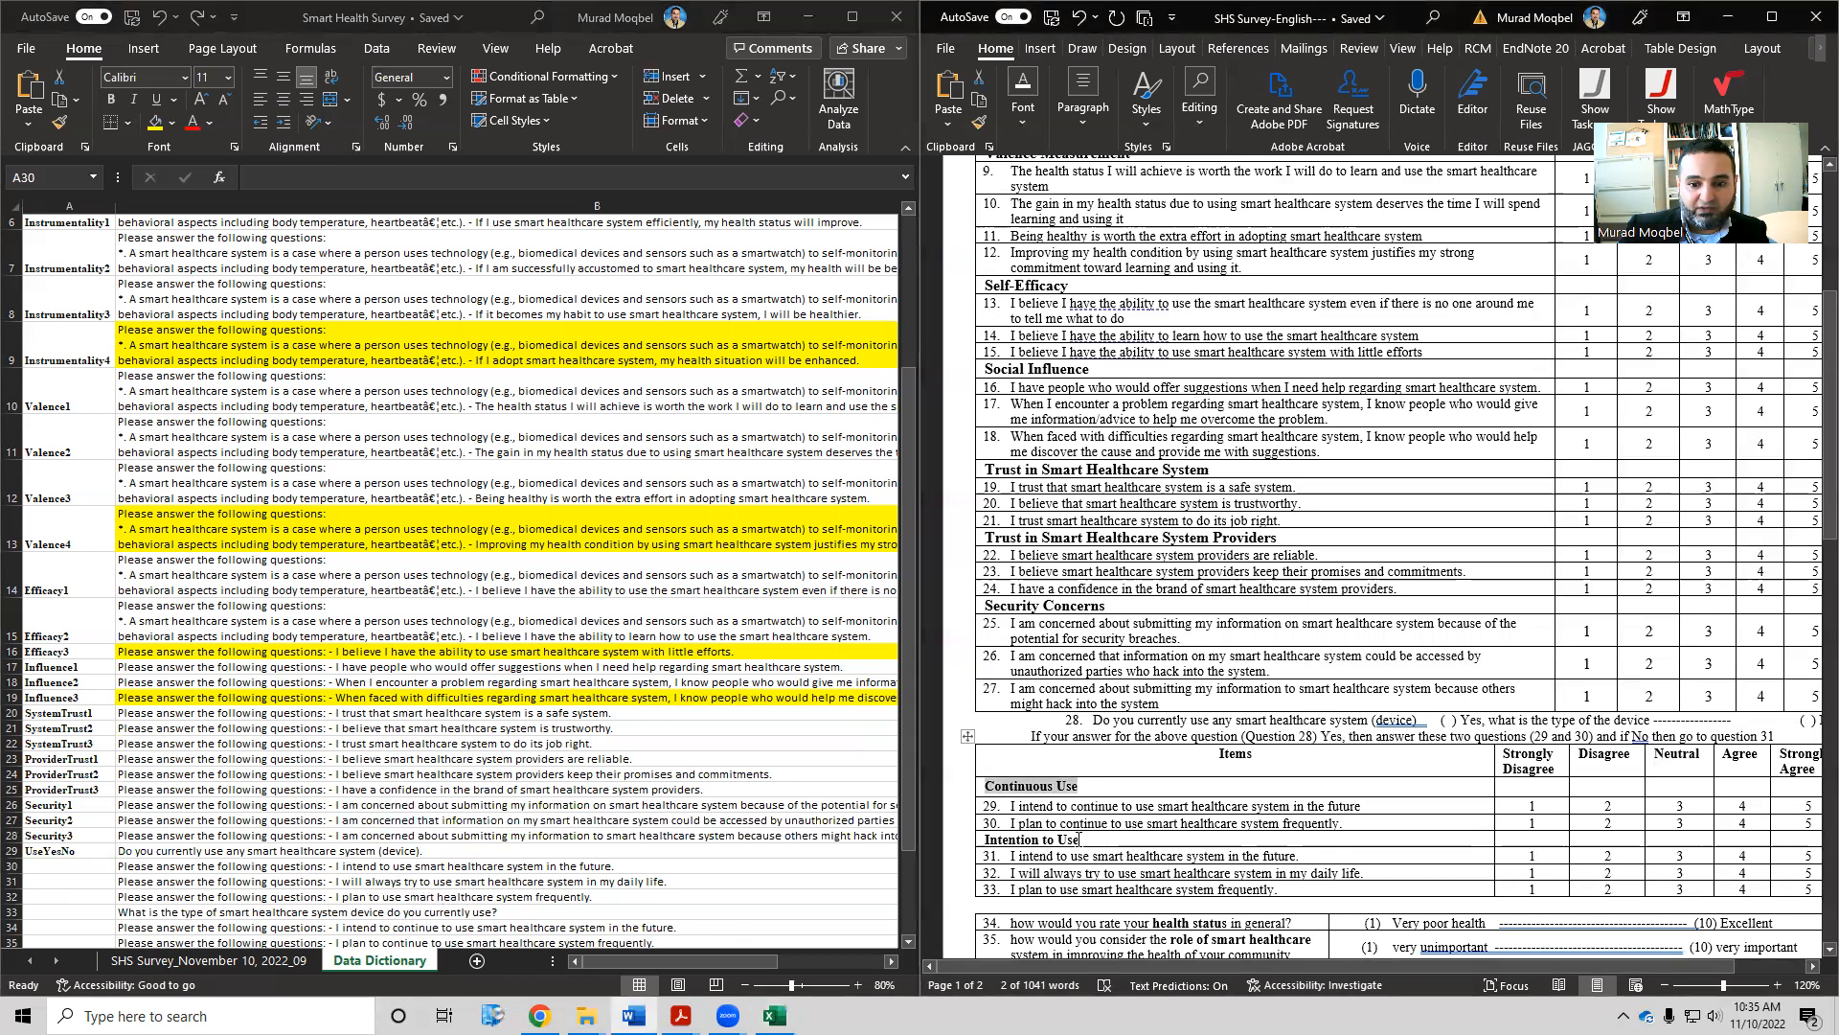
{"action": "left_click_drag", "start_coordinate": [1128, 854], "coordinate": [1007, 839]}
{"action": "key", "text": "ctrl+c"}
{"action": "left_click", "coordinate": [1053, 839]}
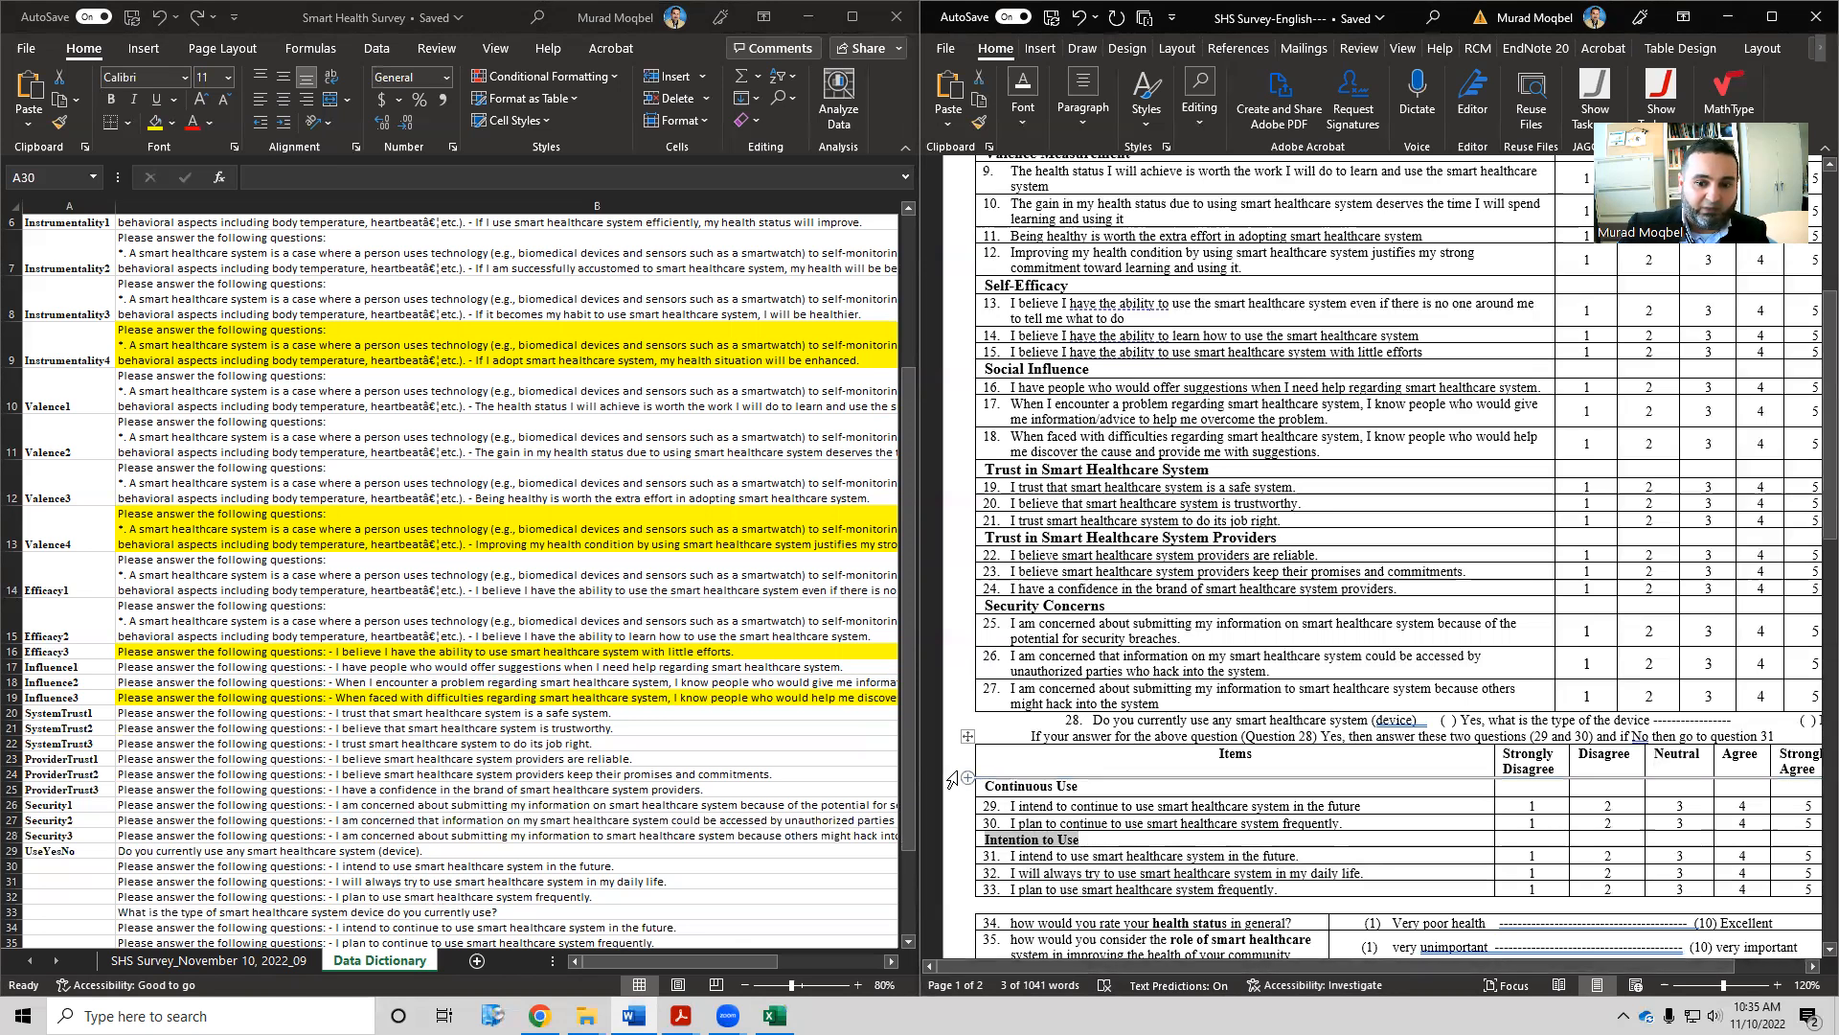
{"action": "left_click", "coordinate": [77, 867]}
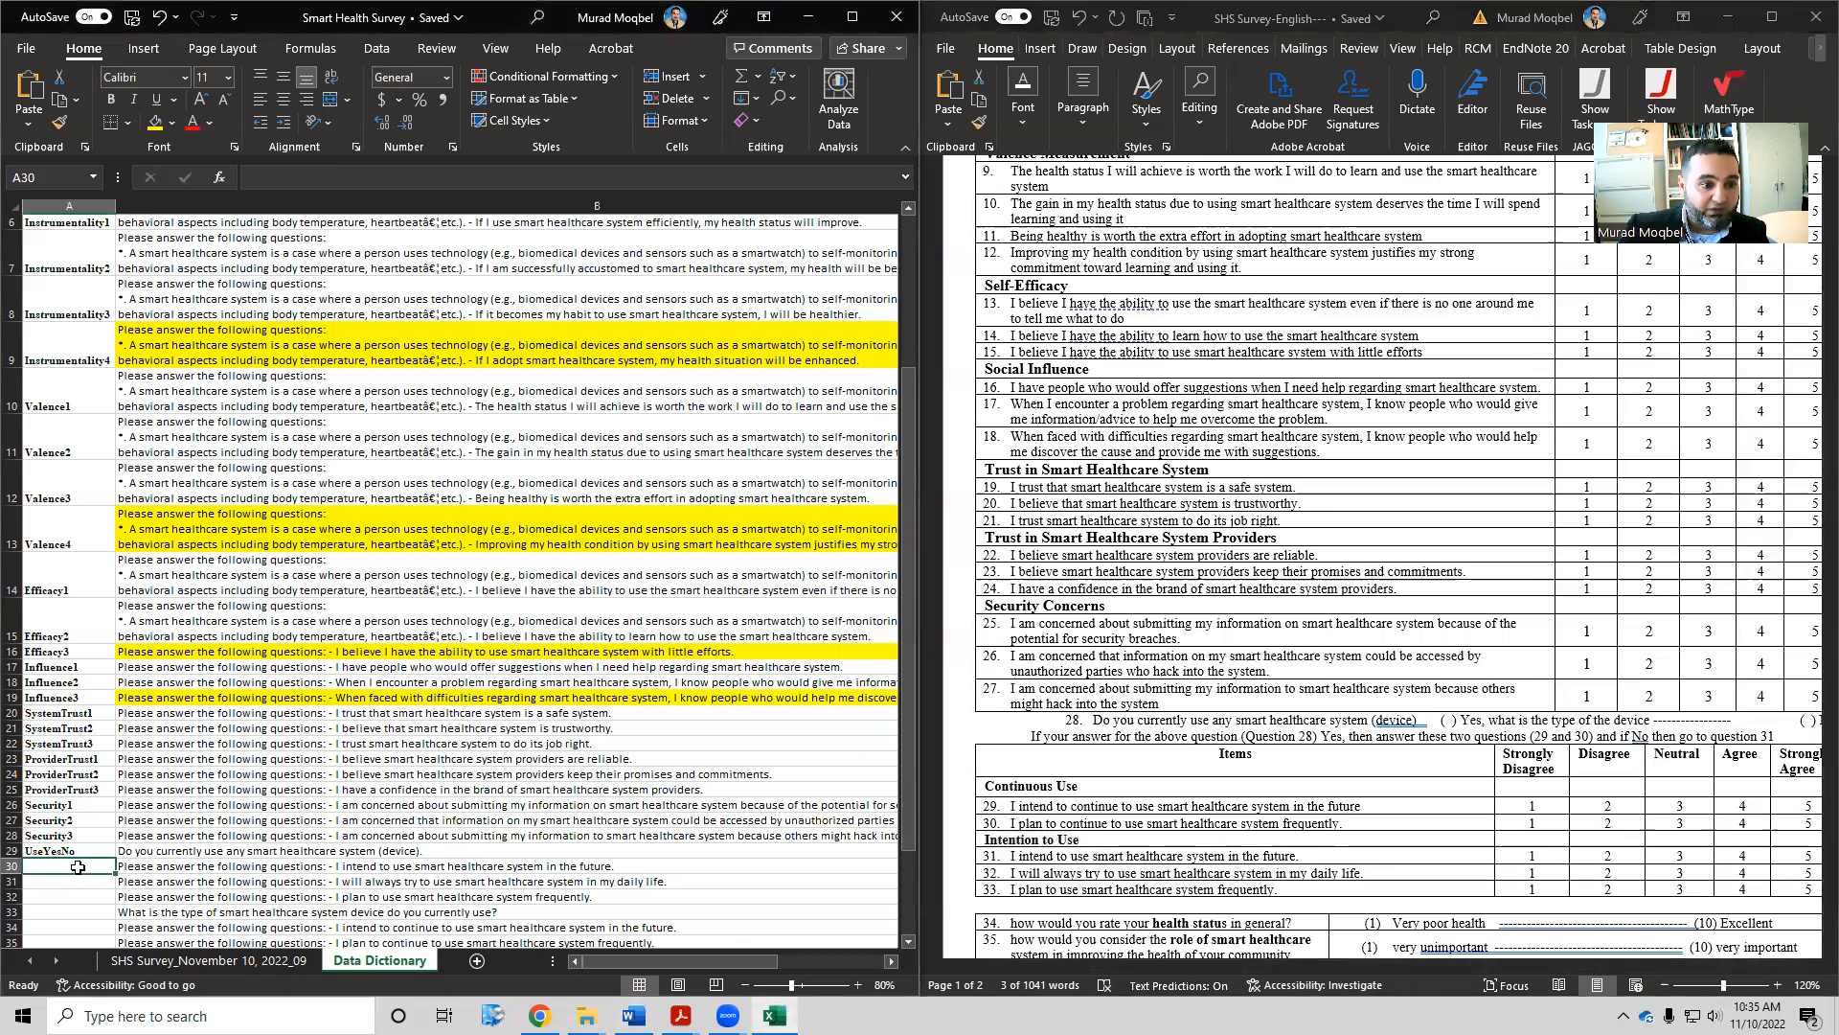
{"action": "double_click", "coordinate": [78, 867]}
{"action": "key", "text": "ctrl+v"}
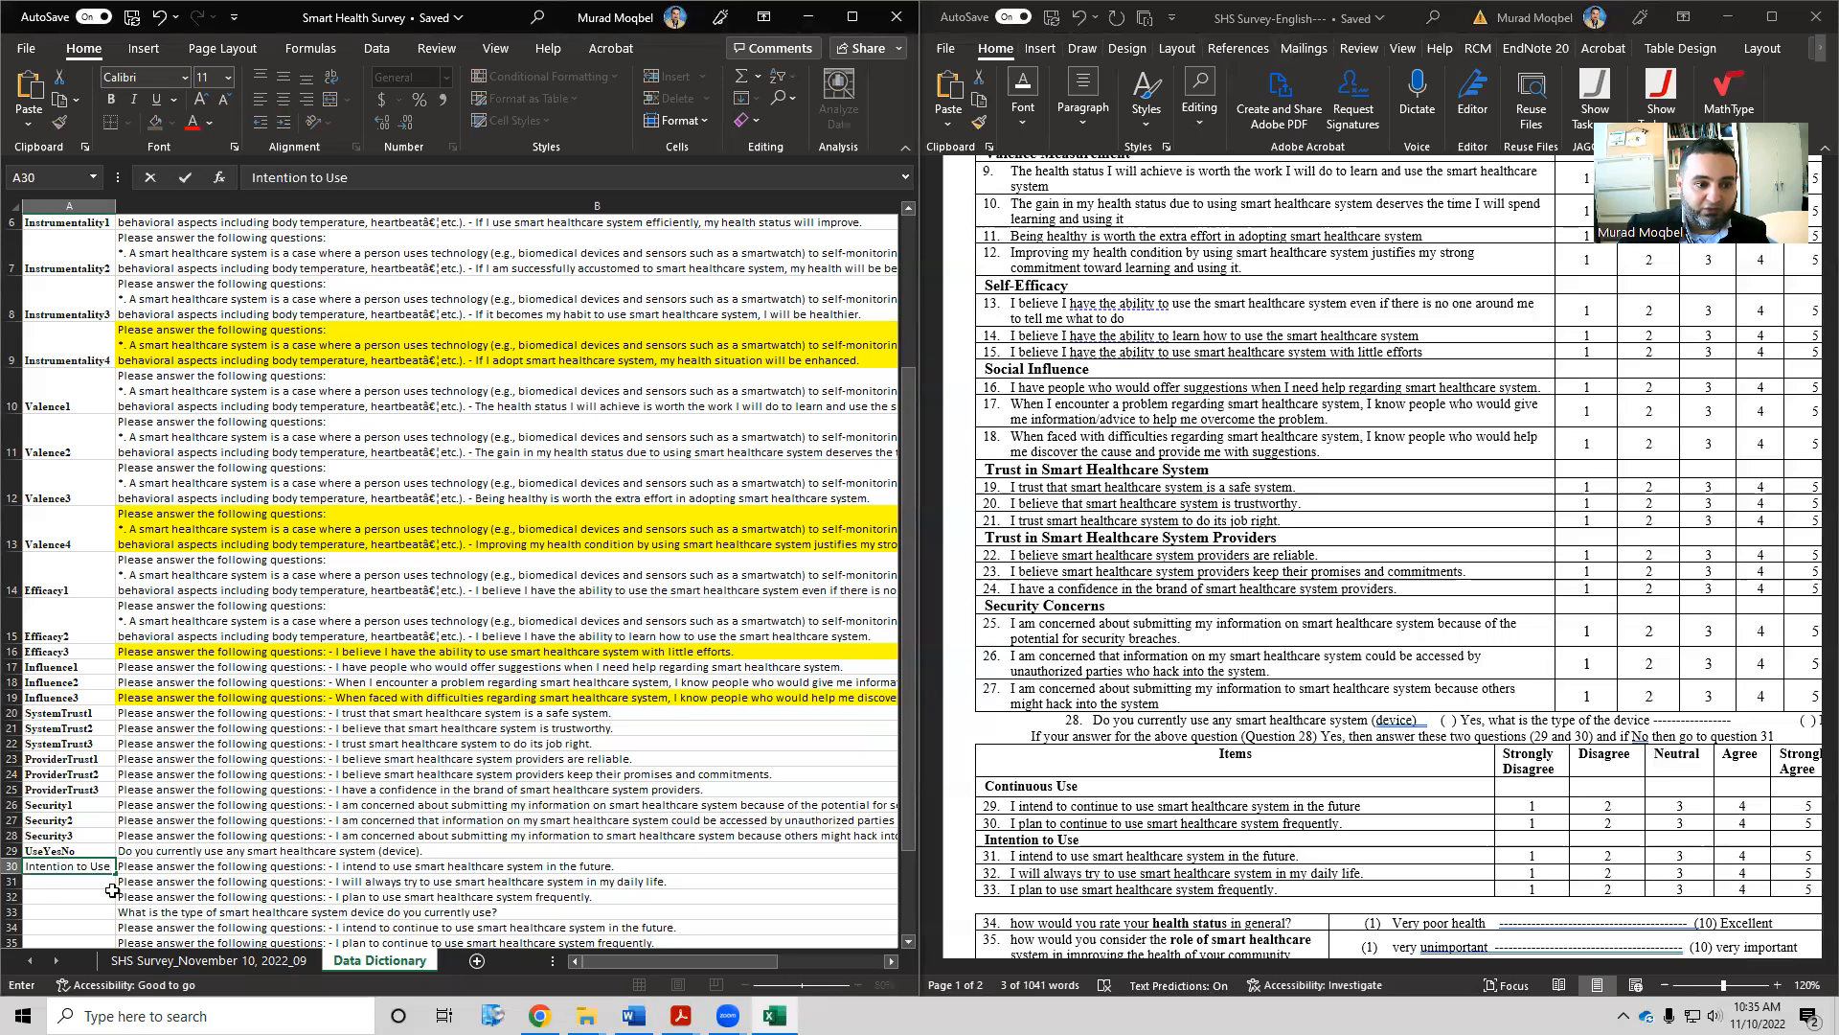
{"action": "key", "text": "Return"}
{"action": "key", "text": "Return"}
Change cell A30 in Excel to "Intention1" and fill the series down to "Intention3" in A32
{"action": "left_click", "coordinate": [89, 867]}
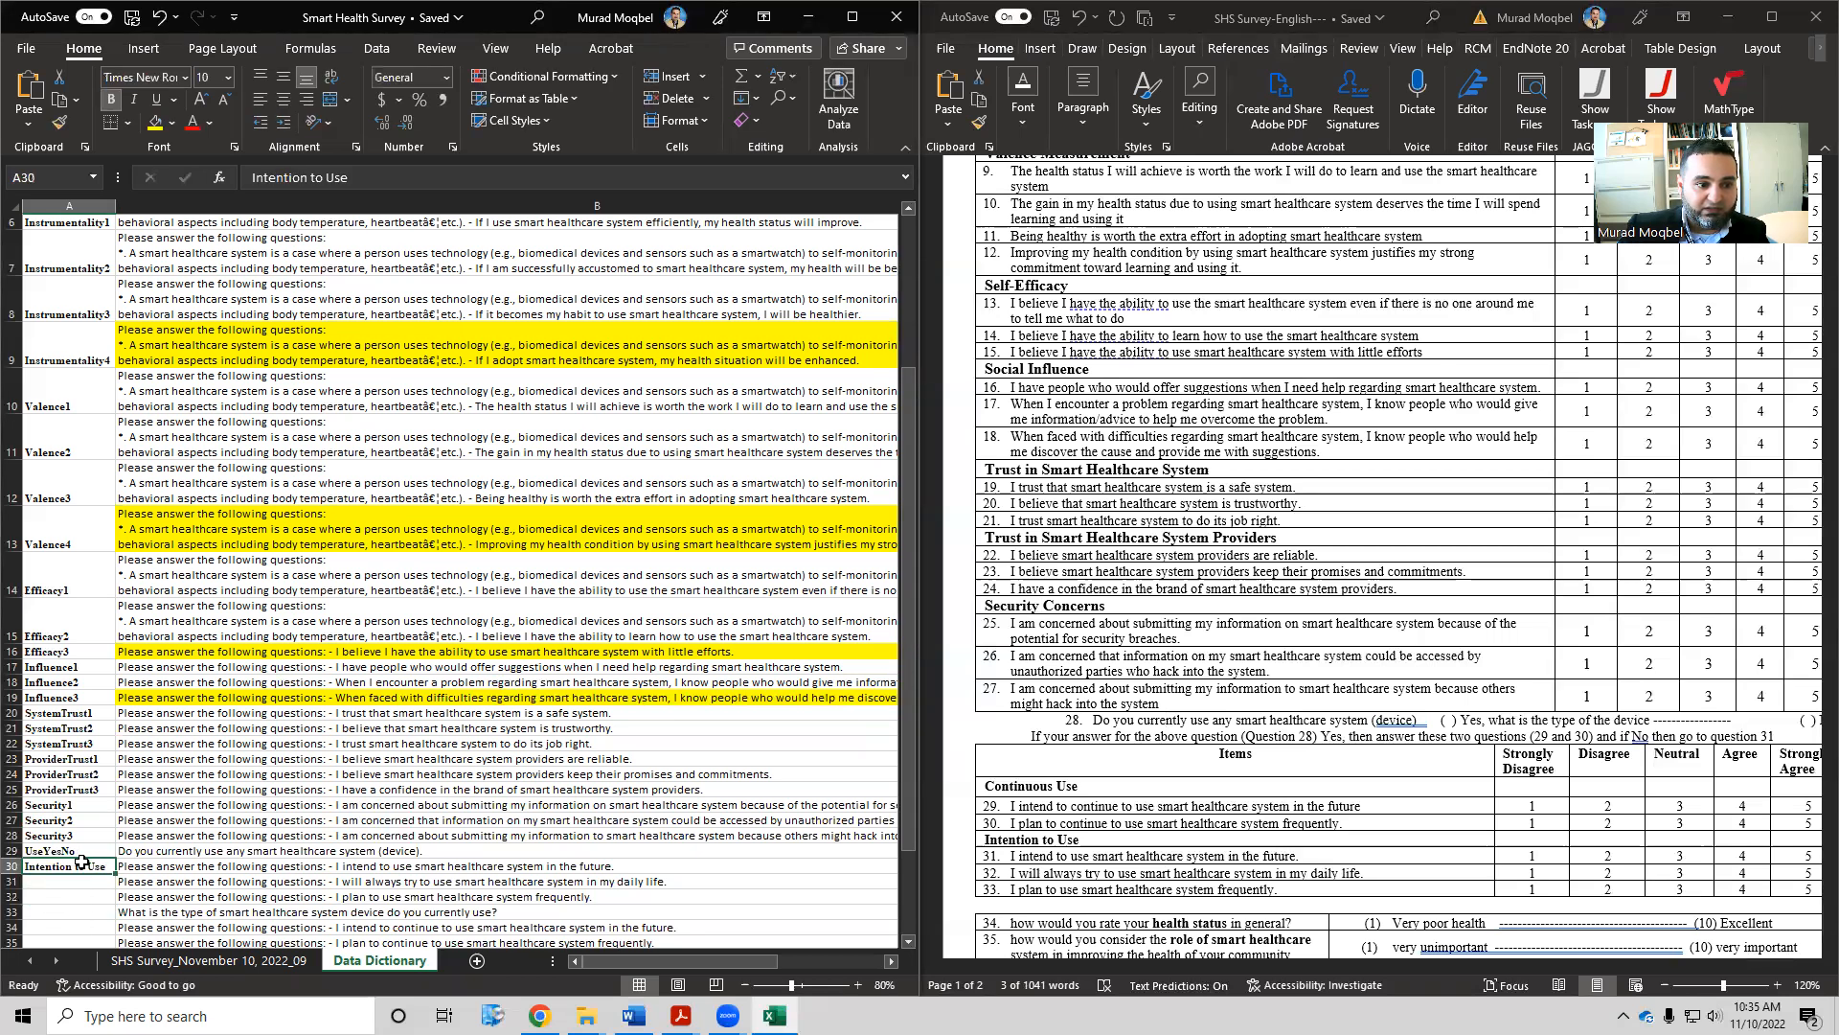
{"action": "double_click", "coordinate": [91, 867]}
{"action": "left_click_drag", "start_coordinate": [107, 866], "coordinate": [74, 865]}
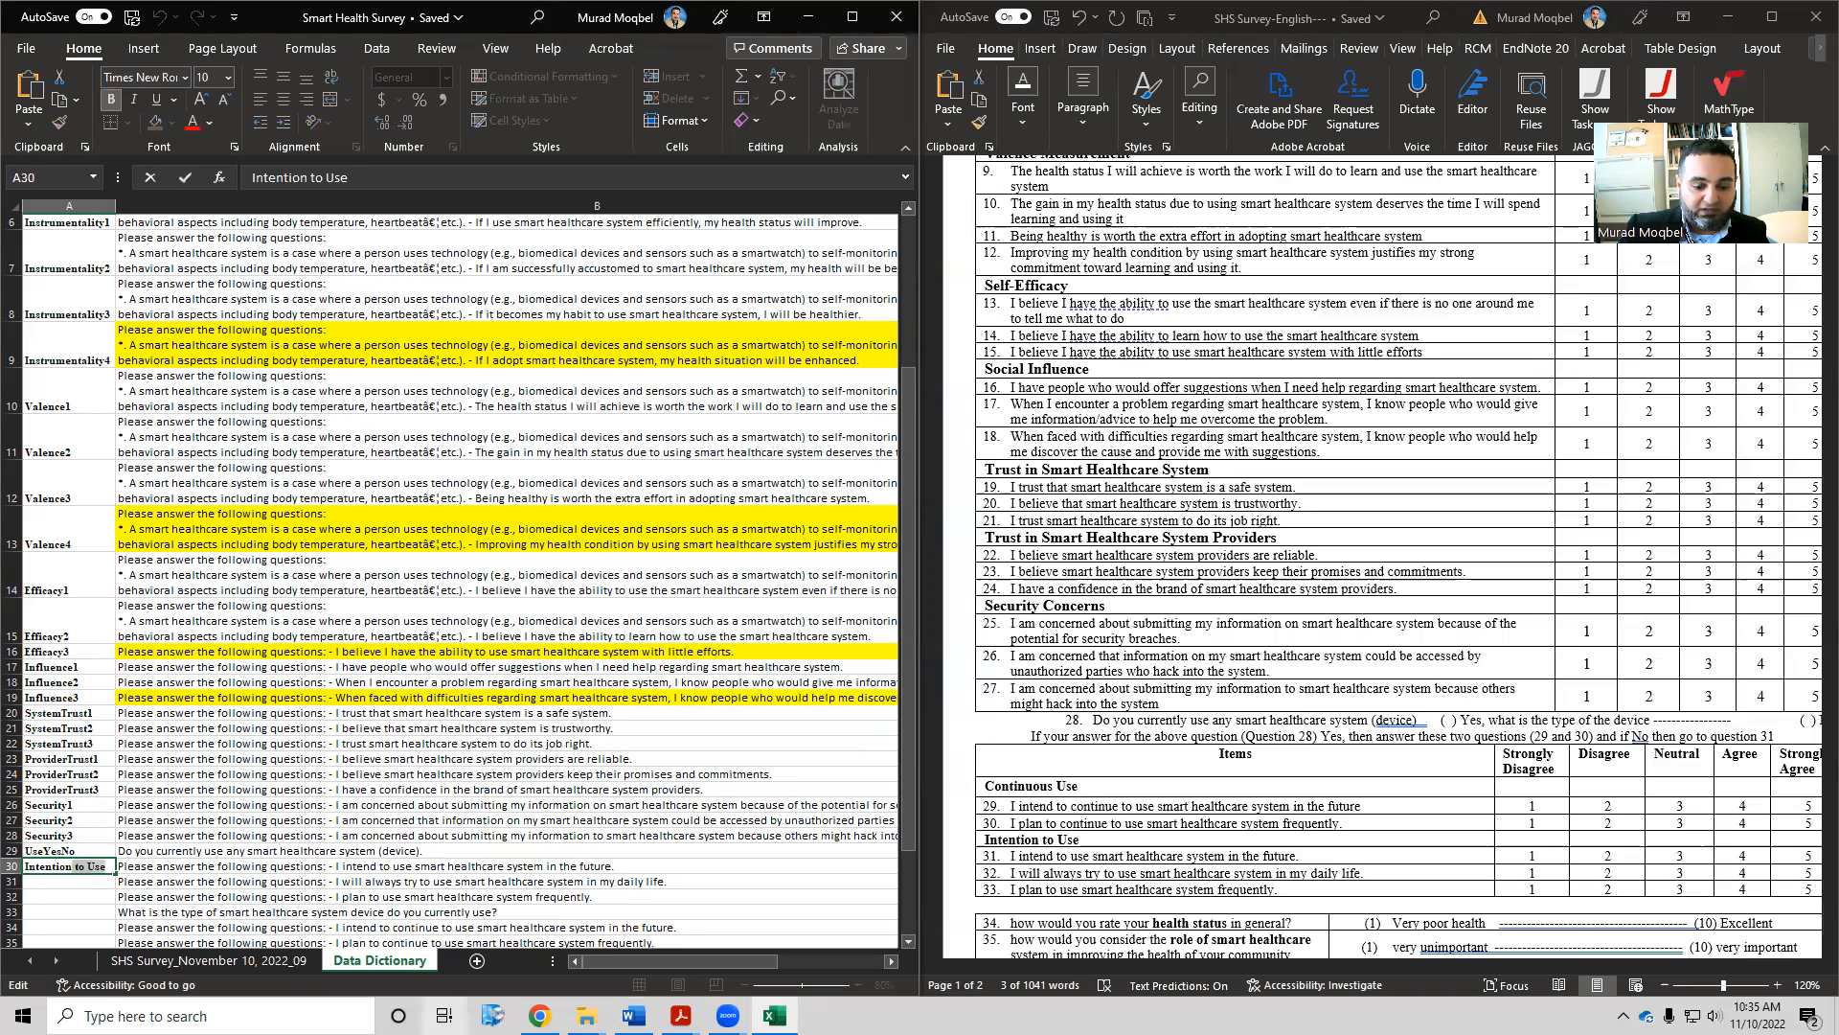
{"action": "type", "text": "1"}
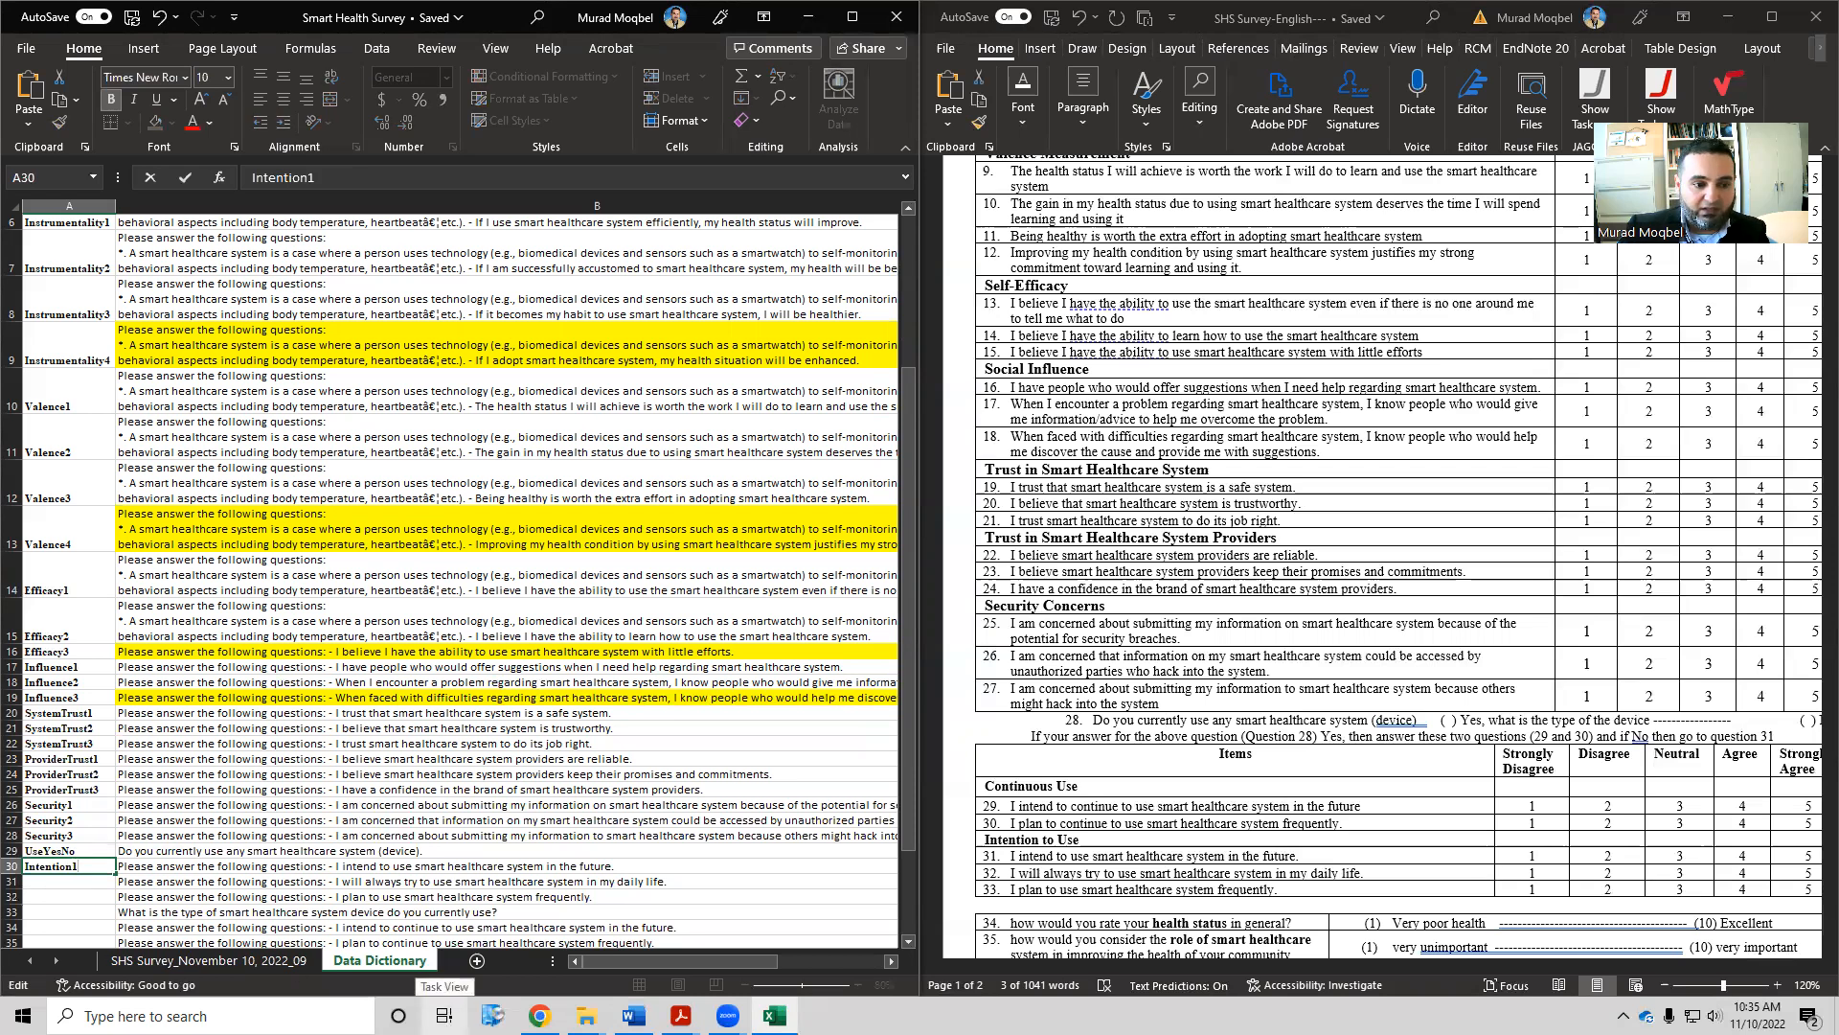
{"action": "left_click", "coordinate": [89, 882]}
{"action": "left_click", "coordinate": [88, 867]}
{"action": "left_click_drag", "start_coordinate": [115, 871], "coordinate": [116, 904]}
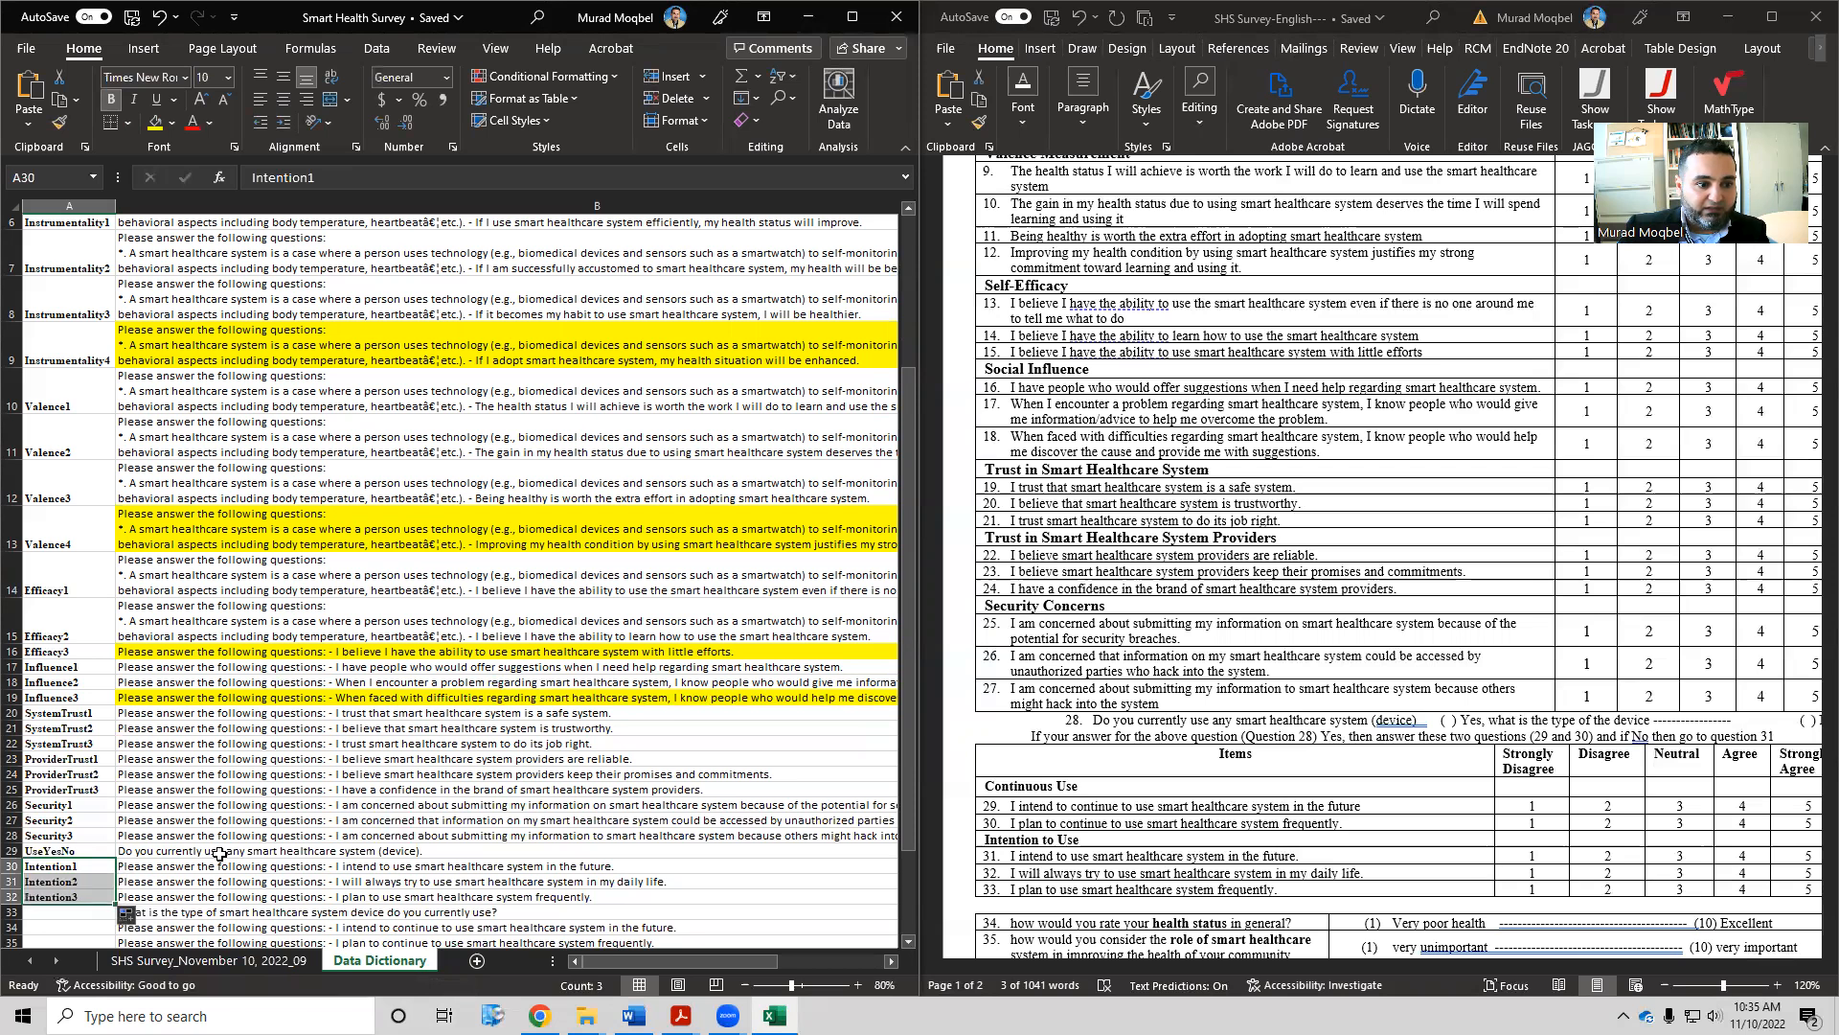
Enter "DeviceType" in cell A33 for the question on the type of smart healthcare device used
{"action": "scroll", "coordinate": [219, 854], "scroll_direction": "down", "scroll_amount": 2}
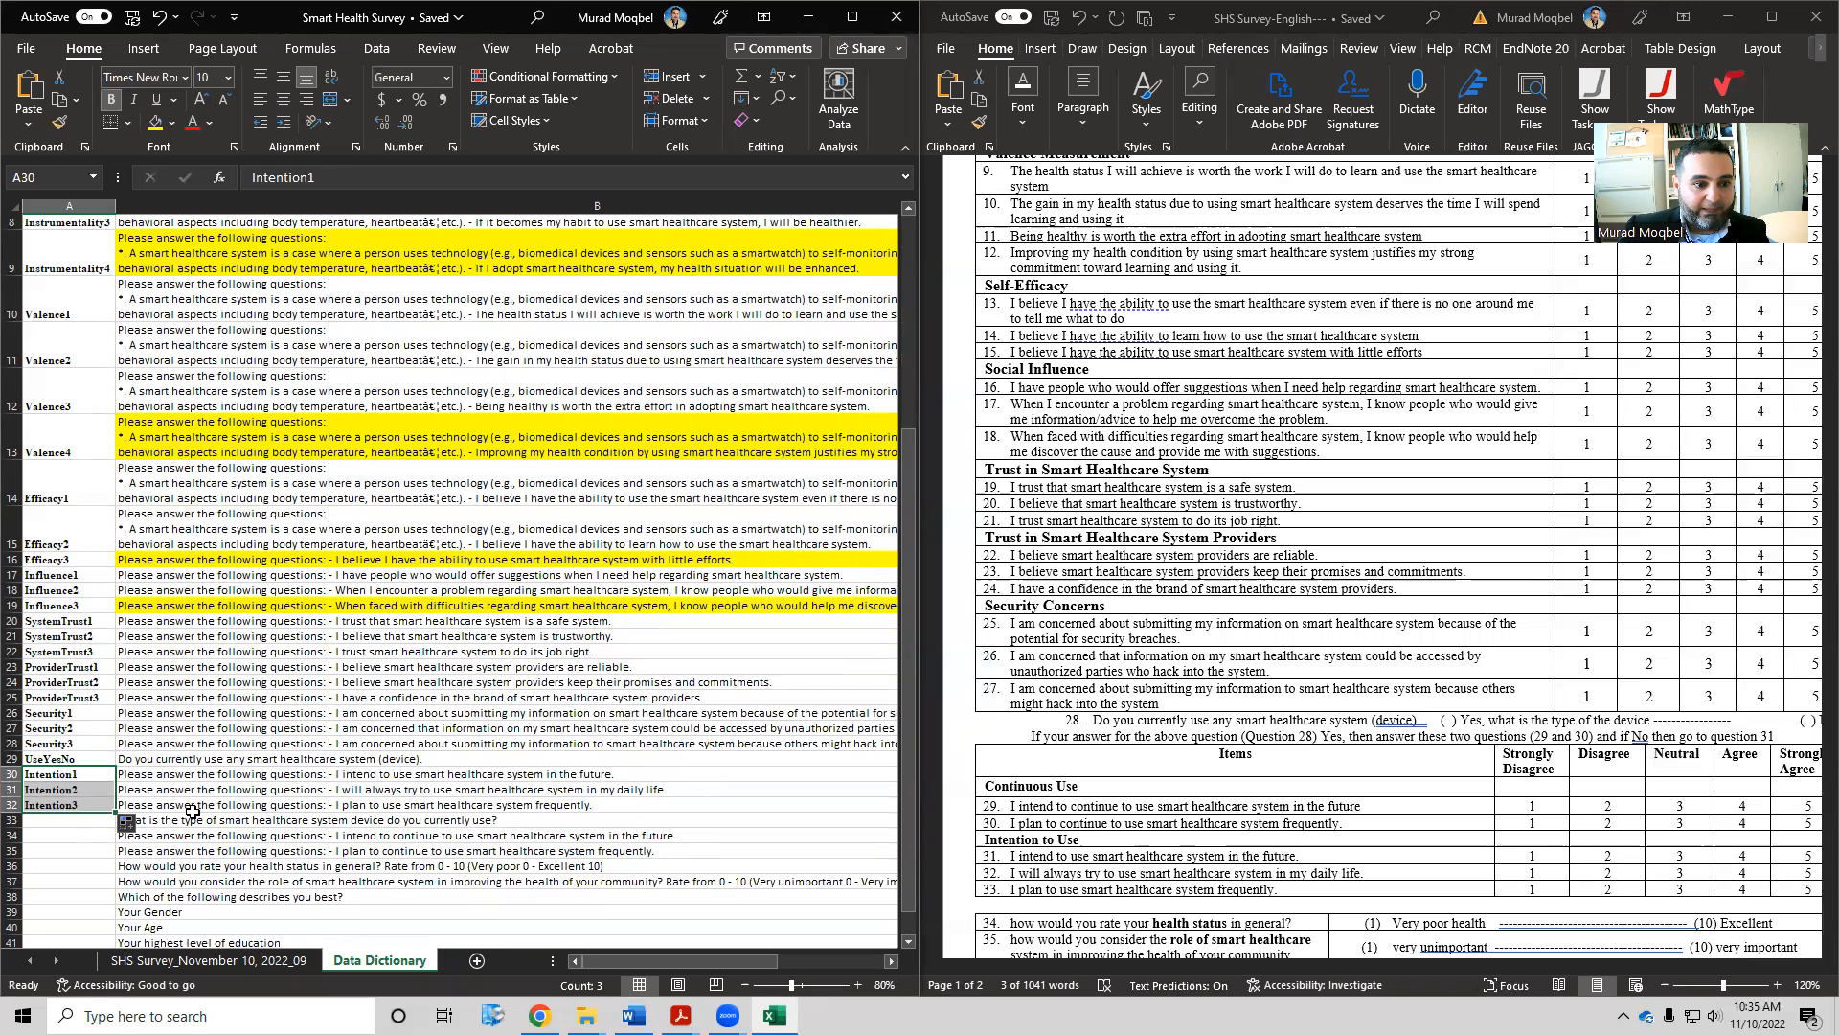
{"action": "left_click", "coordinate": [197, 826]}
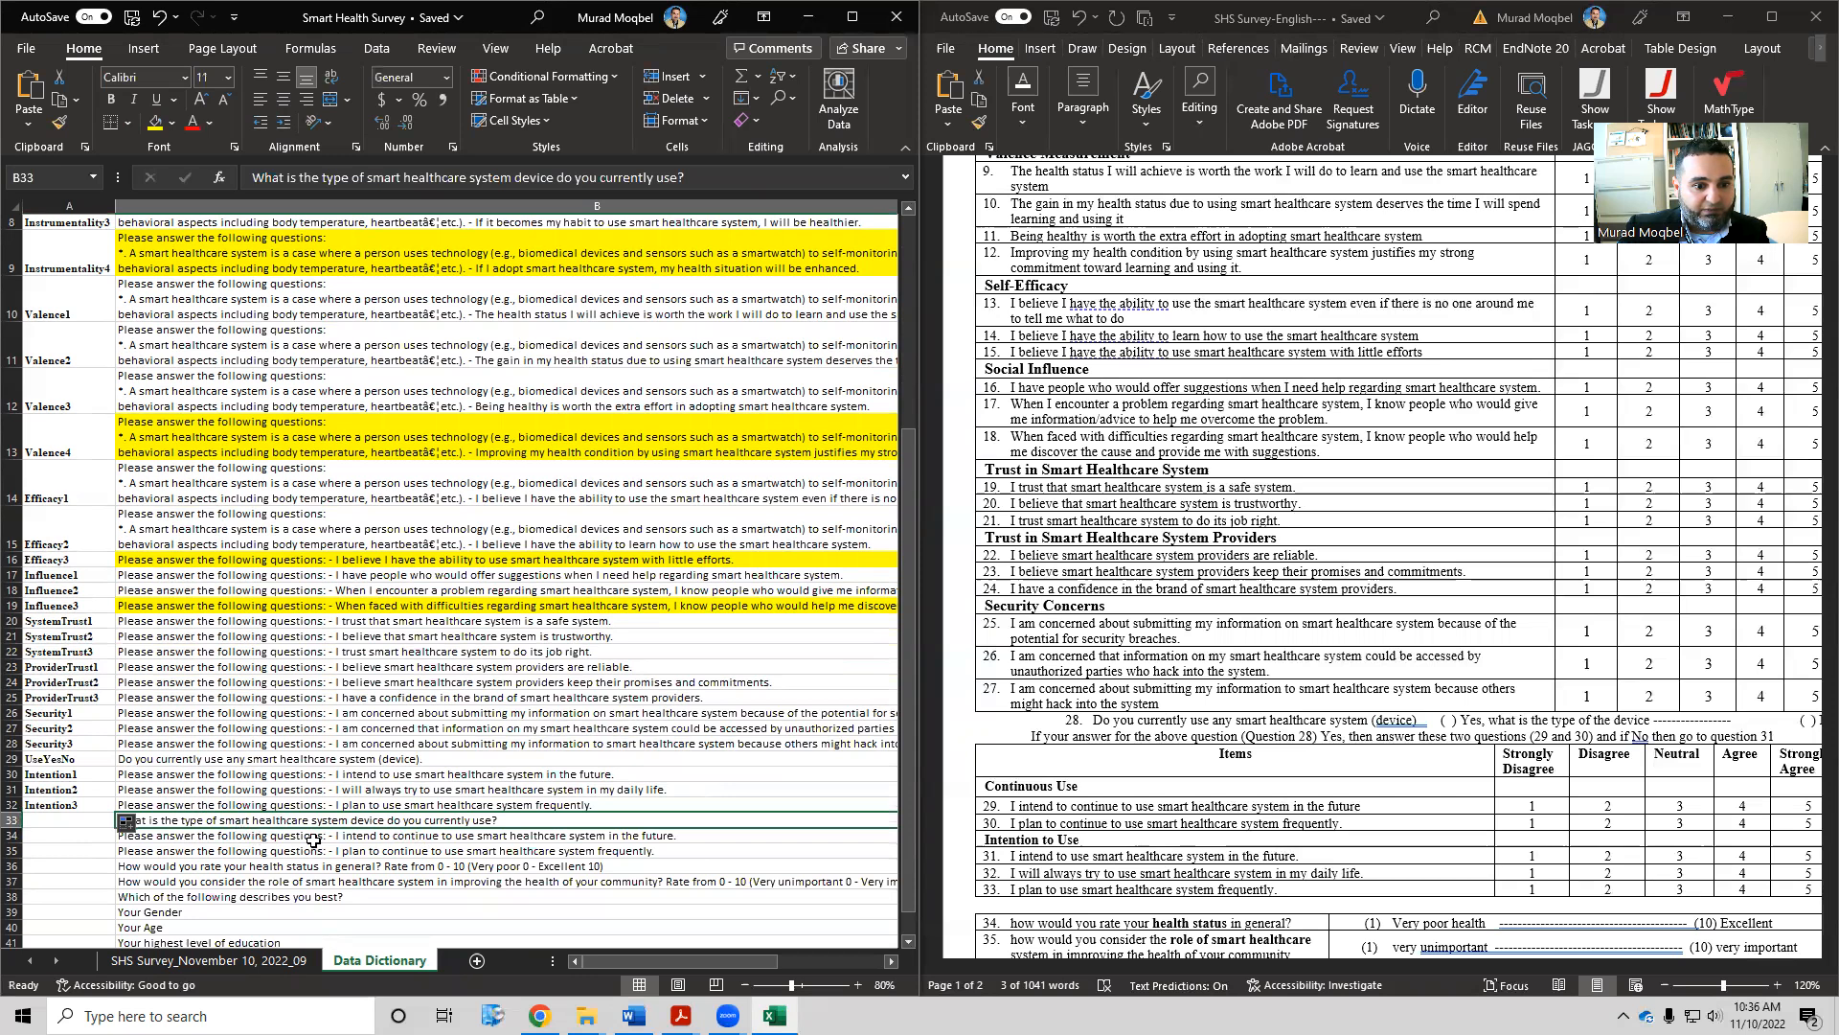
{"action": "left_click", "coordinate": [82, 819]}
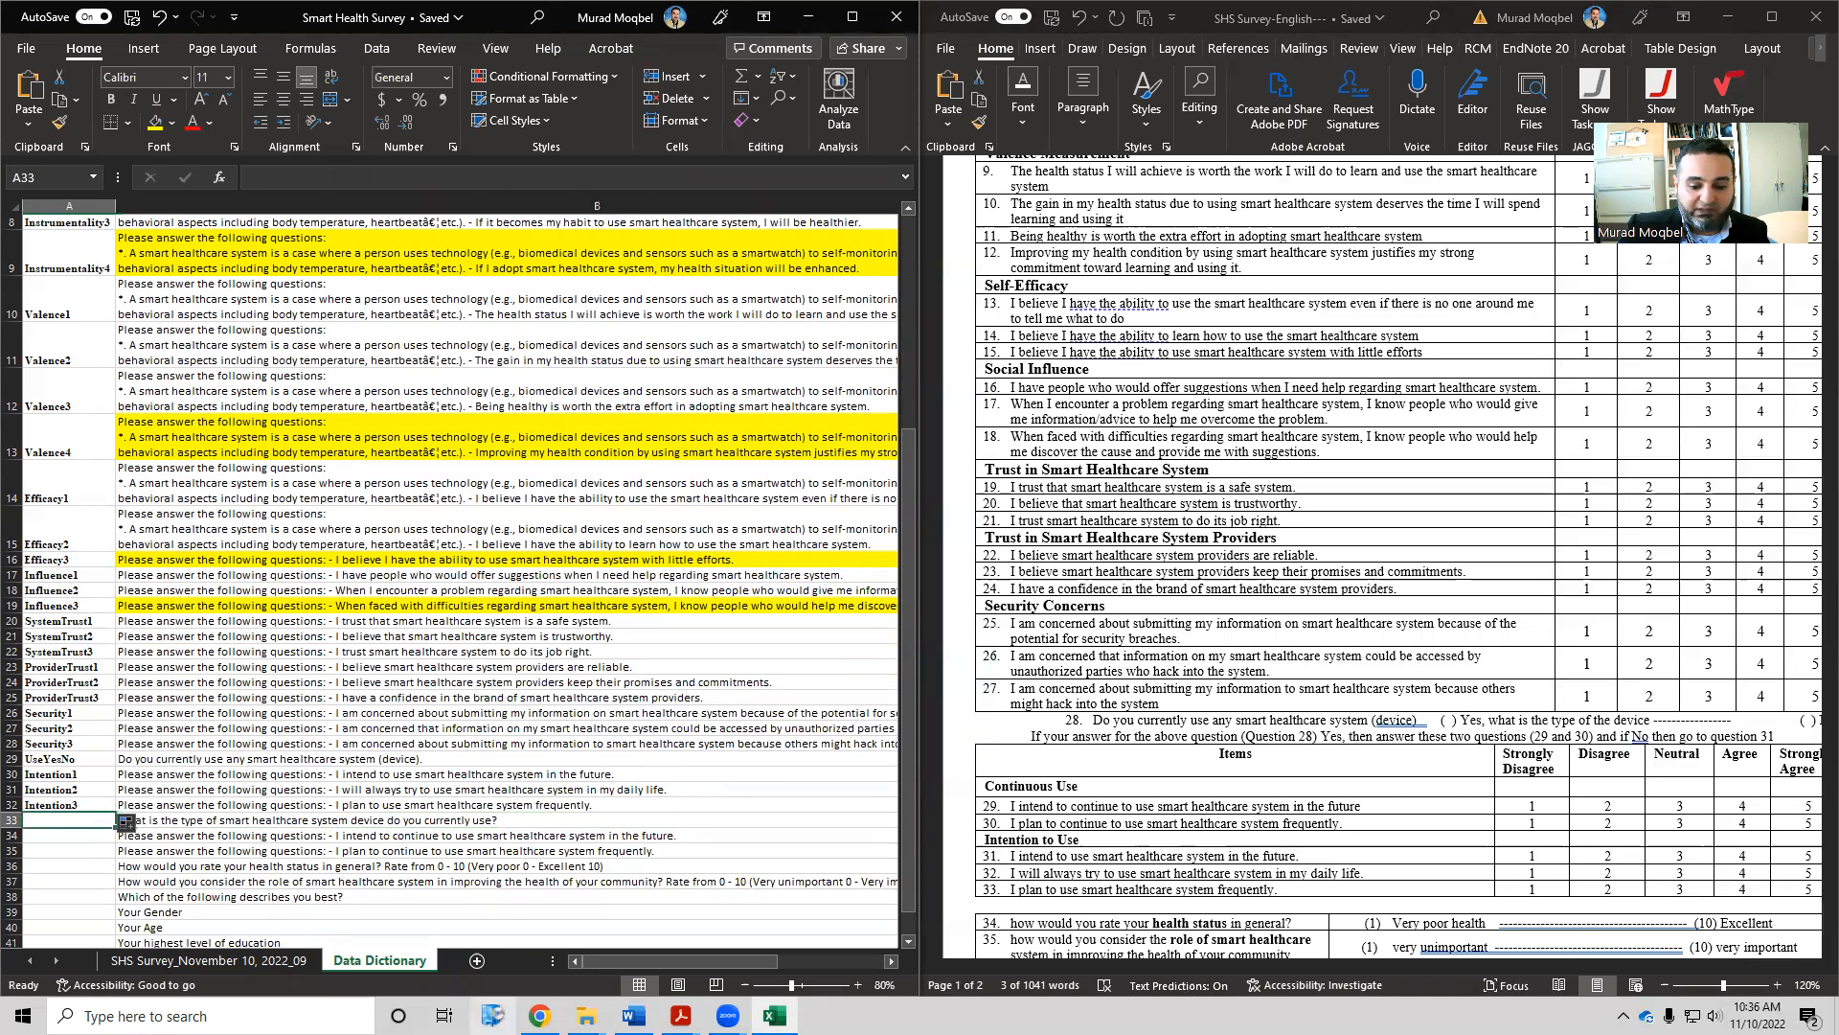
{"action": "type", "text": "De"}
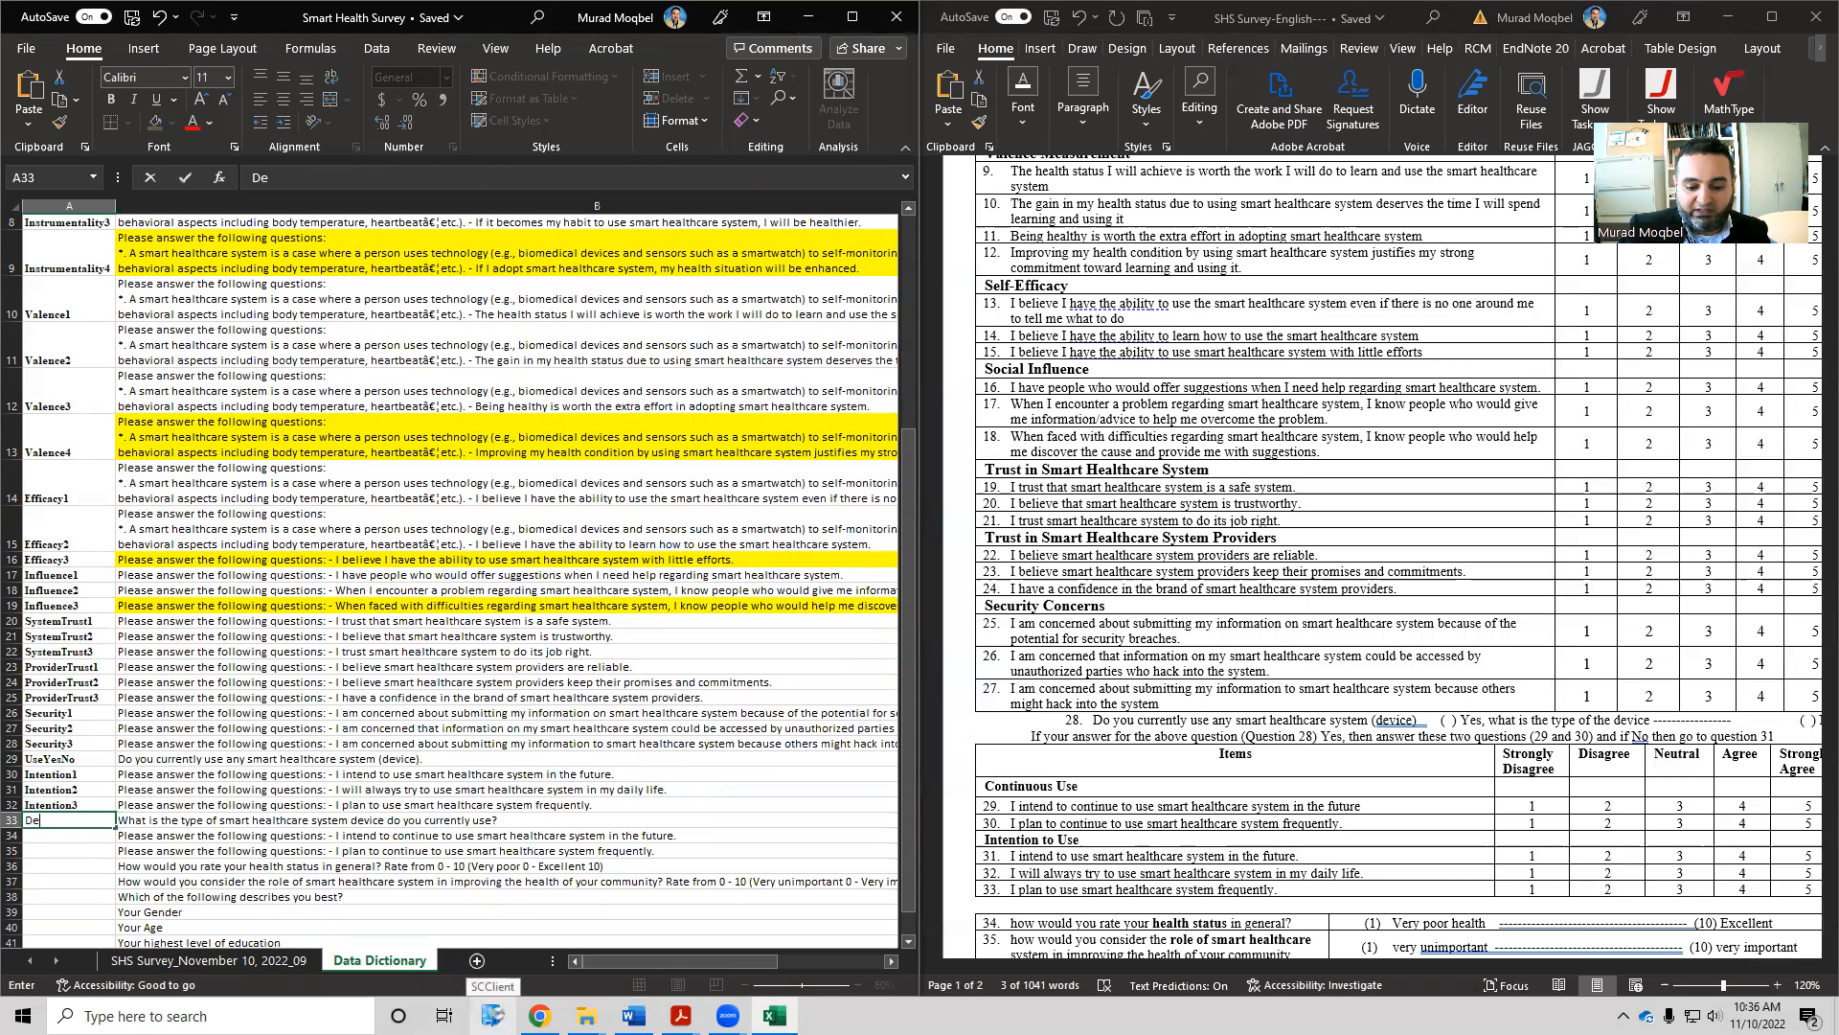
{"action": "type", "text": "viceType"}
{"action": "key", "text": "Return"}
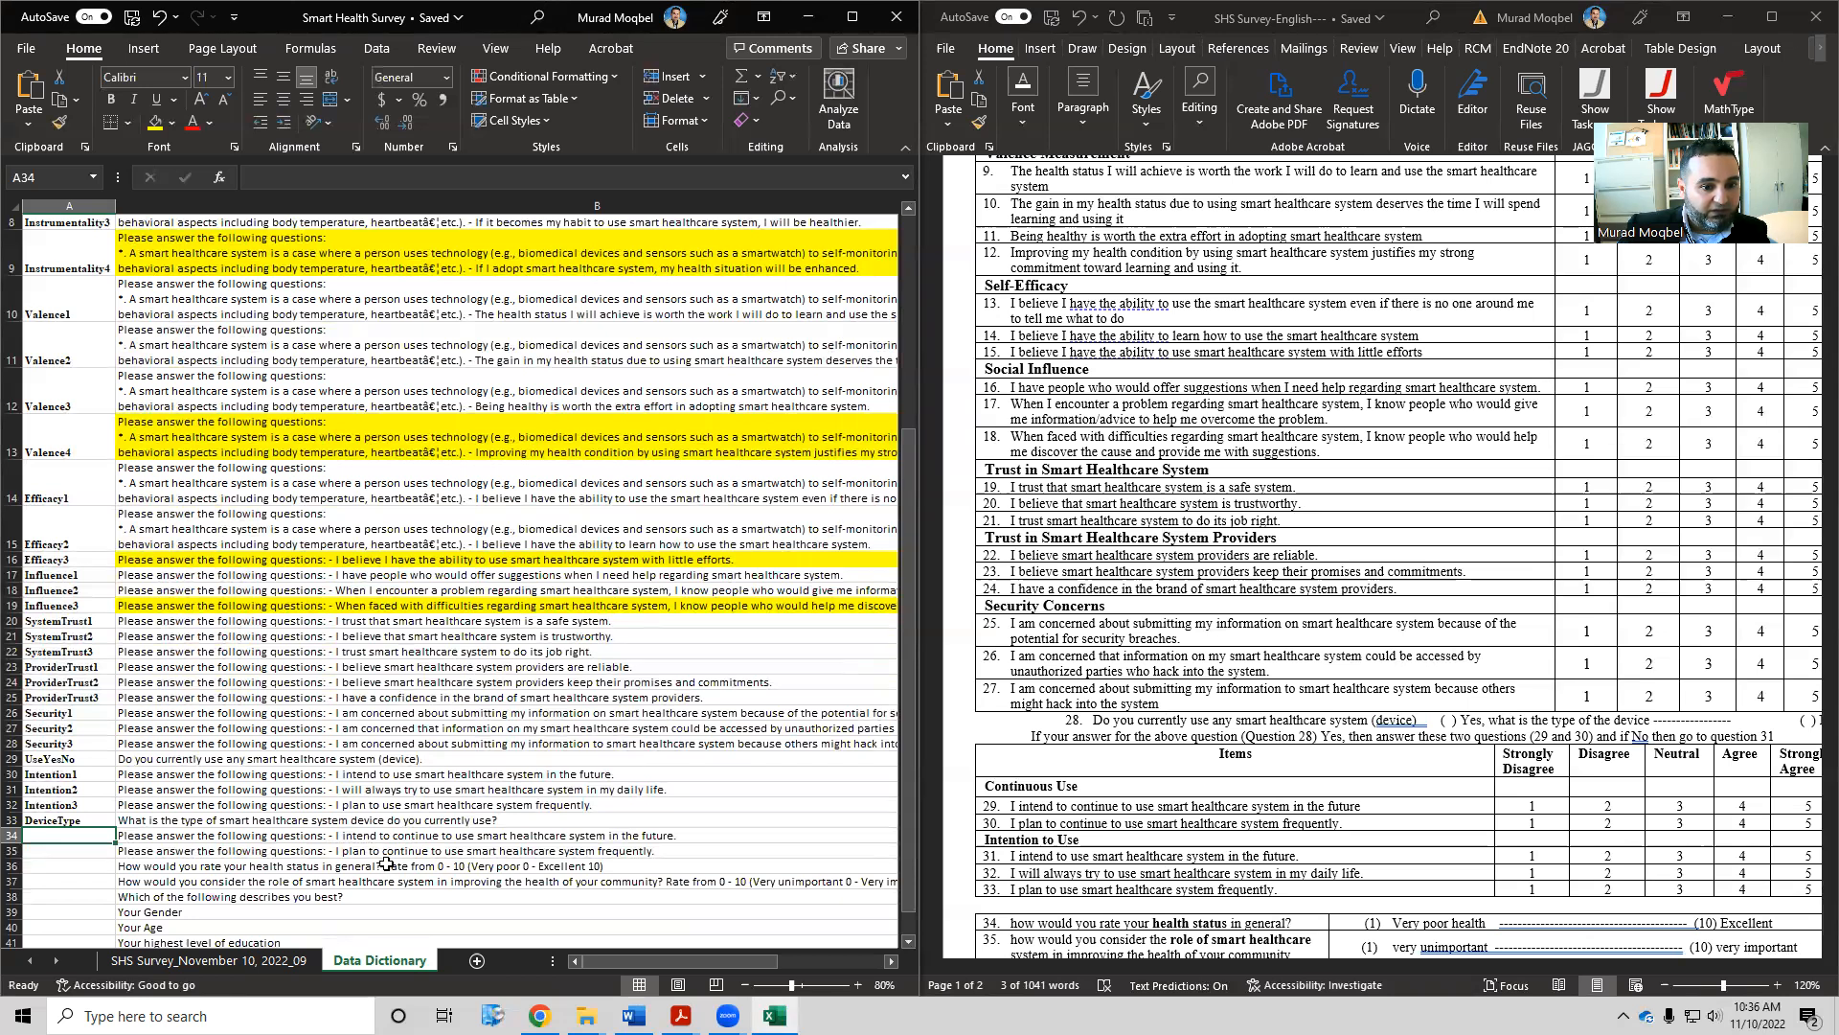
Copy the word "Continuous" from the Continuous Use heading in Word
{"action": "left_click", "coordinate": [1068, 788]}
{"action": "left_click_drag", "start_coordinate": [1055, 788], "coordinate": [974, 789]}
{"action": "key", "text": "ctrl+c"}
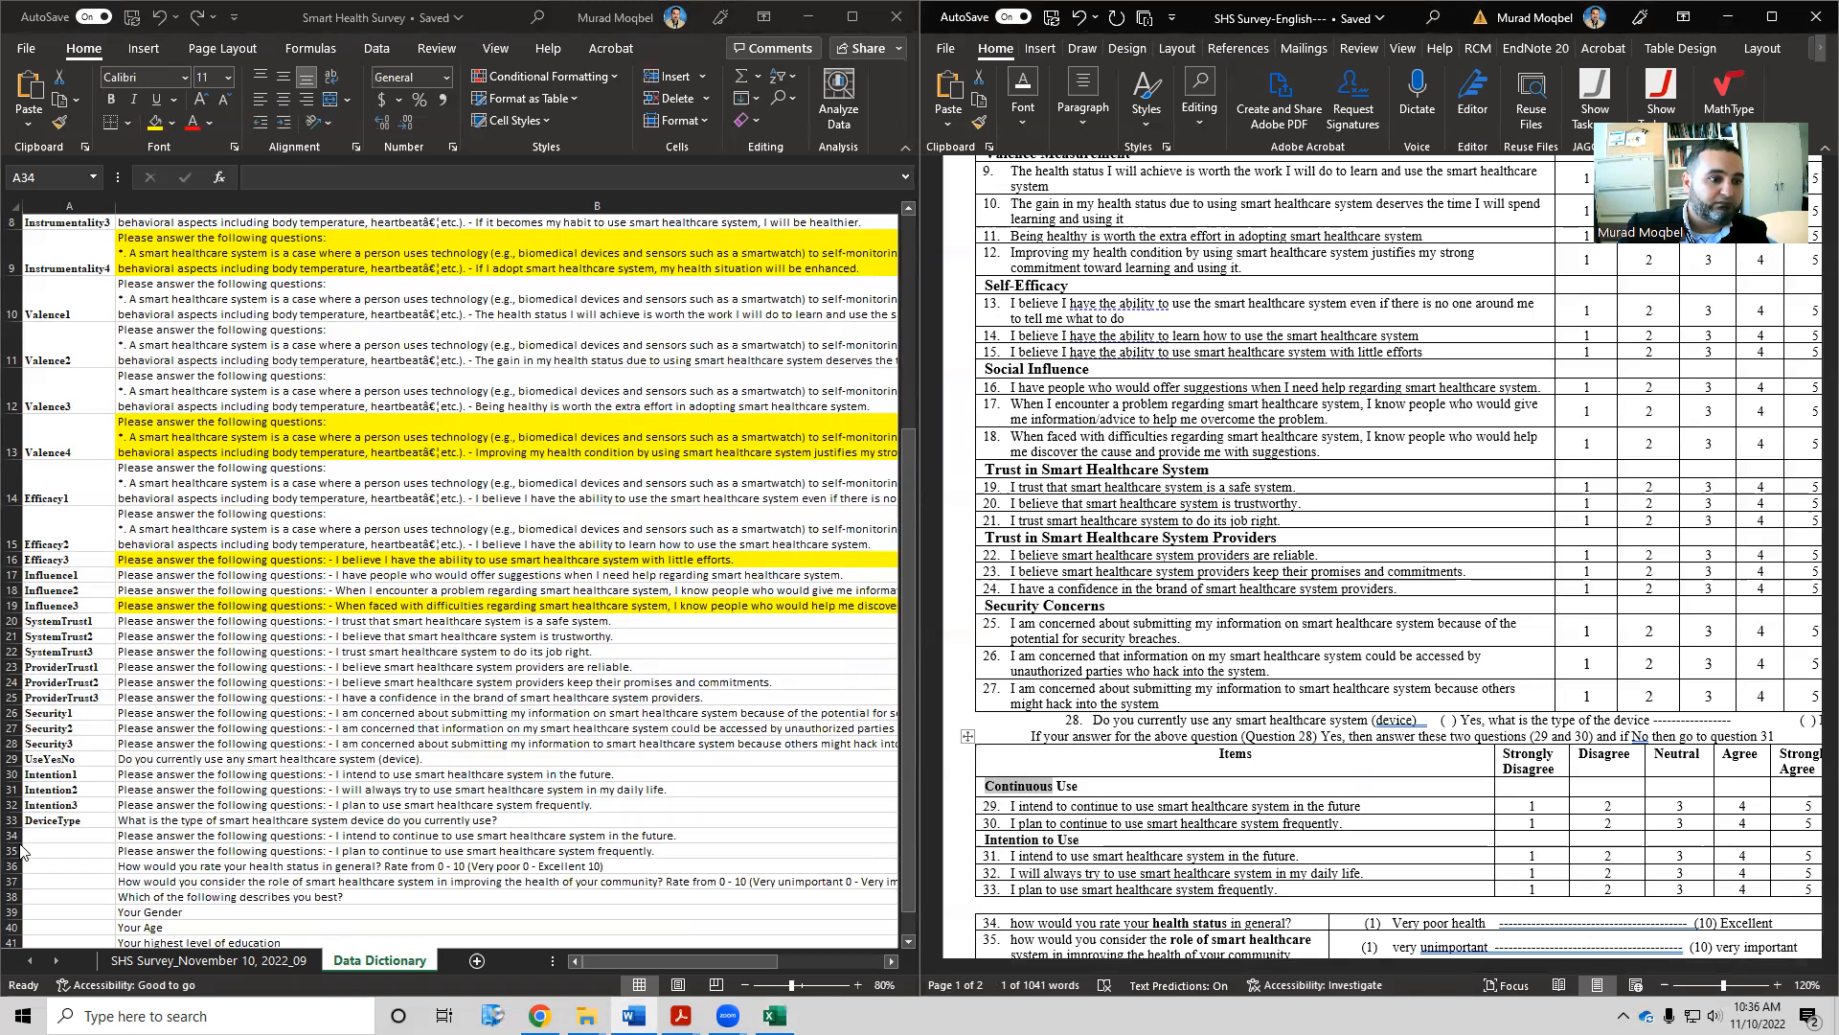
Enter "Continuous1" in Excel cell A34 using the copied word and fill the series down to "Continuous2" in A35
{"action": "left_click", "coordinate": [53, 831]}
{"action": "double_click", "coordinate": [53, 832]}
{"action": "key", "text": "ctrl+v"}
{"action": "type", "text": "1"}
{"action": "key", "text": "ctrl+Return"}
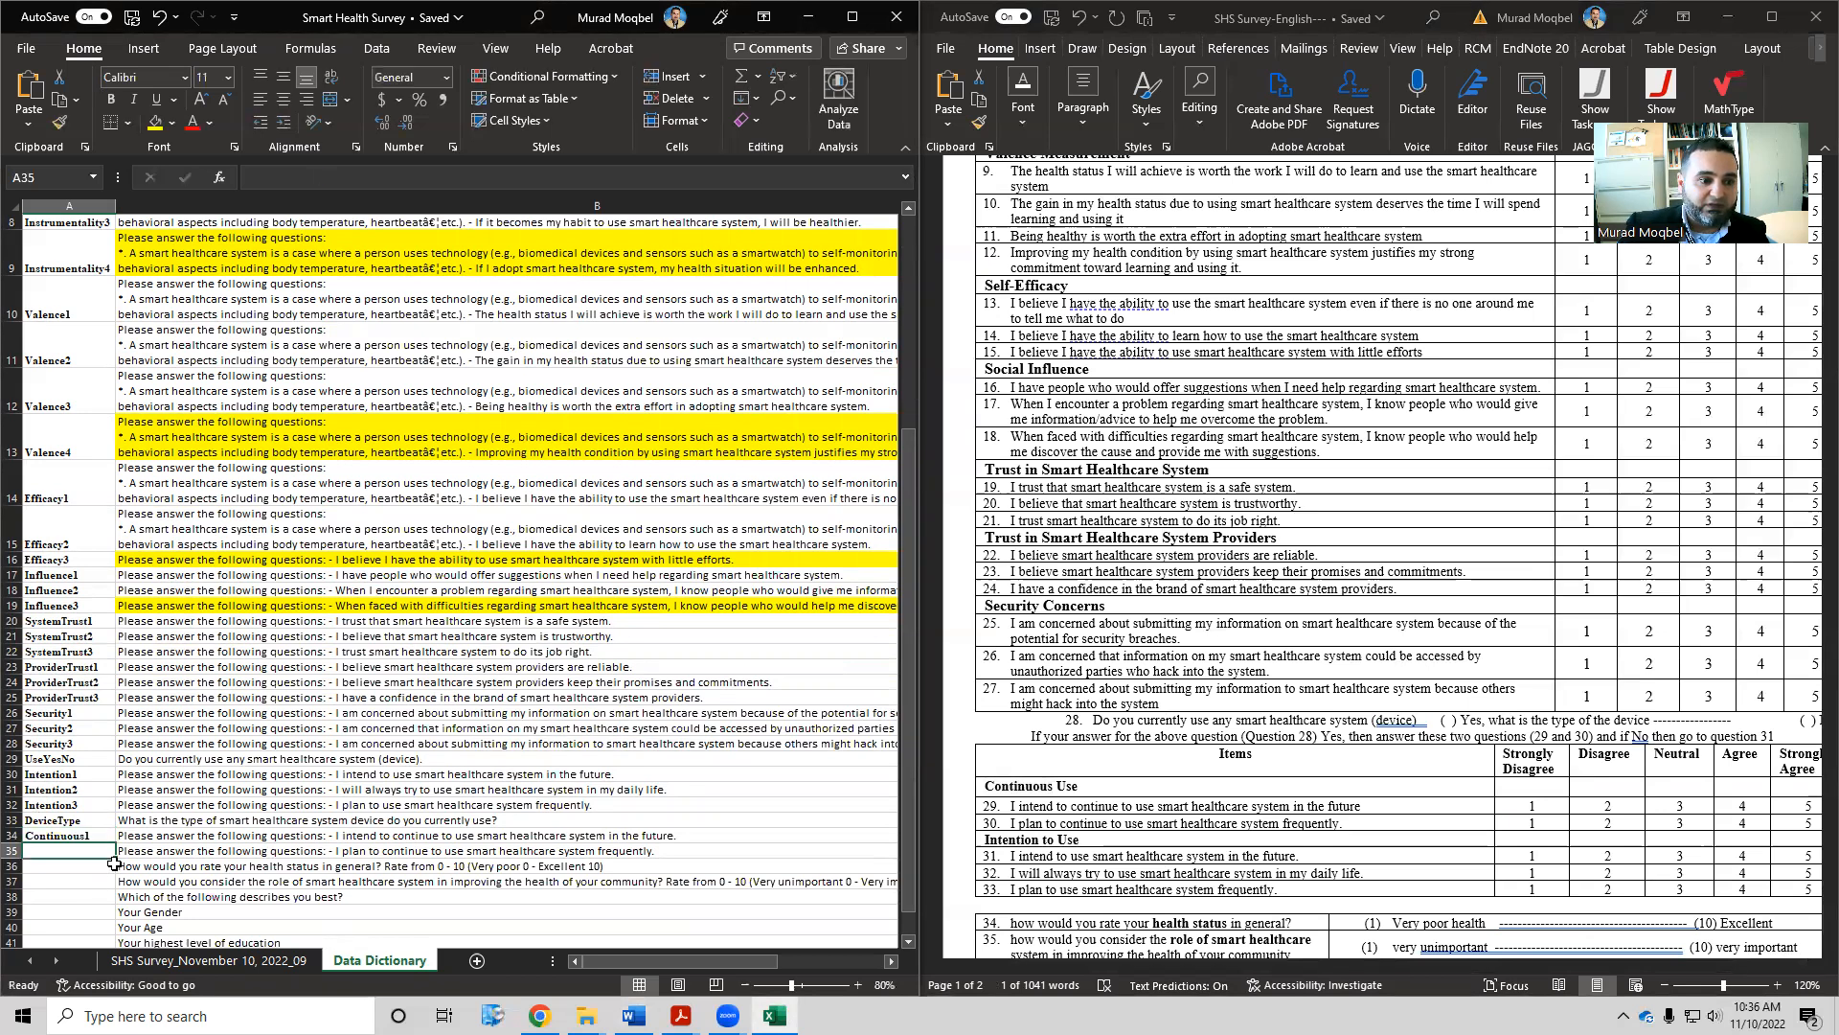
{"action": "left_click_drag", "start_coordinate": [113, 843], "coordinate": [113, 857]}
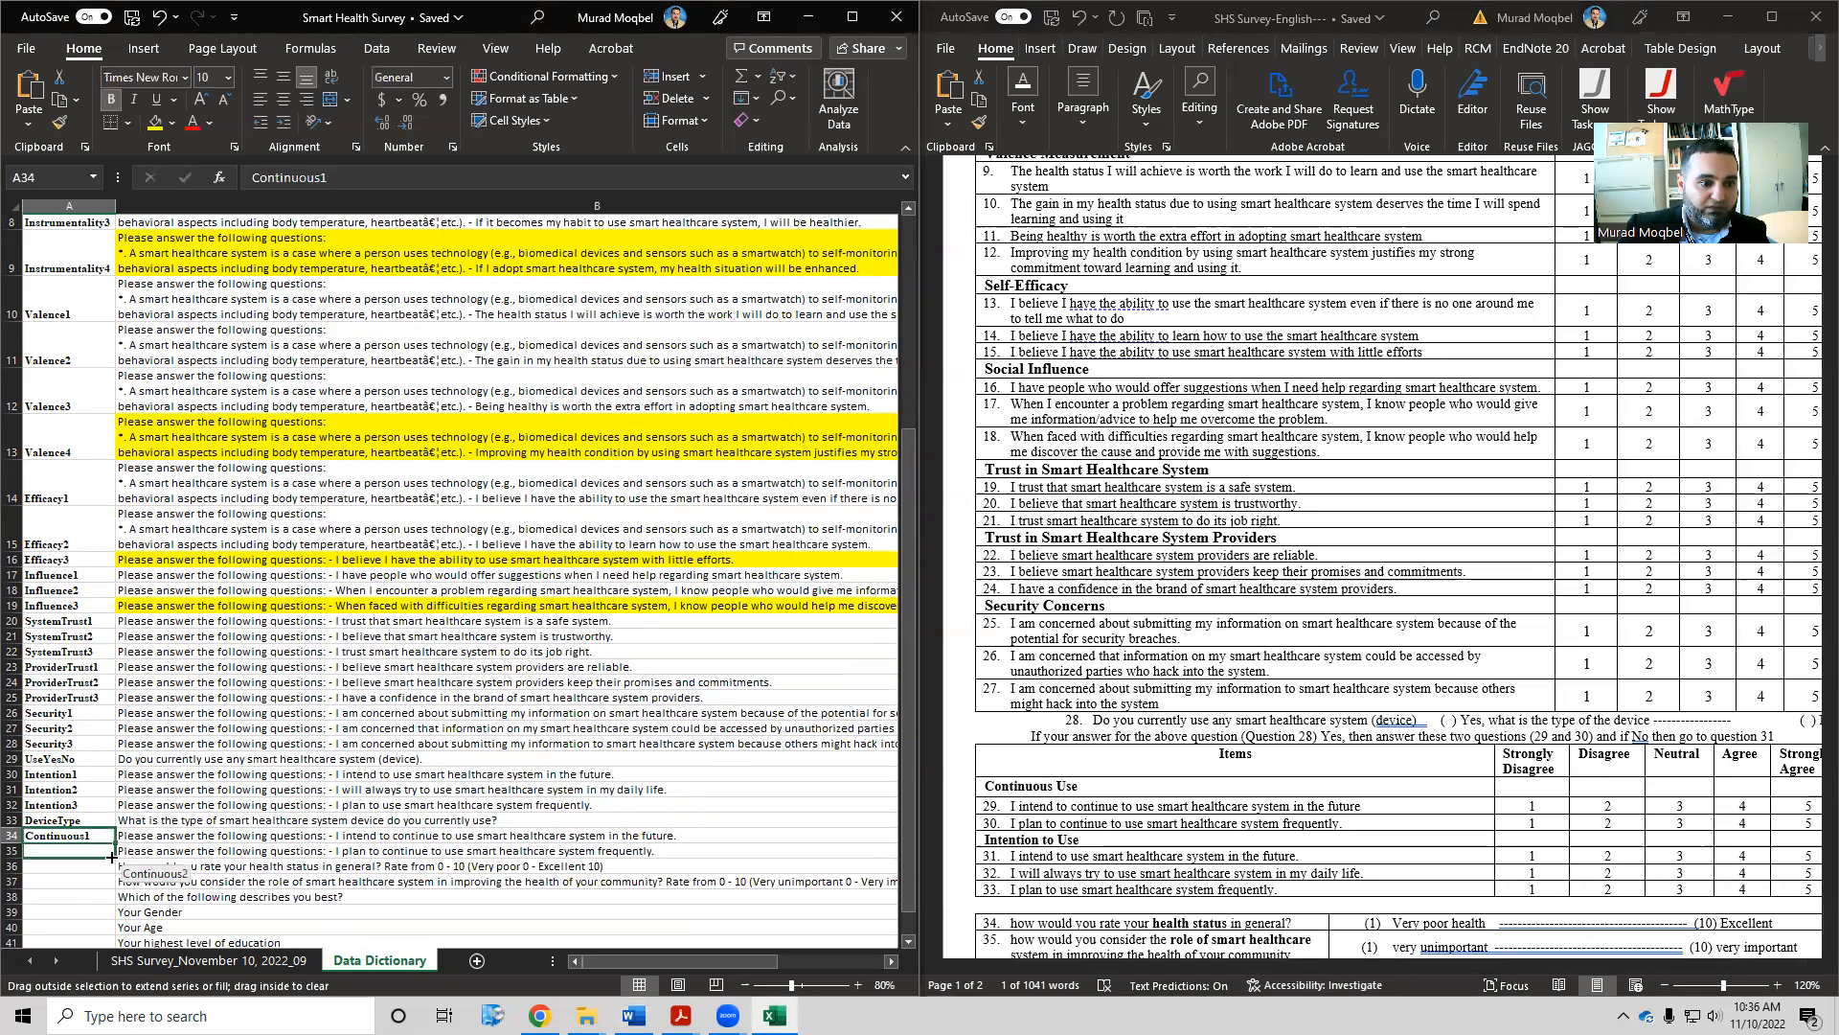
Enter "HealthStatus" in cell A36 for the health rating question and "HealthRole" in A37 for the smart healthcare role question
{"action": "left_click", "coordinate": [289, 852]}
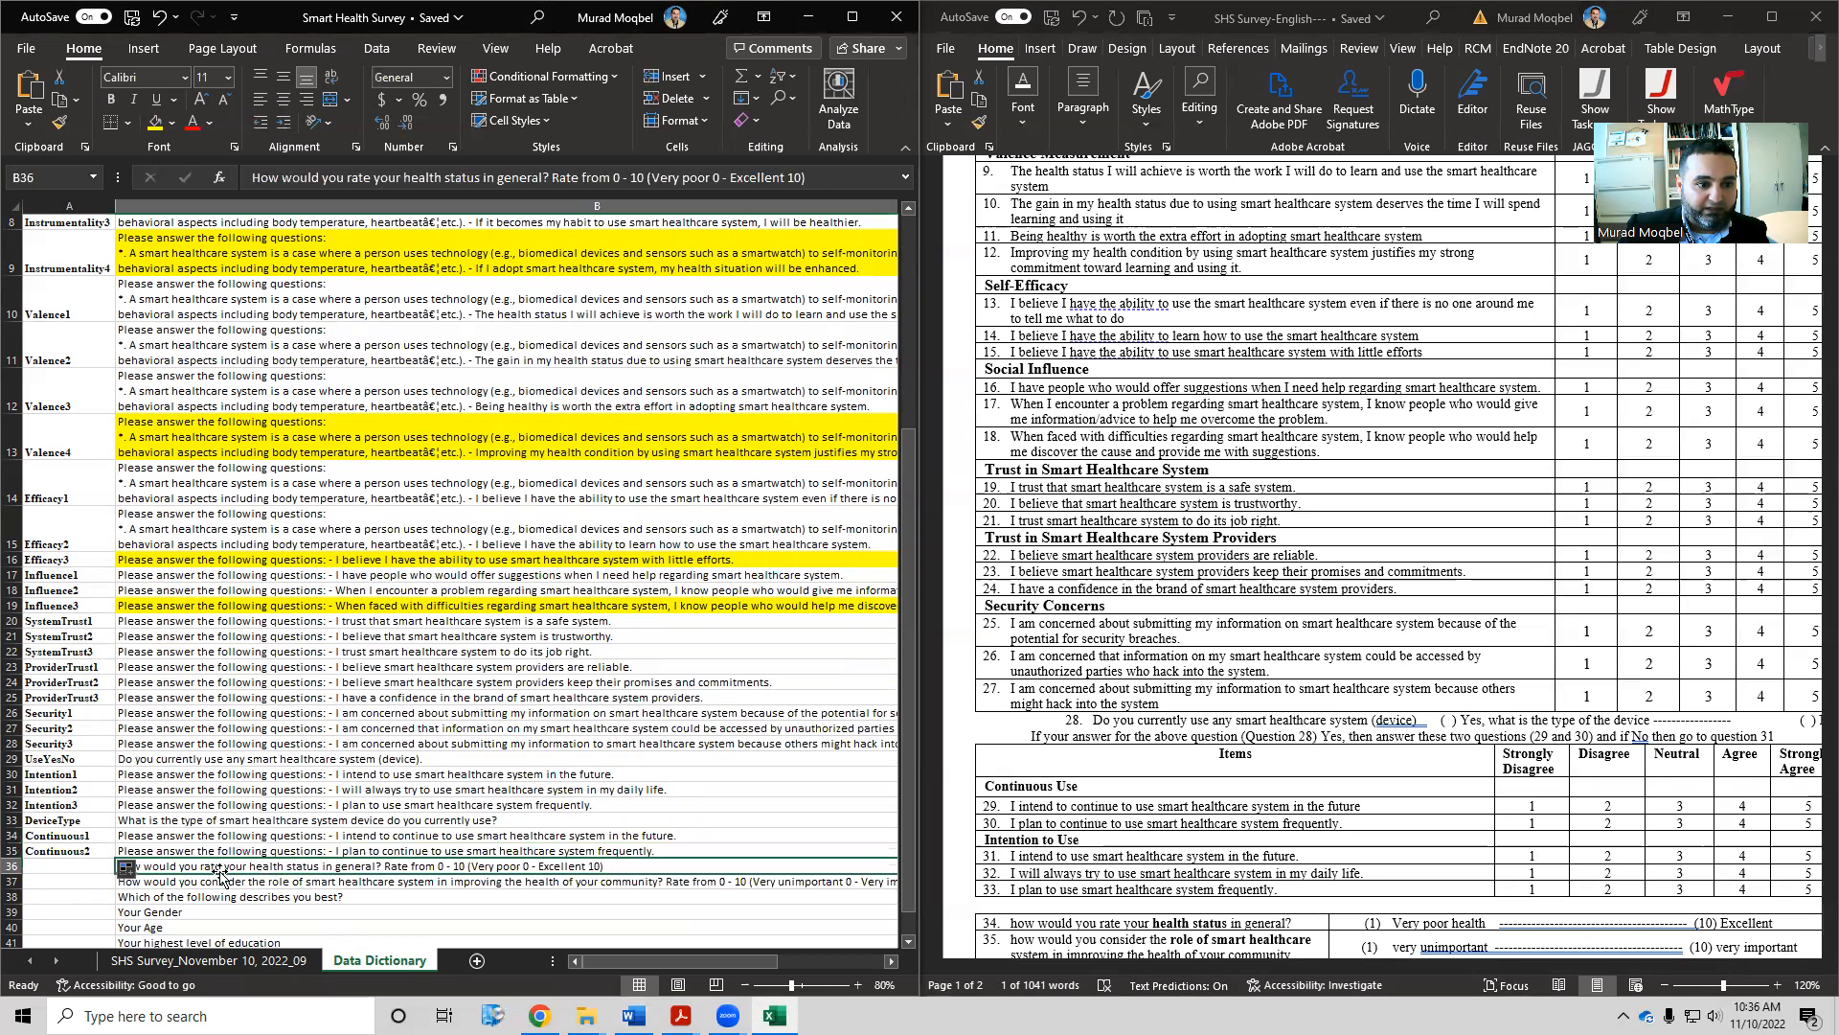
{"action": "left_click", "coordinate": [69, 868]}
{"action": "type", "text": "HealthStatus"}
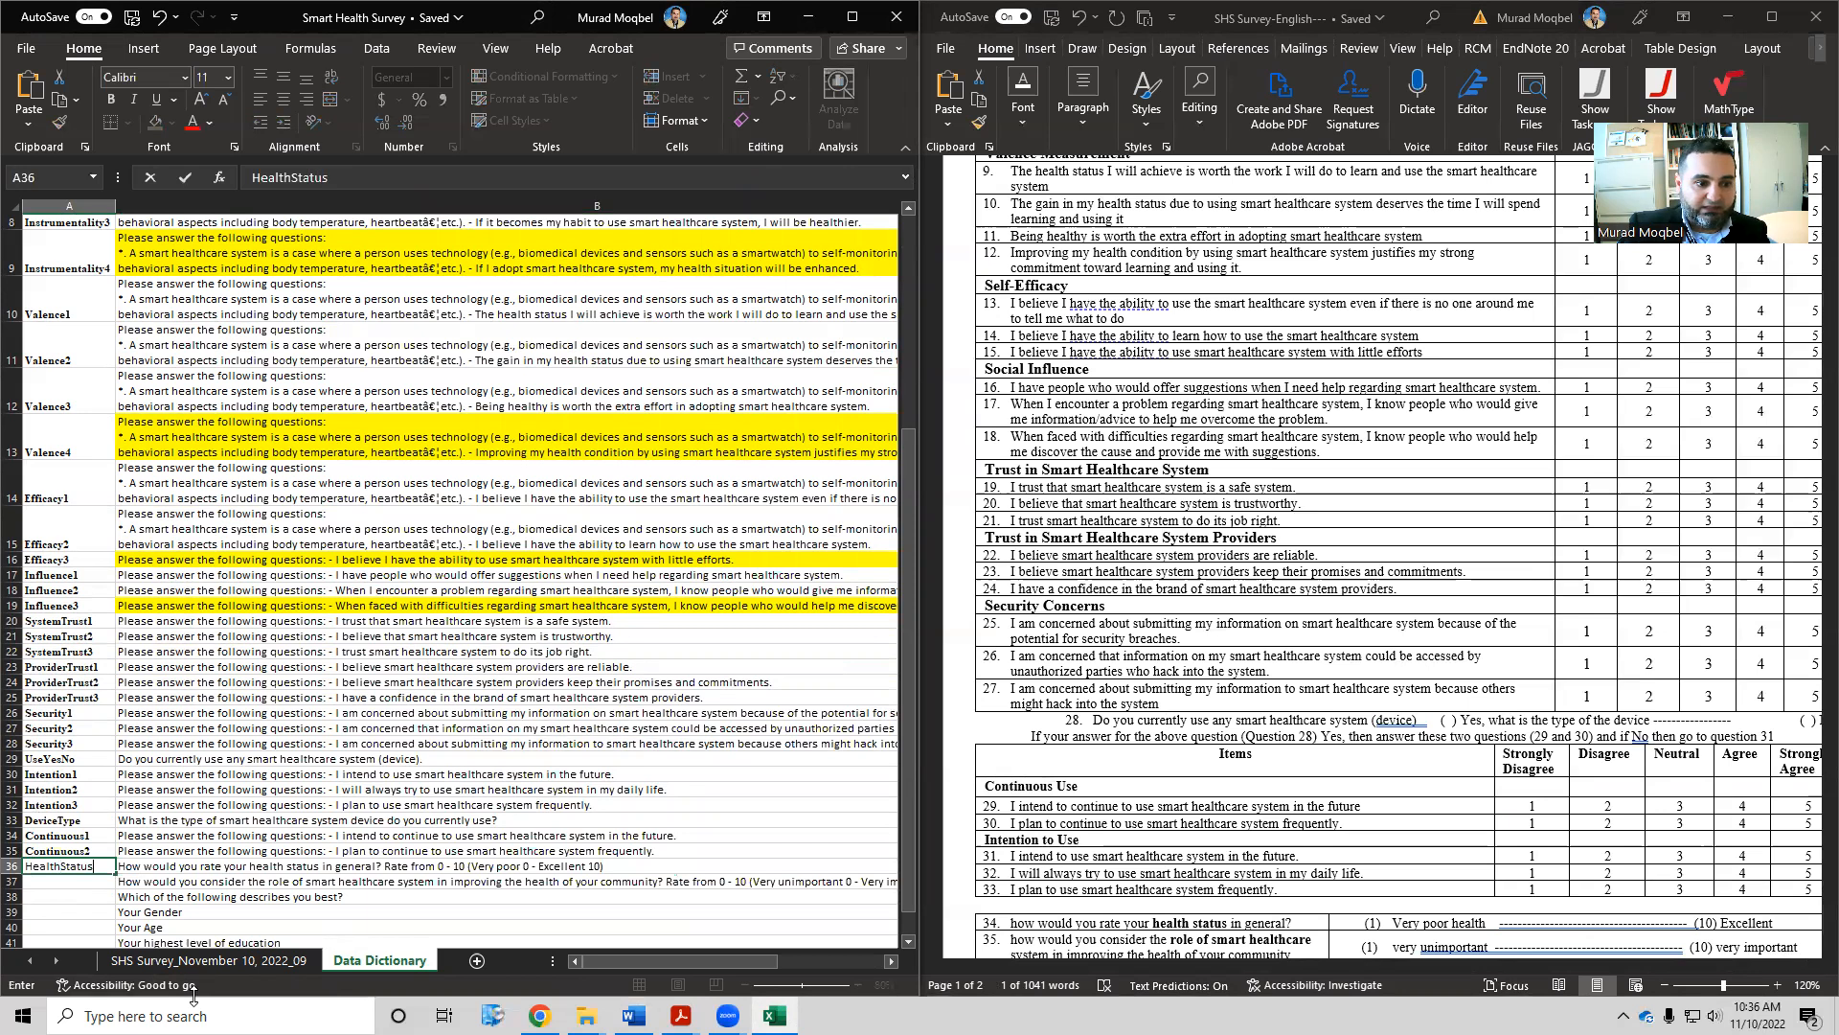
{"action": "key", "text": "Return"}
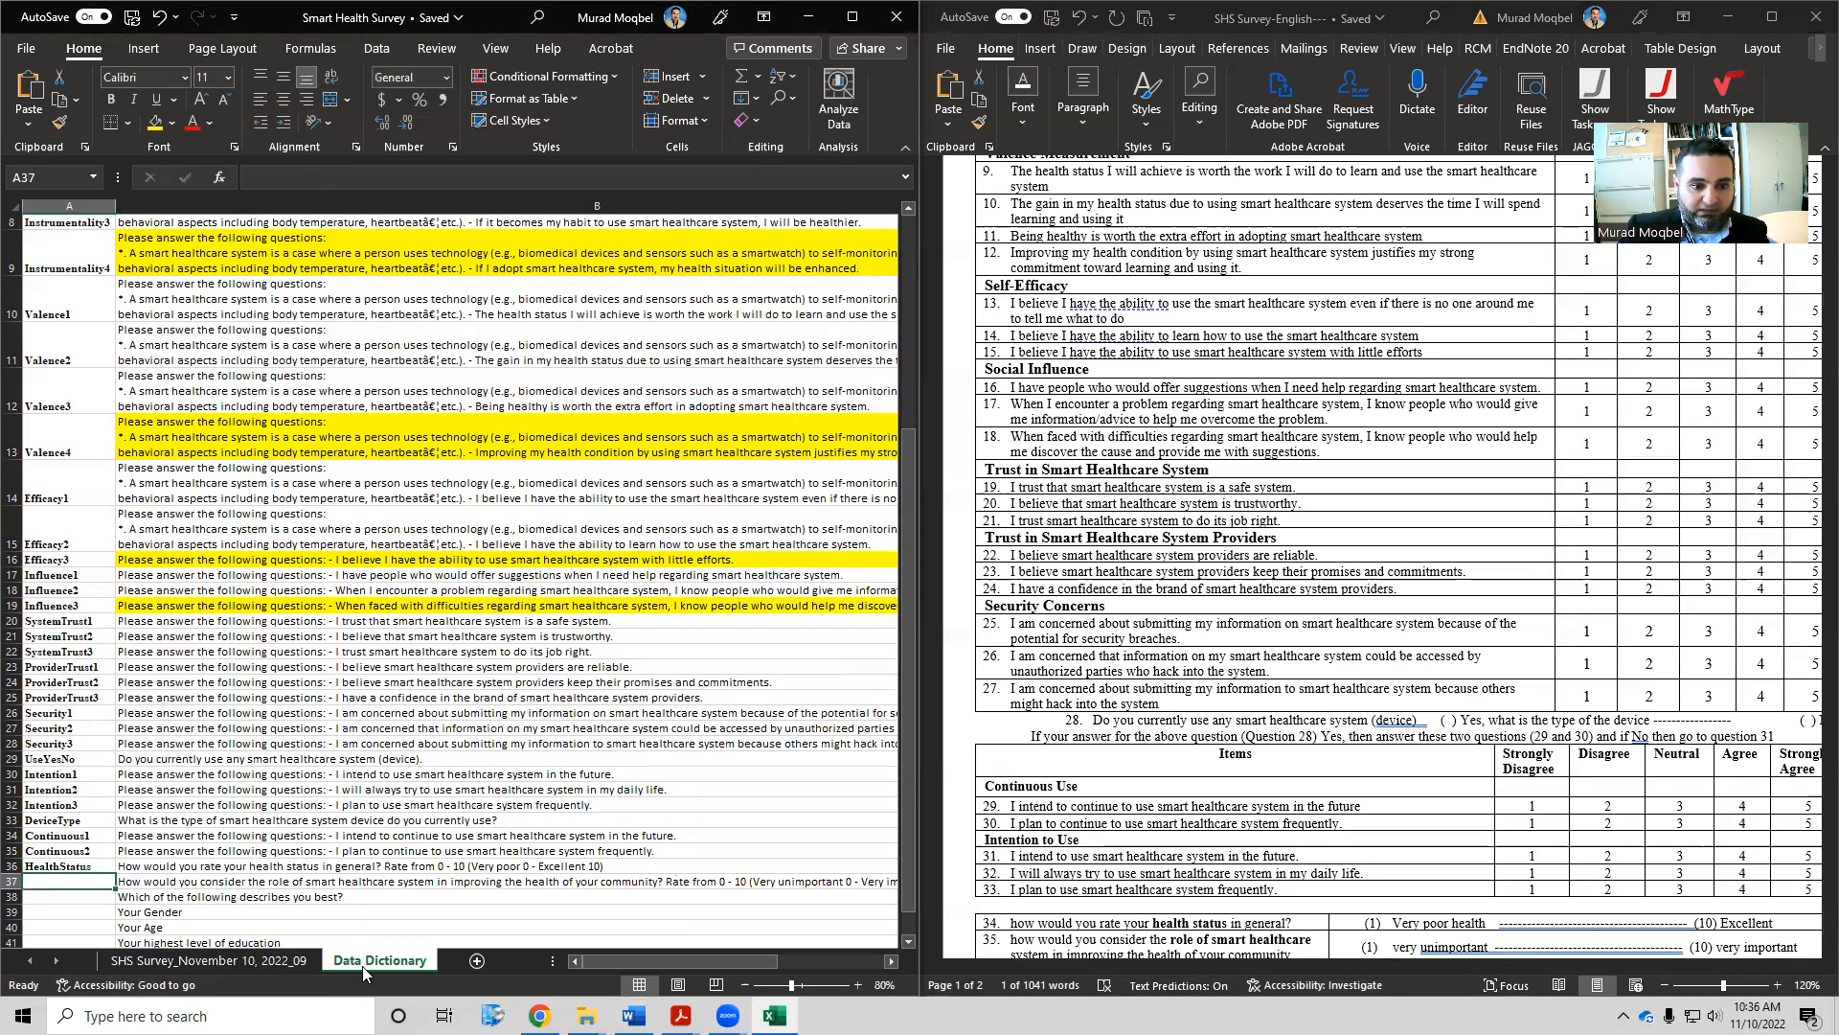
{"action": "type", "text": "He"}
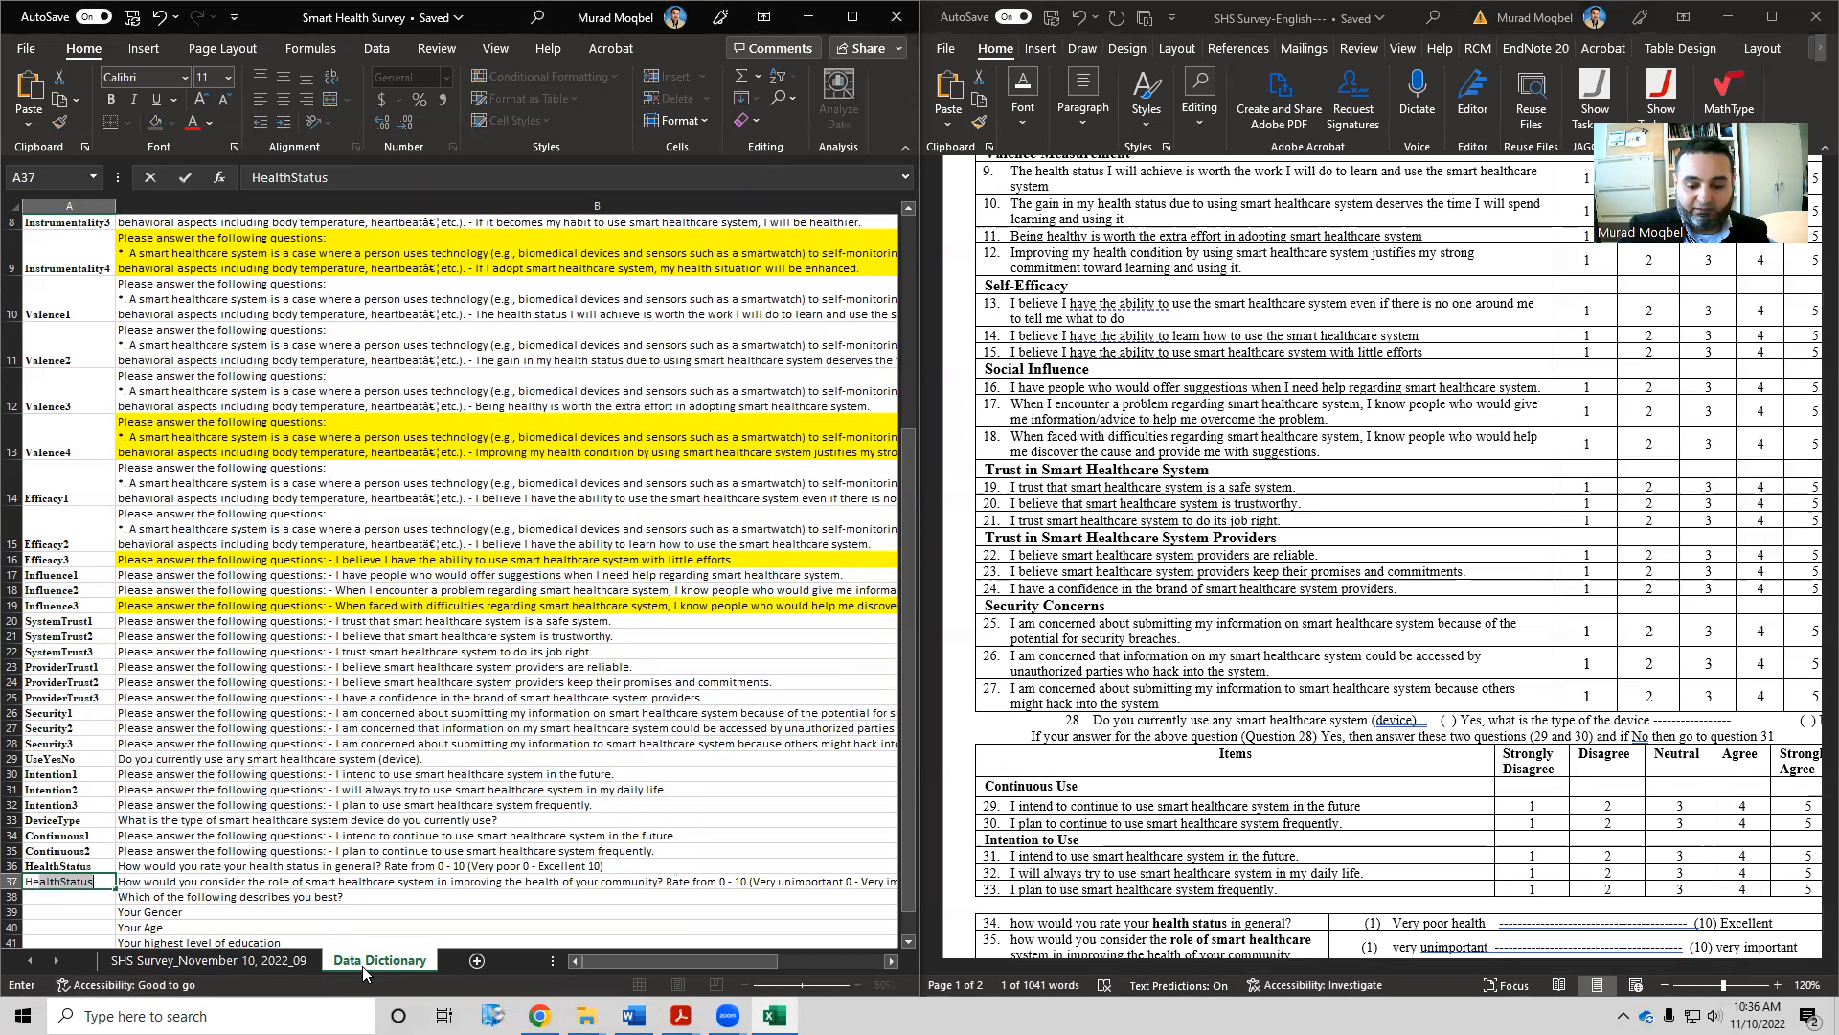
{"action": "type", "text": "althRole"}
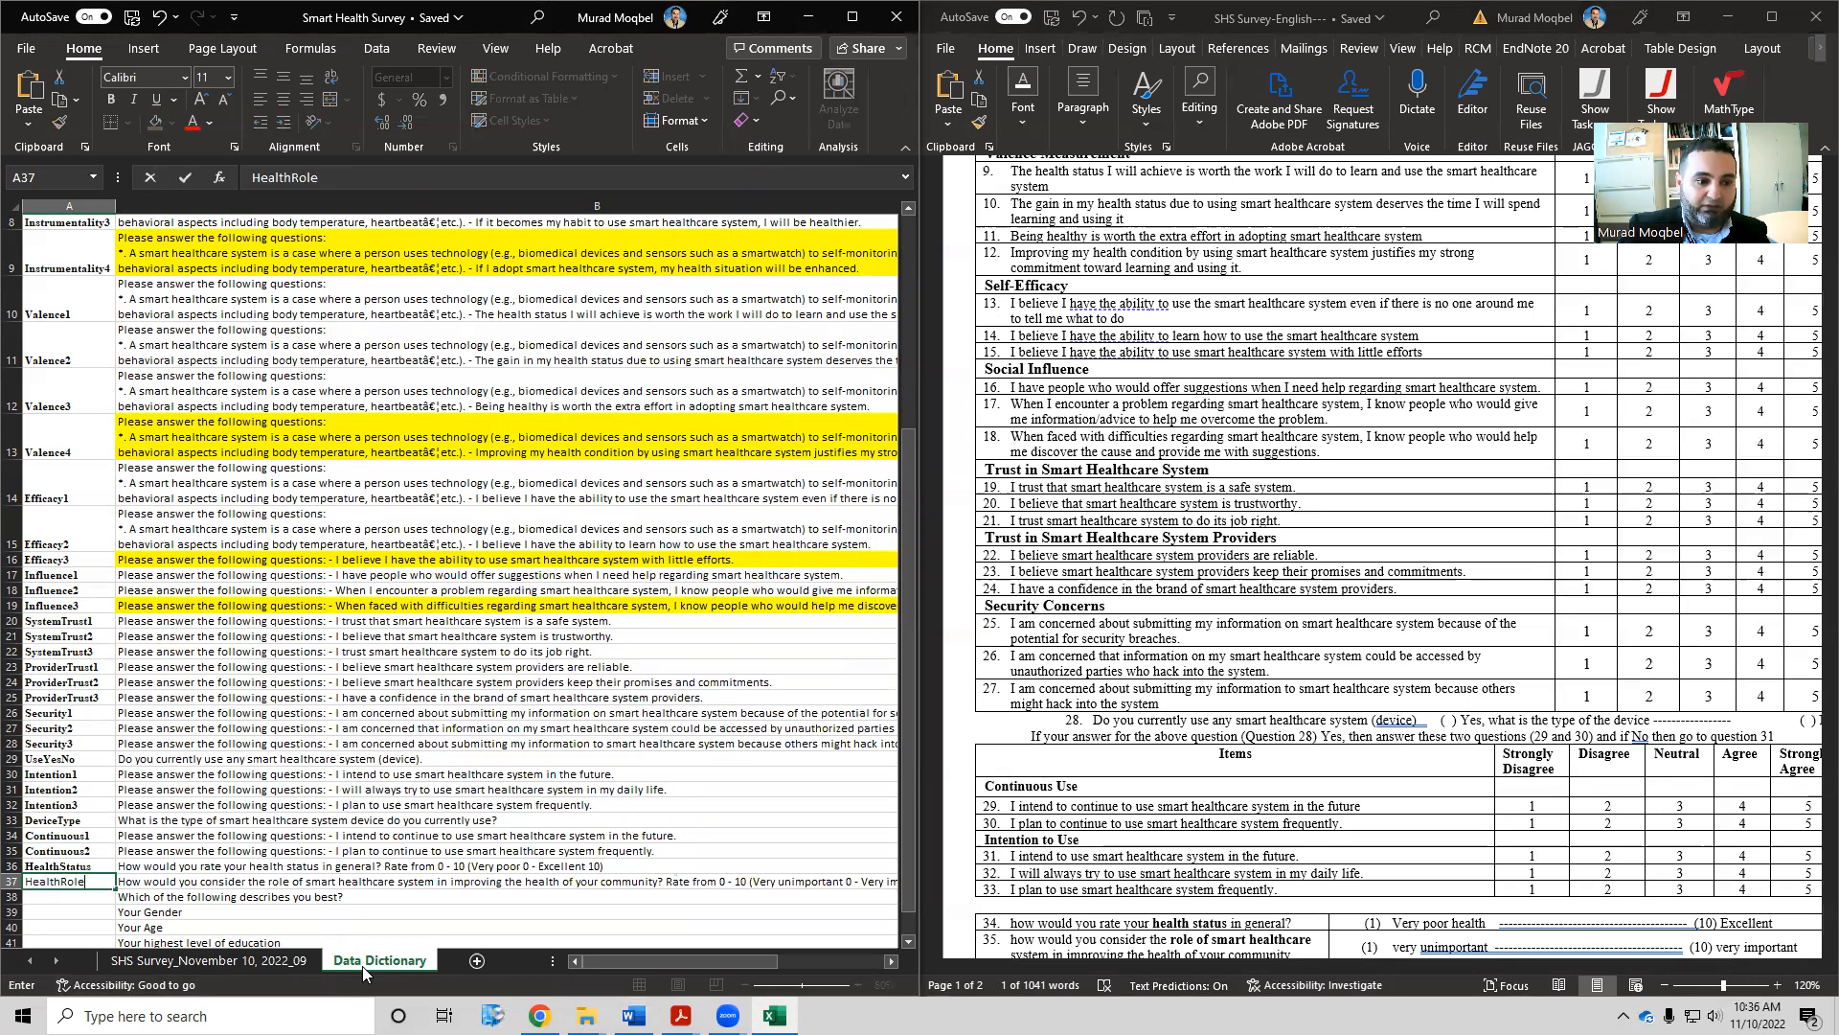
{"action": "key", "text": "Return"}
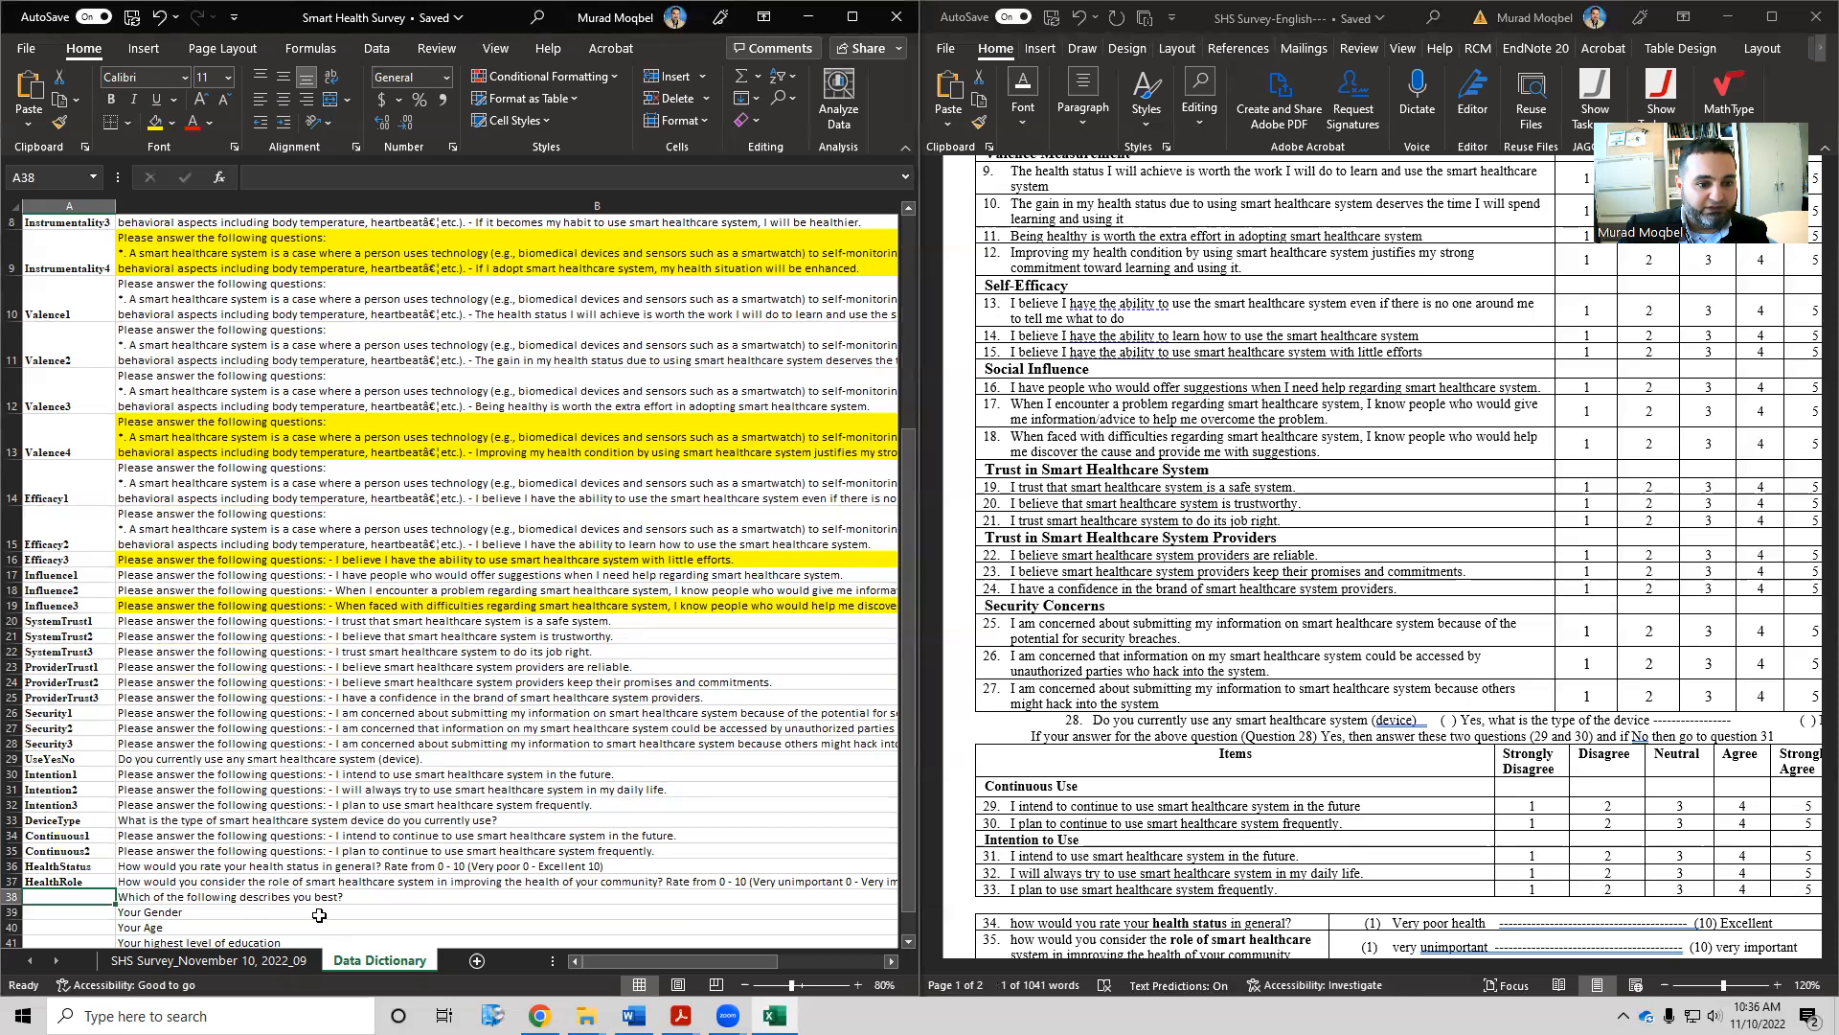
Copy "Innovativeness" from question 36 in Word and use it to enter "InnovativenessR" in Excel cell A38
{"action": "scroll", "coordinate": [1218, 795], "scroll_direction": "down", "scroll_amount": 1}
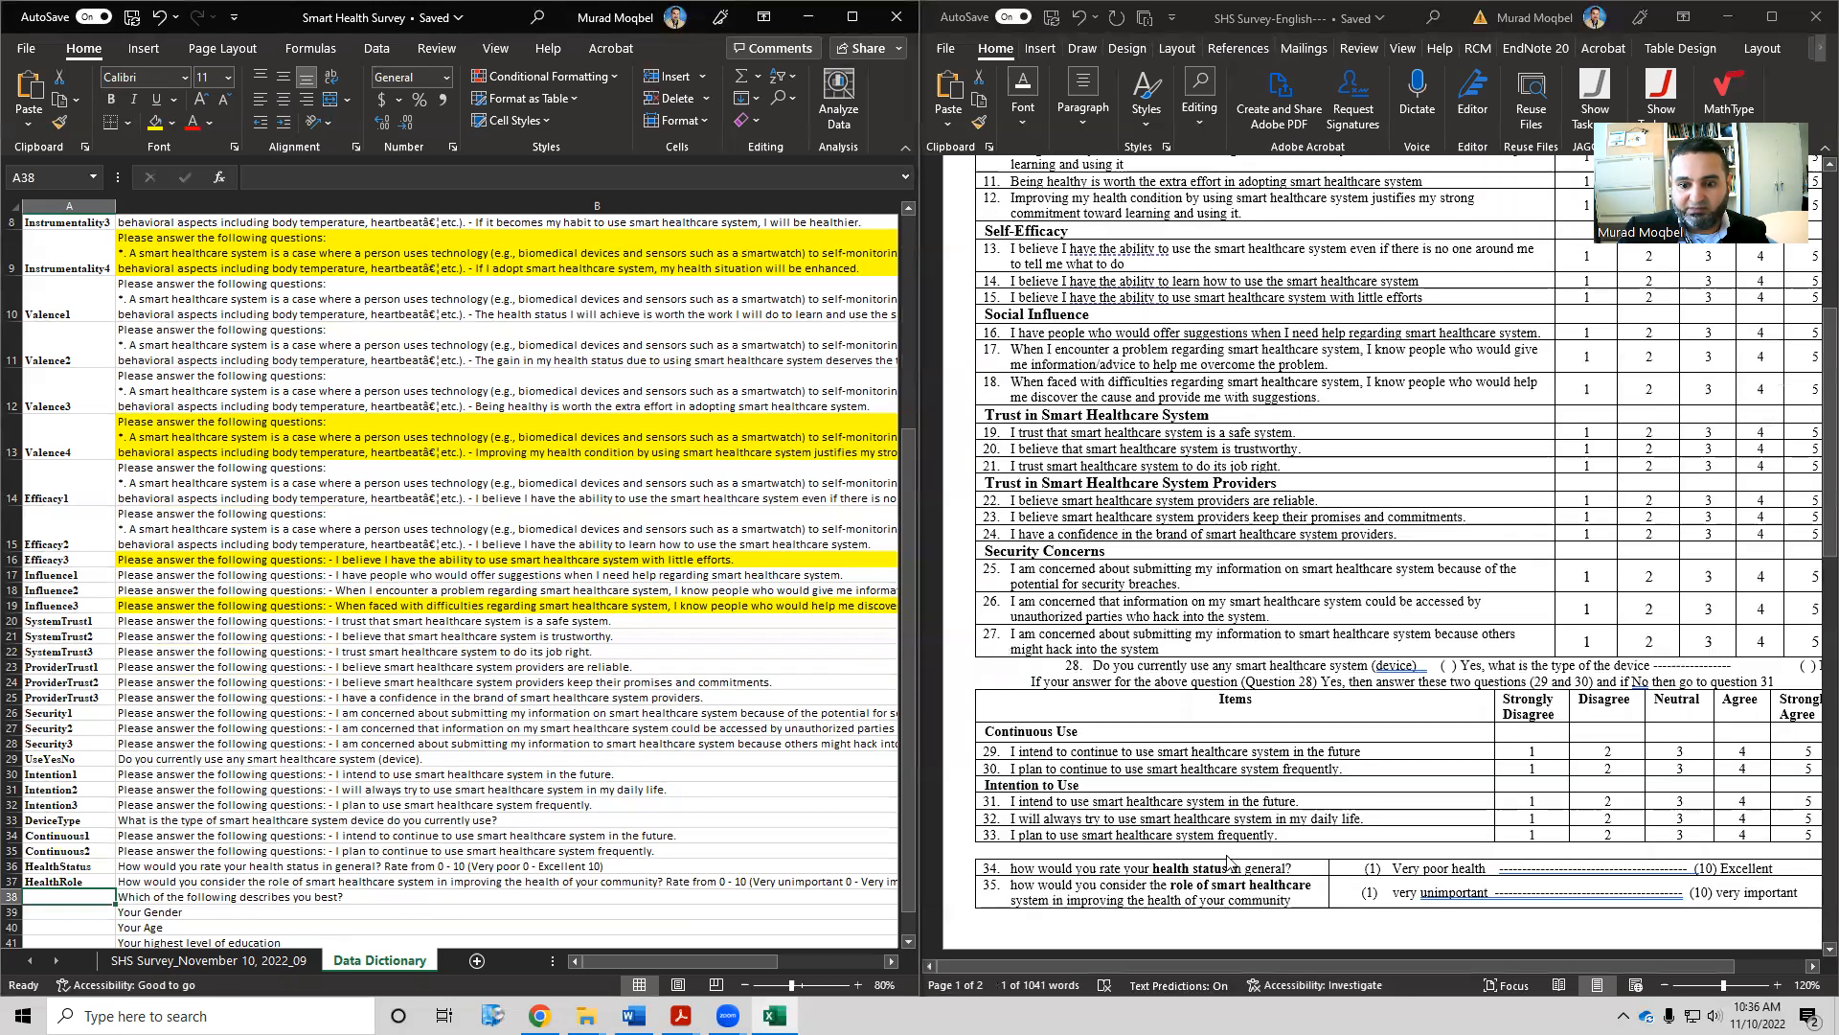
{"action": "scroll", "coordinate": [1283, 873], "scroll_direction": "down", "scroll_amount": 6}
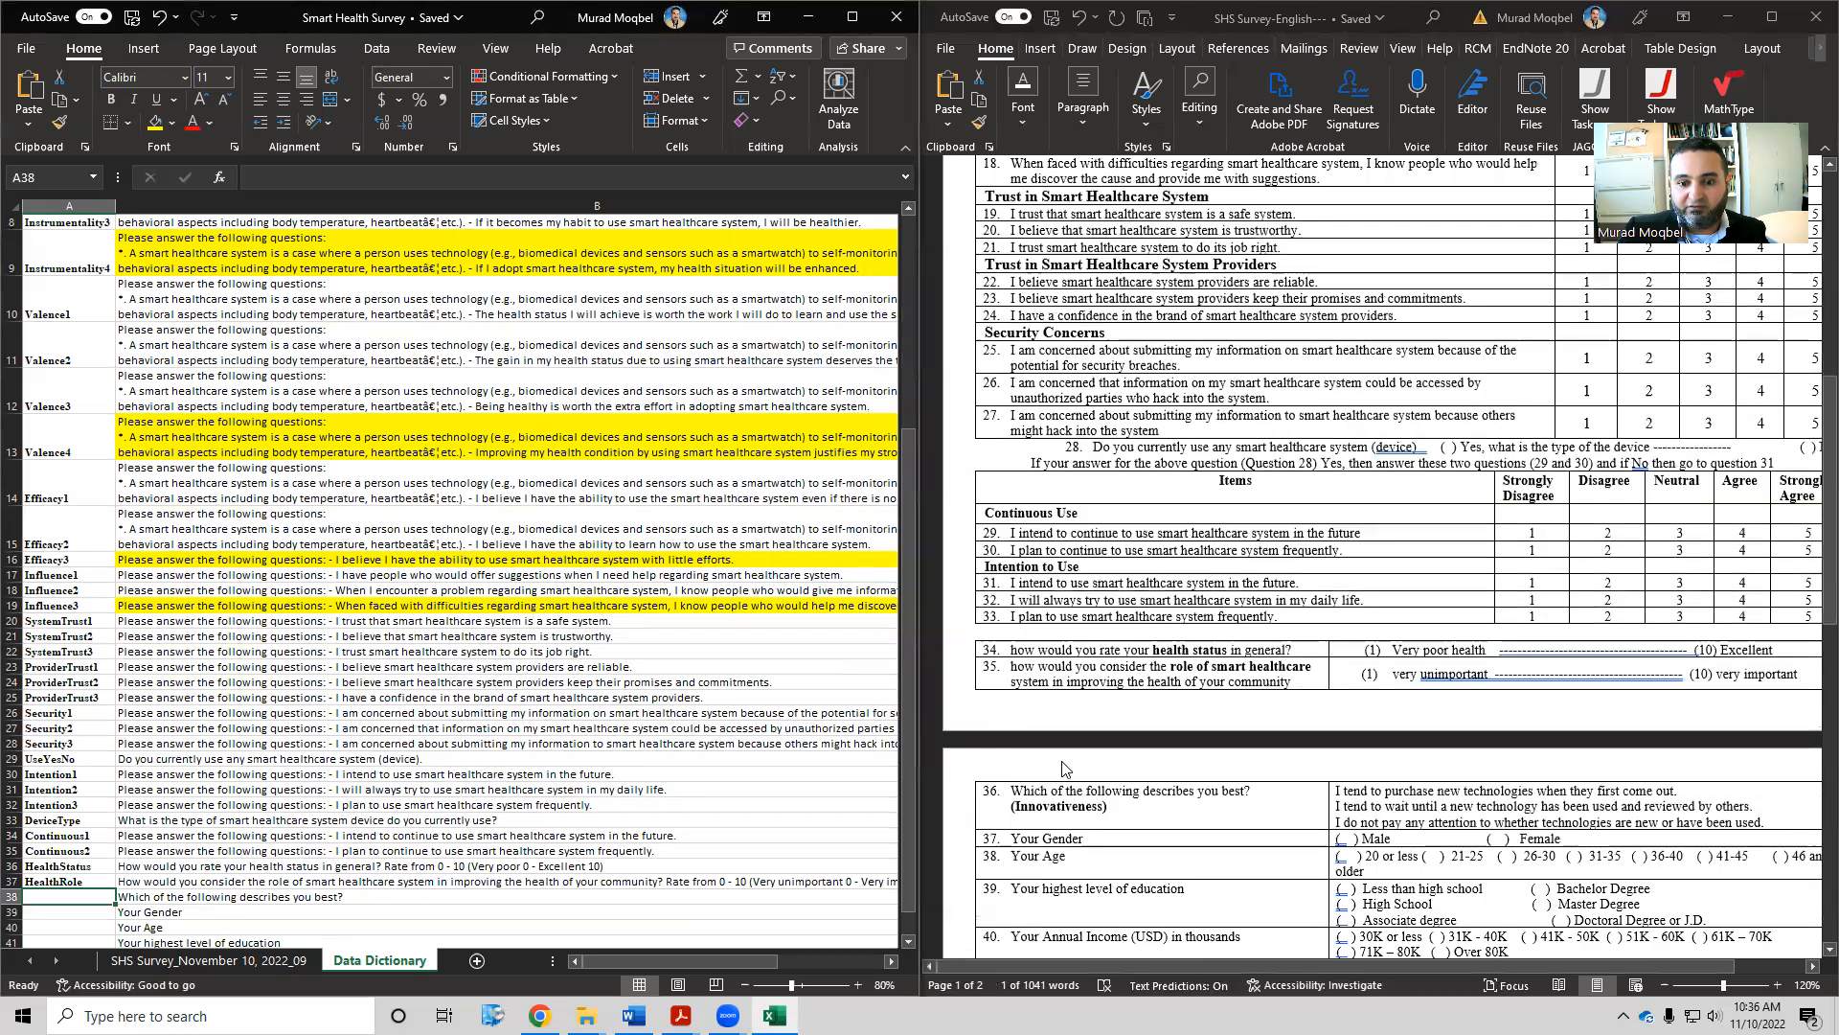
{"action": "left_click_drag", "start_coordinate": [1103, 698], "coordinate": [1020, 698]}
{"action": "key", "text": "ctrl+c"}
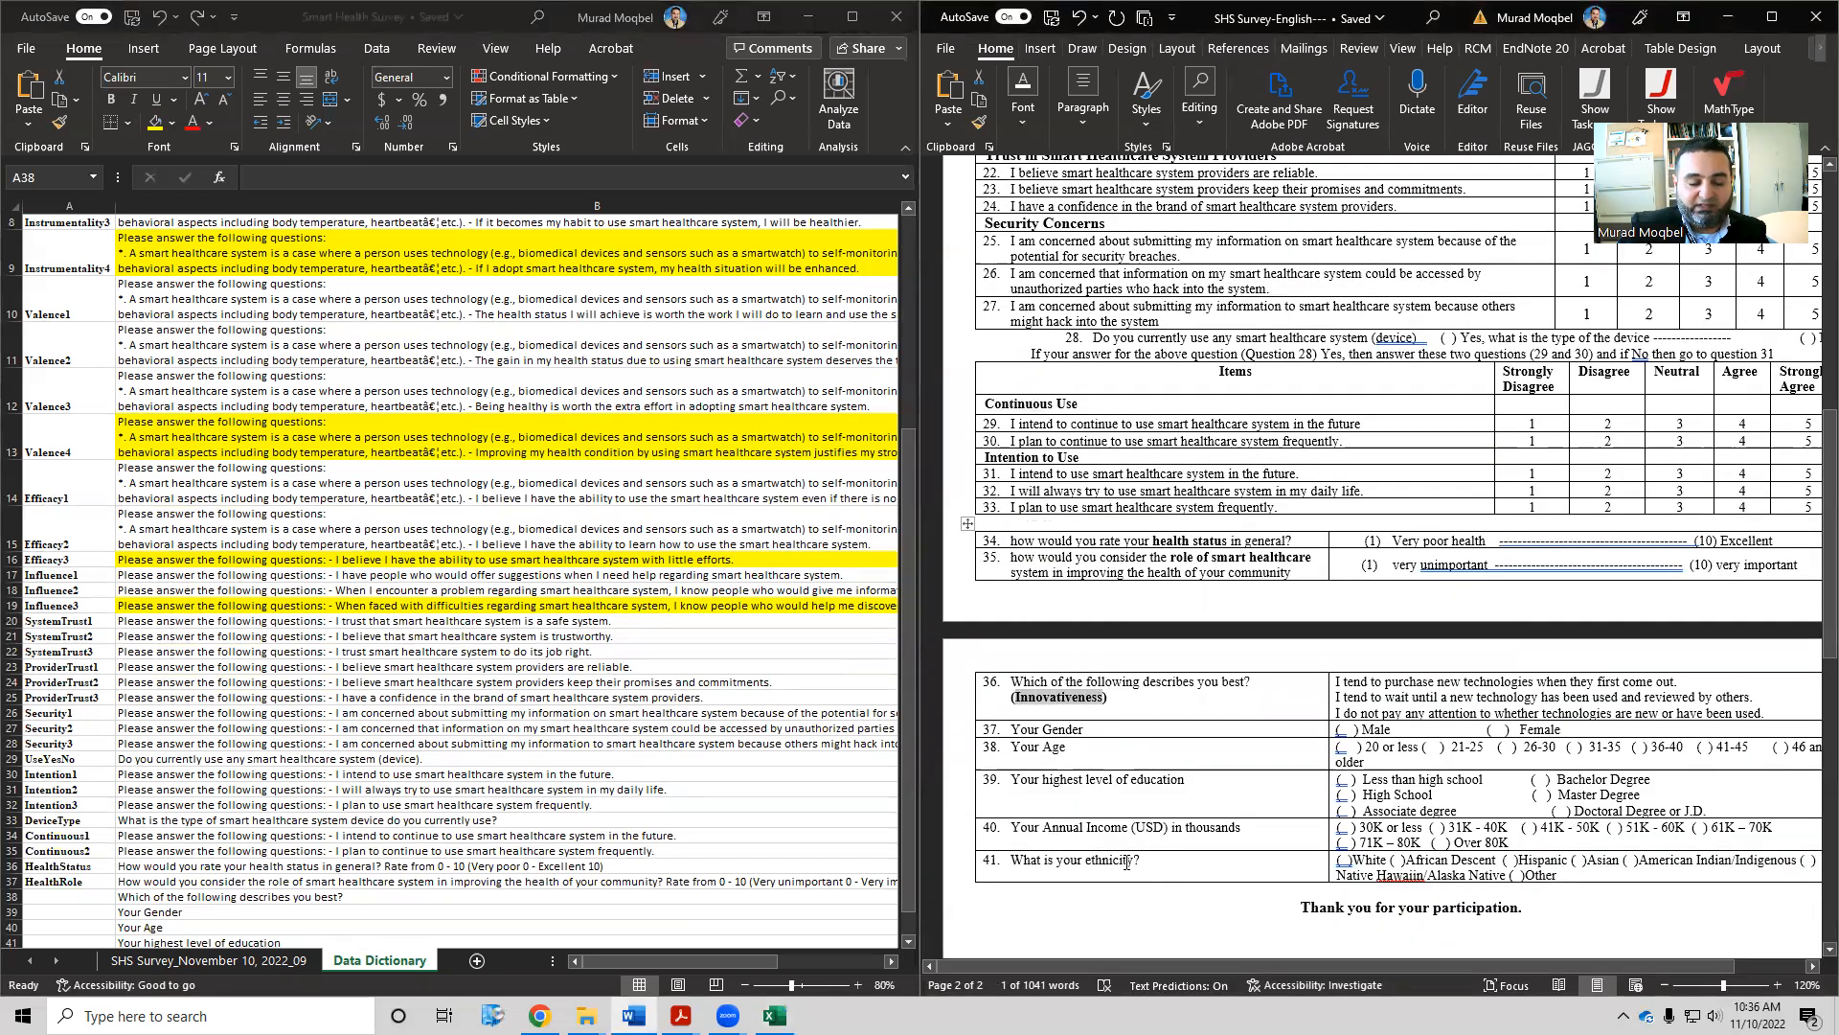
{"action": "left_click", "coordinate": [75, 895]}
{"action": "double_click", "coordinate": [83, 894]}
{"action": "key", "text": "ctrl+v"}
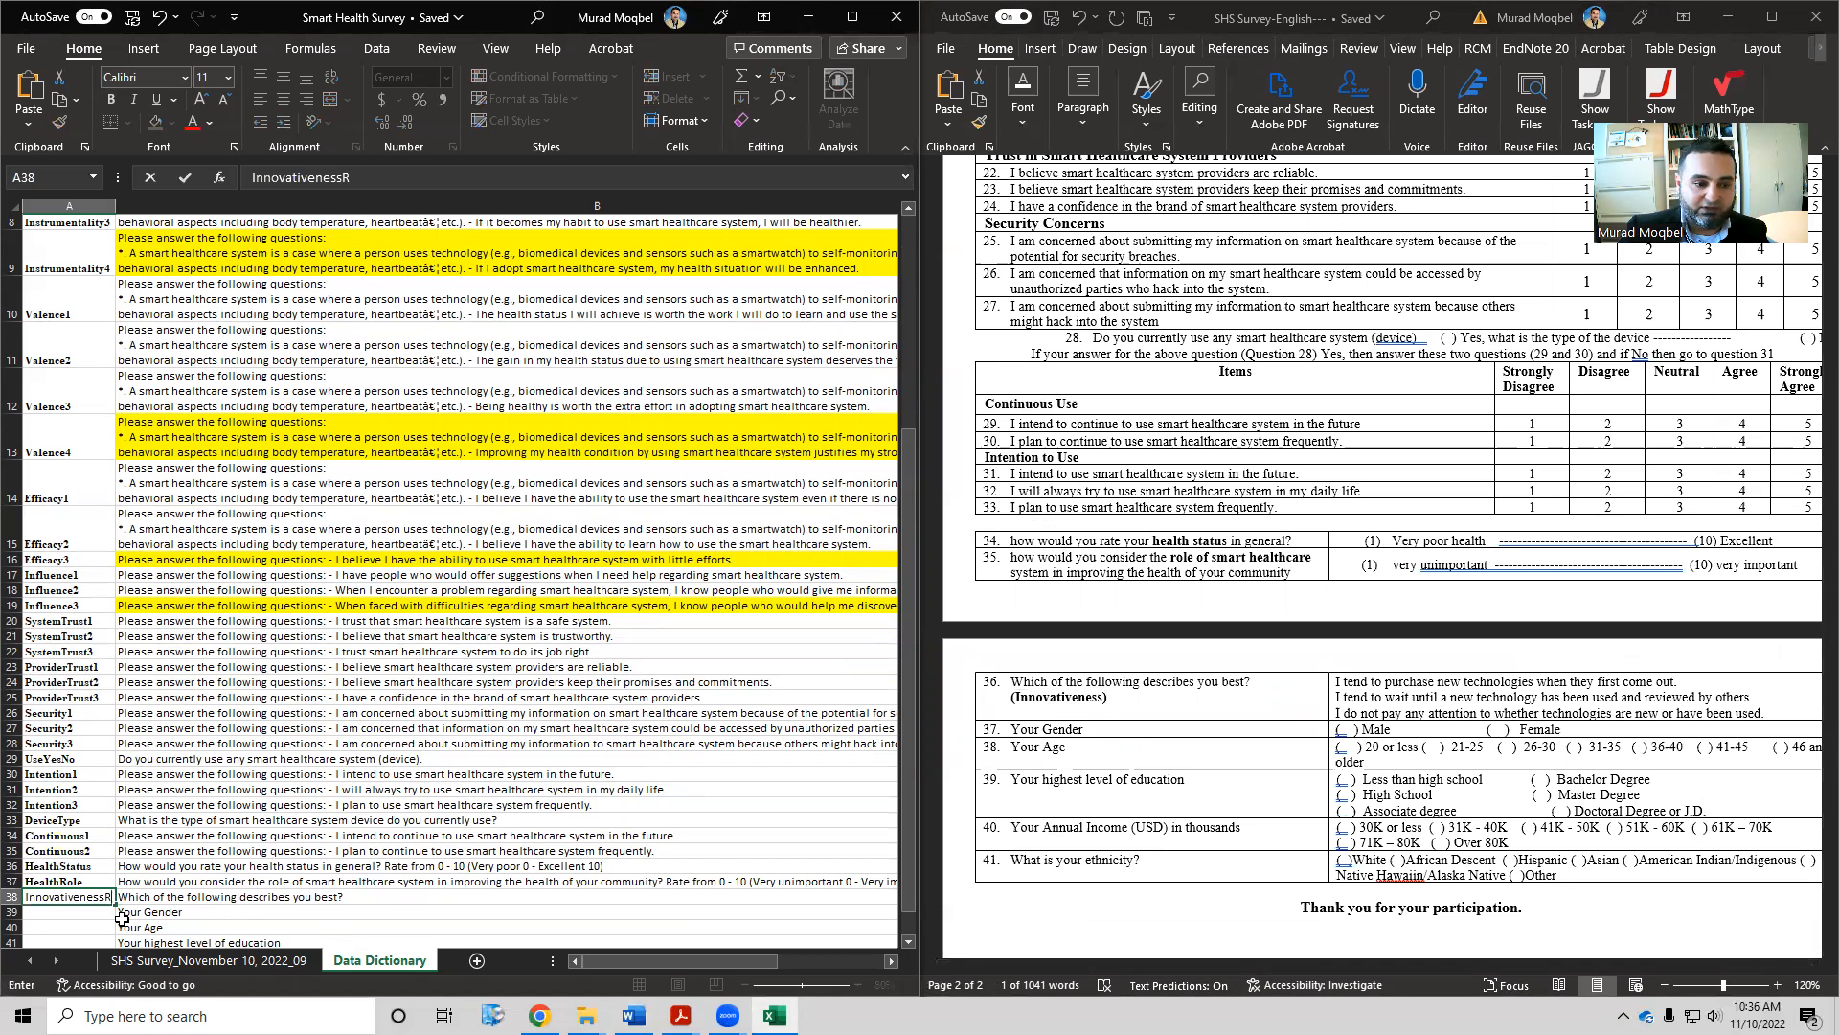
{"action": "key", "text": "Return"}
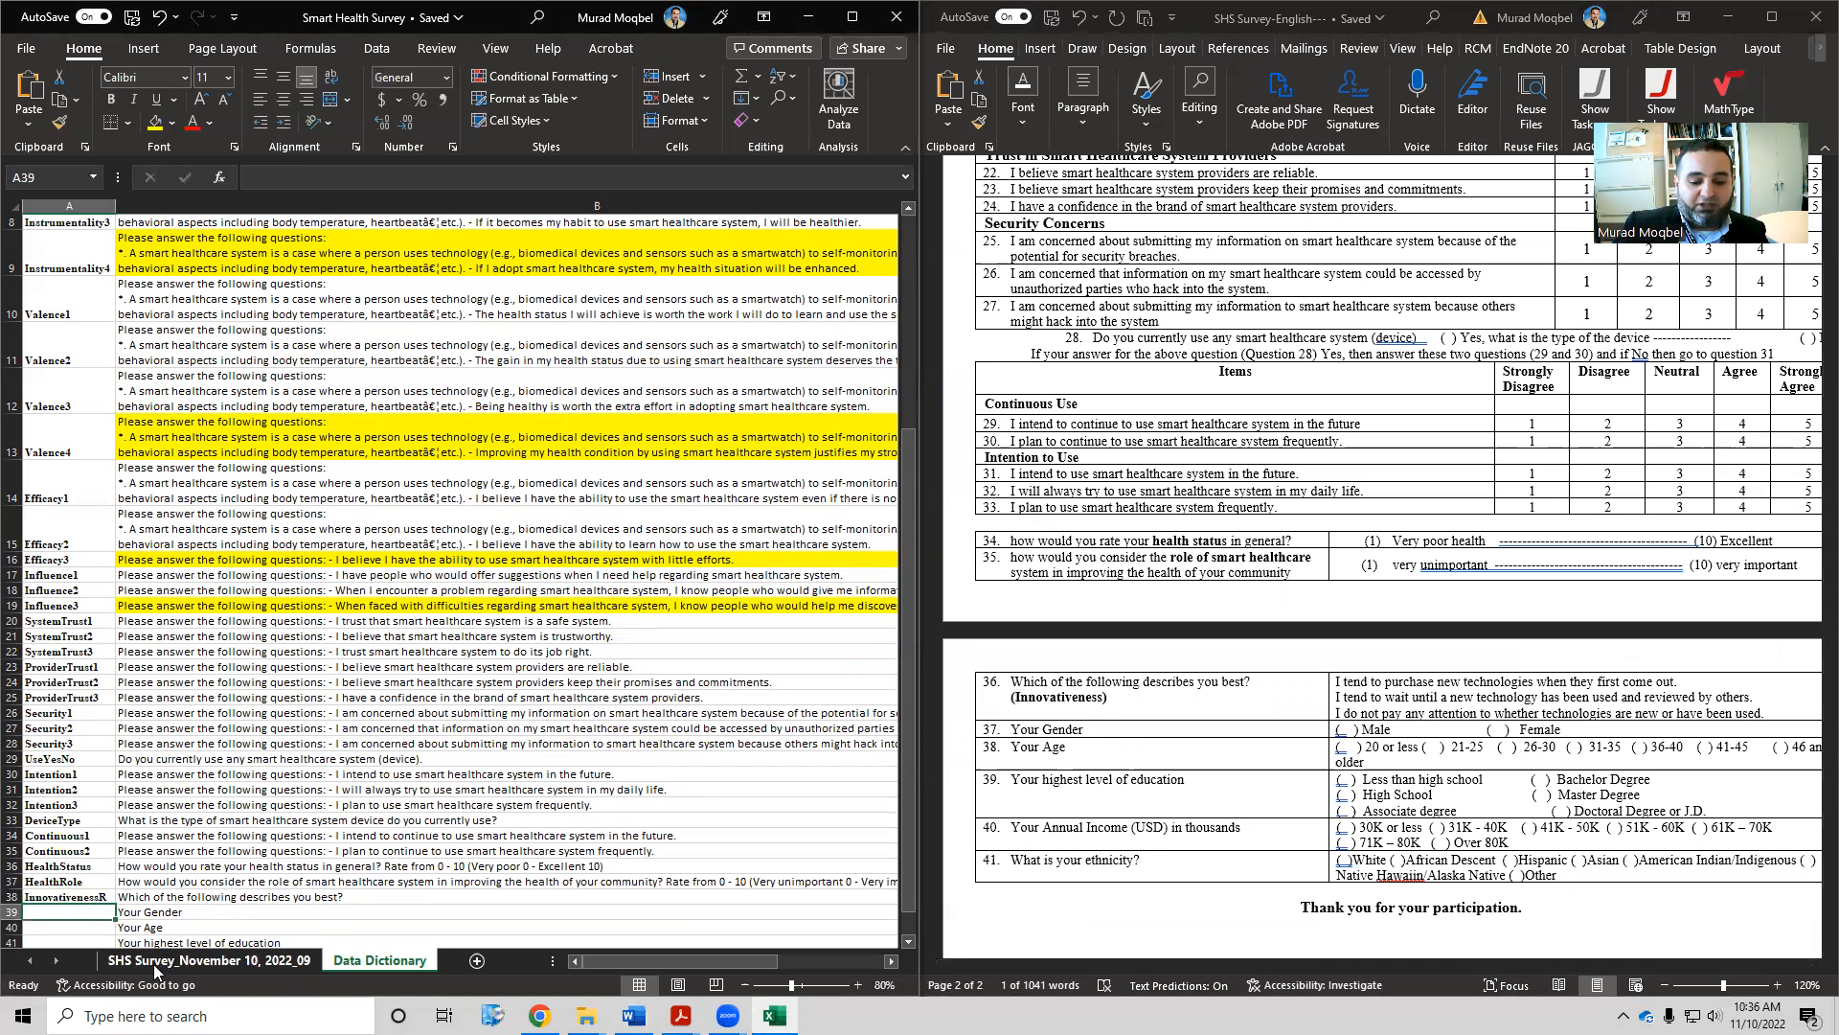
{"action": "type", "text": "Gender"}
{"action": "key", "text": "BackSpace"}
{"action": "key", "text": "BackSpace"}
{"action": "key", "text": "BackSpace"}
{"action": "key", "text": "BackSpace"}
{"action": "key", "text": "BackSpace"}
{"action": "key", "text": "BackSpace"}
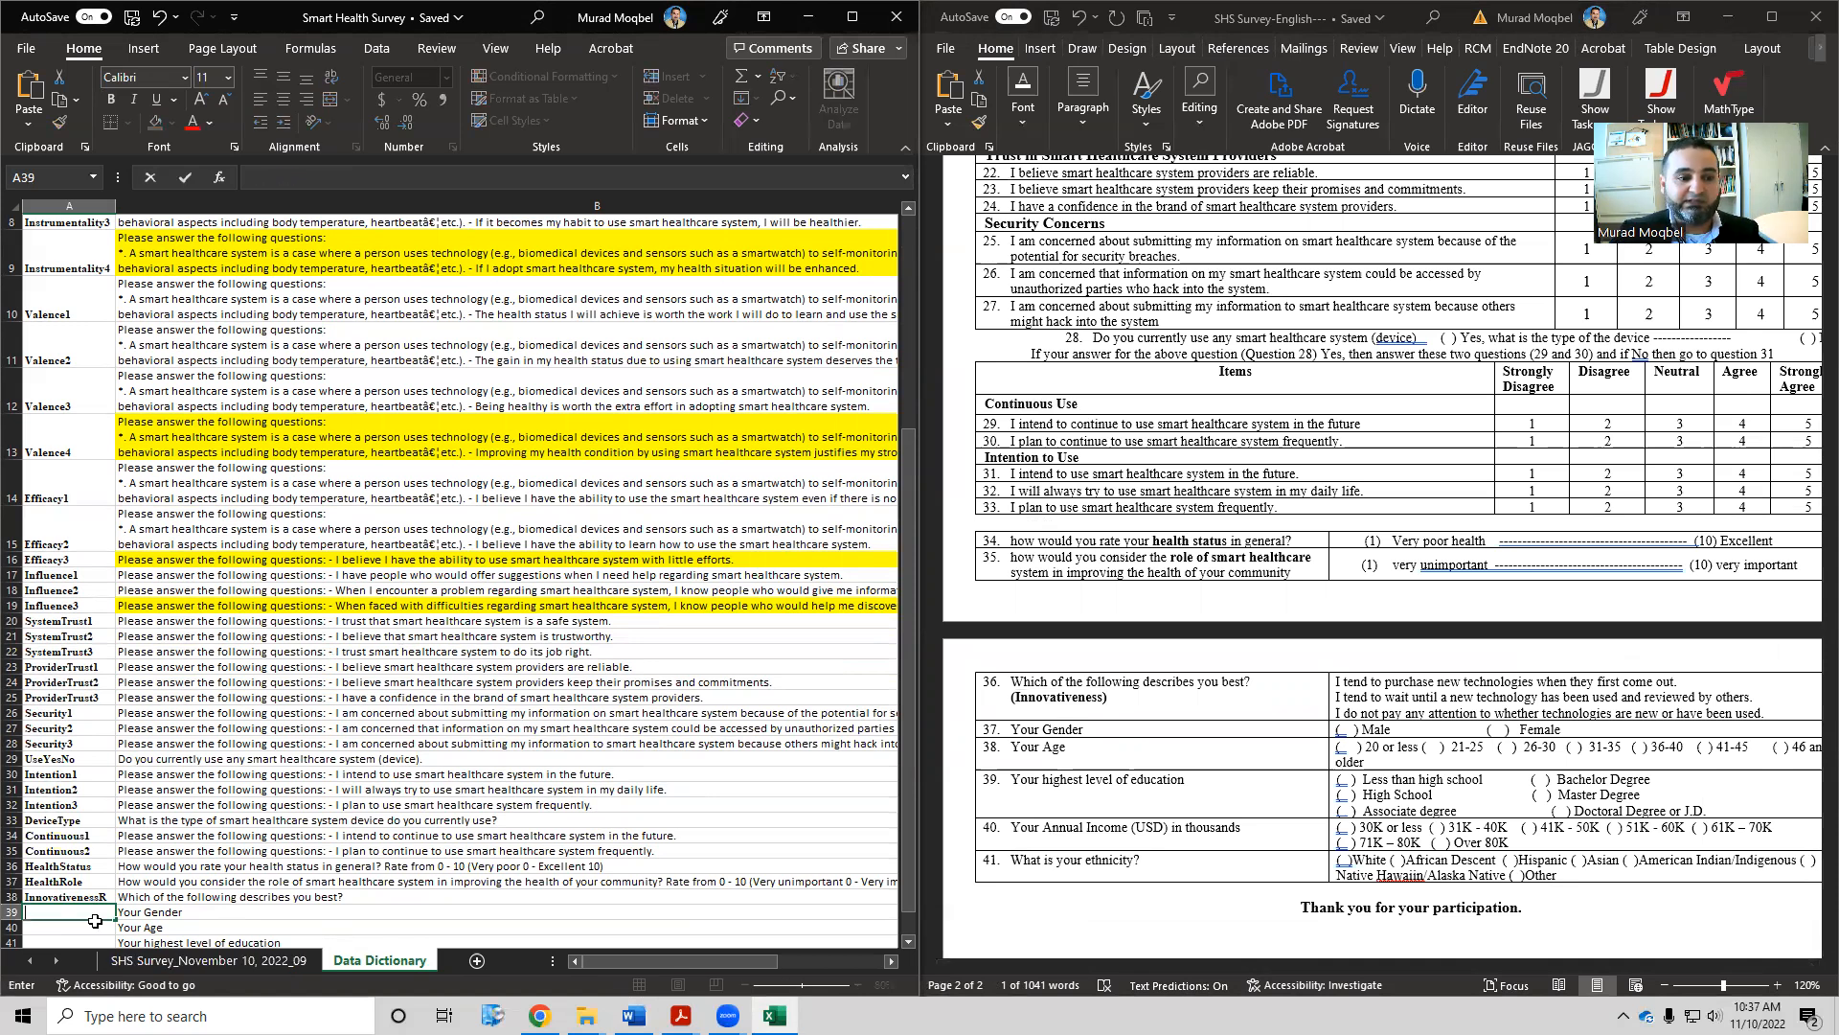
Enter "Gender" in cell A39 and "Age" in cell A40 as the variable names for those questions
{"action": "type", "text": "Gender"}
{"action": "key", "text": "Return"}
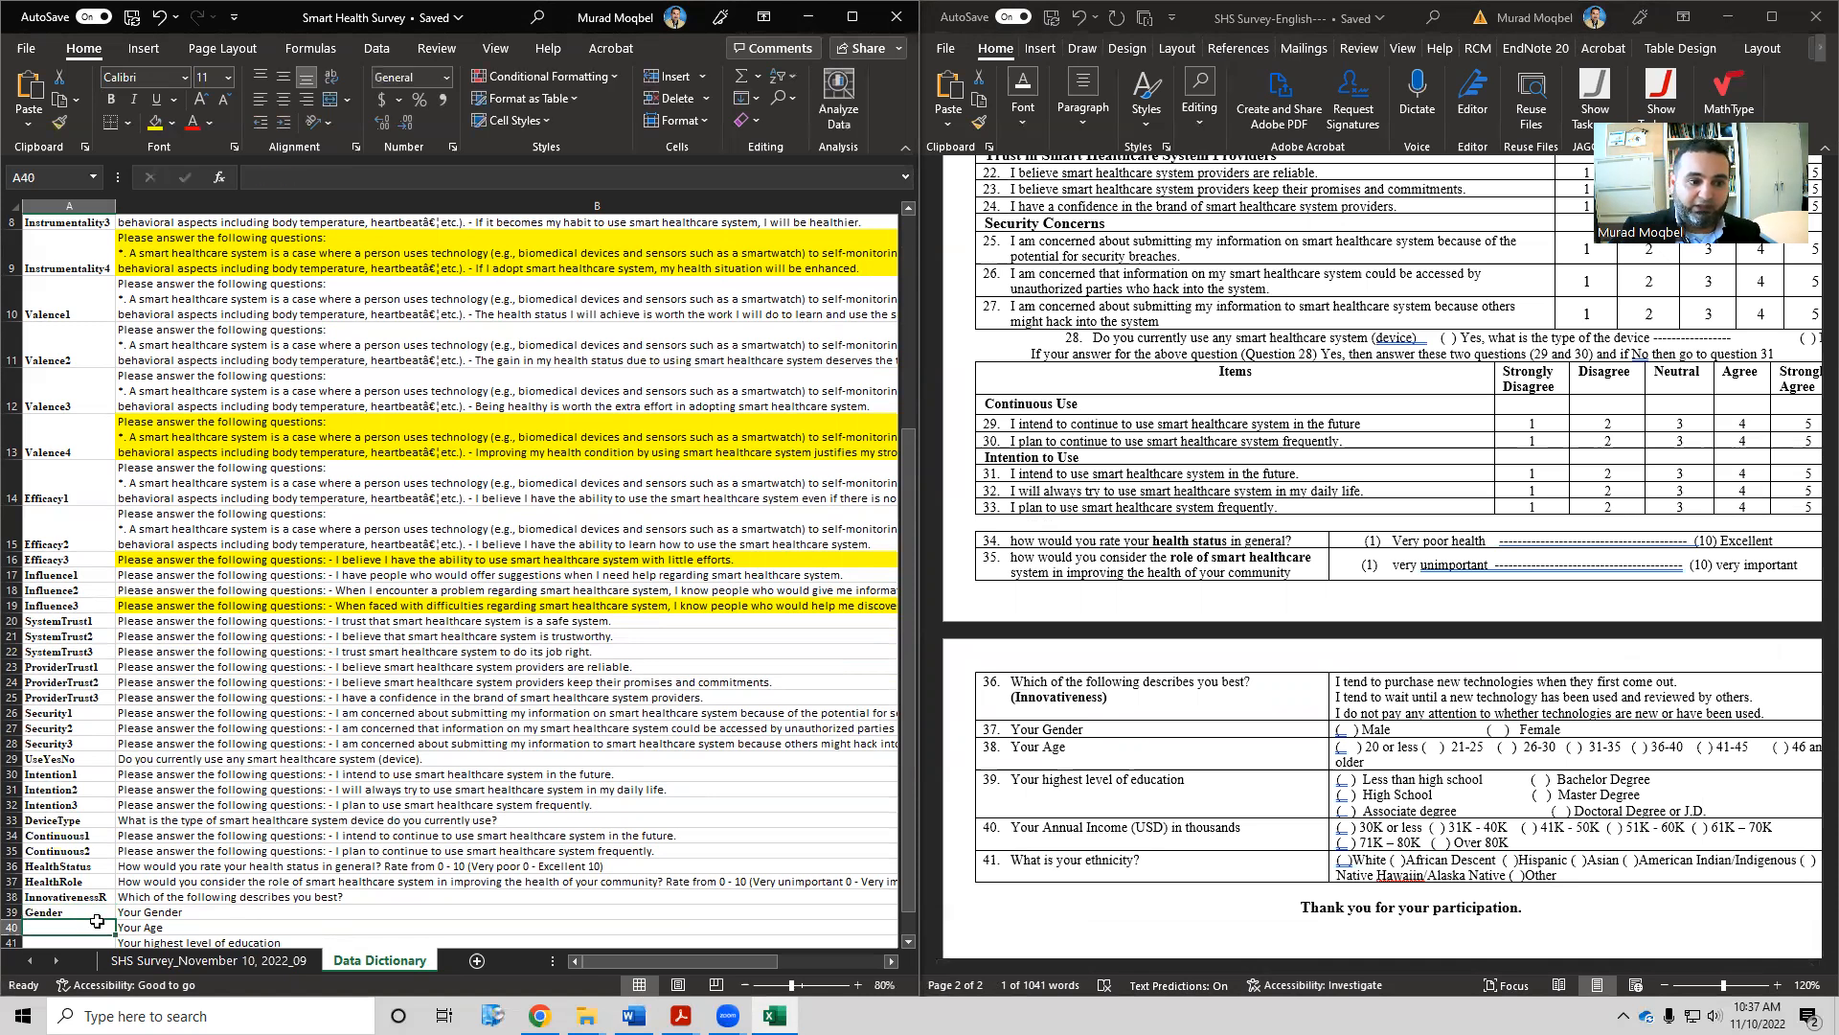
{"action": "scroll", "coordinate": [101, 866], "scroll_direction": "down", "scroll_amount": 1}
{"action": "scroll", "coordinate": [100, 866], "scroll_direction": "down", "scroll_amount": 1}
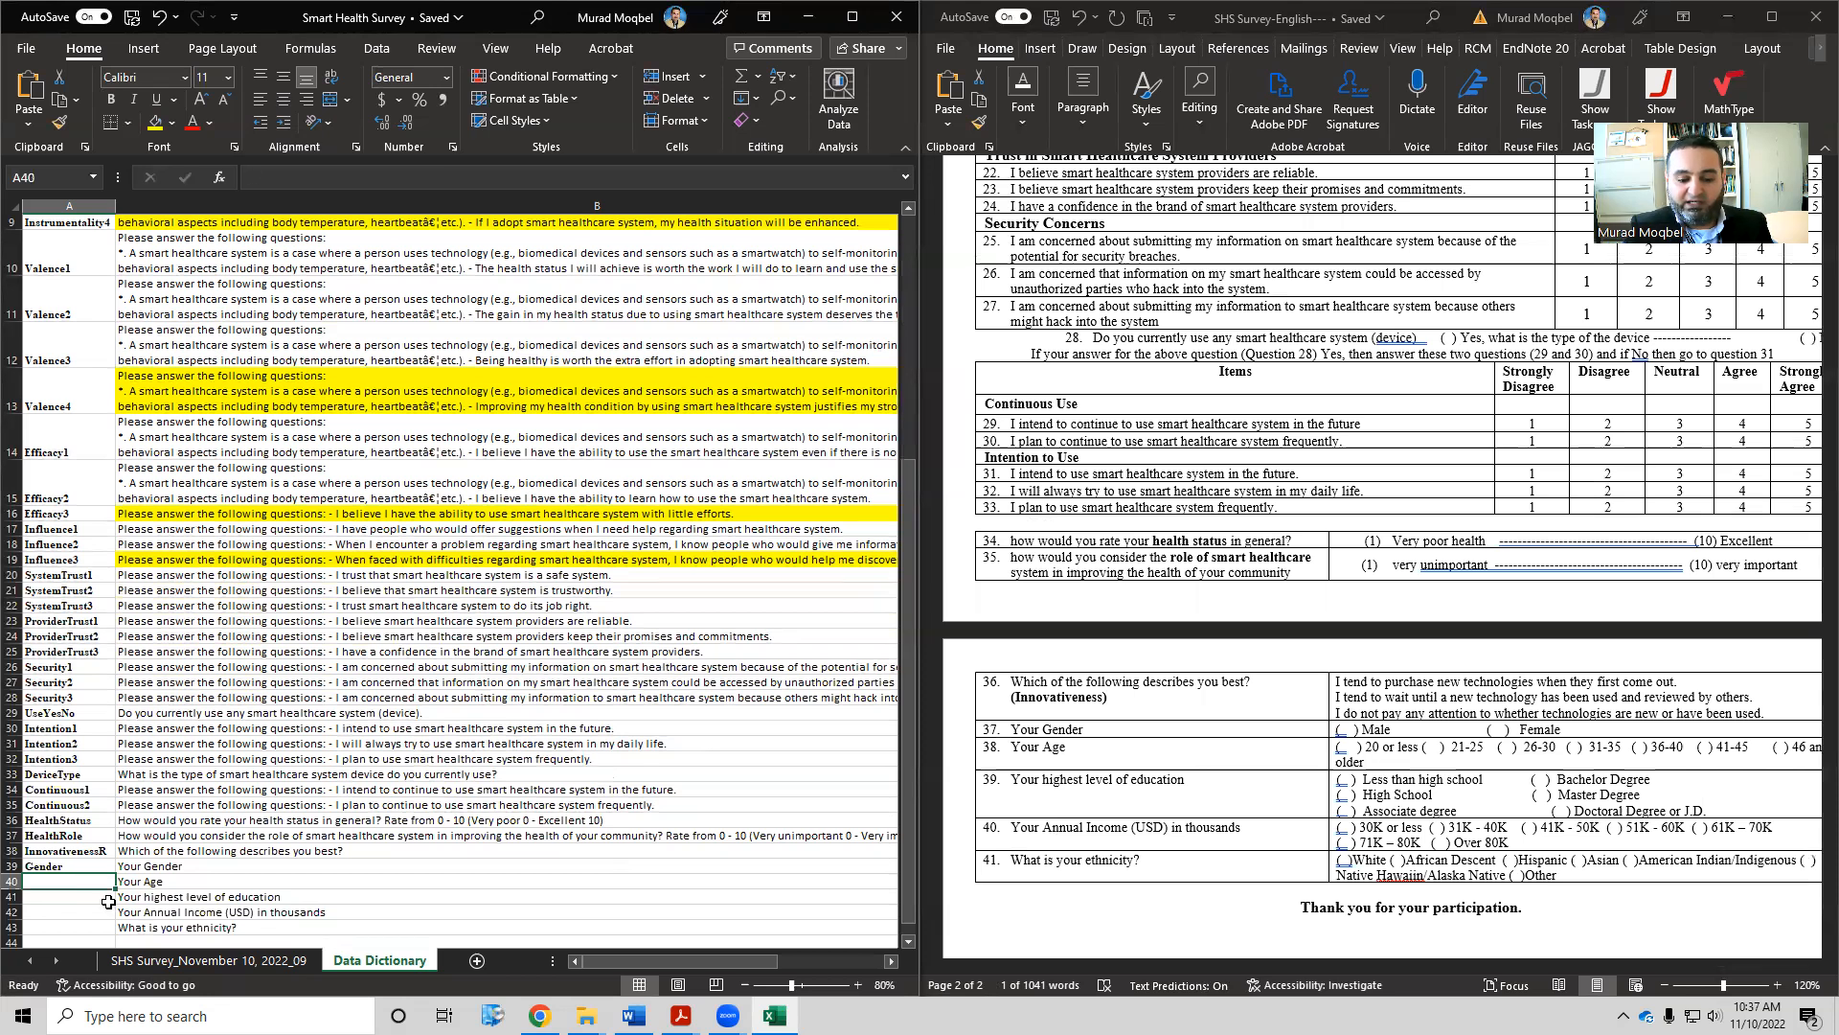
{"action": "type", "text": "Age"}
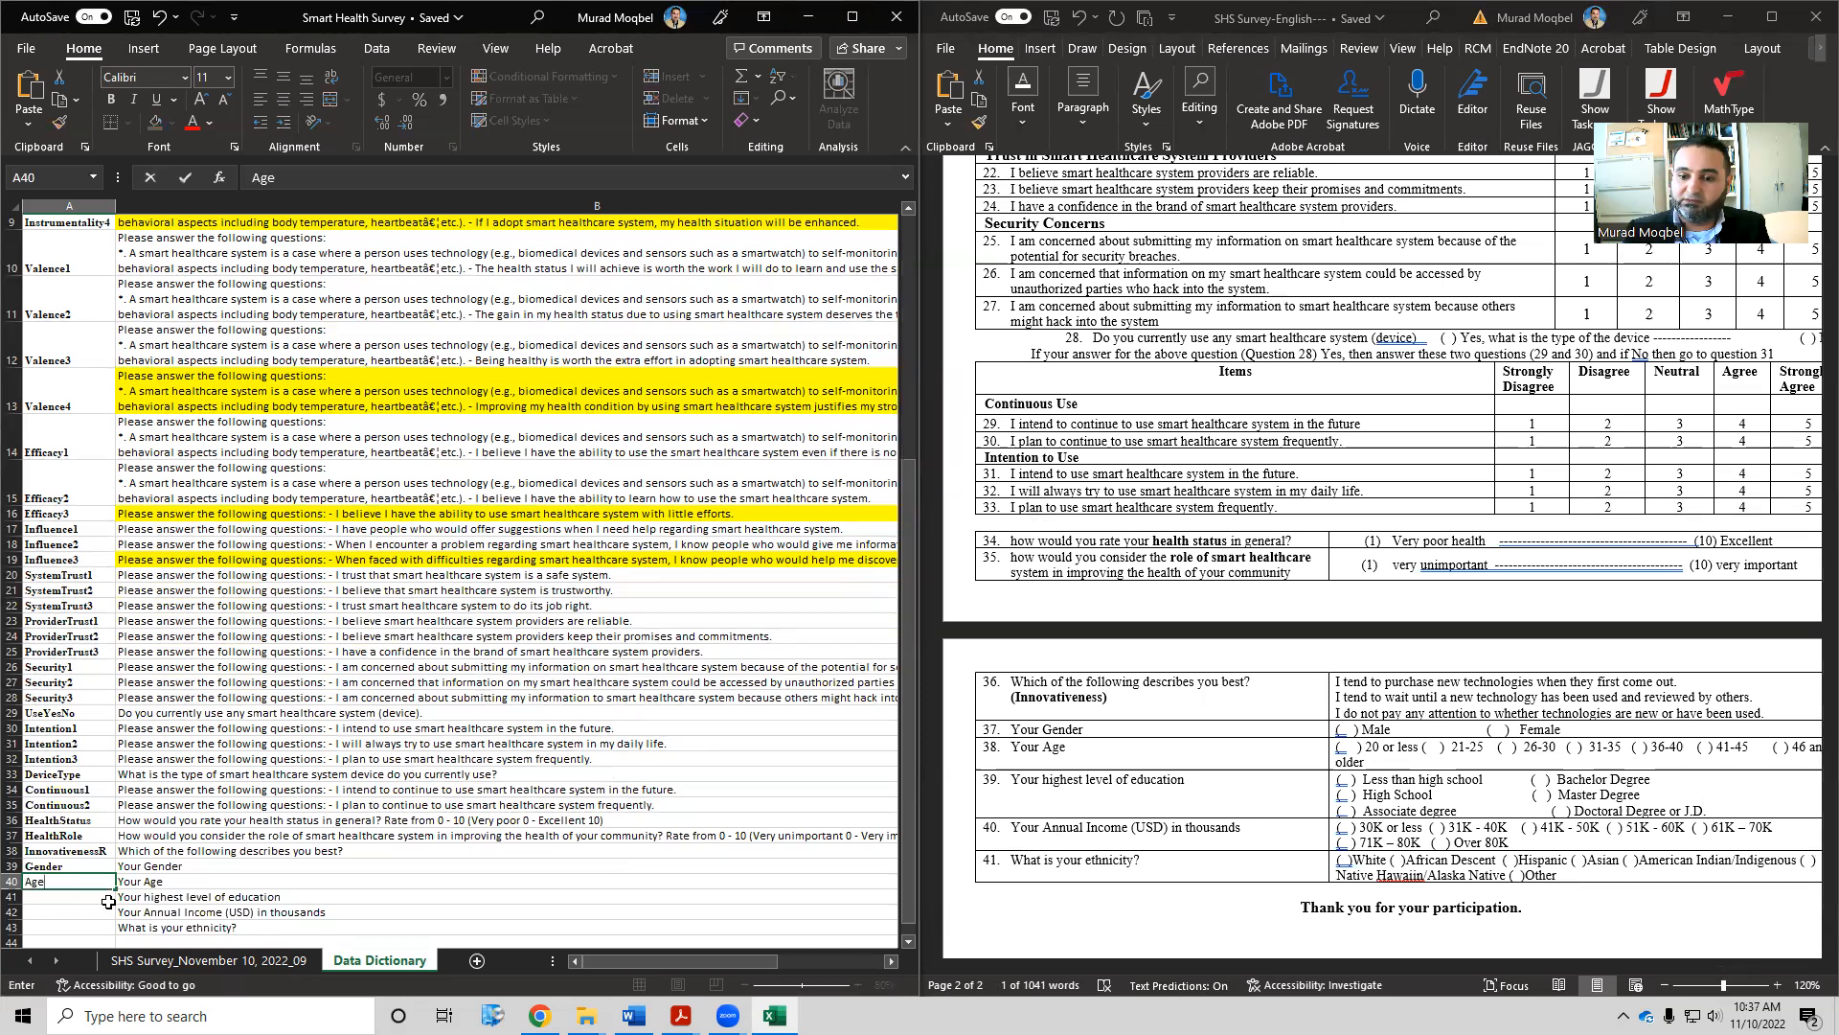
Compare the gender answer options of question 37 in Word with the "Your Gender" page of the Qualtrics survey in Chrome, and return to Excel
{"action": "left_click", "coordinate": [1331, 774]}
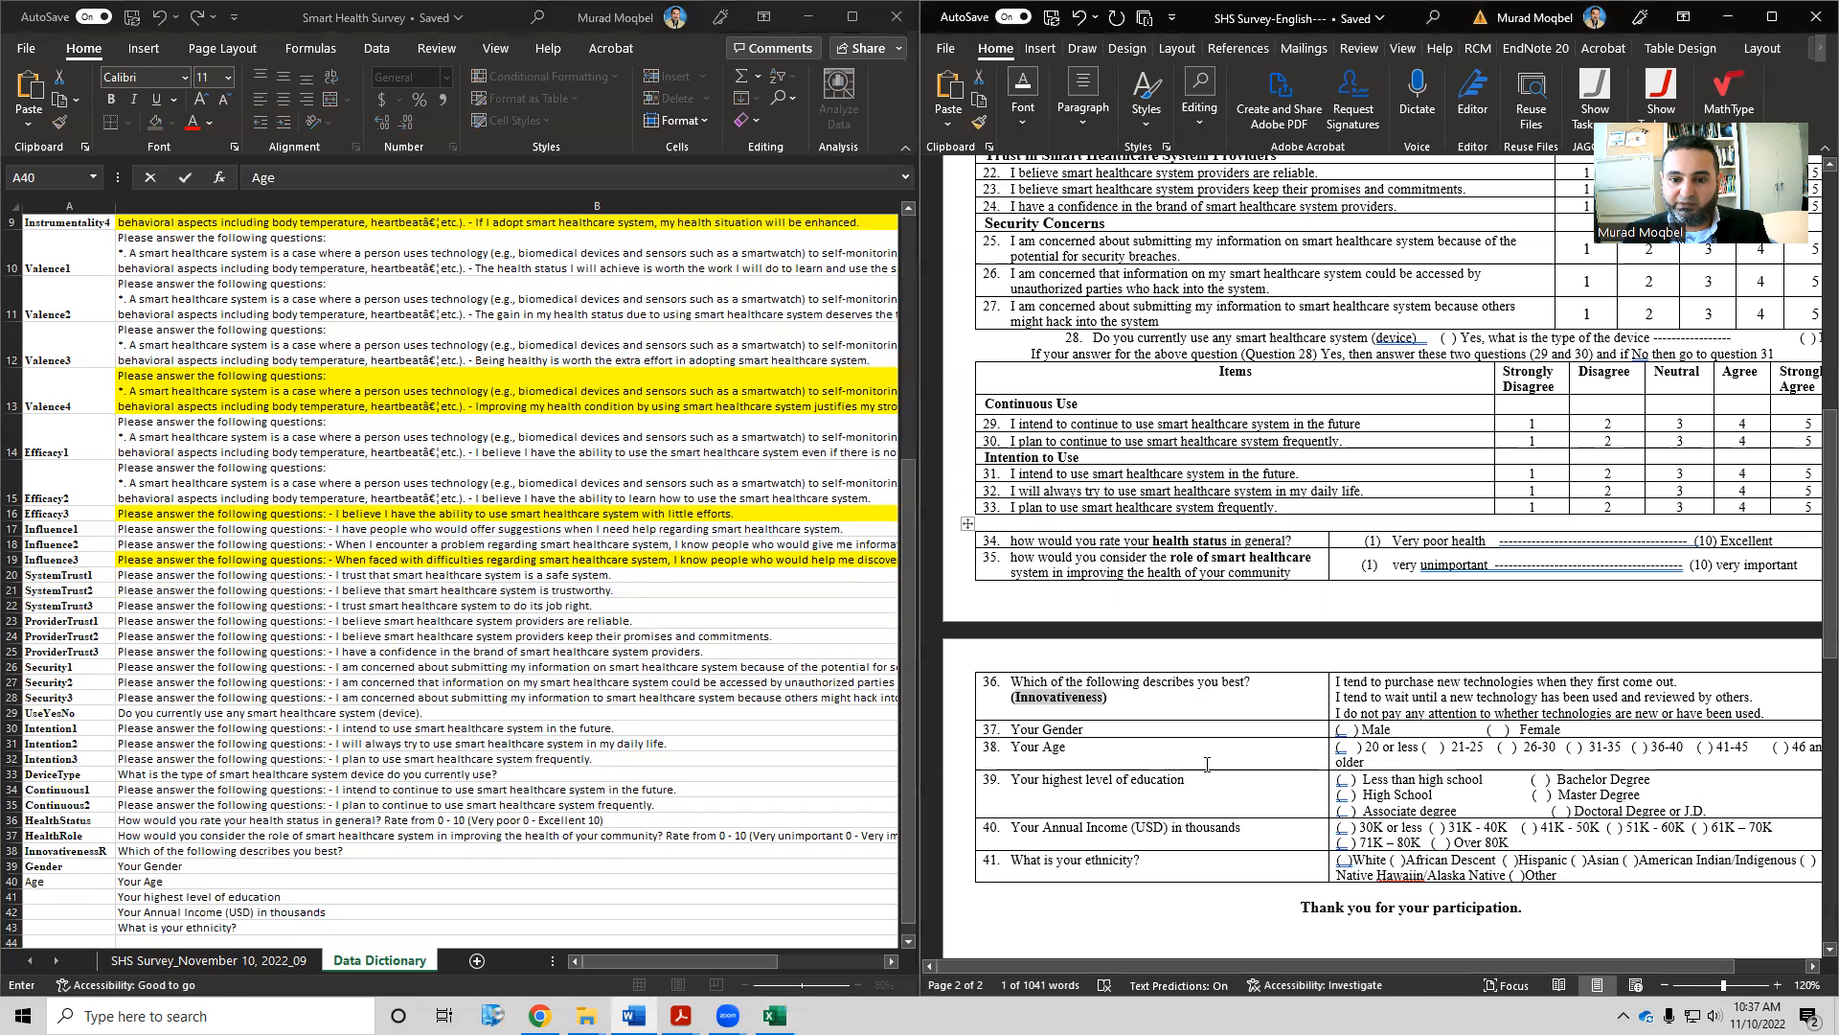
{"action": "left_click_drag", "start_coordinate": [1598, 731], "coordinate": [1332, 730]}
{"action": "key", "text": "ctrl+c"}
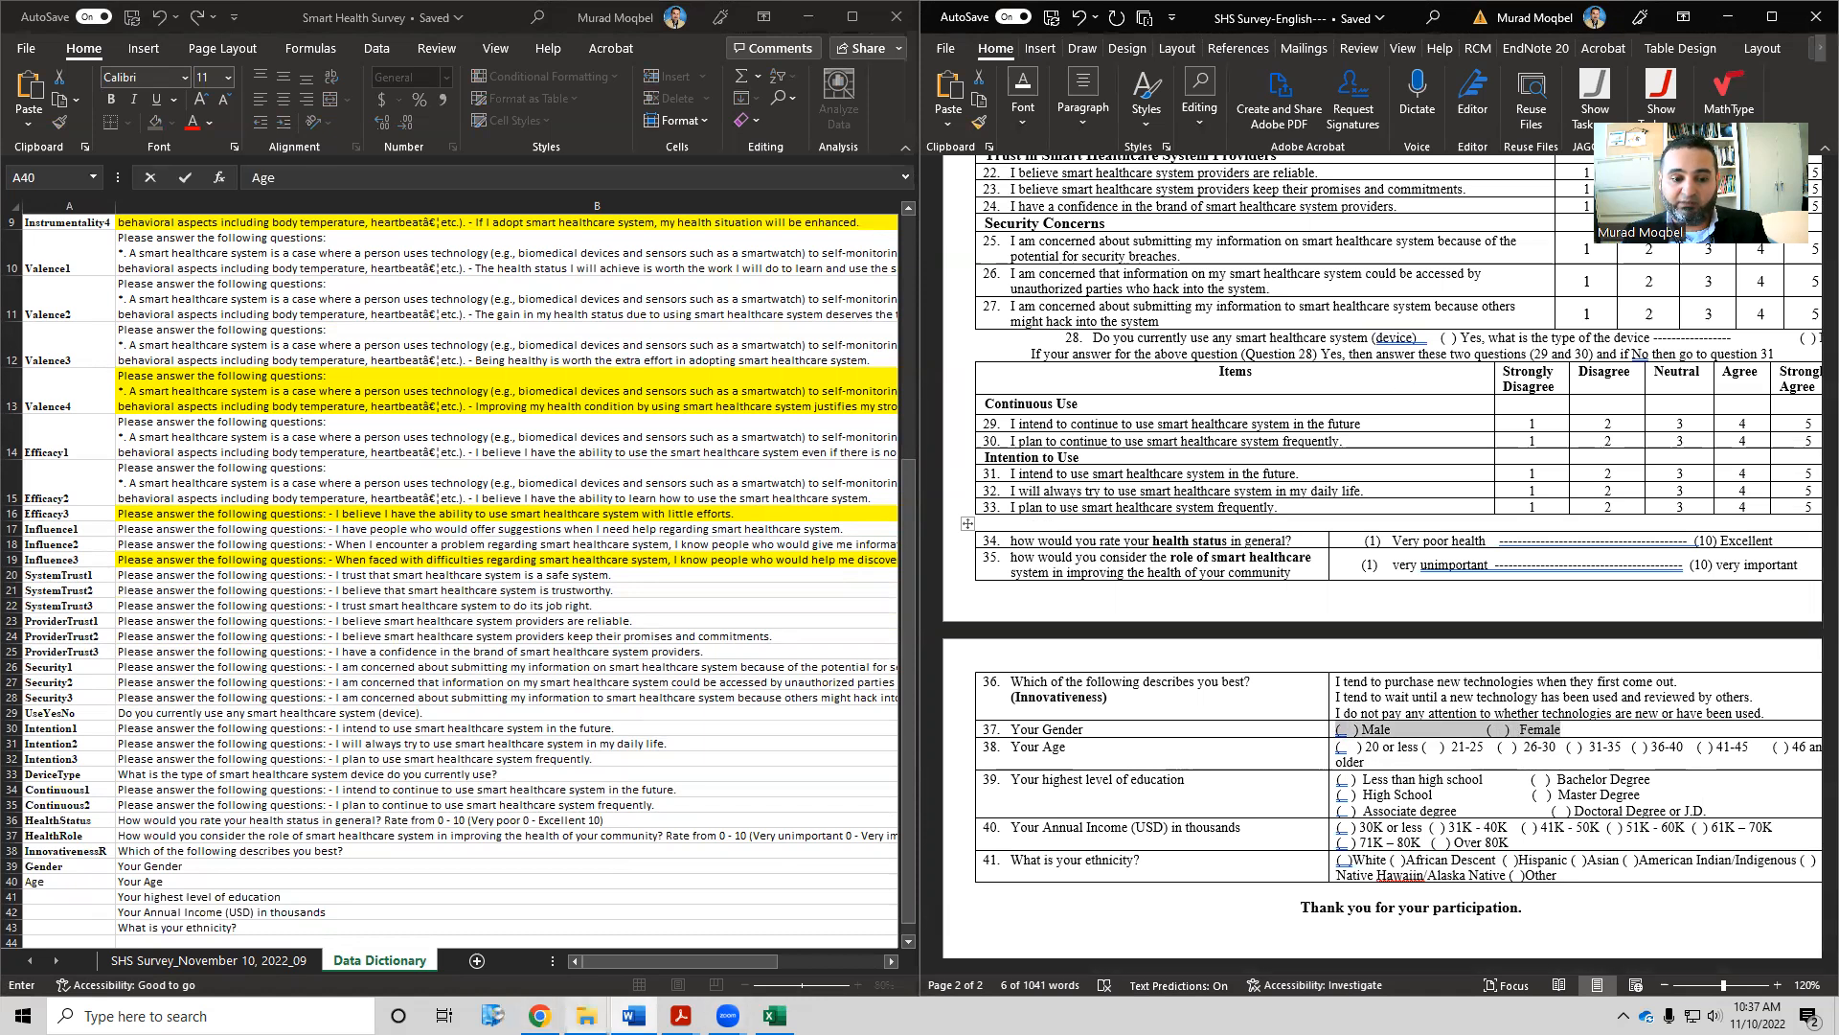
{"action": "left_click", "coordinate": [539, 1016]}
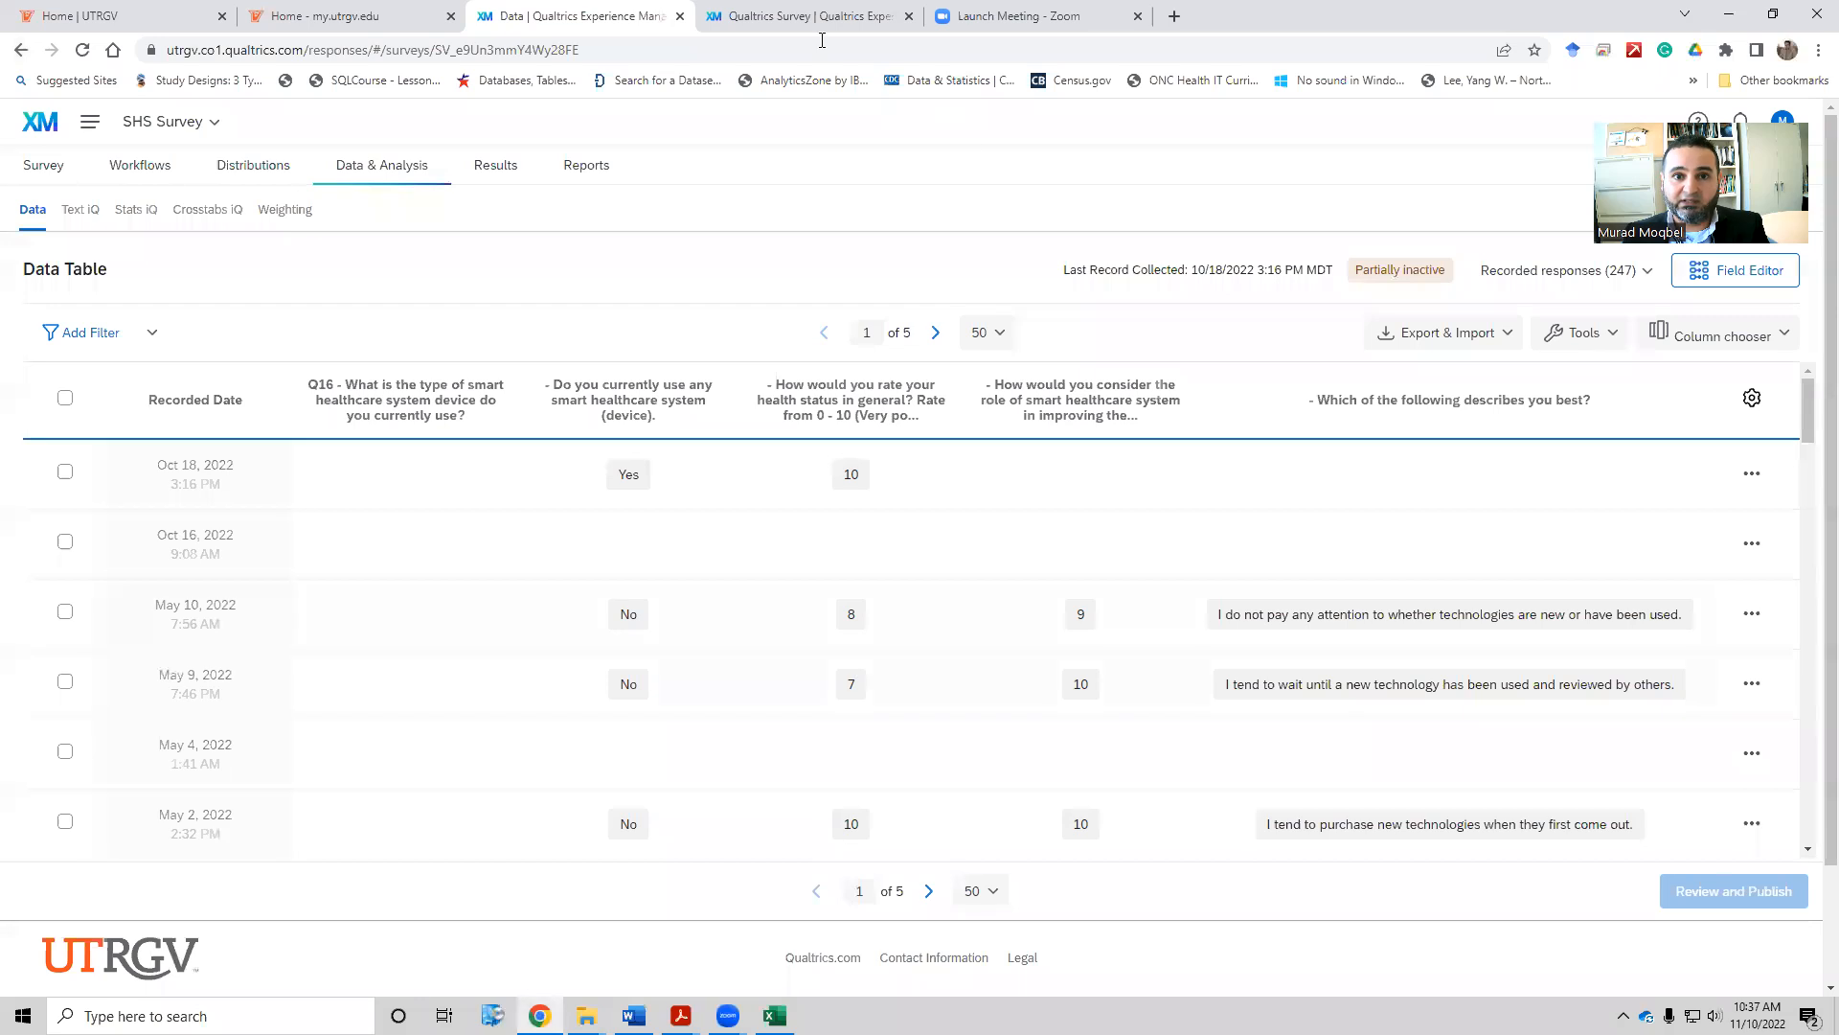
{"action": "left_click", "coordinate": [728, 29]}
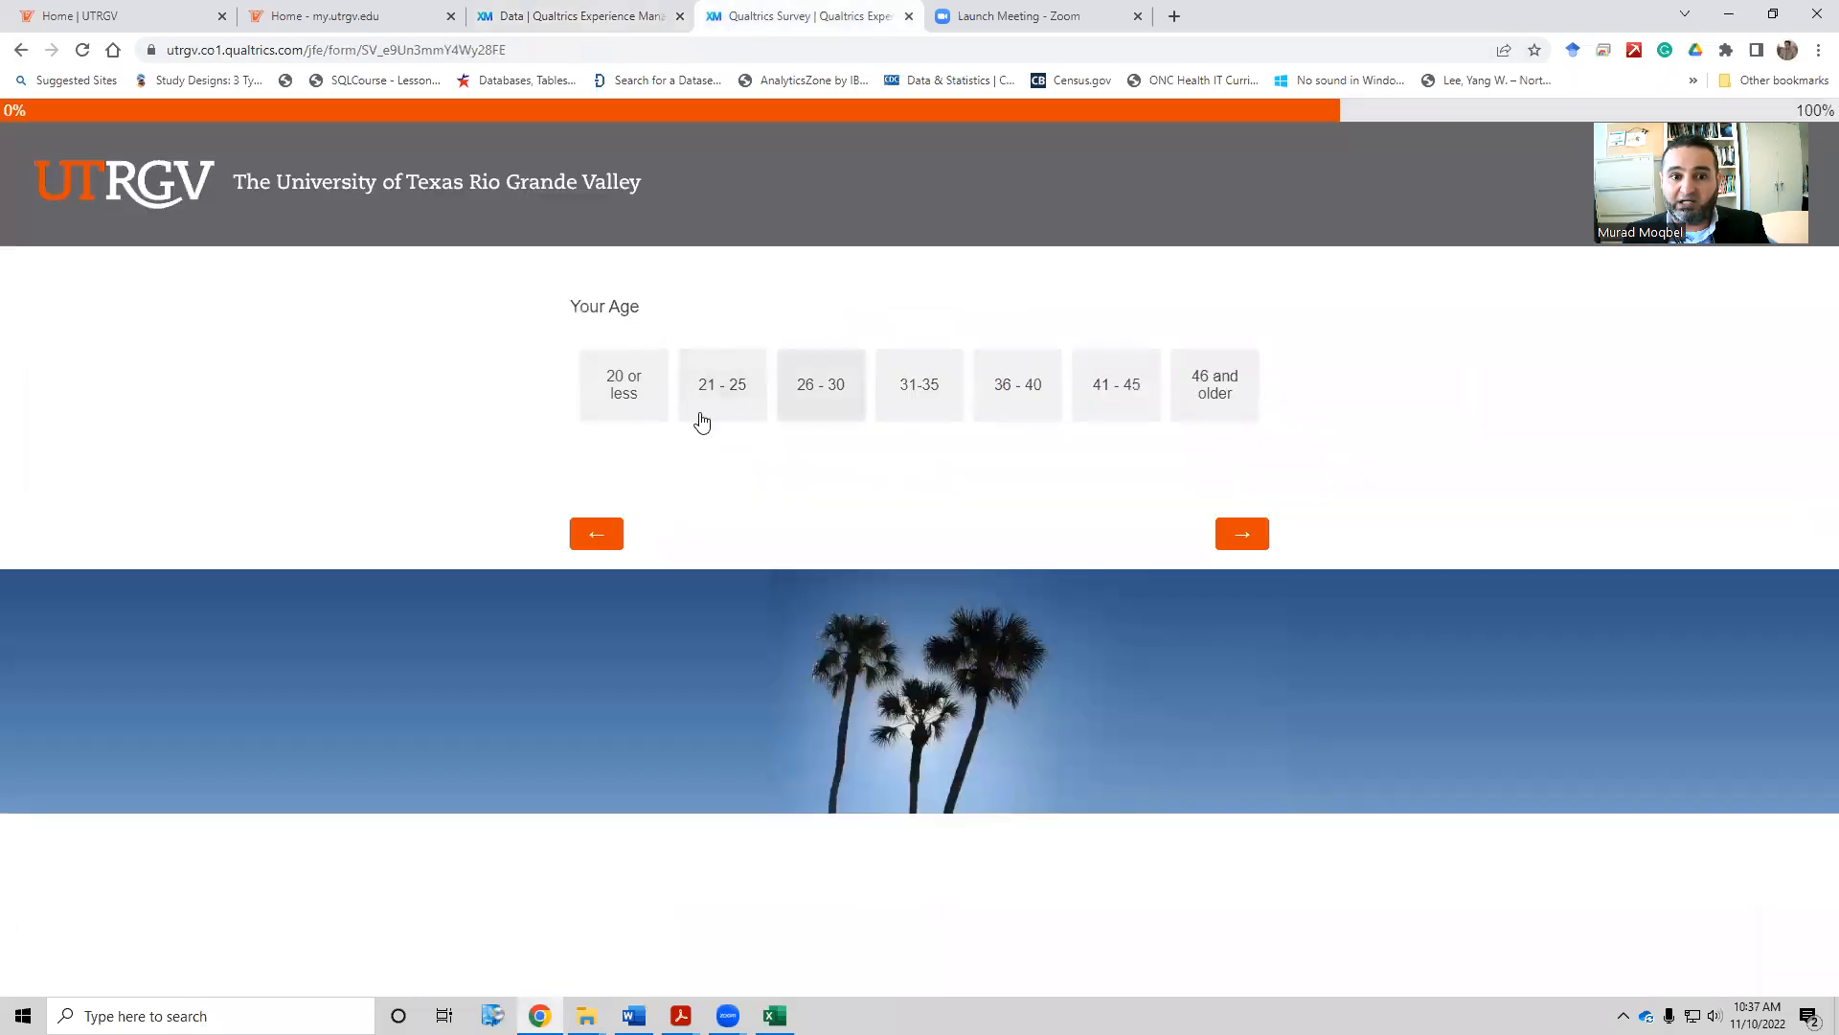
{"action": "left_click", "coordinate": [588, 534]}
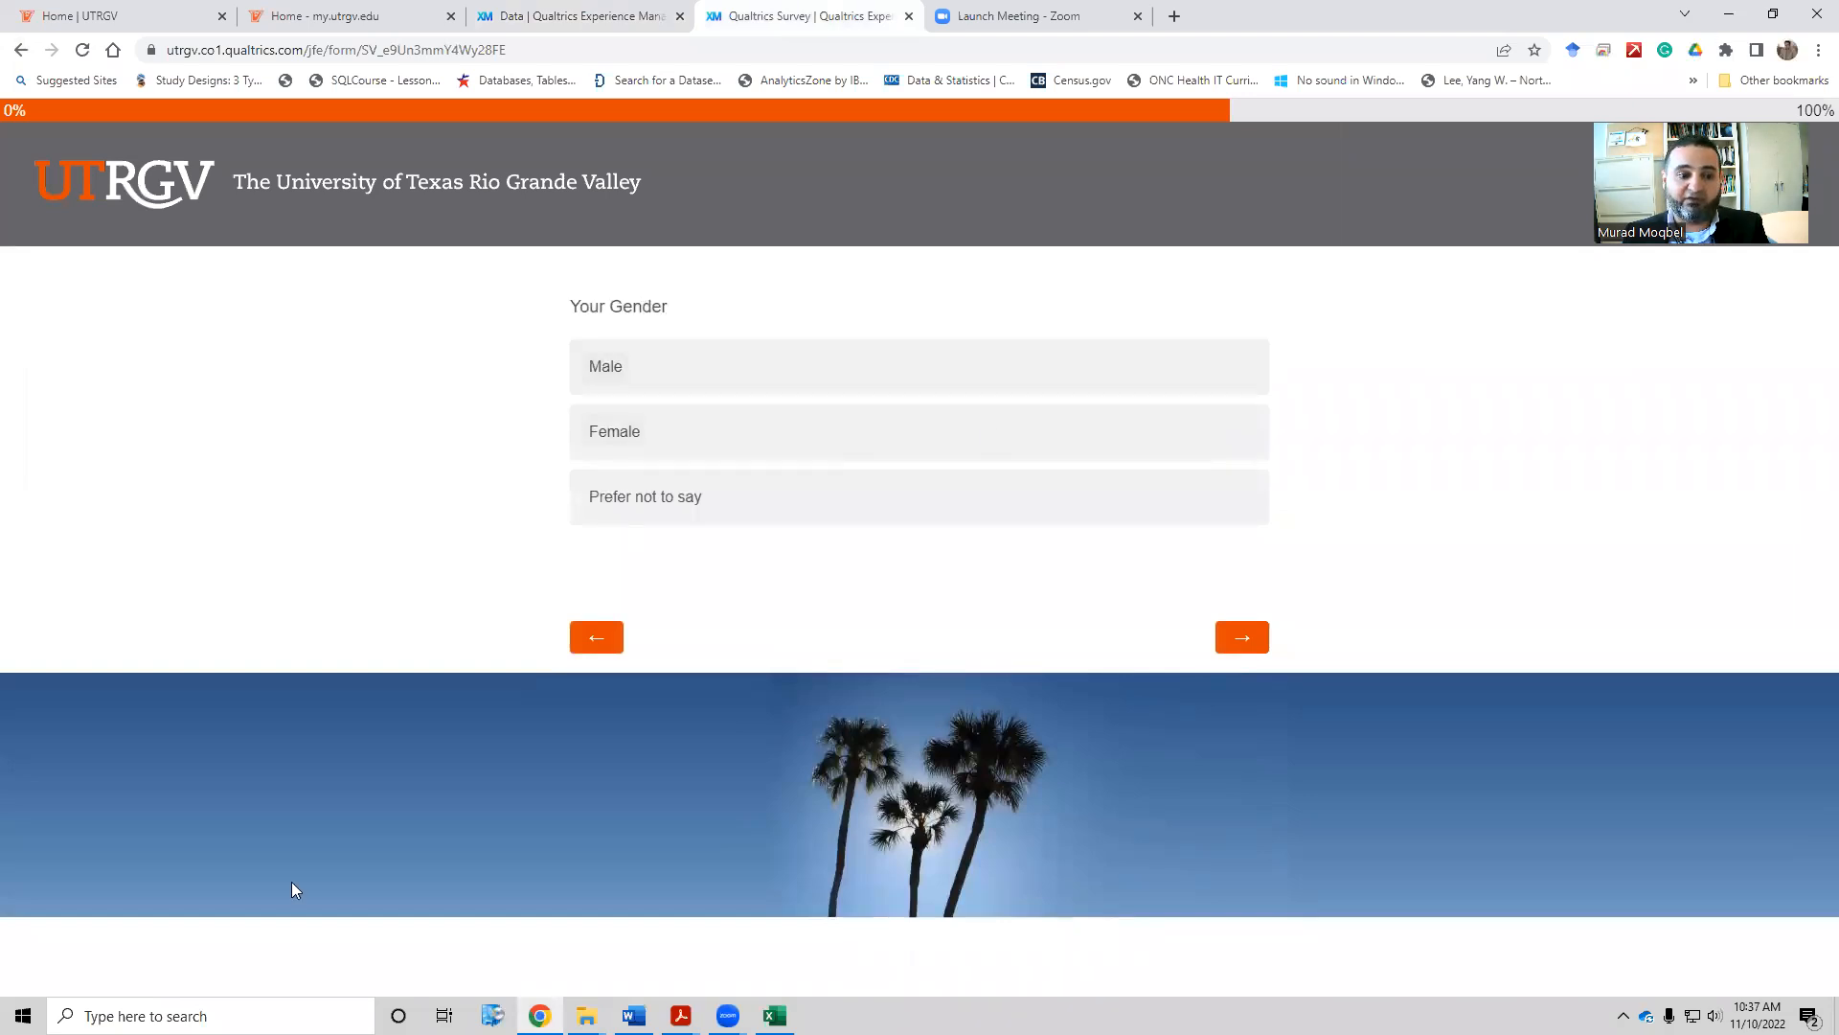
{"action": "key", "text": "alt+Tab"}
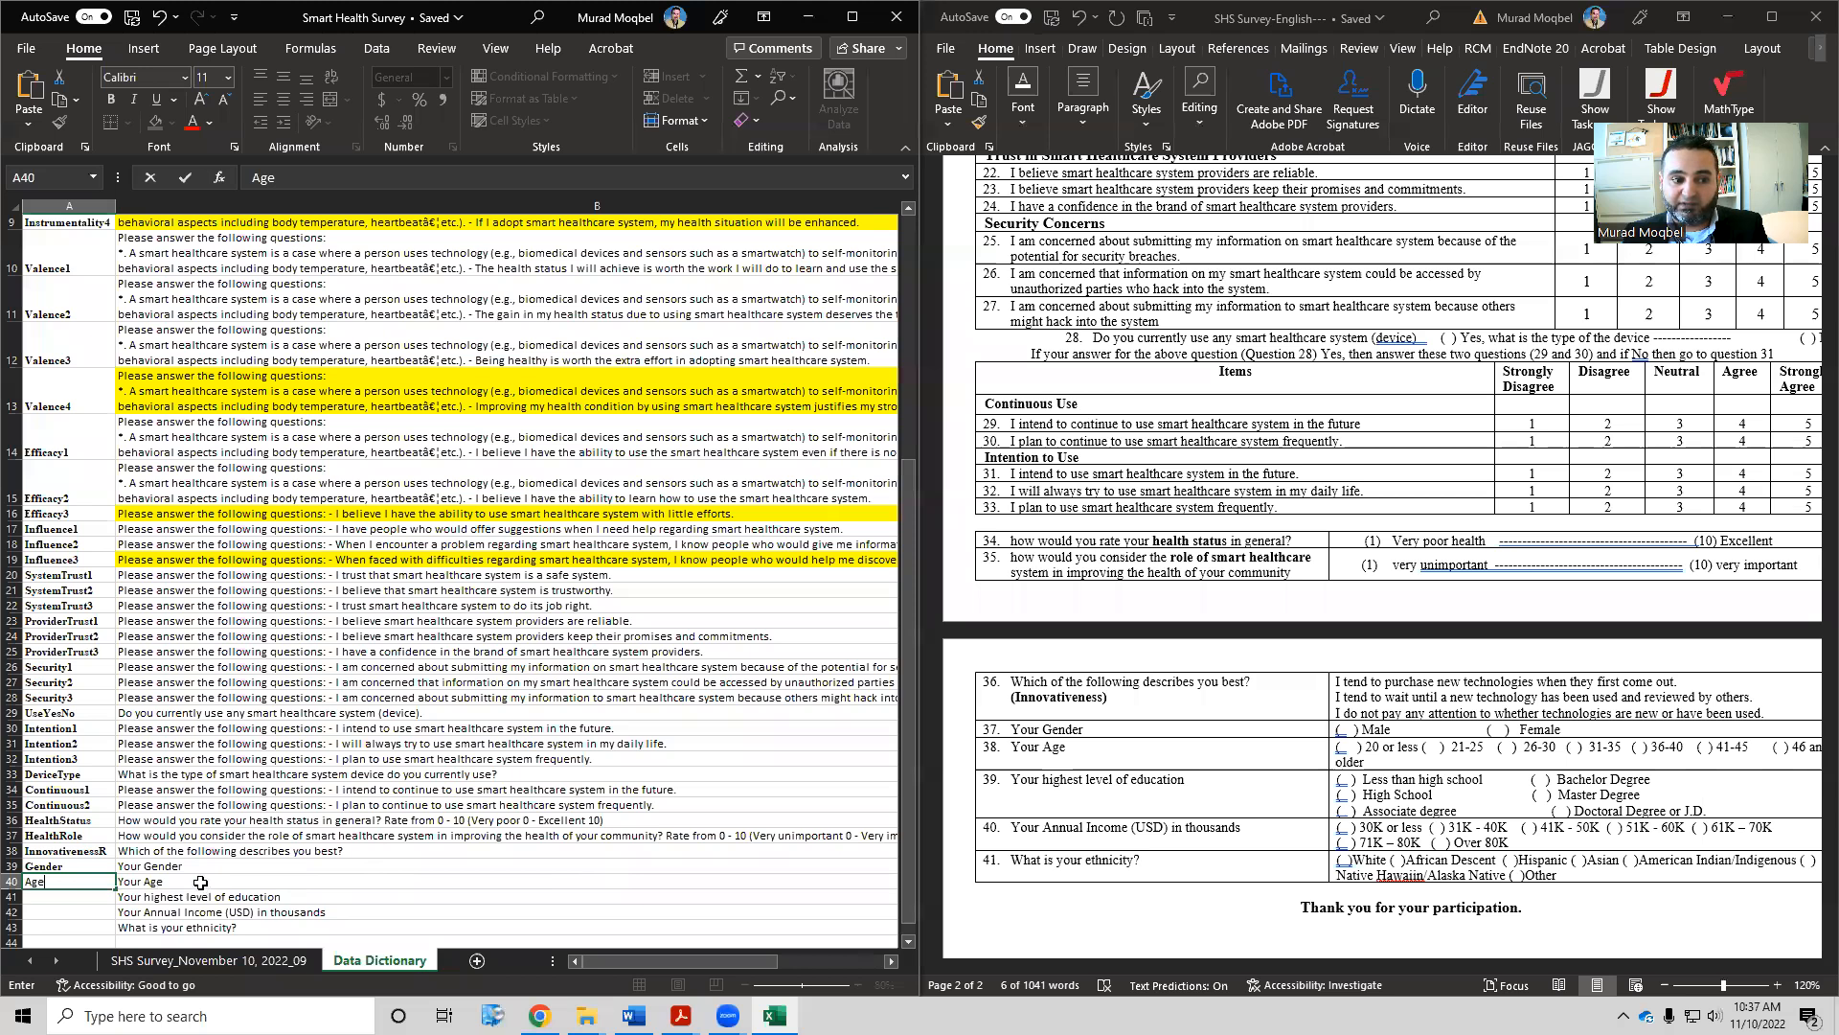
{"action": "left_click", "coordinate": [1562, 740]}
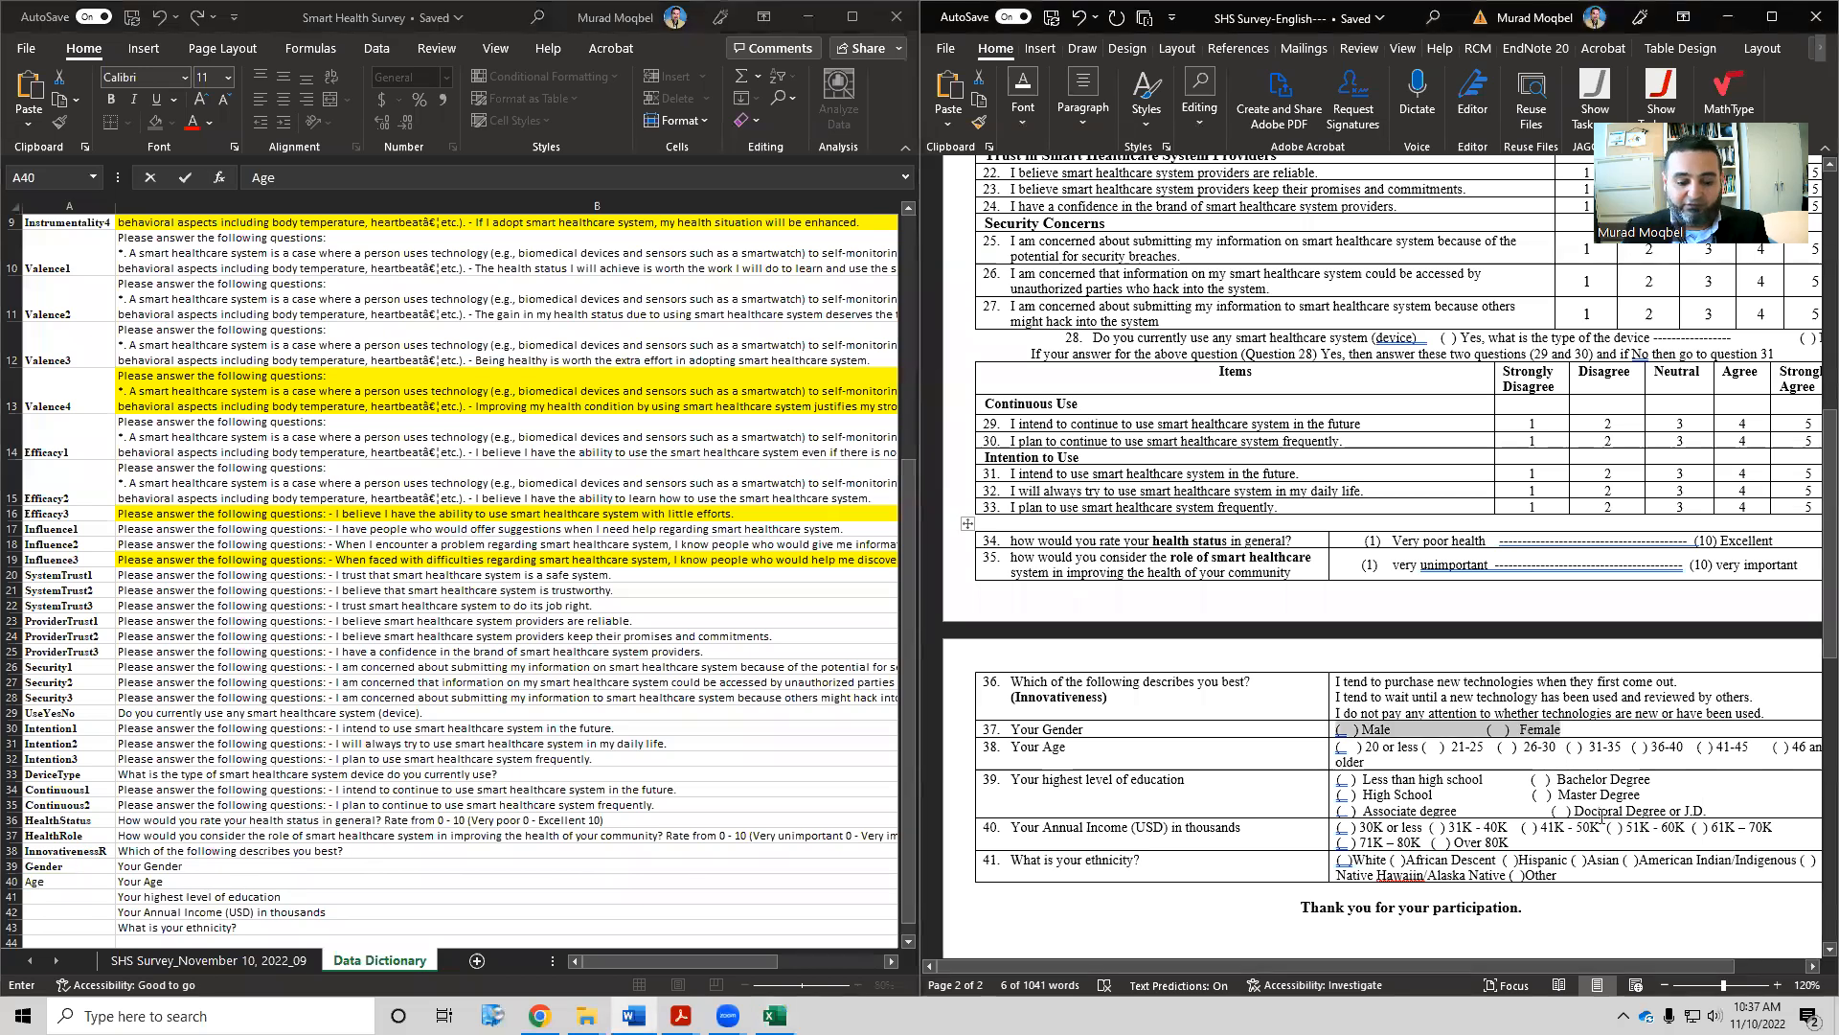
{"action": "left_click", "coordinate": [200, 868]}
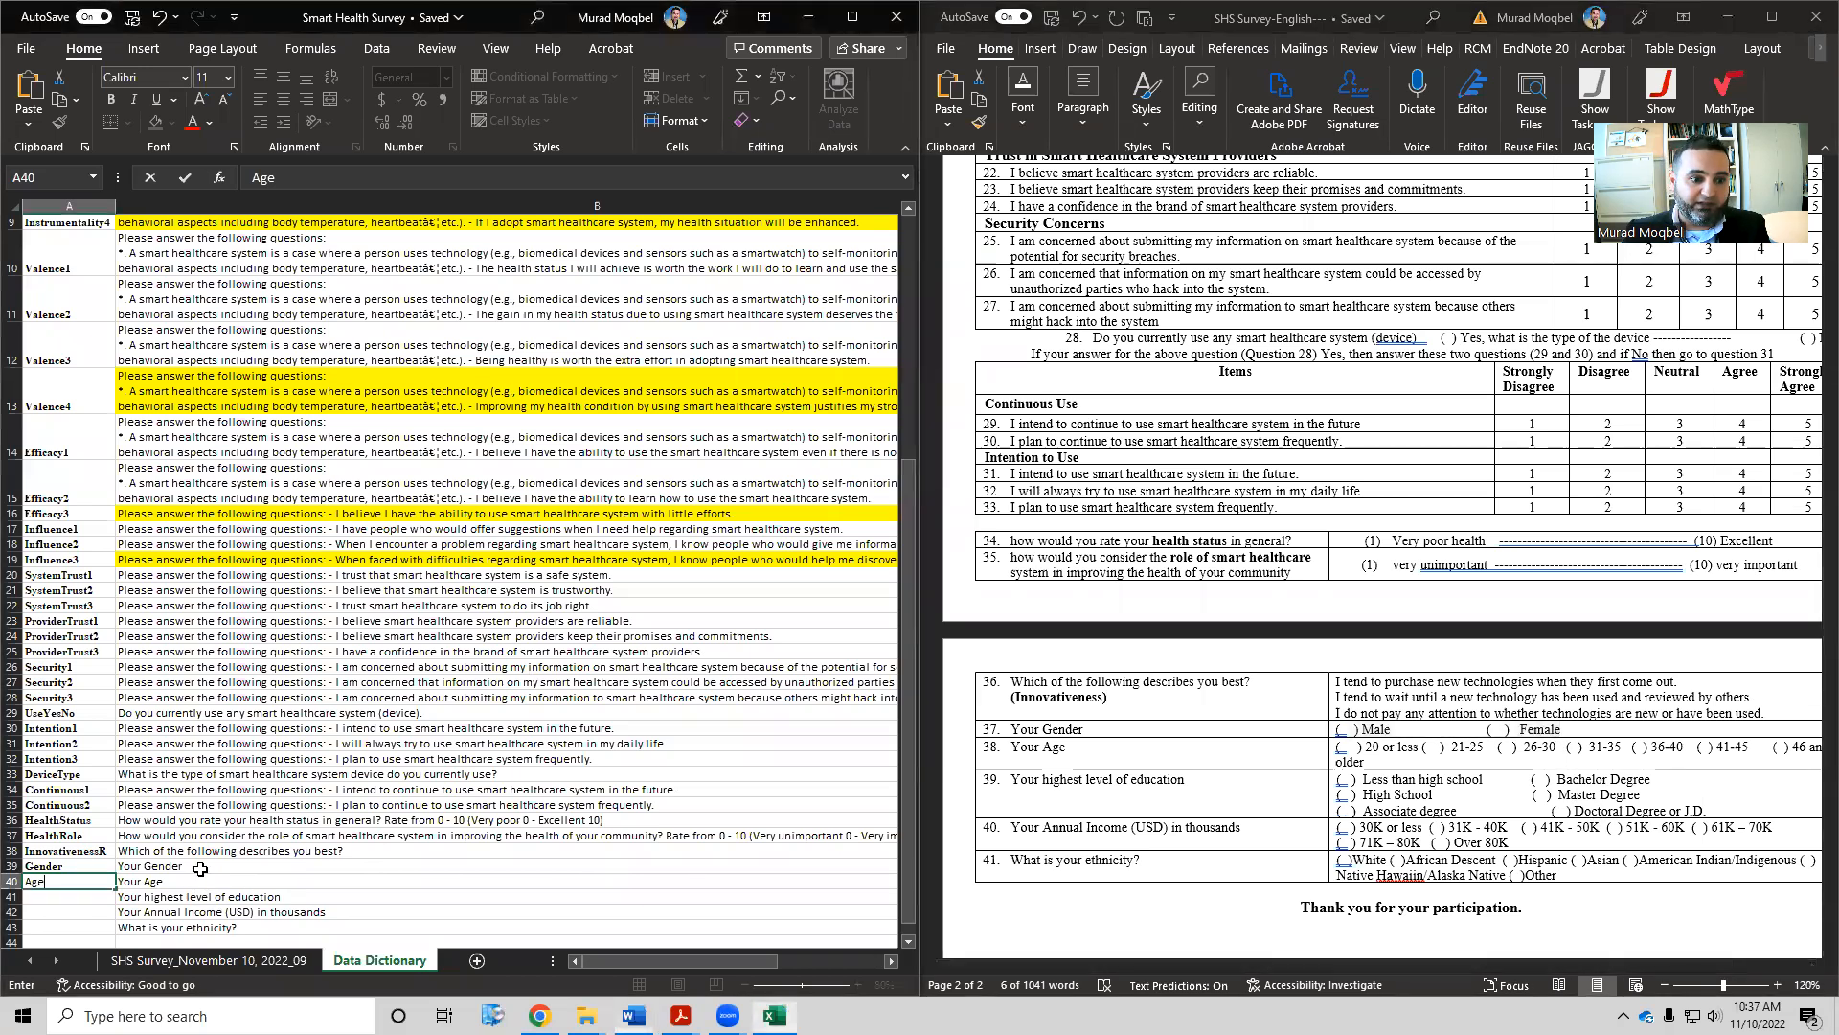
Paste the copied gender options "( ) Male ( ) Female" into cell C39 and append "Prefer not to tell"
{"action": "left_click", "coordinate": [200, 868]}
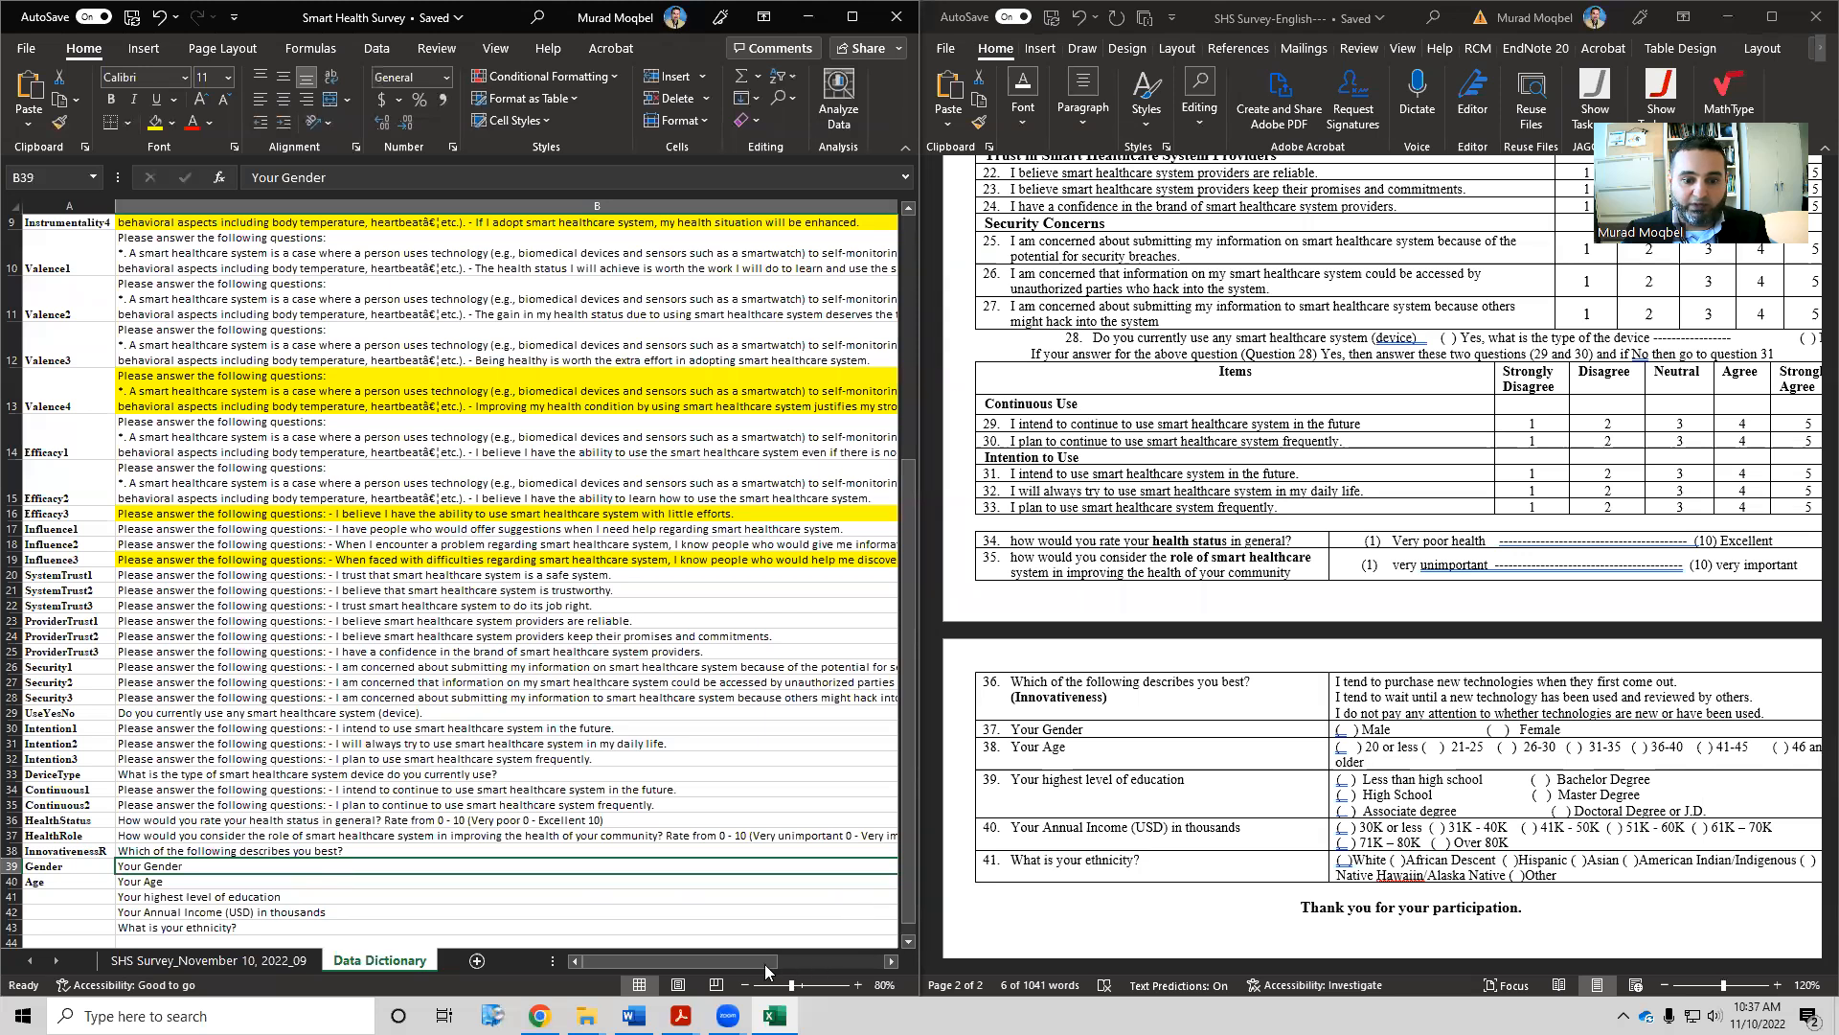
{"action": "left_click_drag", "start_coordinate": [764, 958], "coordinate": [749, 956]}
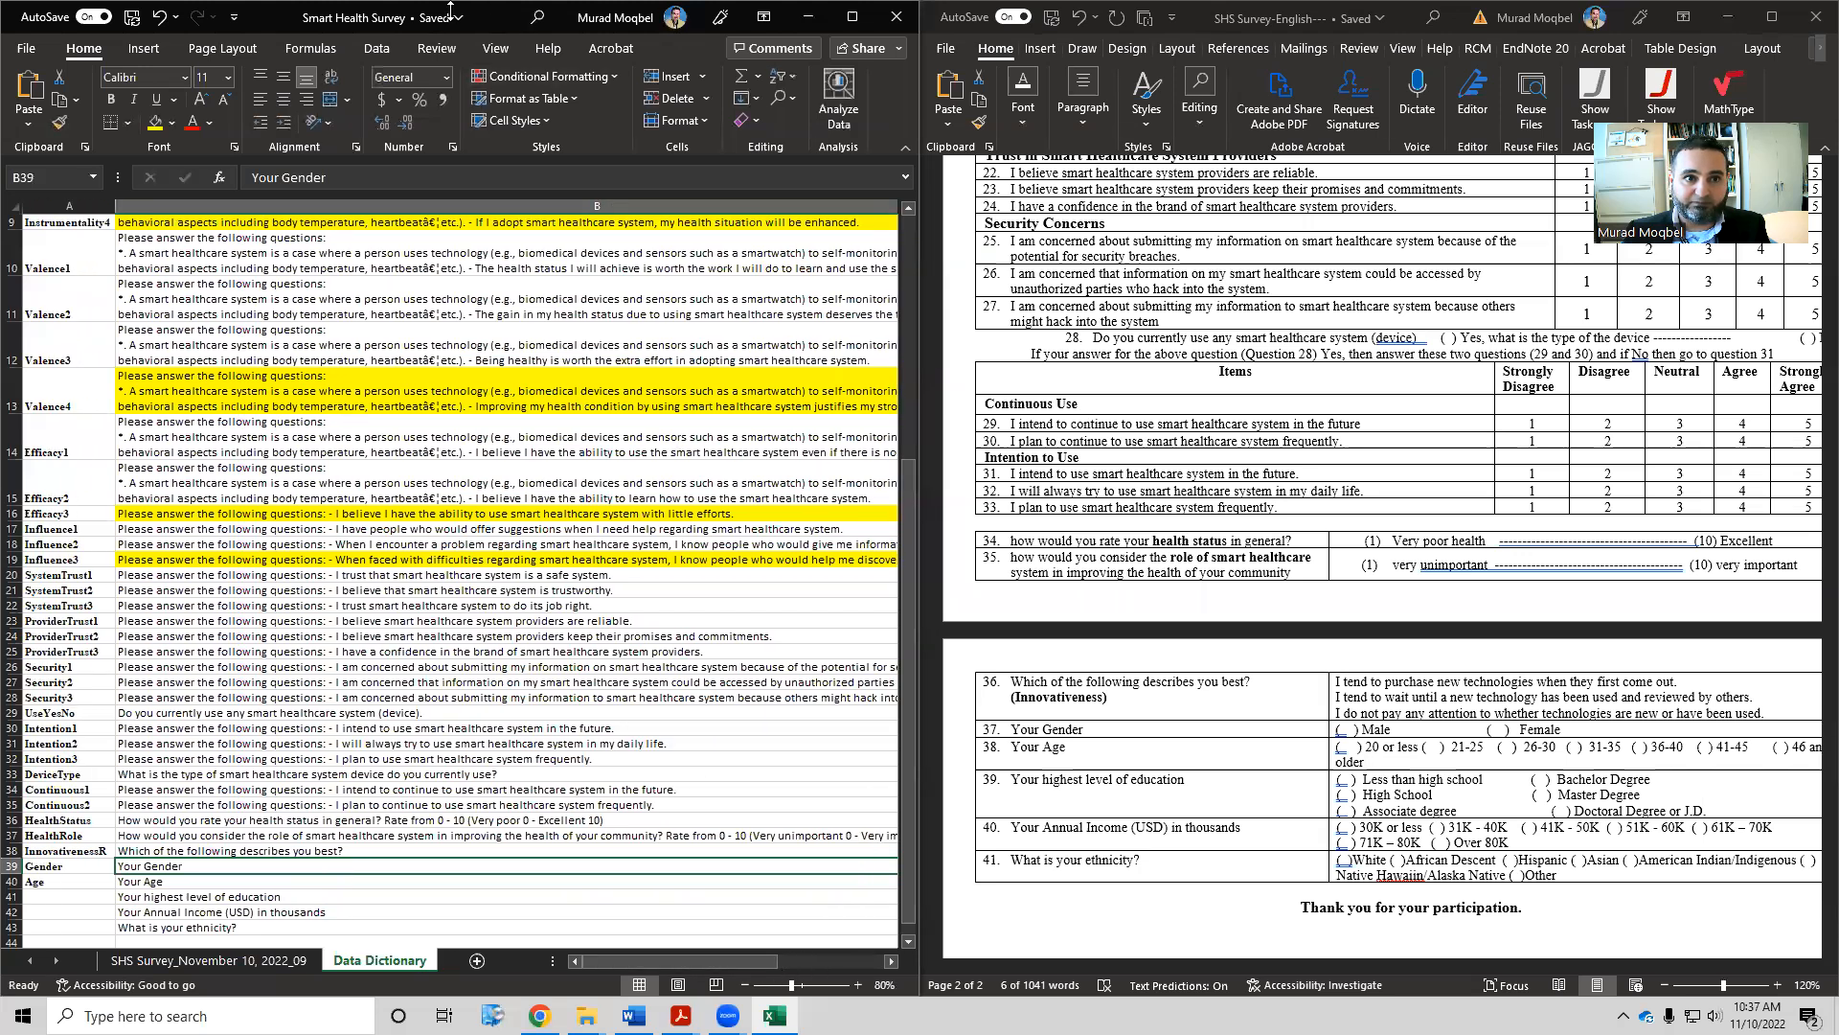
{"action": "double_click", "coordinate": [450, 9]}
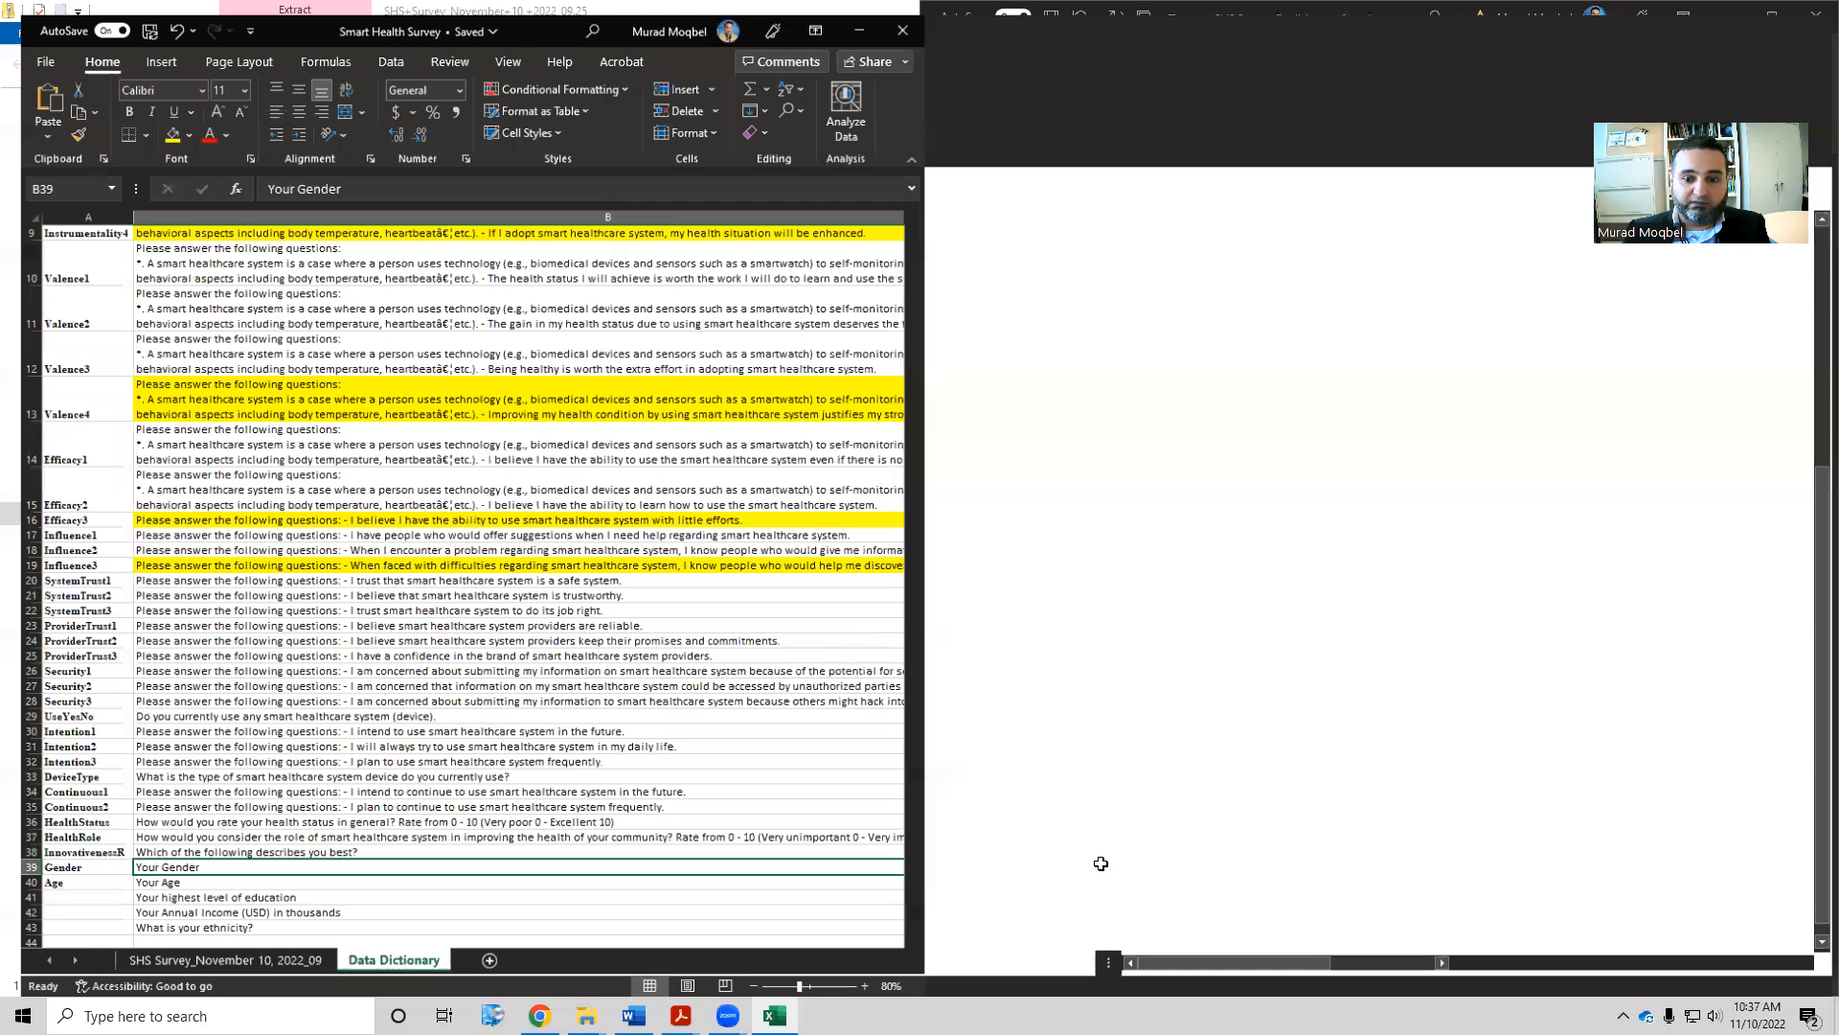
{"action": "left_click", "coordinate": [1105, 865]}
{"action": "key", "text": "ctrl+v"}
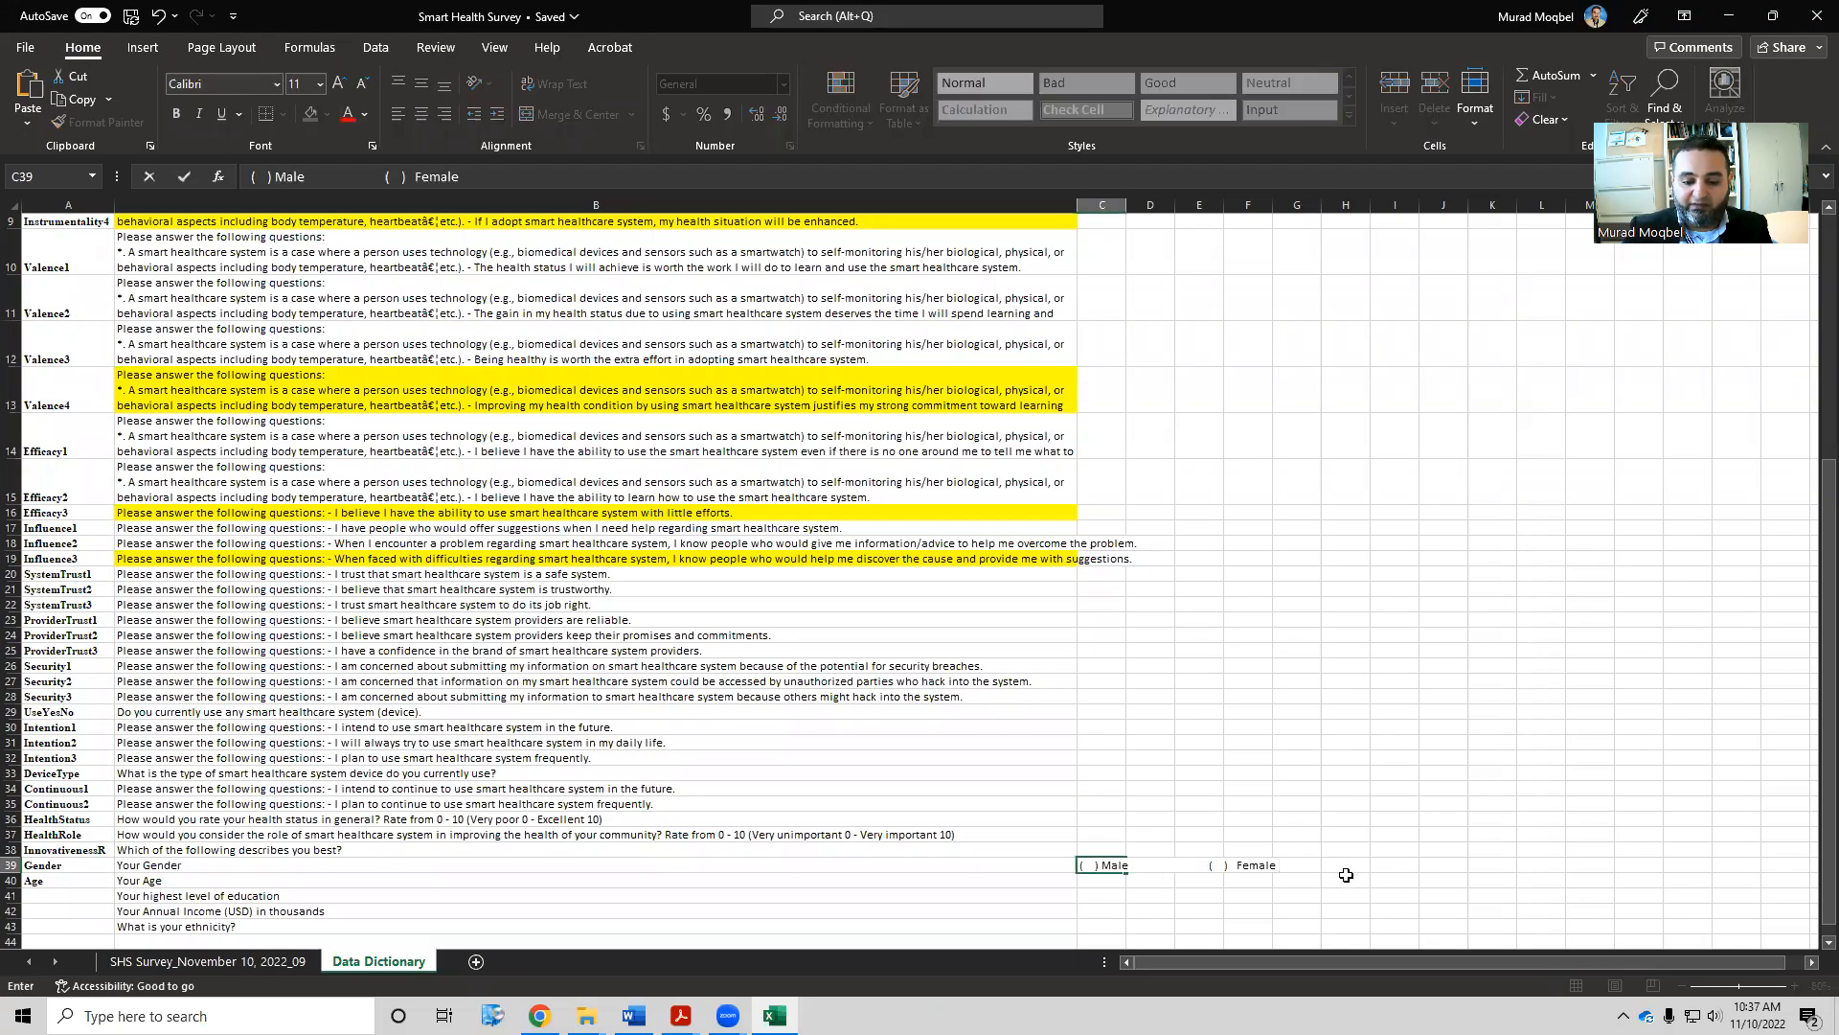
{"action": "type", "text": "Prefer not to tell"}
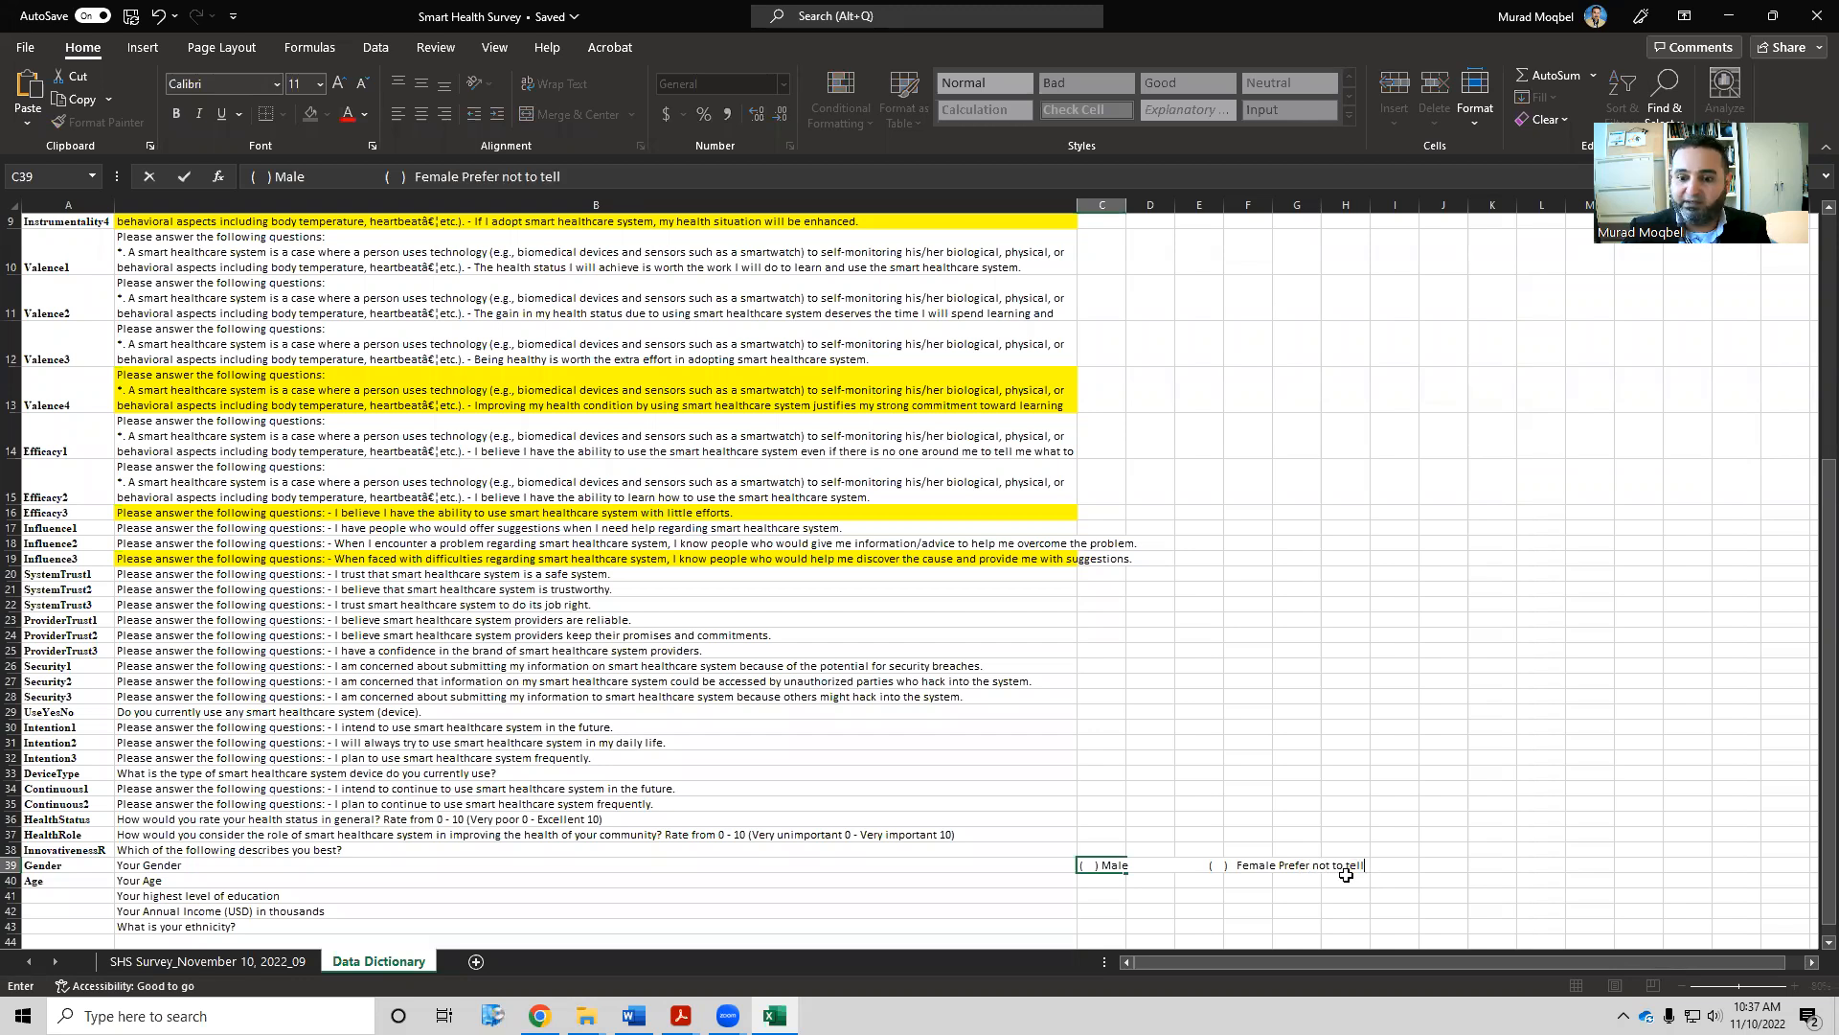
{"action": "key", "text": "Return"}
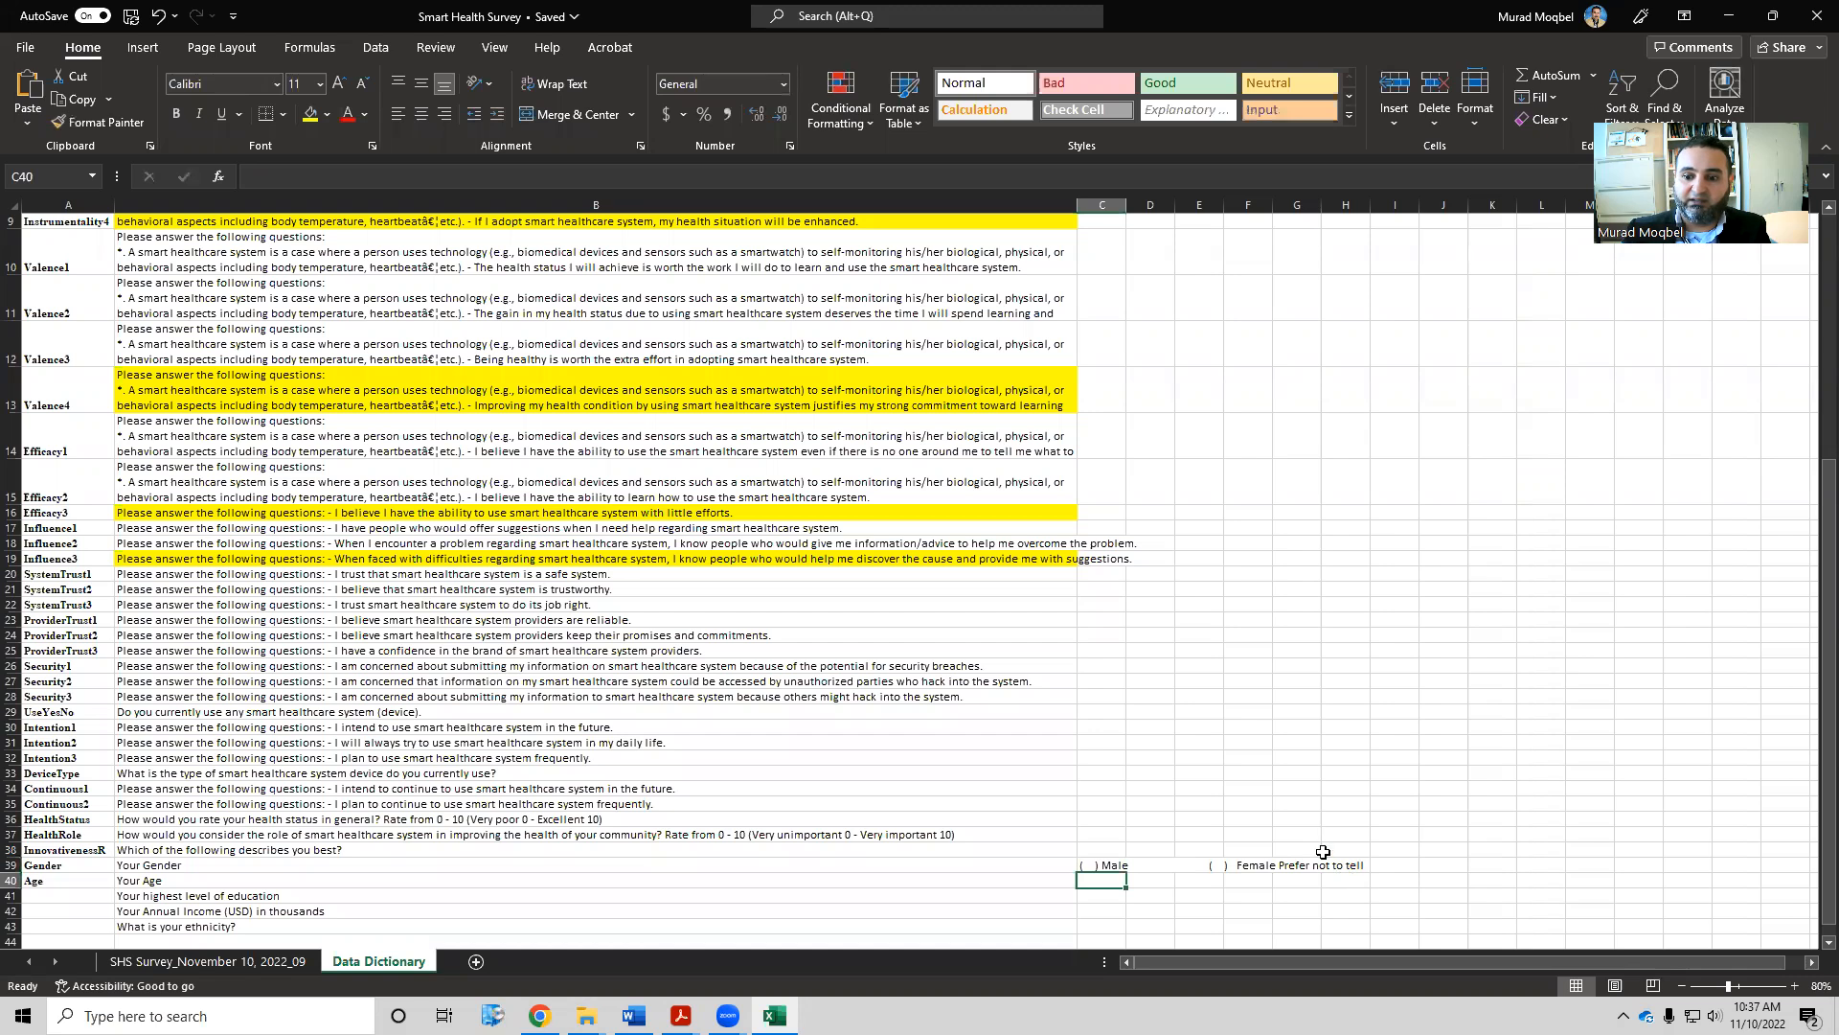
Insert empty answer parentheses "( )" before "Prefer not to tell" in cell C39
{"action": "double_click", "coordinate": [1309, 865]}
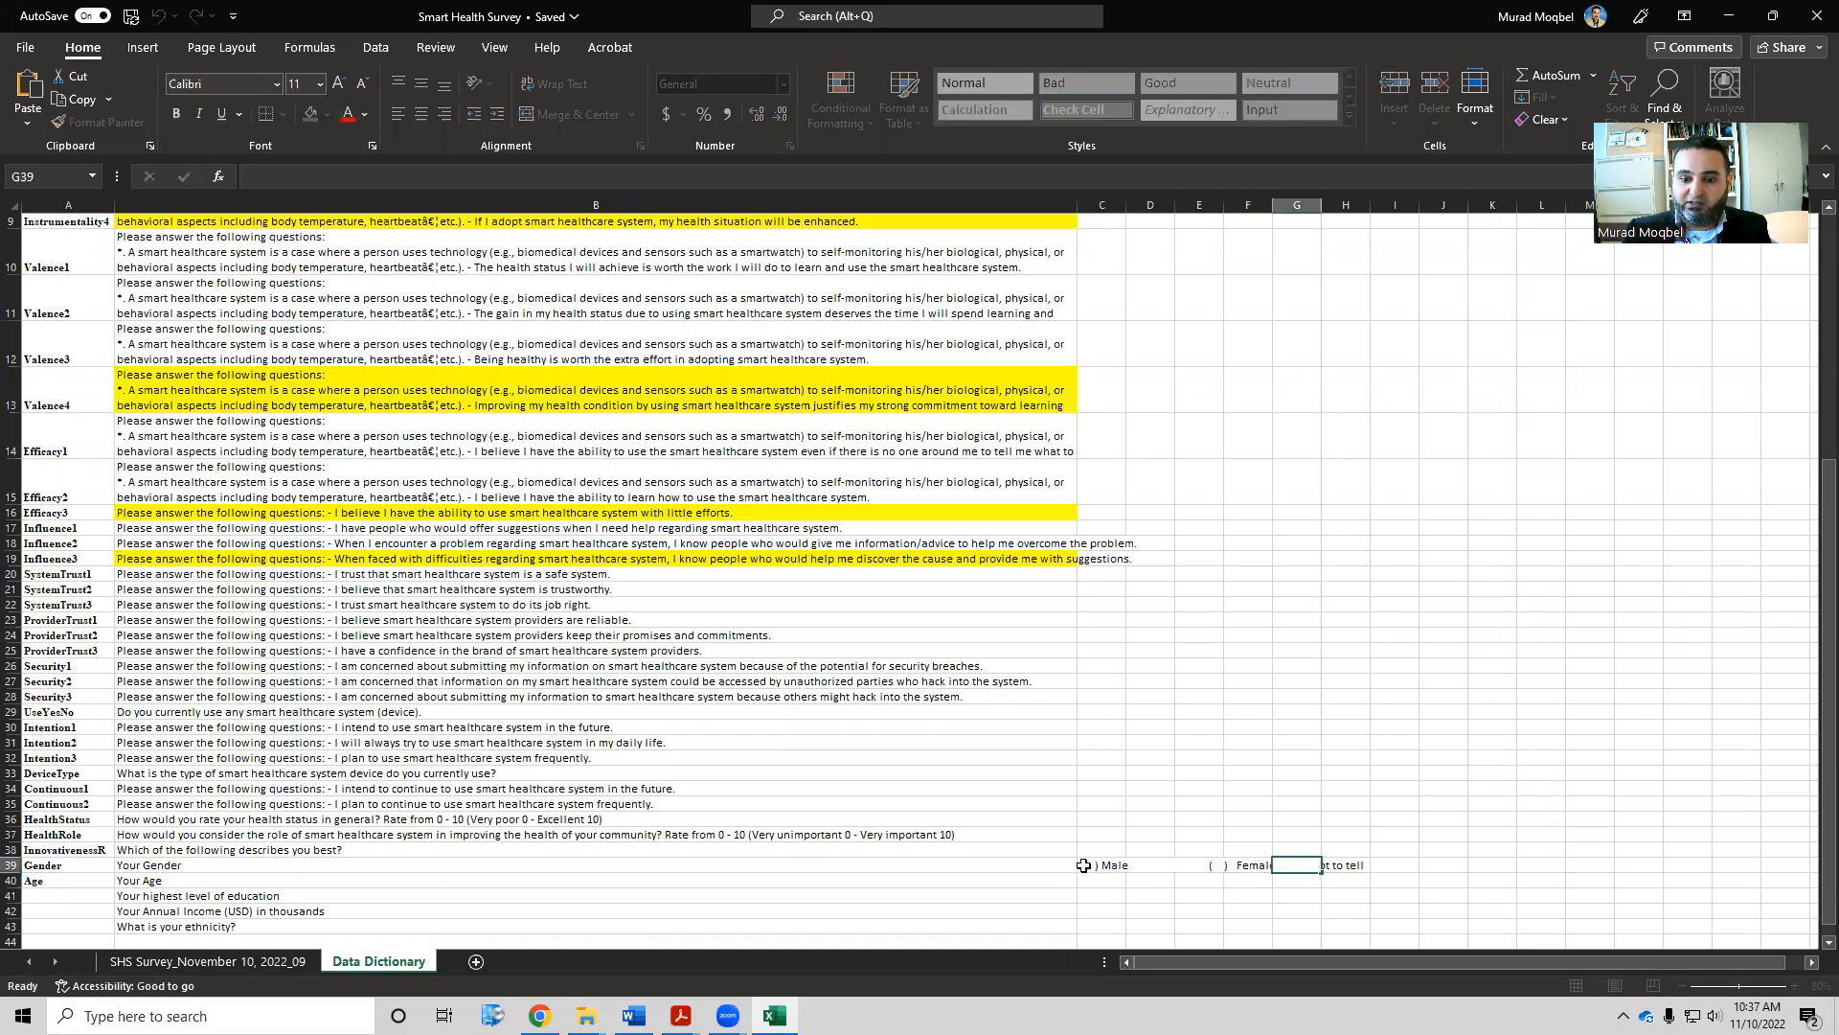
{"action": "left_click", "coordinate": [1084, 866]}
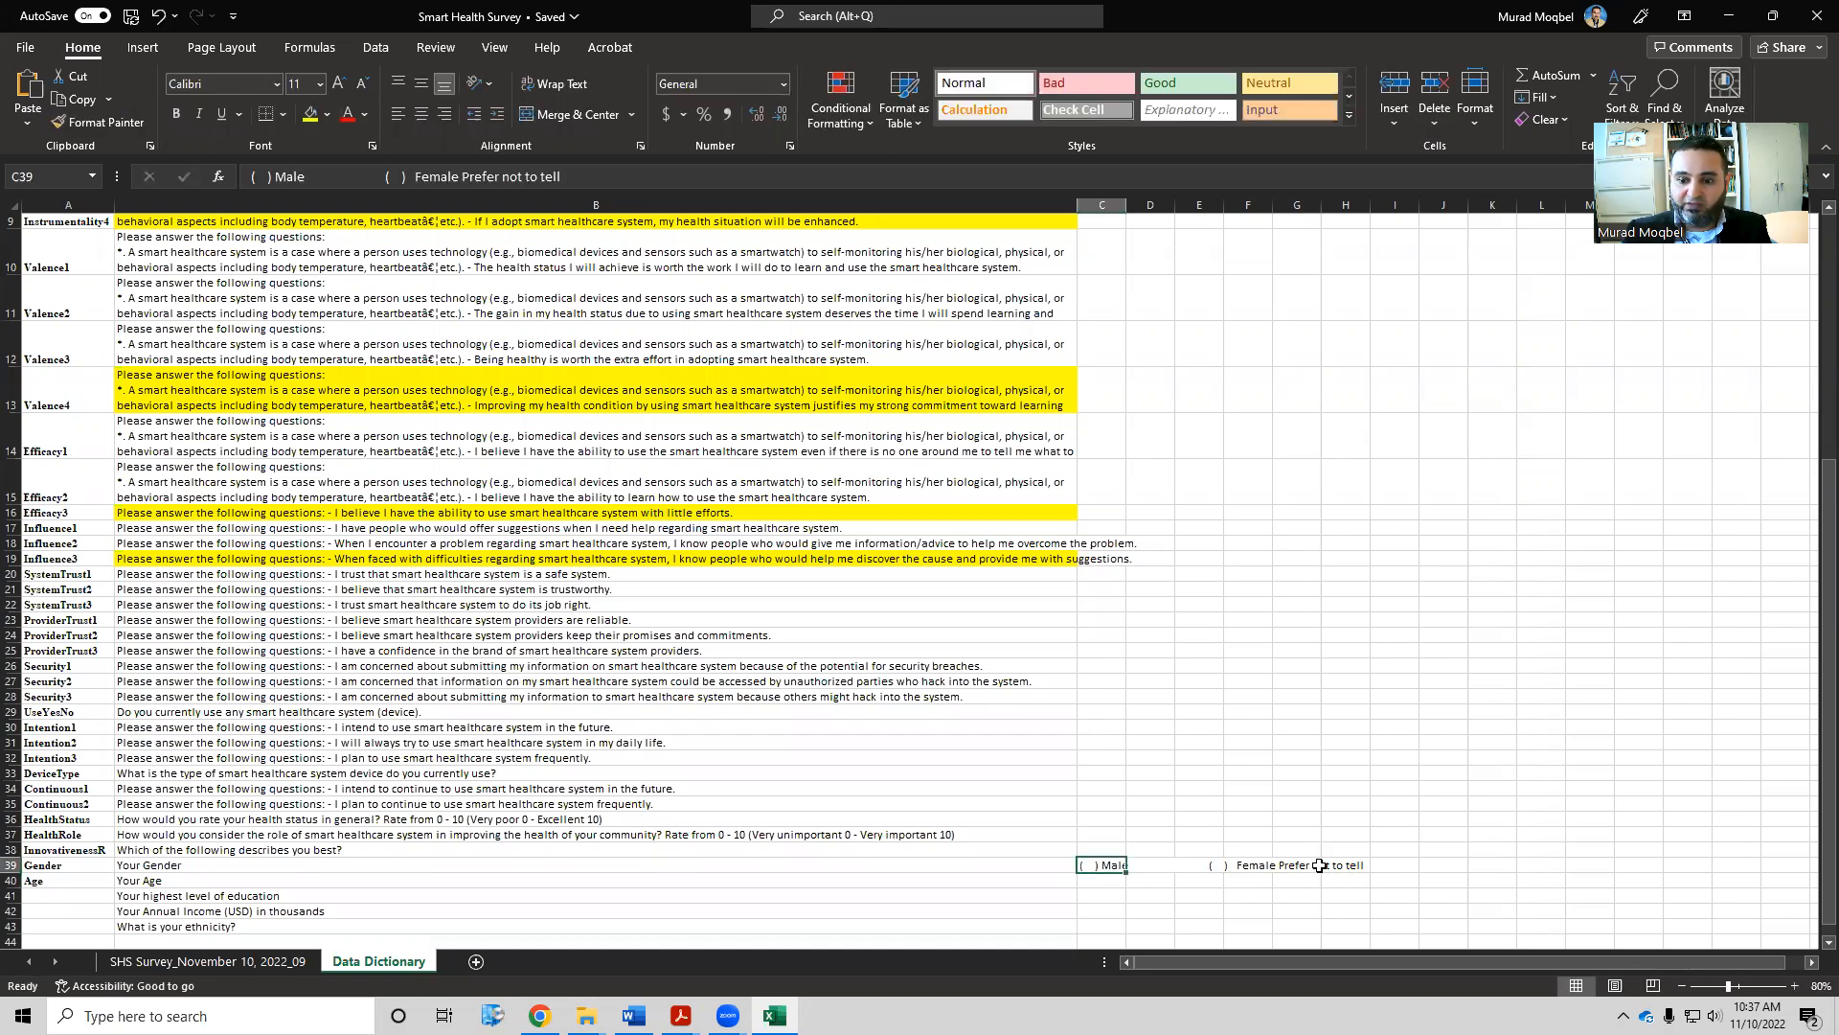
{"action": "double_click", "coordinate": [1111, 864]}
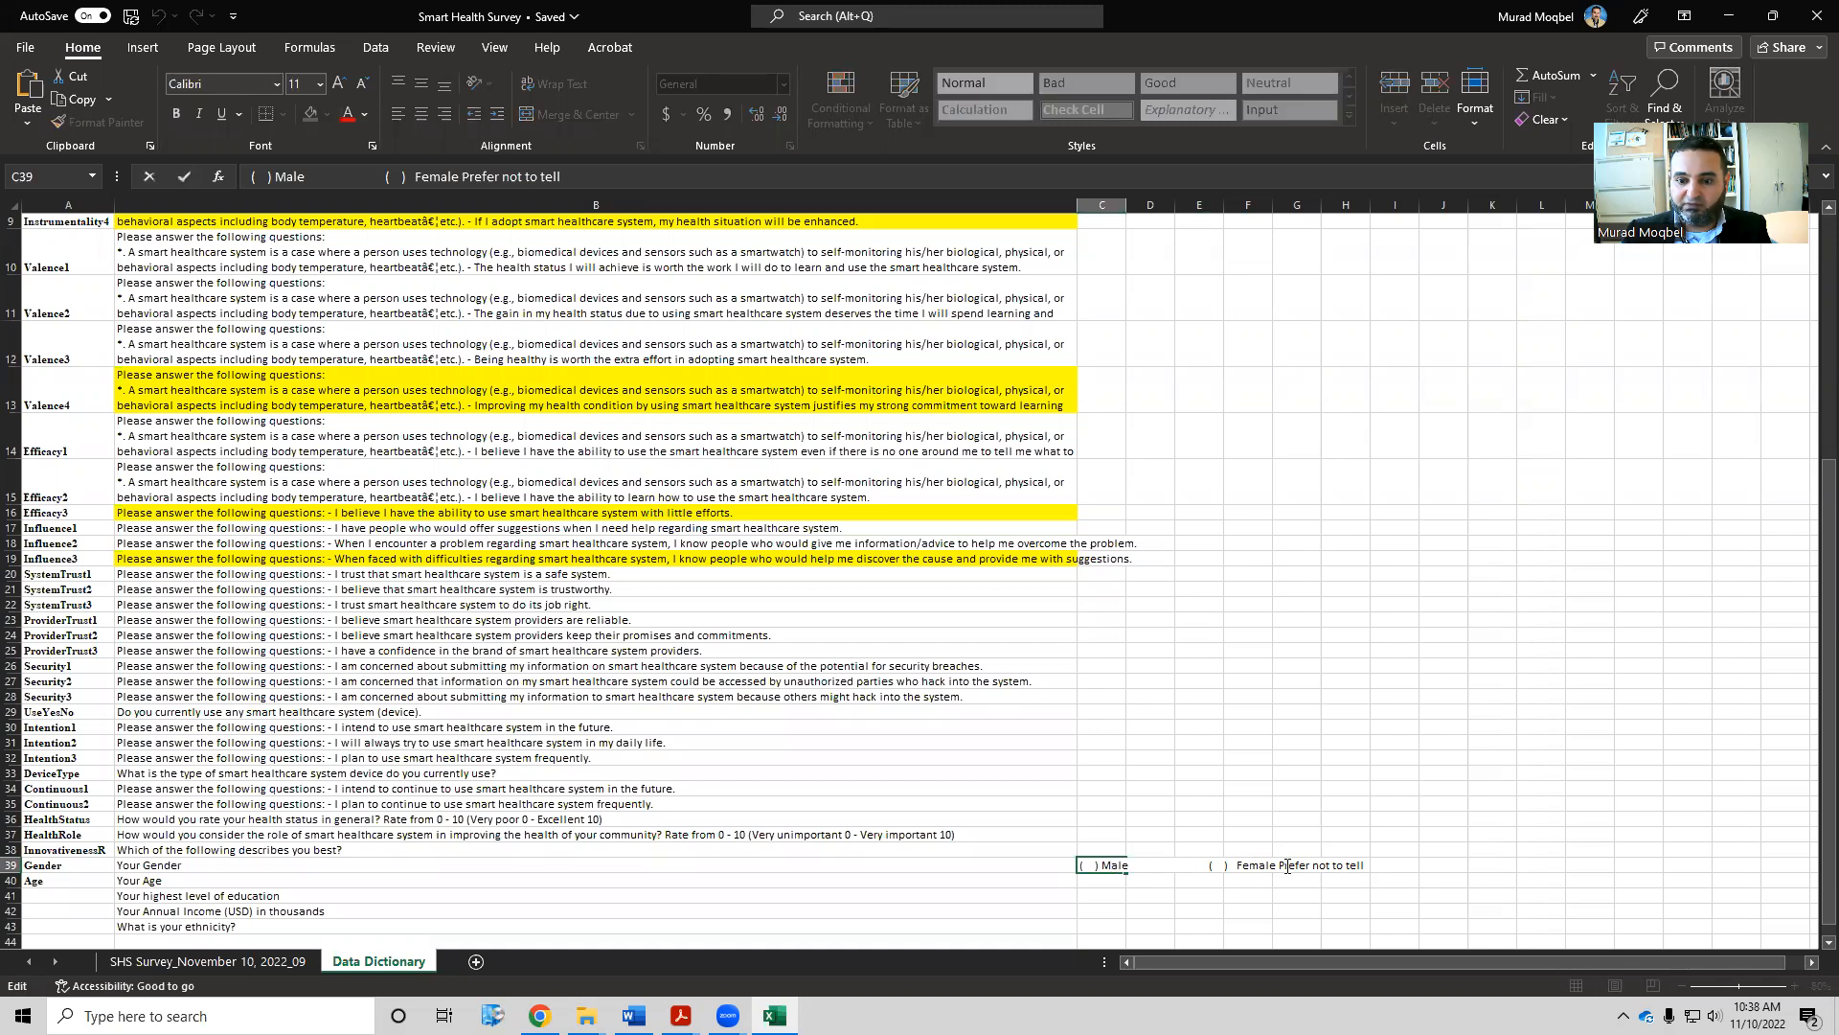
{"action": "type", "text": "(   )"}
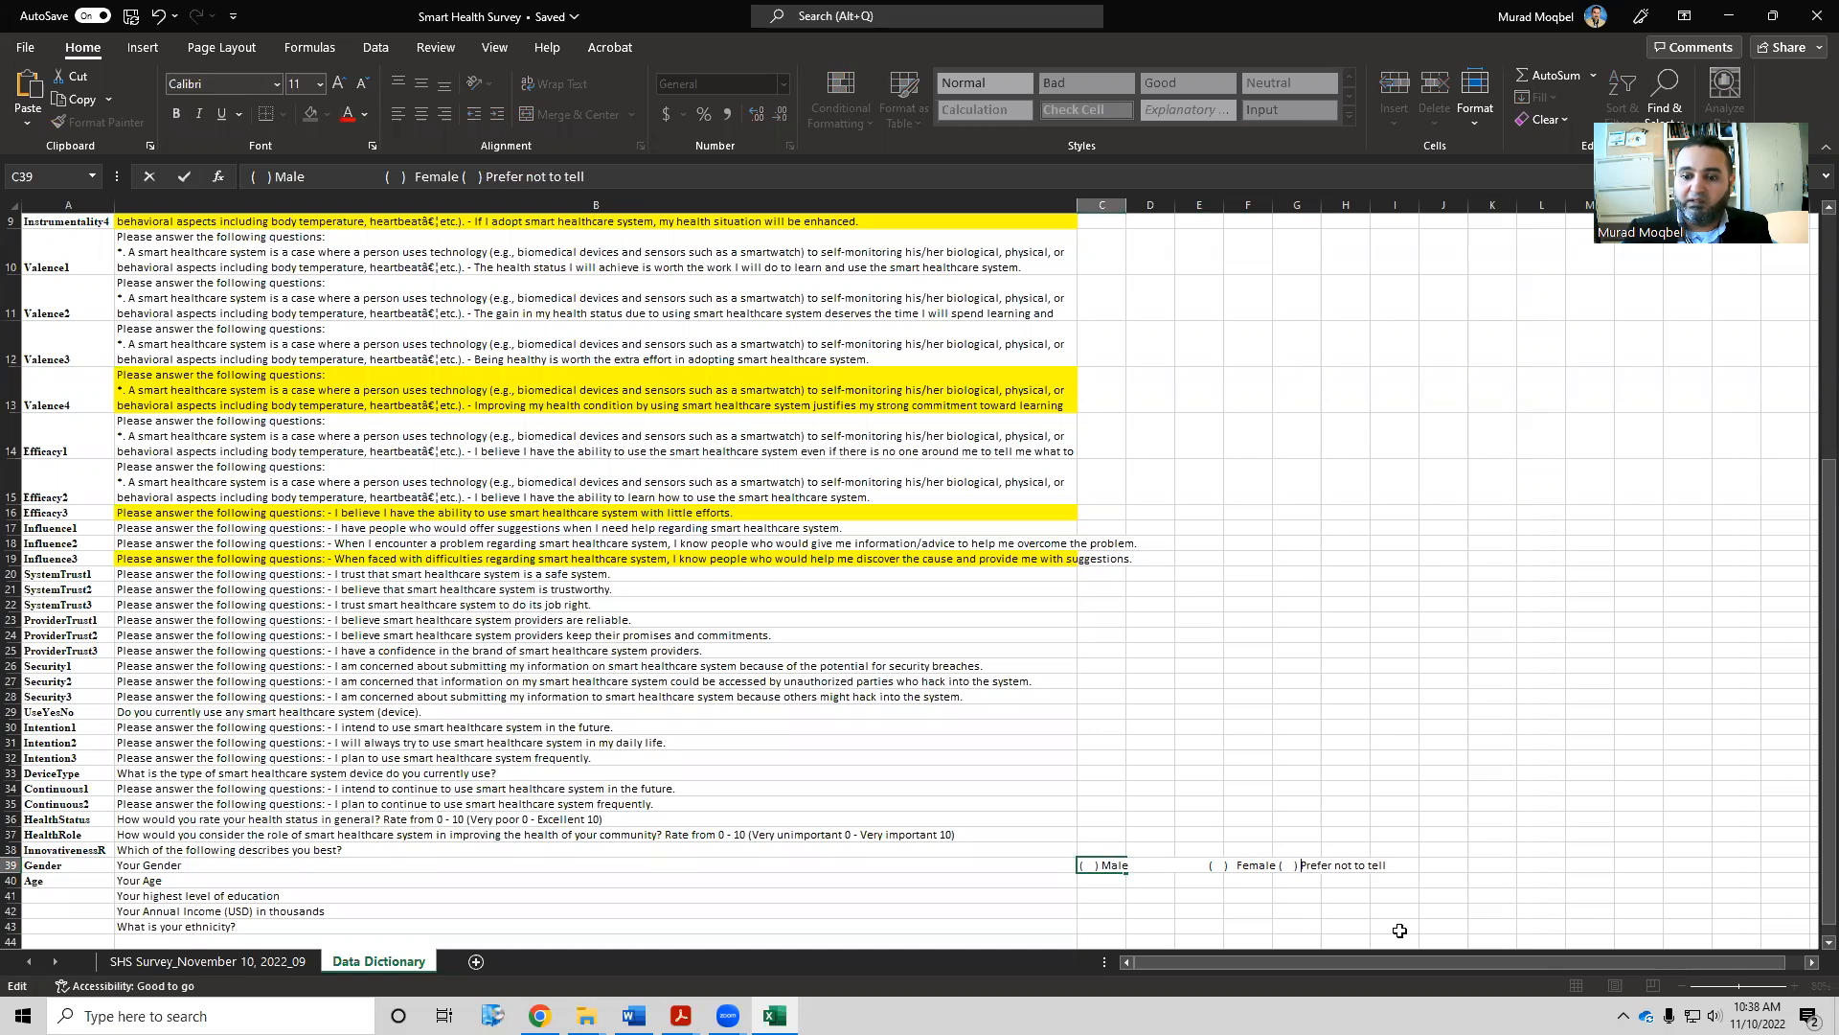
{"action": "left_click", "coordinate": [1035, 864]}
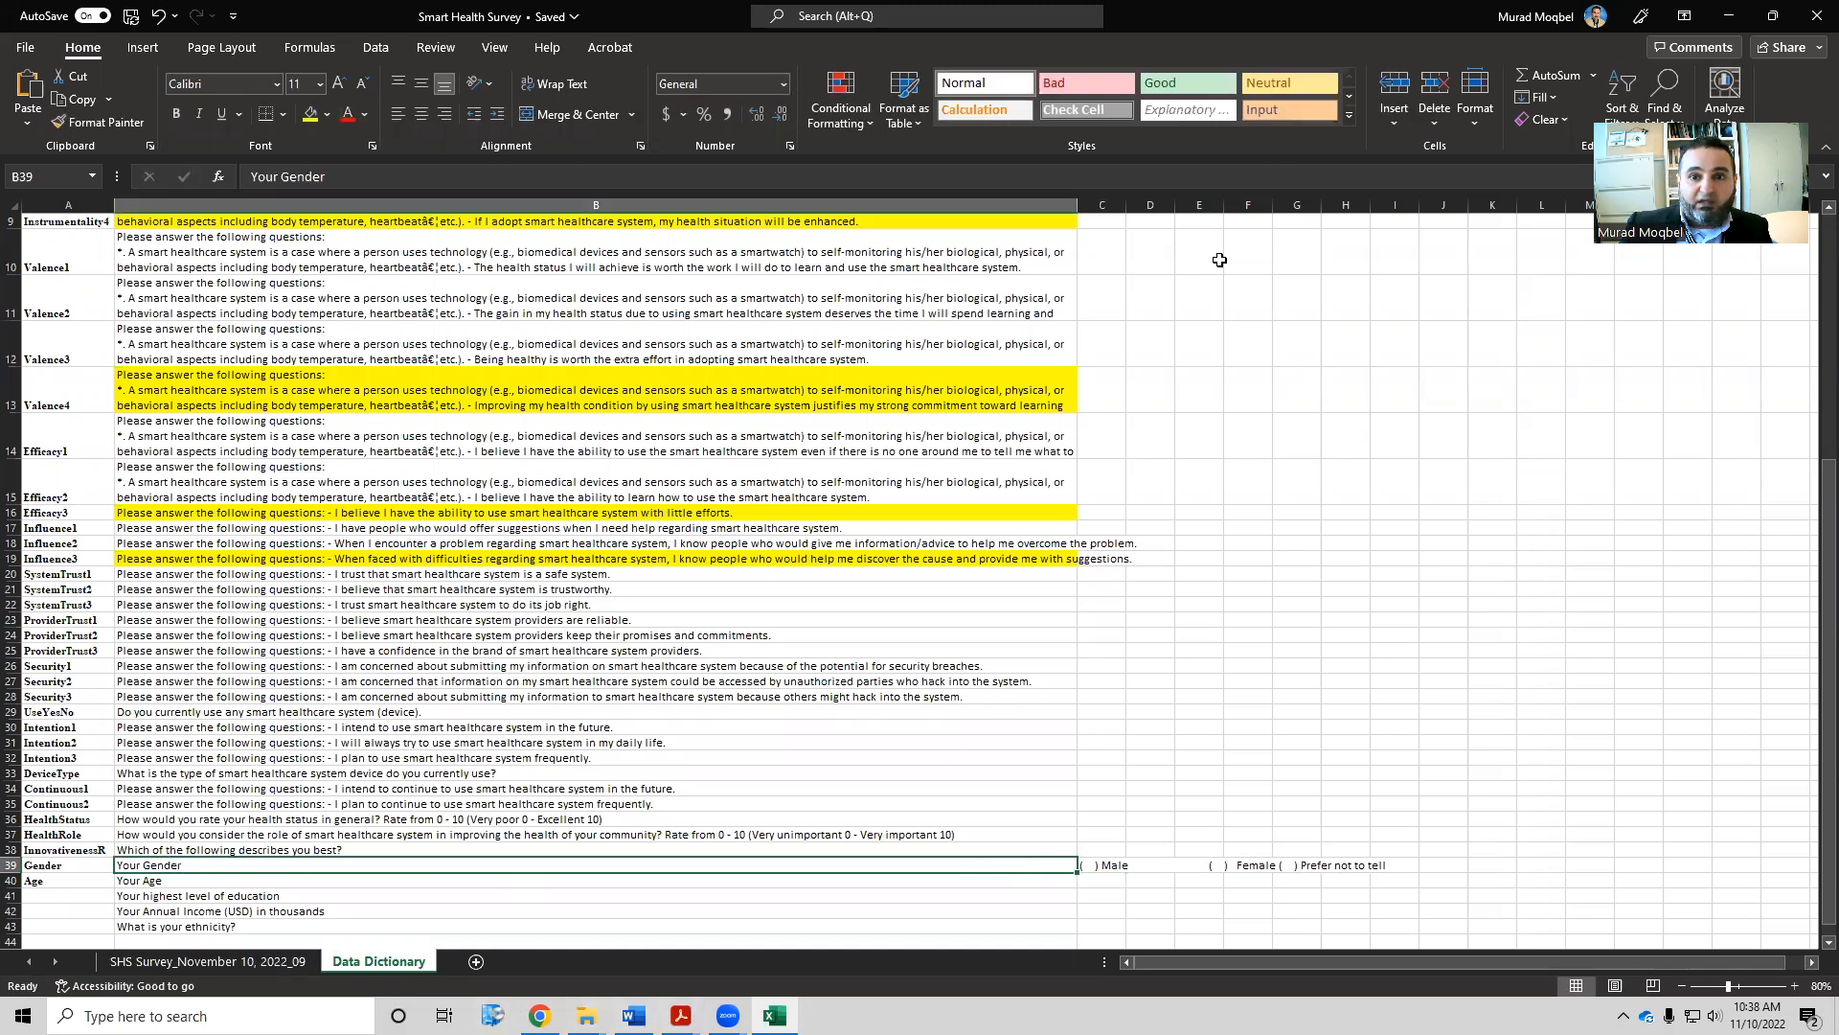
Copy the age ranges of question 38, from "20 or less" to "46 and older", from Word into Excel cell C40
{"action": "left_click_drag", "start_coordinate": [1280, 17], "coordinate": [2, 240]}
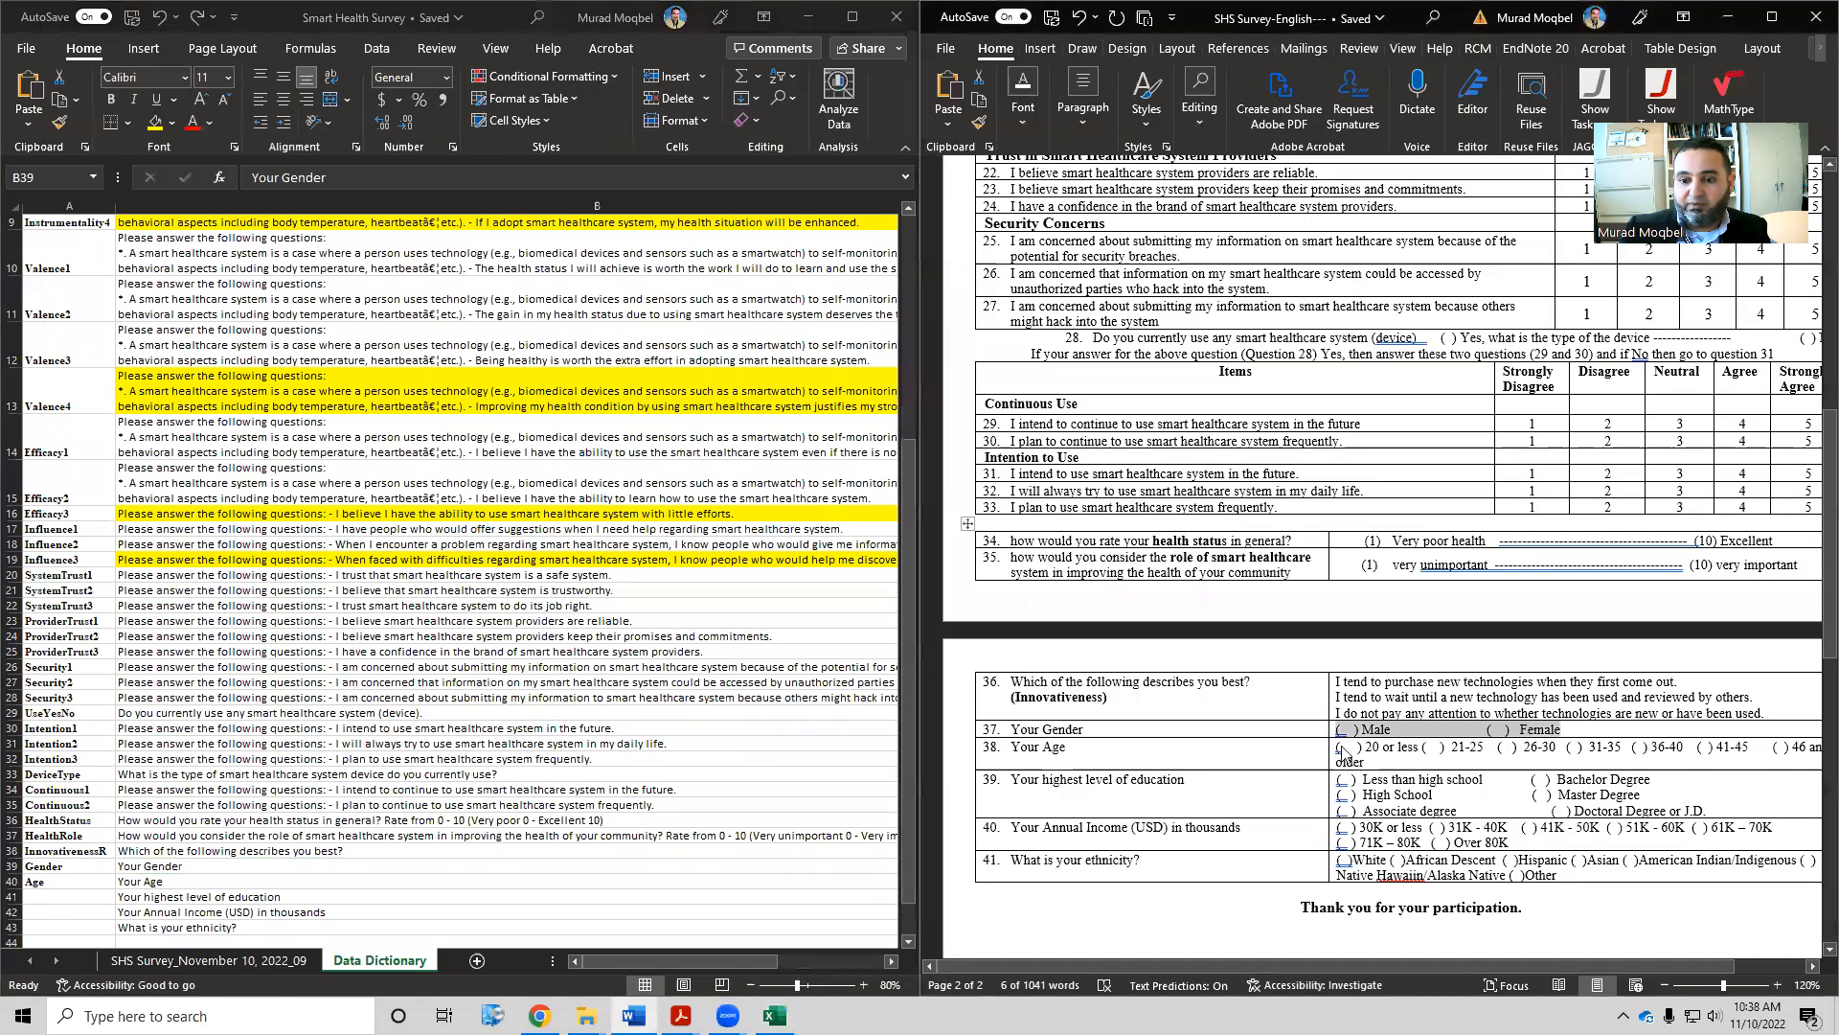
{"action": "left_click", "coordinate": [1344, 754]}
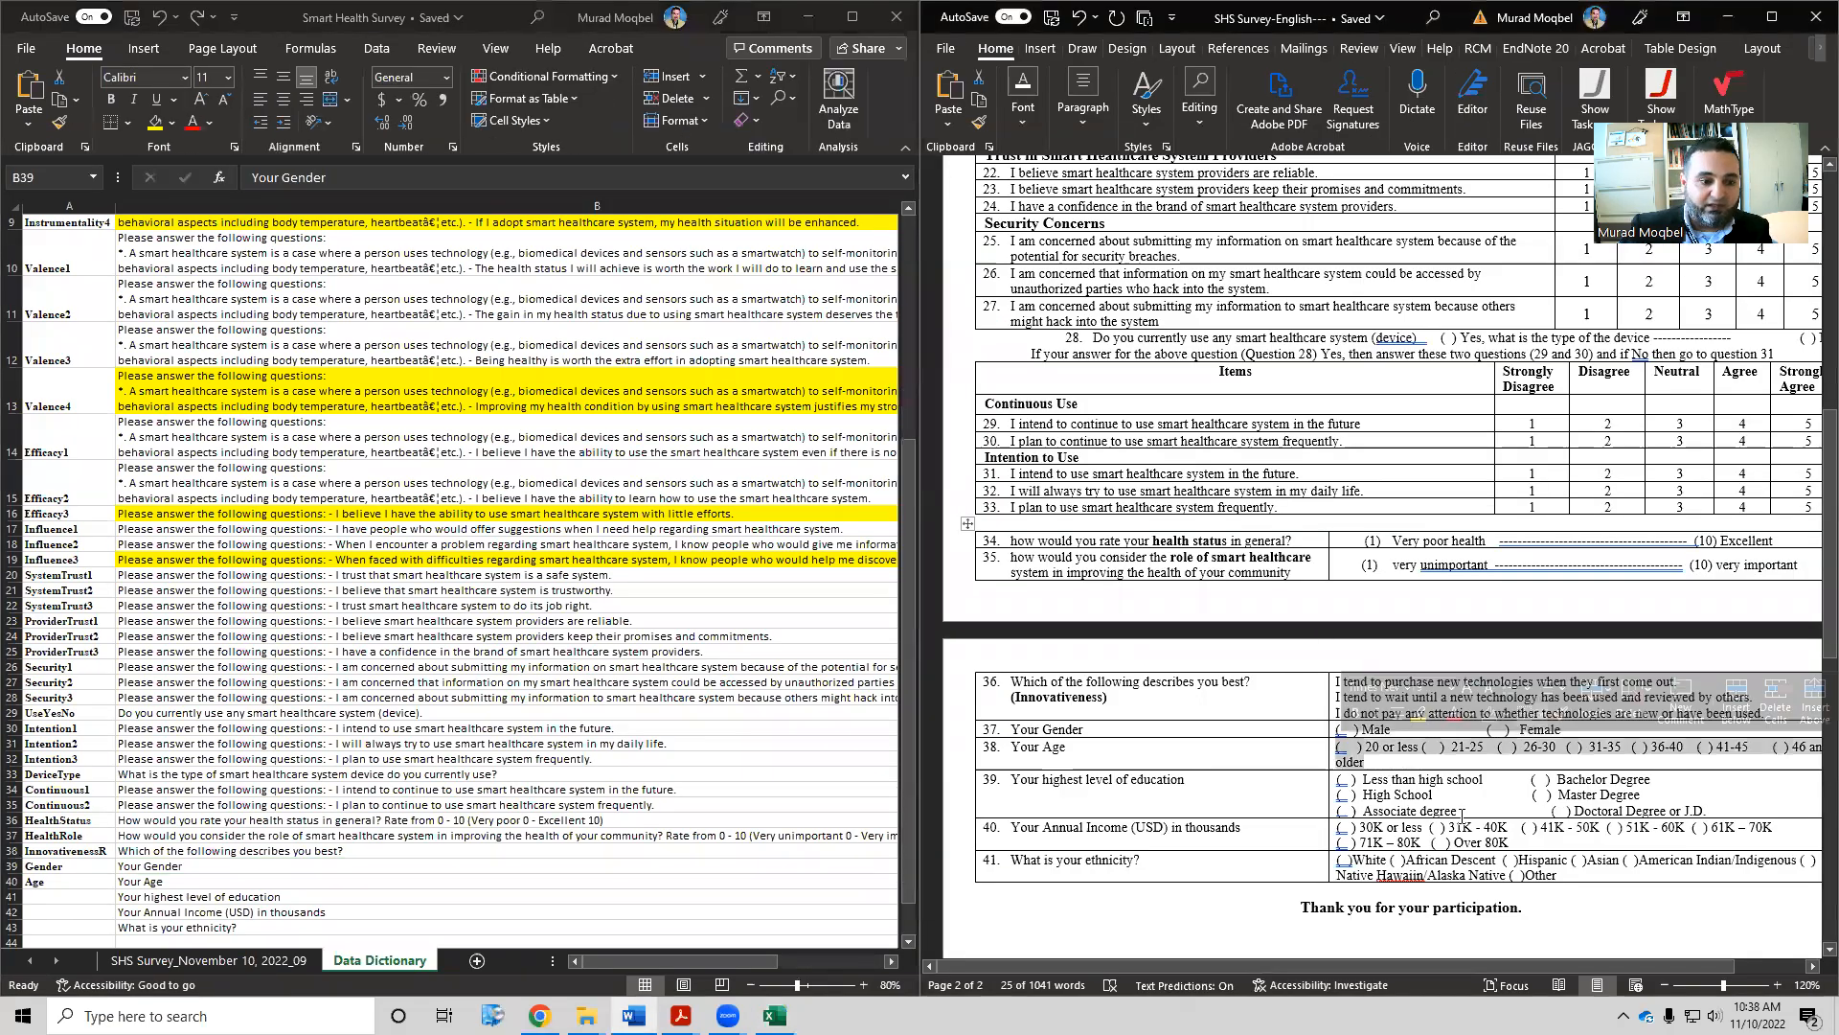
{"action": "left_click", "coordinate": [382, 872]}
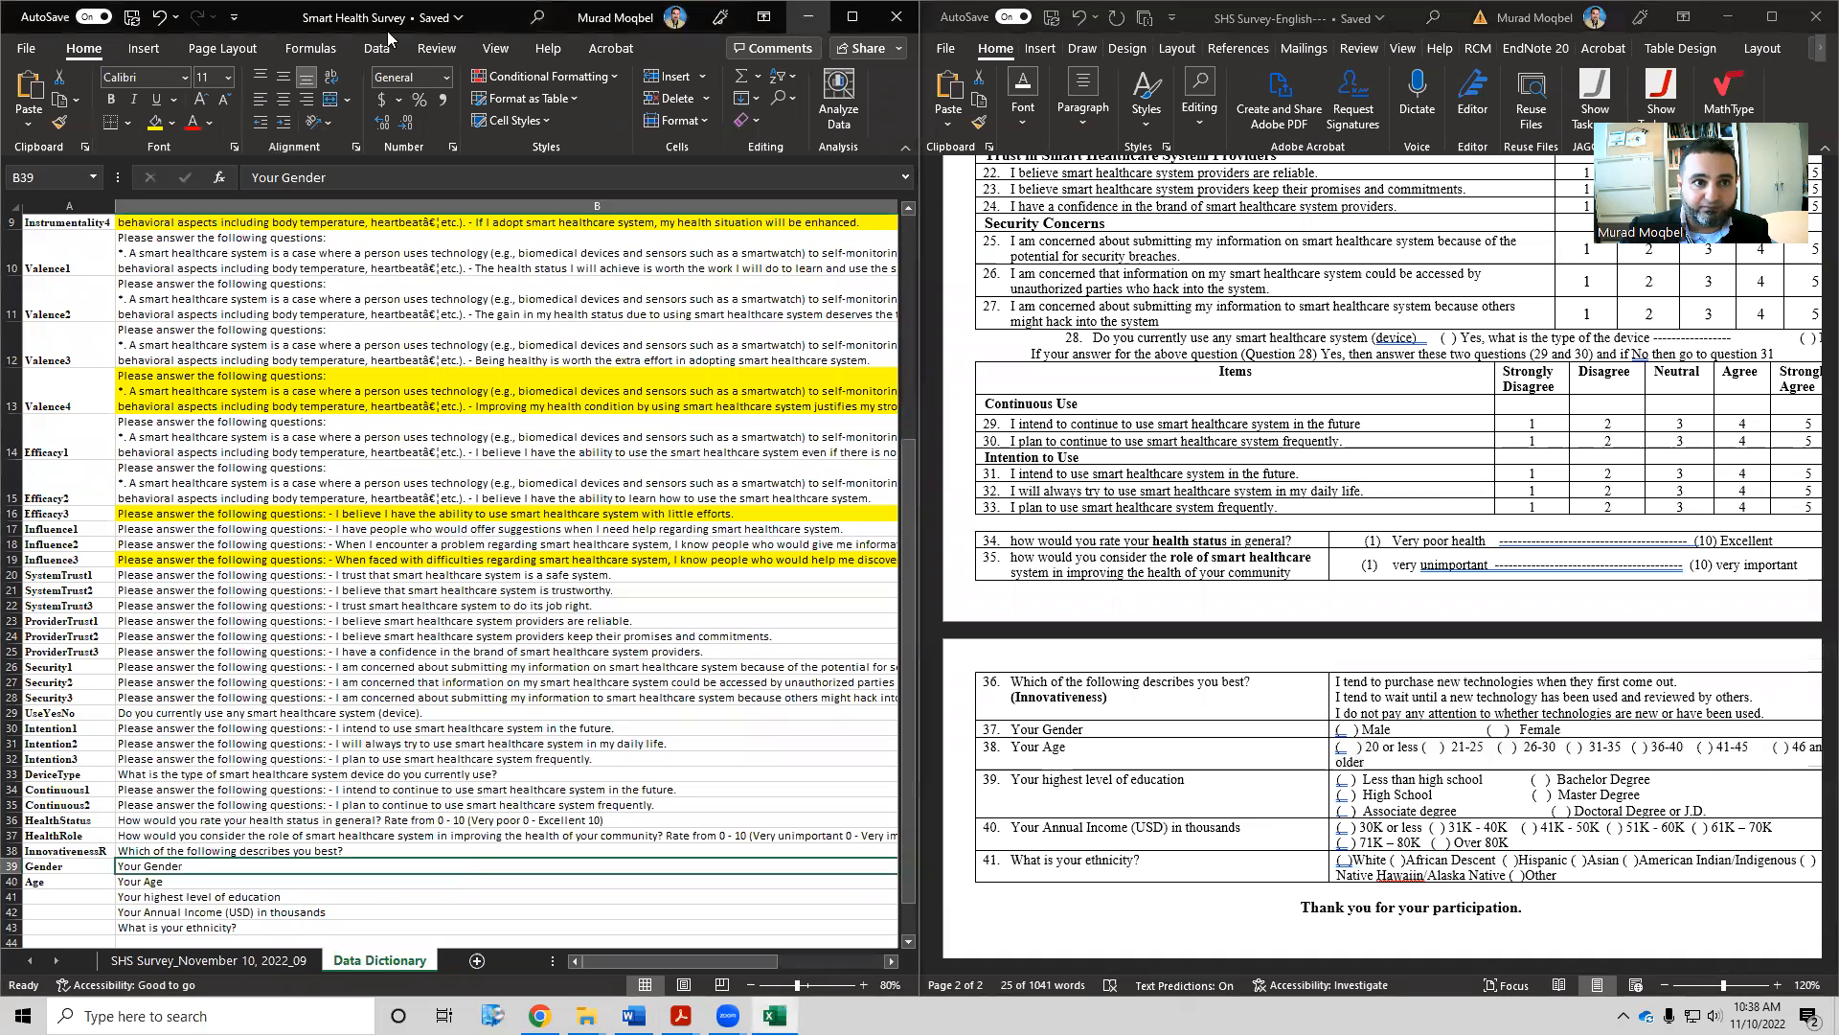
{"action": "double_click", "coordinate": [285, 15]}
{"action": "double_click", "coordinate": [1098, 879]}
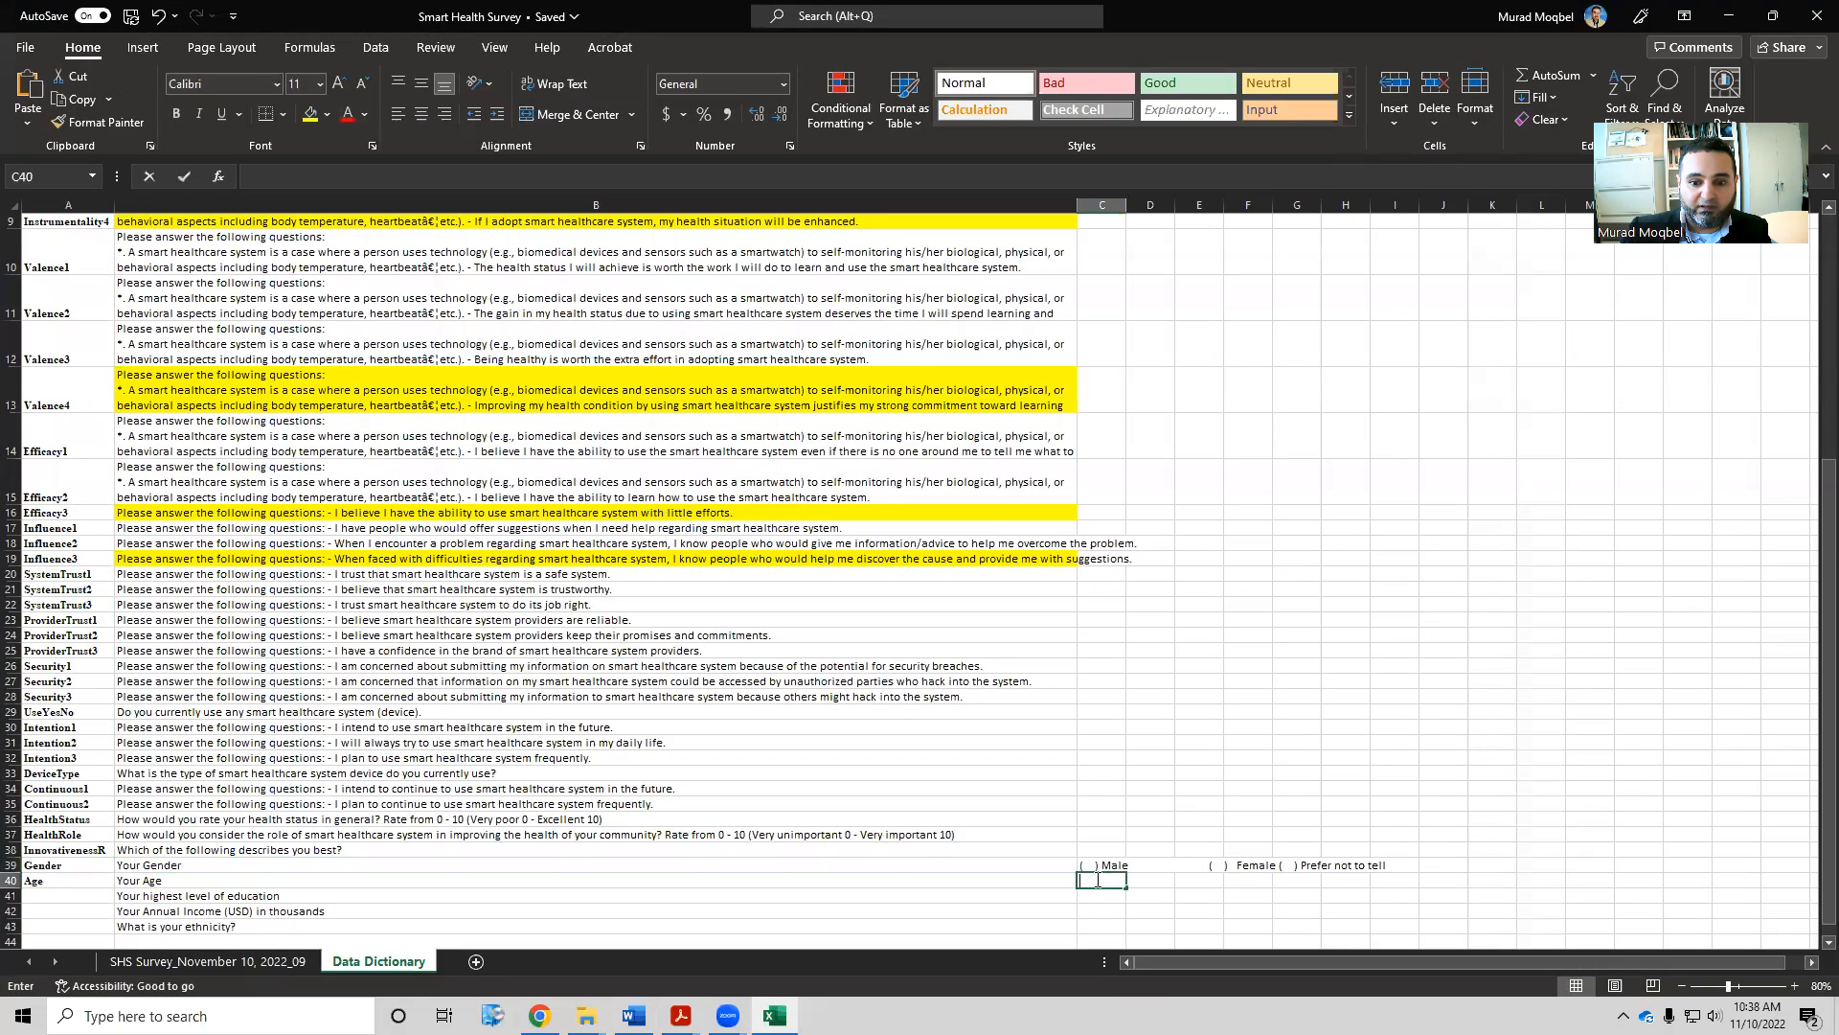
{"action": "type", "text": "( ) 20 or less ( ) 21-25 ( ) 26-30 ( ) 31-35 ( ) 36-40 ( ) 41-45 ( ) 46 and older"}
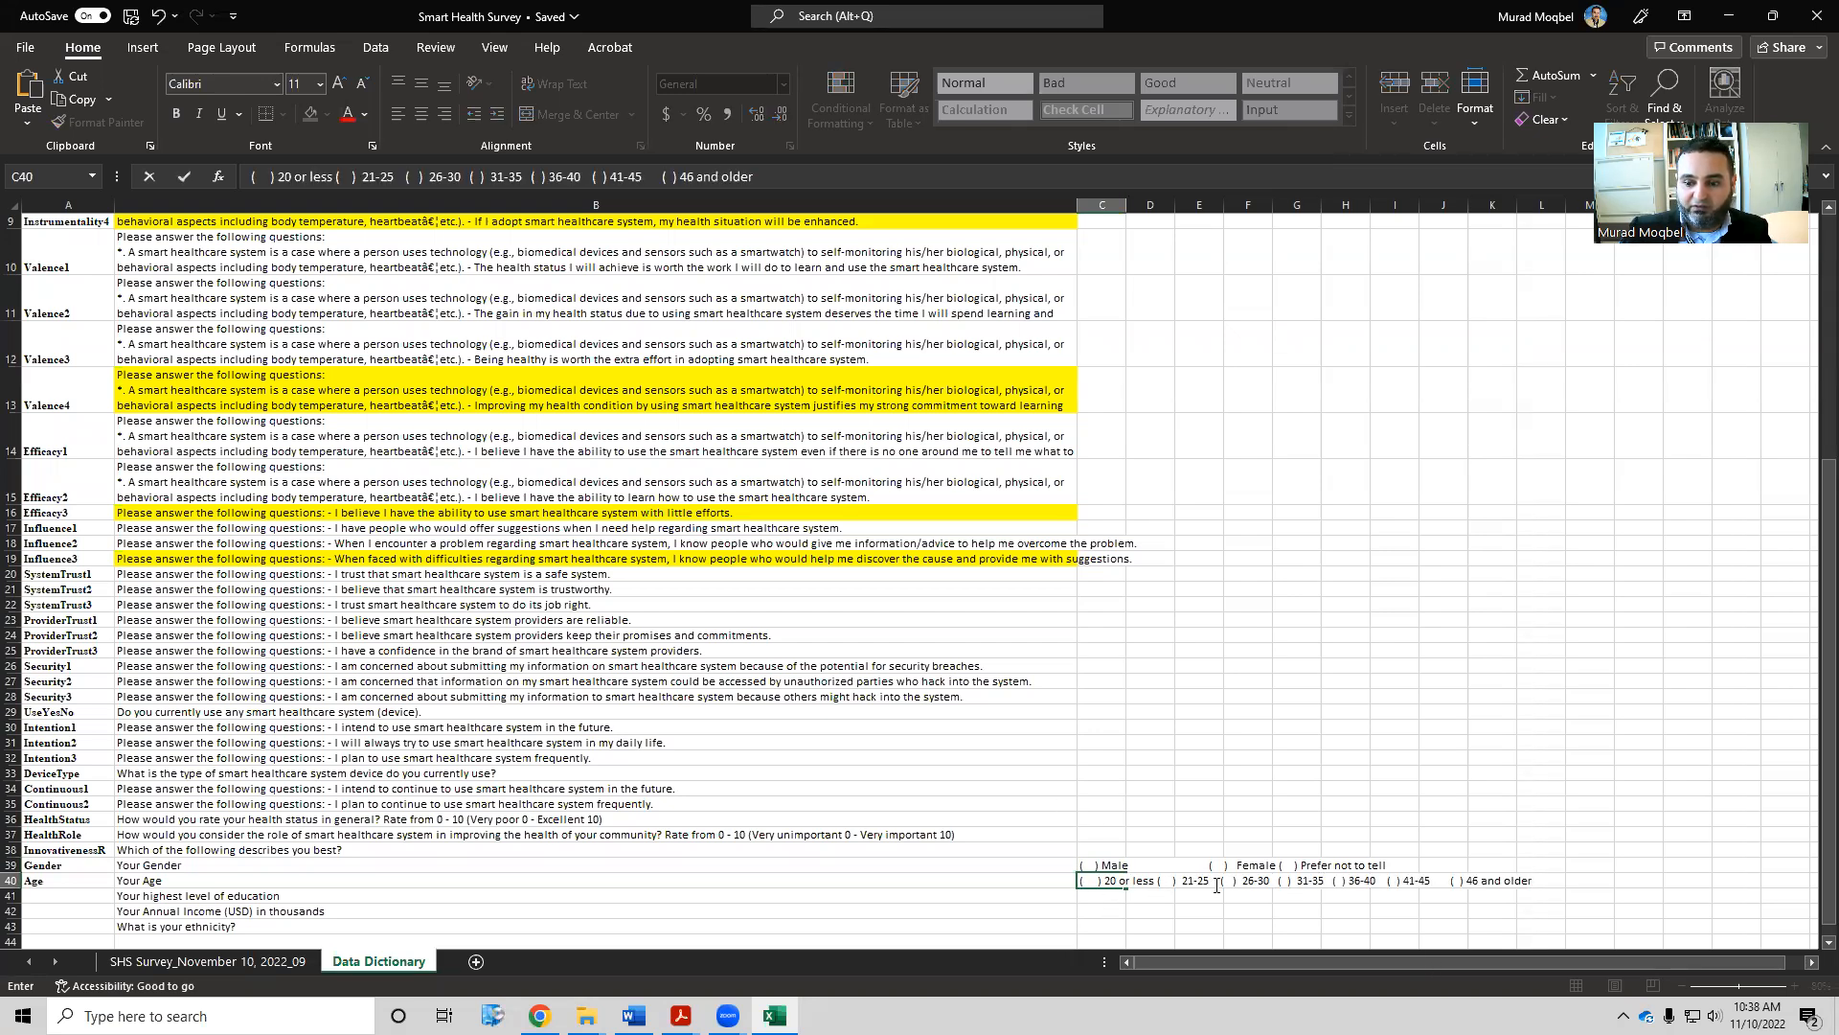
{"action": "left_click", "coordinate": [292, 893]}
Enter the variable names "Educ" in cell A41, "Income" in A42 and "Race" in A43
{"action": "left_click", "coordinate": [53, 895]}
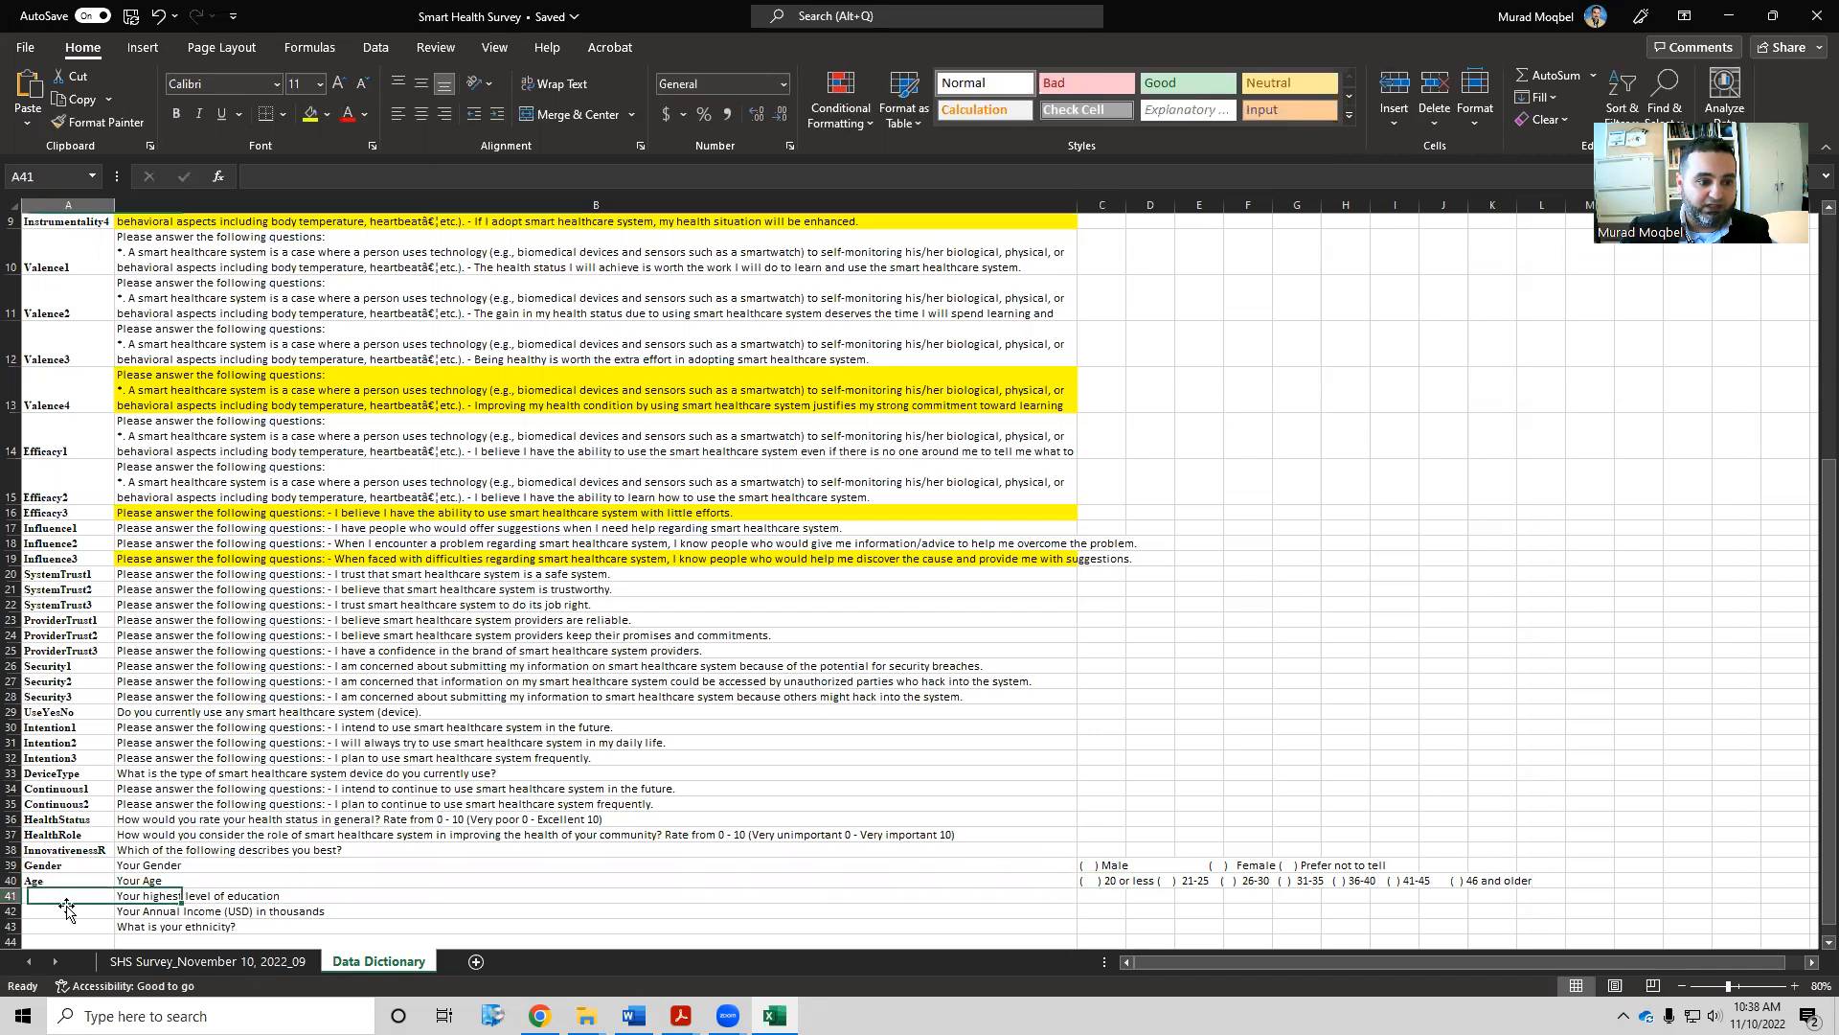
{"action": "type", "text": "Ed"}
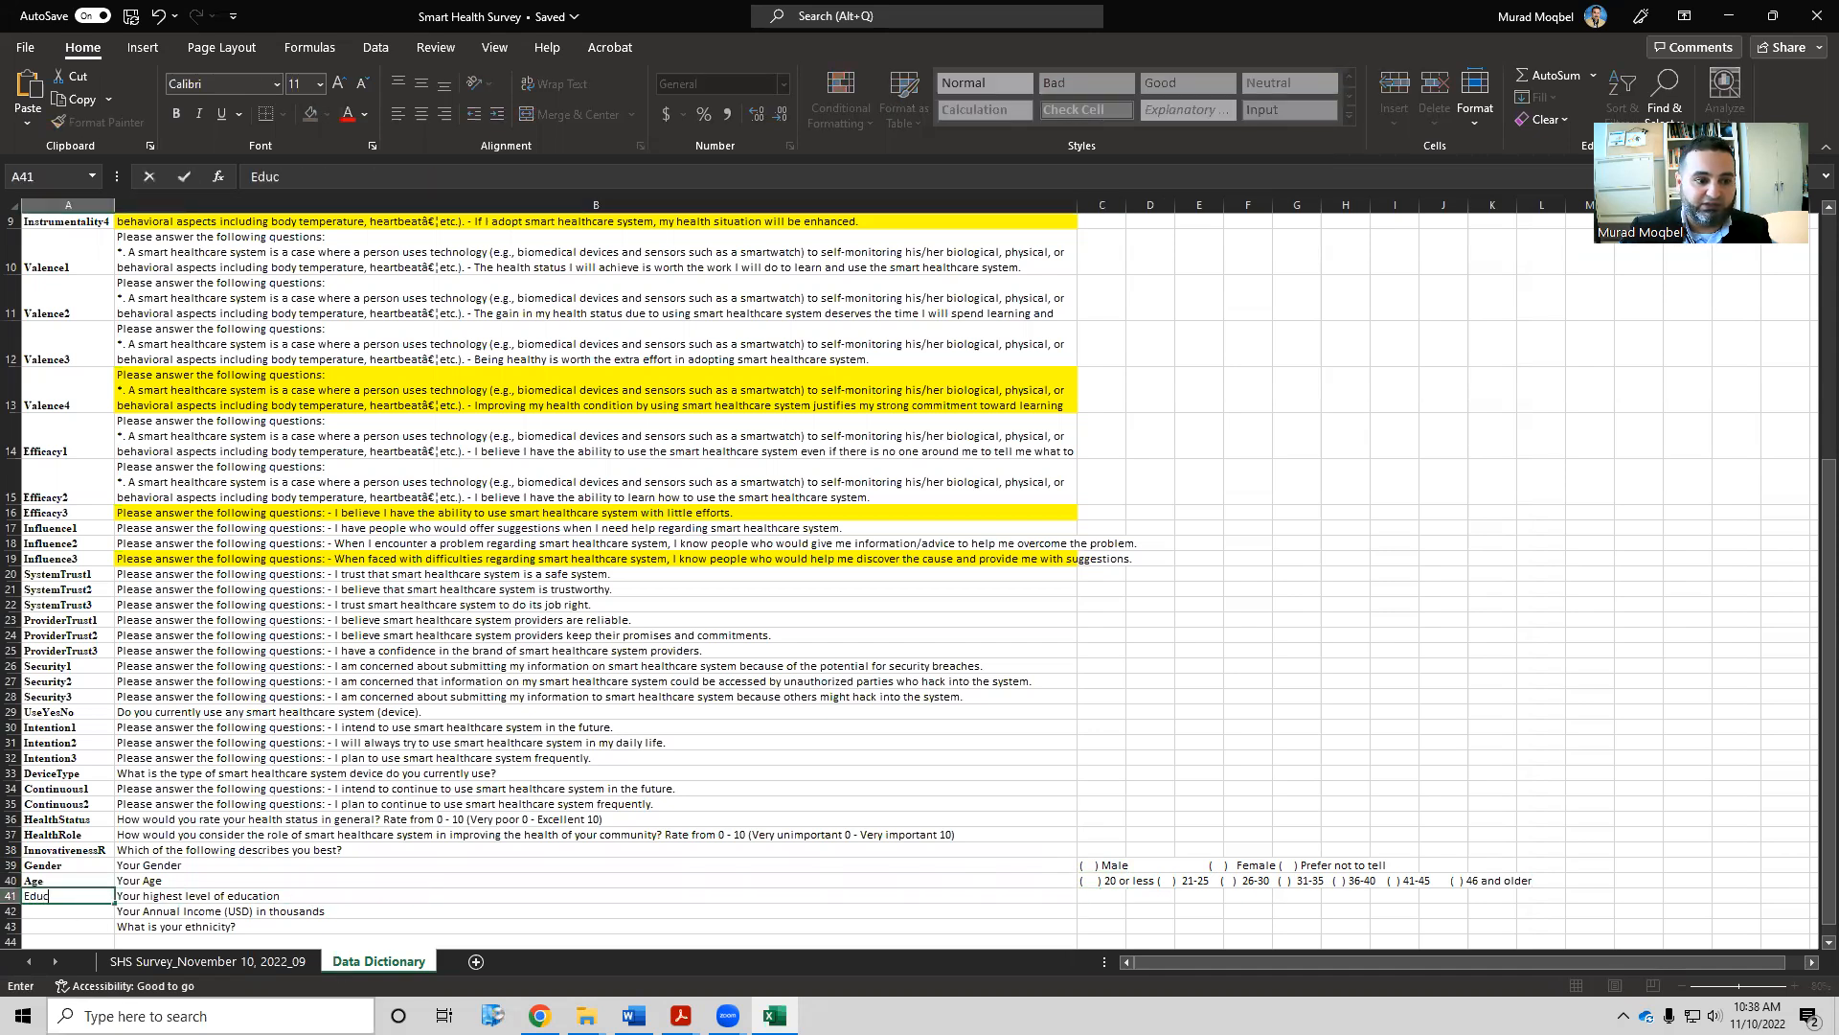
{"action": "type", "text": "uc"}
{"action": "key", "text": "Return"}
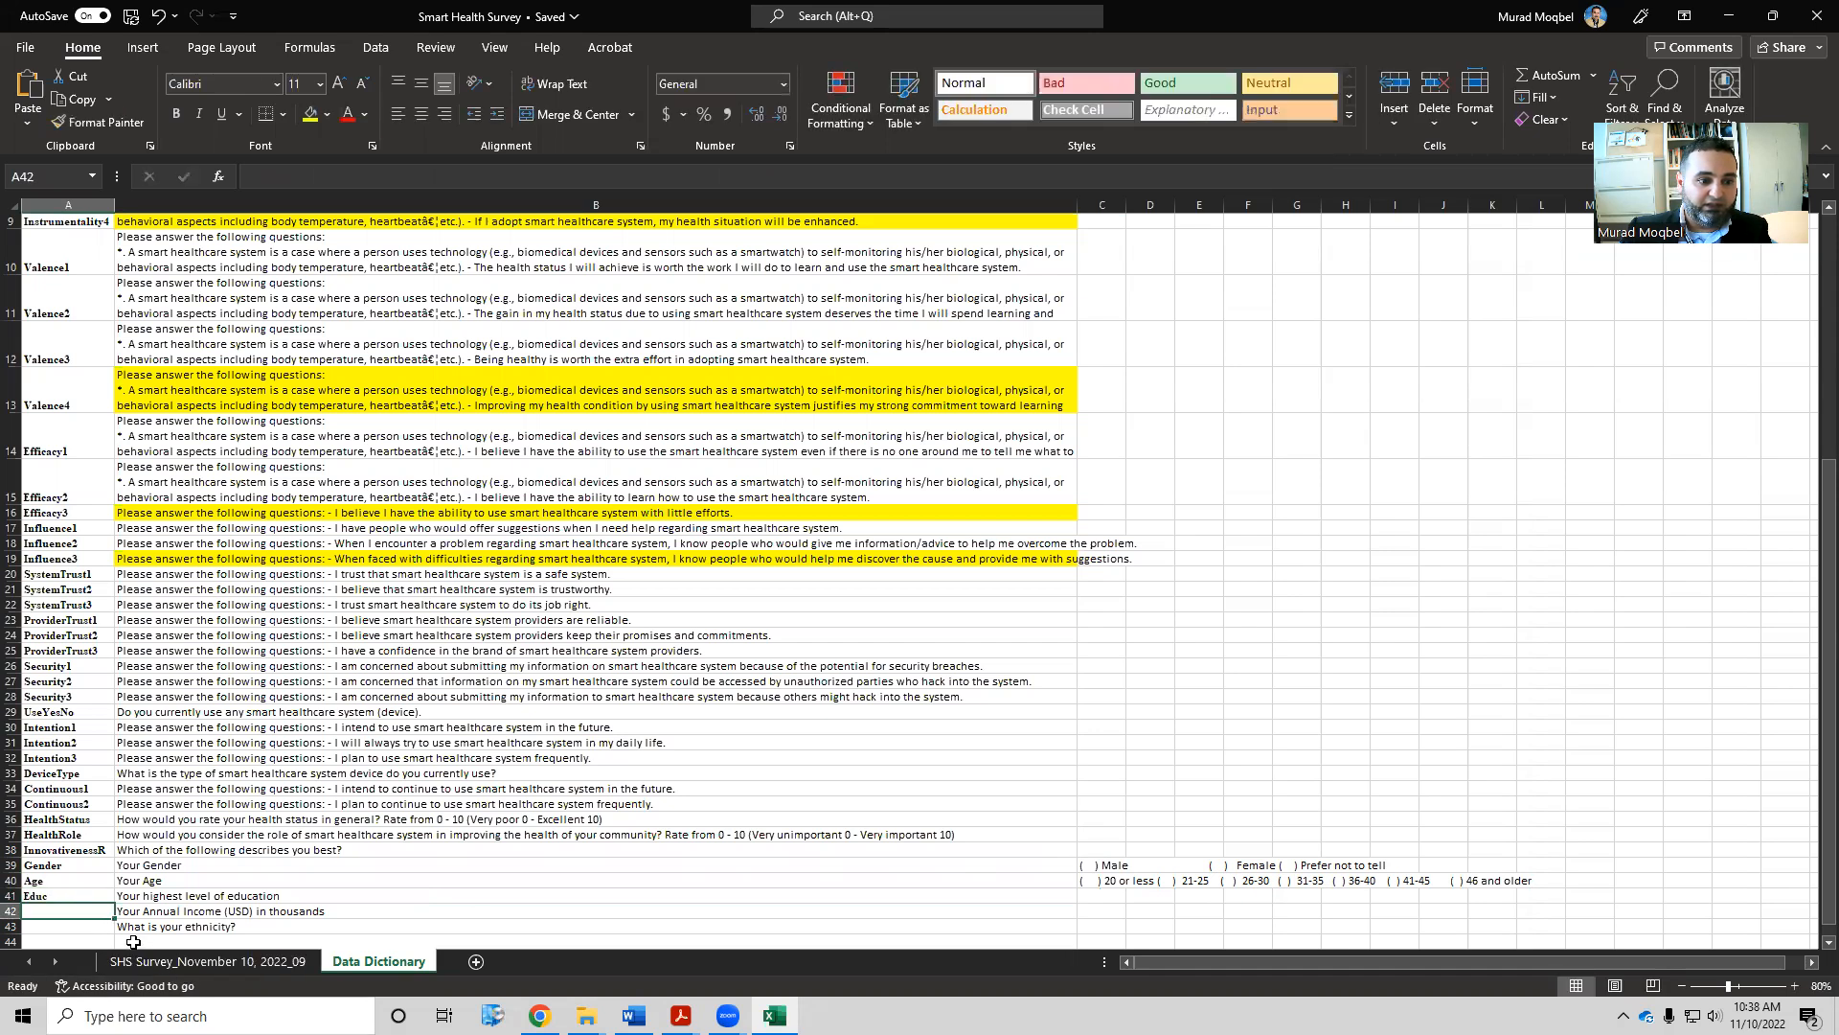
{"action": "type", "text": "Income"}
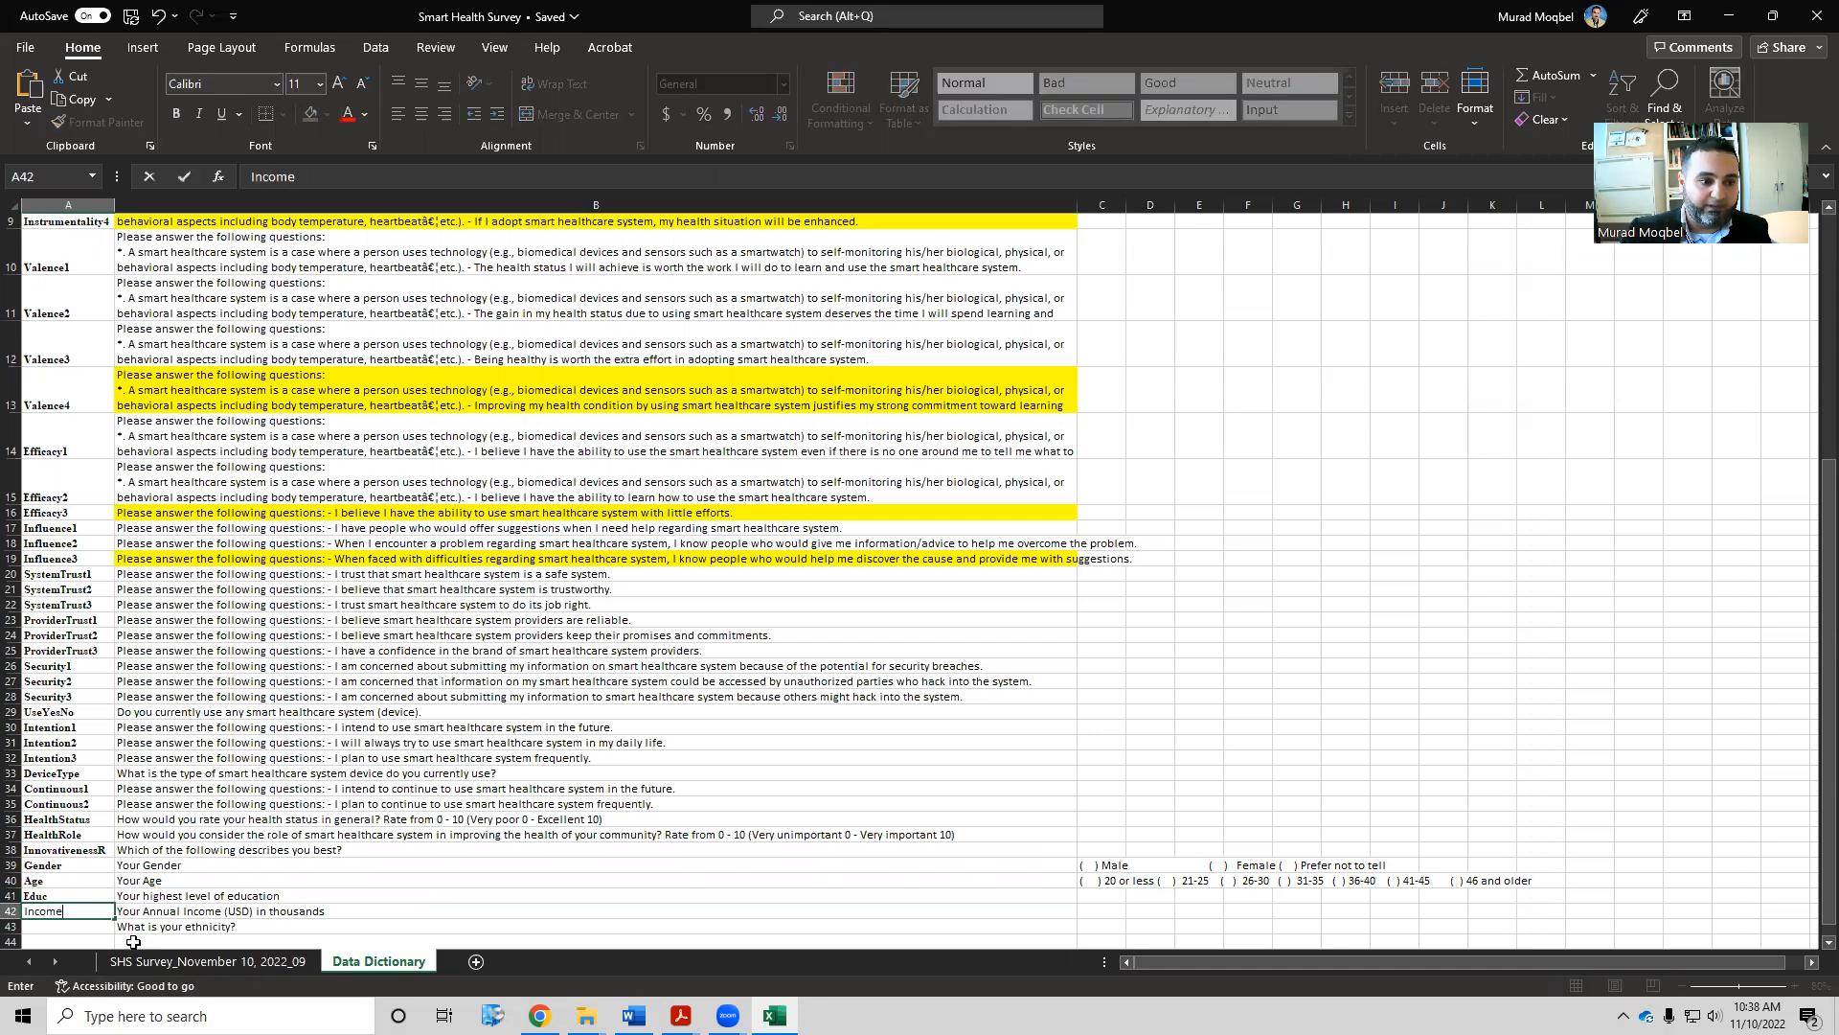
{"action": "key", "text": "Return"}
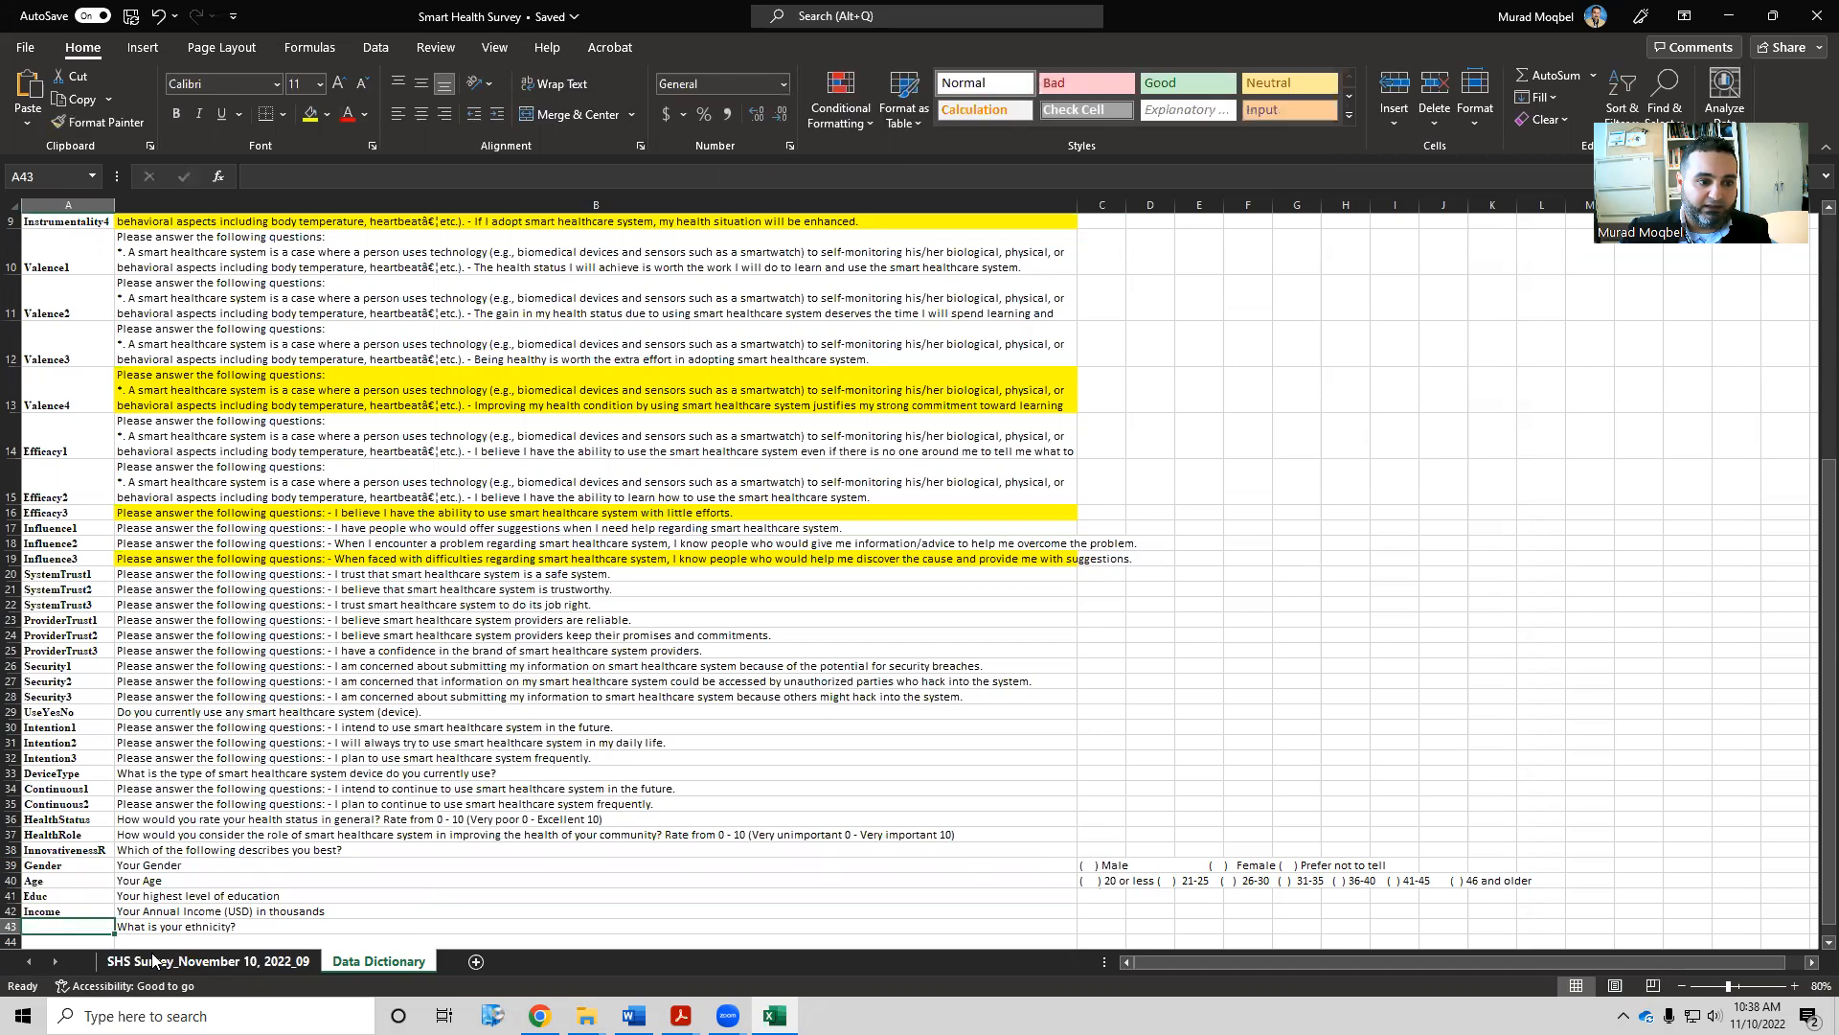
{"action": "type", "text": "Race"}
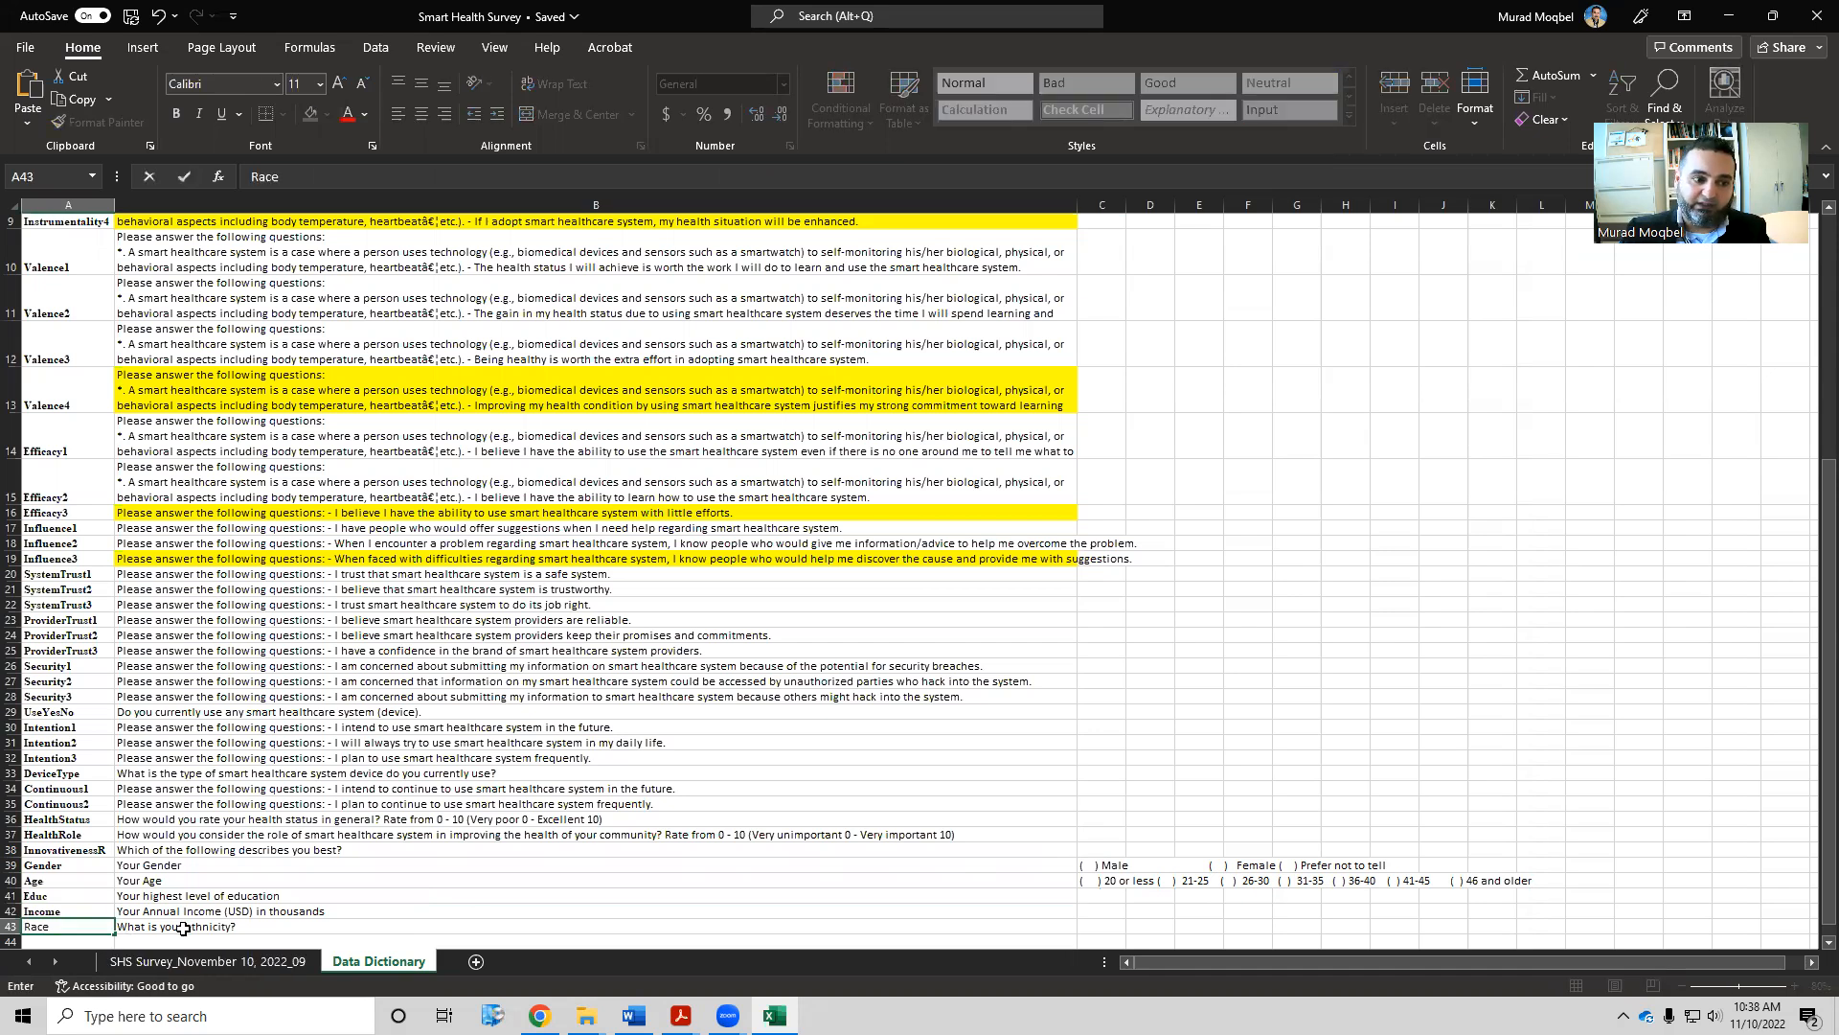
{"action": "left_click", "coordinate": [184, 928]}
Copy the education level options of question 39, from "Less than high school" to "Doctoral Degree or J.D.", from Word into Excel cell C41
{"action": "scroll", "coordinate": [296, 908], "scroll_direction": "down", "scroll_amount": 1}
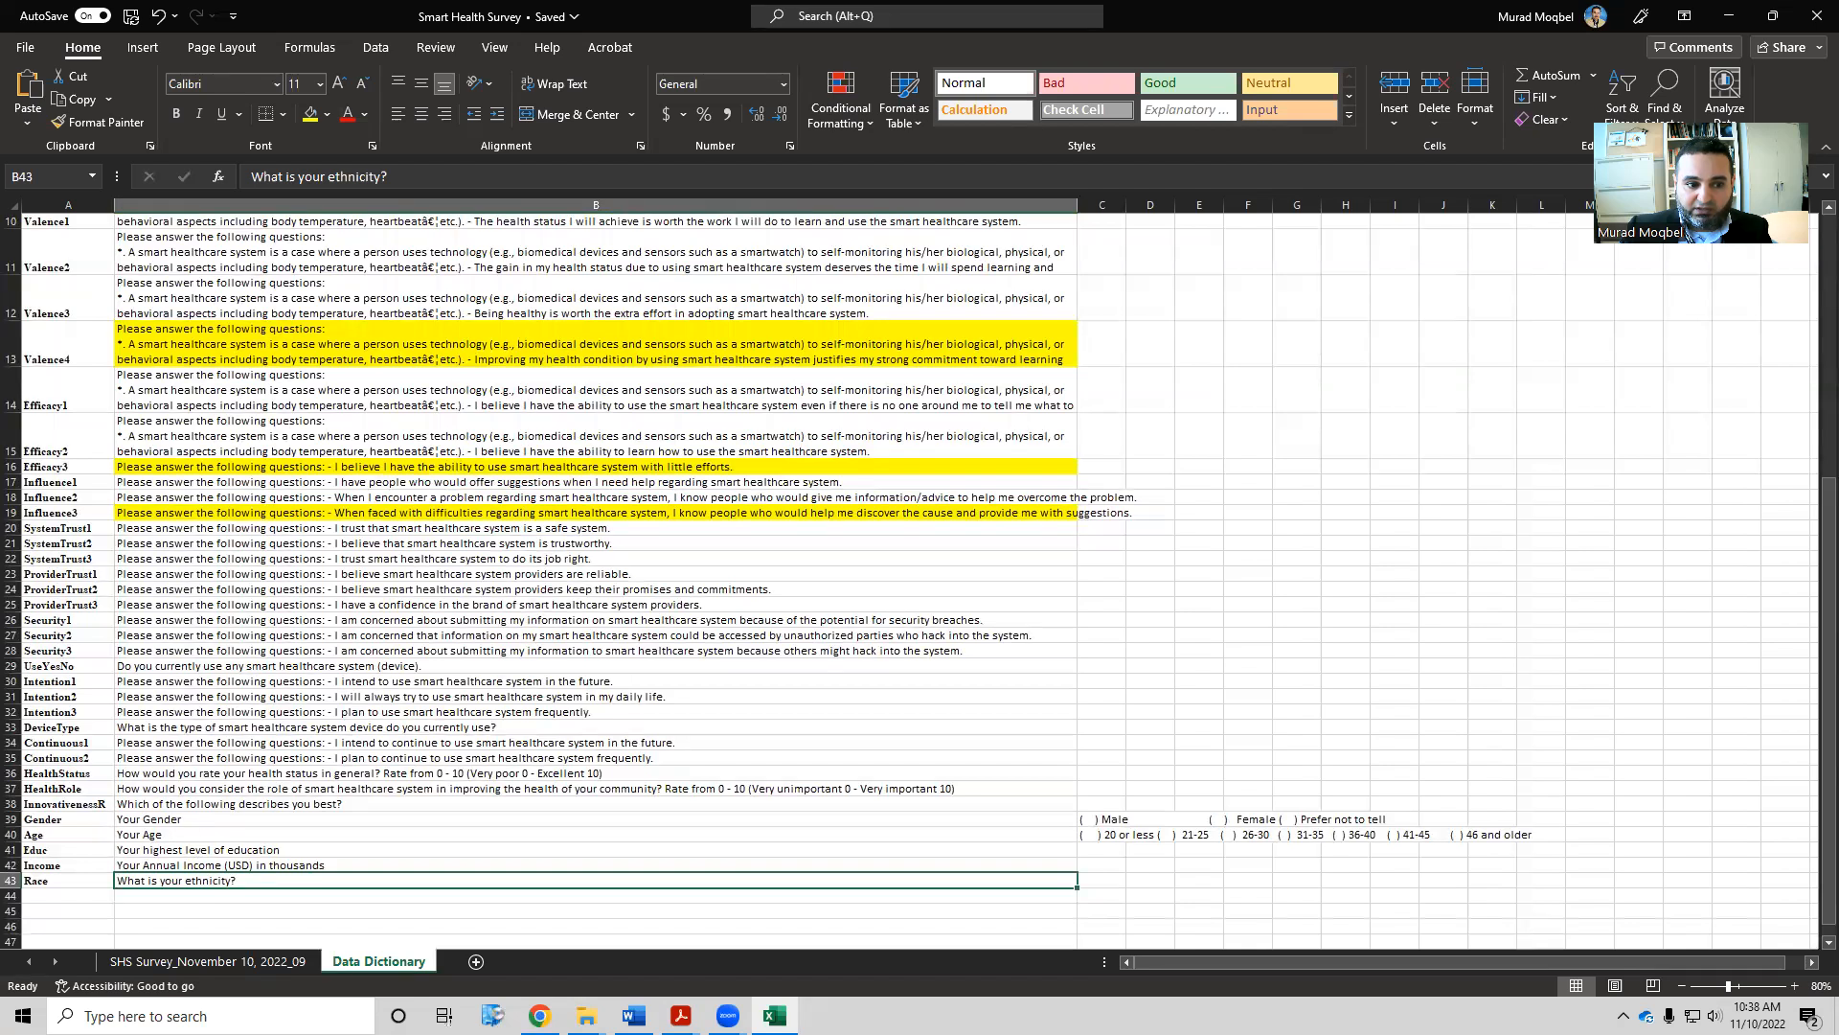
{"action": "left_click", "coordinate": [634, 1015]}
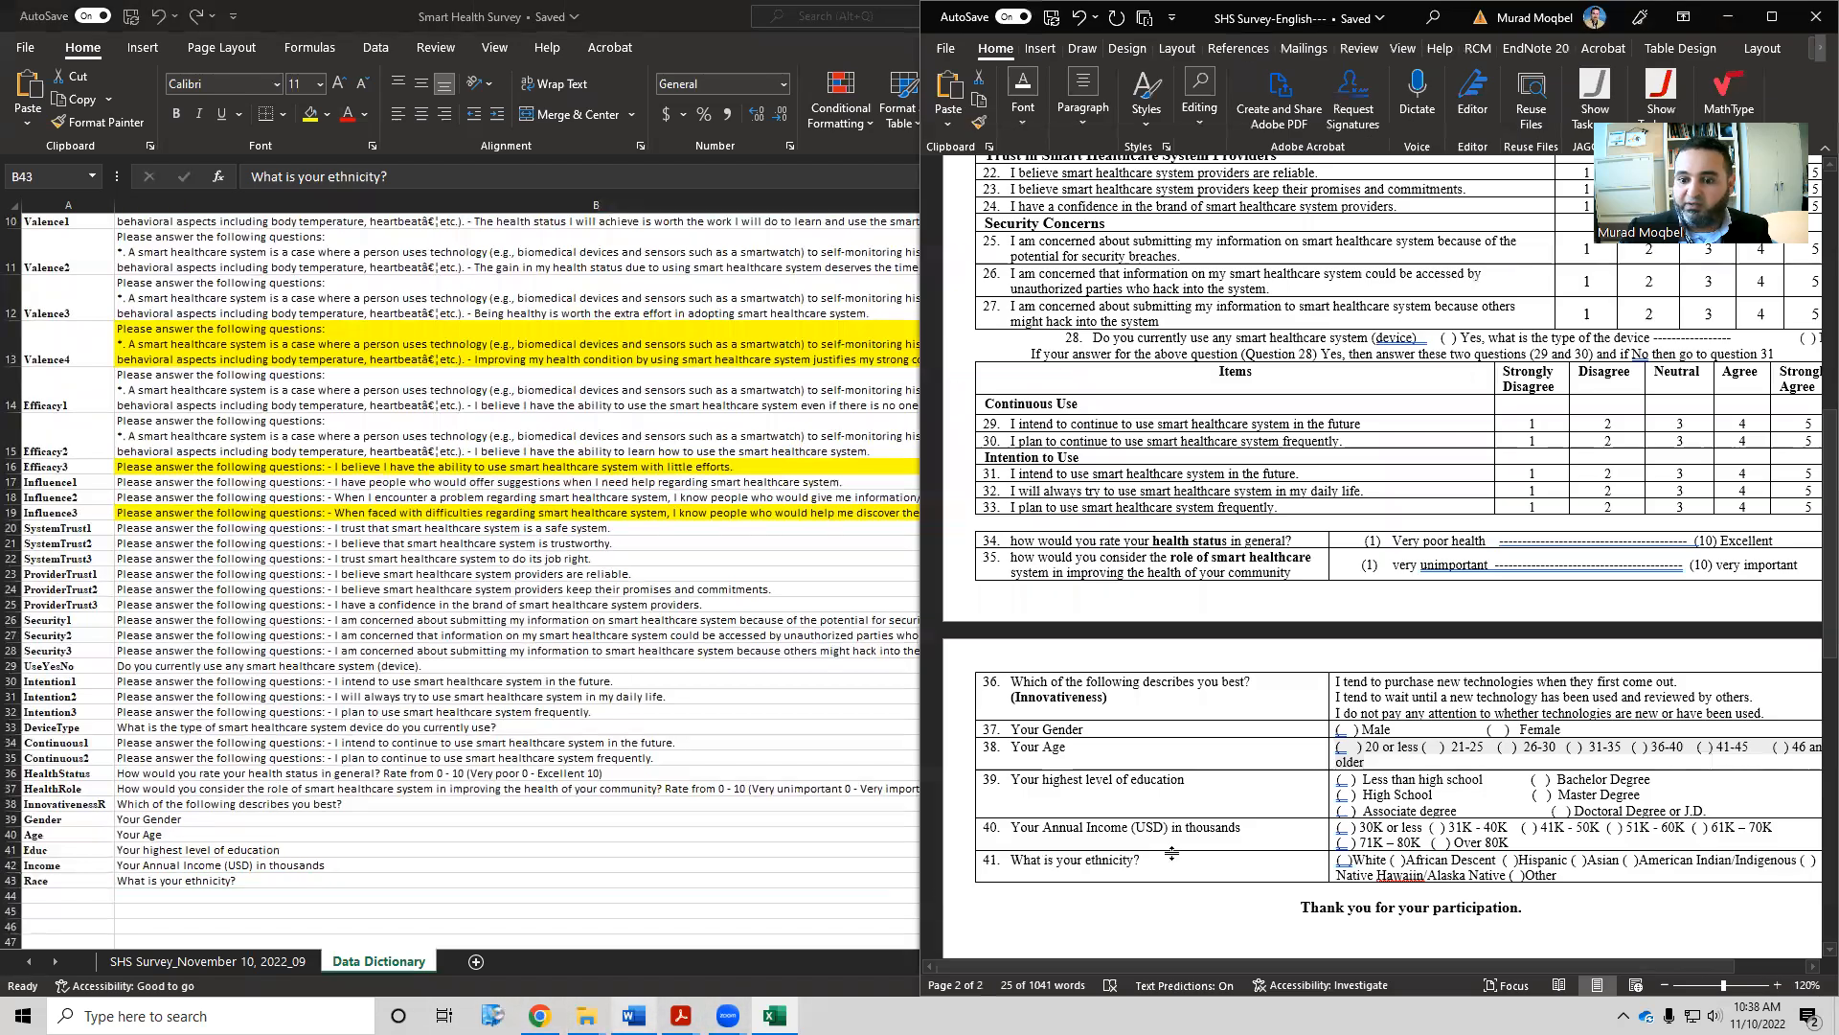
{"action": "left_click_drag", "start_coordinate": [1711, 810], "coordinate": [1320, 847]}
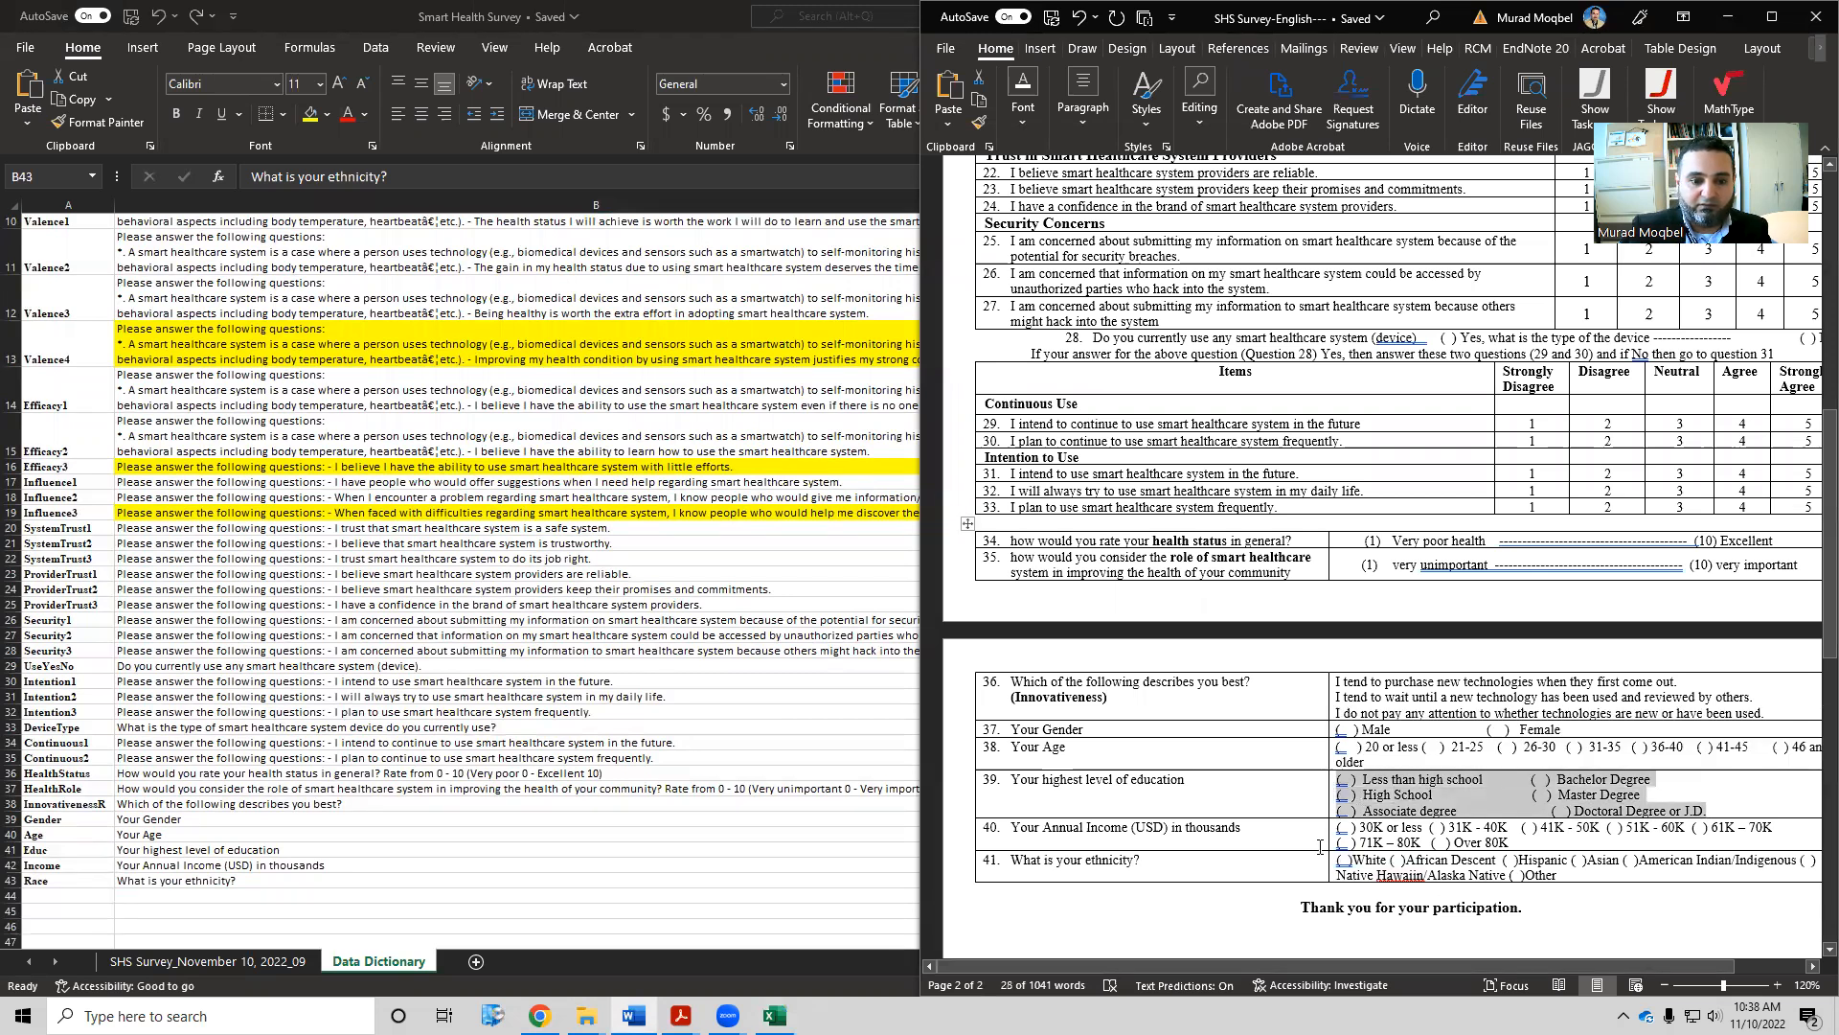
{"action": "key", "text": "alt+Tab"}
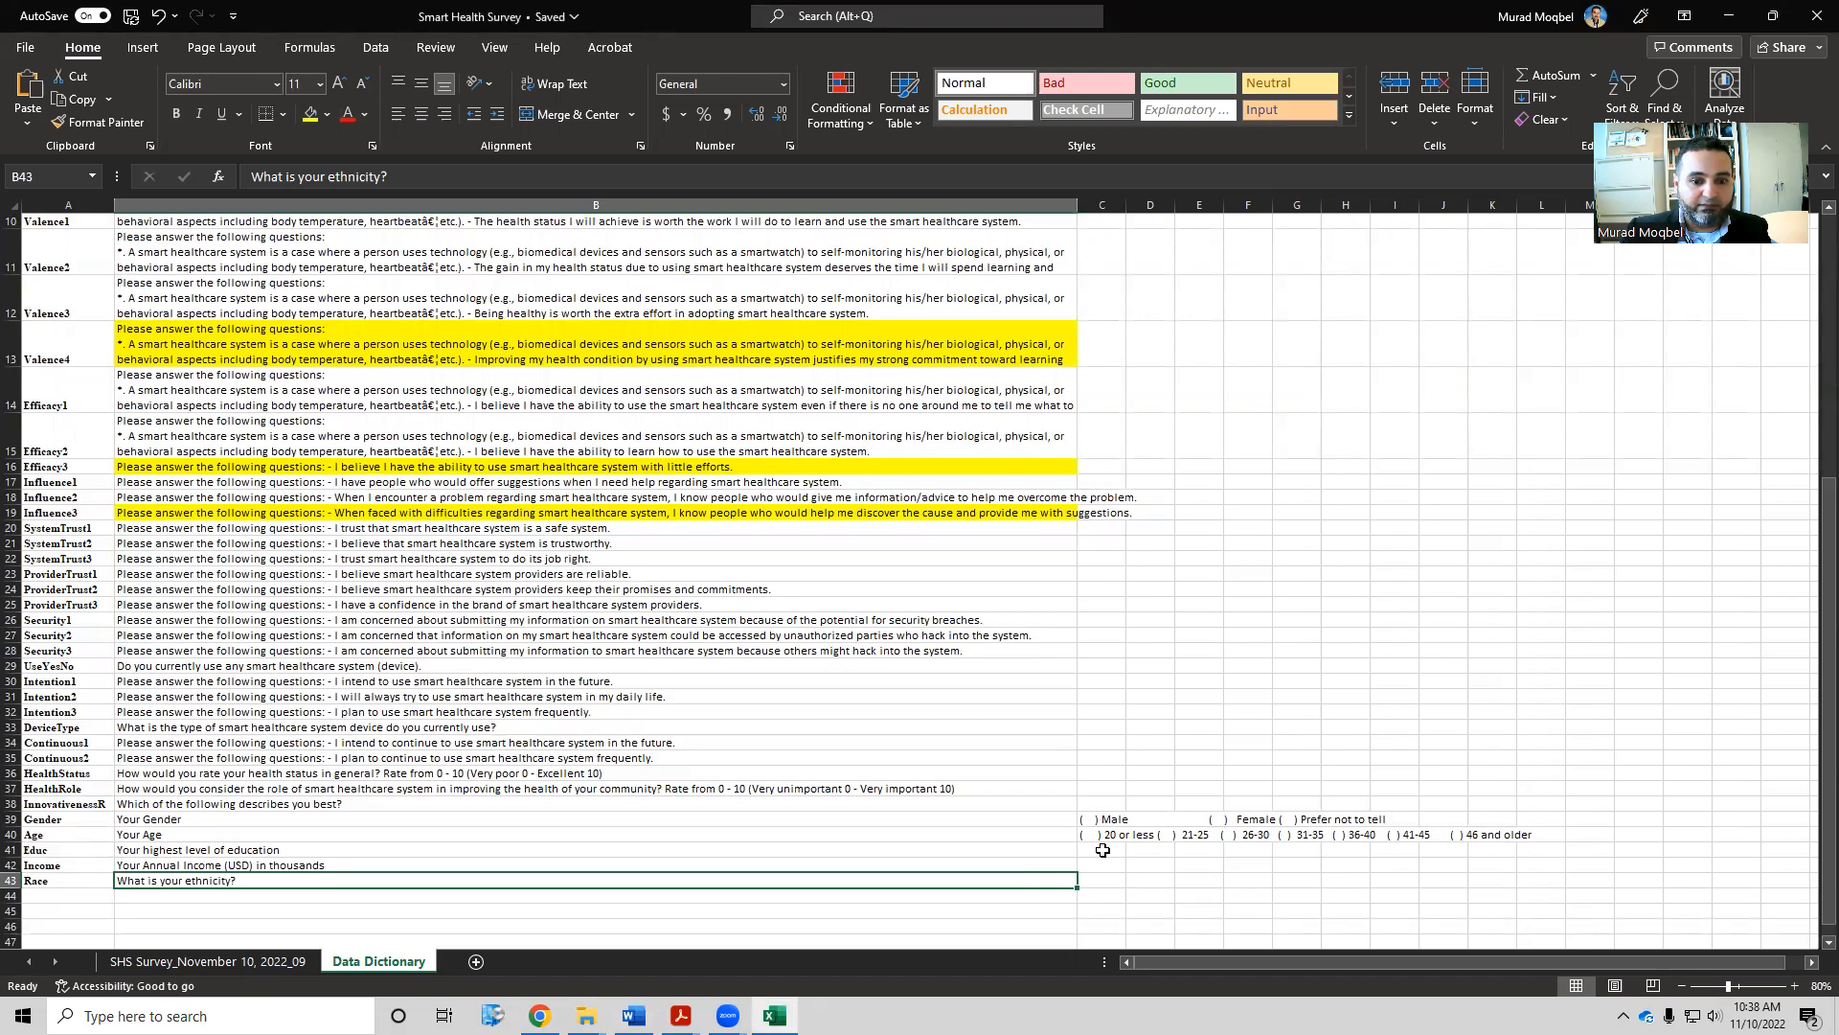
{"action": "left_click", "coordinate": [1103, 851]}
{"action": "double_click", "coordinate": [1105, 851]}
{"action": "type", "text": "(  ) Less than high school\t(  ) Bachelor Degree (  ) High School\t(  ) Master Degree (  ) Associate degree\t(  ) Doctoral Degree or JD"}
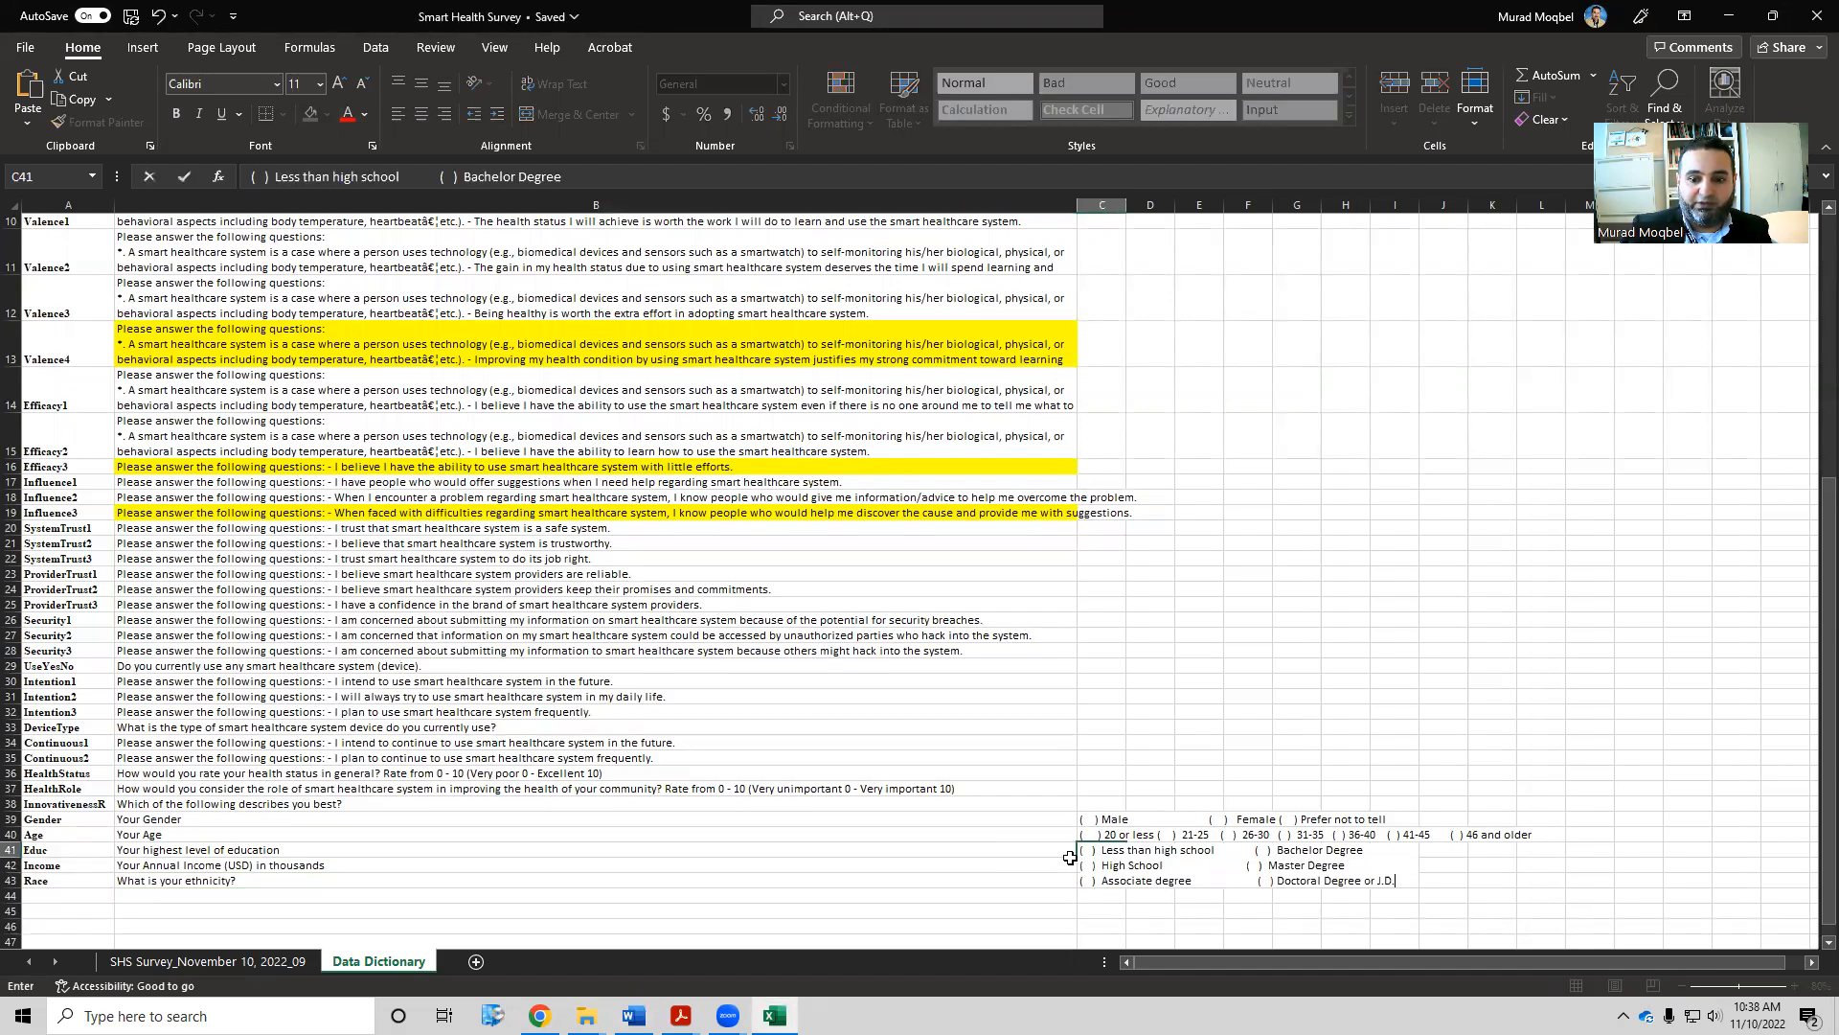
{"action": "key", "text": "Return"}
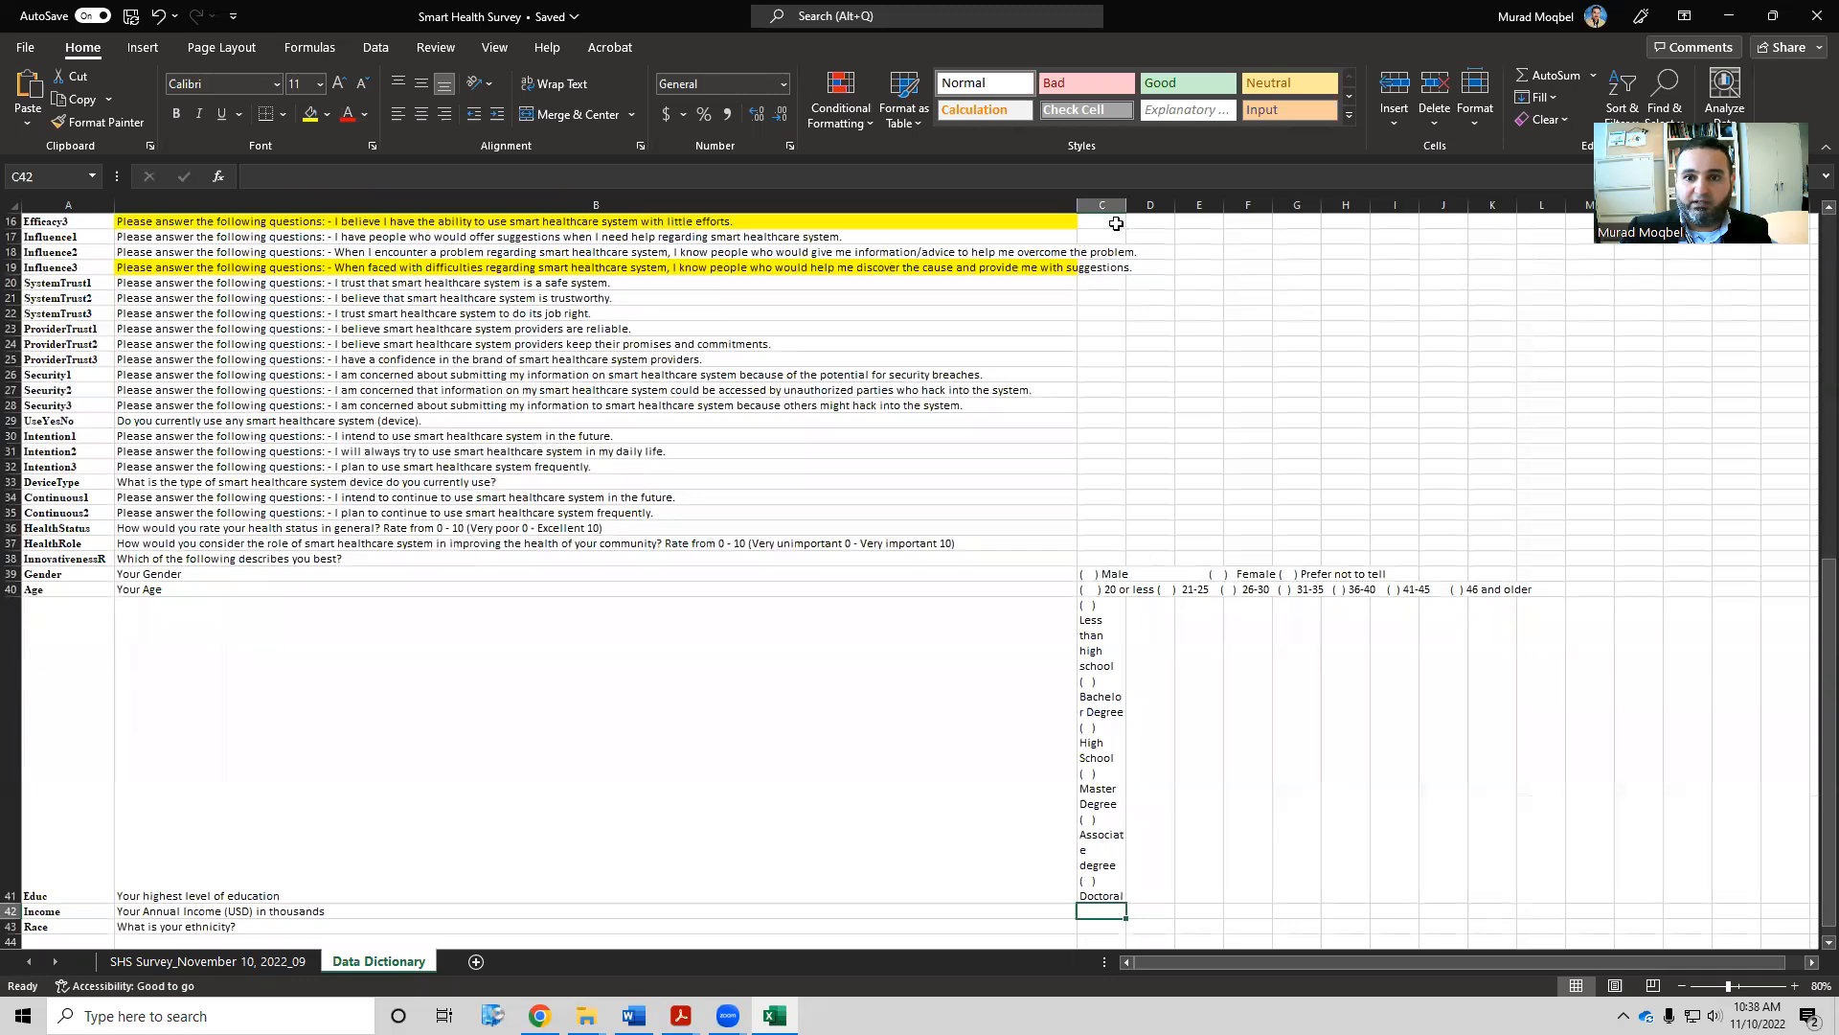
Autofit the width of column C and the height of row 41 to the pasted answer options
{"action": "double_click", "coordinate": [1125, 205]}
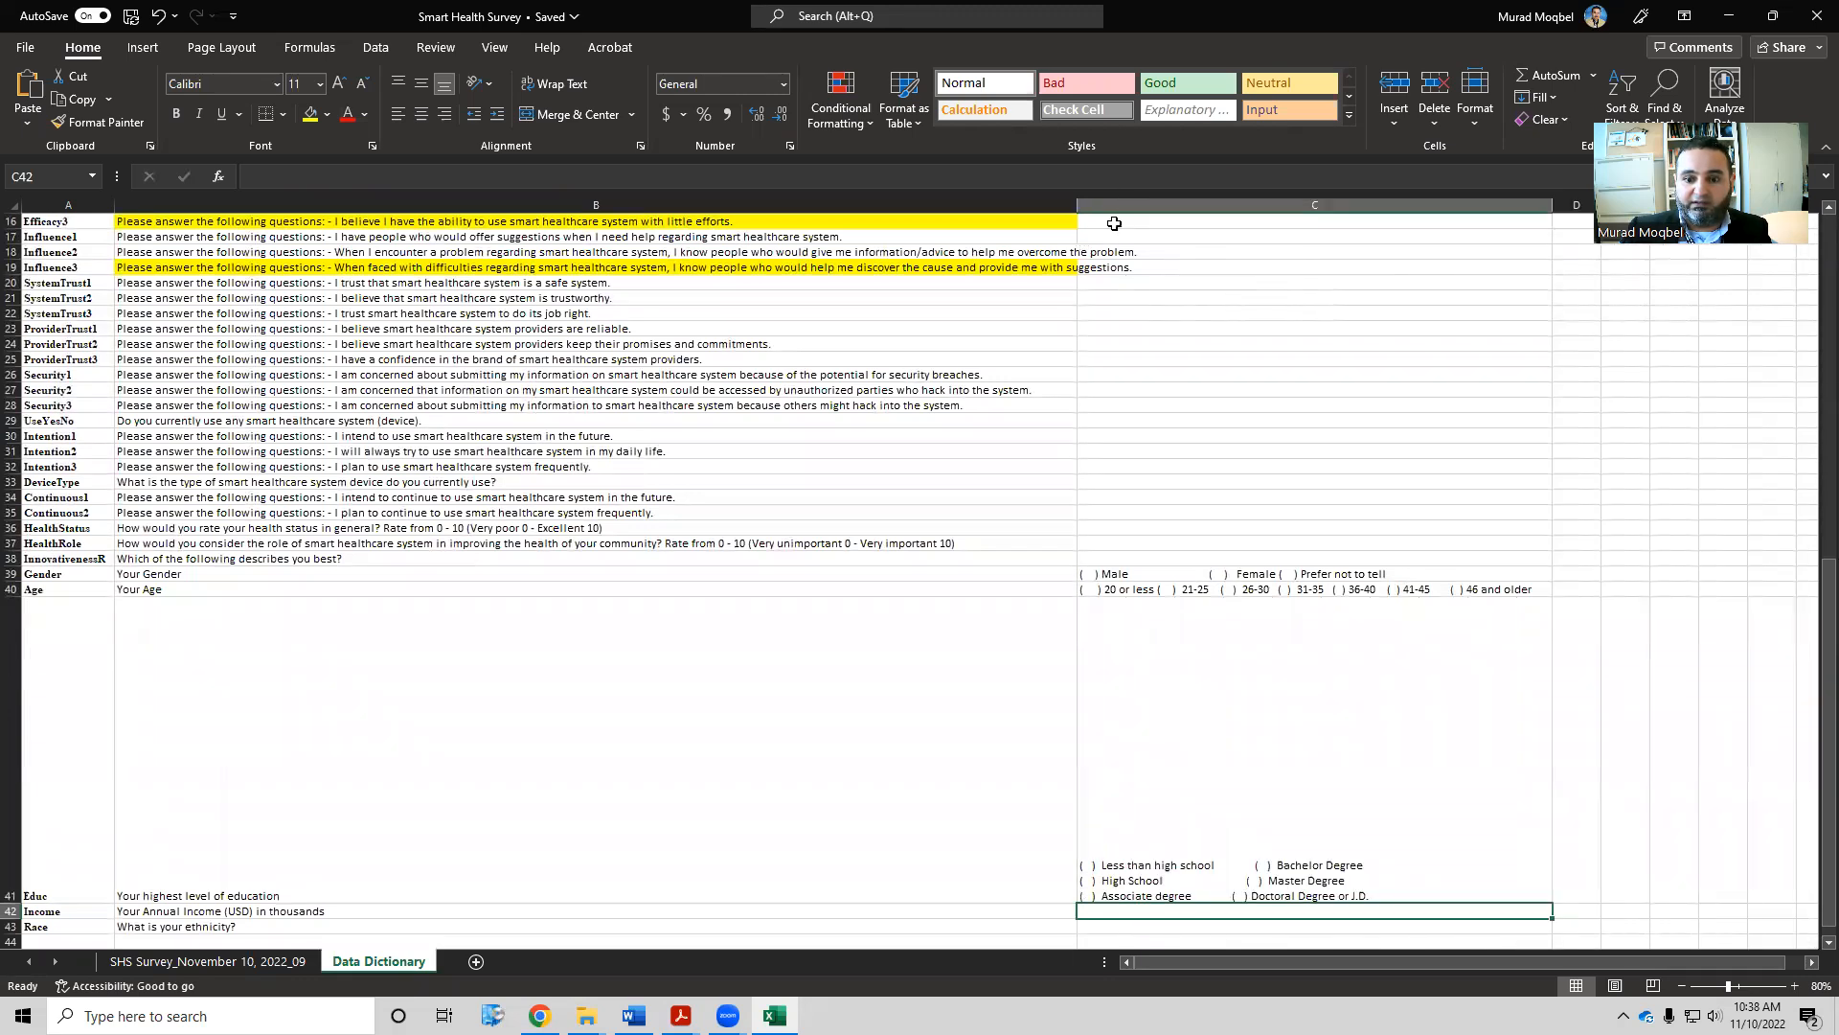
{"action": "double_click", "coordinate": [13, 903]}
{"action": "left_click", "coordinate": [1116, 619]}
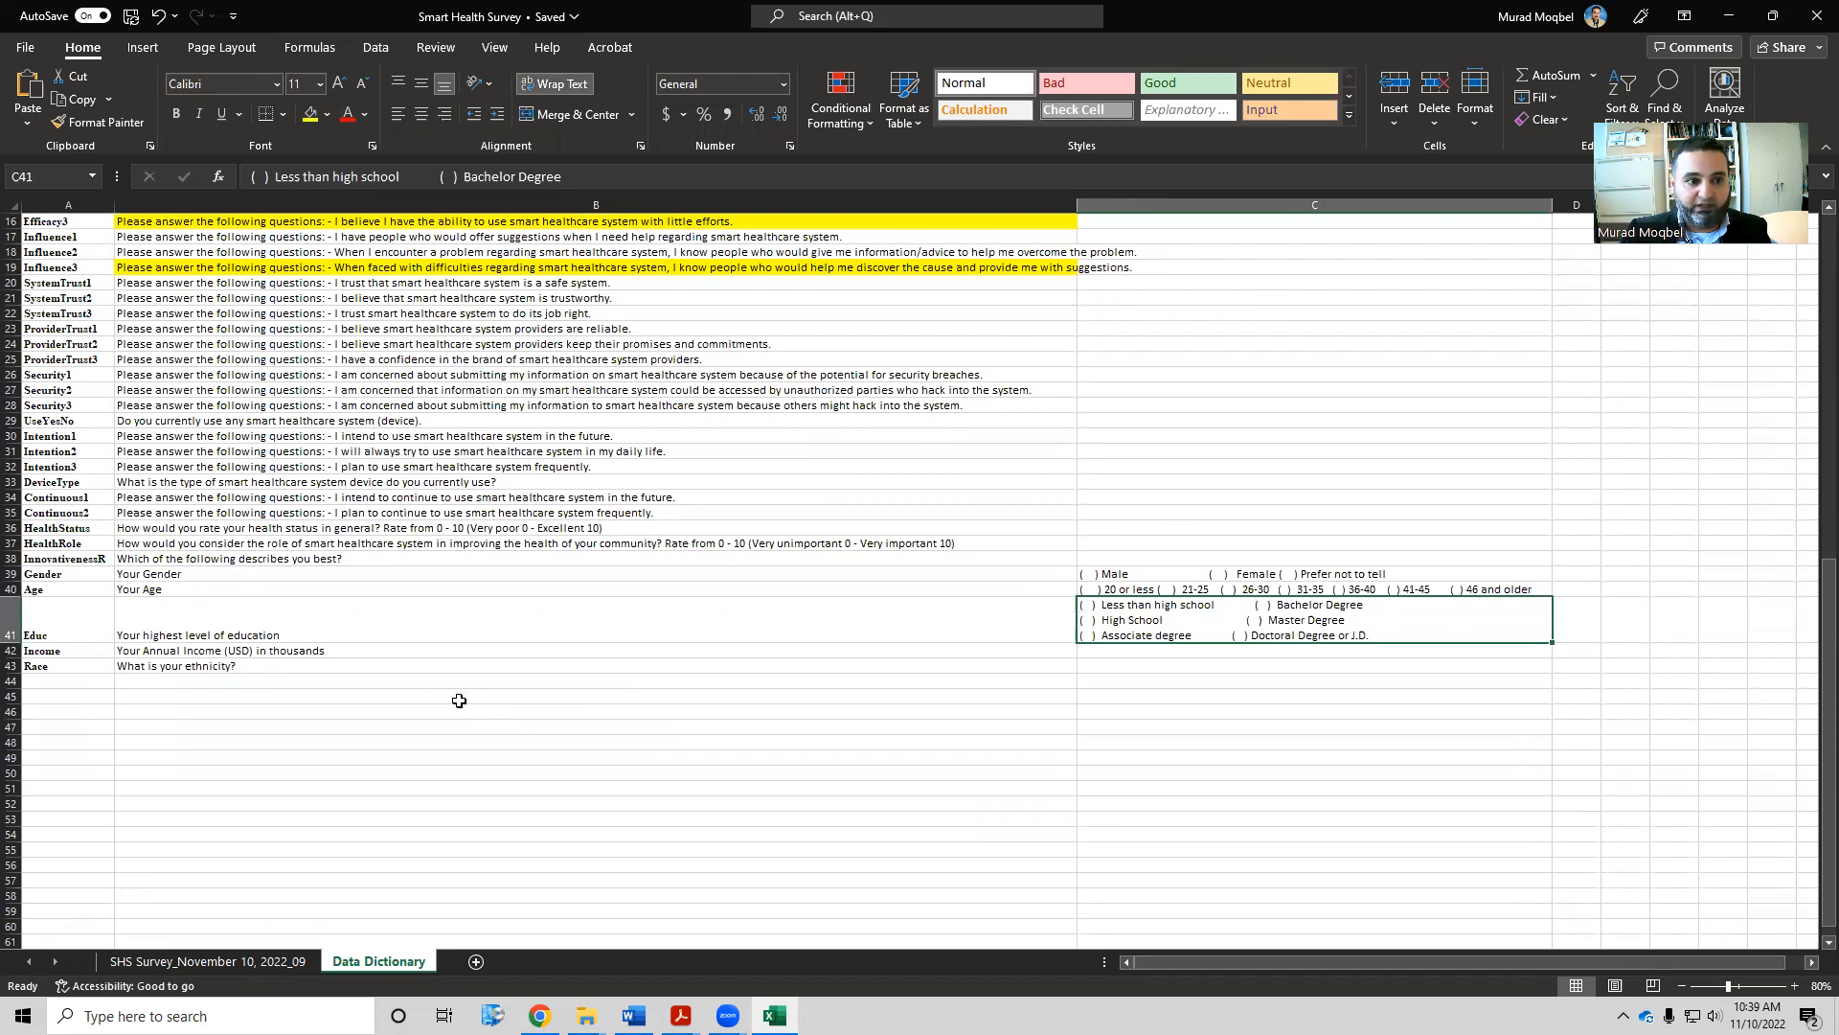
Copy the annual income ranges of question 40, from "30K or less" to "Over 80K", from Word into Excel cell C42
{"action": "left_click", "coordinate": [633, 1016]}
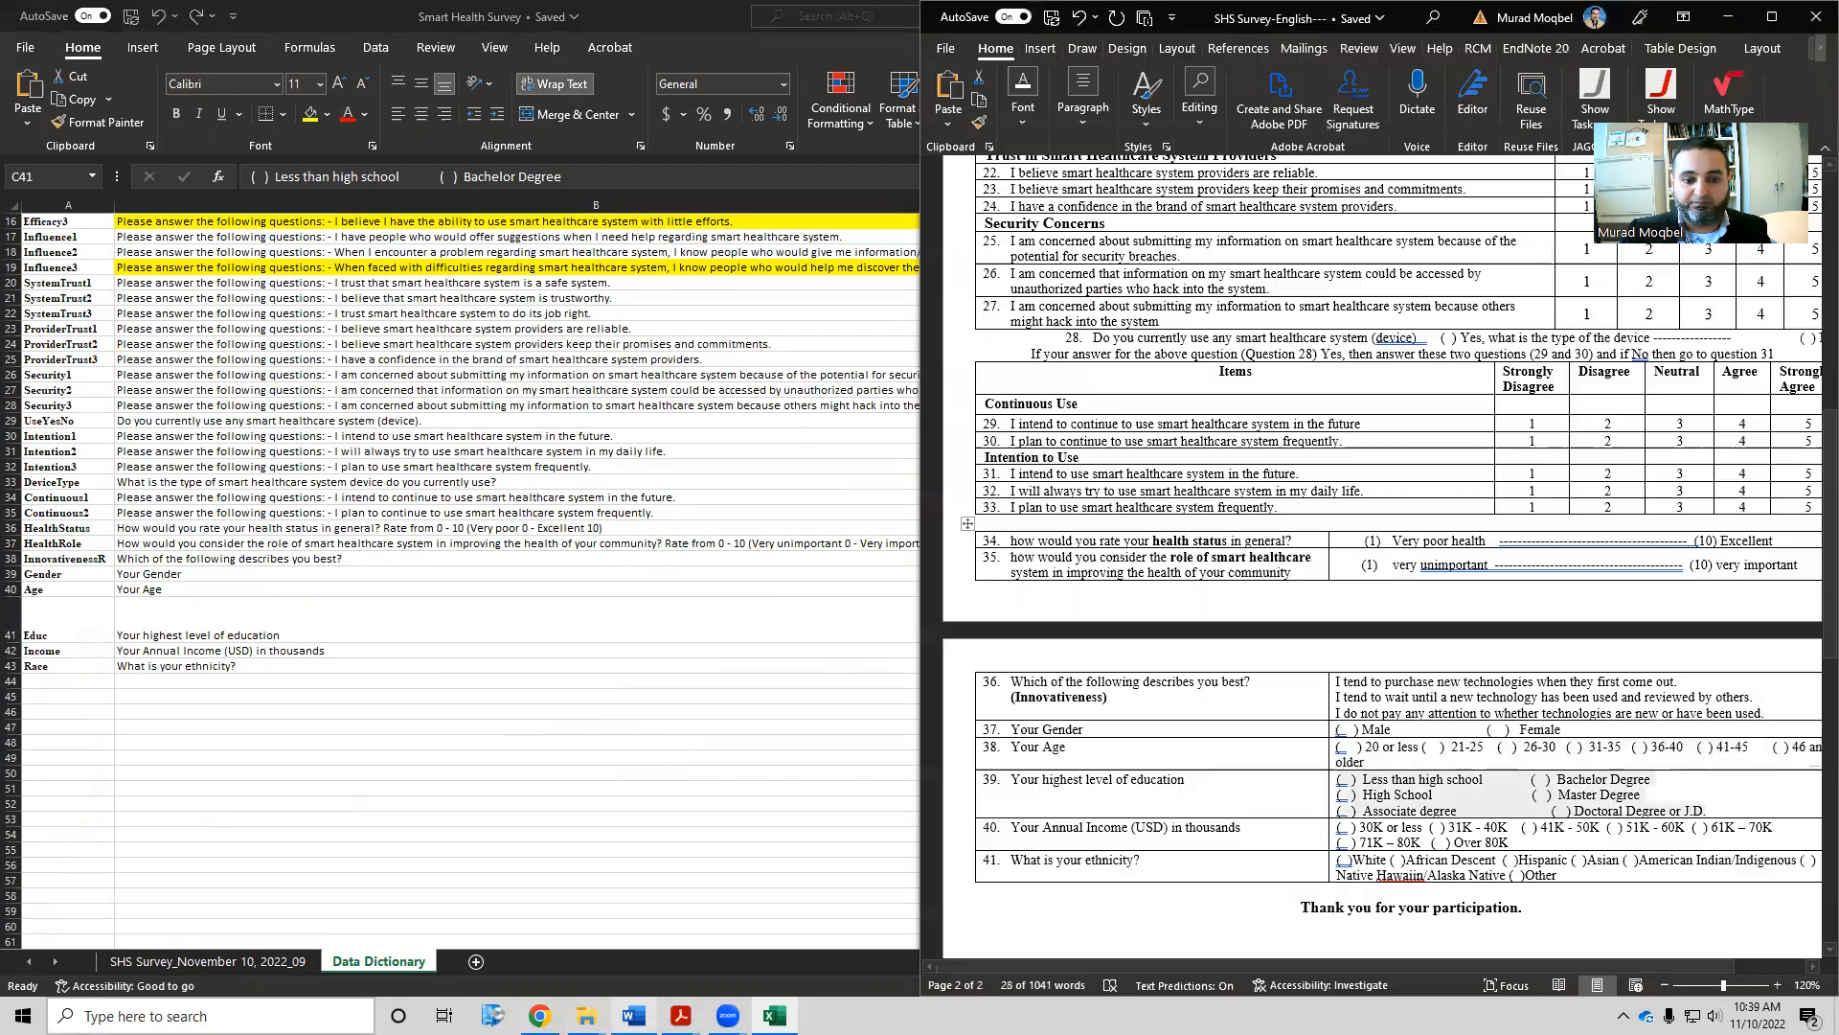
{"action": "left_click_drag", "start_coordinate": [1523, 839], "coordinate": [1363, 848]}
{"action": "key", "text": "ctrl+c"}
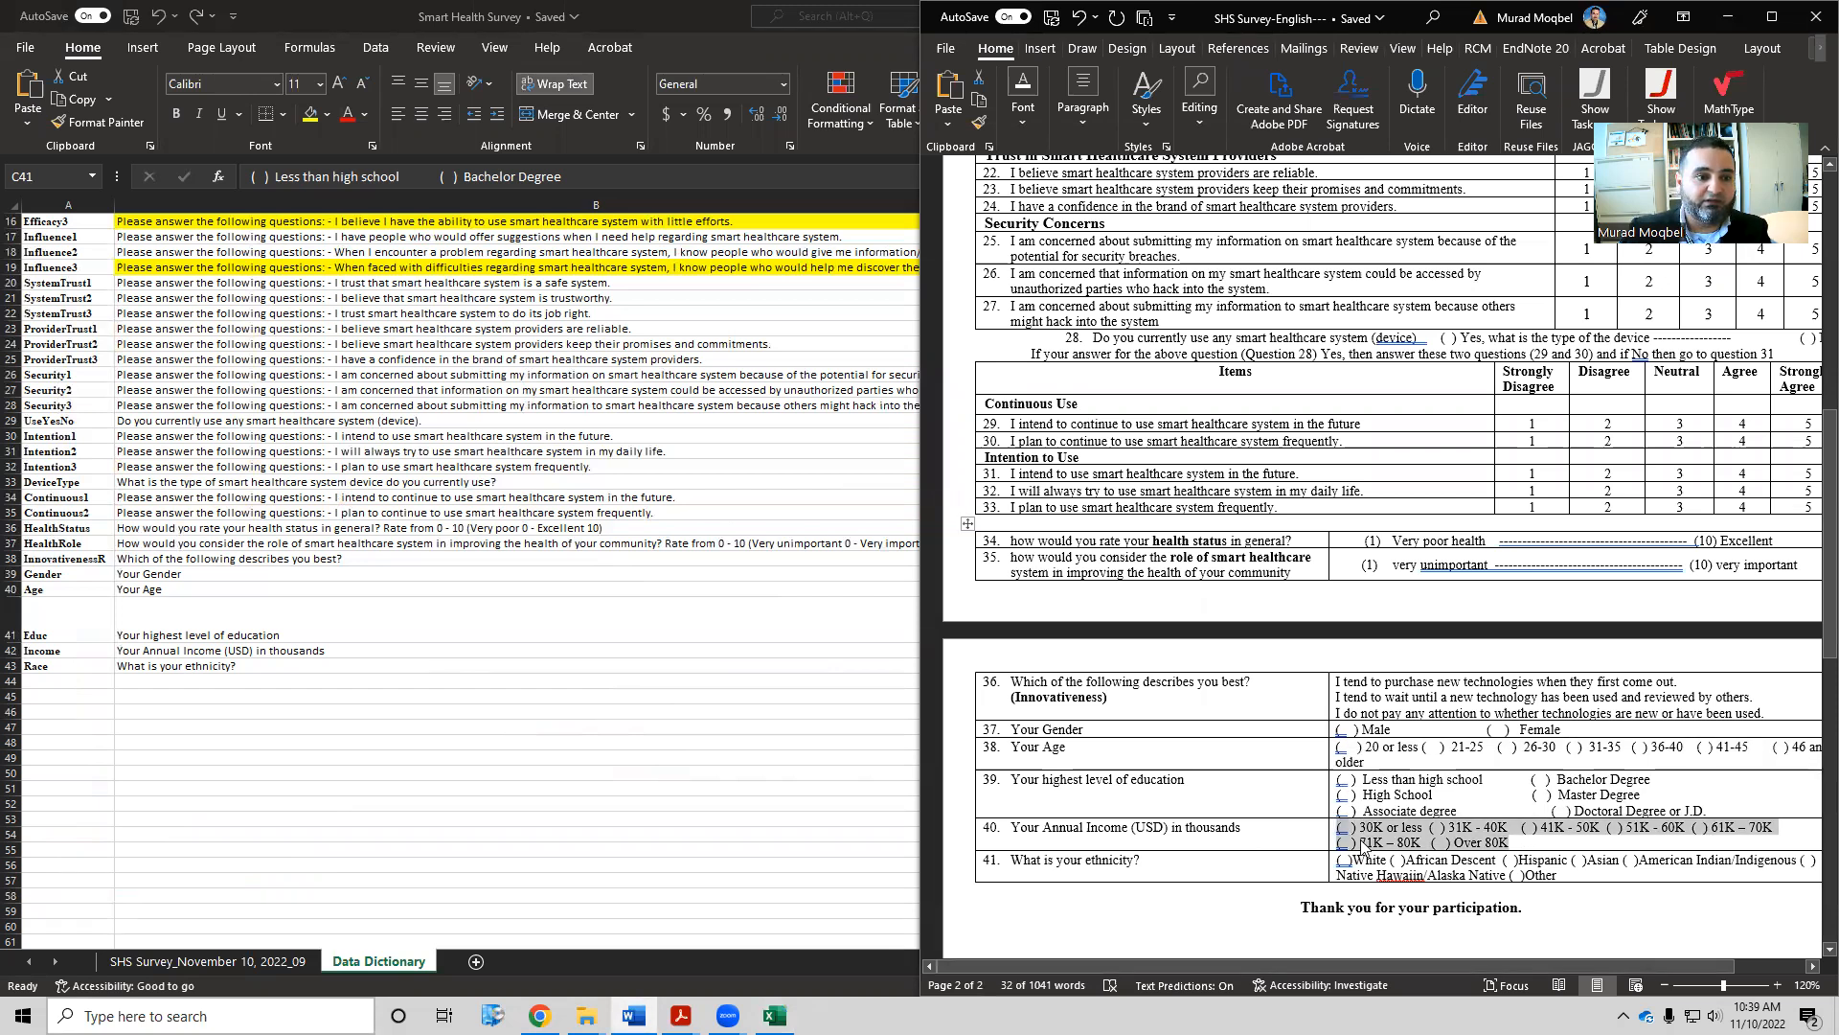
{"action": "left_click", "coordinate": [315, 608]}
{"action": "double_click", "coordinate": [1120, 652]}
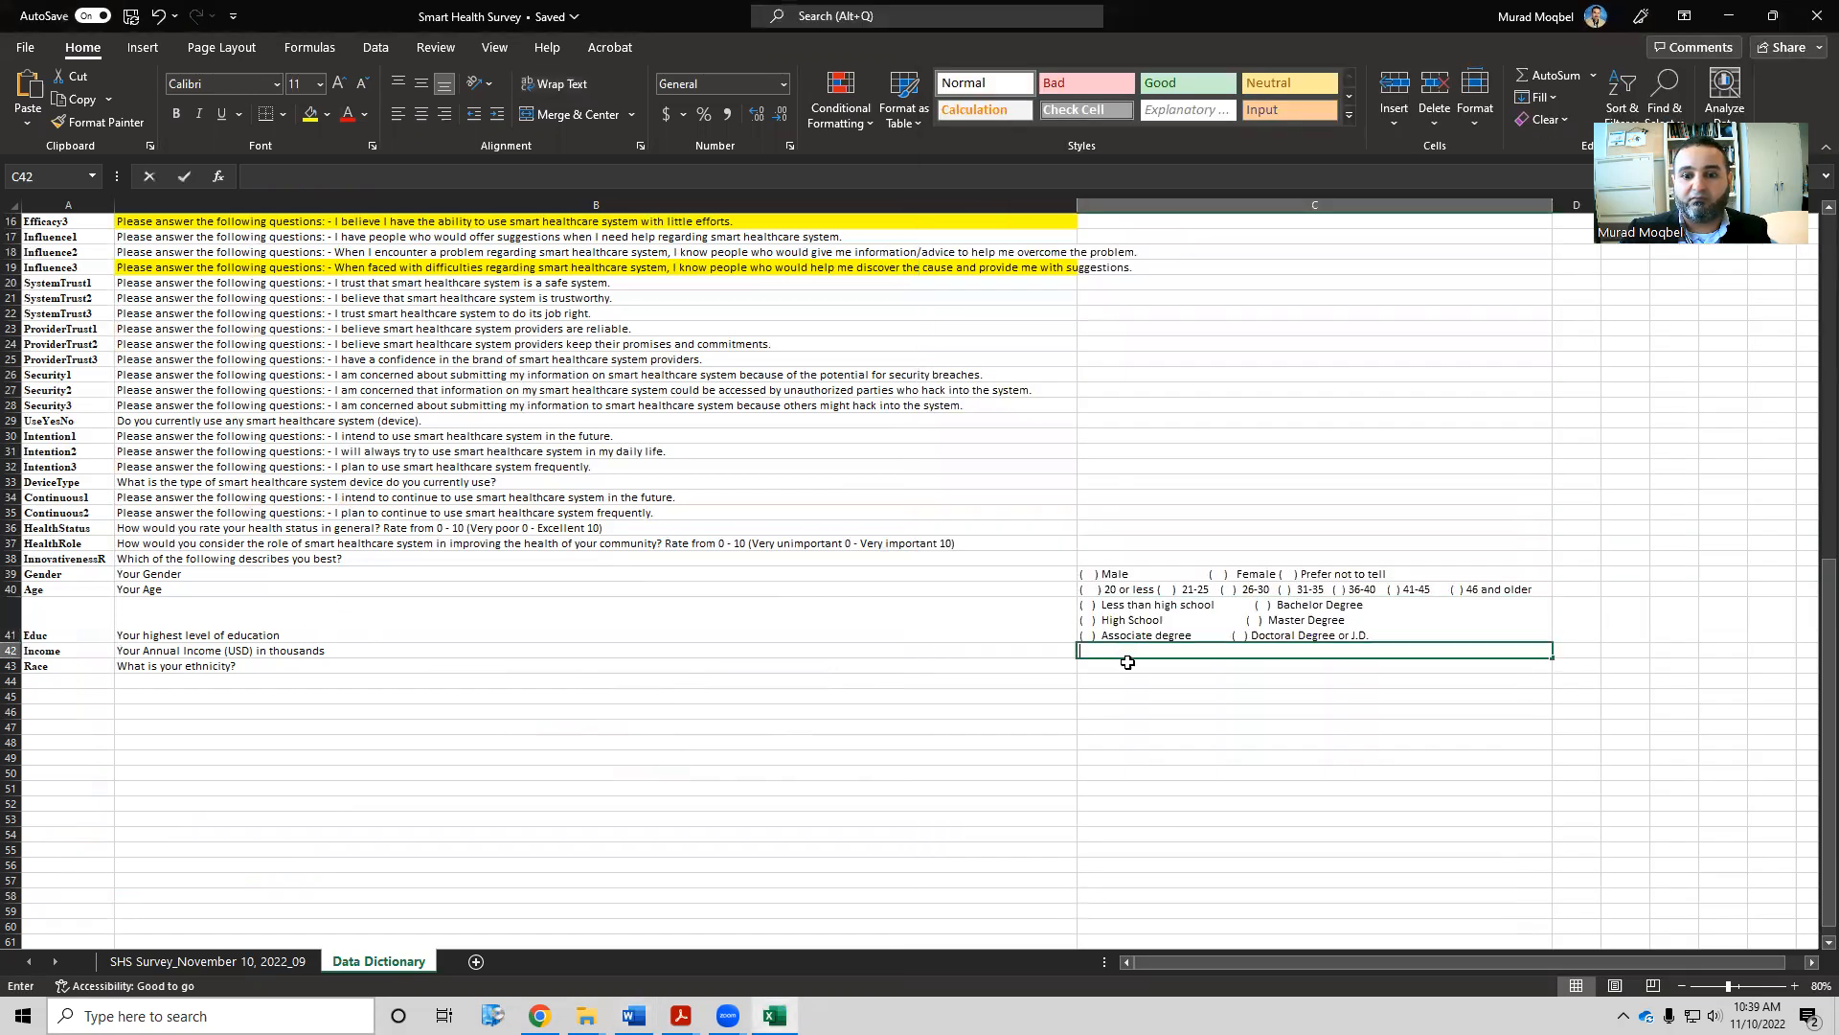
{"action": "key", "text": "ctrl+v"}
{"action": "key", "text": "Return"}
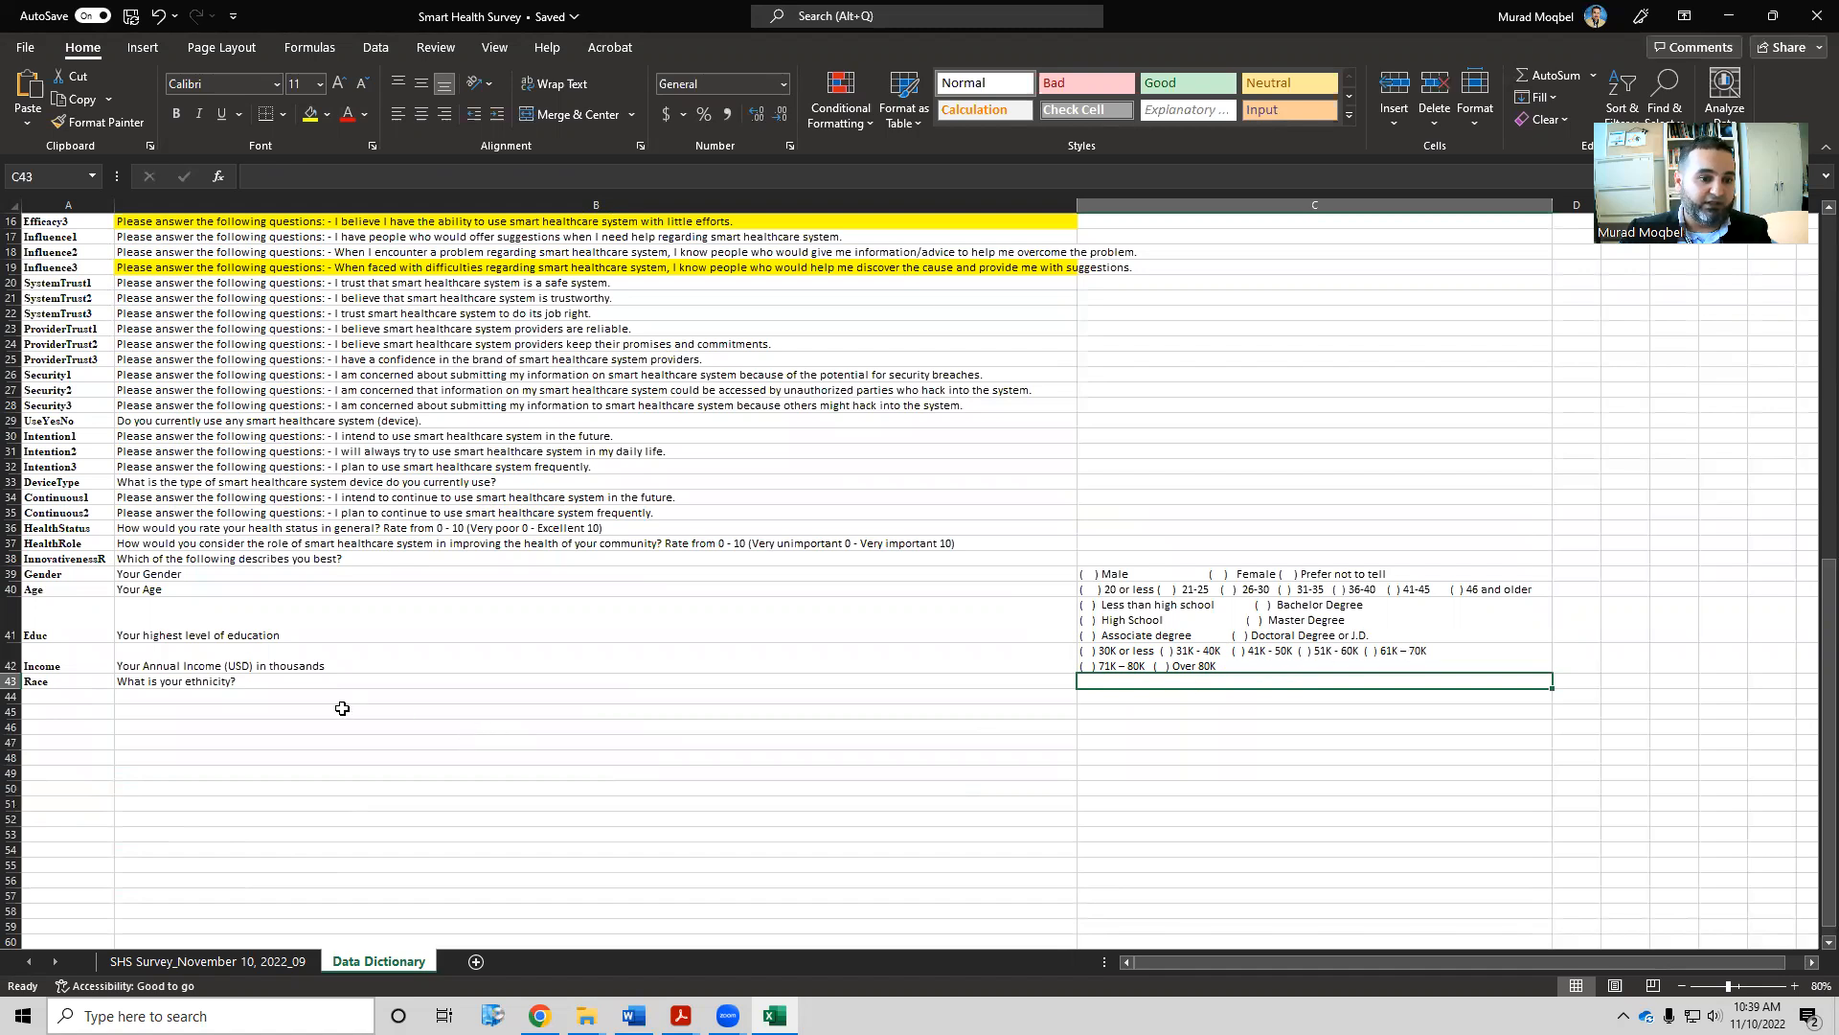
{"action": "left_click", "coordinate": [300, 683]}
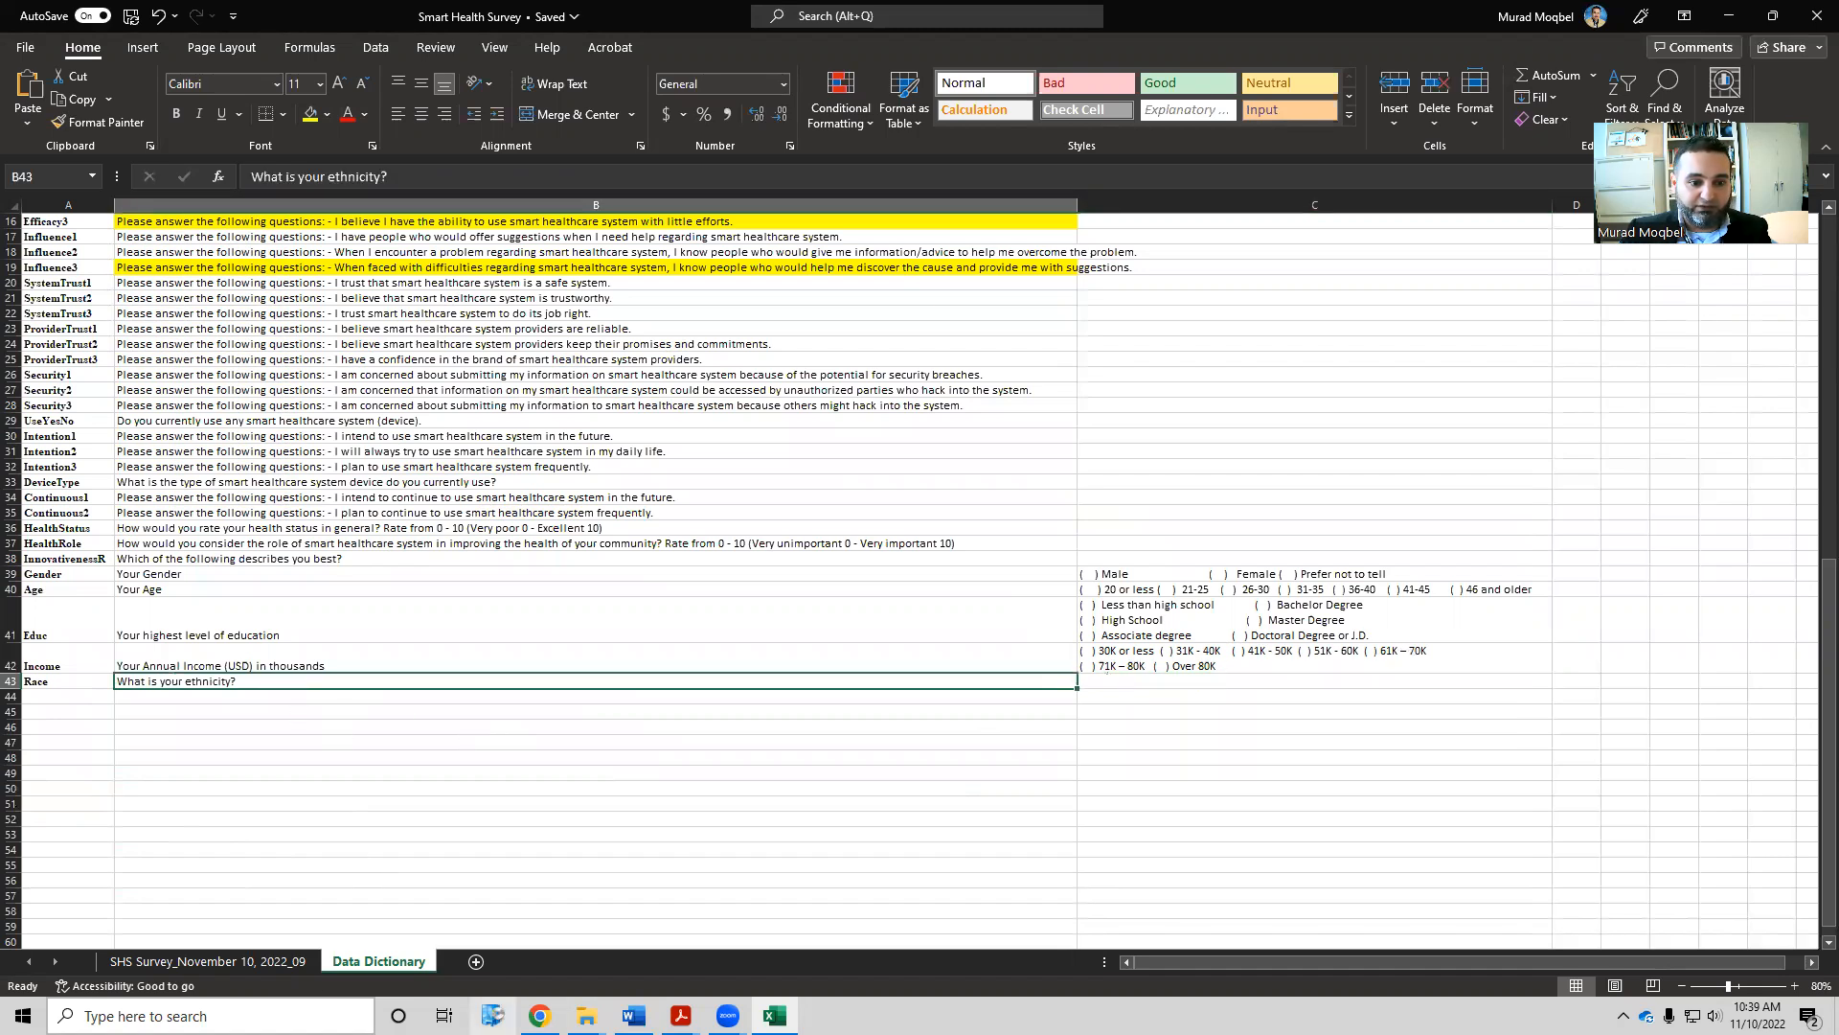
Copy the ethnicity options of question 41, from "White" to "Other", from Word into Excel cell C43
{"action": "left_click", "coordinate": [633, 1016]}
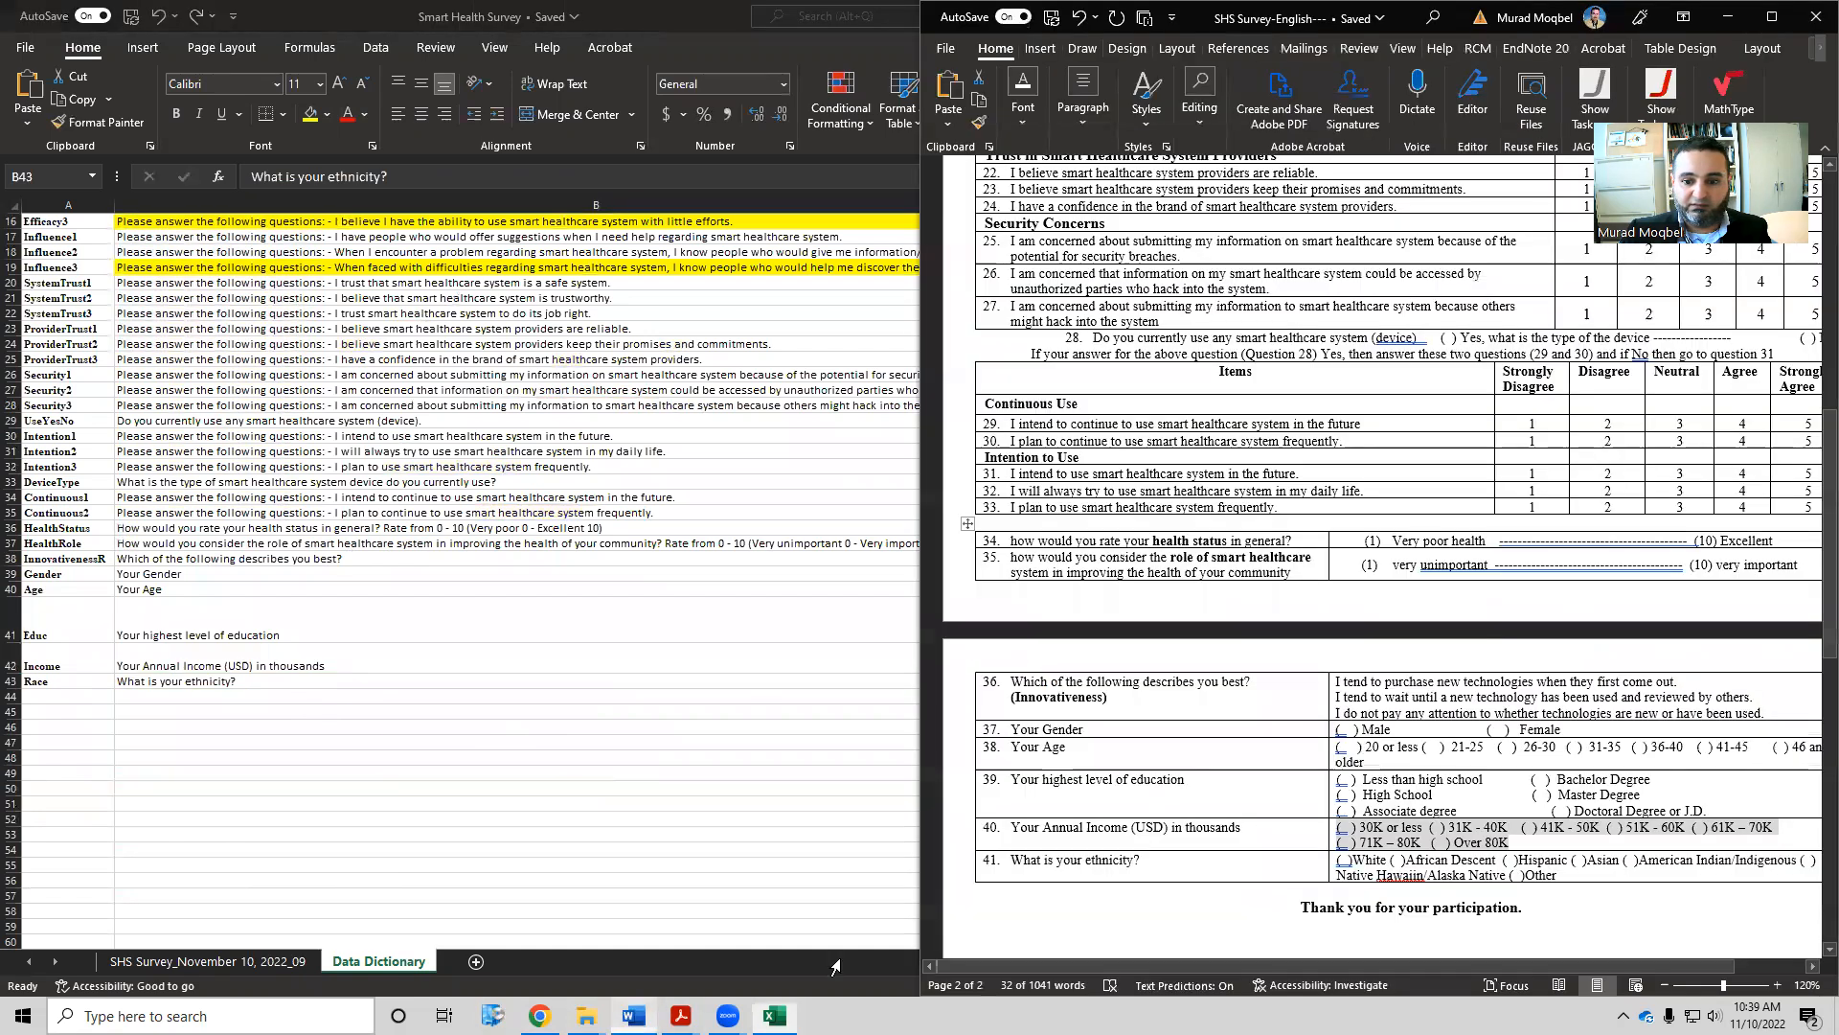
{"action": "left_click_drag", "start_coordinate": [1561, 875], "coordinate": [1338, 859]}
{"action": "key", "text": "ctrl+c"}
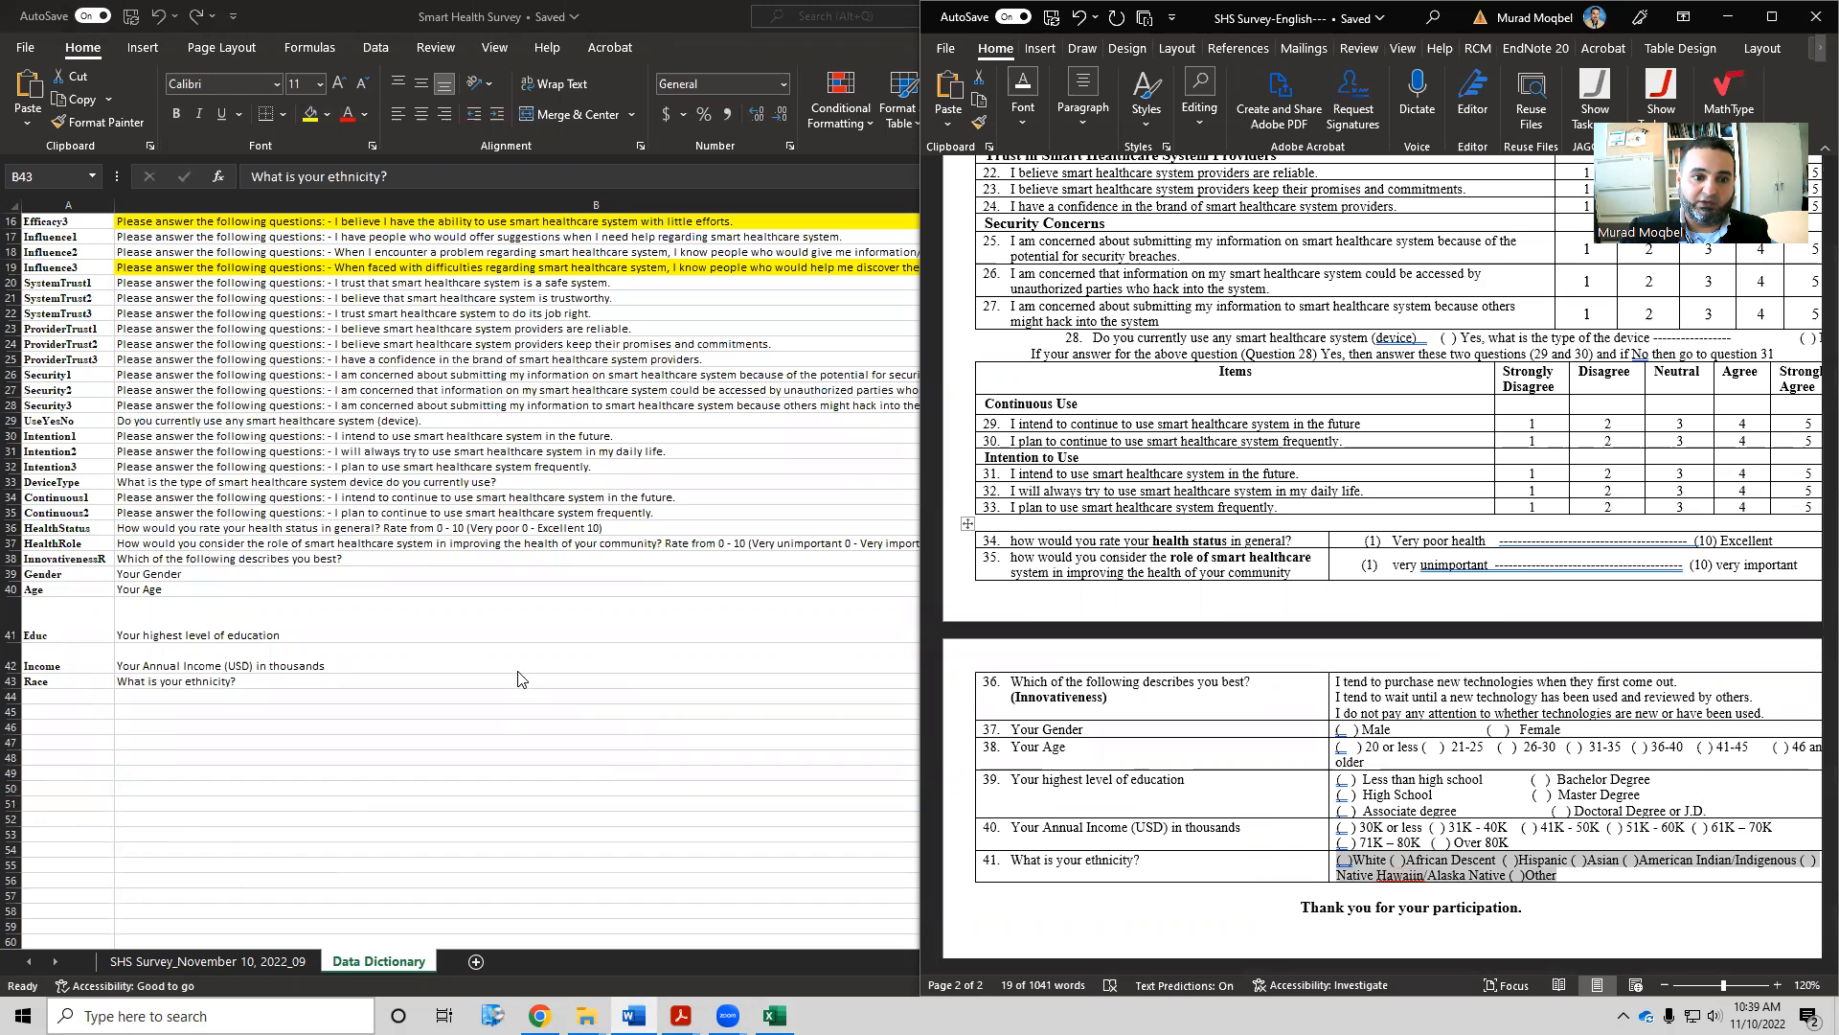
{"action": "left_click", "coordinate": [523, 681]}
{"action": "left_click", "coordinate": [1095, 679]}
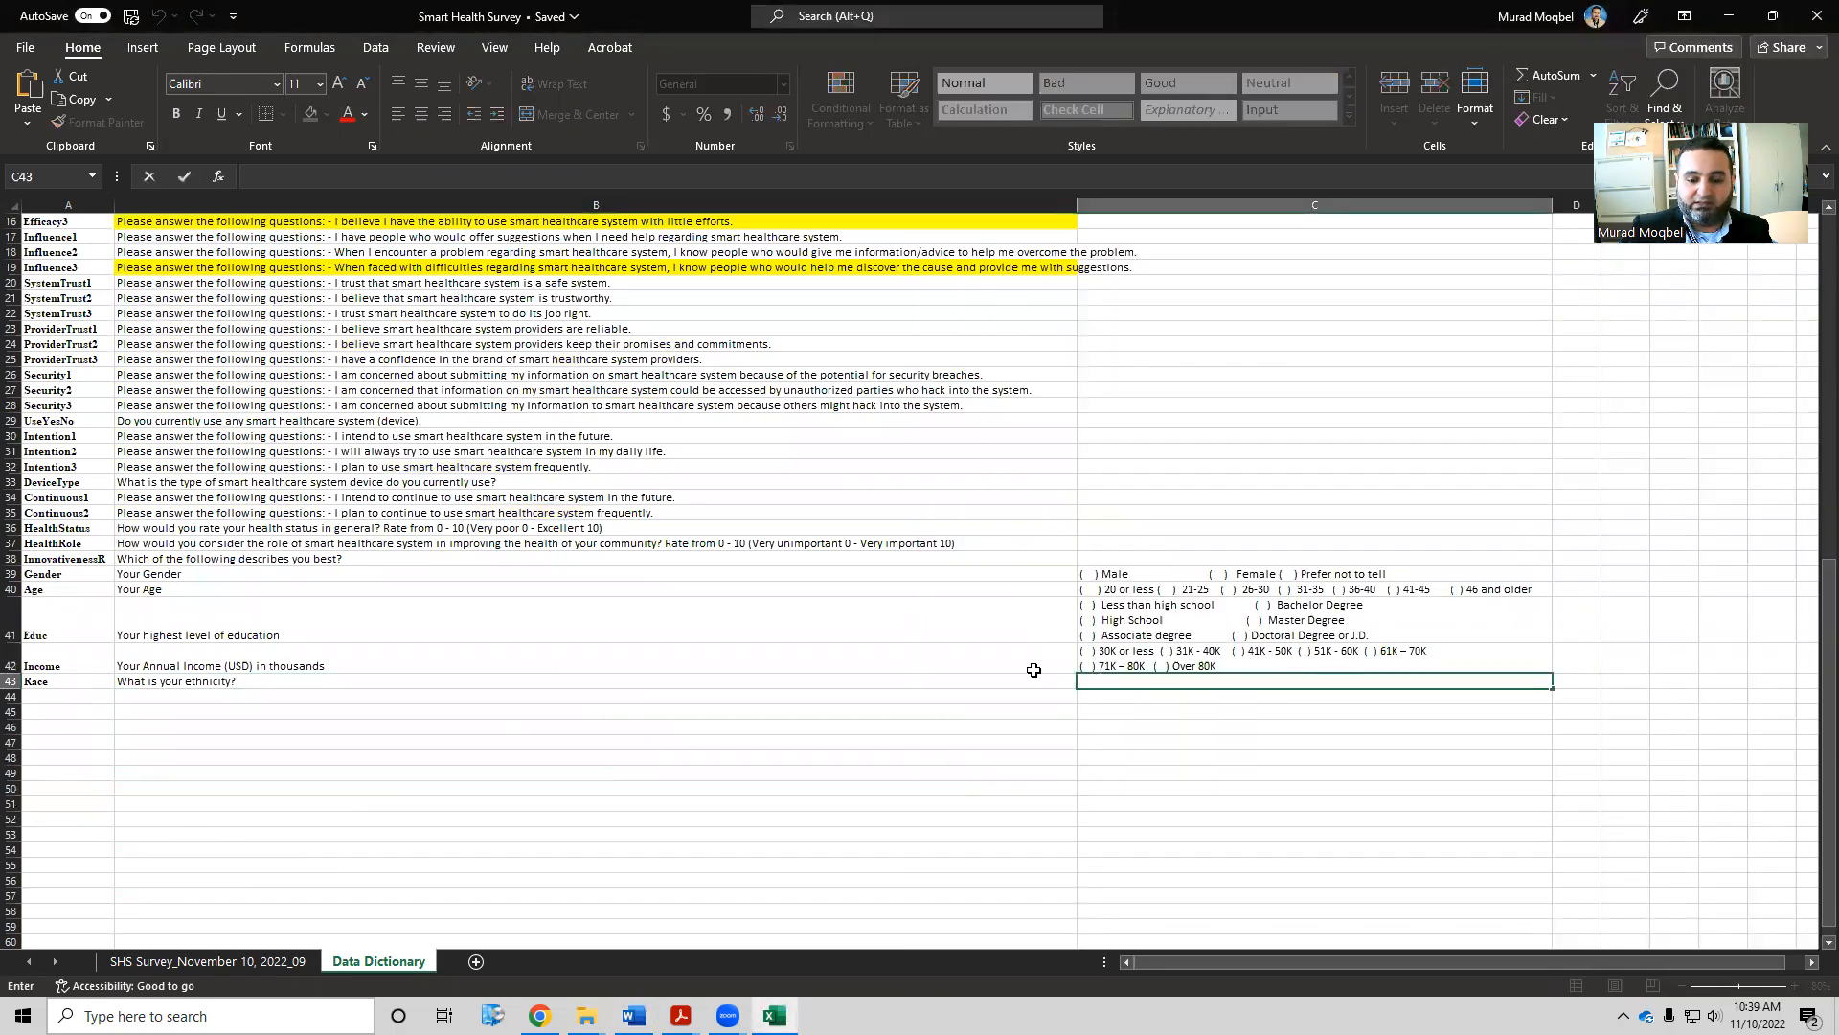
{"action": "key", "text": "ctrl+v"}
{"action": "key", "text": "Return"}
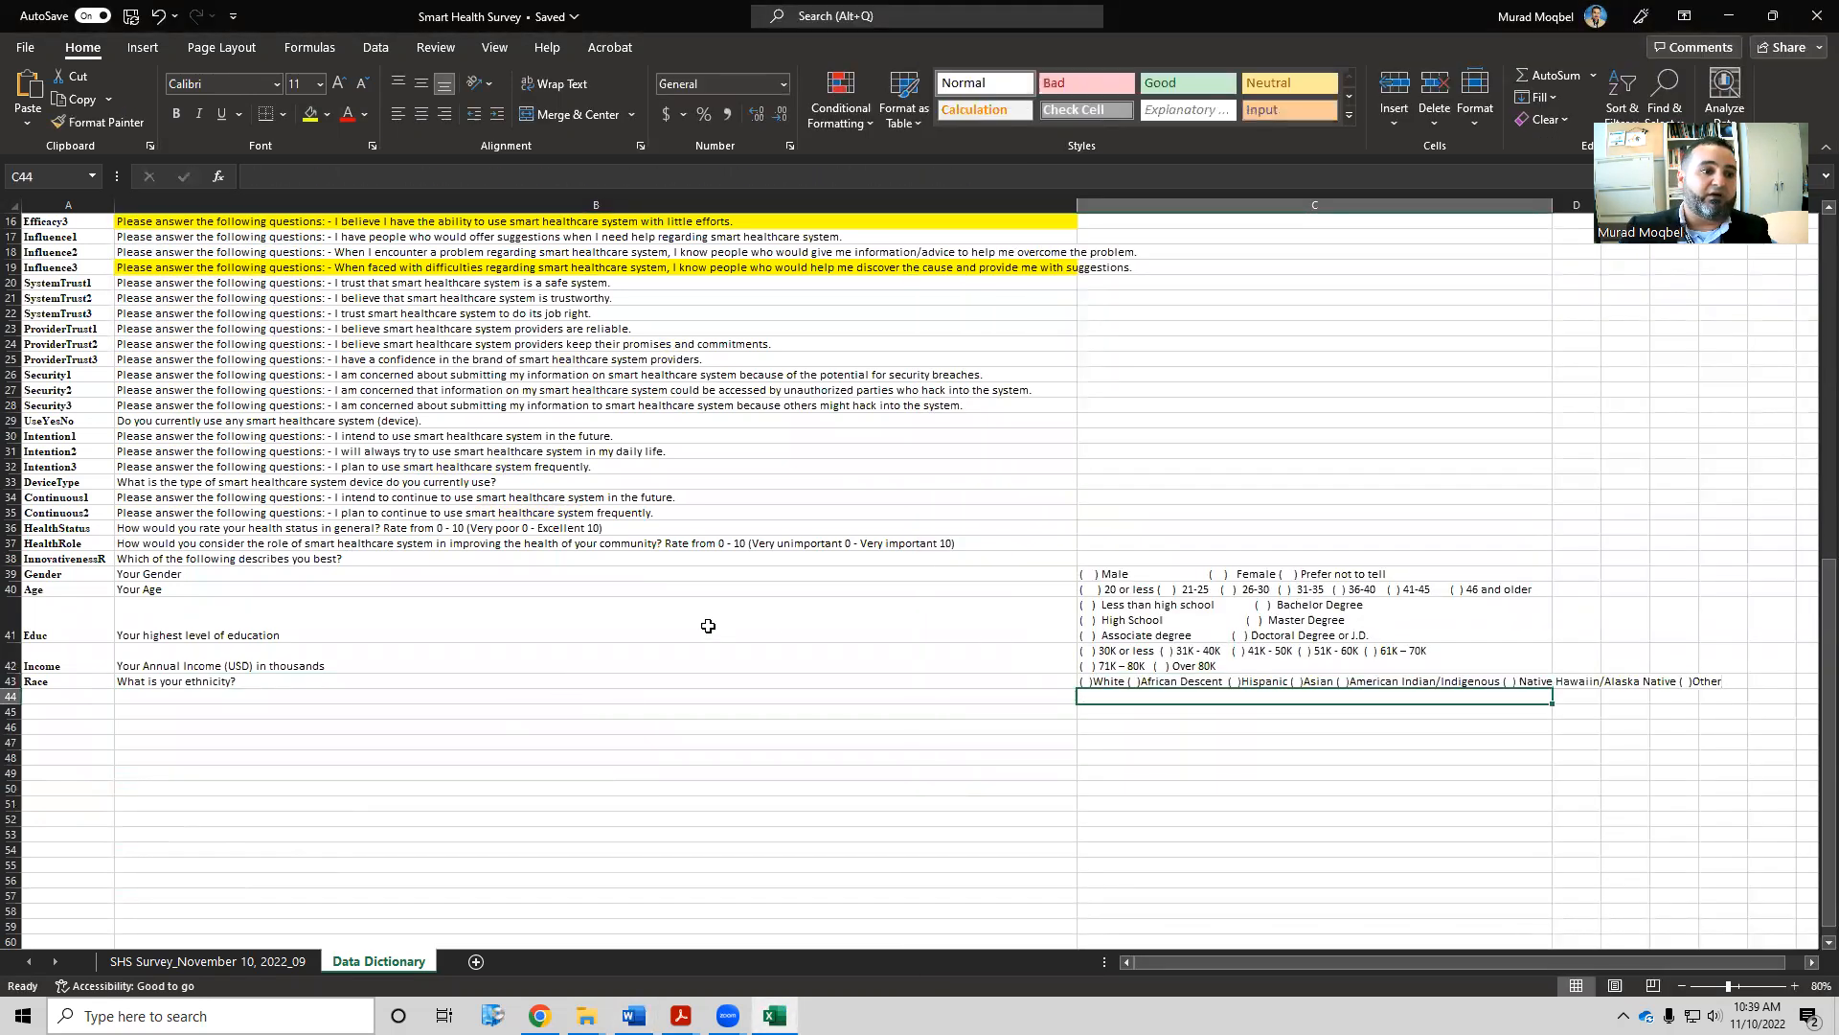
Copy the variable names in A2:A43 of the Data Dictionary sheet, from "Expectancy1" to "Race"
{"action": "scroll", "coordinate": [584, 612], "scroll_direction": "up", "scroll_amount": 3}
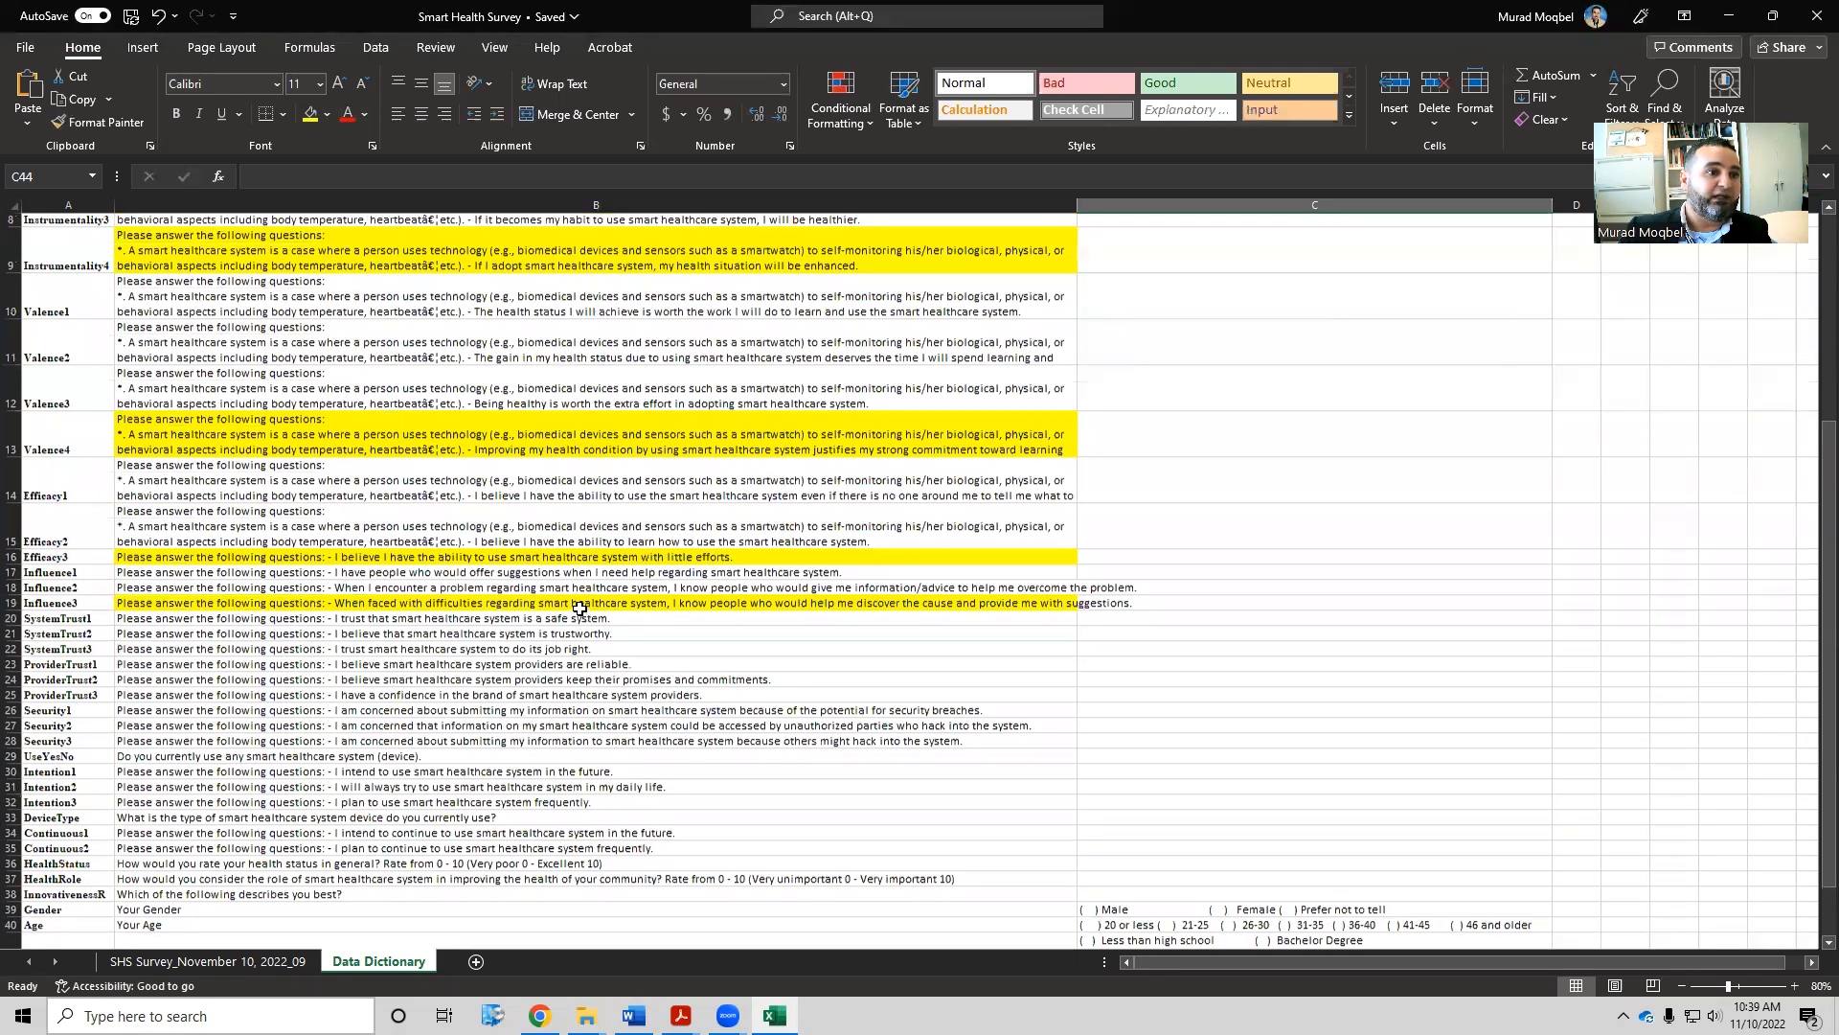
{"action": "scroll", "coordinate": [580, 608], "scroll_direction": "up", "scroll_amount": 3}
{"action": "left_click_drag", "start_coordinate": [47, 251], "coordinate": [71, 987]}
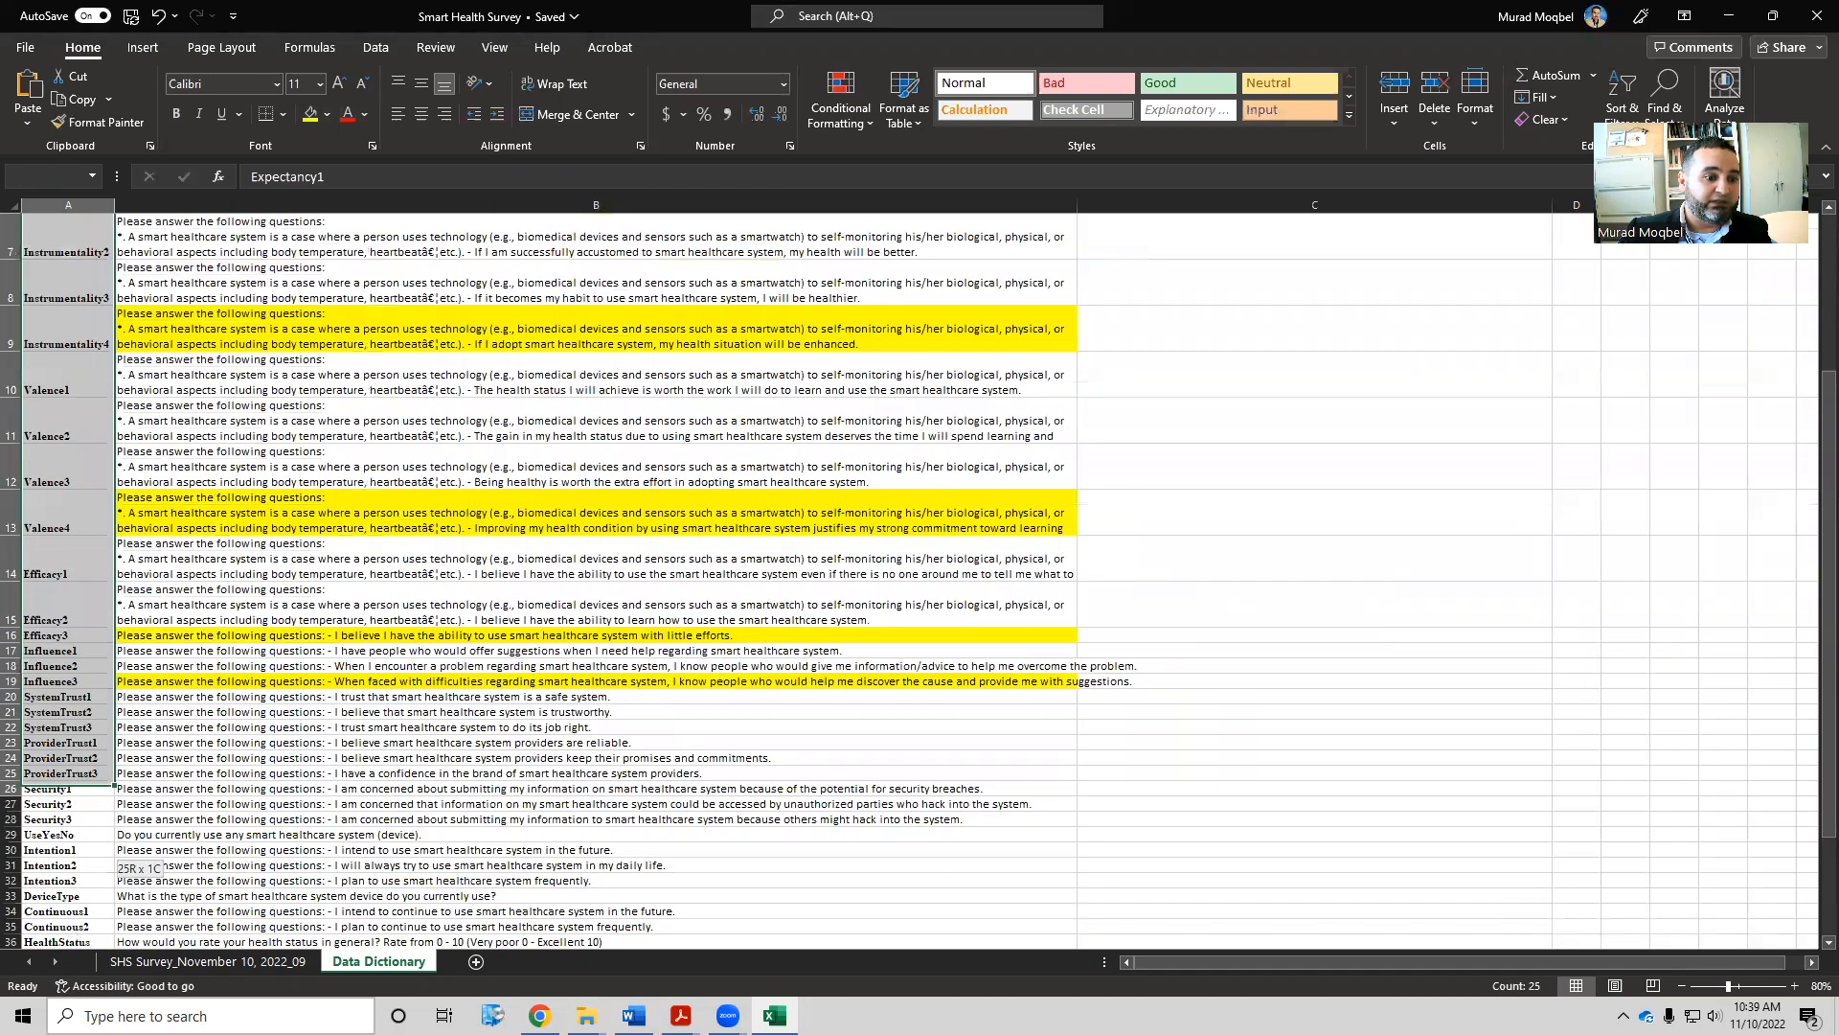
{"action": "mouse_move", "coordinate": [65, 880]}
{"action": "left_mouse_down"}
{"action": "mouse_move", "coordinate": [63, 945]}
{"action": "mouse_move", "coordinate": [55, 903]}
{"action": "left_mouse_up"}
{"action": "right_click", "coordinate": [120, 529]}
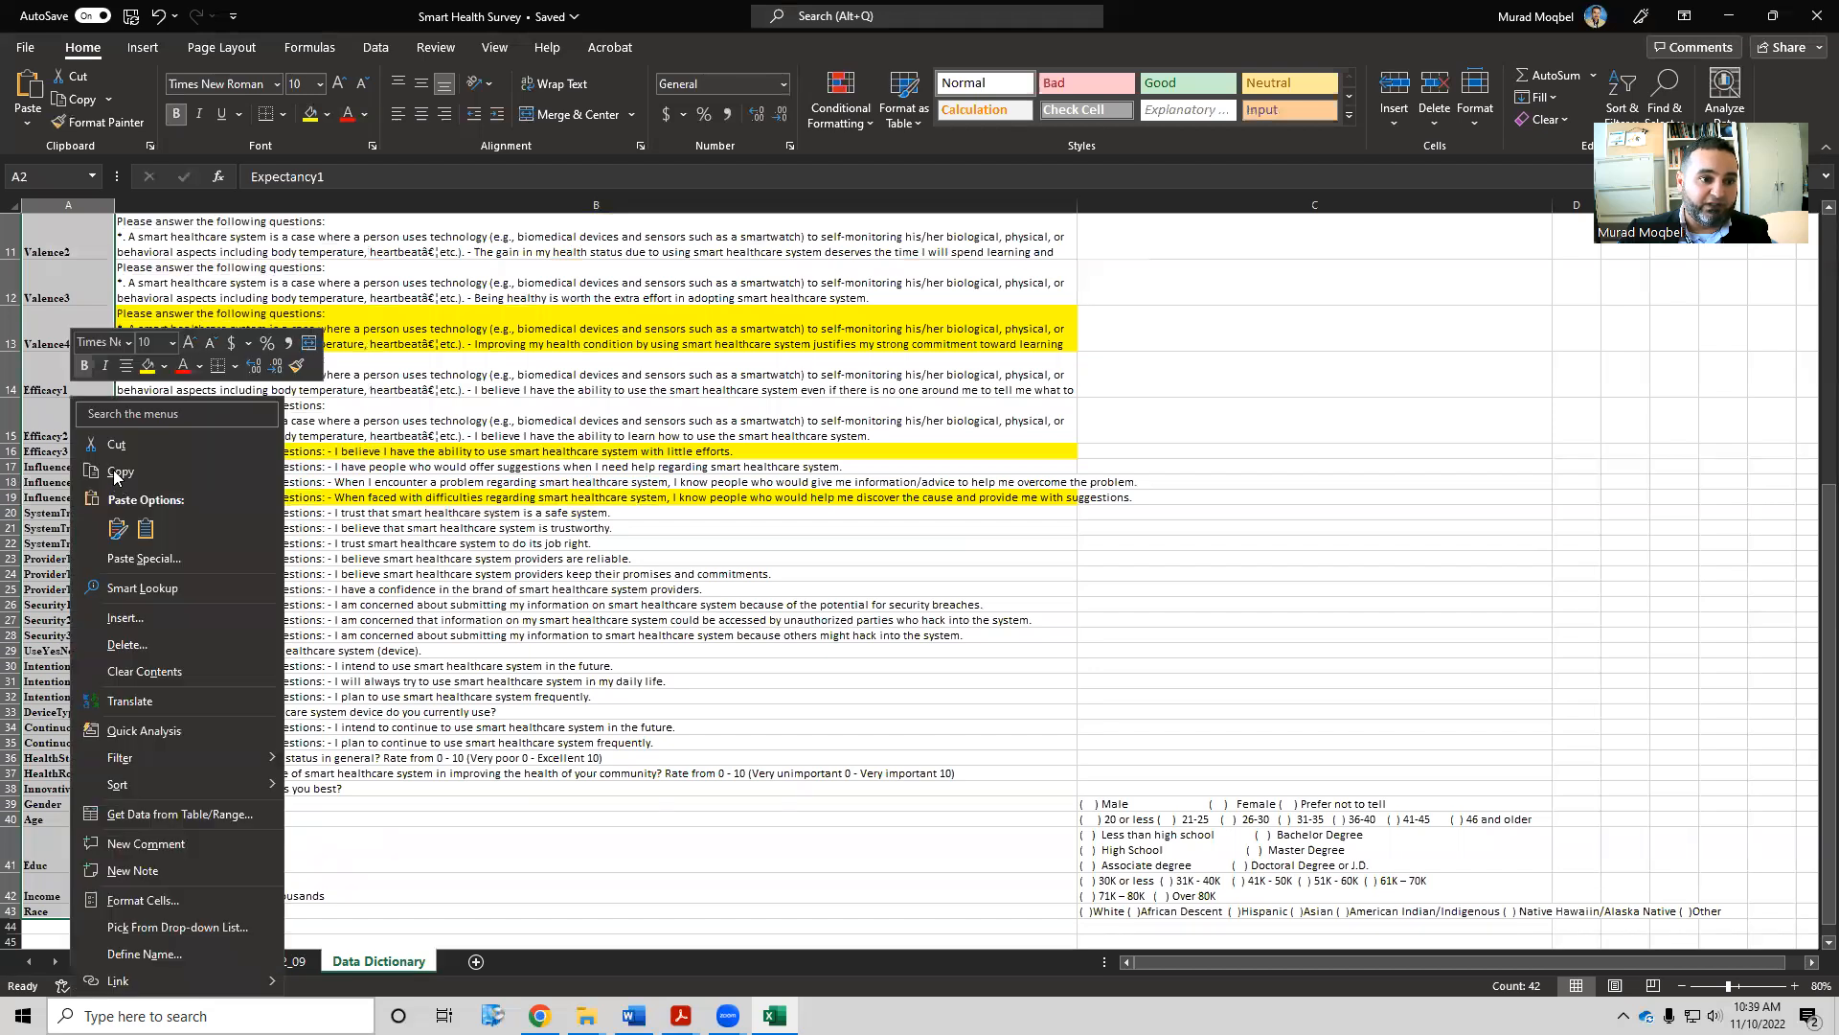
{"action": "left_click", "coordinate": [101, 452]}
{"action": "scroll", "coordinate": [106, 460], "scroll_direction": "up", "scroll_amount": 3}
{"action": "scroll", "coordinate": [57, 197], "scroll_direction": "up", "scroll_amount": 1}
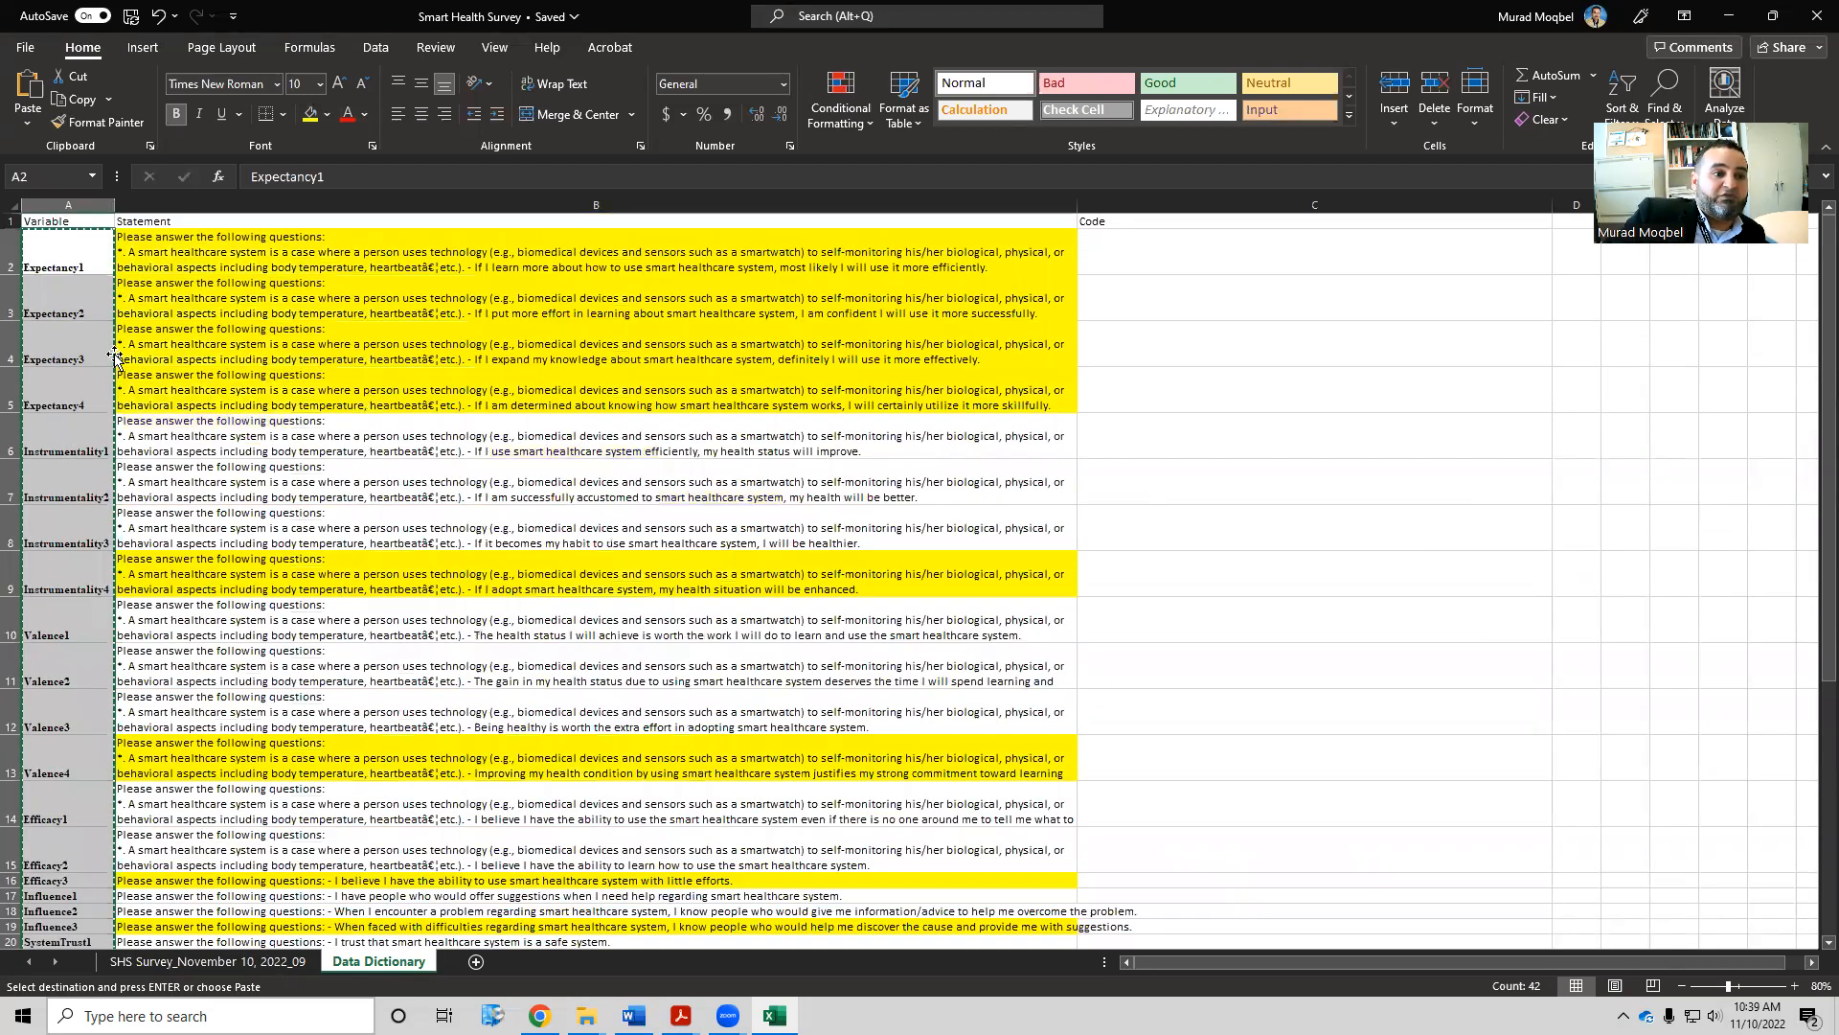
Paste the copied variable names transposed over the question headers in row 1 of the SHS Survey sheet, starting at A1
{"action": "left_click", "coordinate": [255, 968]}
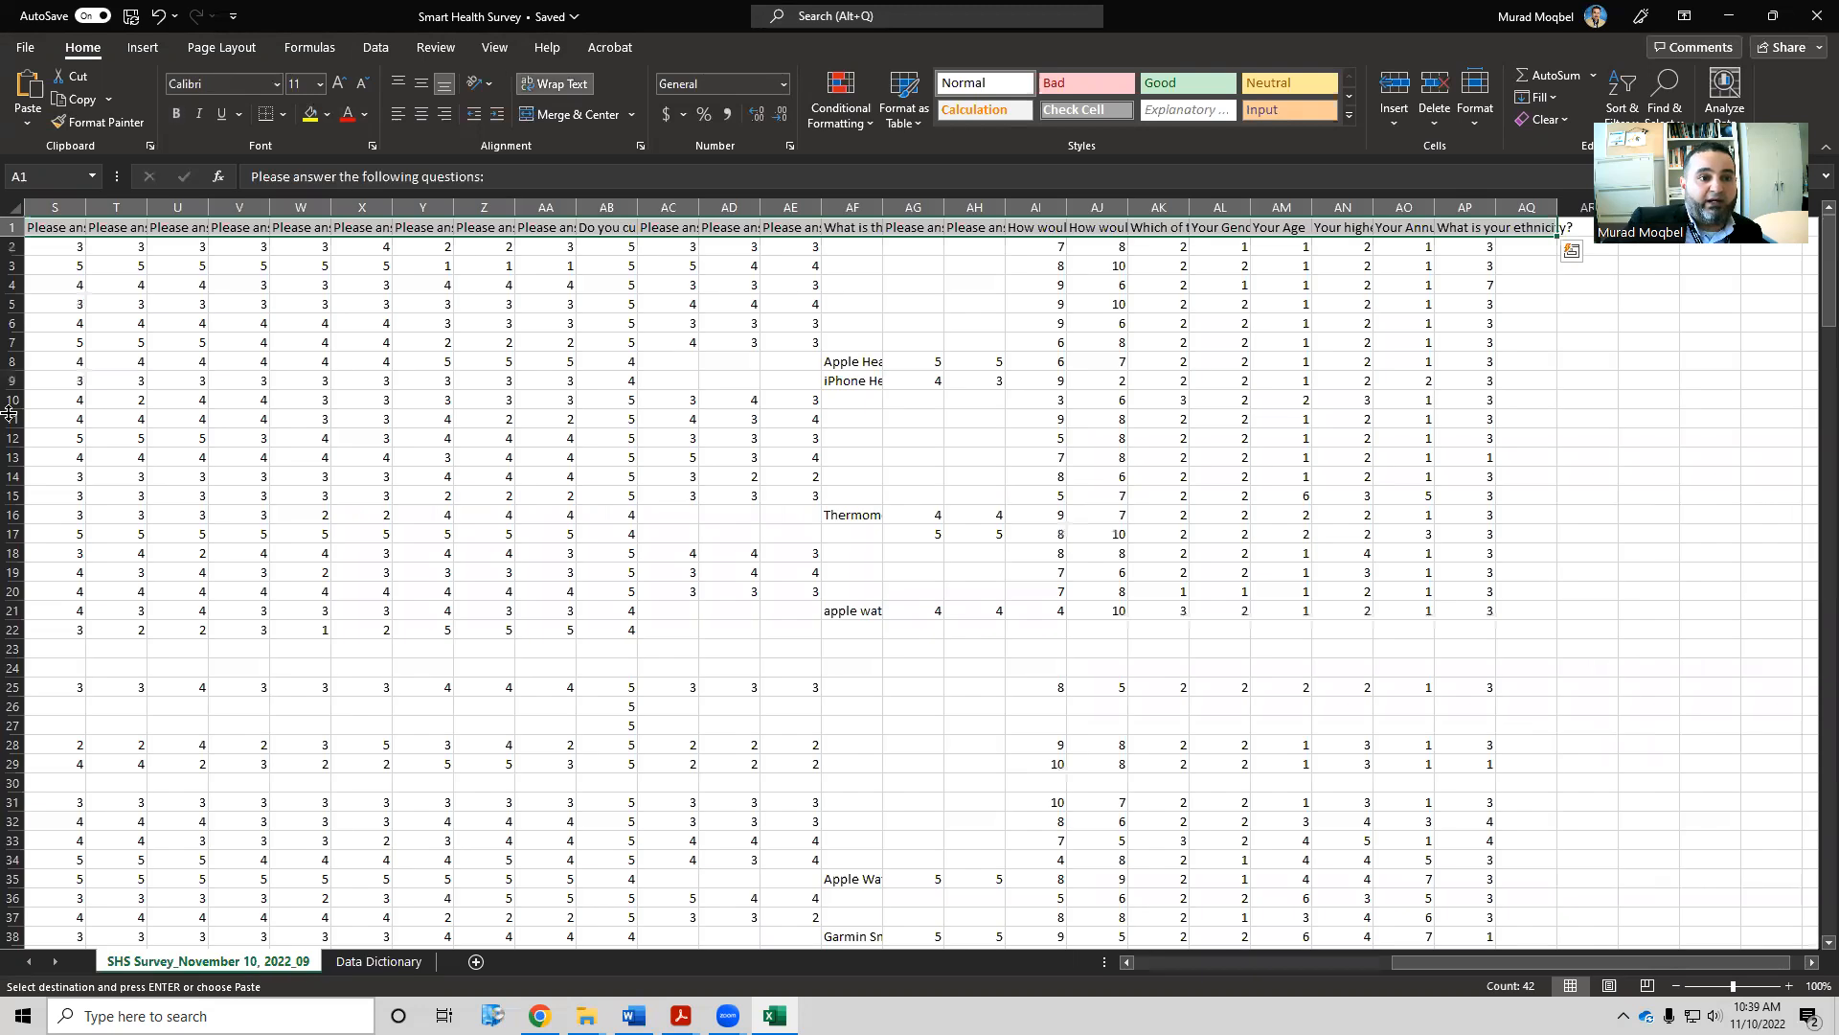
{"action": "left_click_drag", "start_coordinate": [1438, 962], "coordinate": [1111, 966]}
{"action": "left_click", "coordinate": [56, 230]}
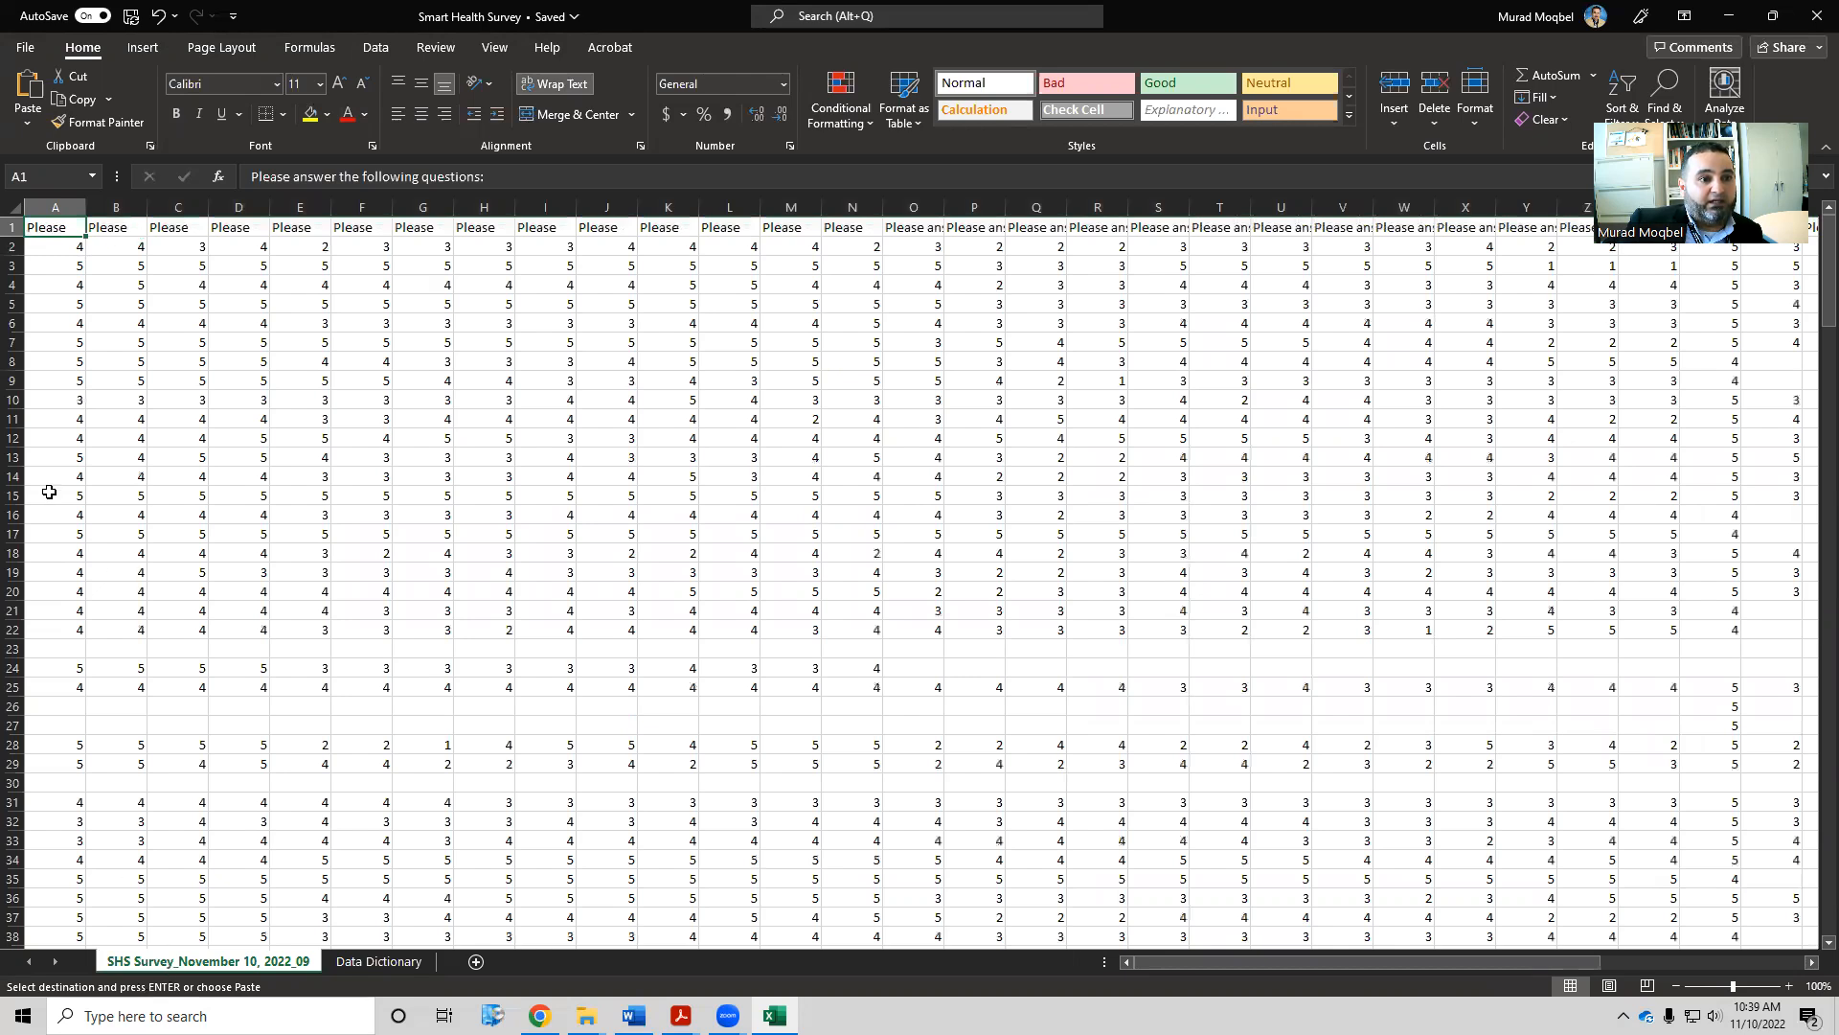
{"action": "right_click", "coordinate": [46, 227]}
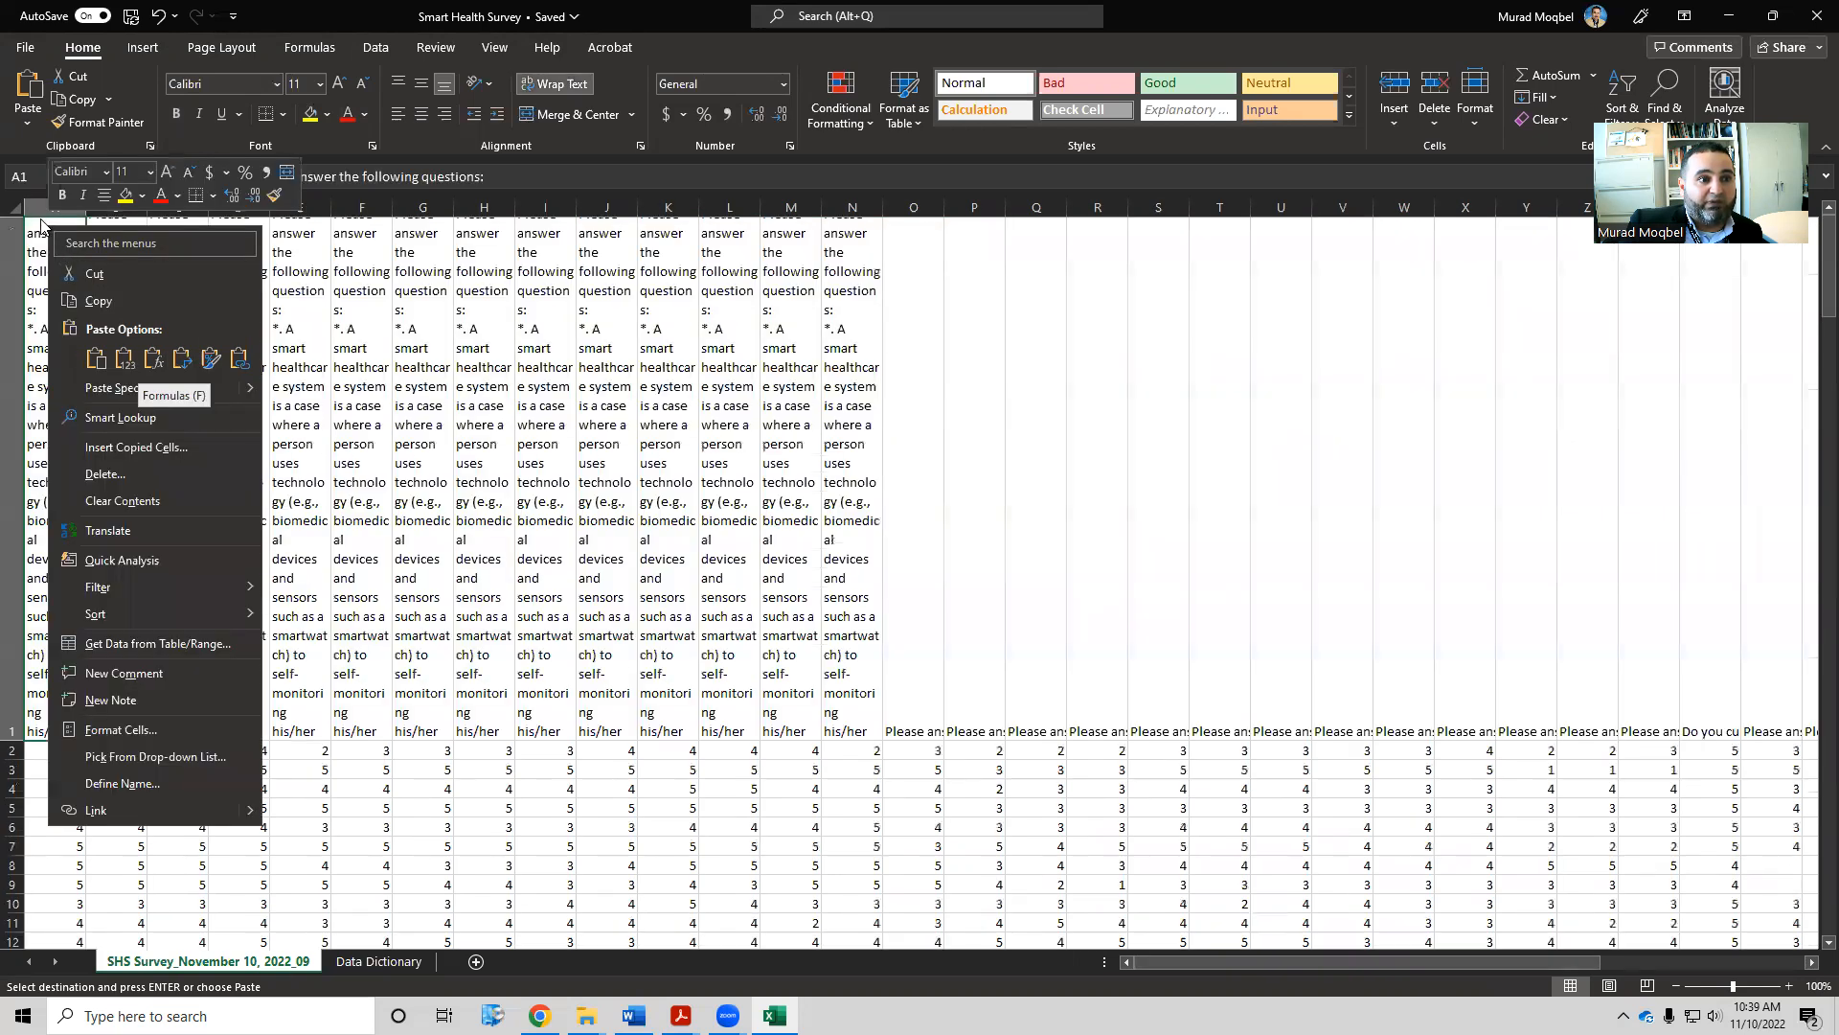
{"action": "left_click", "coordinate": [41, 227]}
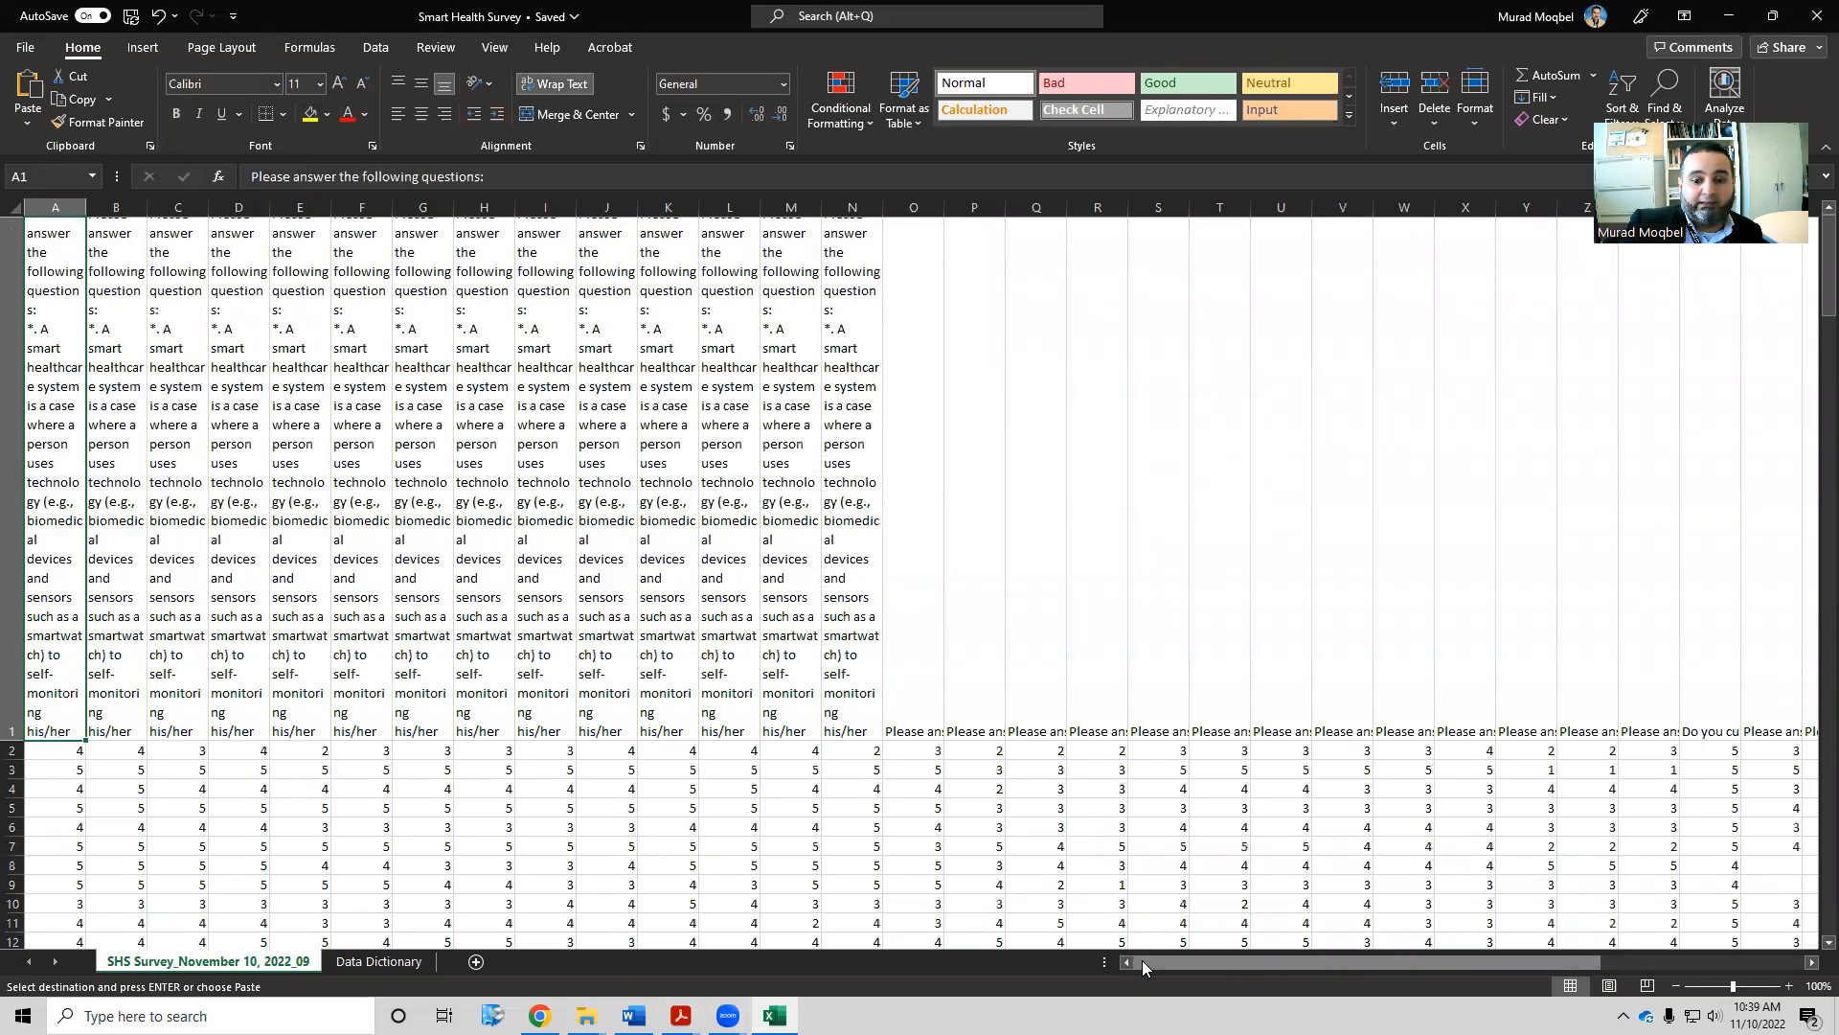
{"action": "right_click", "coordinate": [59, 306]}
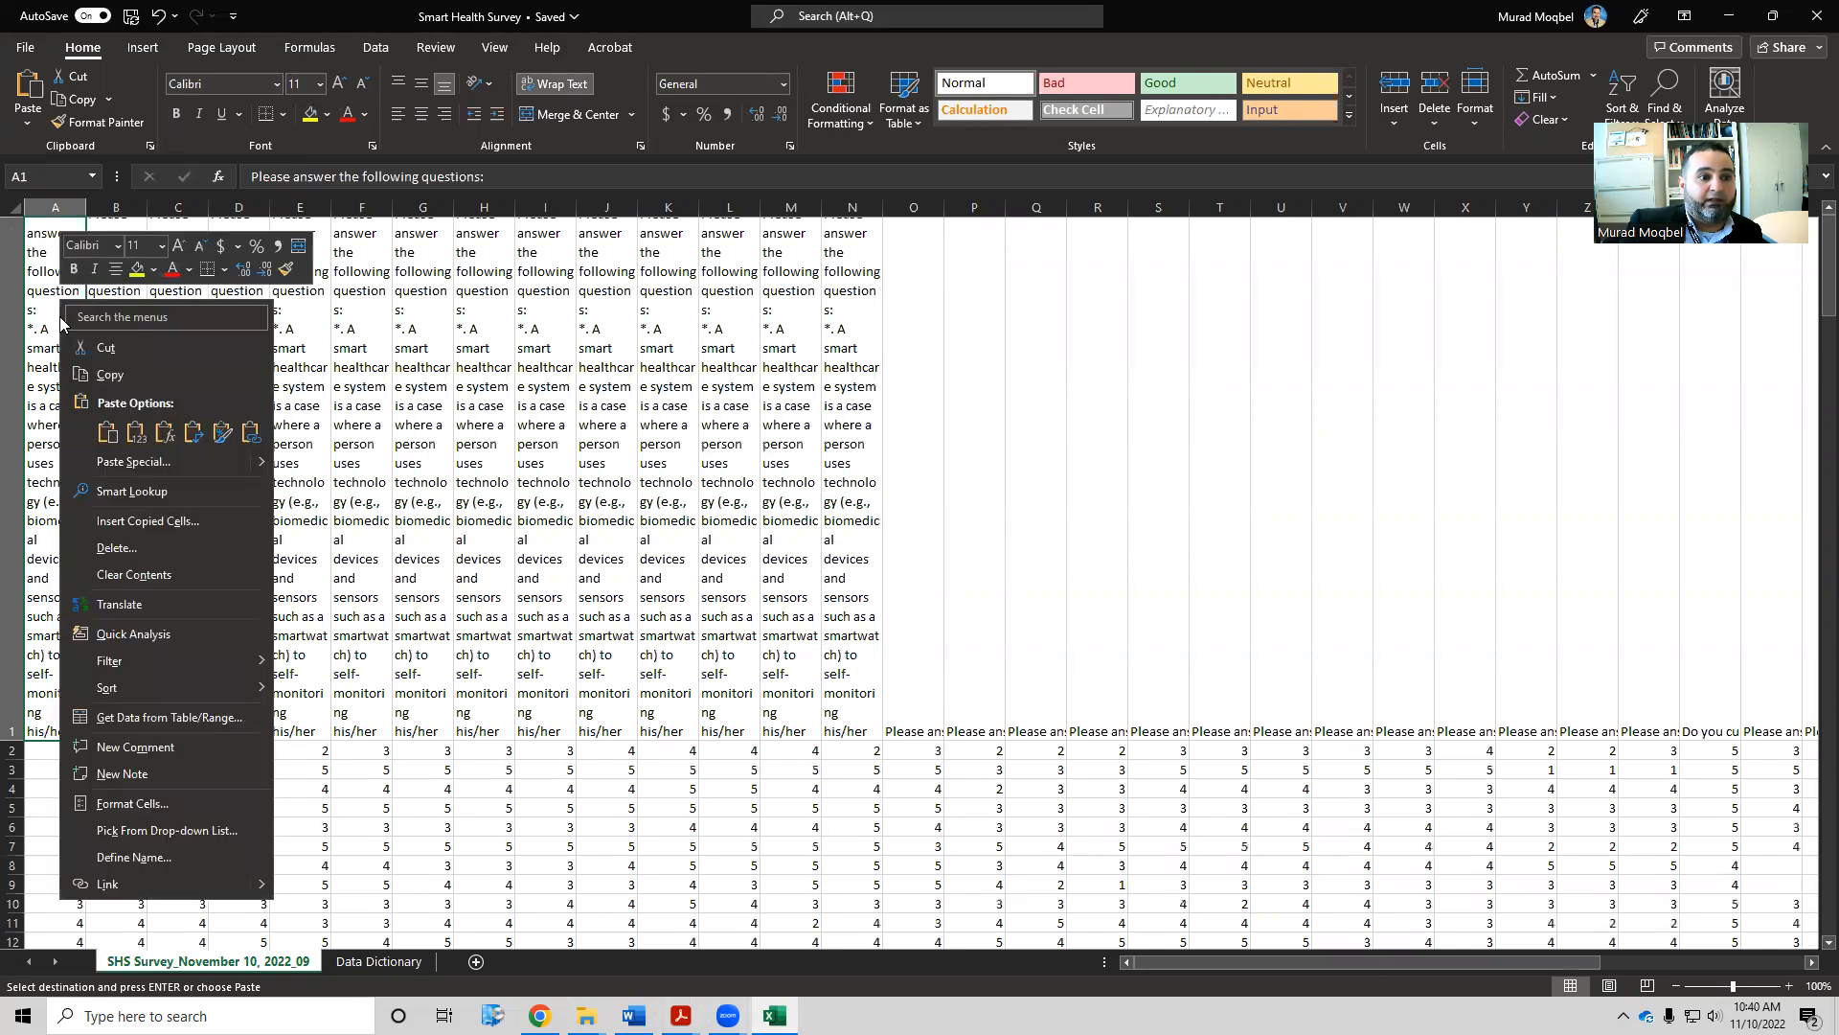
{"action": "left_click", "coordinate": [193, 432]}
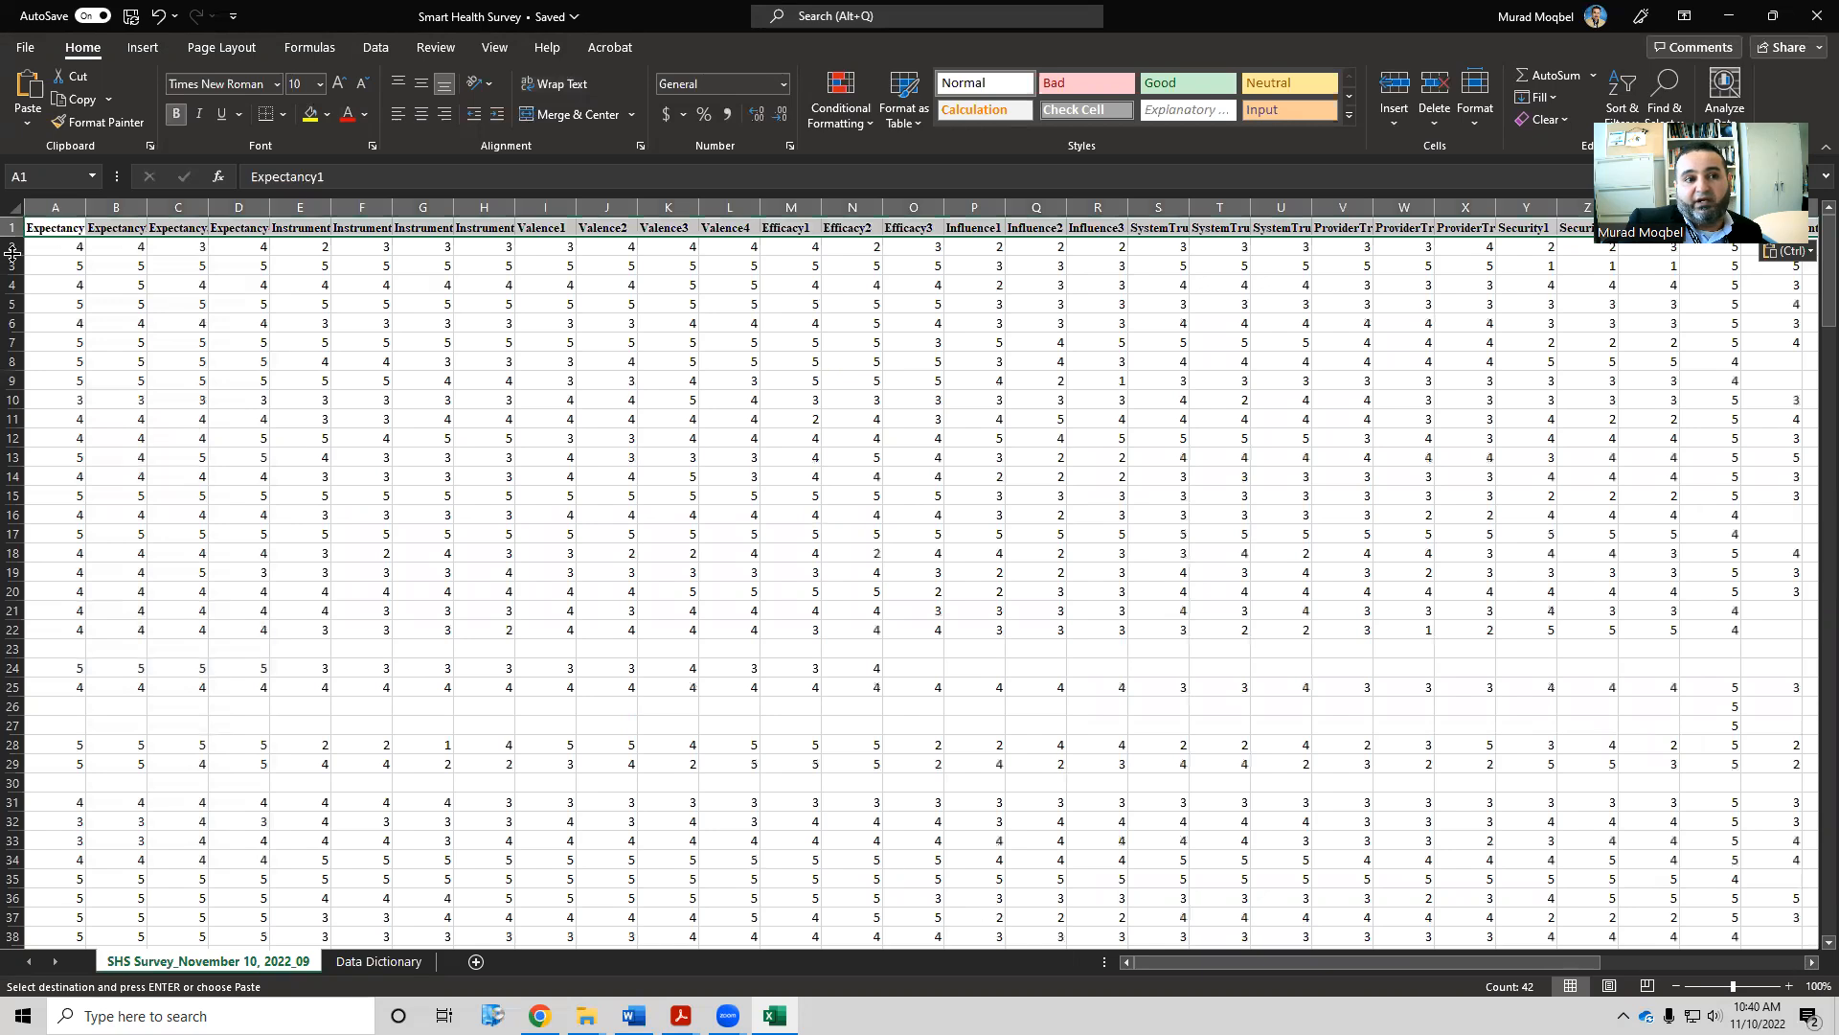
Autofit the width of all columns in the SHS Survey sheet and review the variable names across row 1
{"action": "left_click", "coordinate": [30, 208]}
{"action": "double_click", "coordinate": [86, 207]}
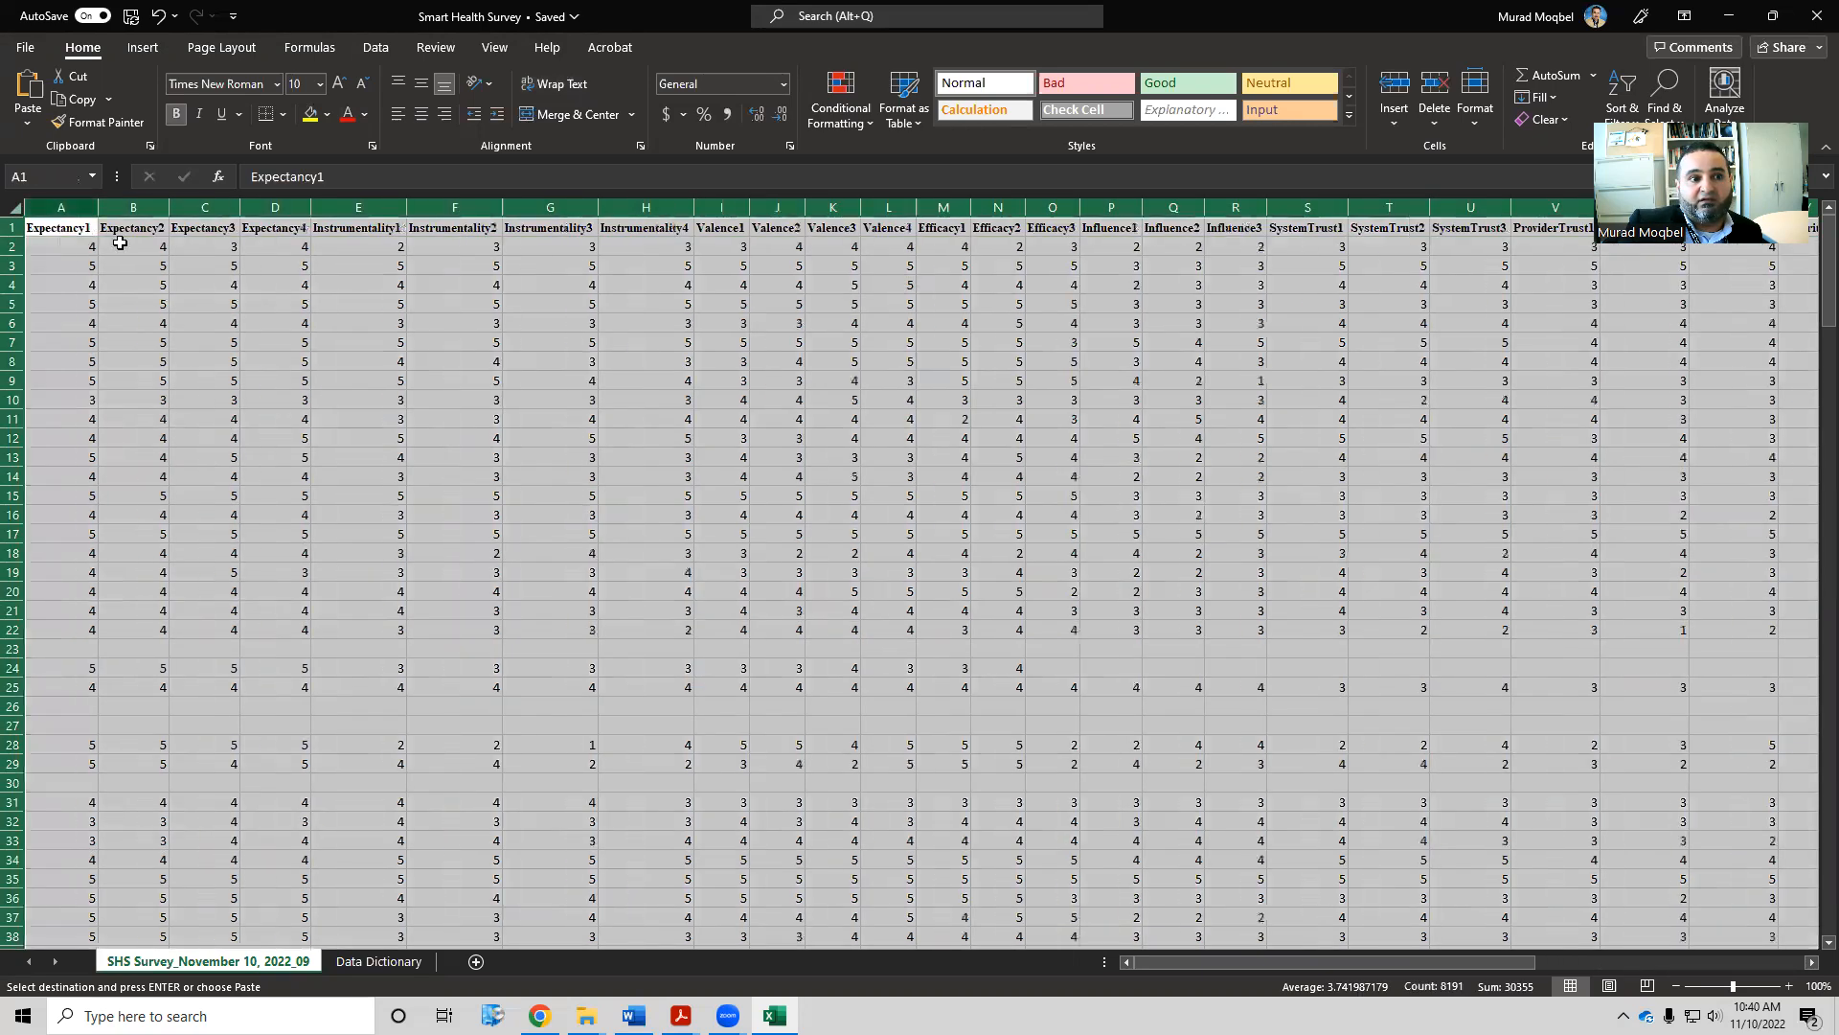
{"action": "left_click_drag", "start_coordinate": [1156, 964], "coordinate": [1525, 964]}
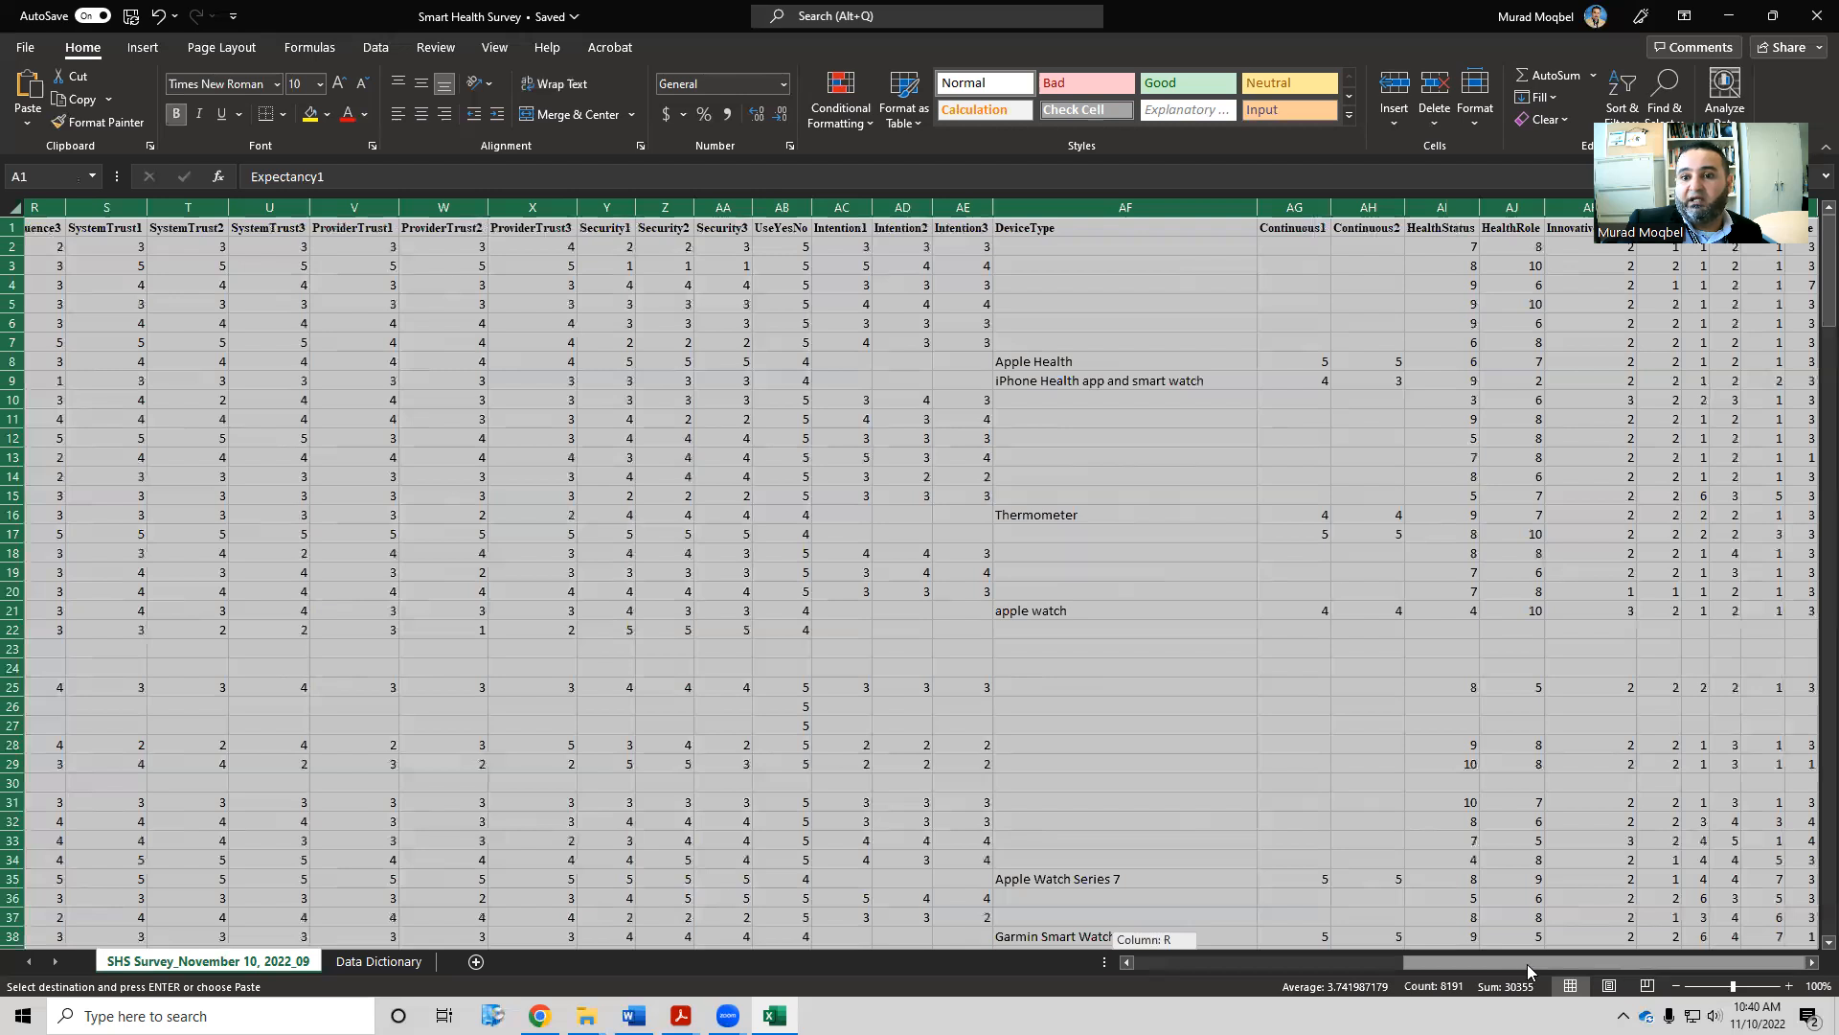
{"action": "left_click", "coordinate": [1810, 963]}
{"action": "left_click", "coordinate": [1810, 963]}
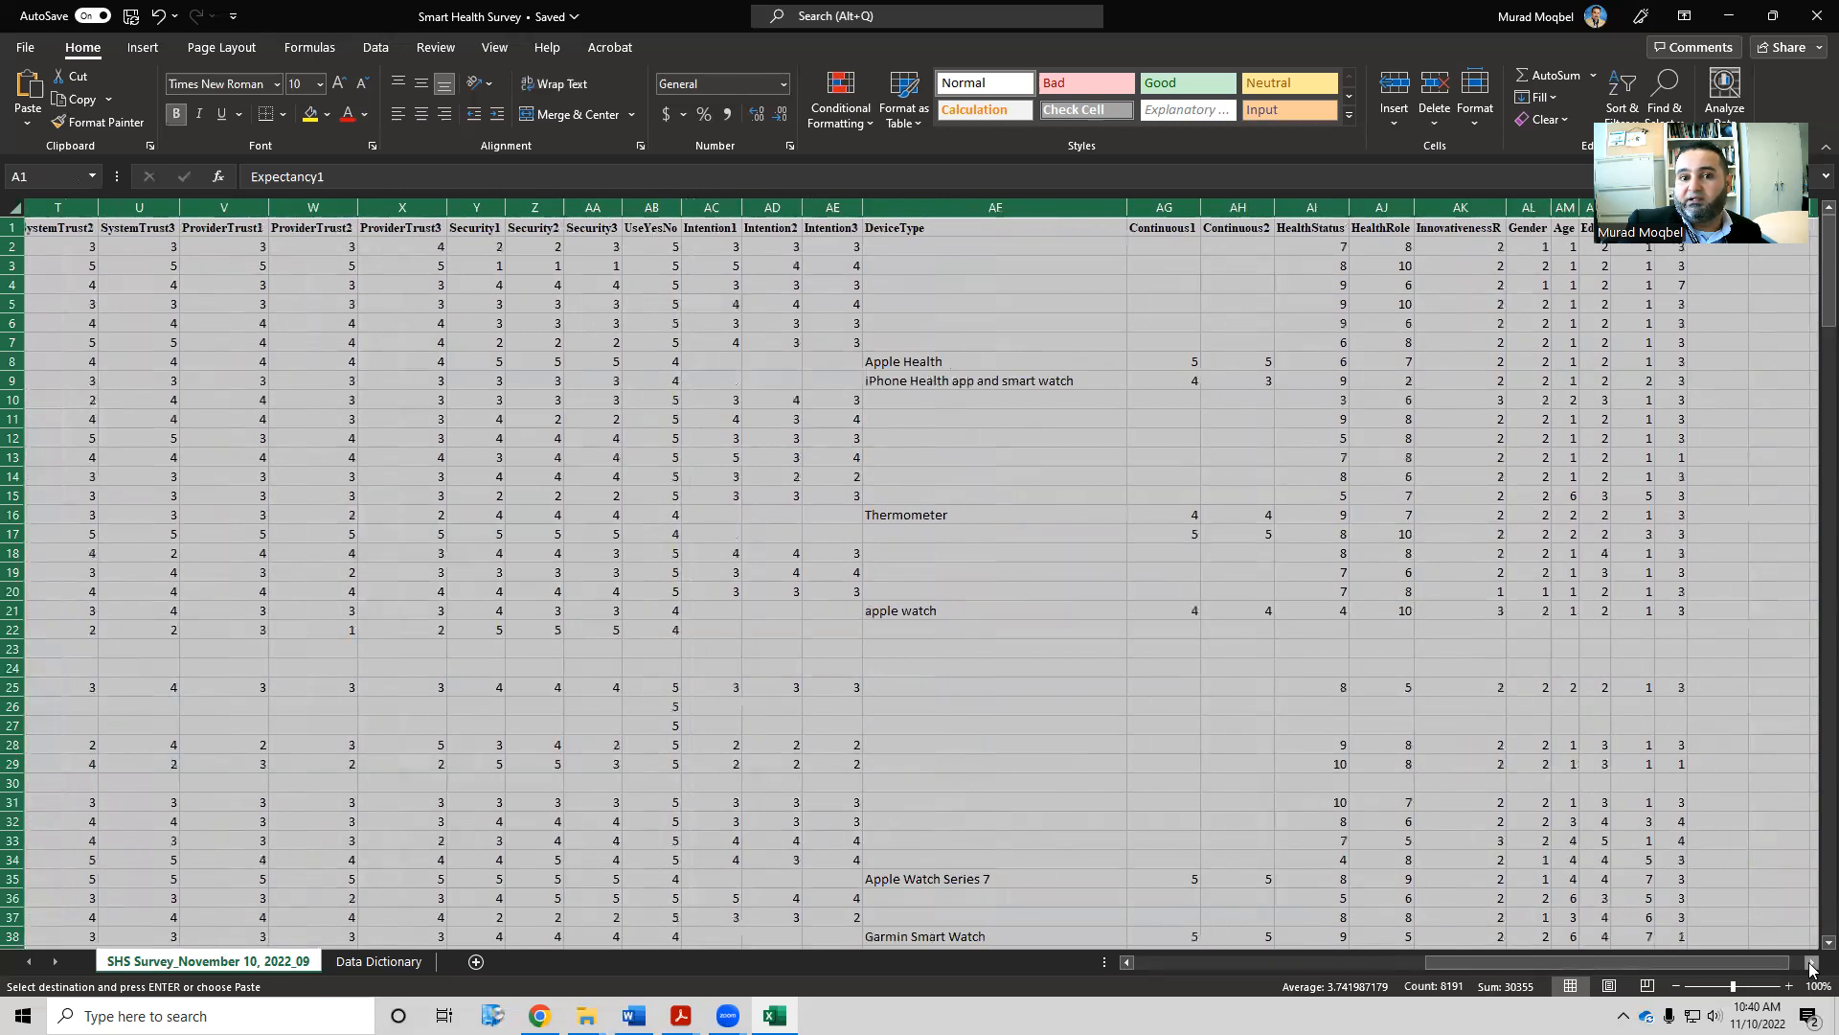
{"action": "left_click_drag", "start_coordinate": [1667, 964], "coordinate": [1128, 994]}
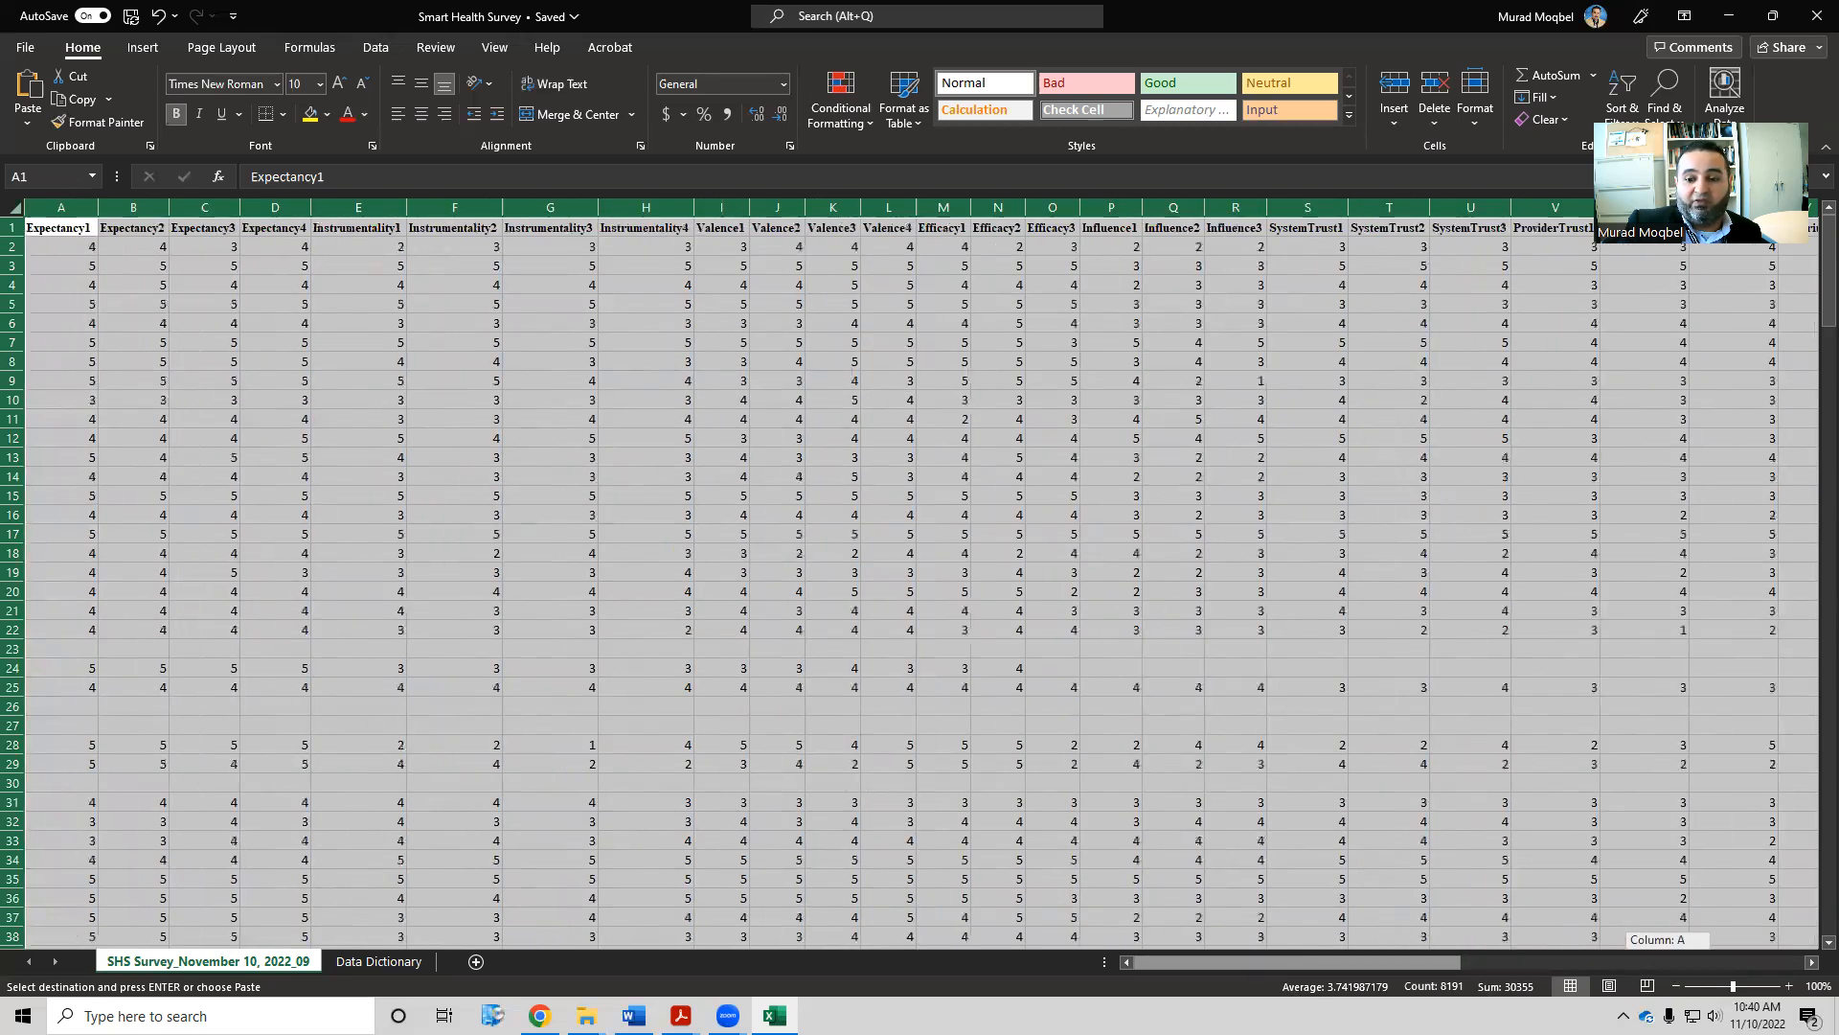
{"action": "left_click_drag", "start_coordinate": [1165, 958], "coordinate": [1498, 960]}
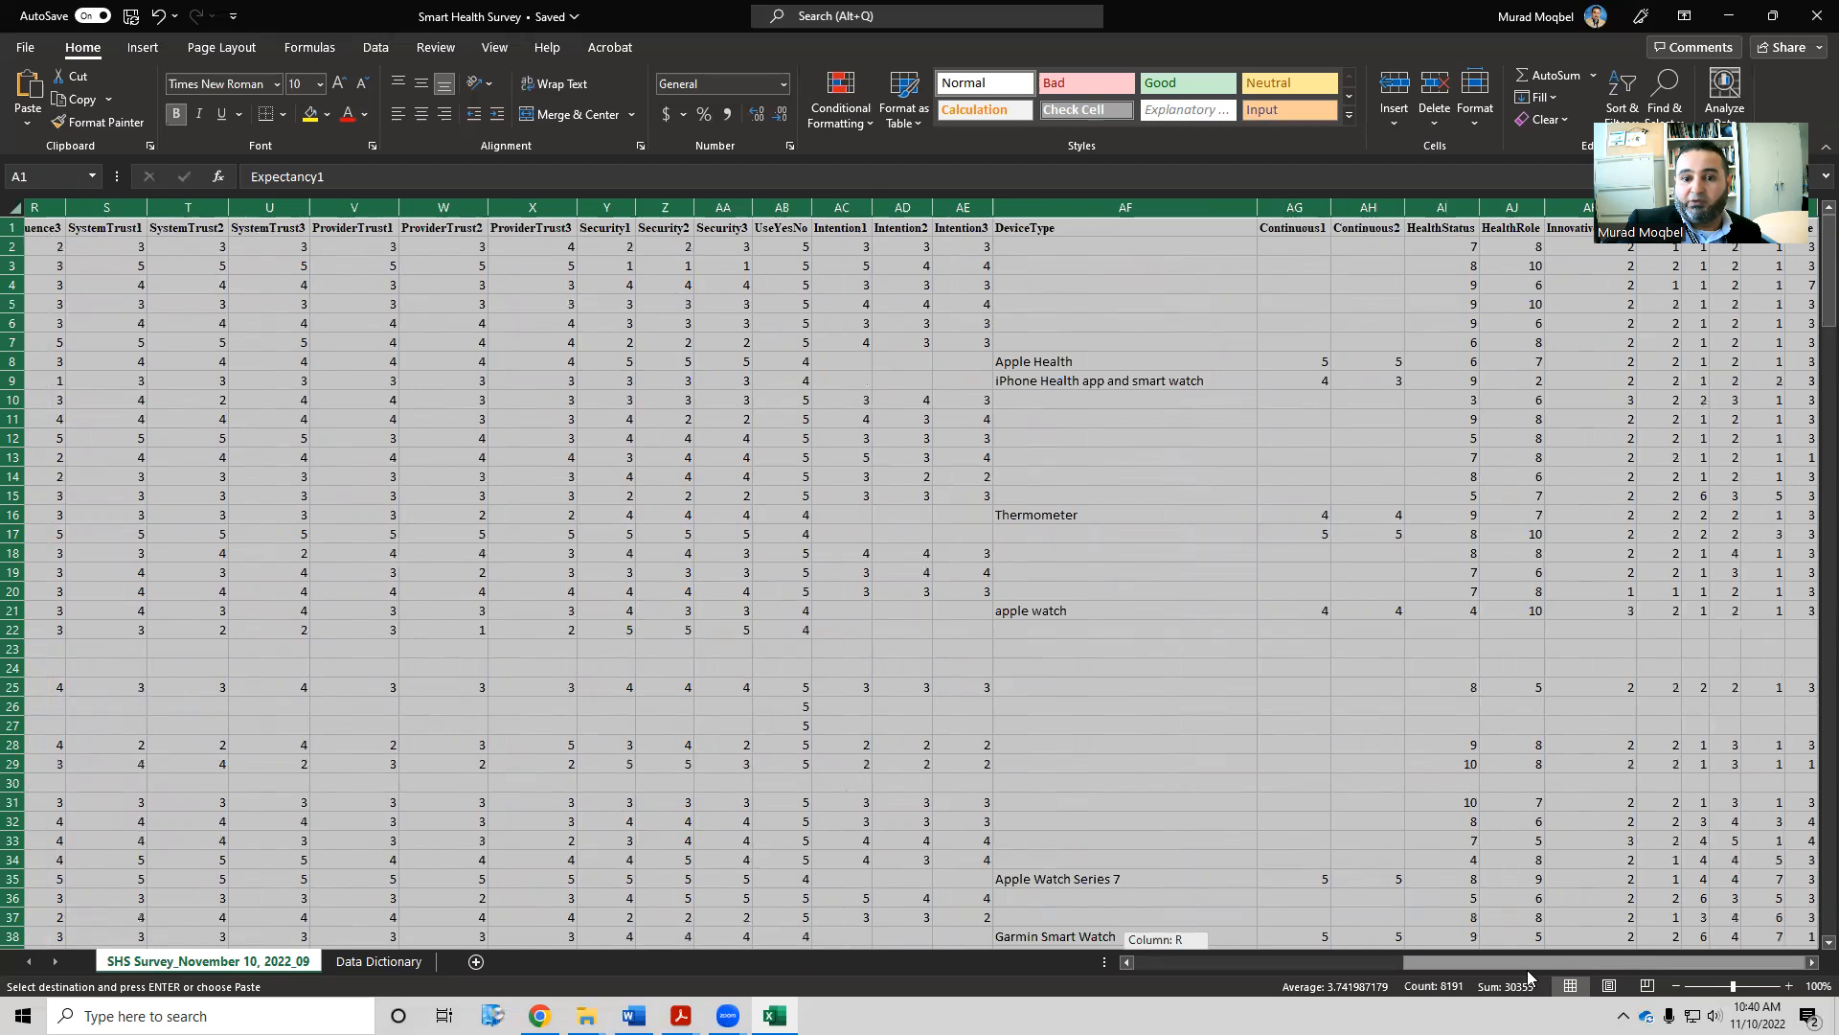
{"action": "left_click_drag", "start_coordinate": [1500, 973], "coordinate": [988, 844]}
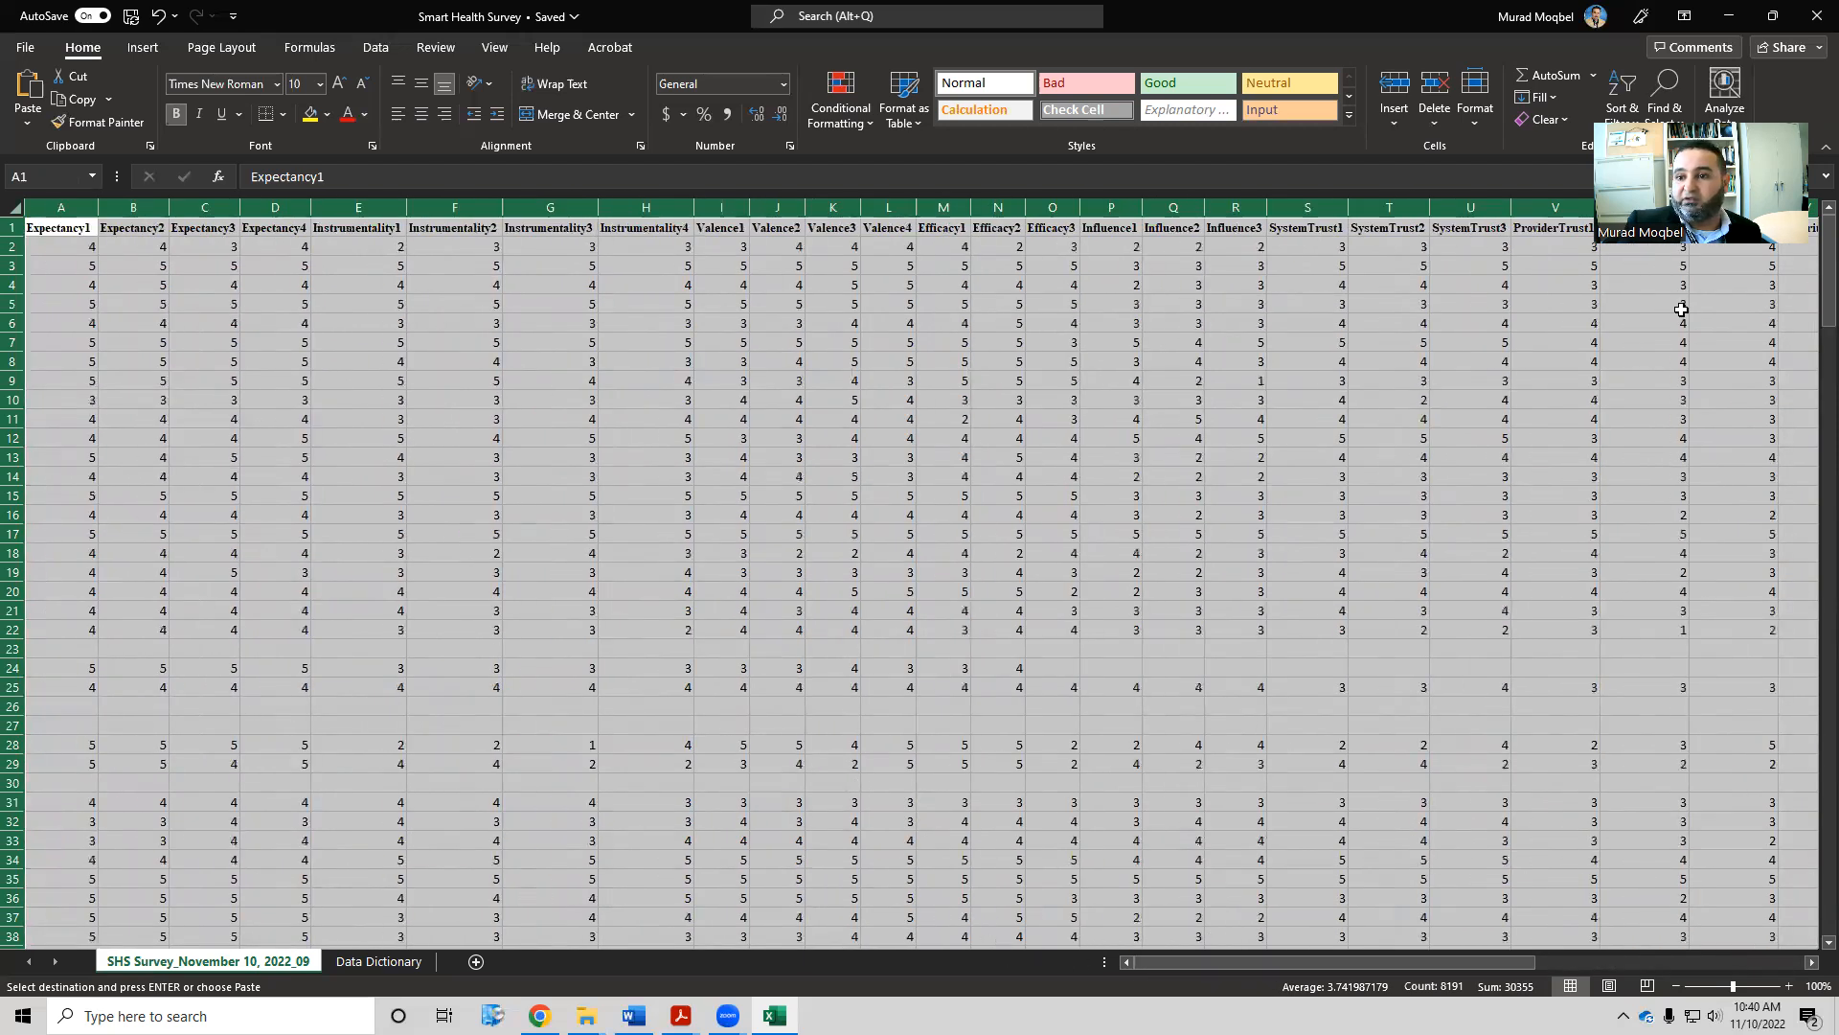